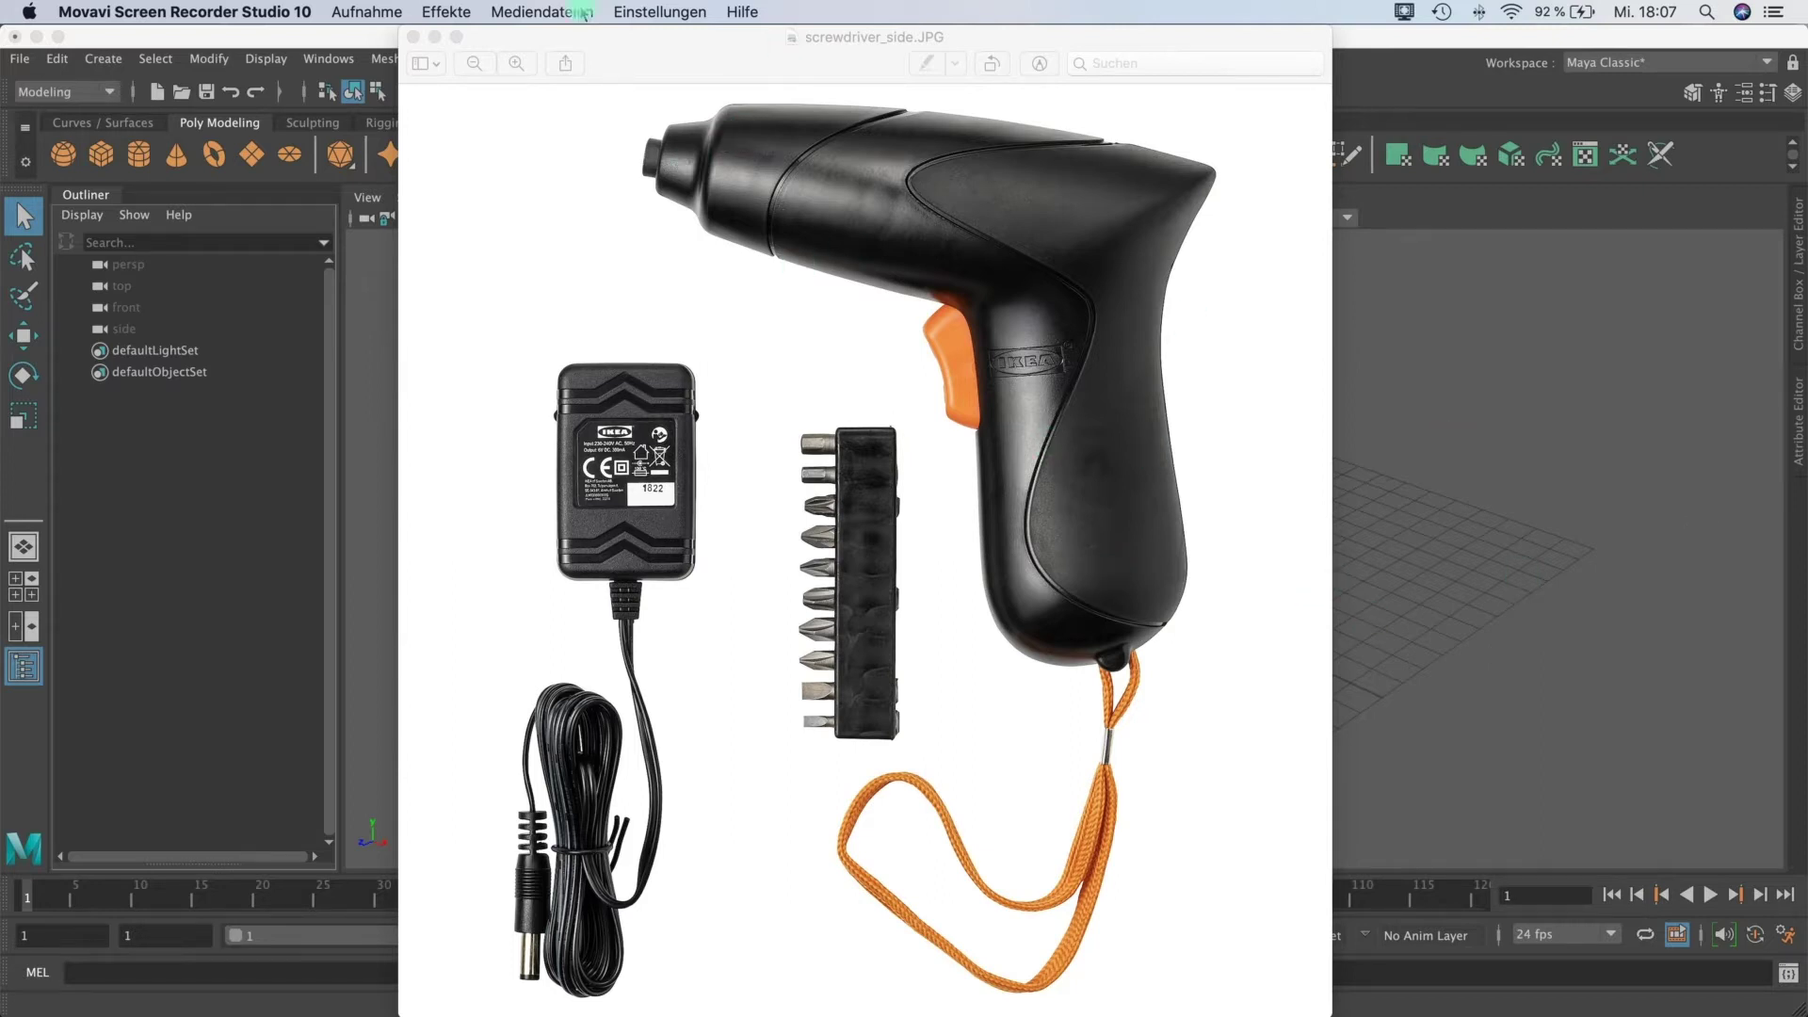
Step: Close the reference picture and start a new Maya project located in the HTL/2020_21/videotutorials folder
click(434, 38)
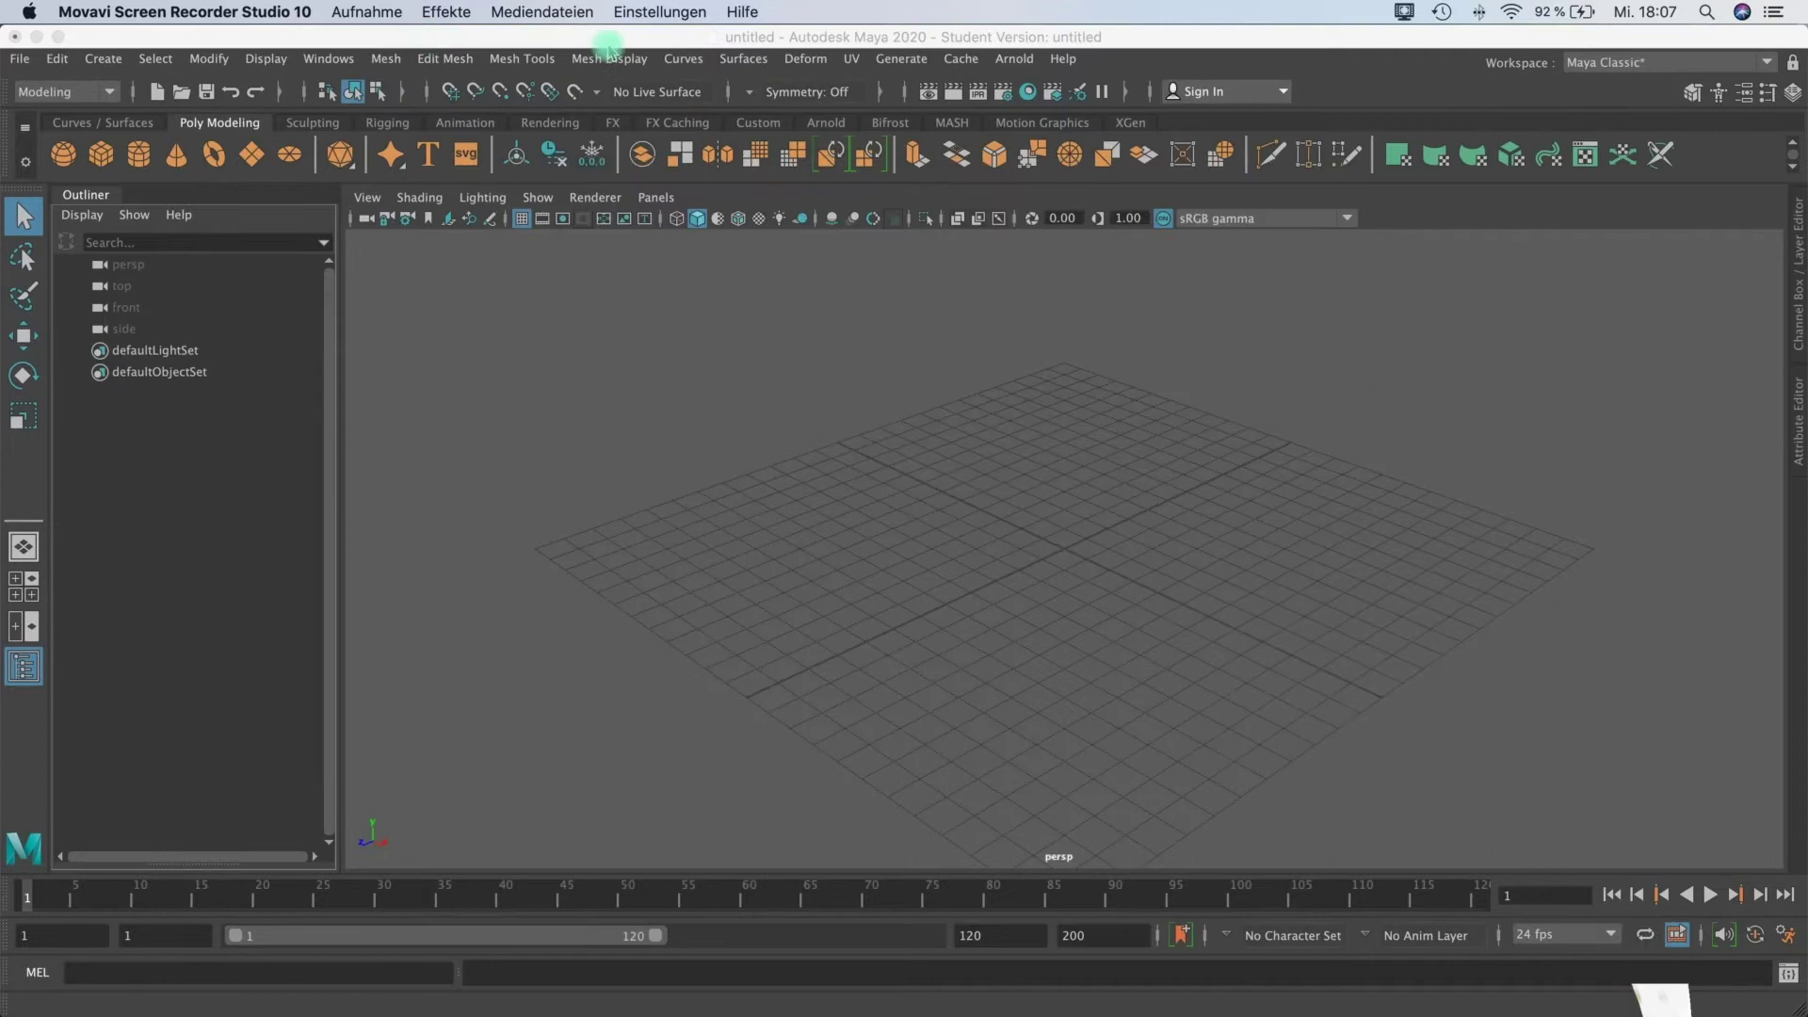
click(21, 59)
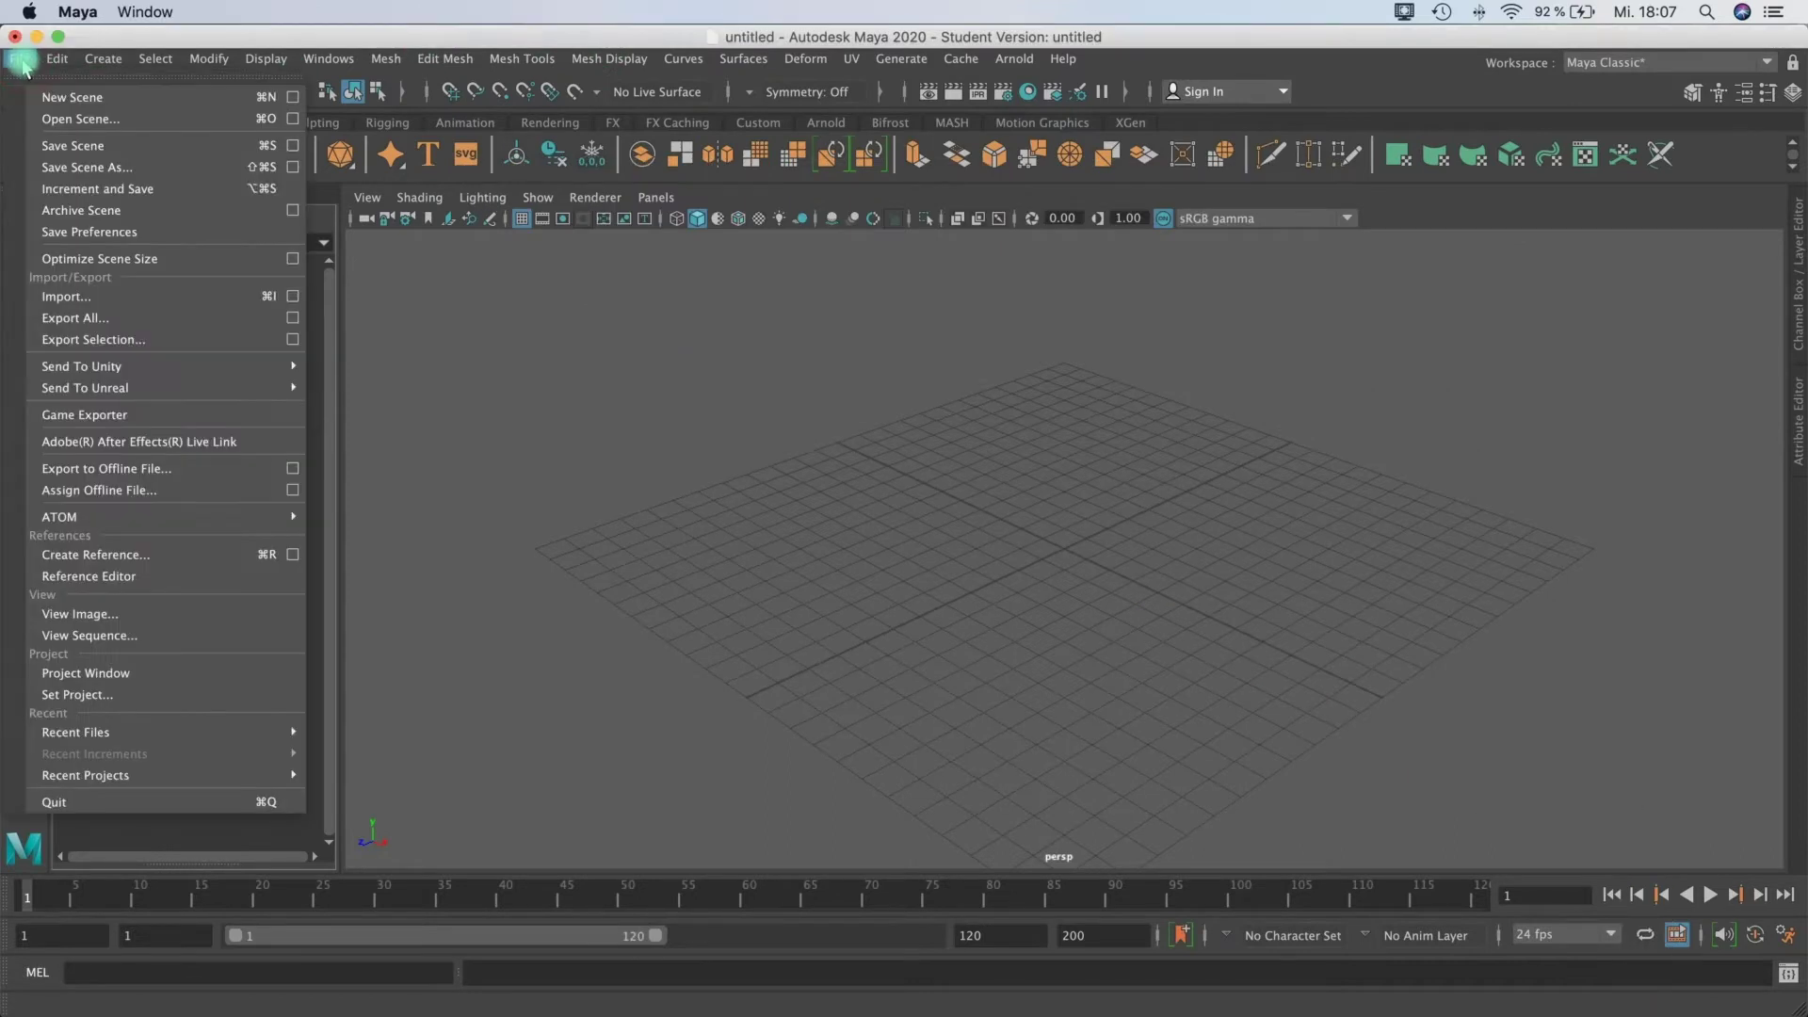
click(150, 674)
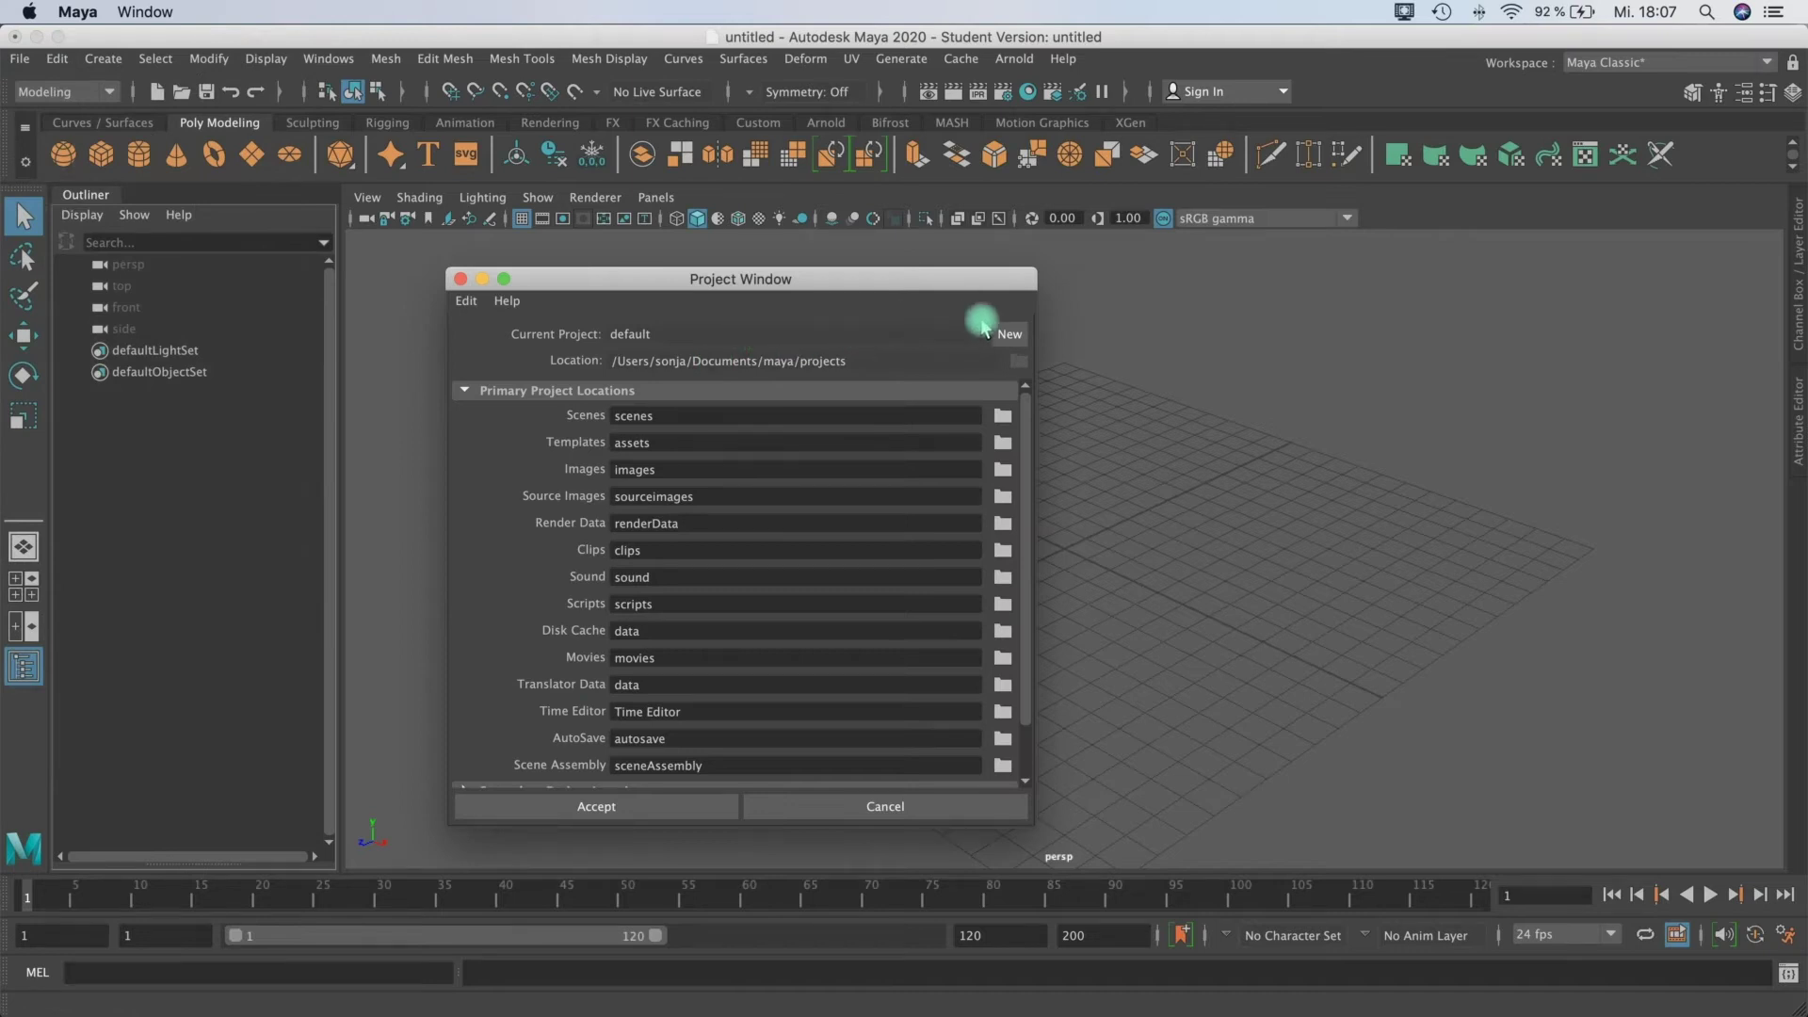
click(1006, 335)
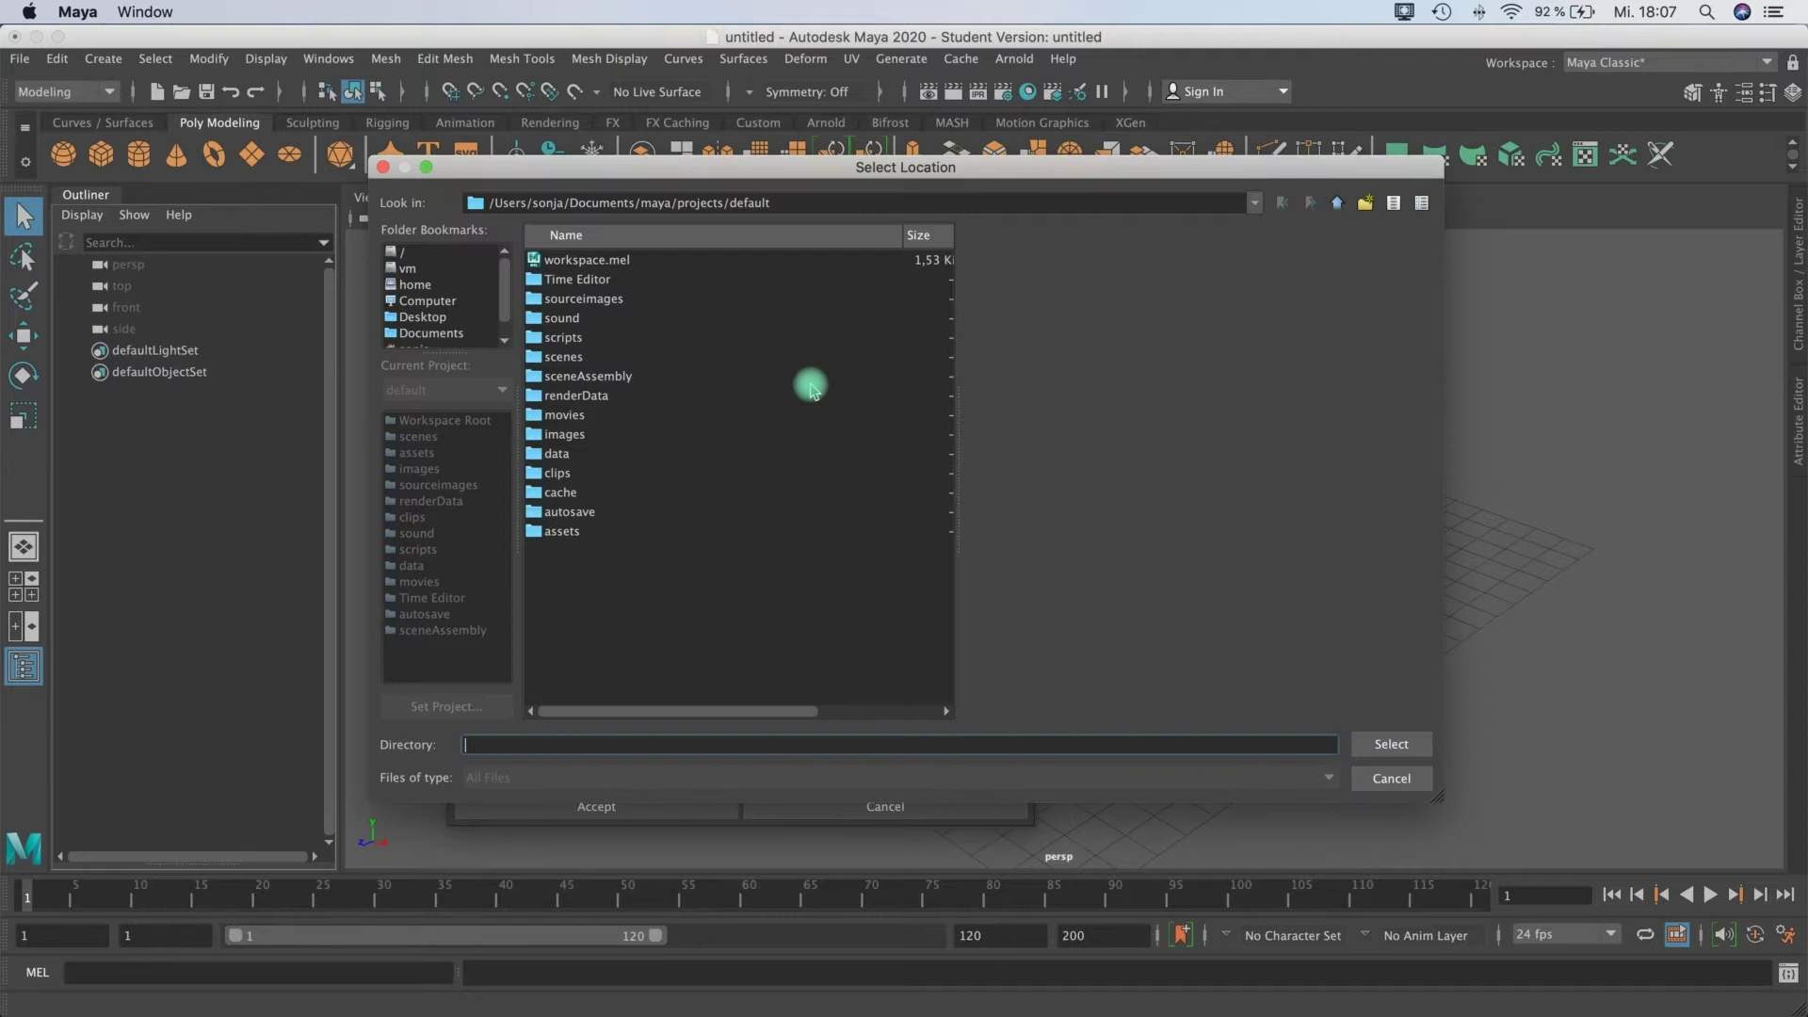
scroll(423, 312, down, 1)
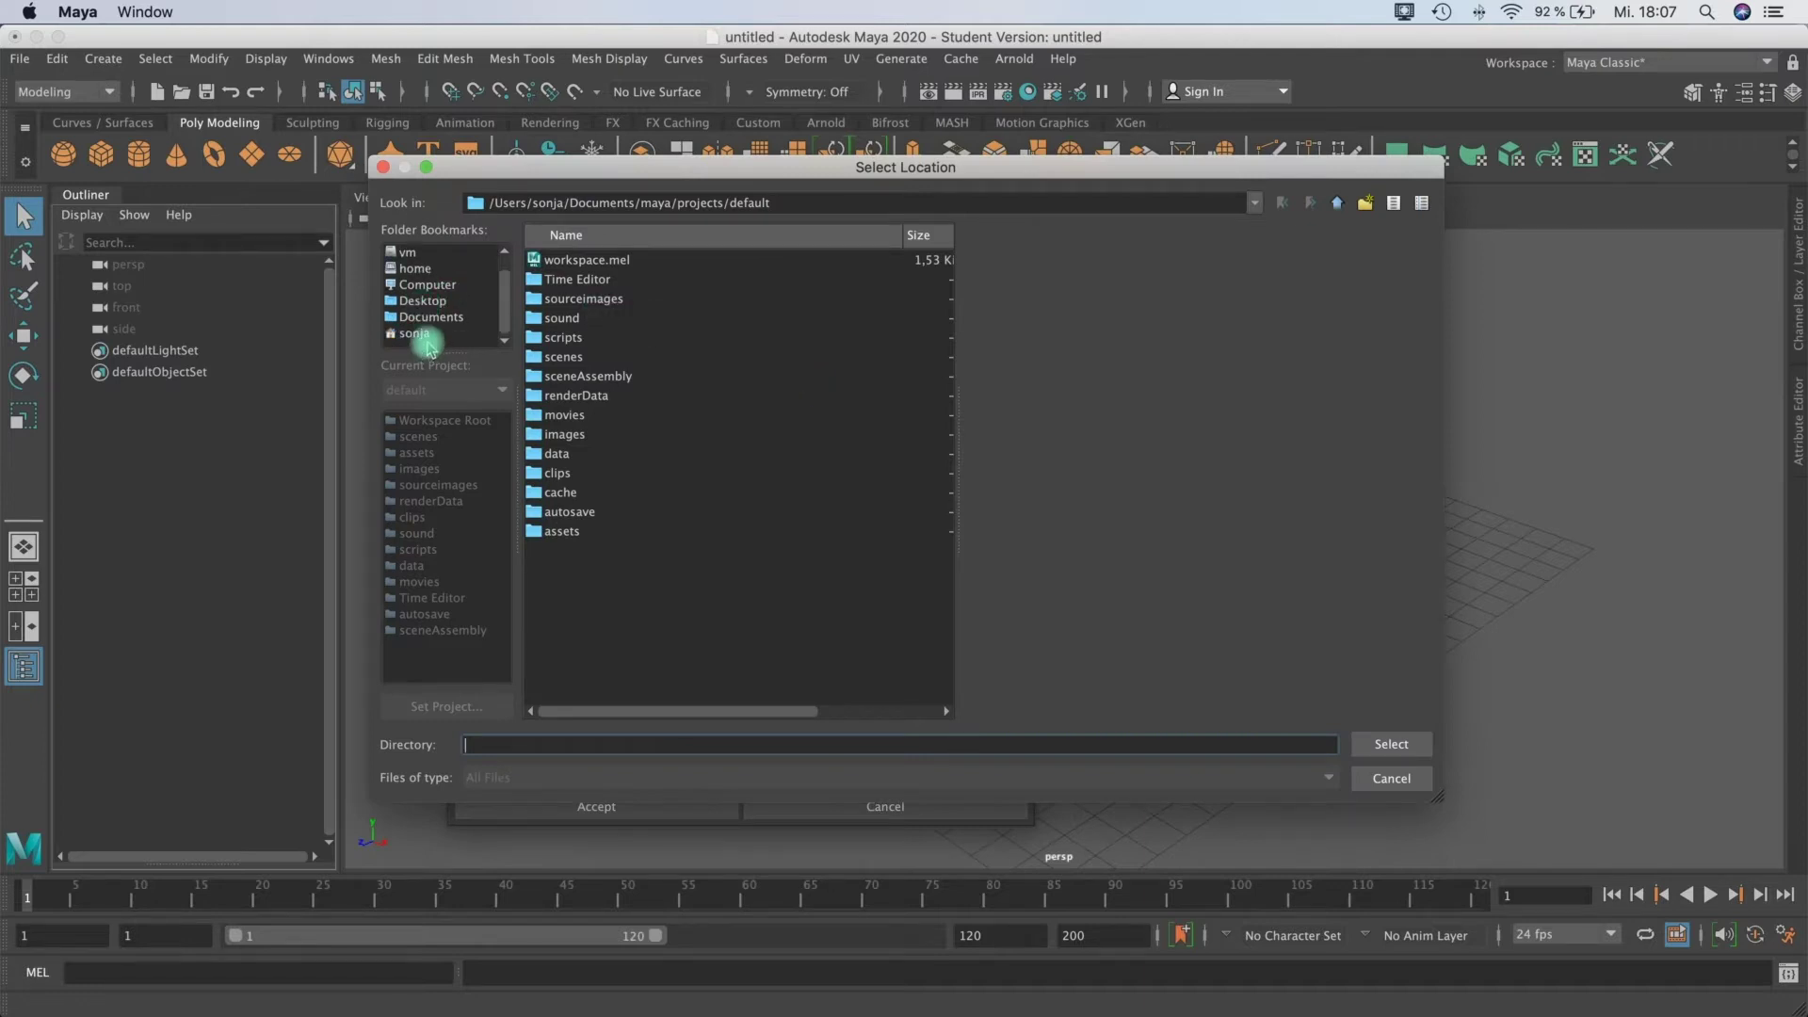
click(421, 336)
click(572, 299)
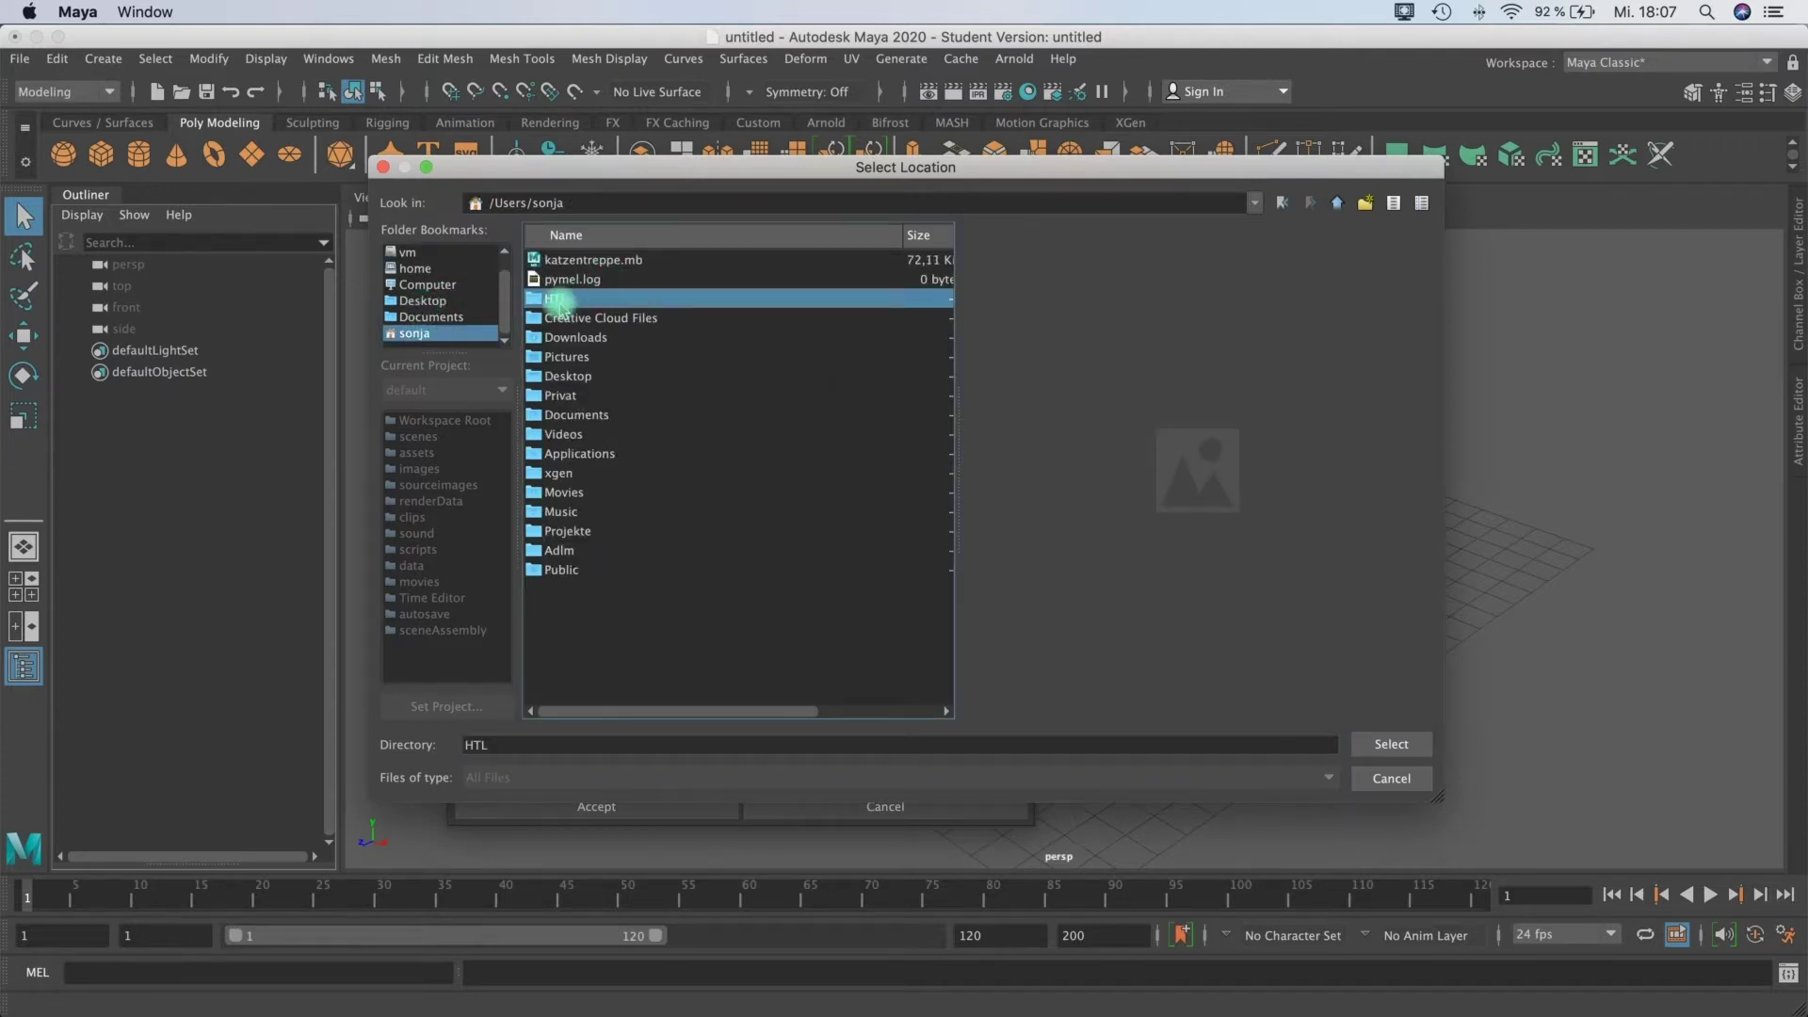
double_click(560, 300)
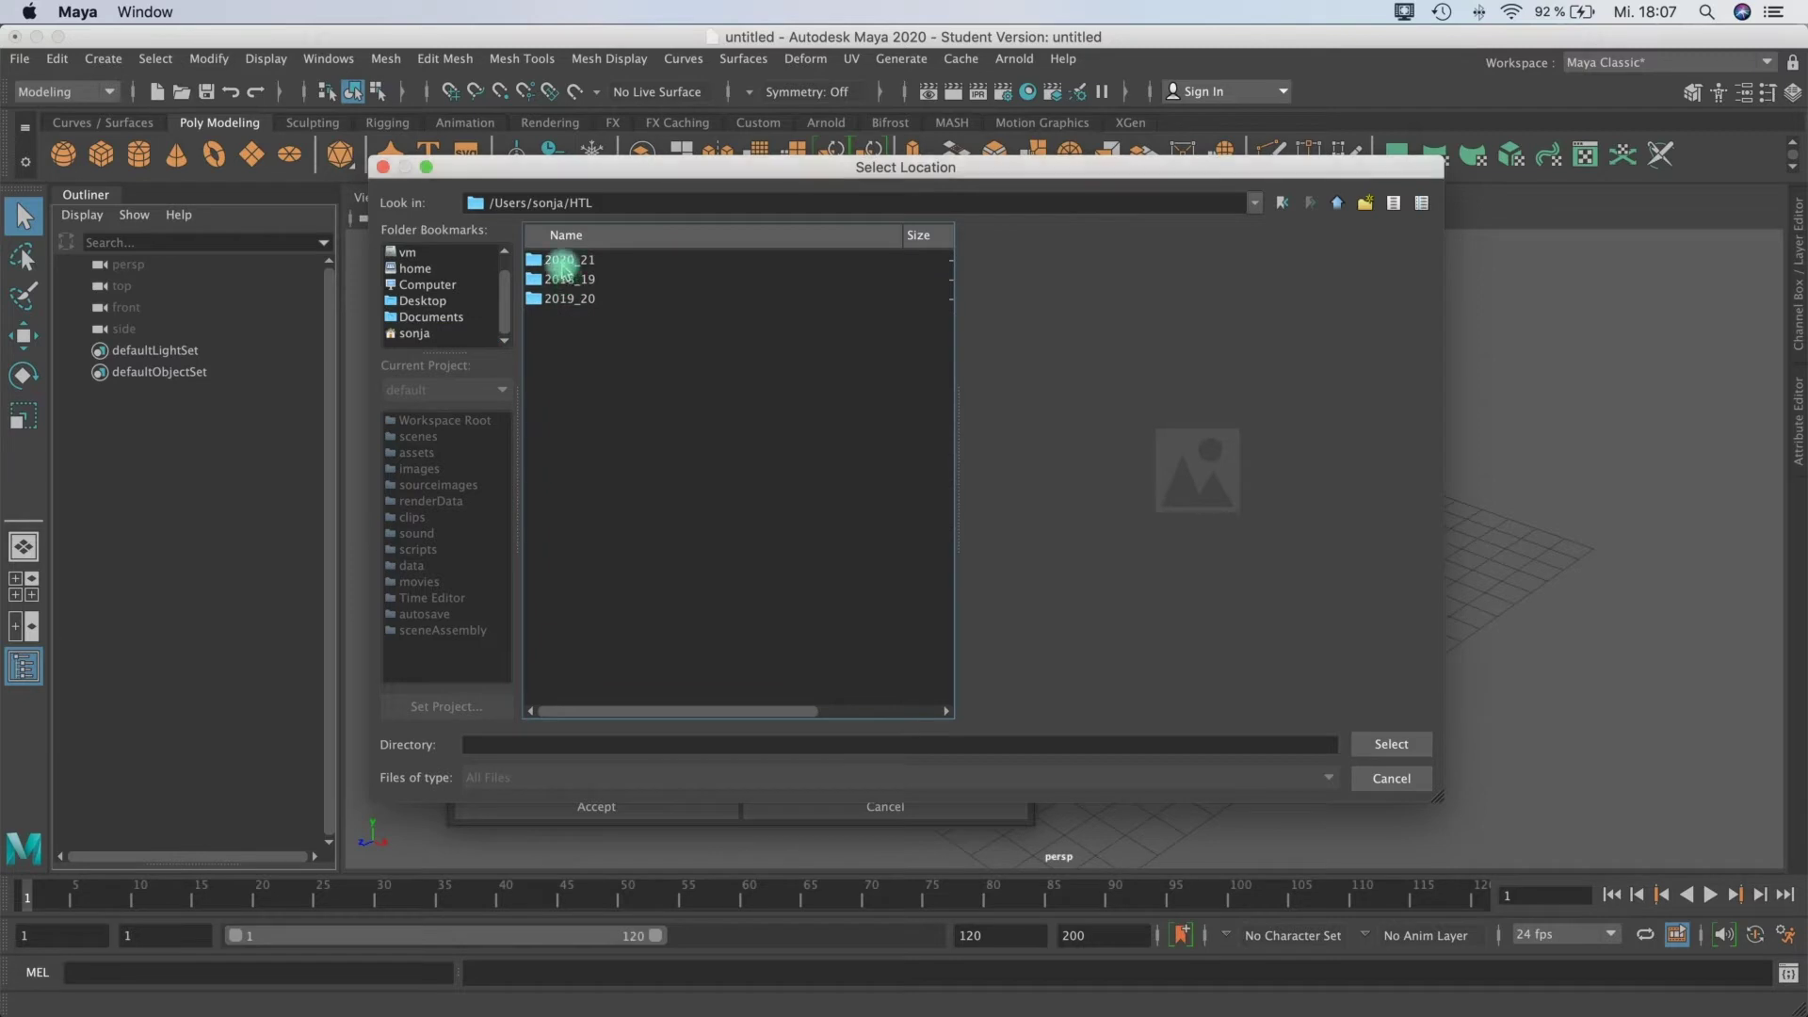
double_click(563, 263)
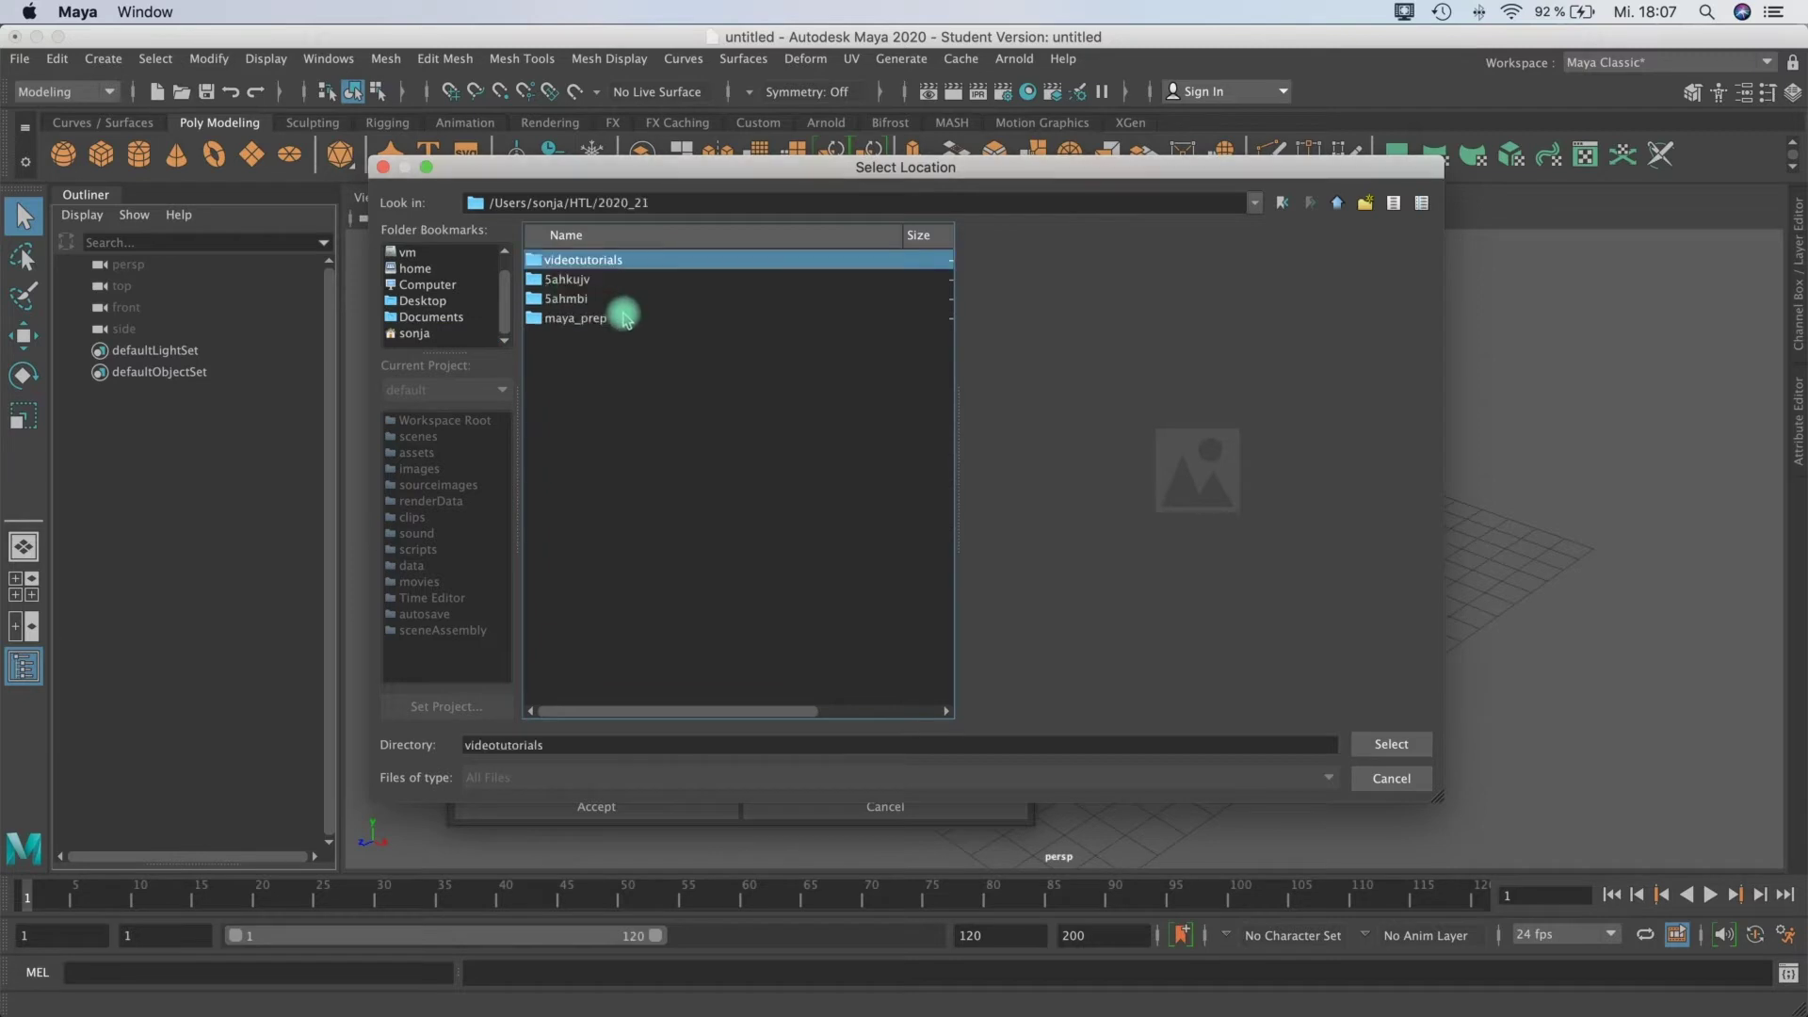
double_click(555, 263)
click(1389, 746)
Step: Name the new project screwdriver and create it with the default folder locations
click(694, 337)
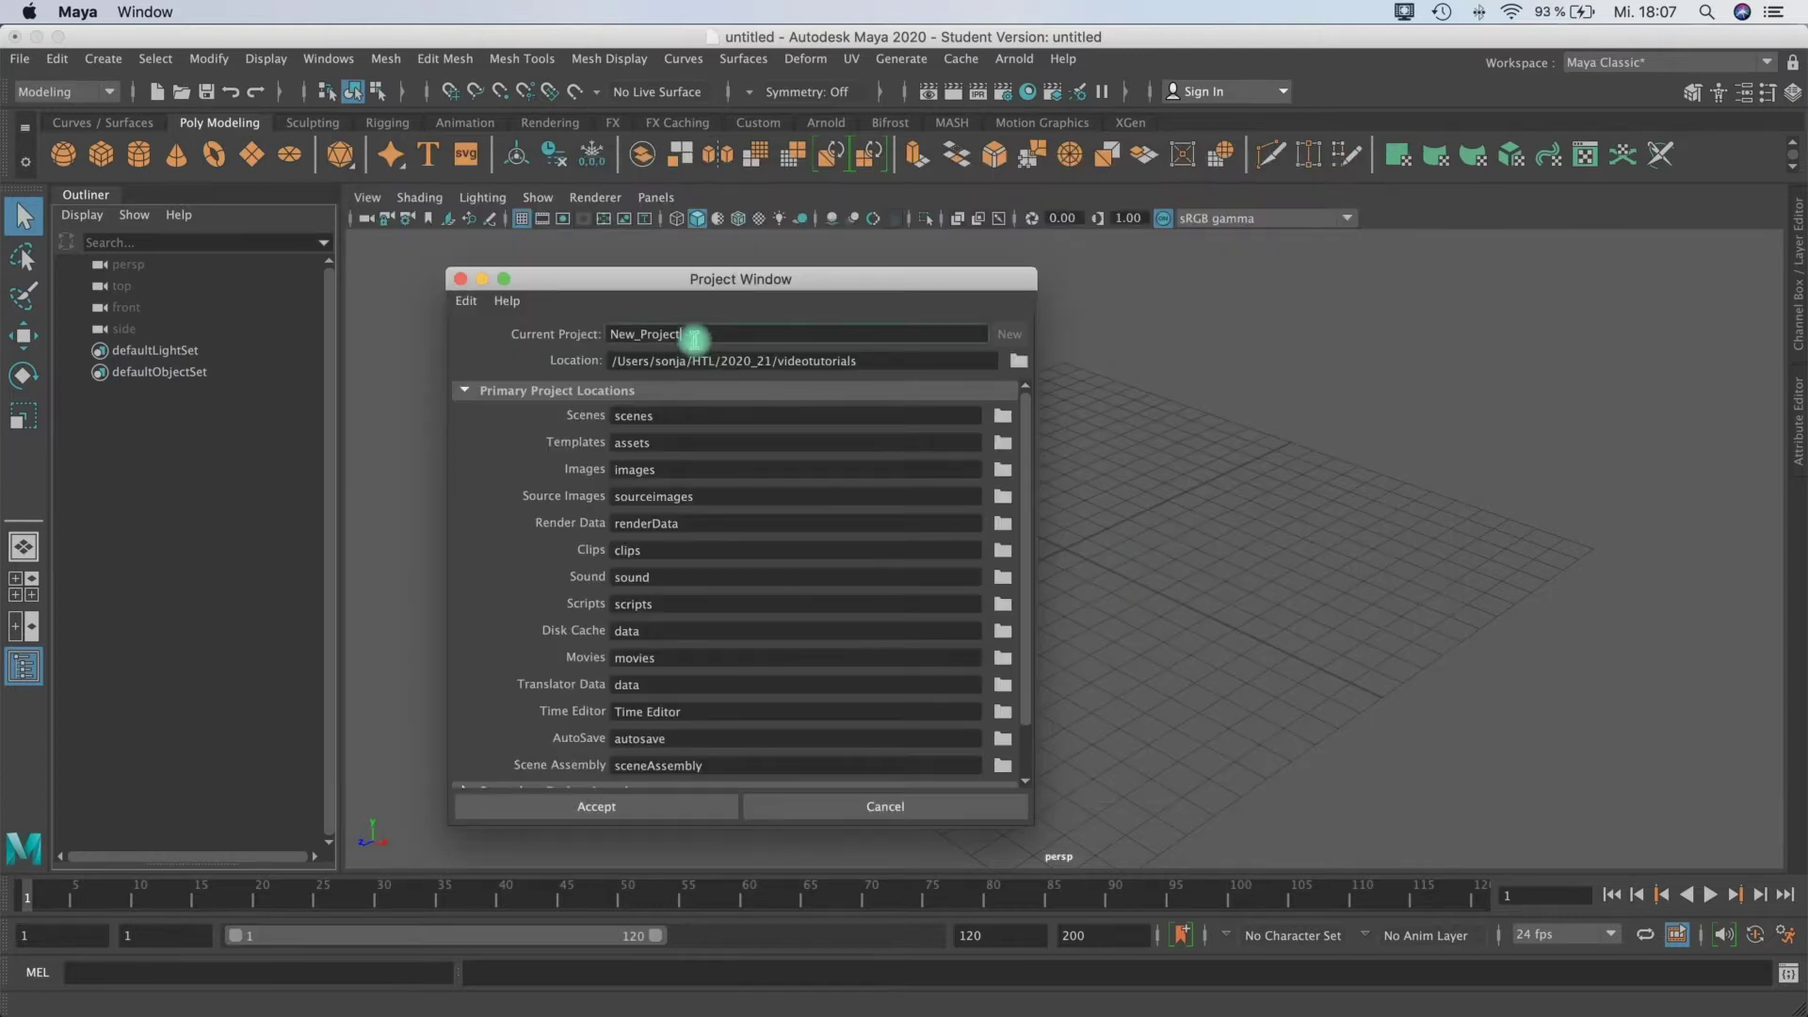
drag(696, 331, 563, 342)
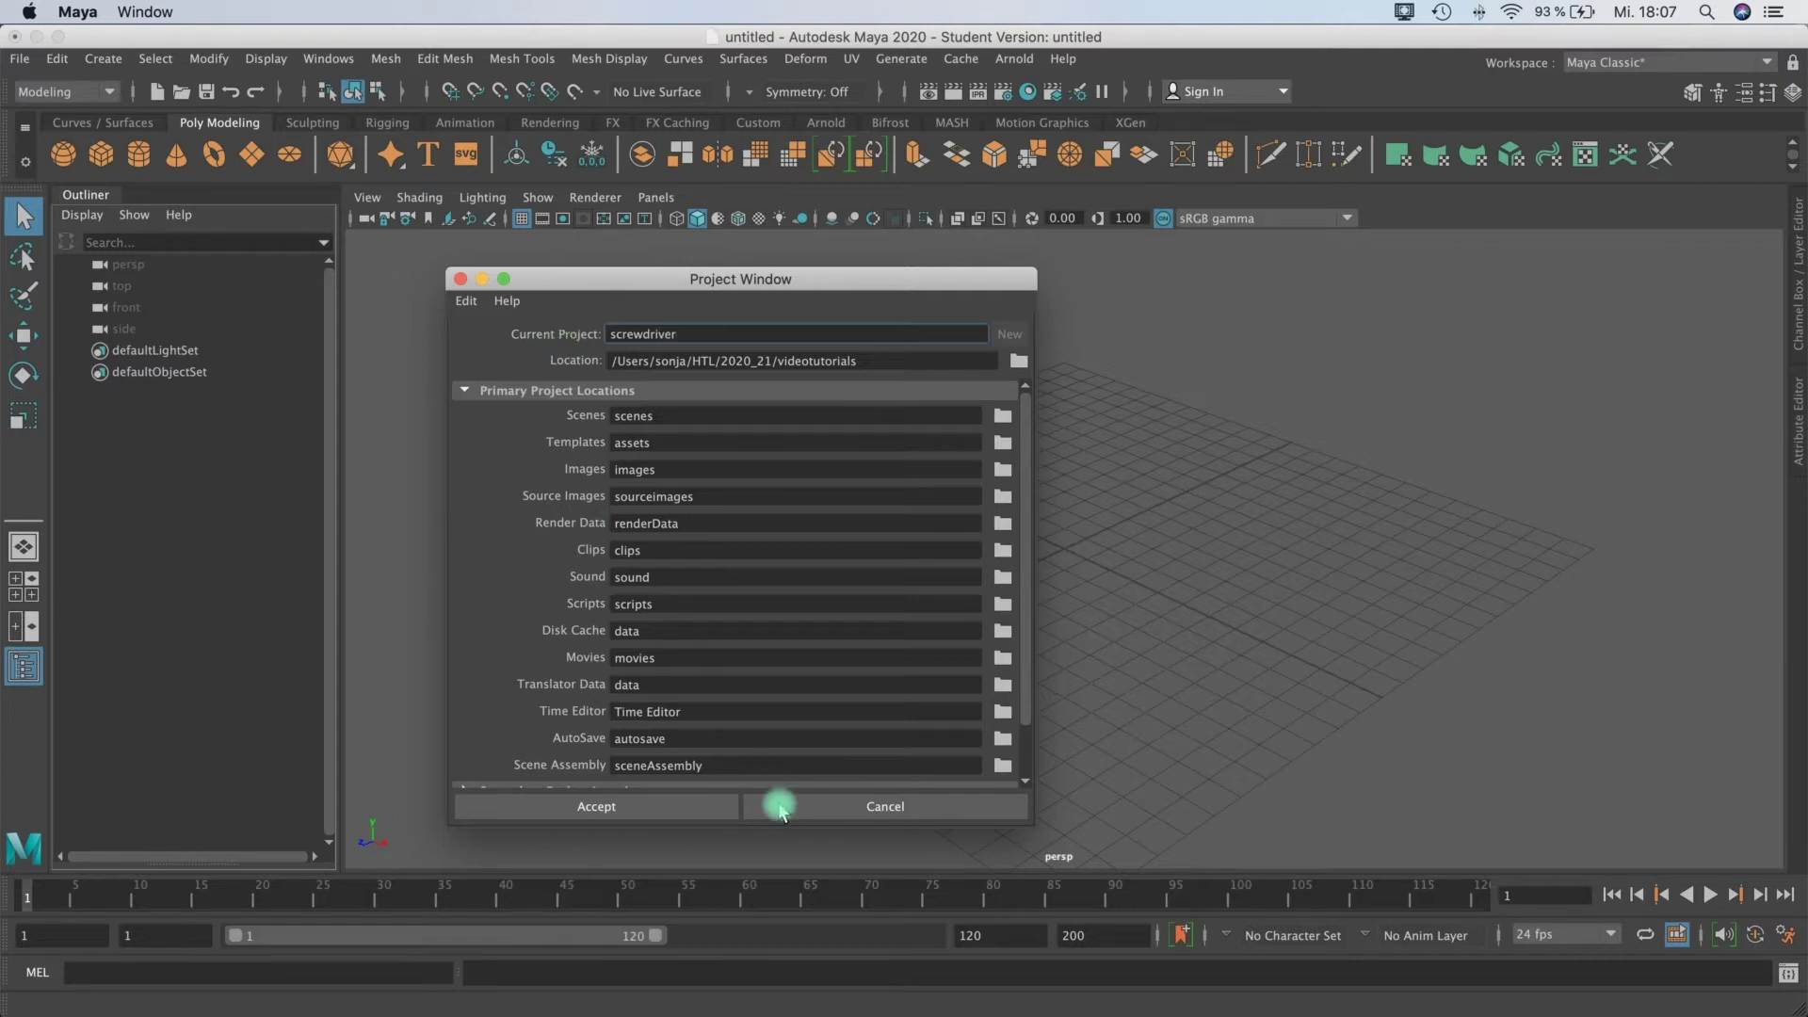
click(684, 809)
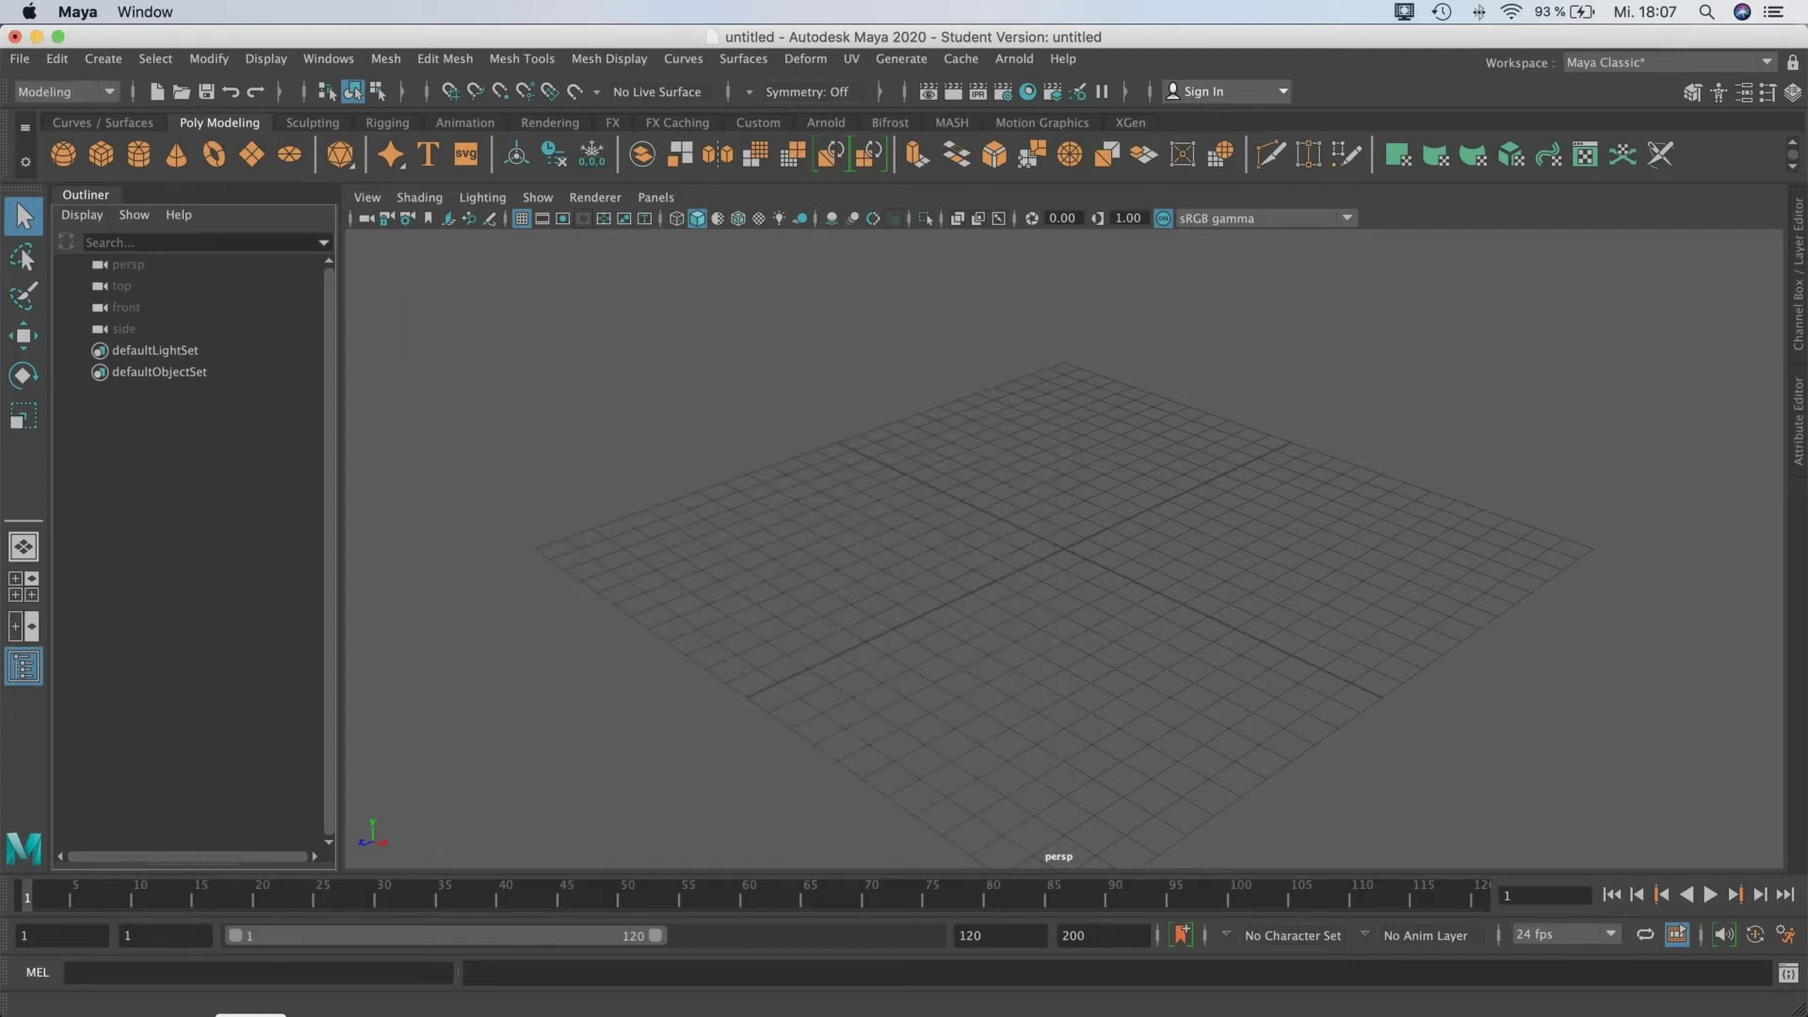
Step: Switch to Finder and paste the copied reference images into the screwdriver project's sourceimages folder
key(super+Tab)
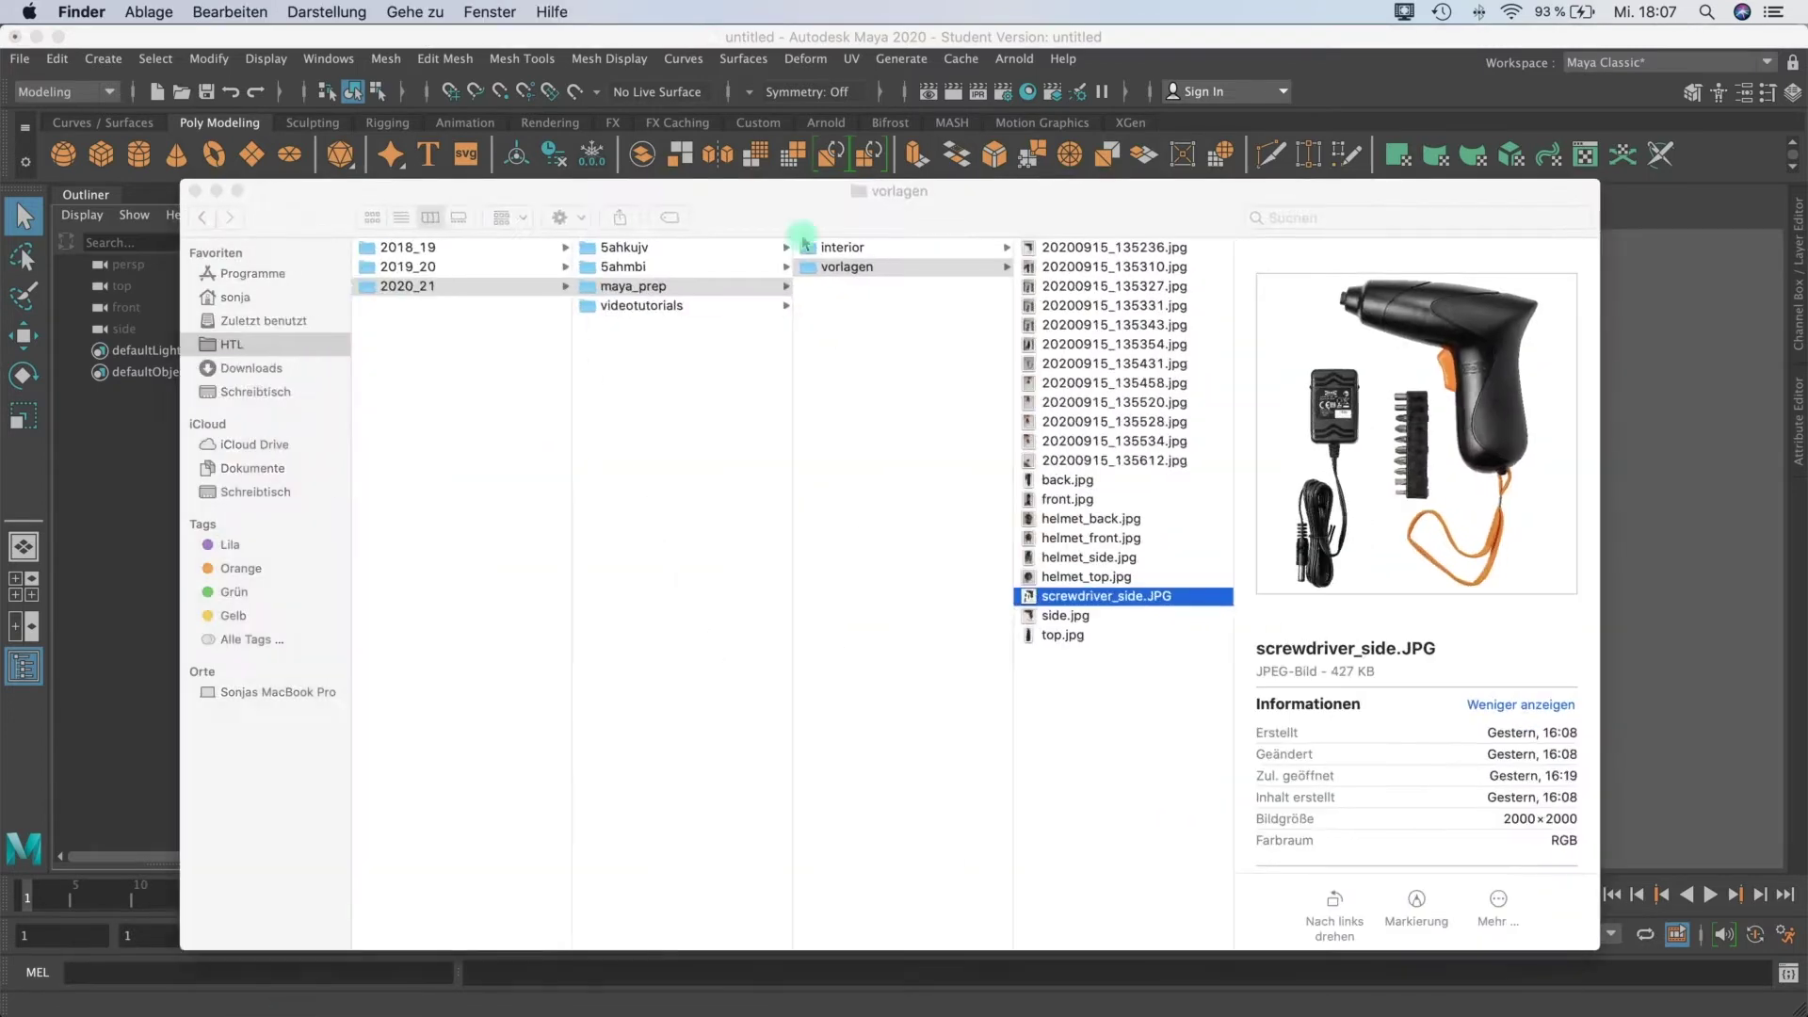
click(681, 307)
click(683, 307)
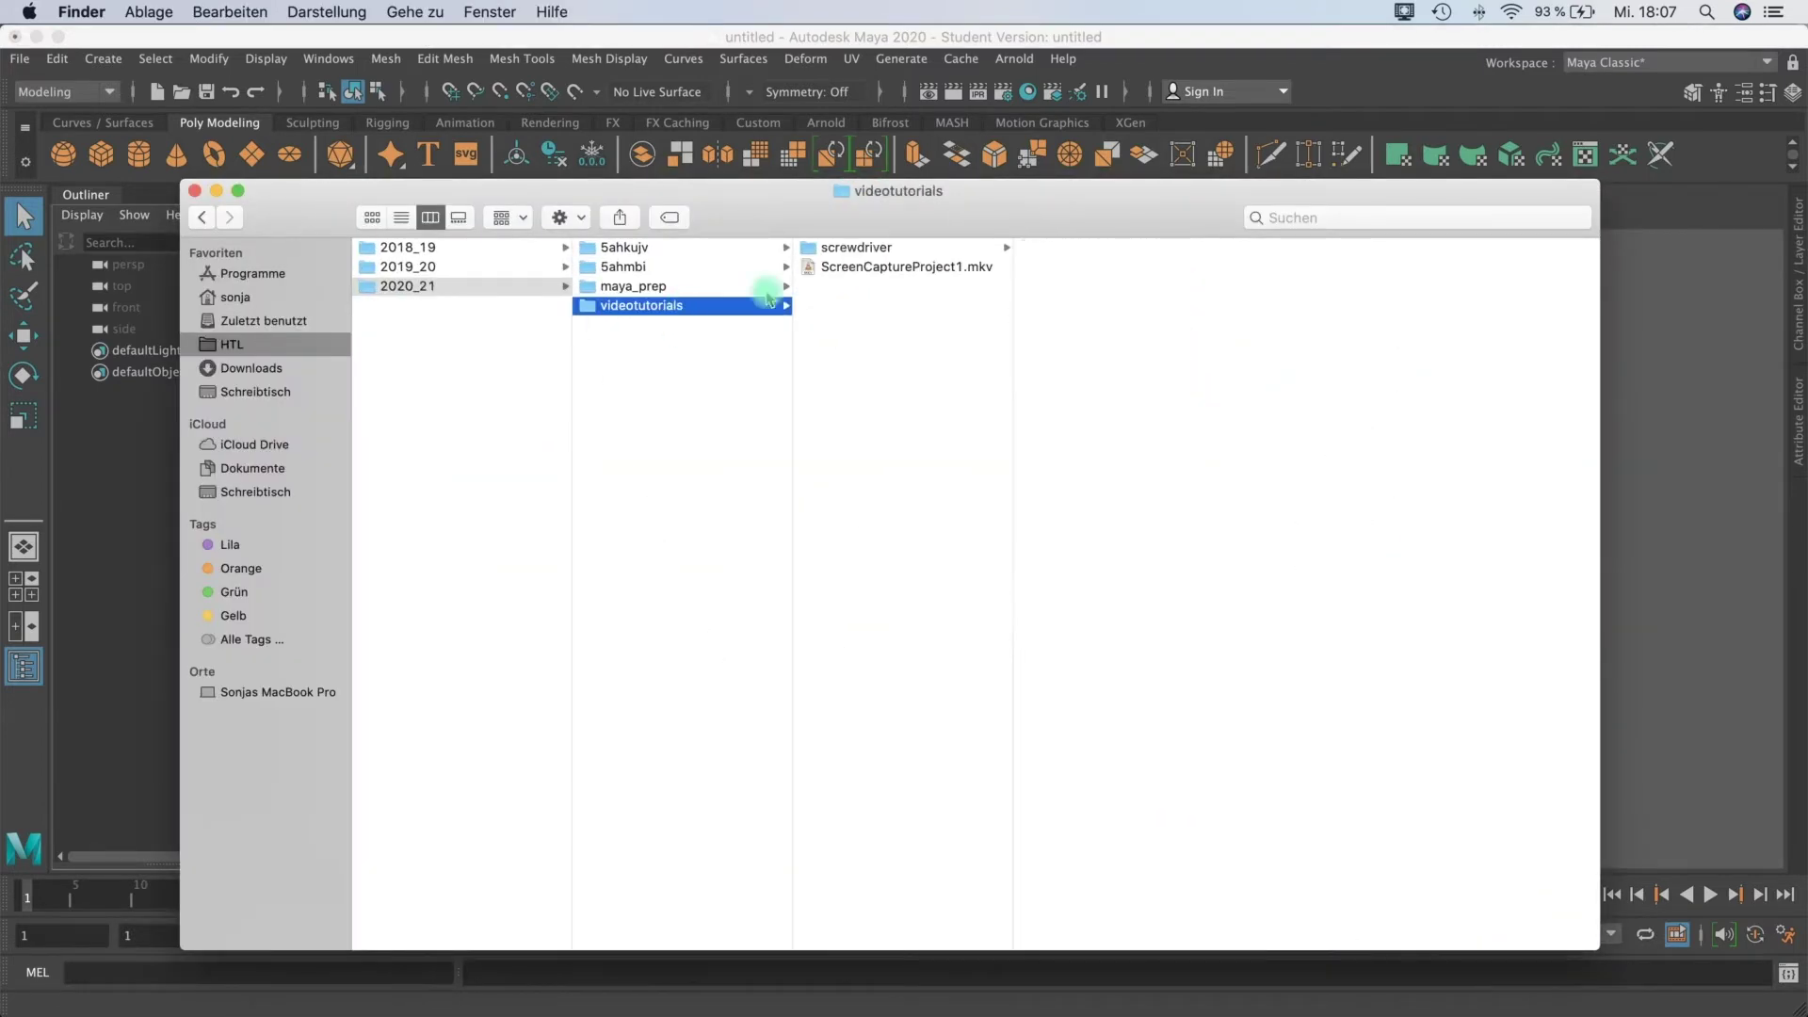
click(857, 247)
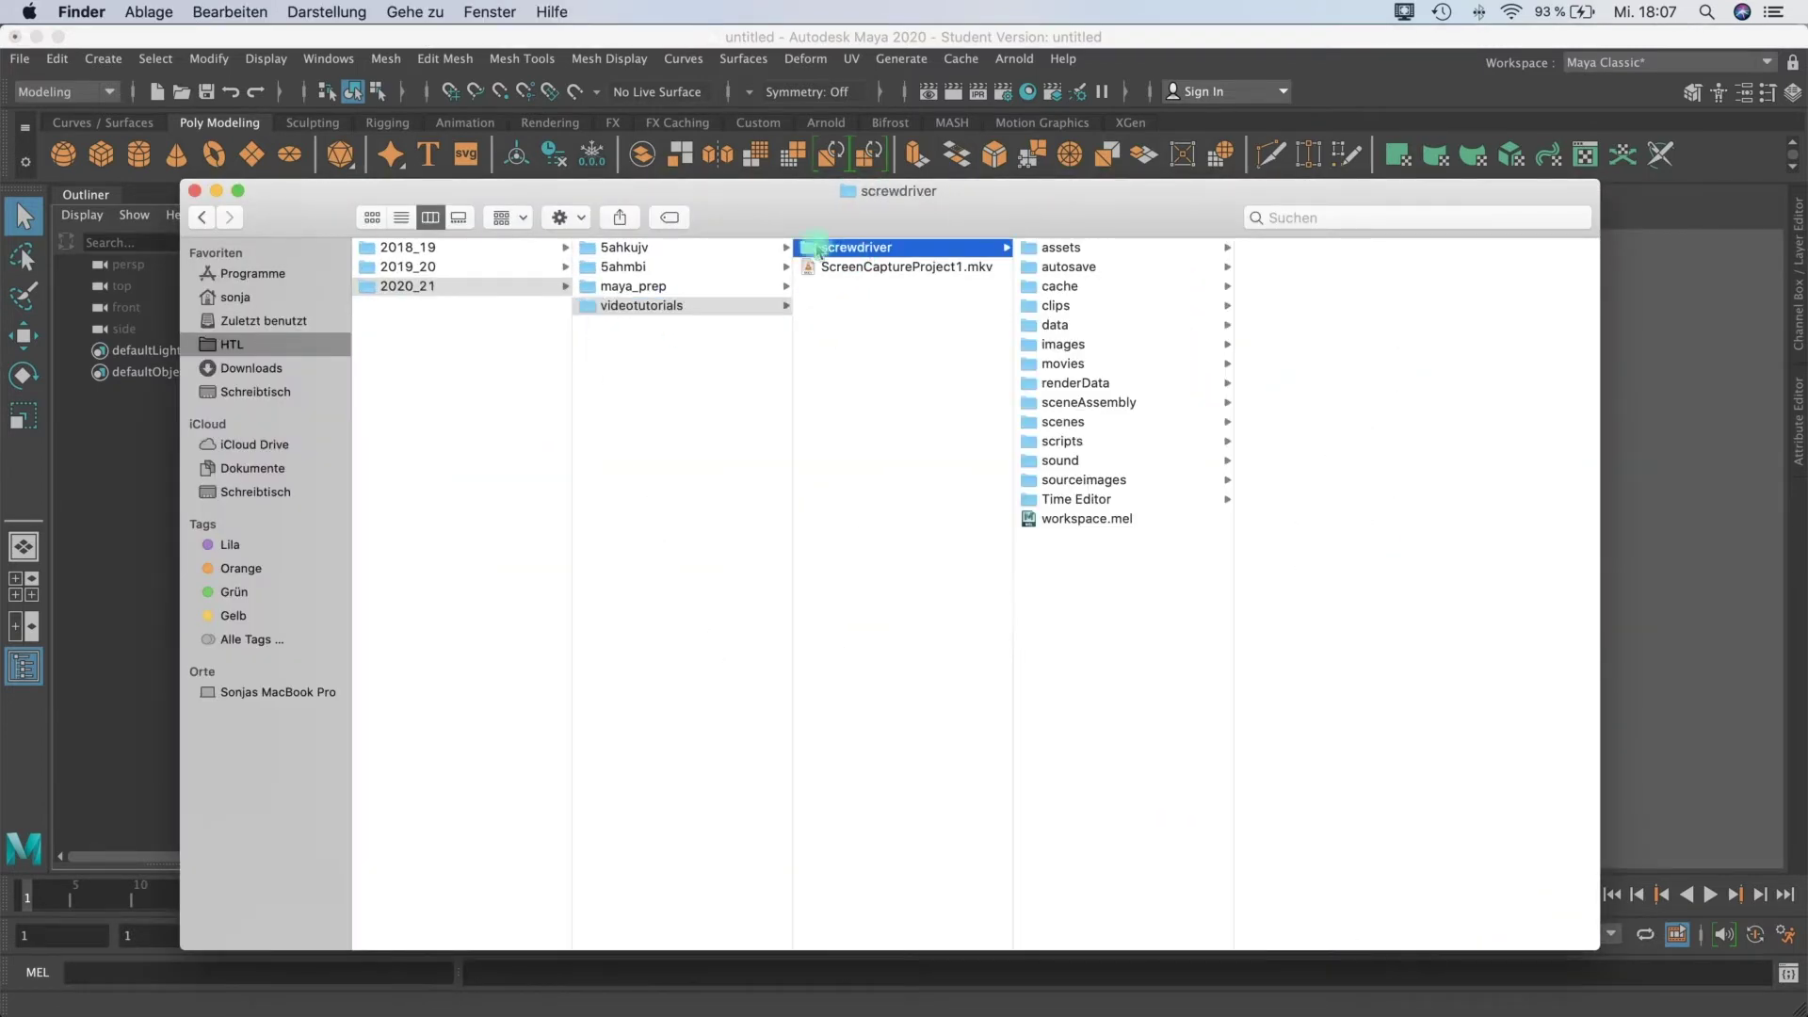
click(1073, 479)
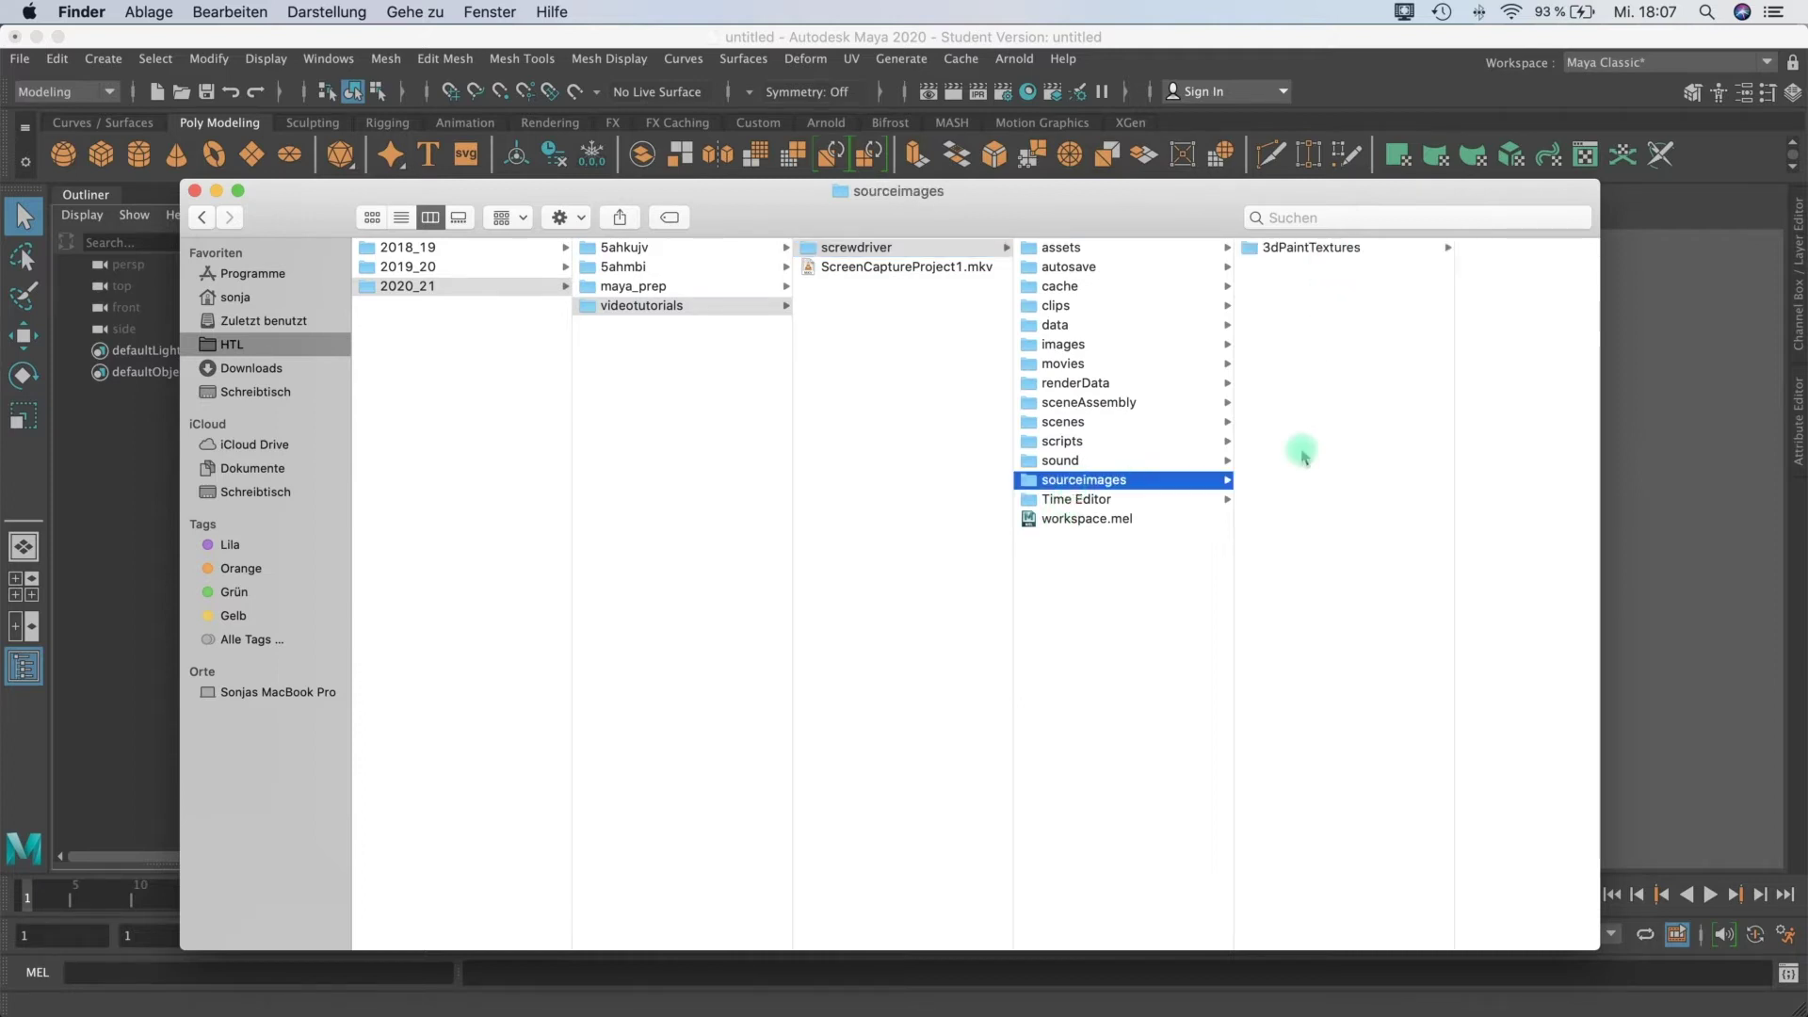
key(super+v)
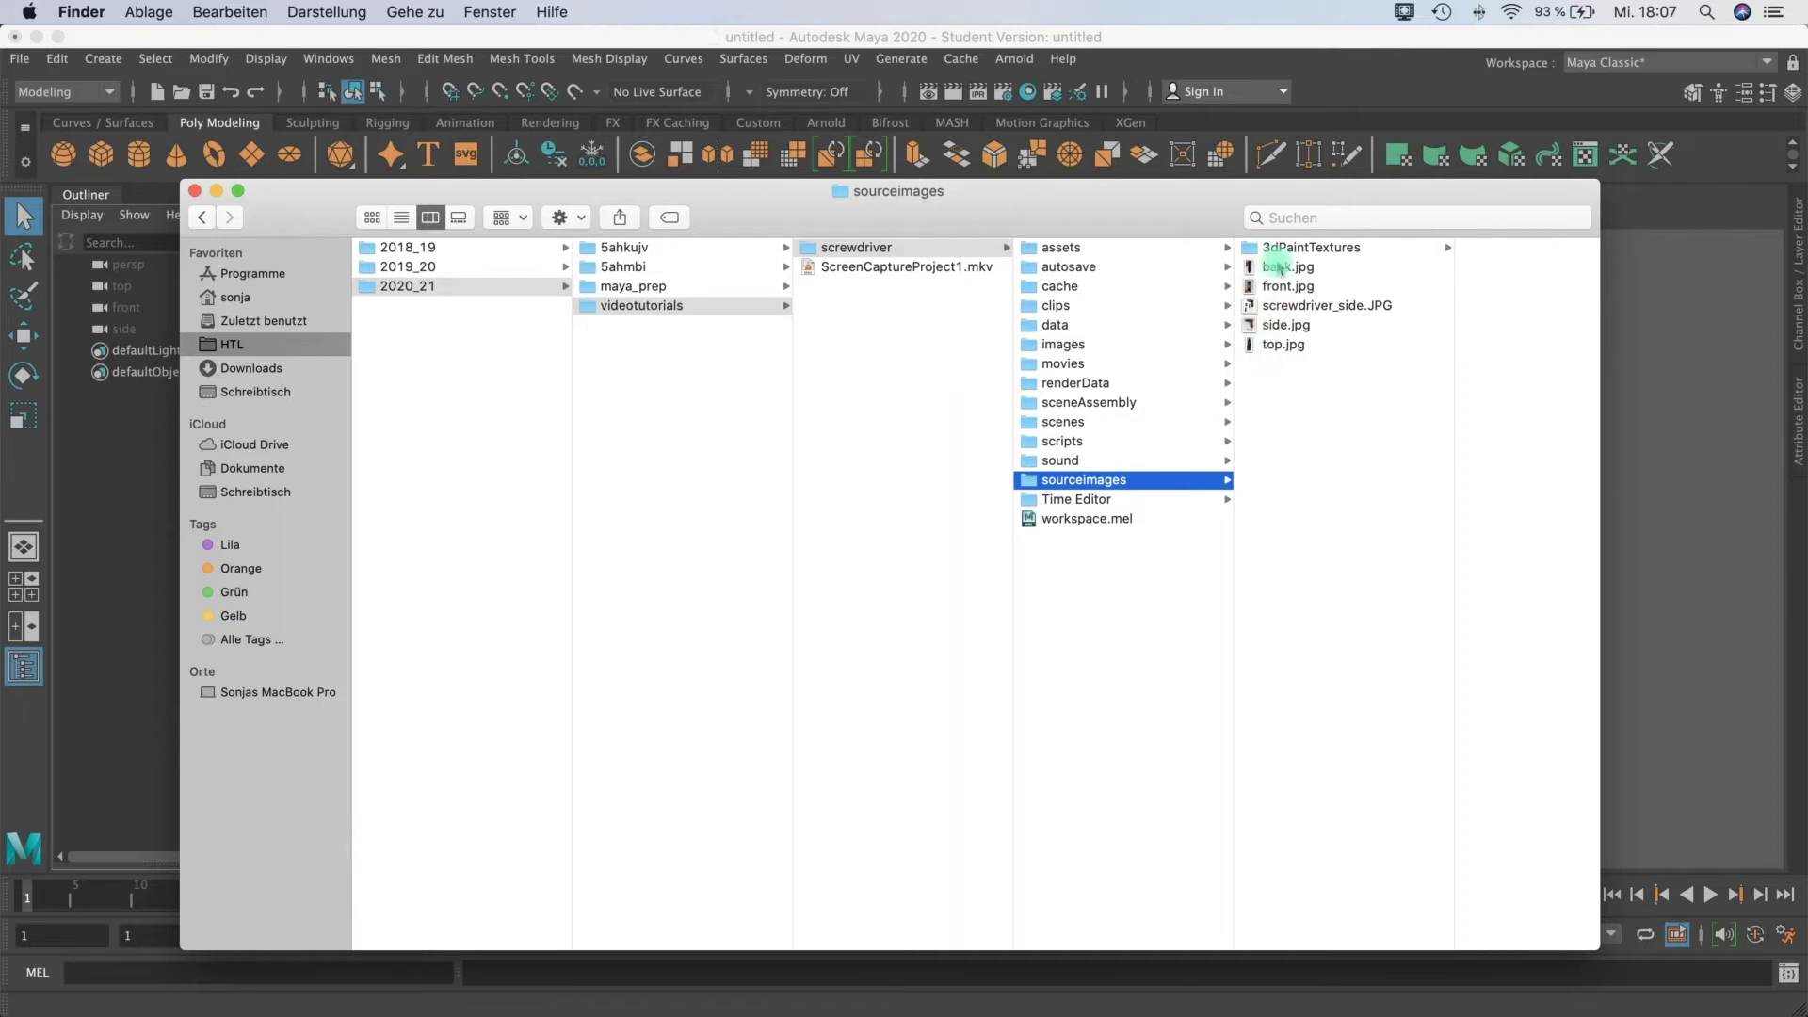
Step: View back.jpg at full size and preview screwdriver_side.JPG in the sourceimages folder, then put the Finder window away
double_click(1279, 270)
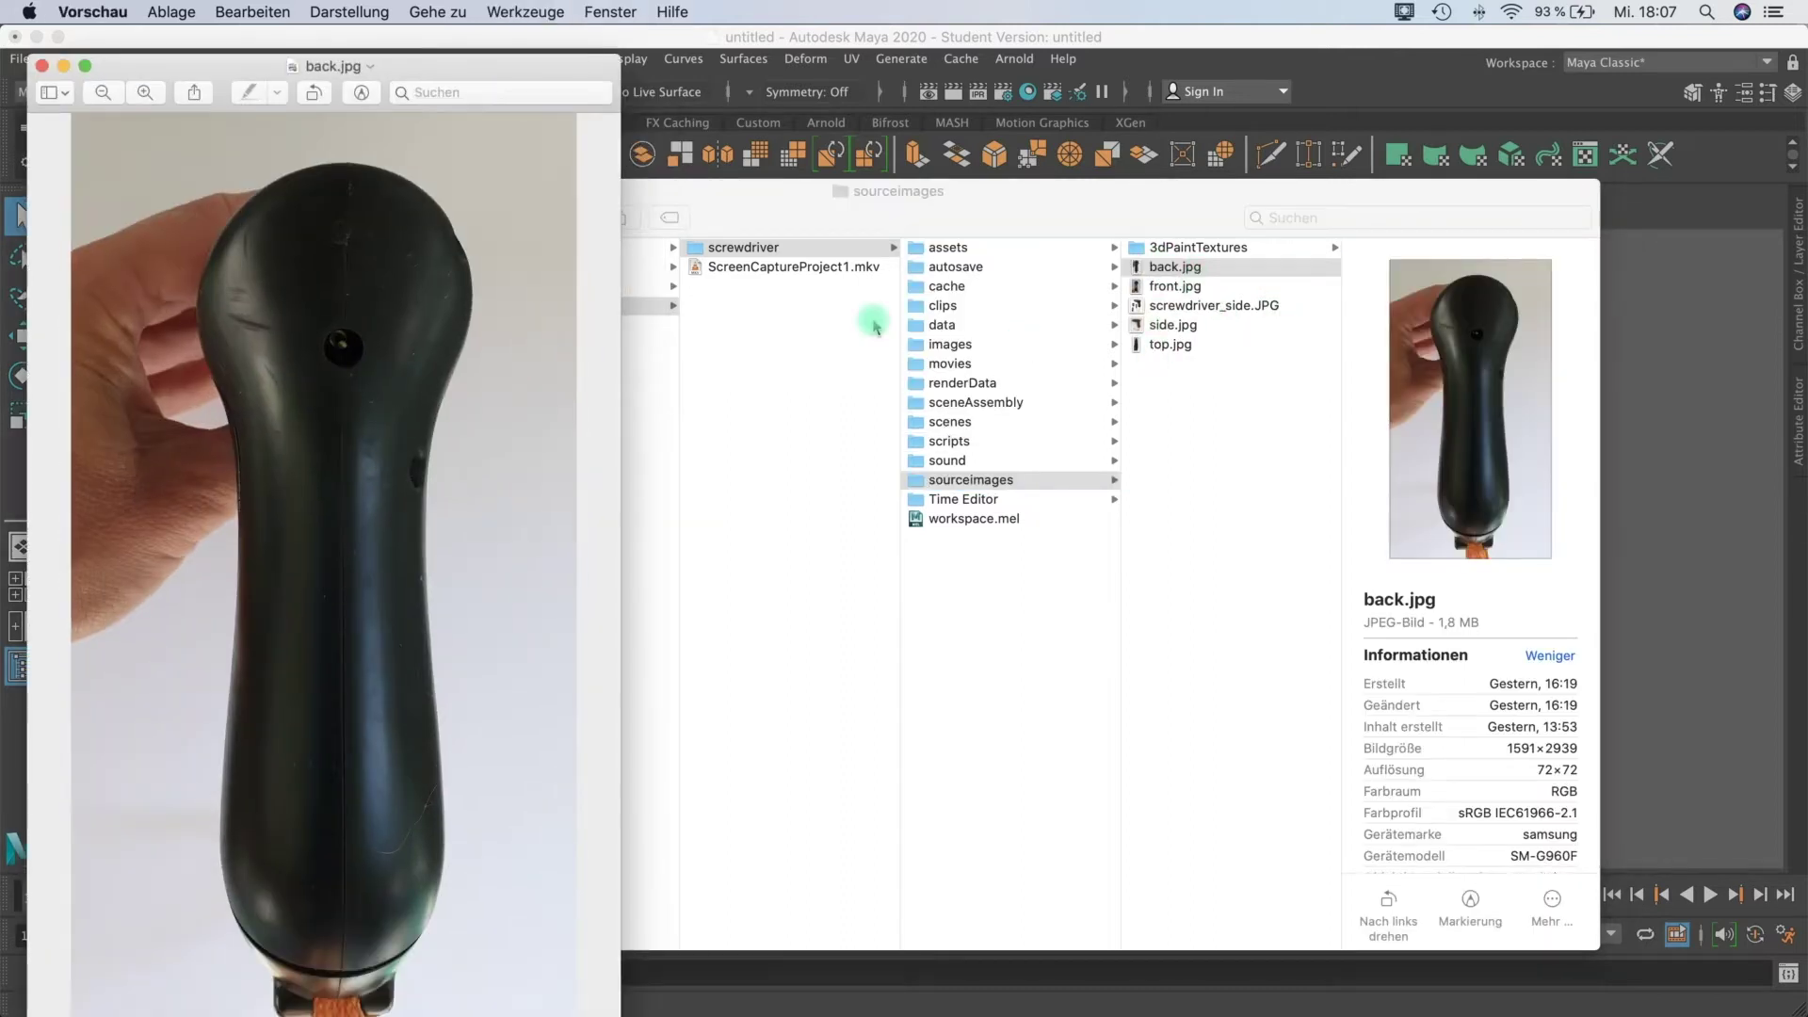
click(41, 65)
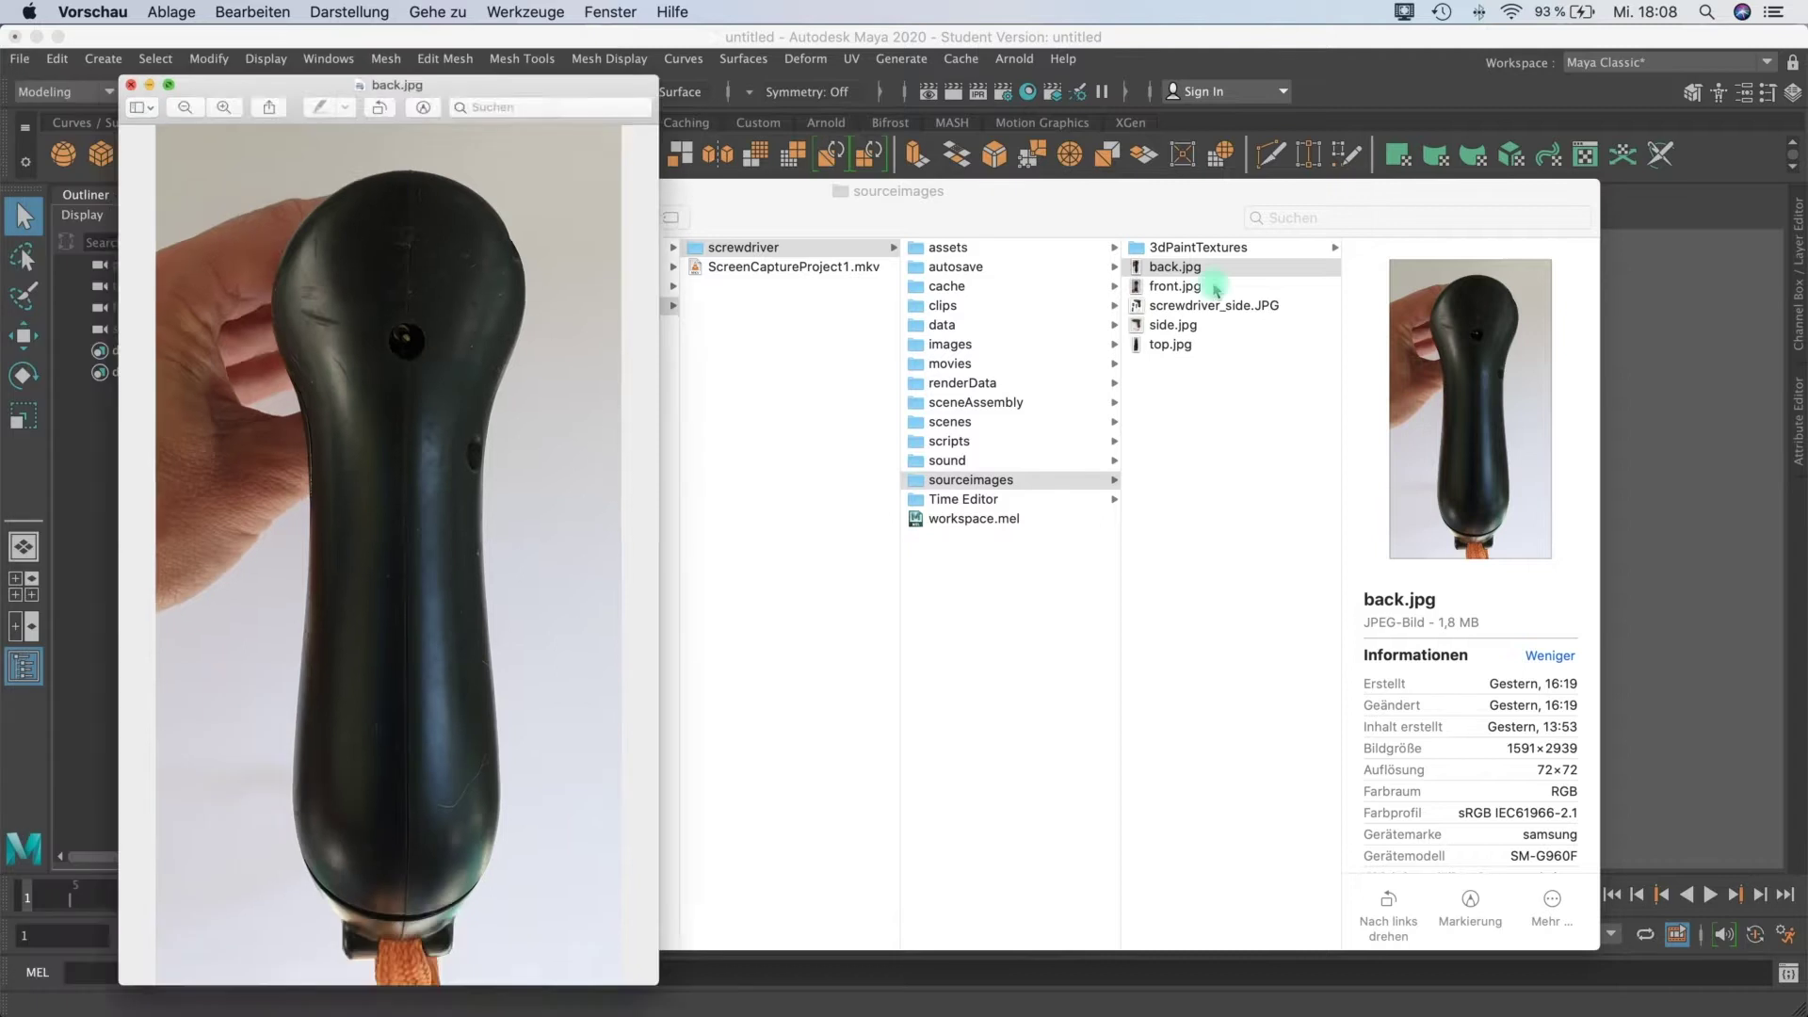
click(1174, 316)
click(1170, 307)
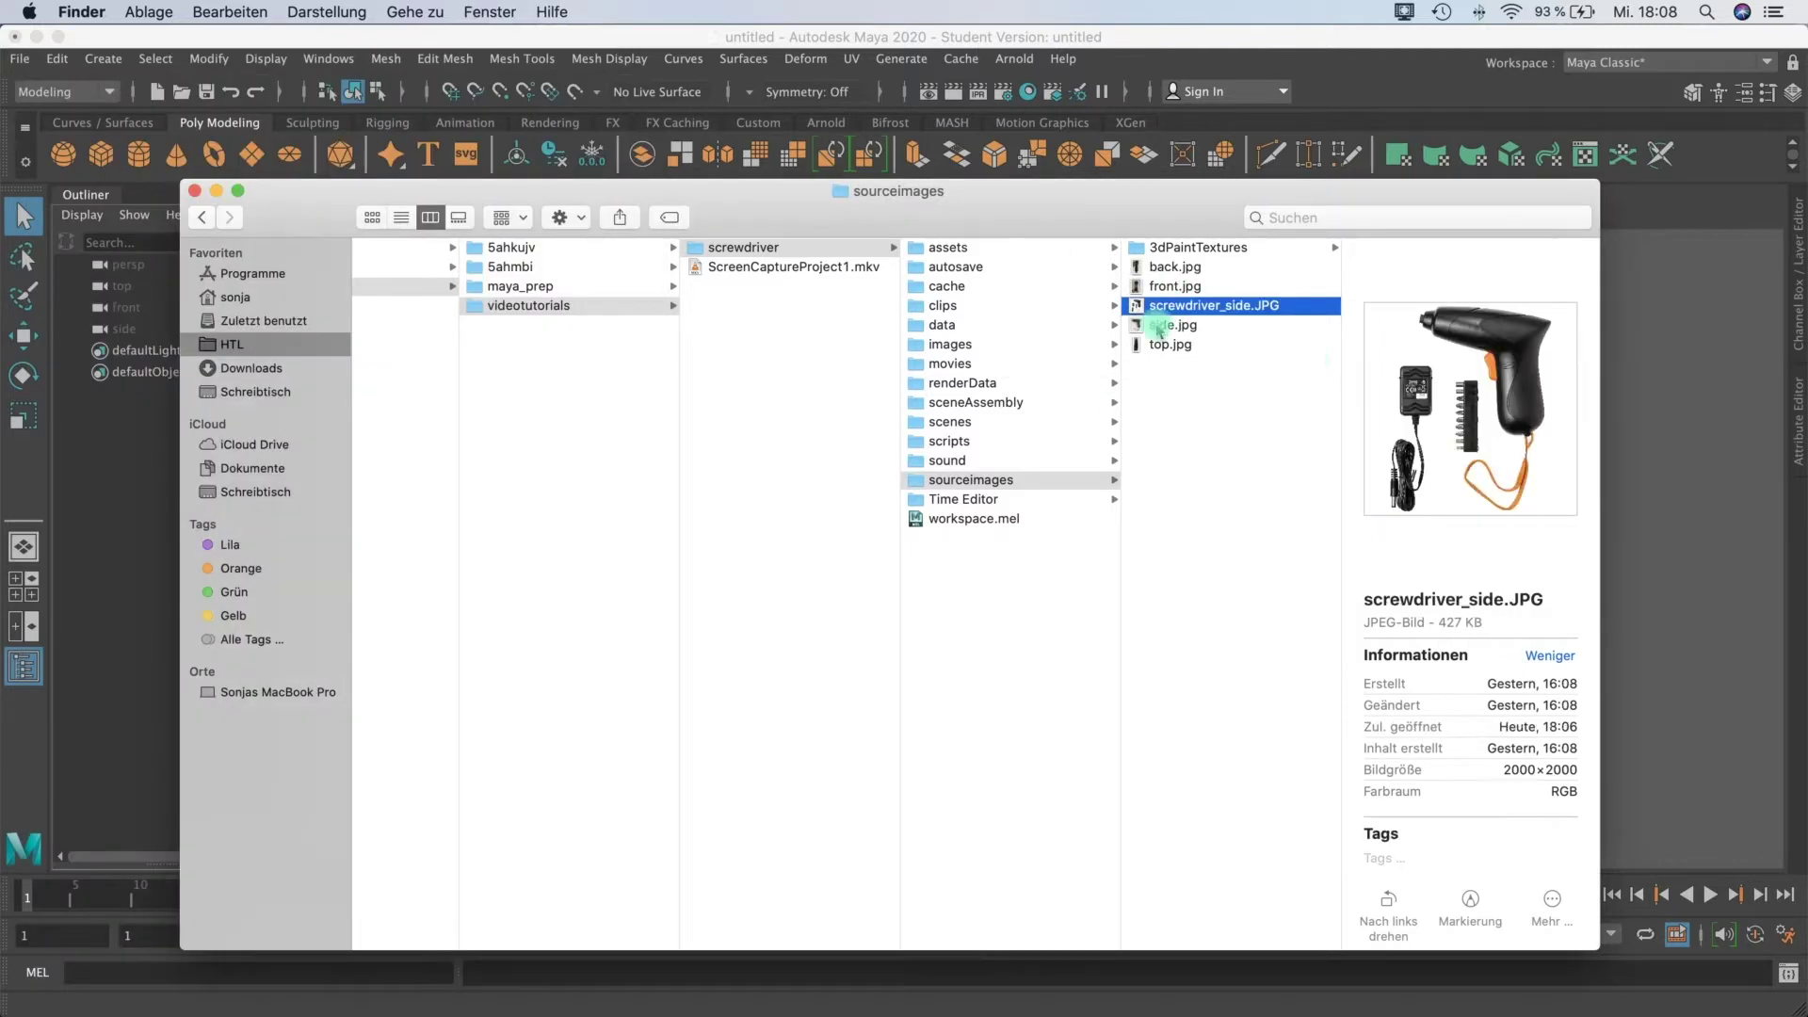
click(216, 190)
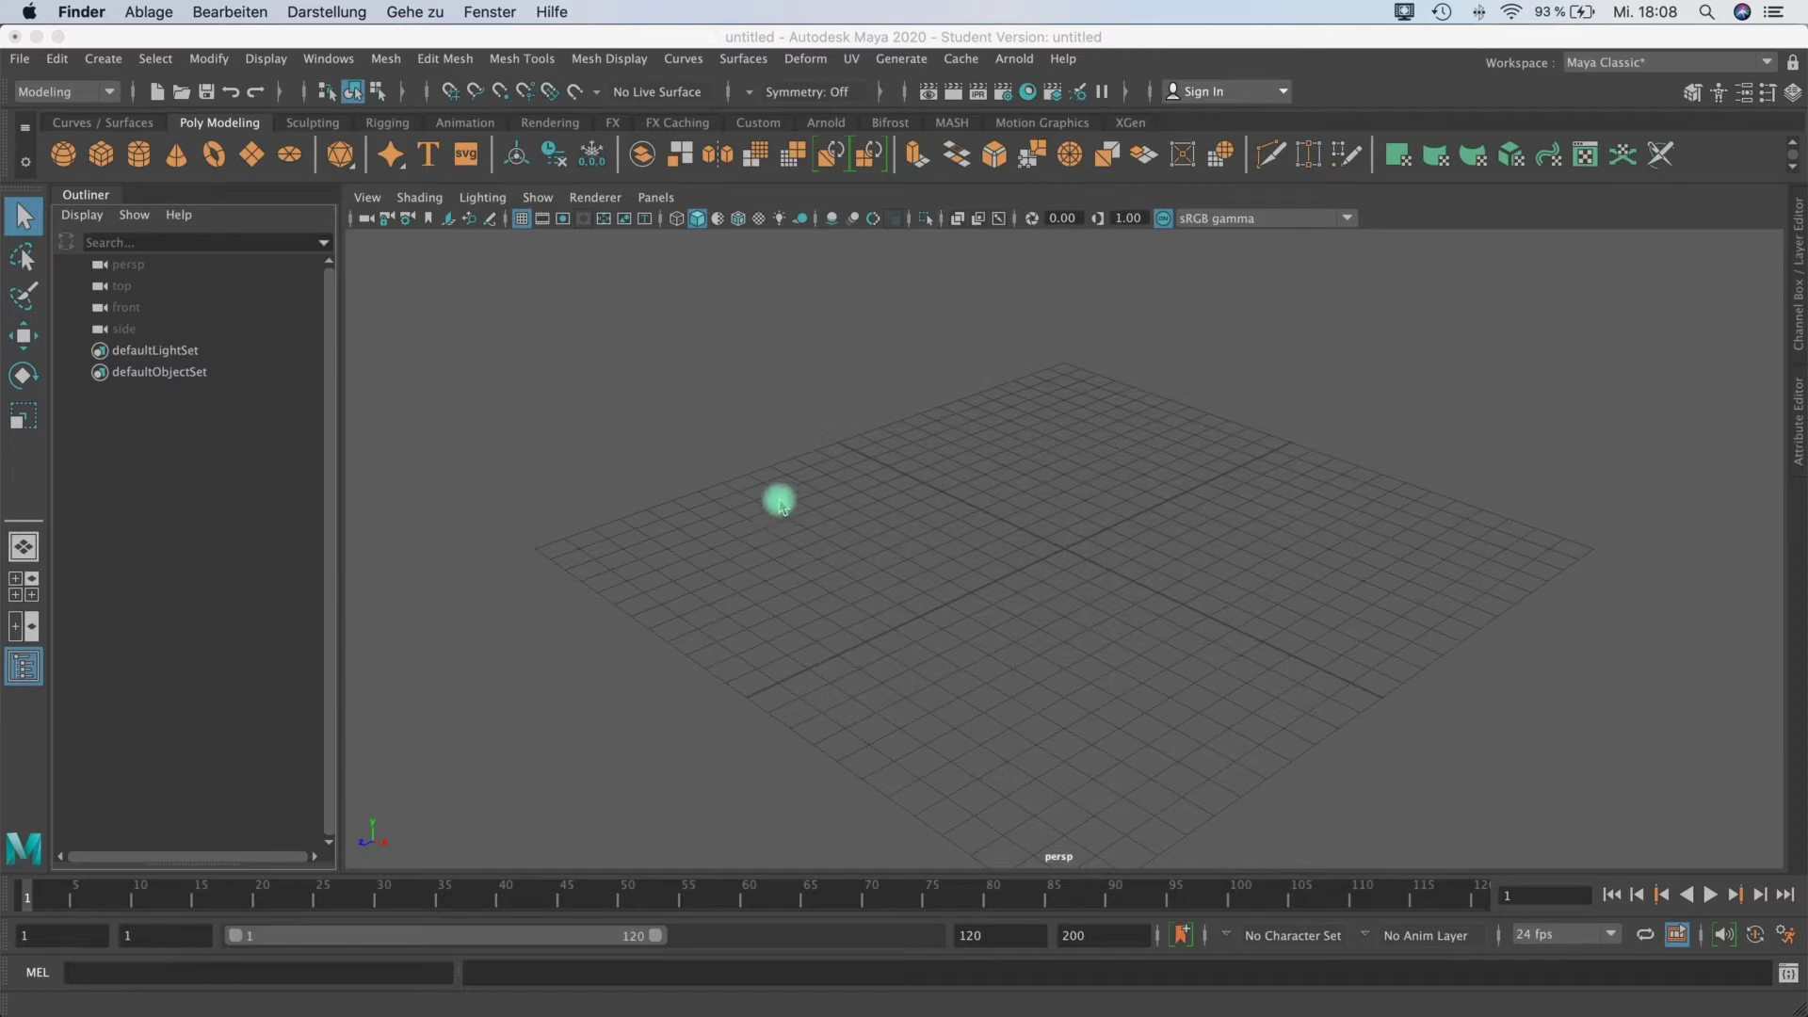
Step: Import screwdriver_side.JPG as an image plane in Maya's side view
click(21, 596)
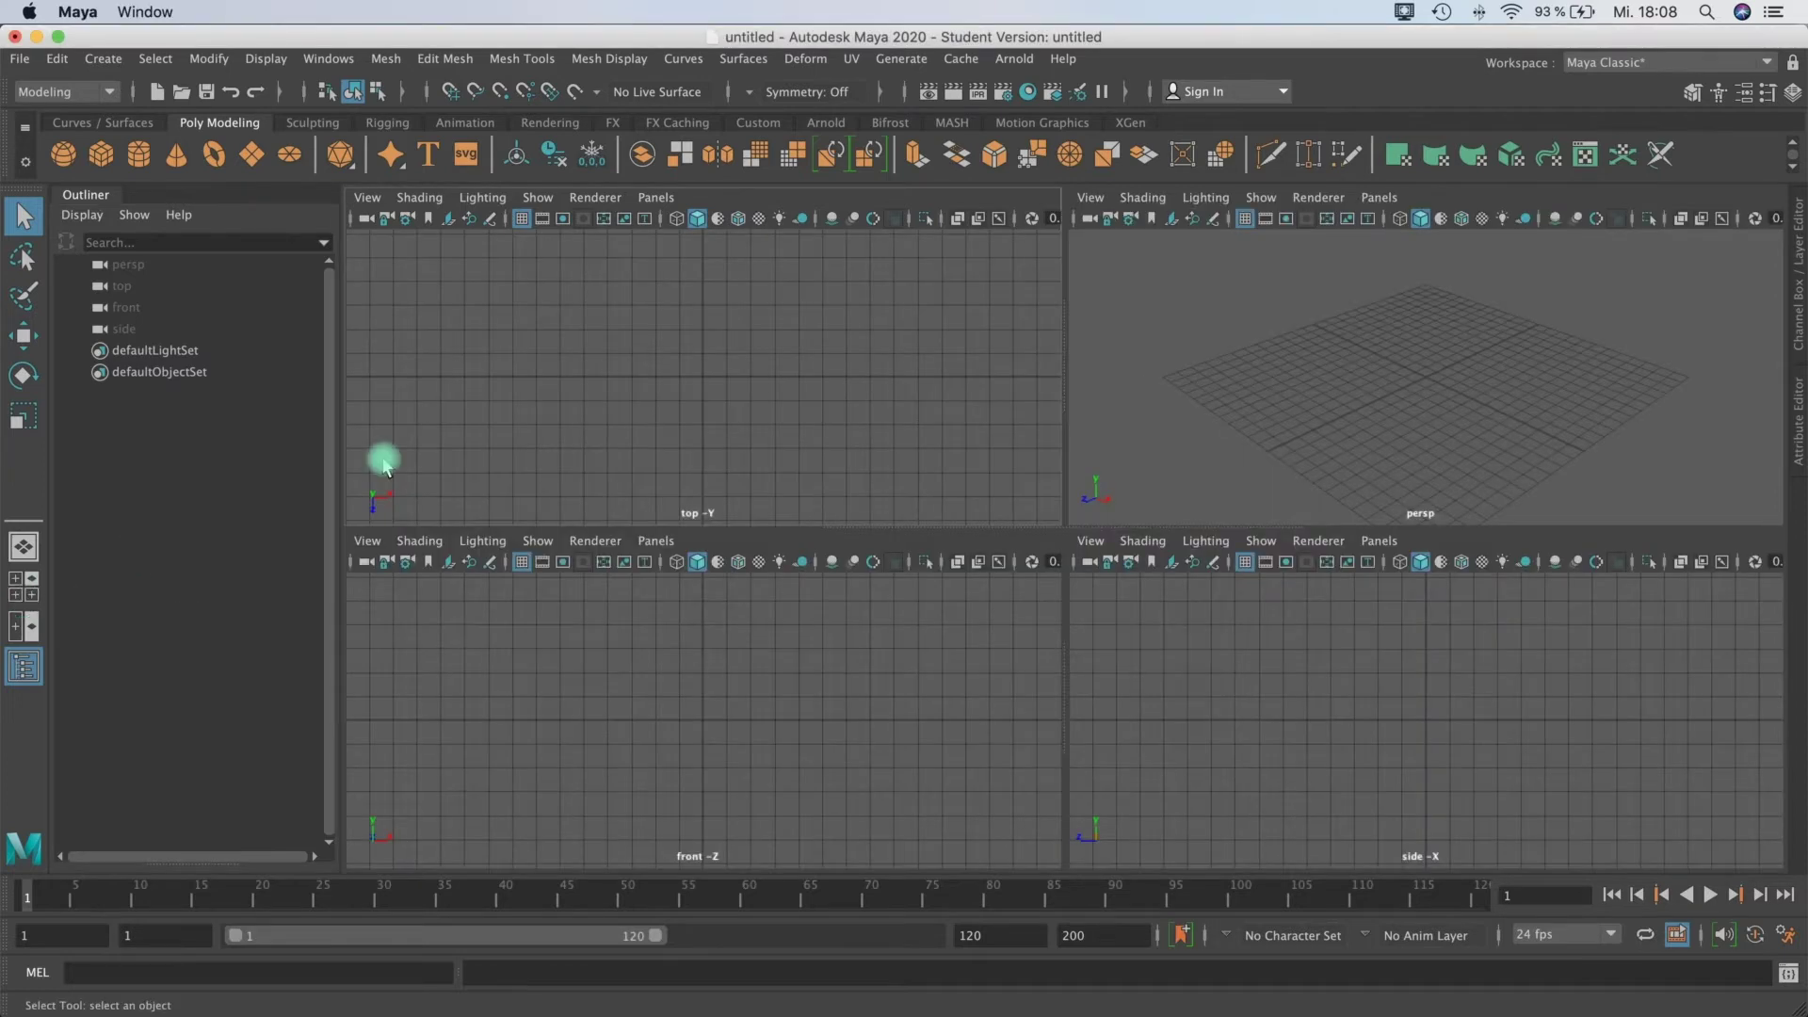
key(space)
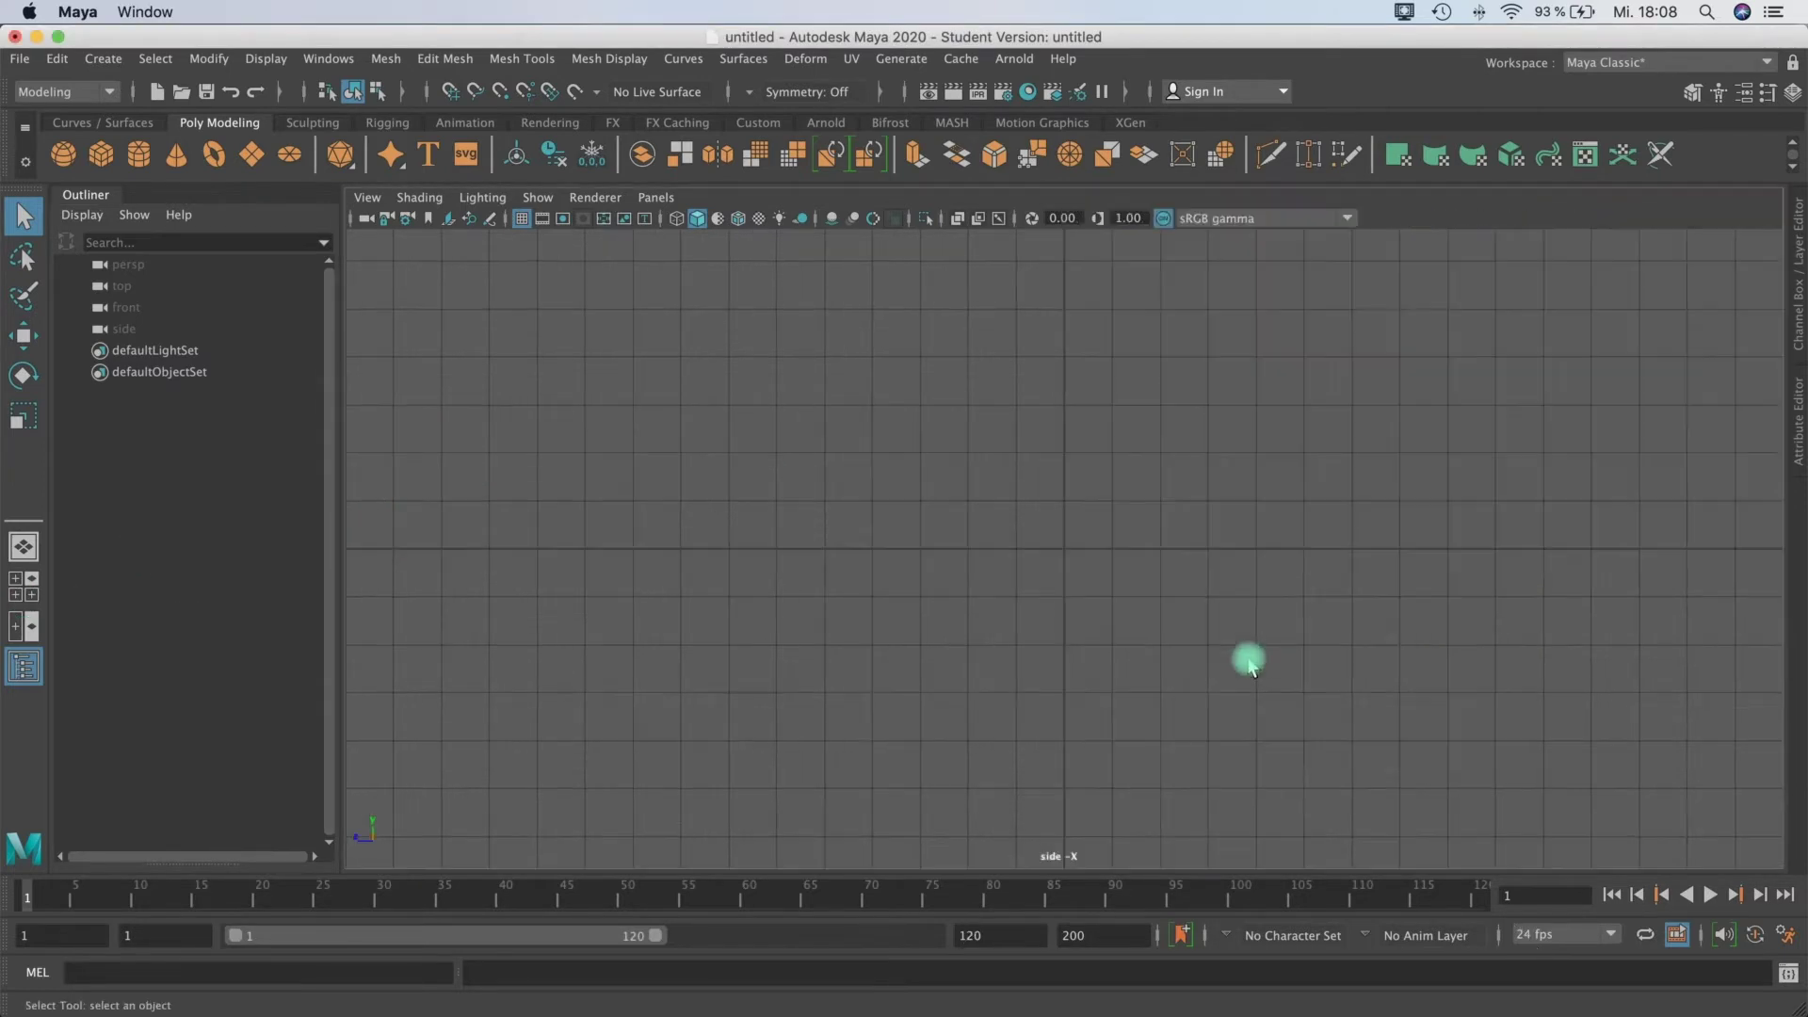
click(368, 196)
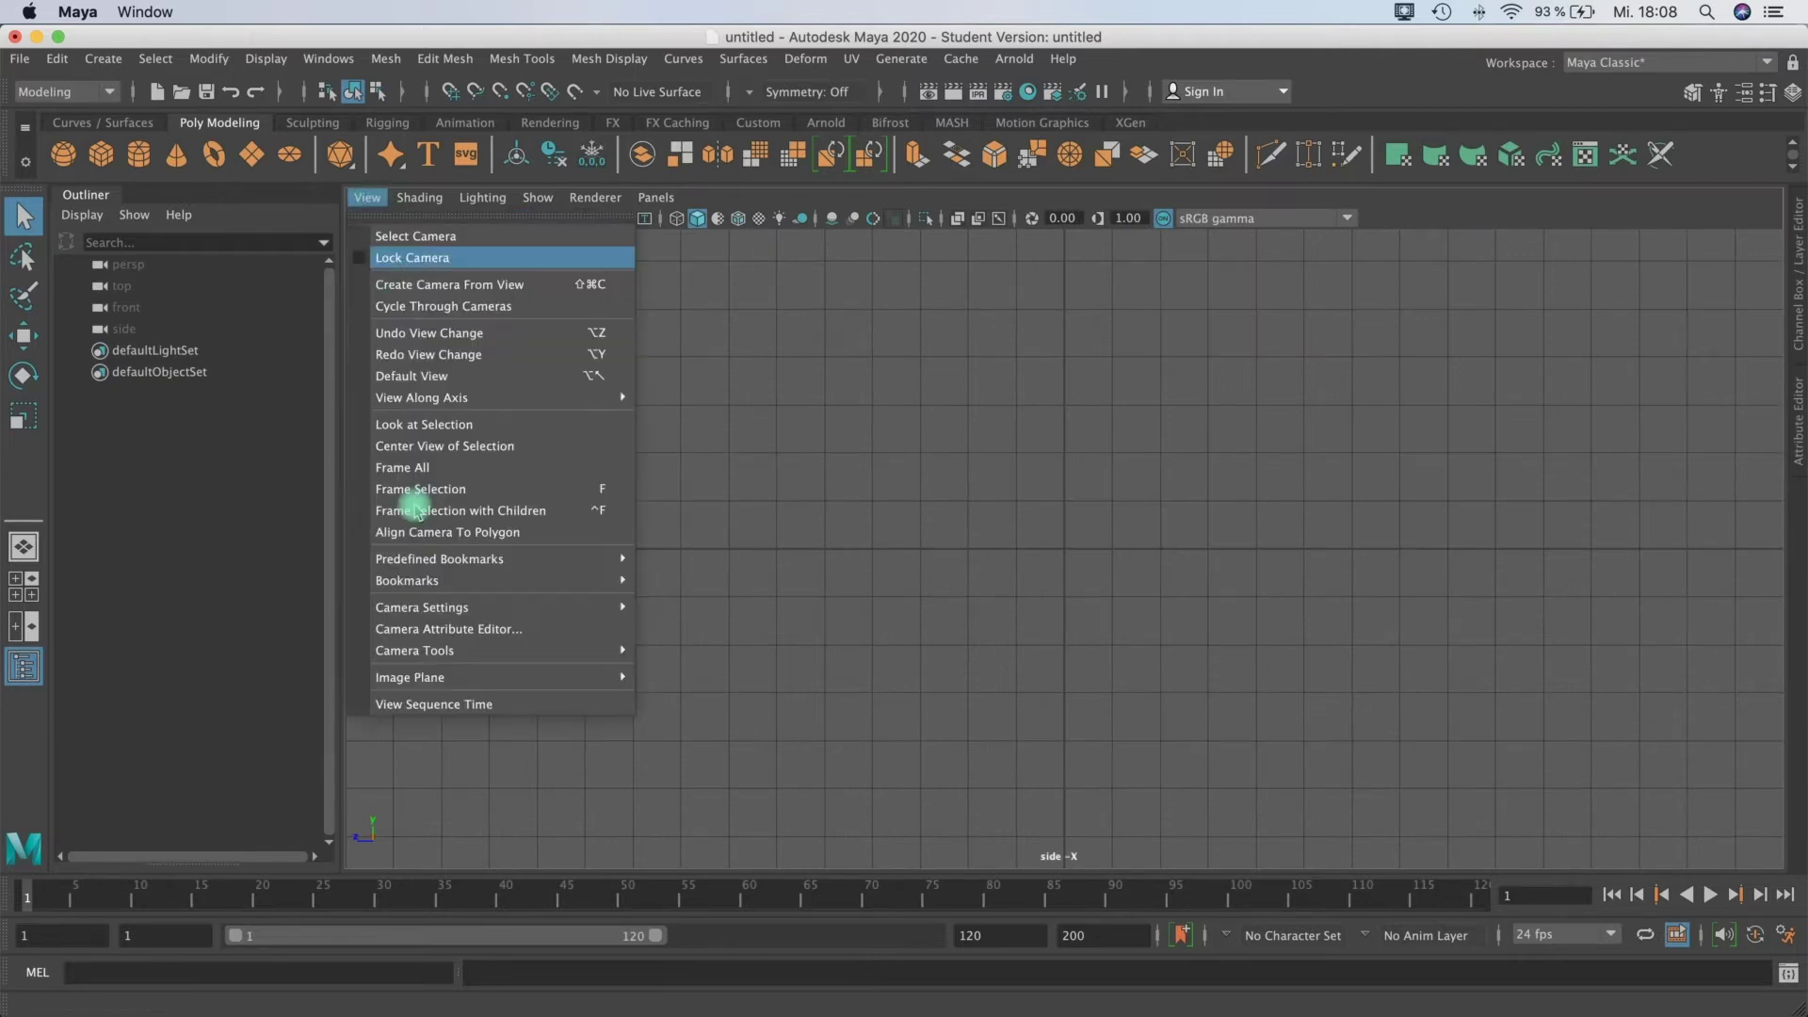
mouse_move(553, 686)
click(734, 701)
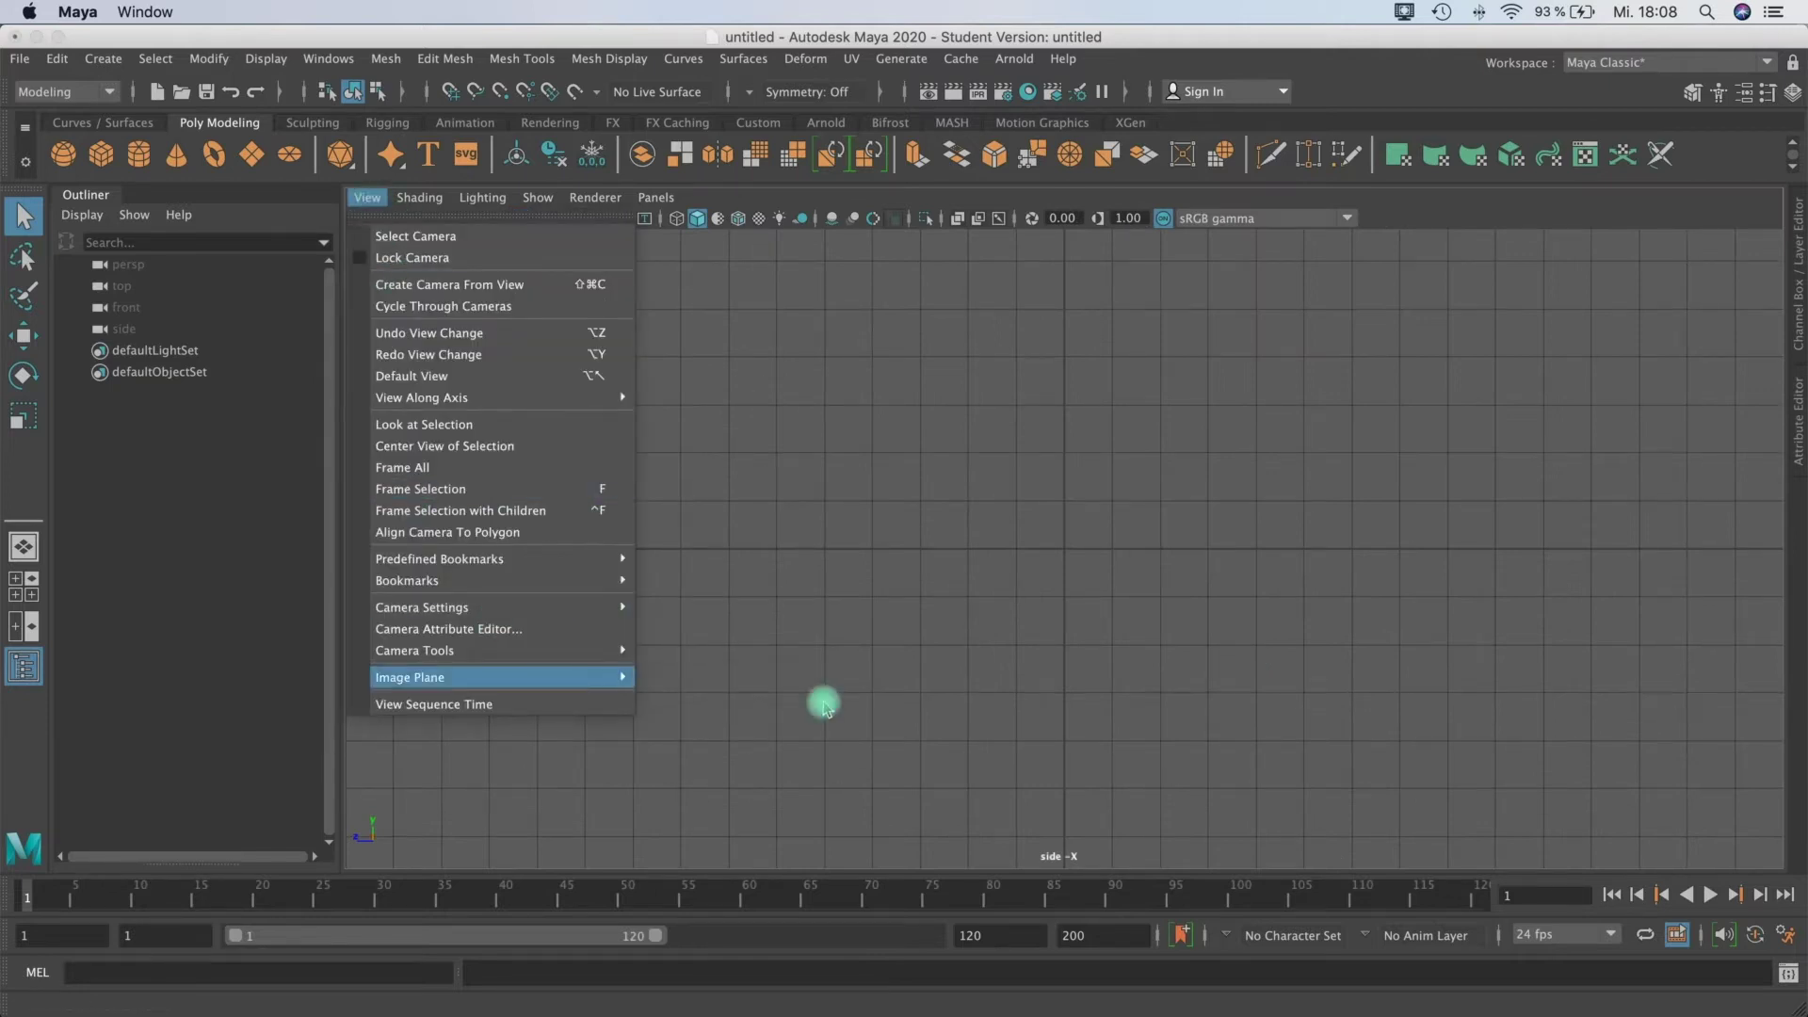
click(577, 337)
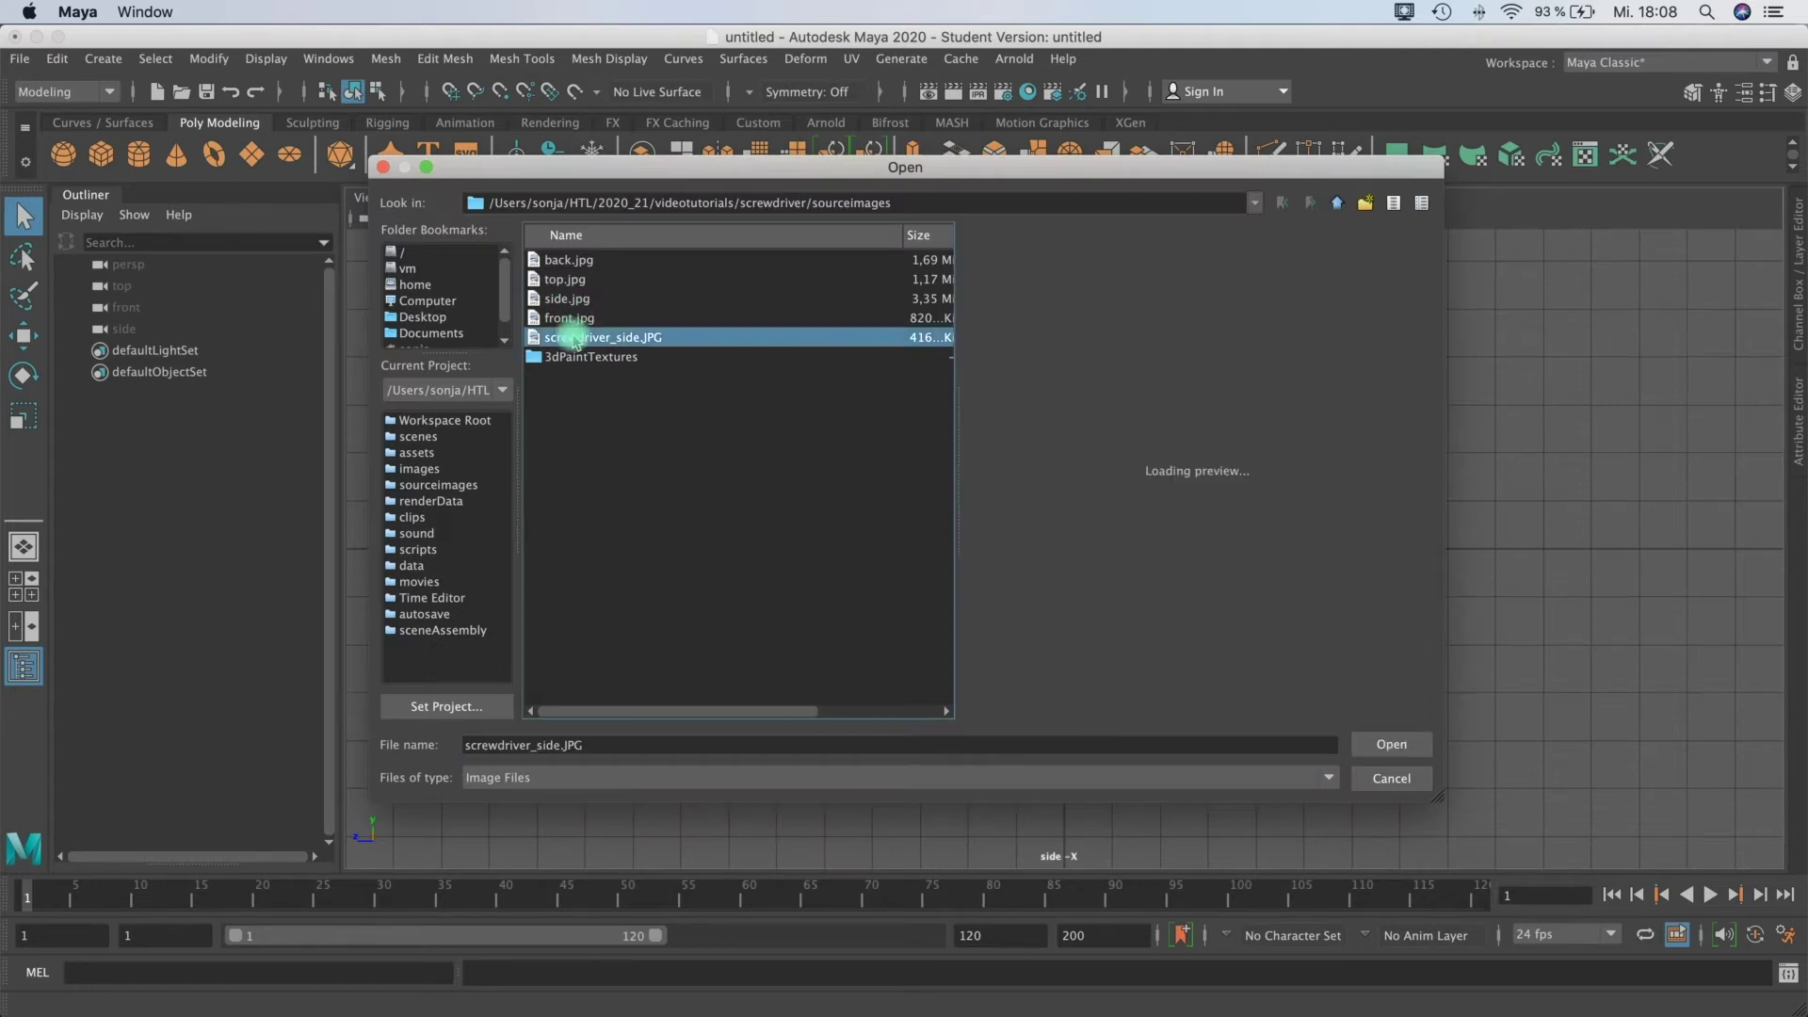
click(1391, 744)
Step: Move the side image plane down and about 4.5 units along Z so the screwdriver's handle lies on the grid's vertical centre line
key(space)
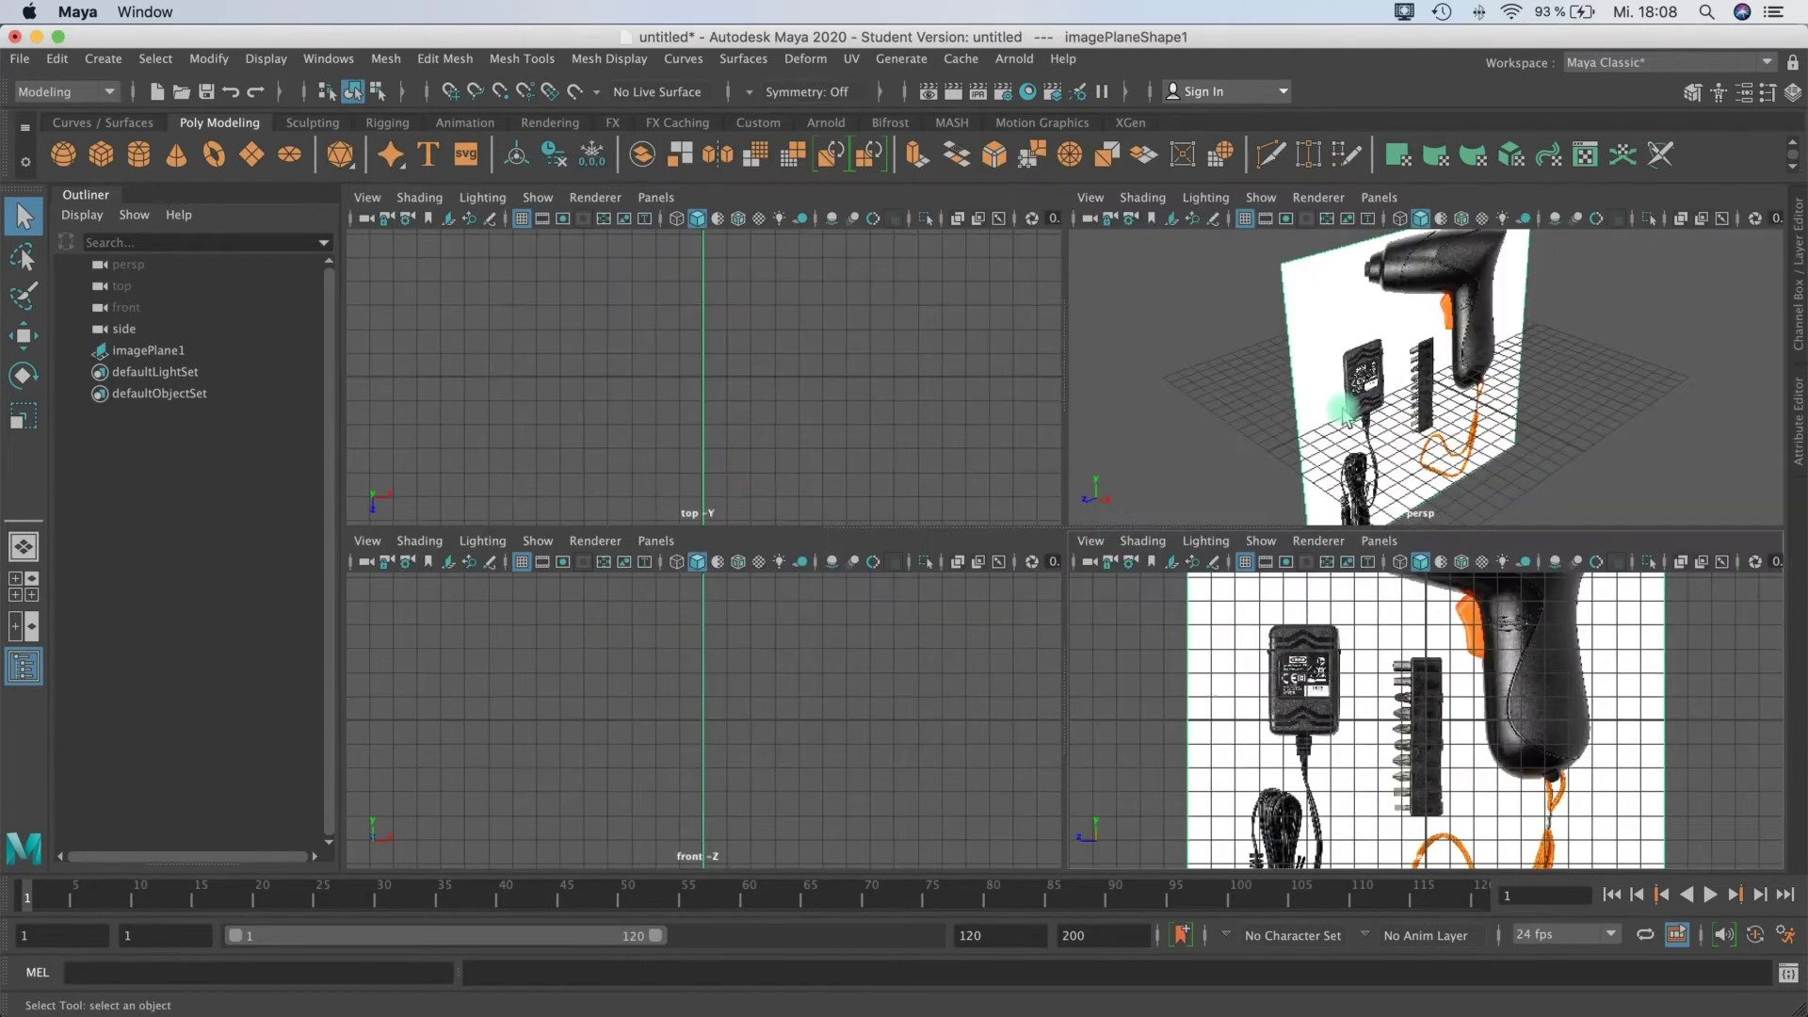
key(w)
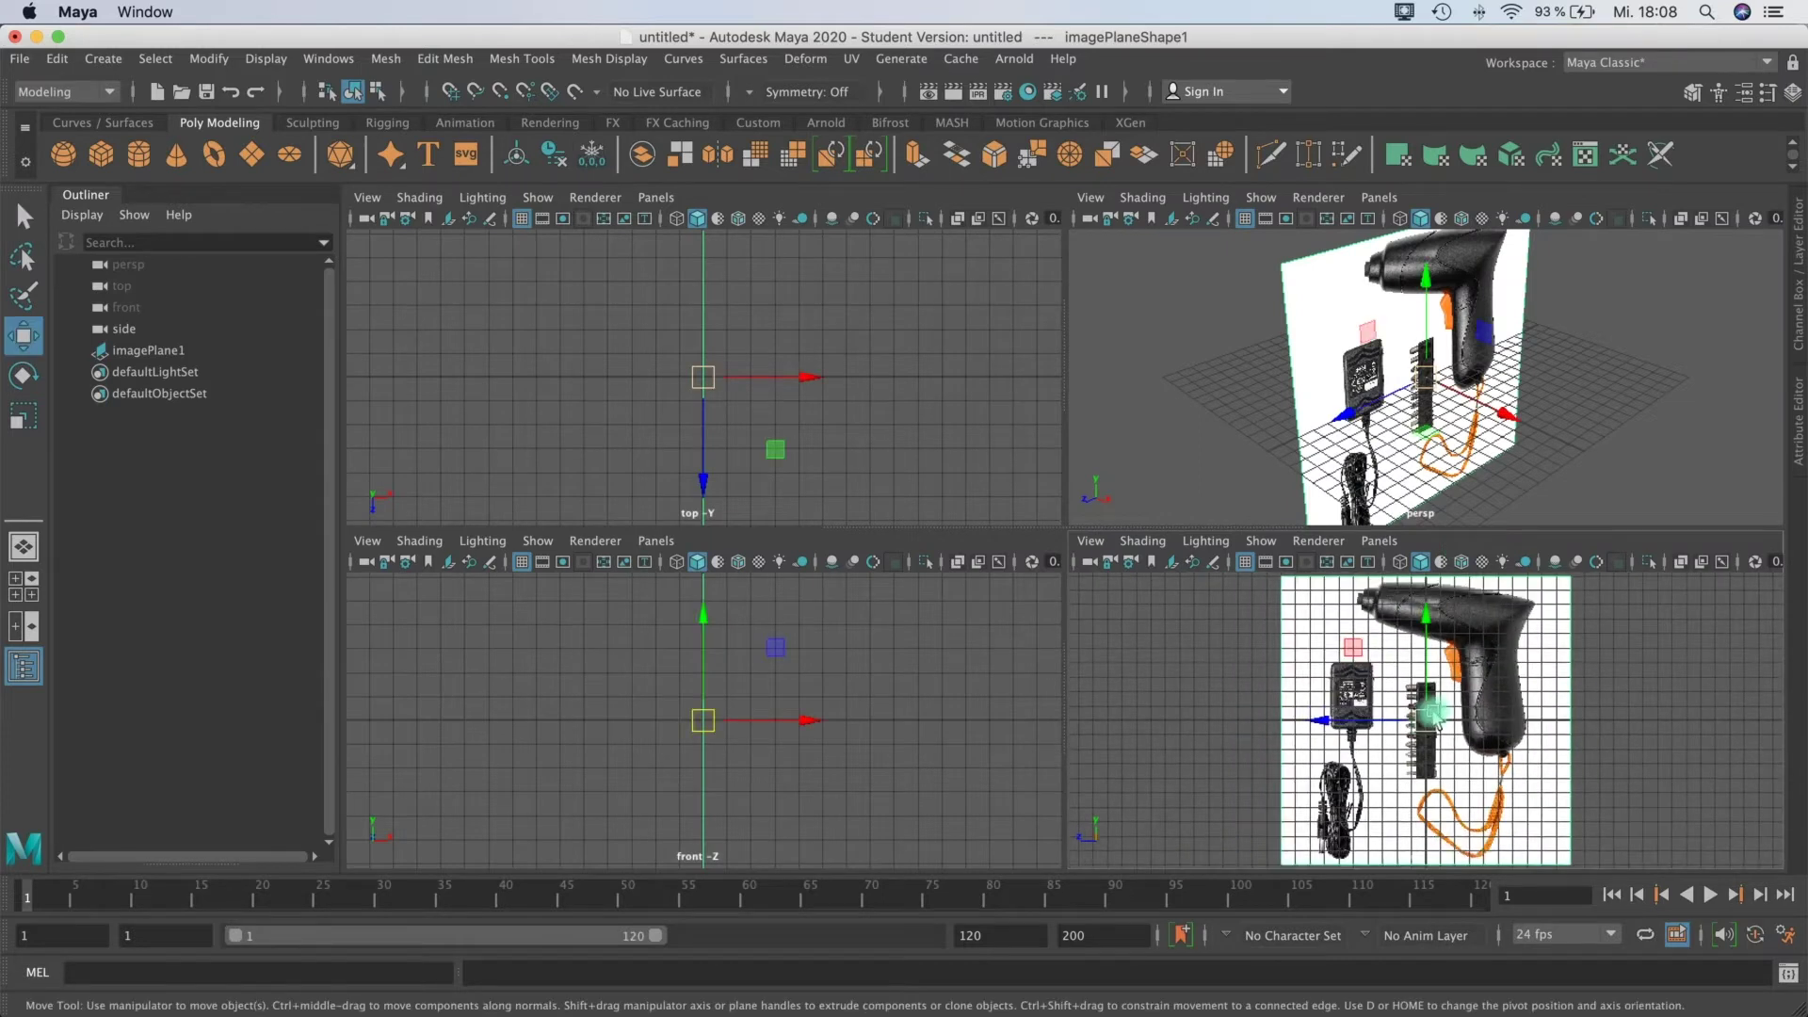
drag(1426, 720, 1360, 773)
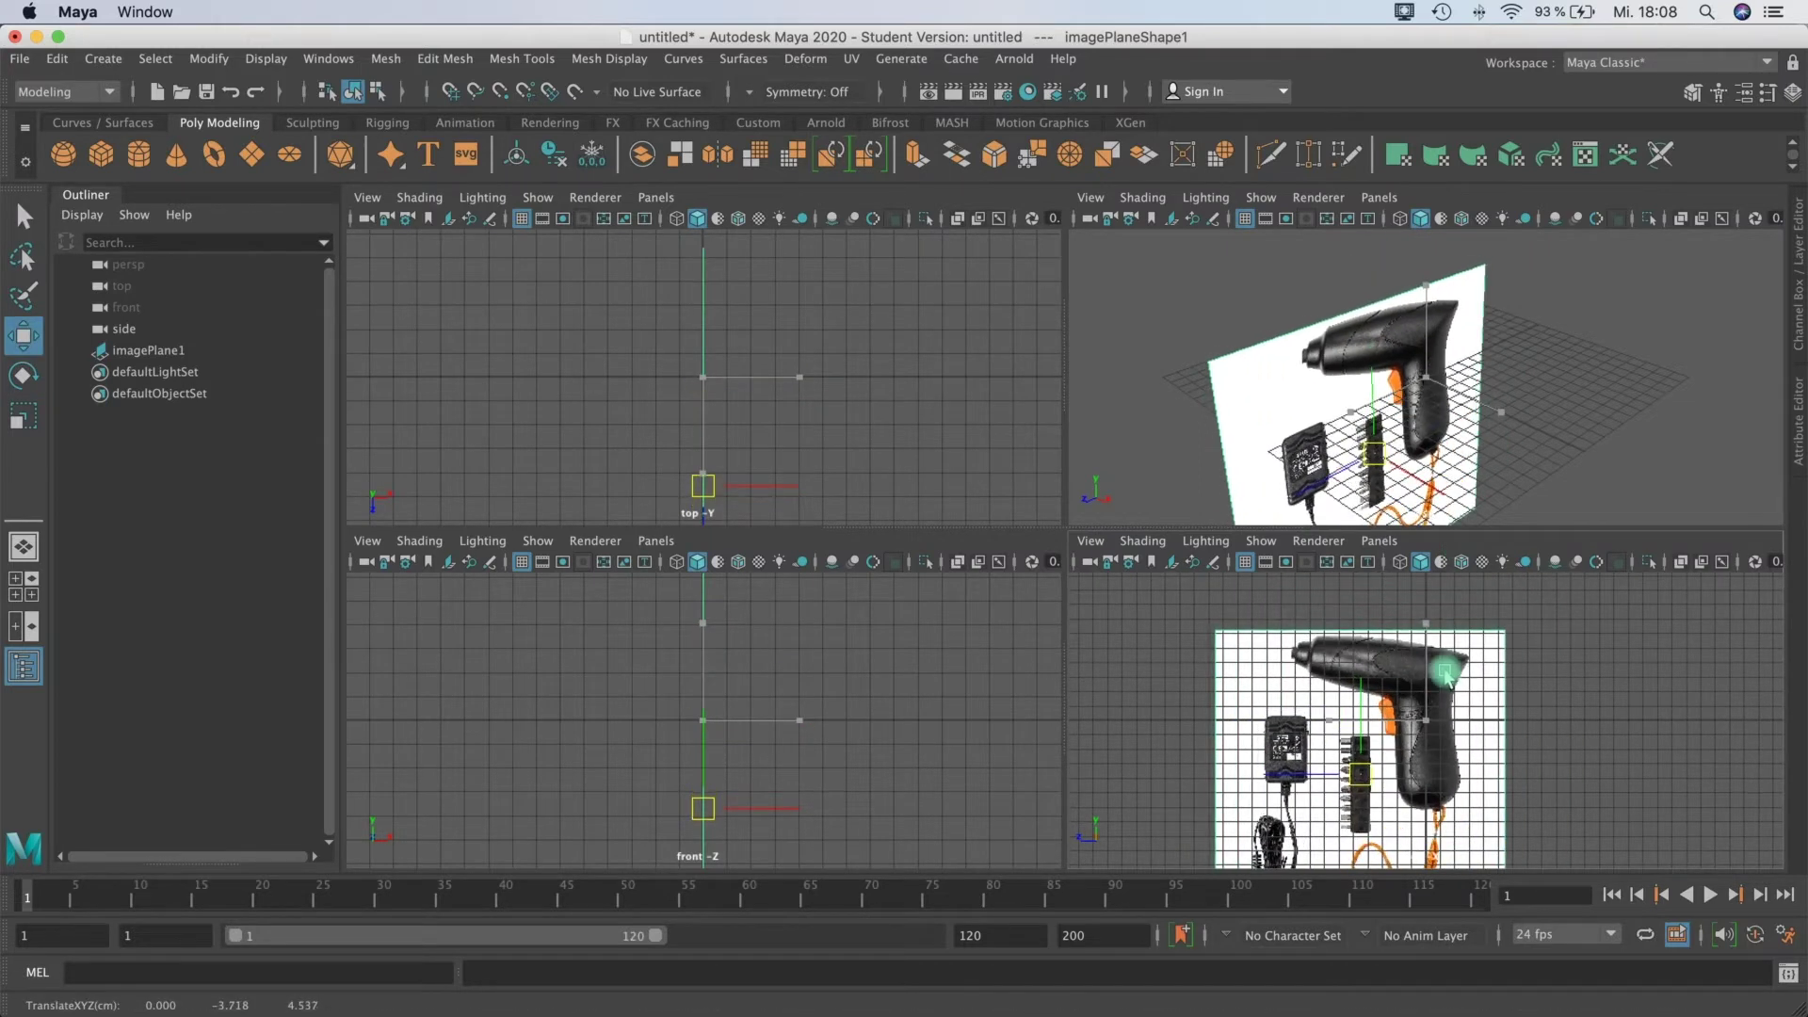
middle_drag(1367, 671, 1399, 687)
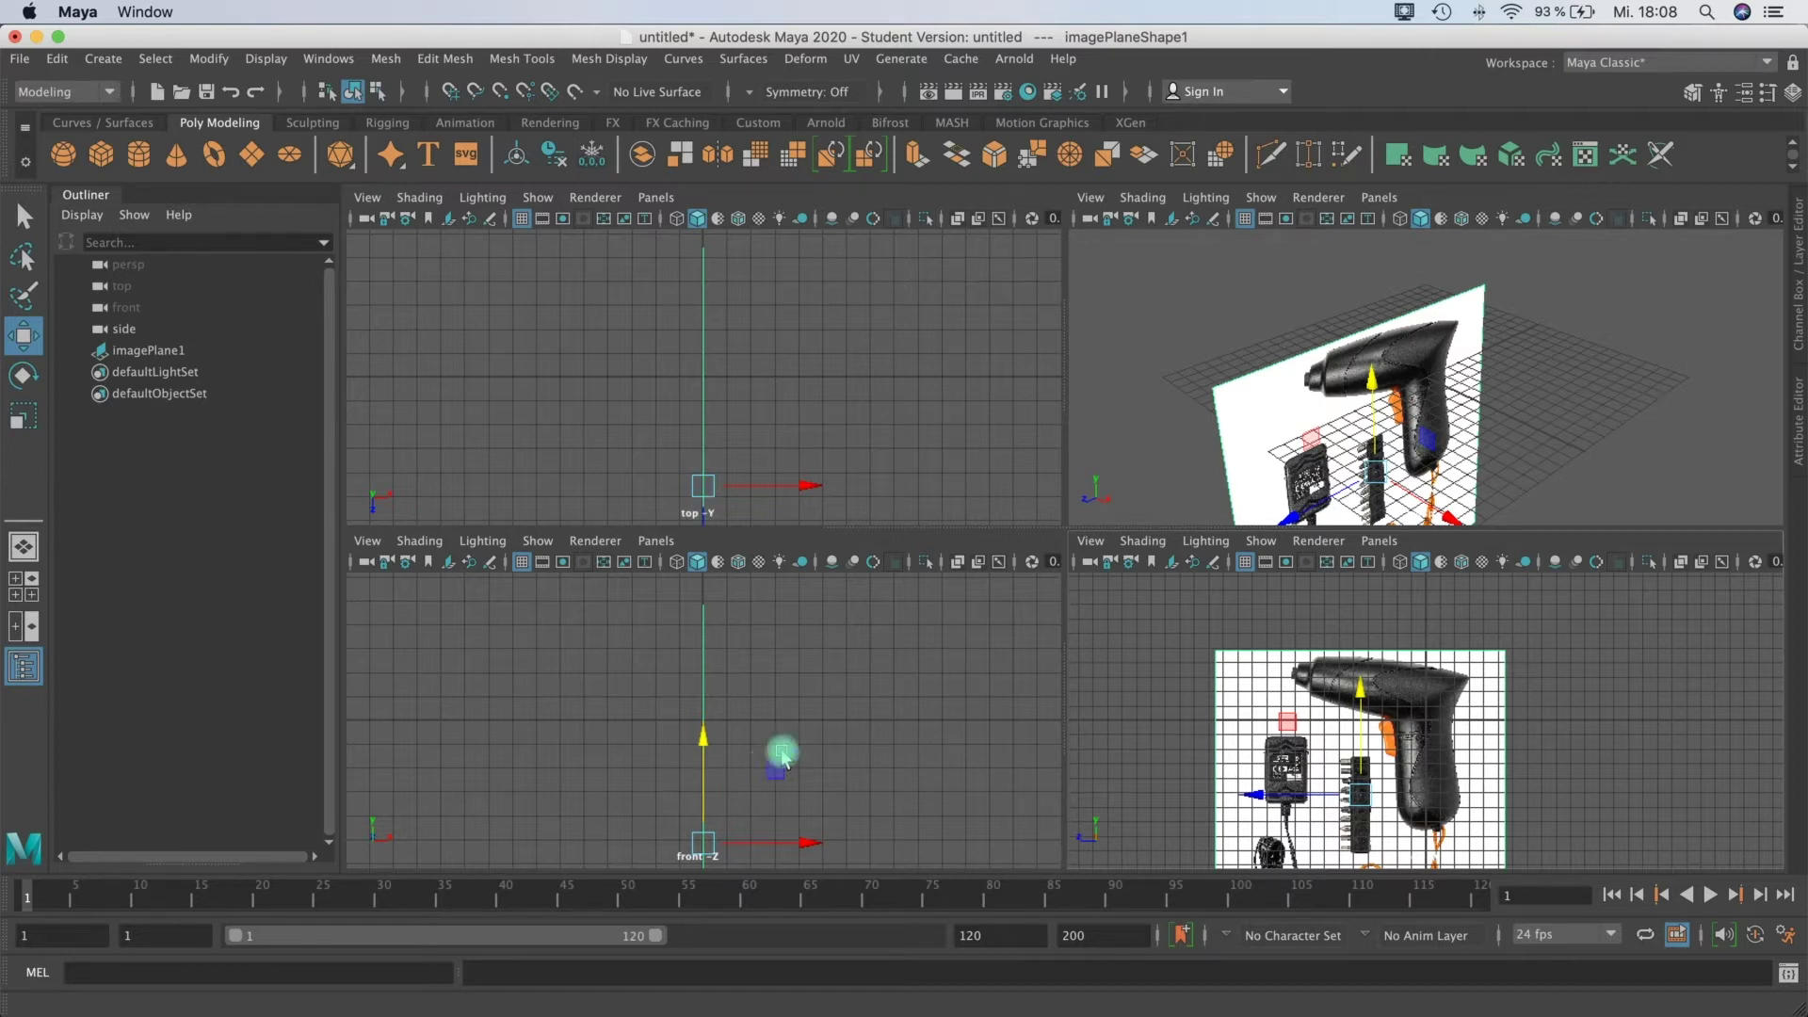
Step: Import back.jpg as an image plane in the front view
key(space)
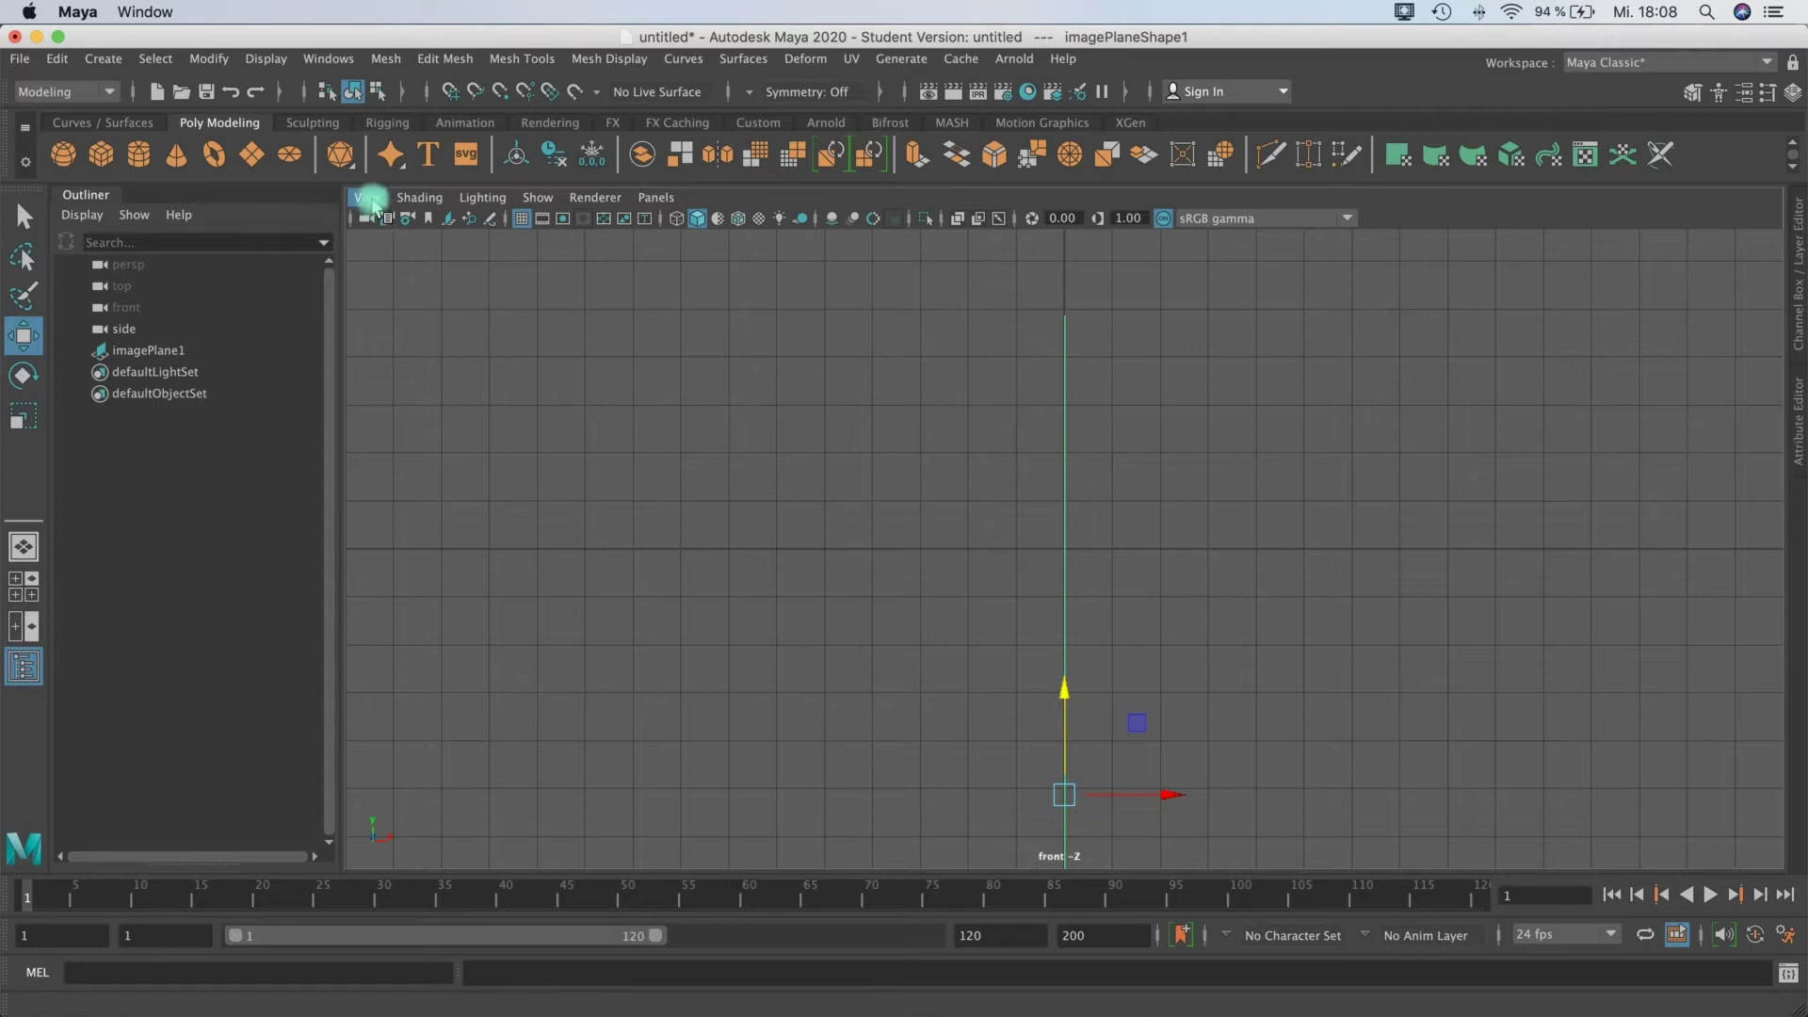
click(366, 197)
click(569, 642)
mouse_move(618, 678)
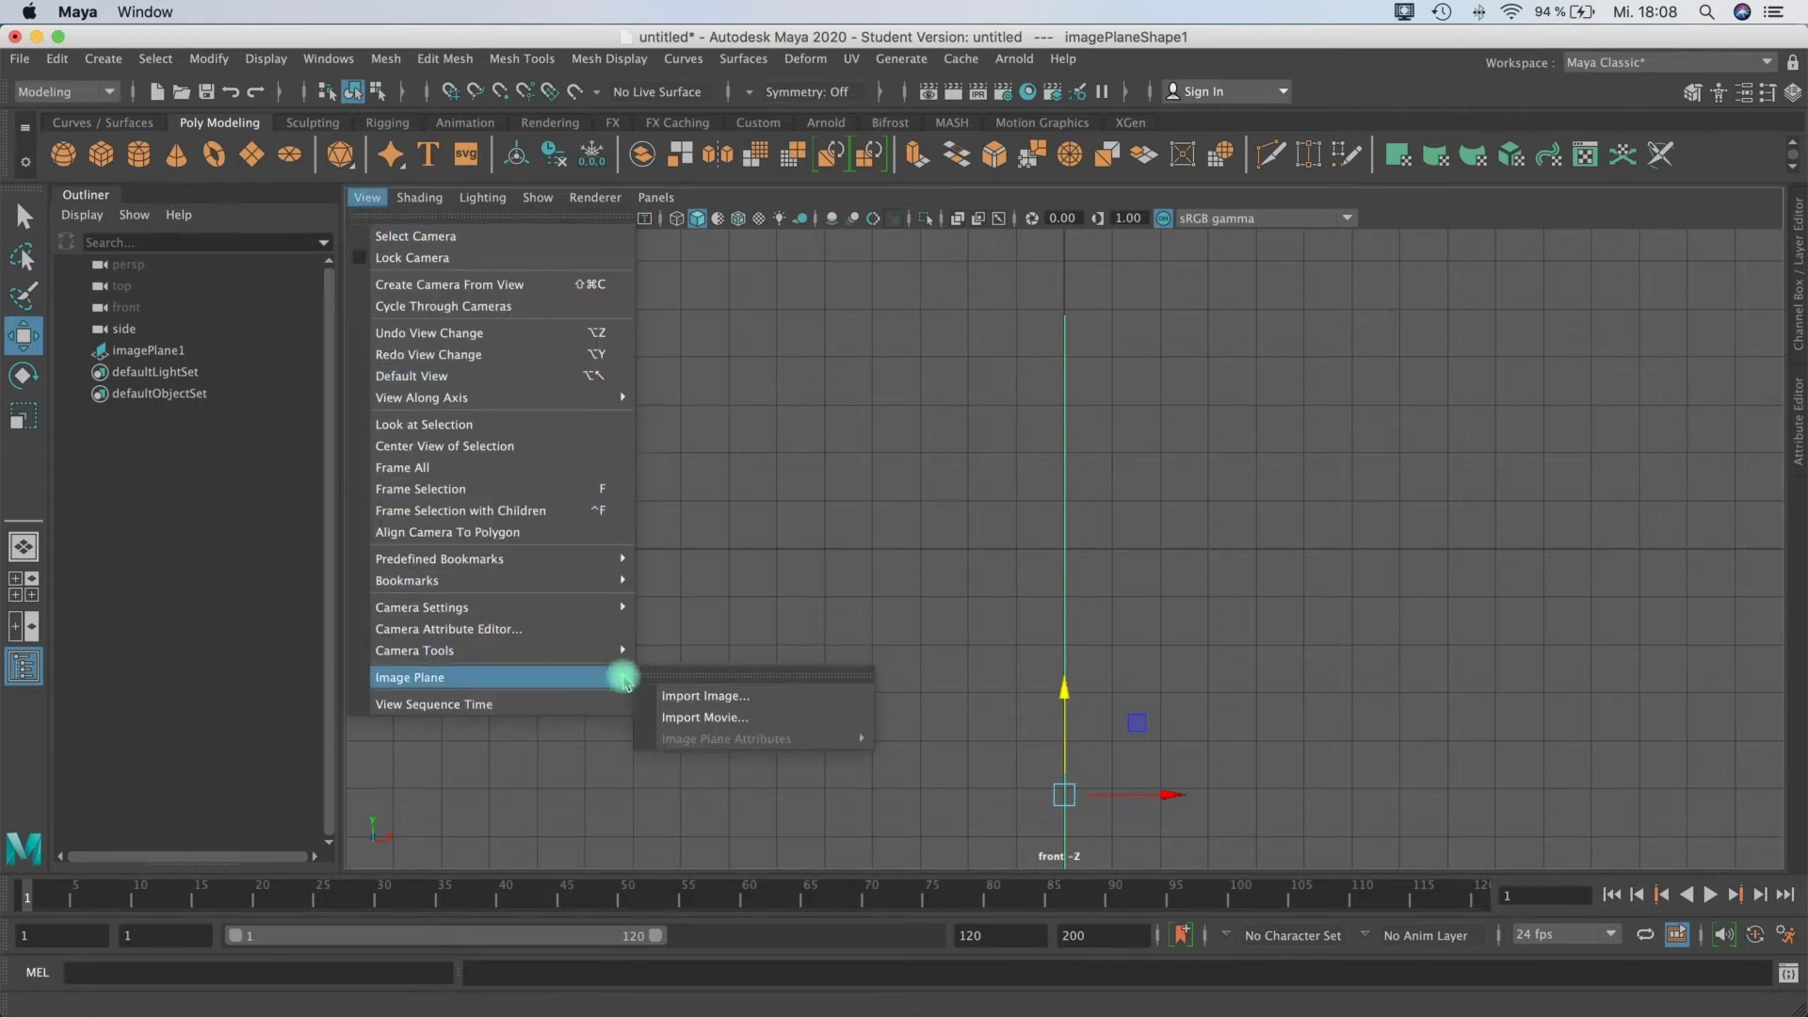
click(687, 694)
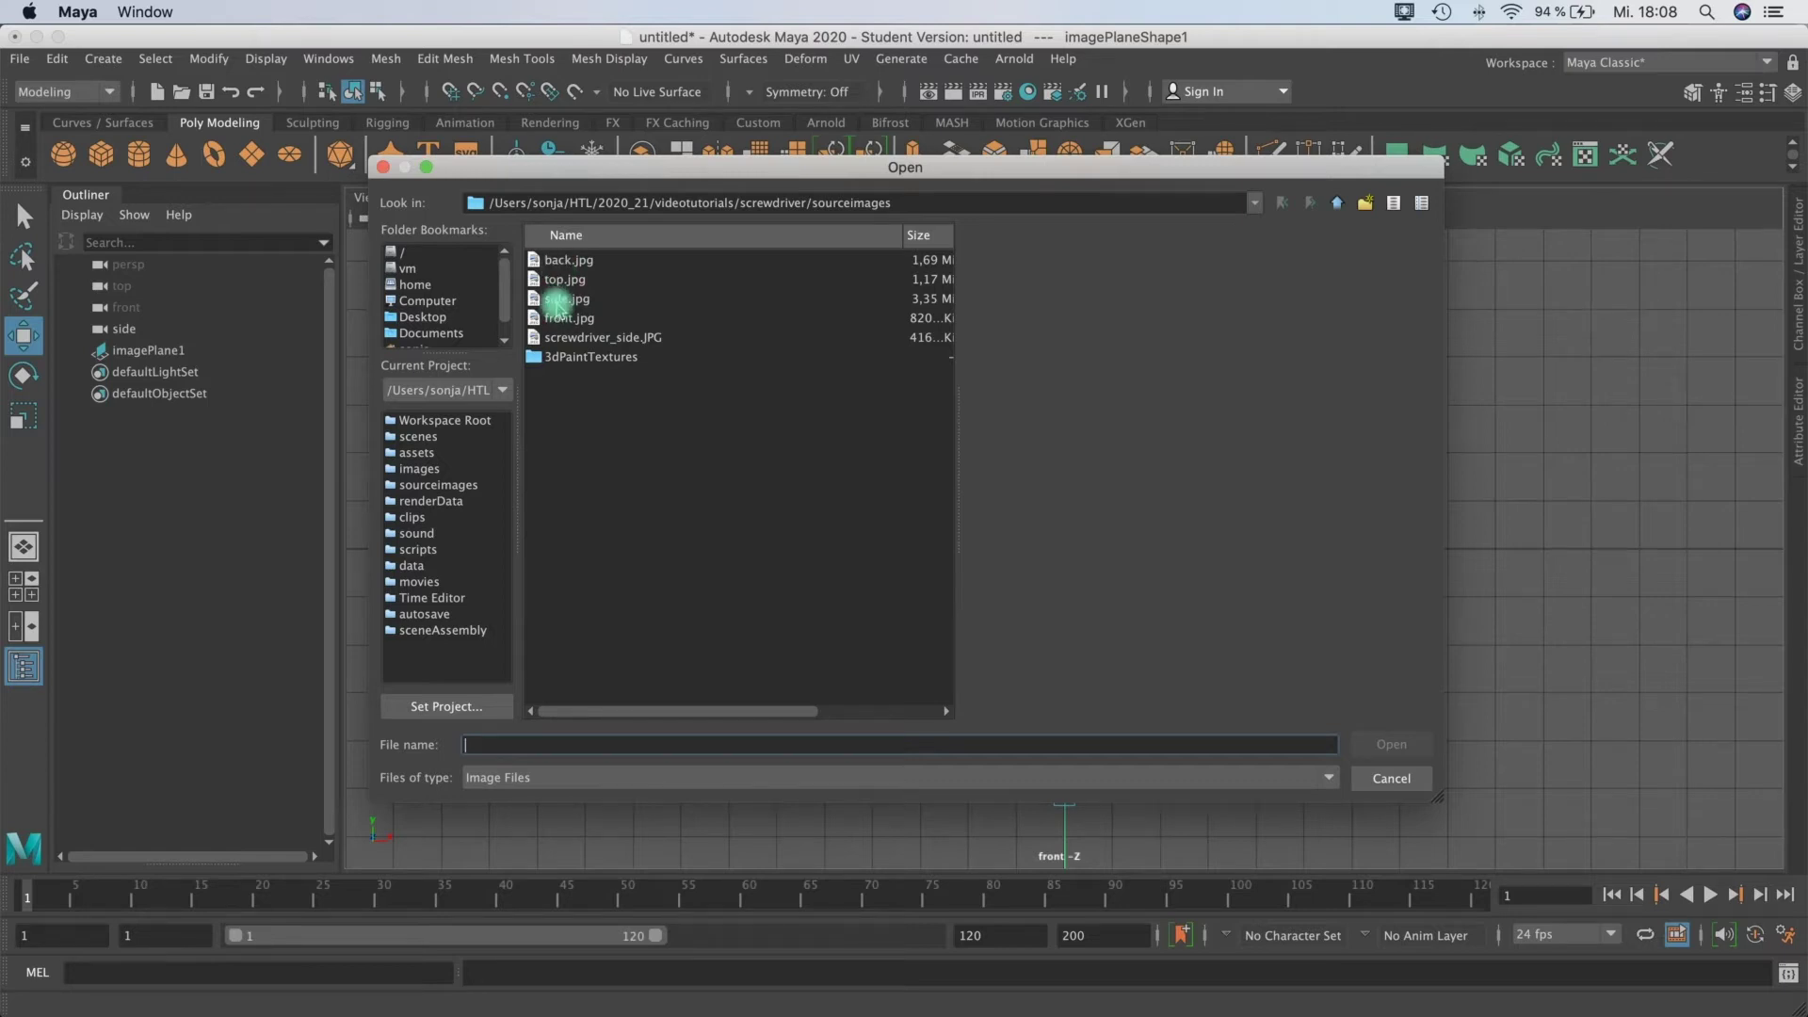
click(560, 319)
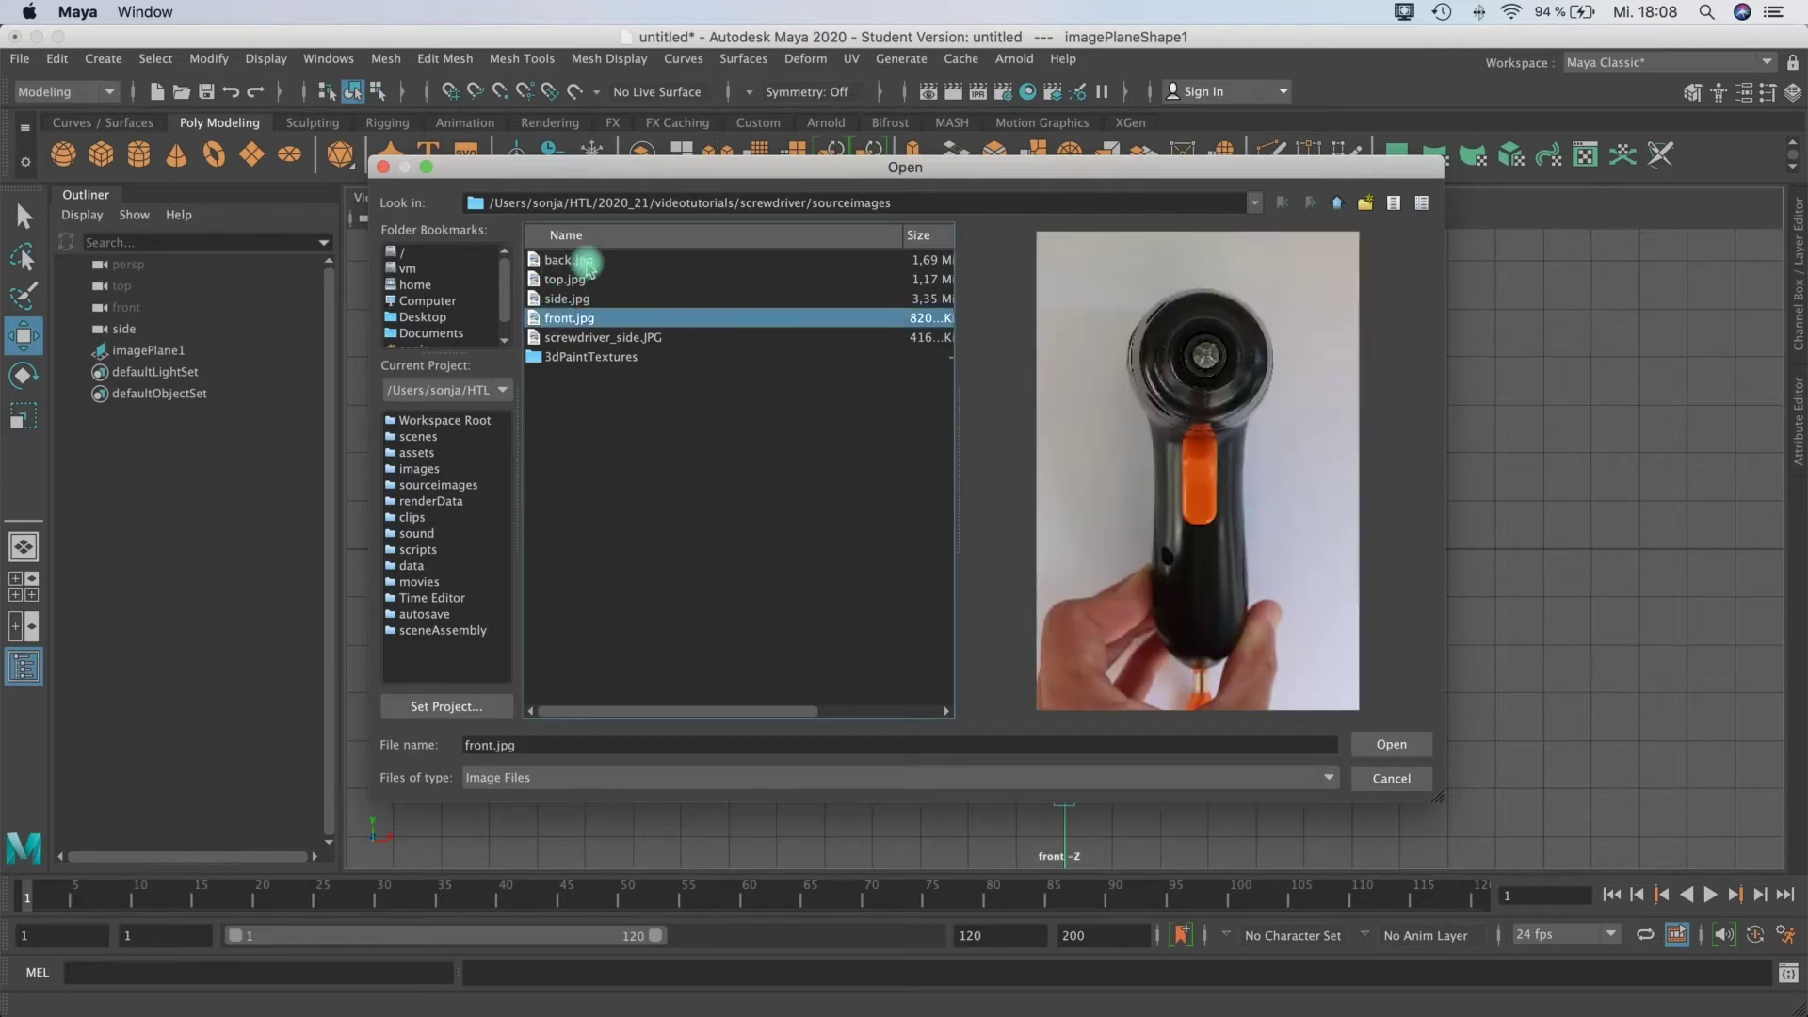
click(576, 261)
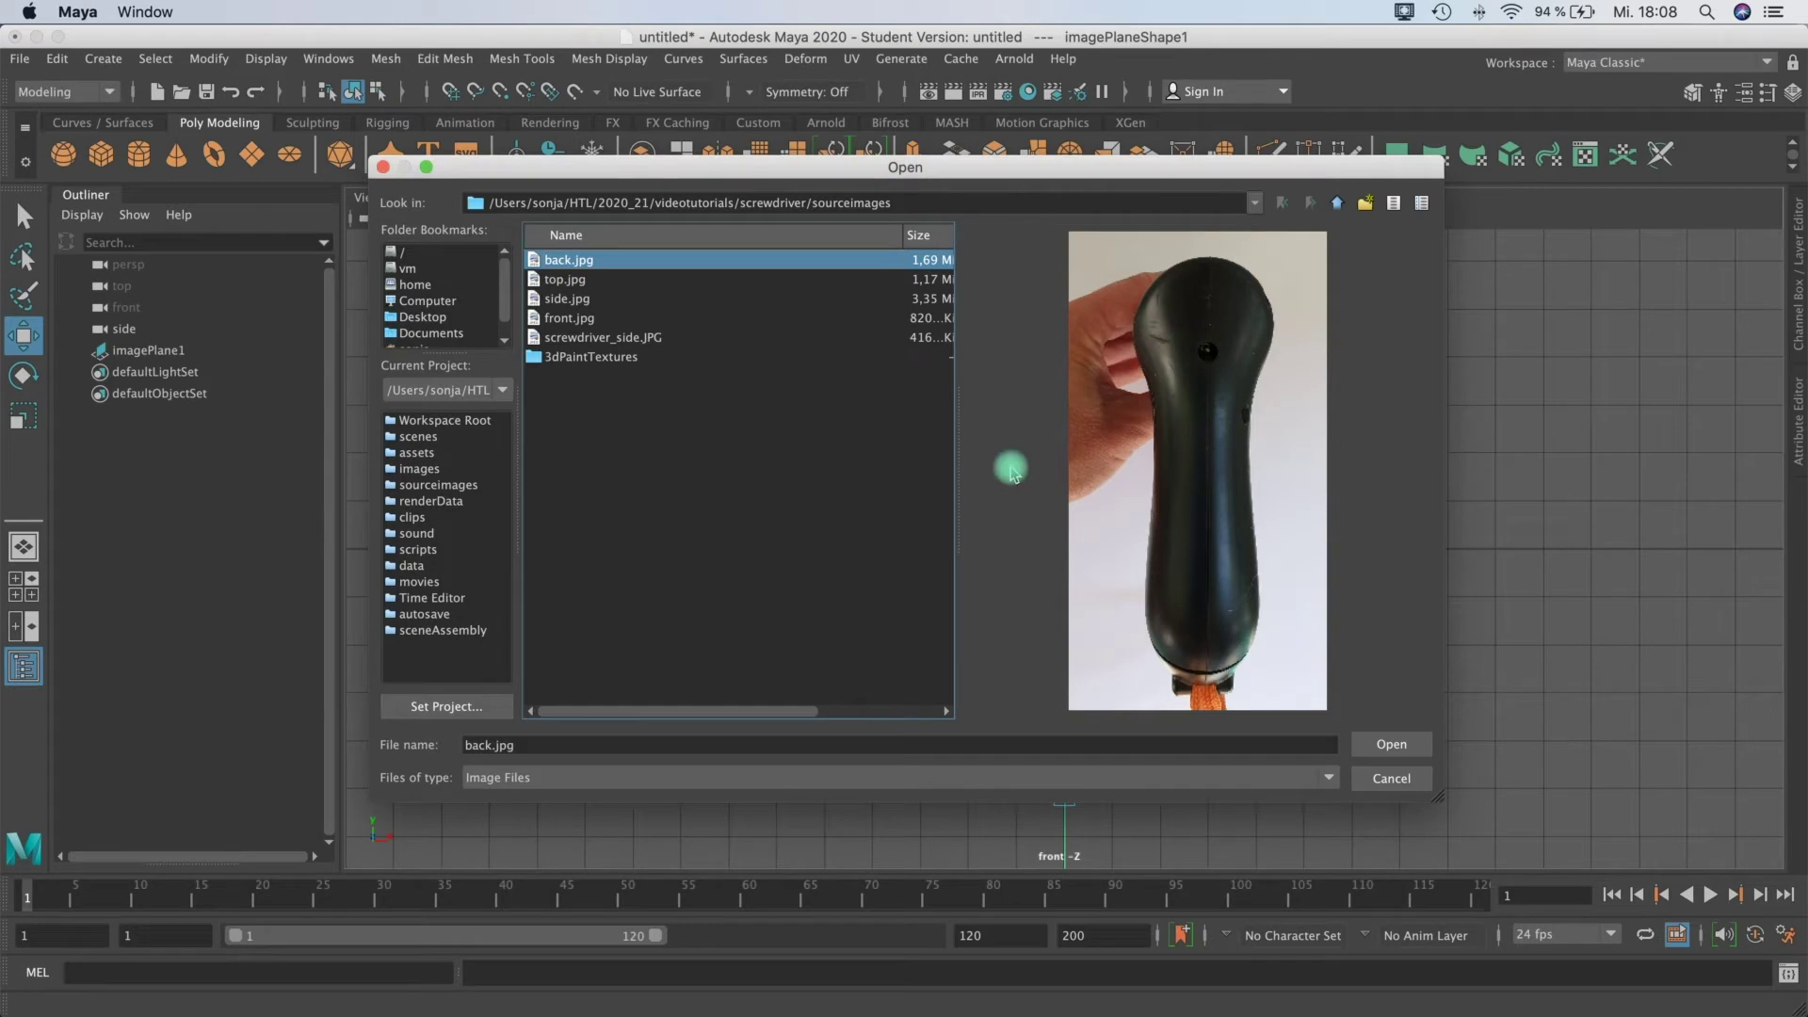
click(1382, 746)
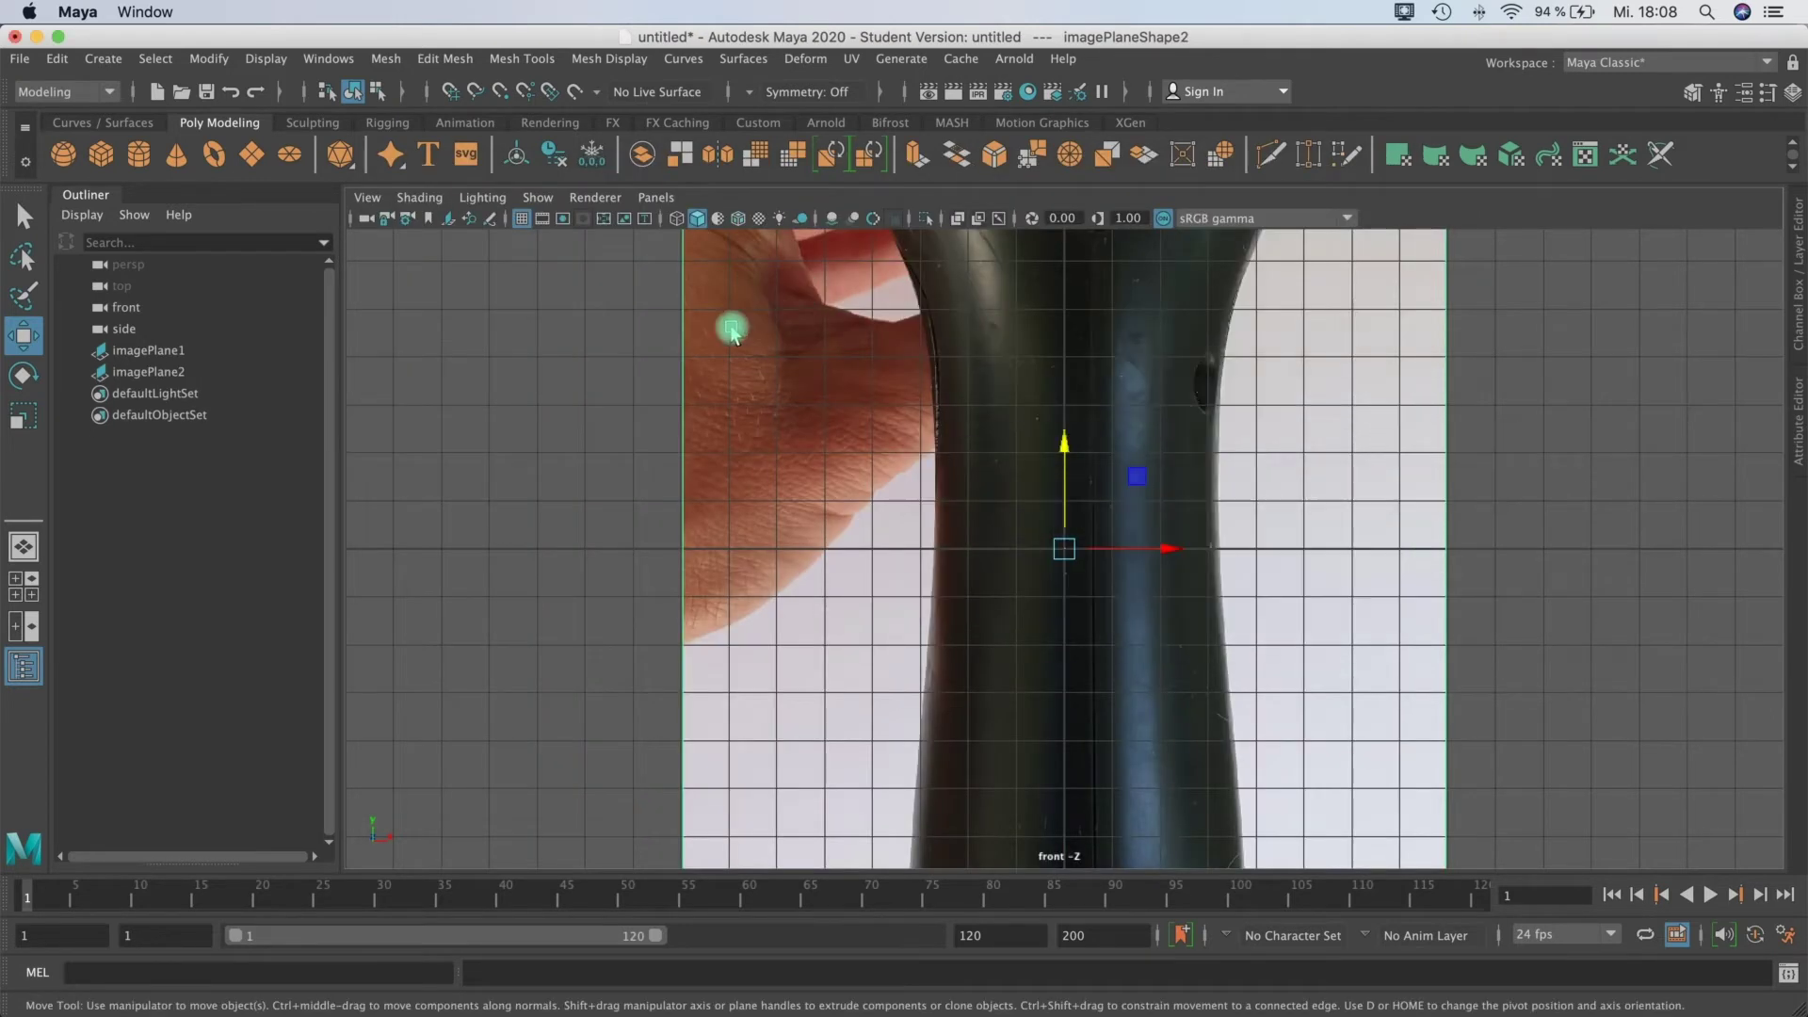
Step: Import top.jpg from the sourceimages folder as an image plane in the top view
key(space)
key(space)
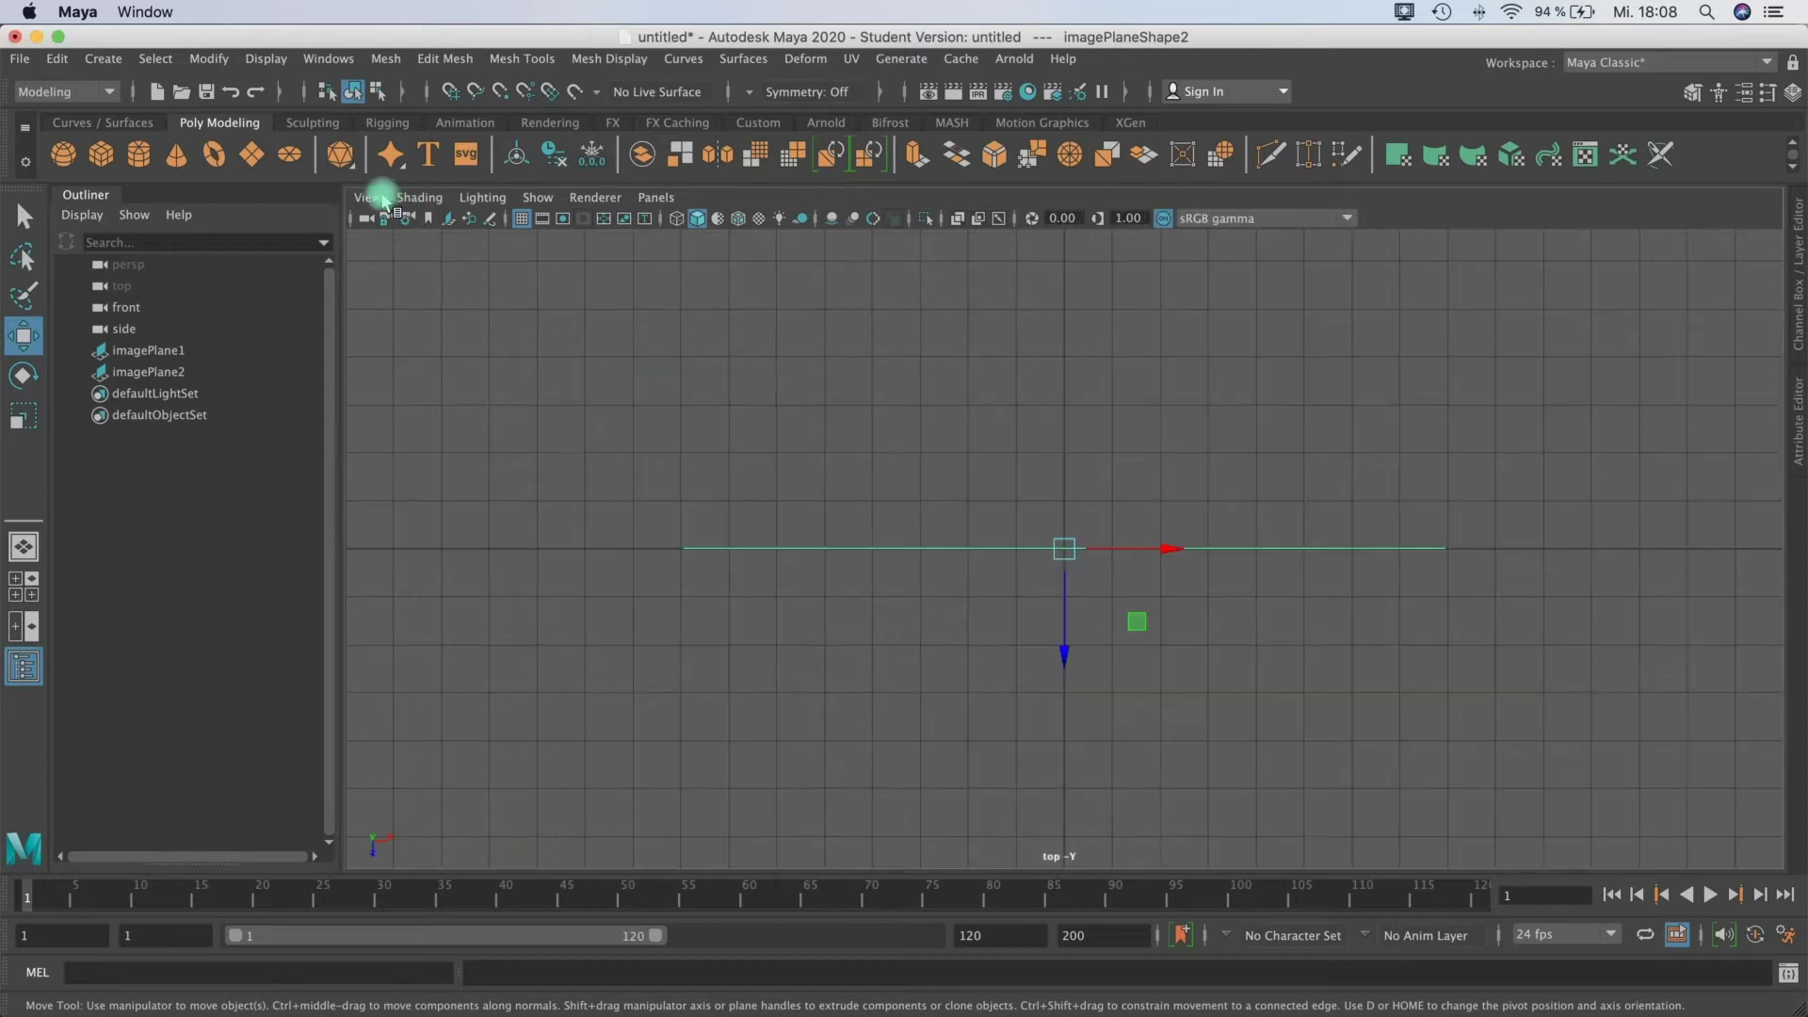
click(367, 197)
mouse_move(626, 678)
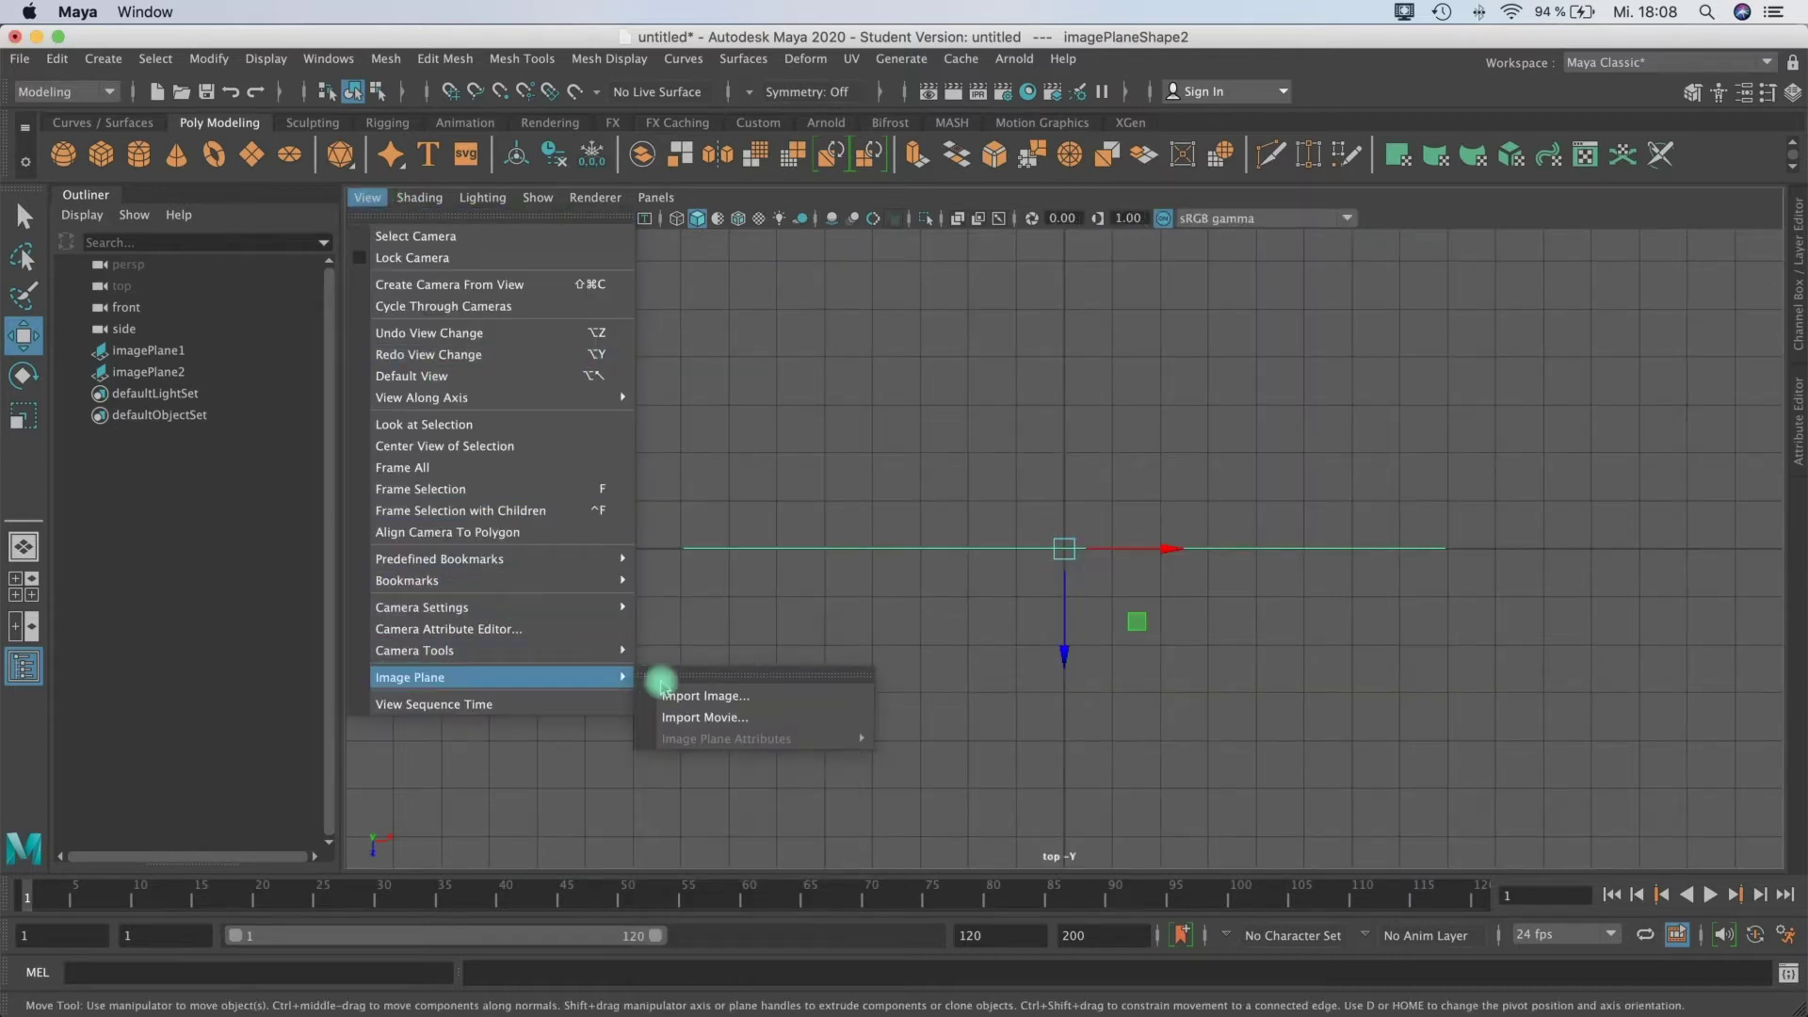
click(680, 691)
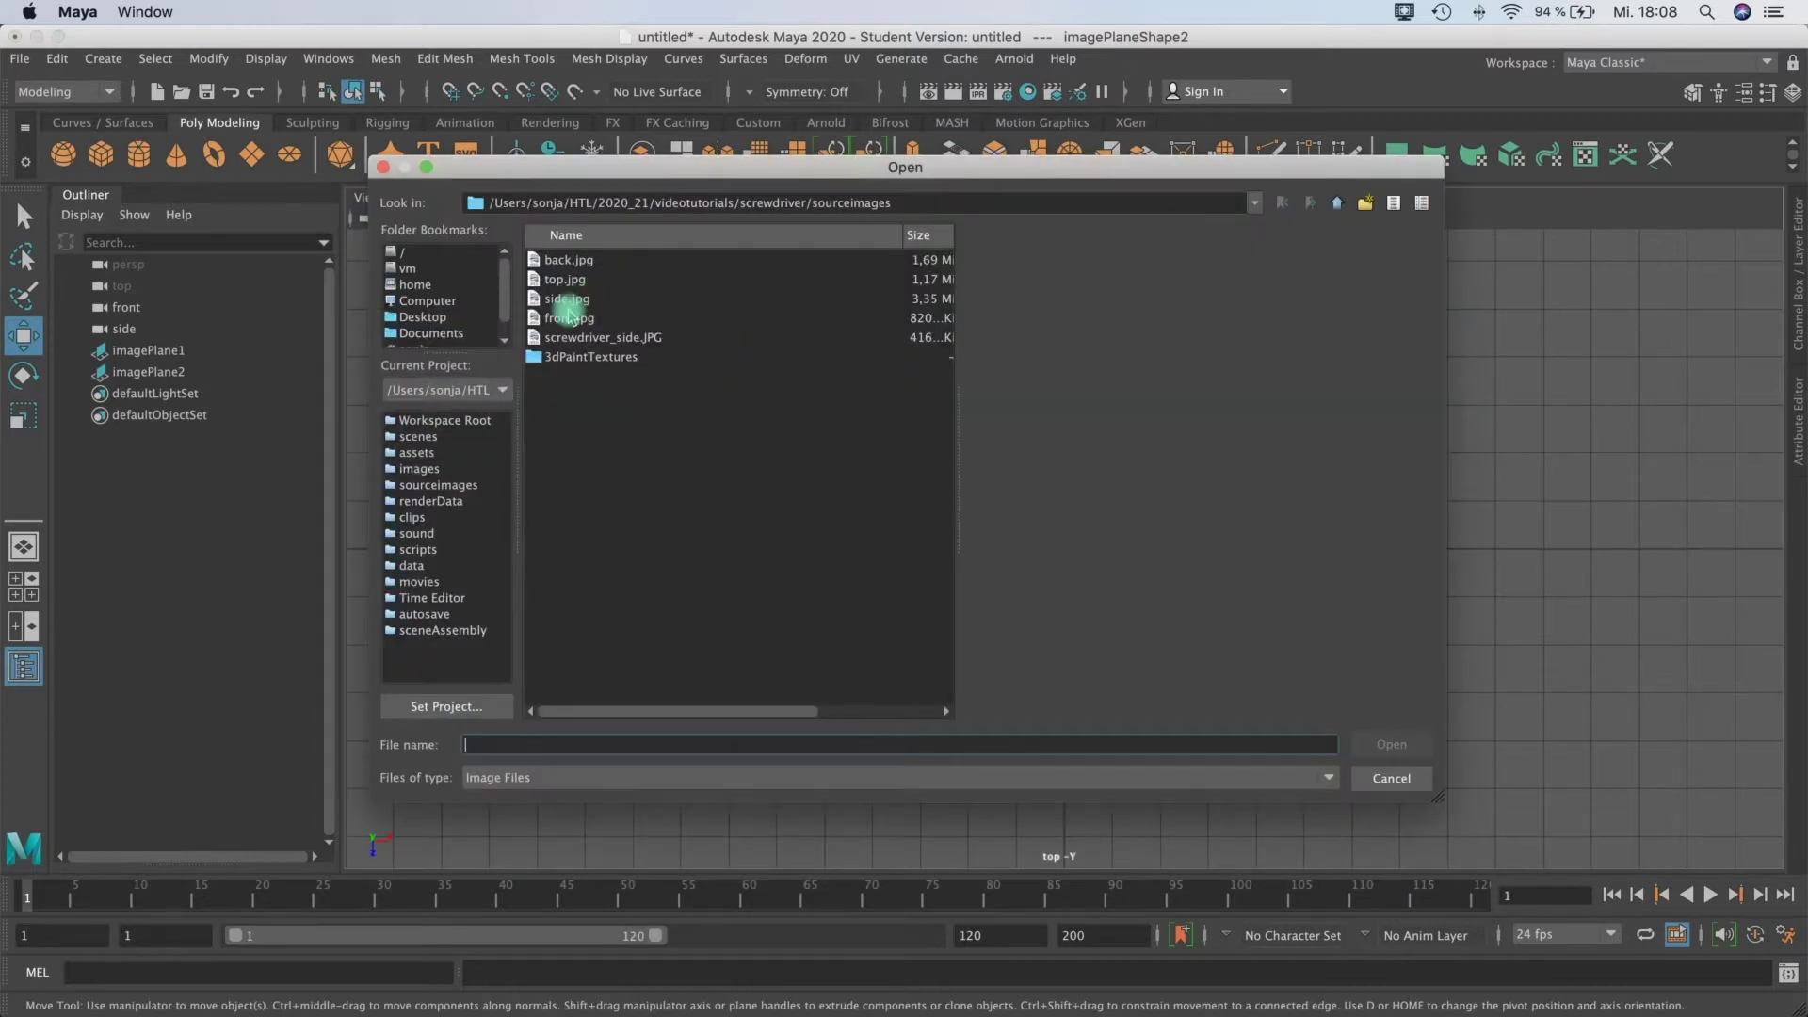
click(560, 280)
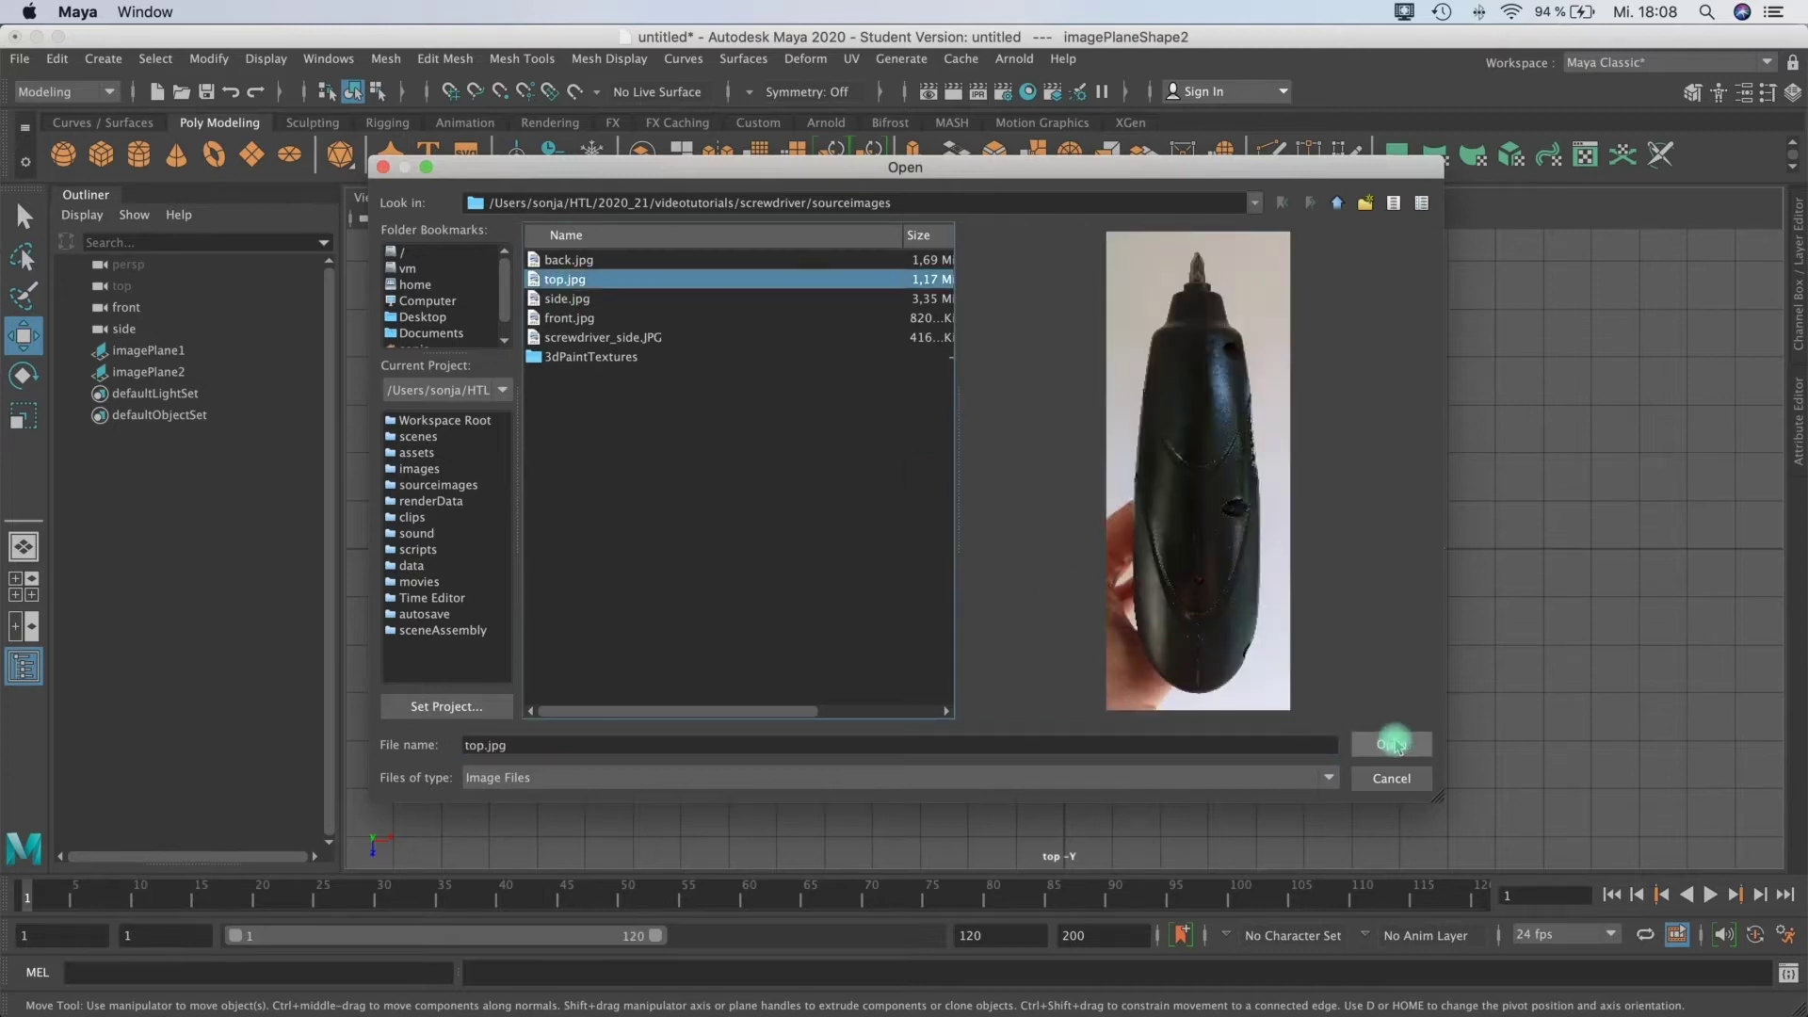
click(1392, 744)
scroll(1192, 523, down, 3)
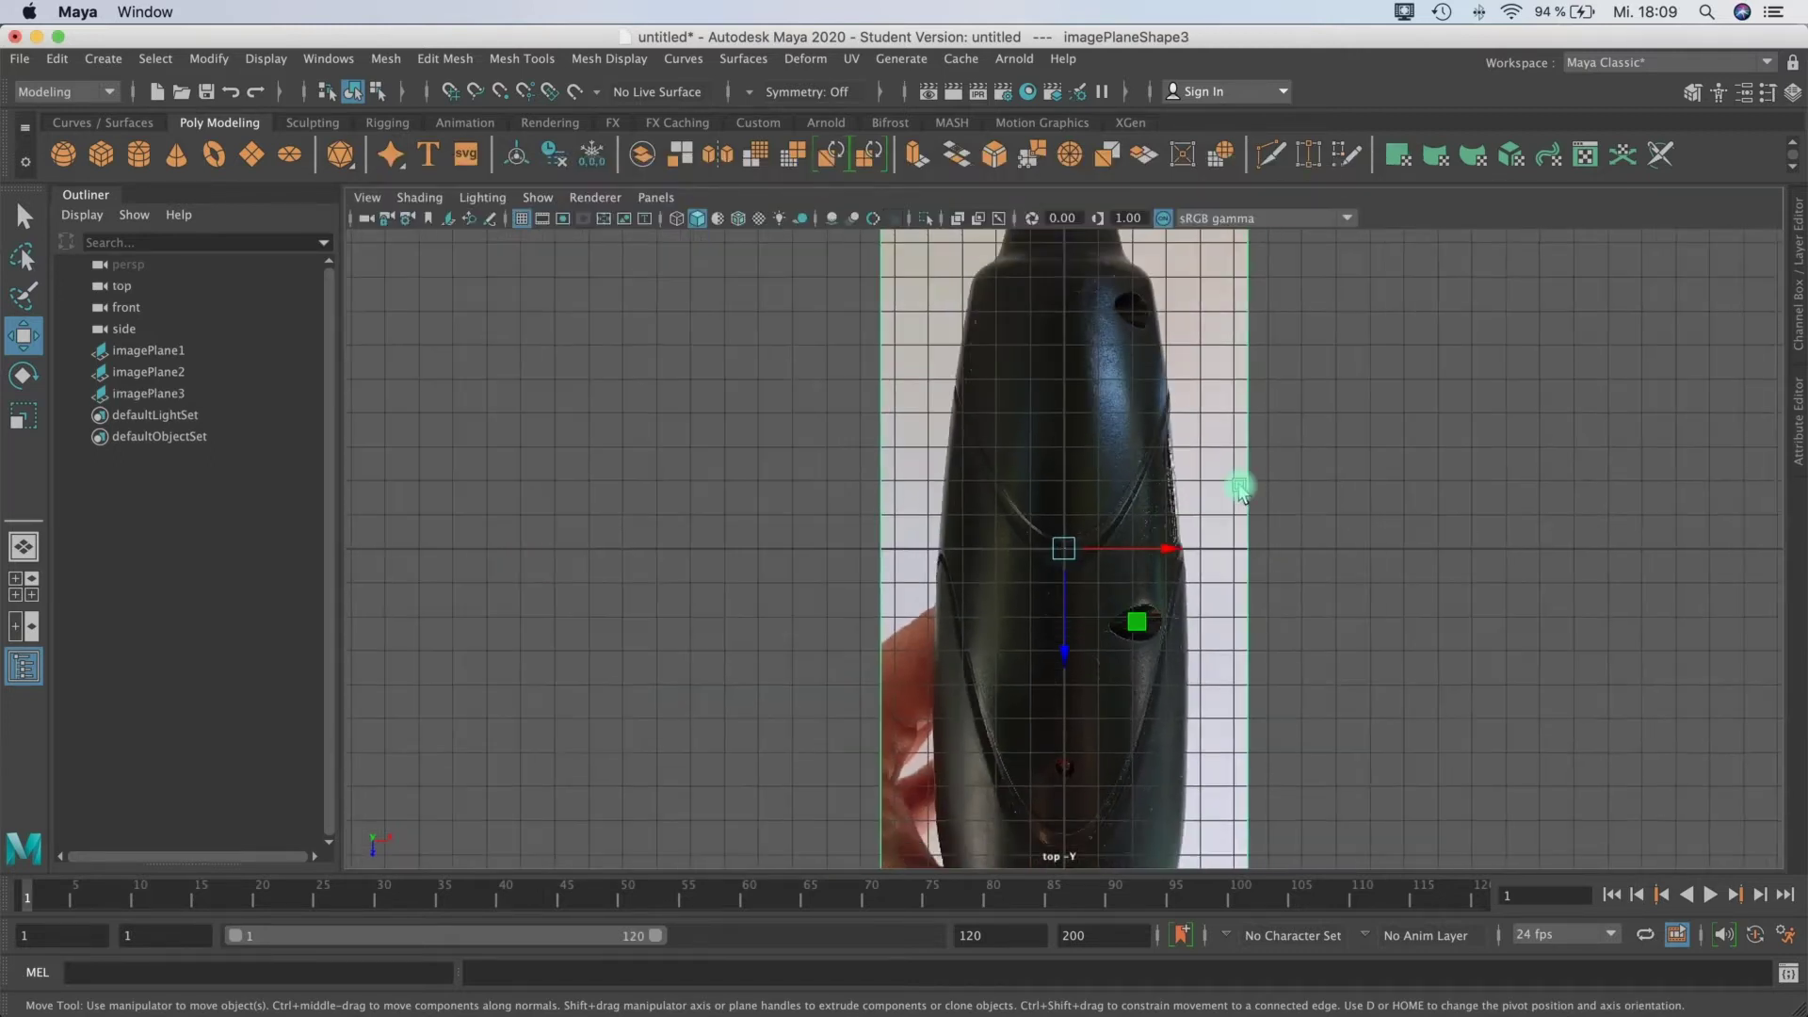
Step: Raise the top image plane in the perspective view to about 16.5 units above the grid, clear of the other two photos
key(space)
scroll(1426, 380, down, 5)
alt+drag(1287, 466, 1441, 384)
scroll(1394, 424, up, 5)
key(space)
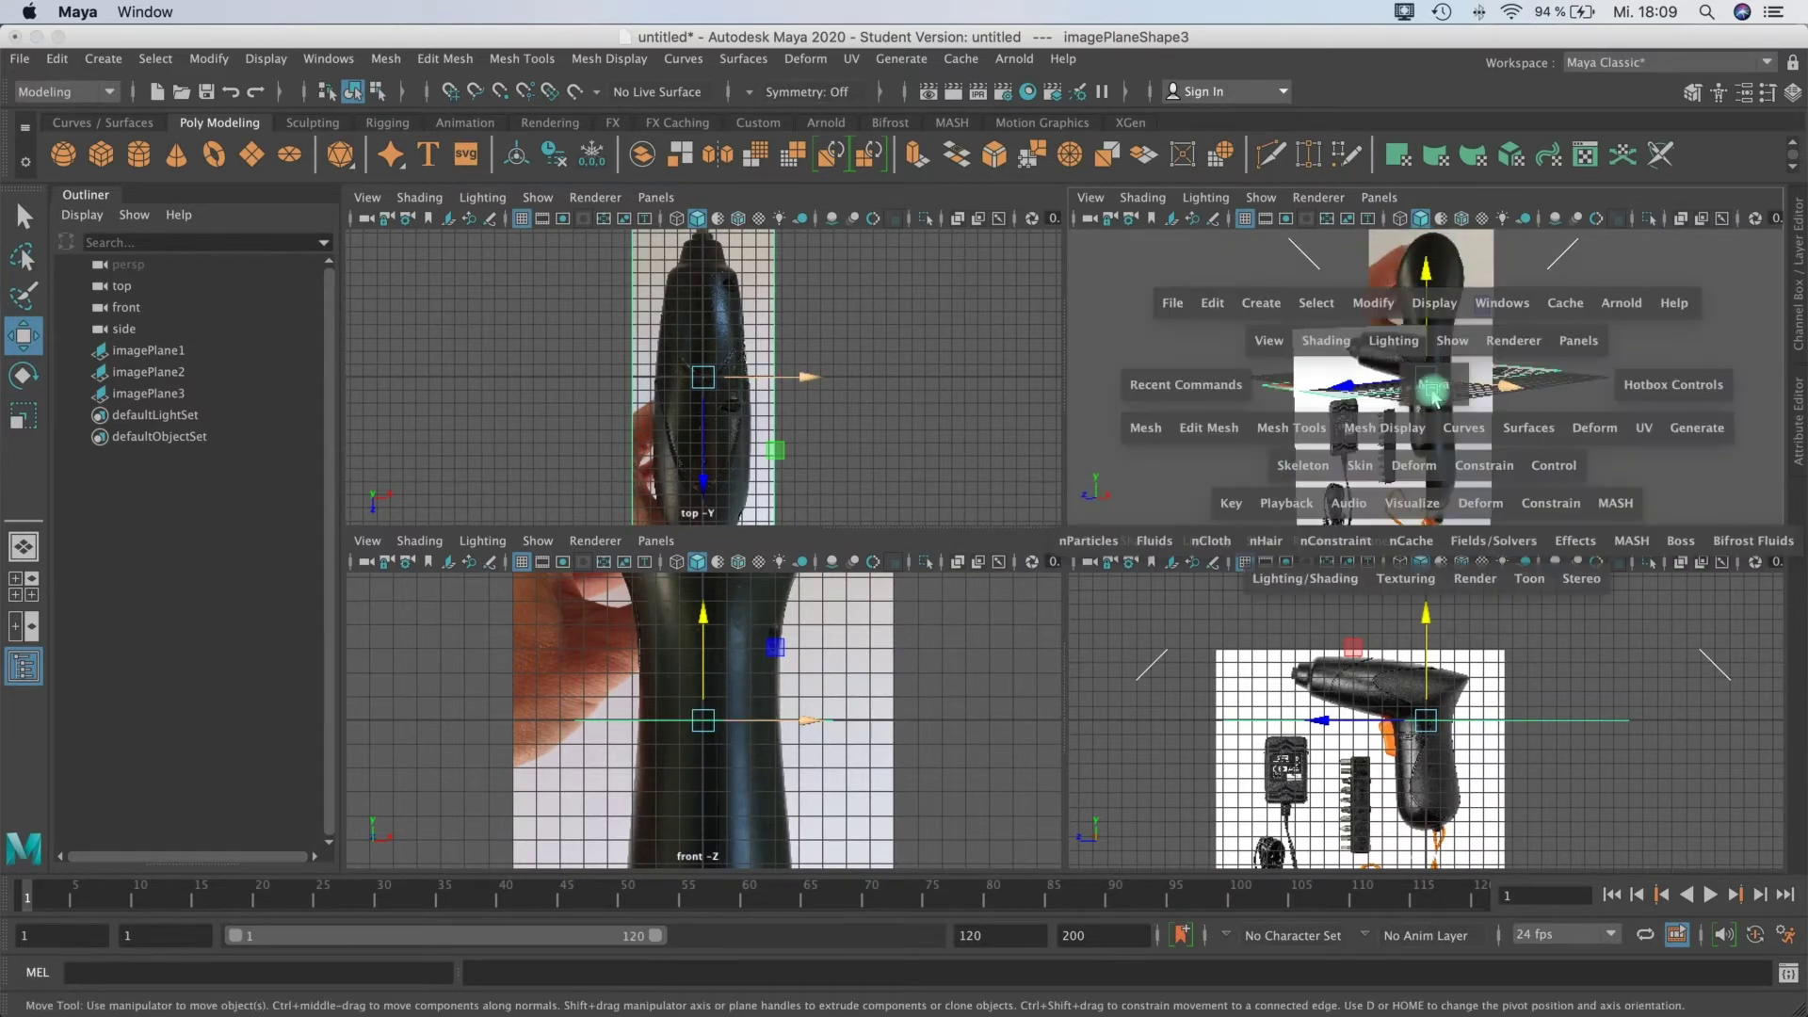
alt+drag(1111, 527, 1040, 327)
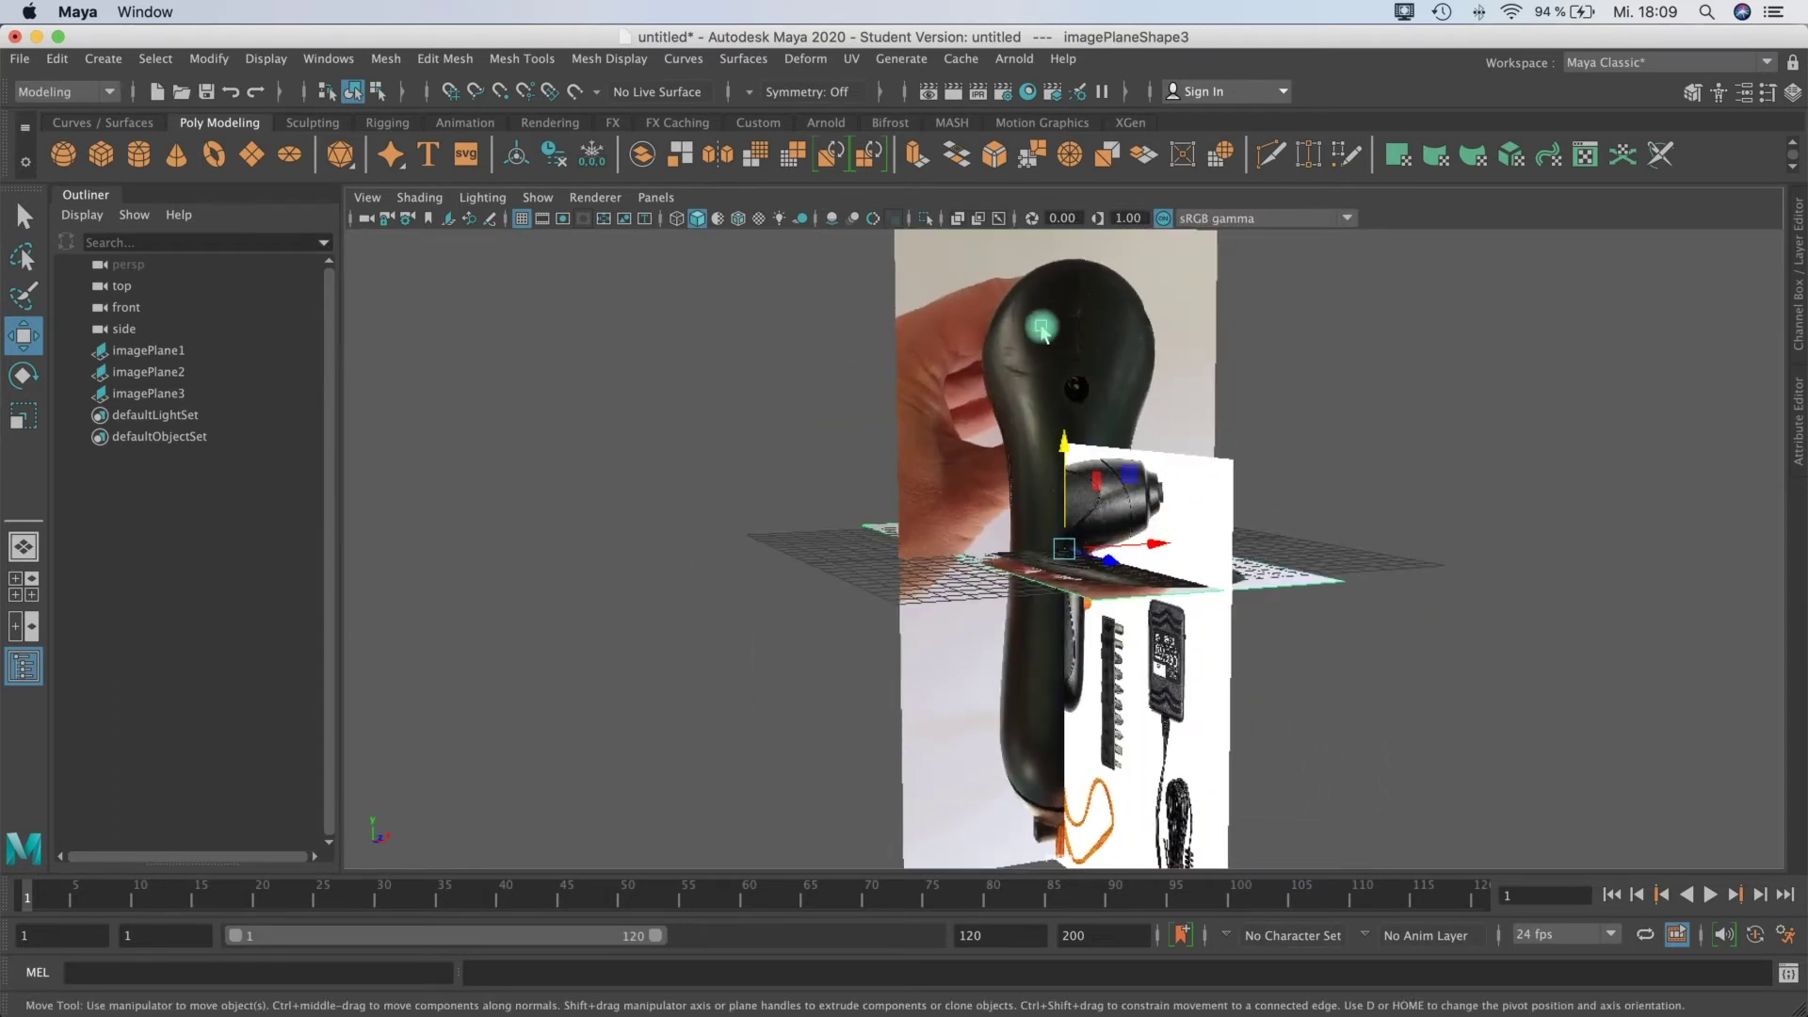
scroll(979, 433, down, 3)
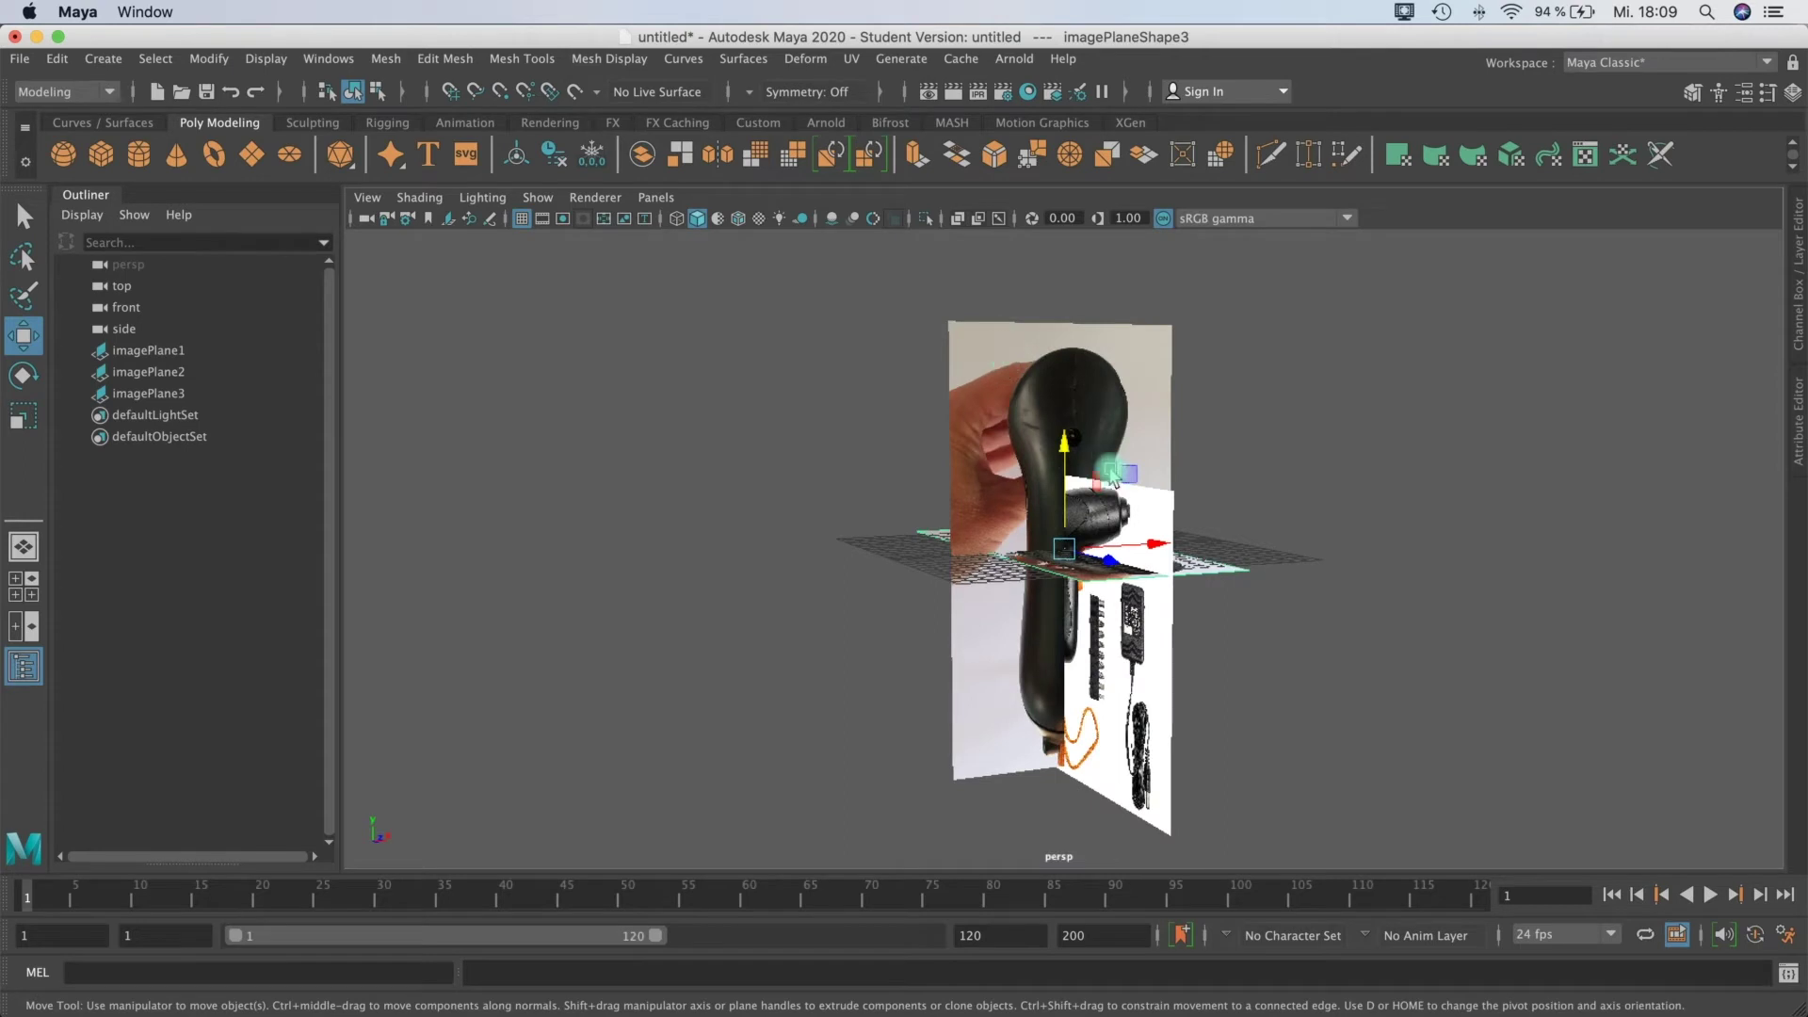
click(1177, 511)
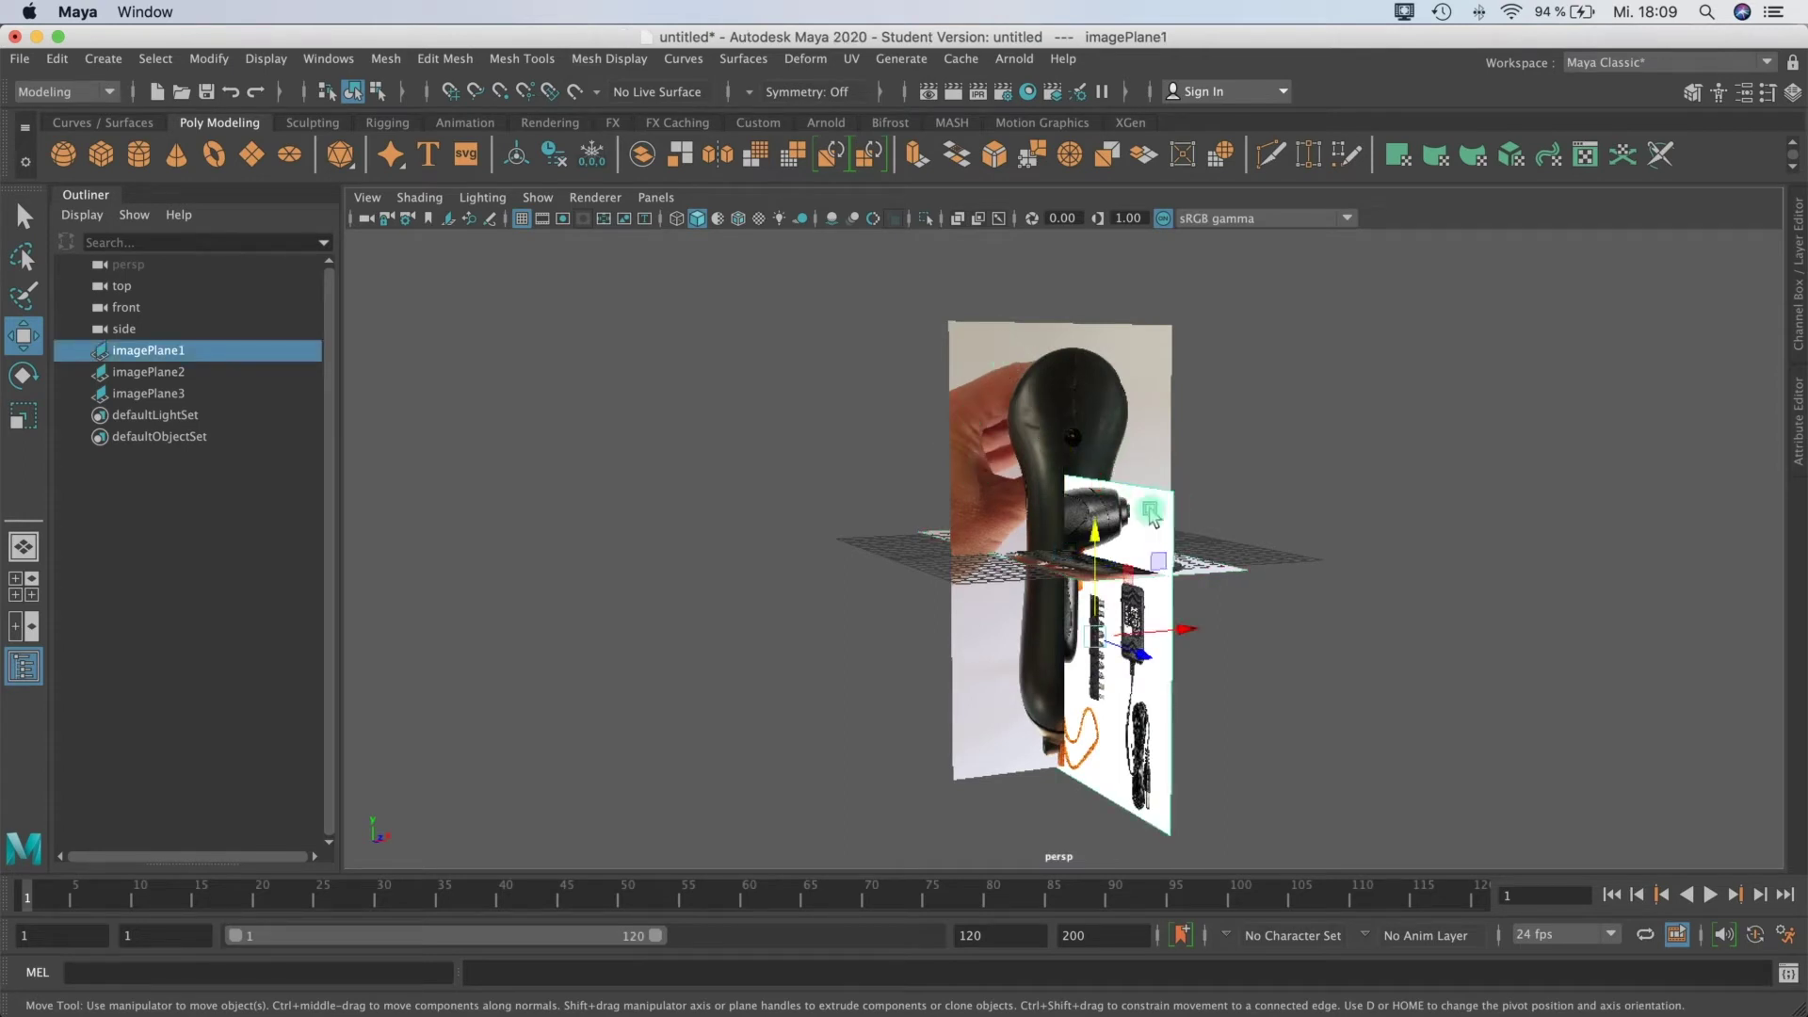
click(1058, 540)
drag(1065, 449, 1049, 185)
Step: Lower the back image plane slightly and scale it down uniformly towards the size of the screwdriver in the side photo
click(1068, 461)
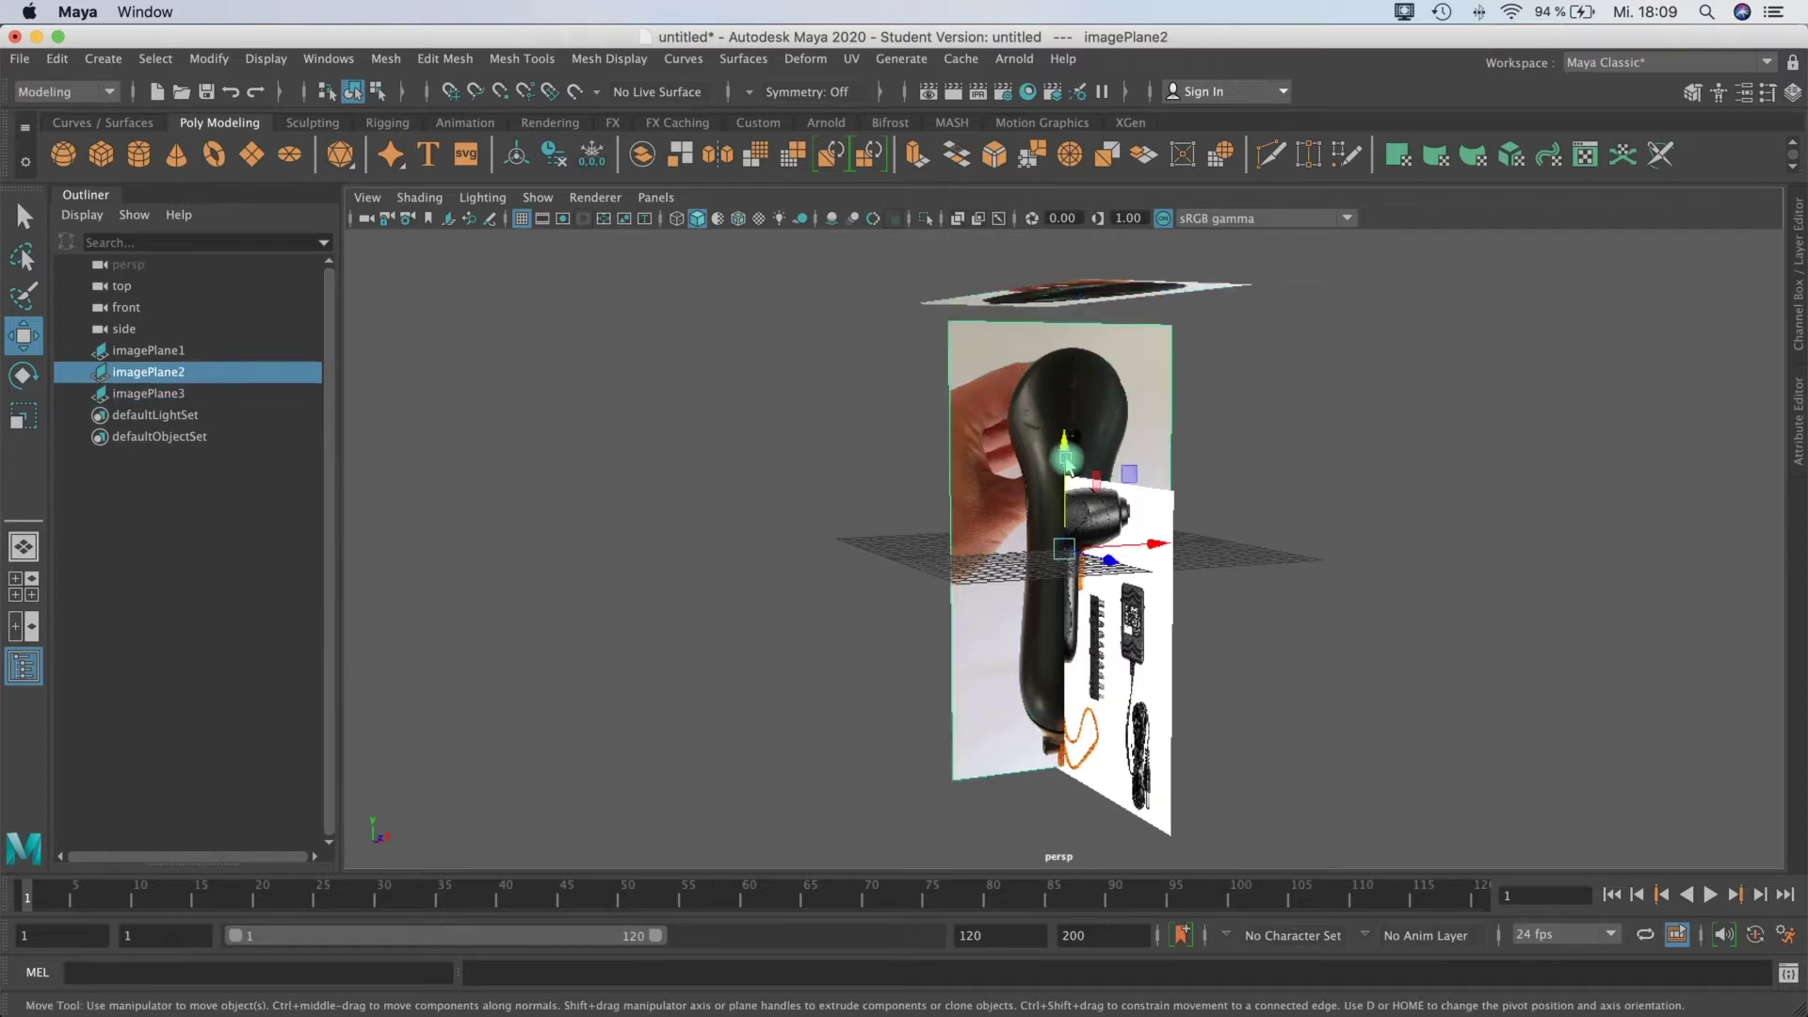
drag(1059, 447, 1059, 488)
key(r)
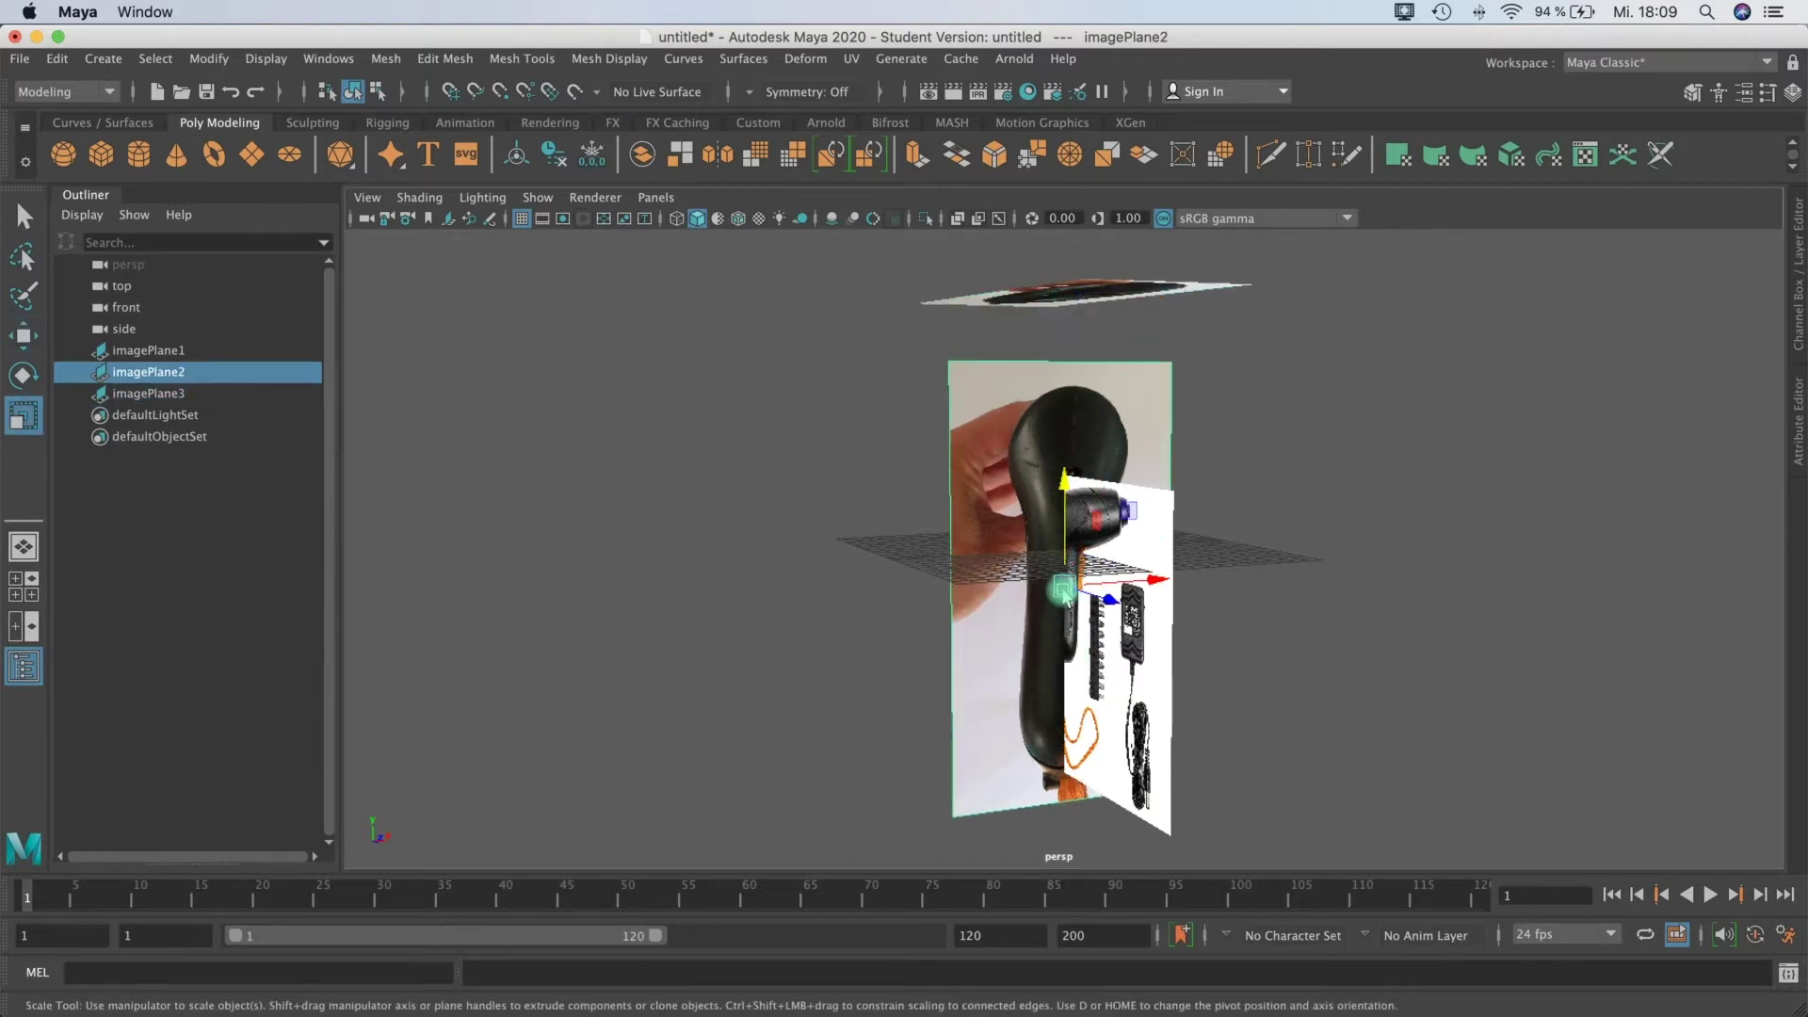
drag(1068, 590, 1147, 668)
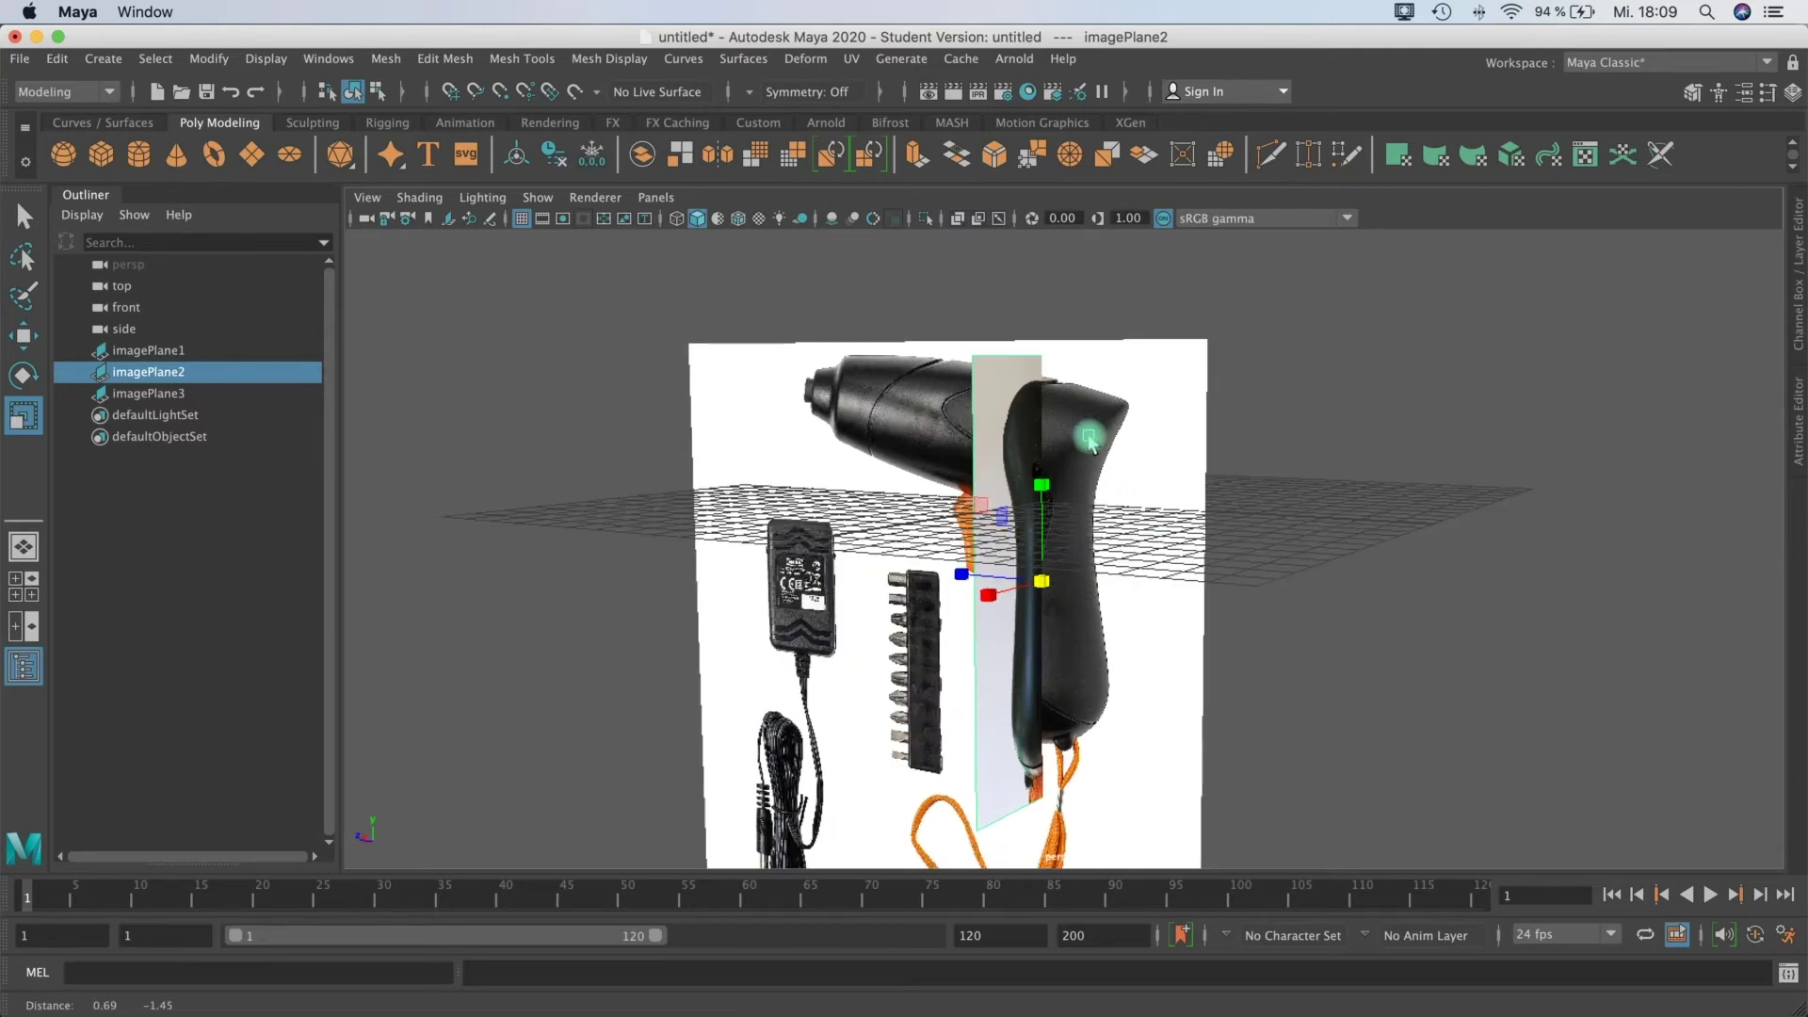
Step: Scale the back image plane uniformly to about 0.435 to match the screwdriver's height in the side photo
key(space)
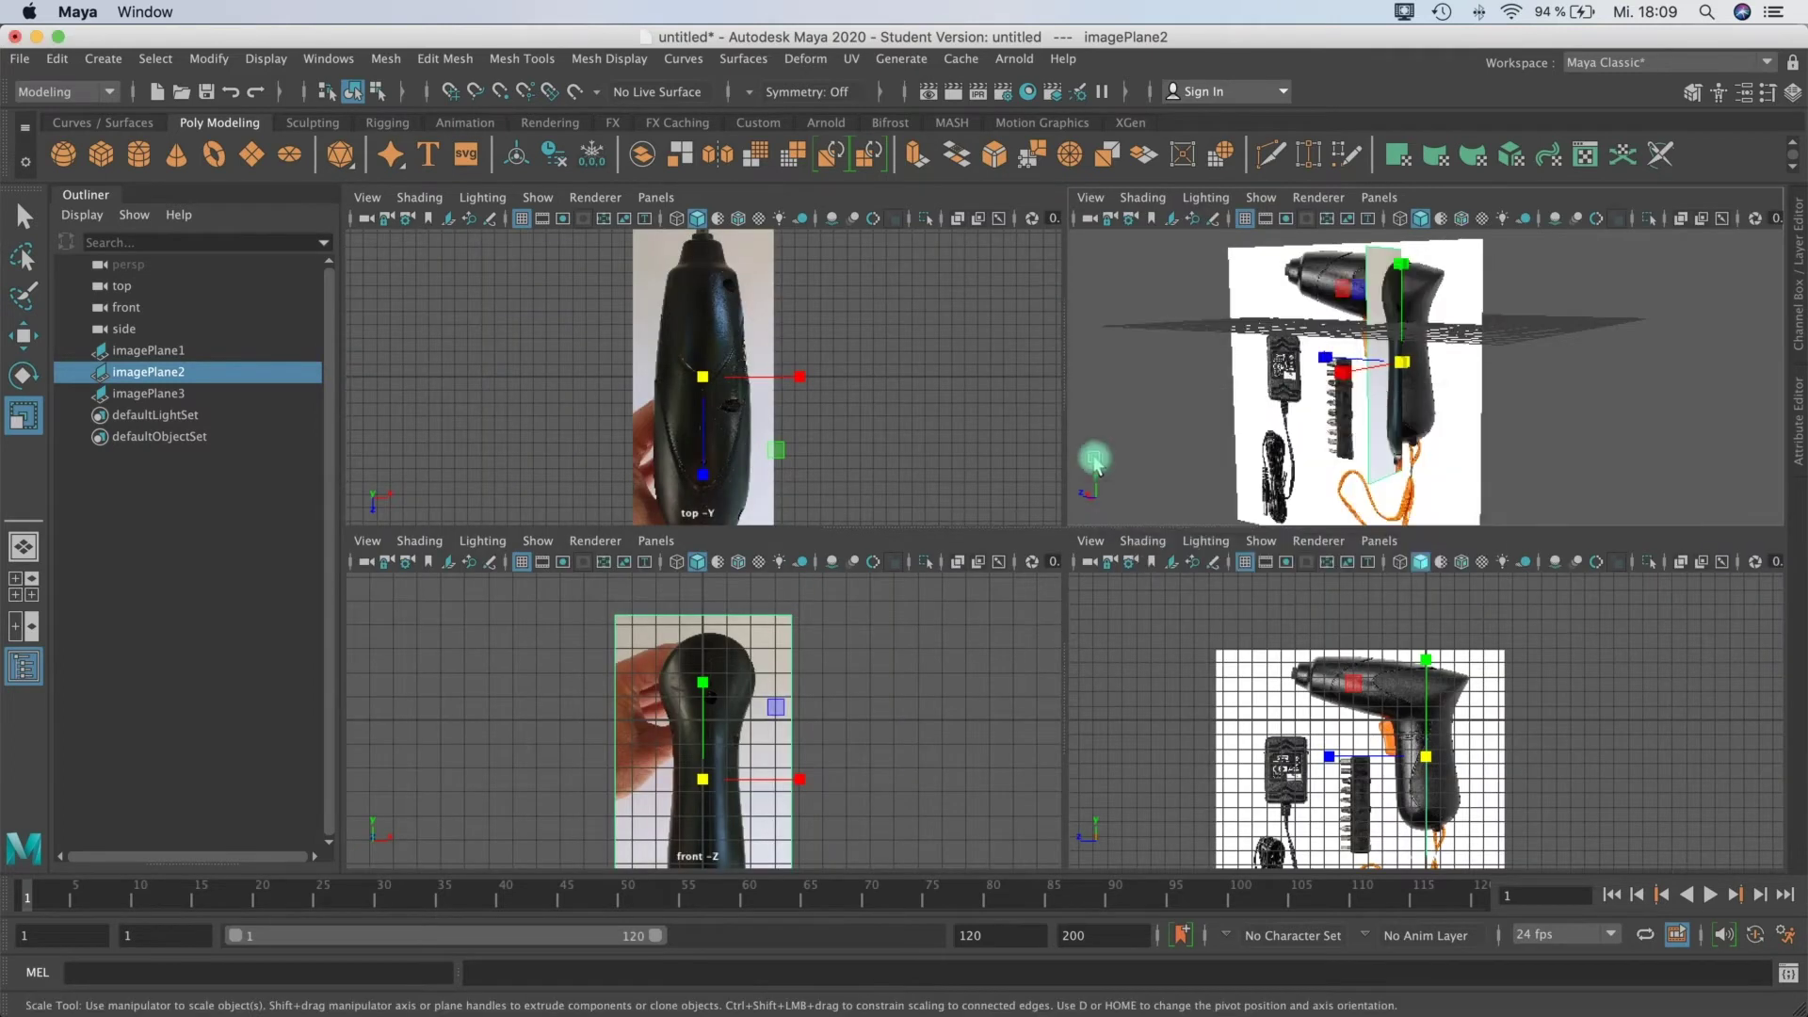
key(space)
alt+right_drag(904, 517, 1098, 461)
alt+drag(1098, 461, 837, 292)
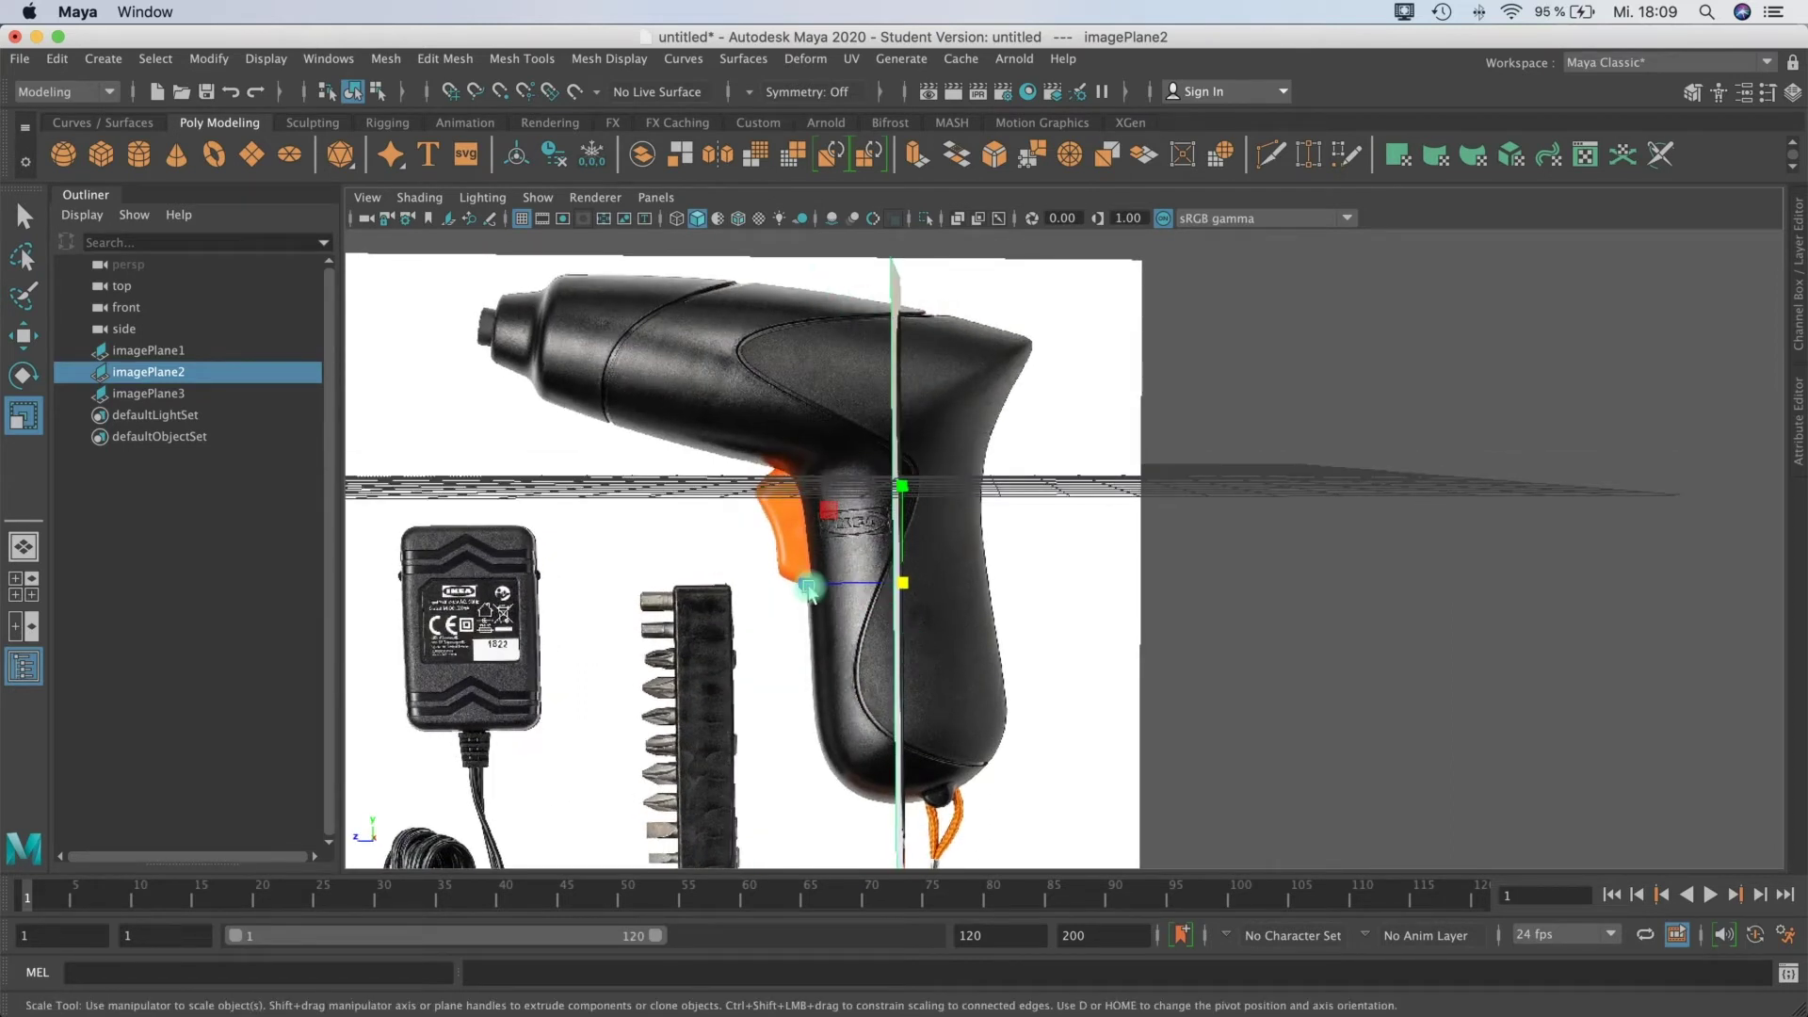
key(w)
key(e)
key(r)
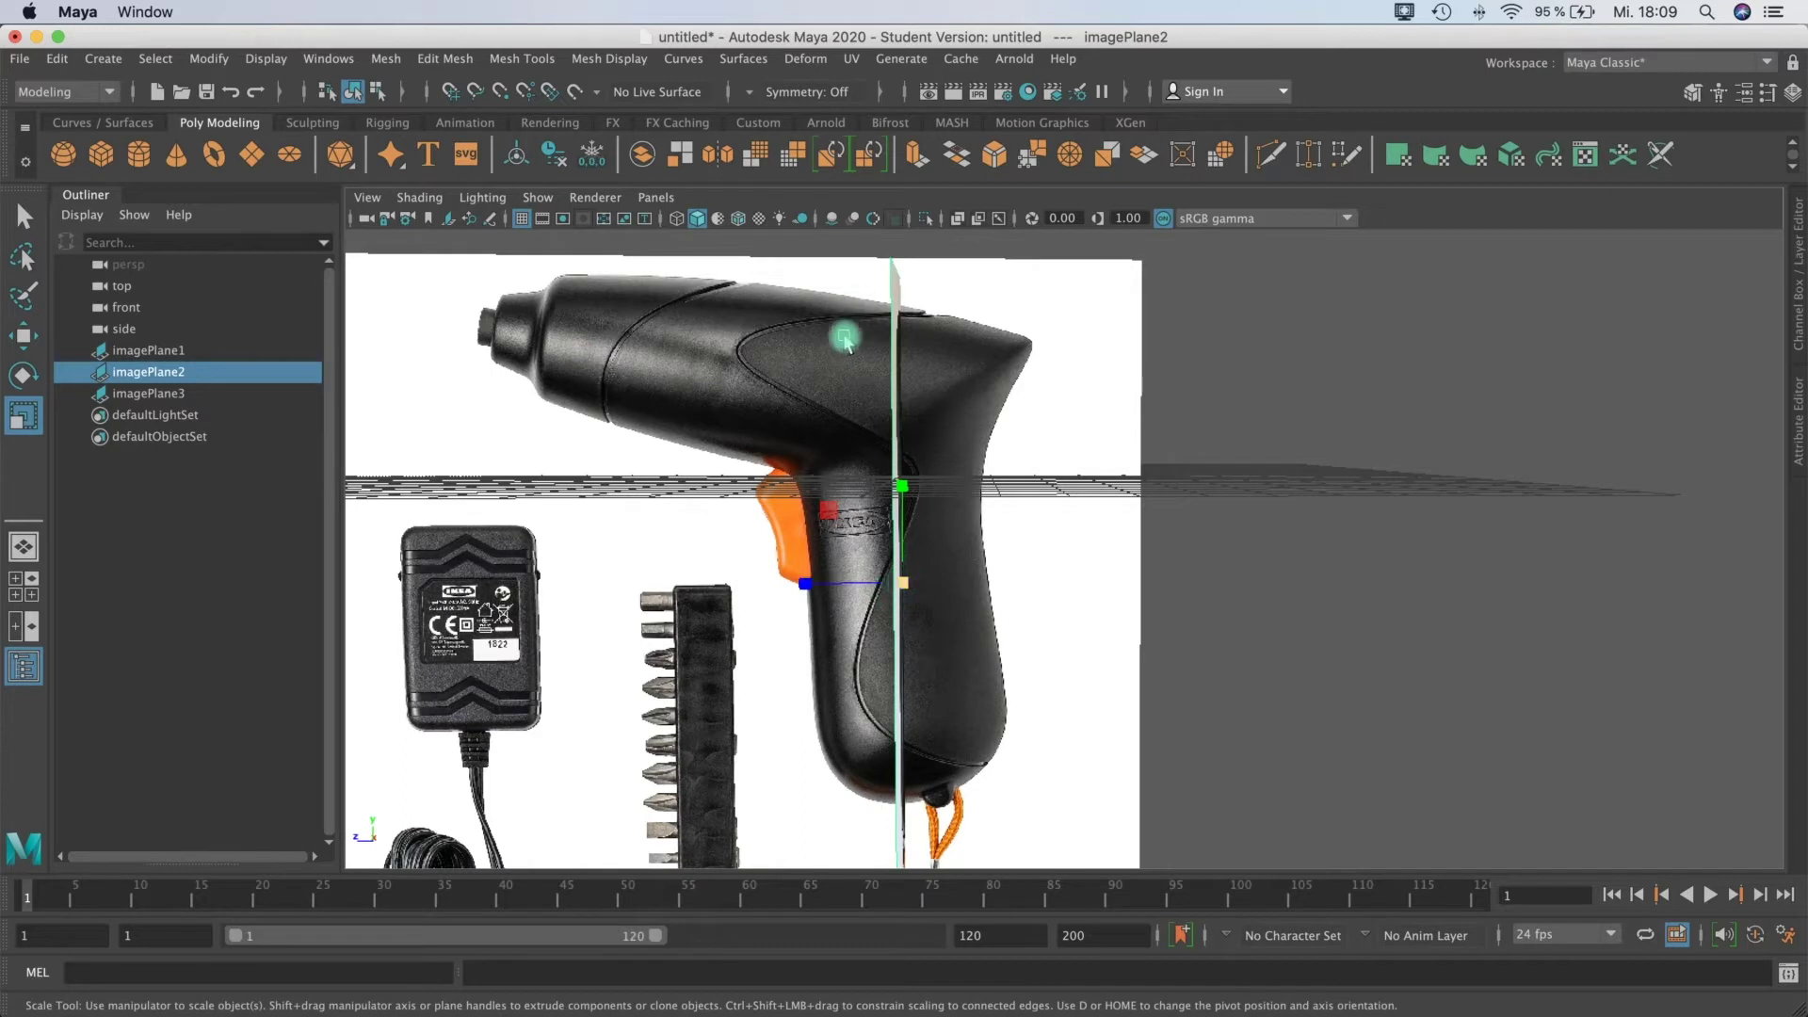
alt+drag(942, 650, 915, 805)
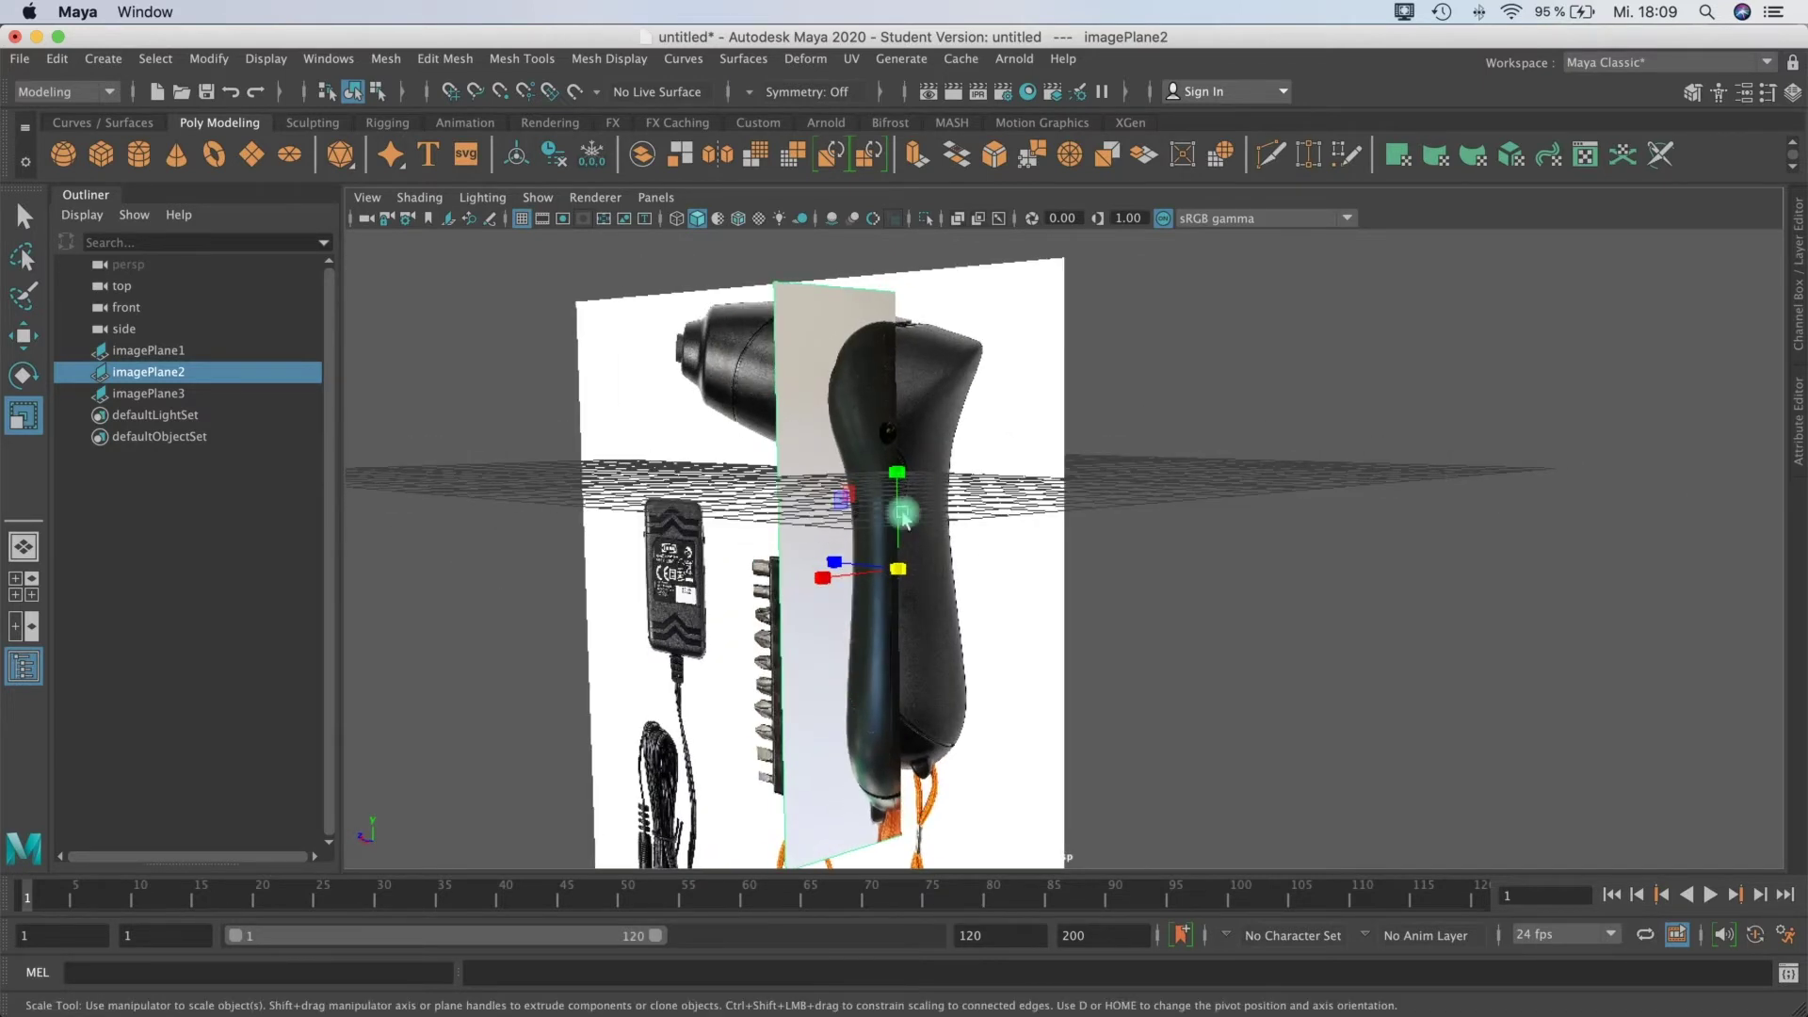
drag(898, 568, 870, 580)
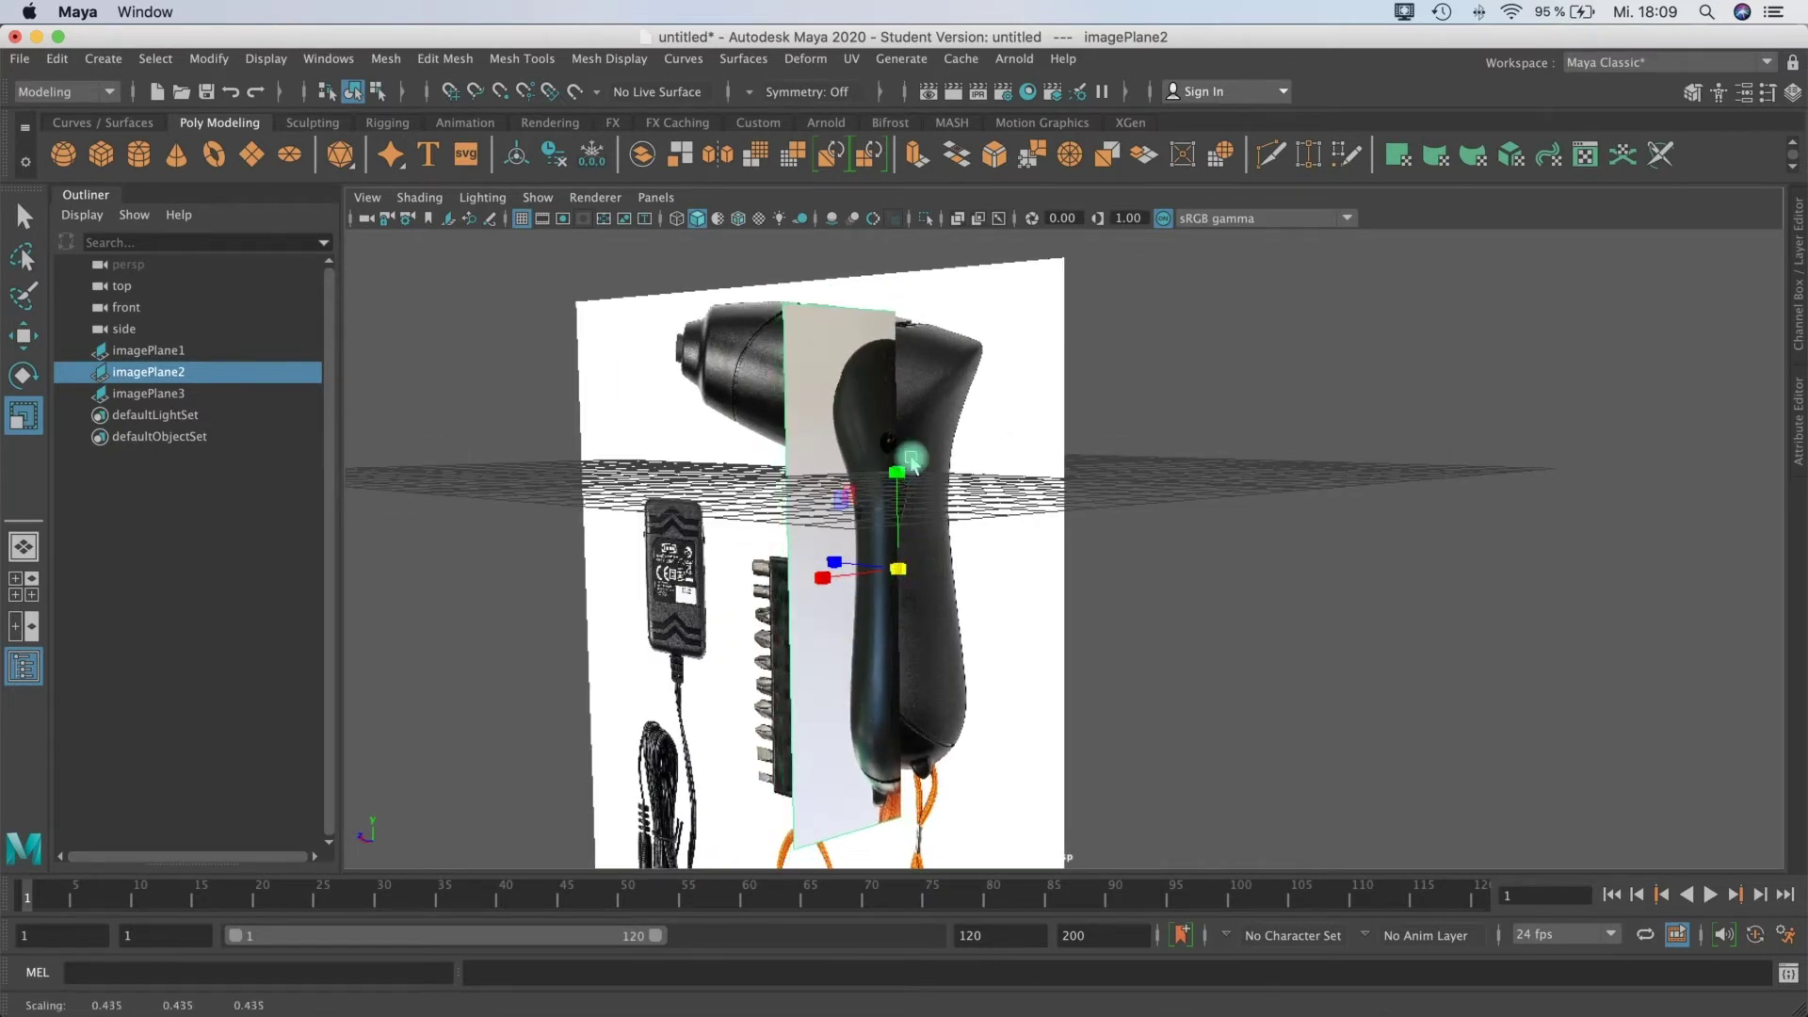
Step: Move the back image plane vertically so the screwdriver's head and handle base line up with the side photo
key(w)
alt+drag(951, 462, 905, 318)
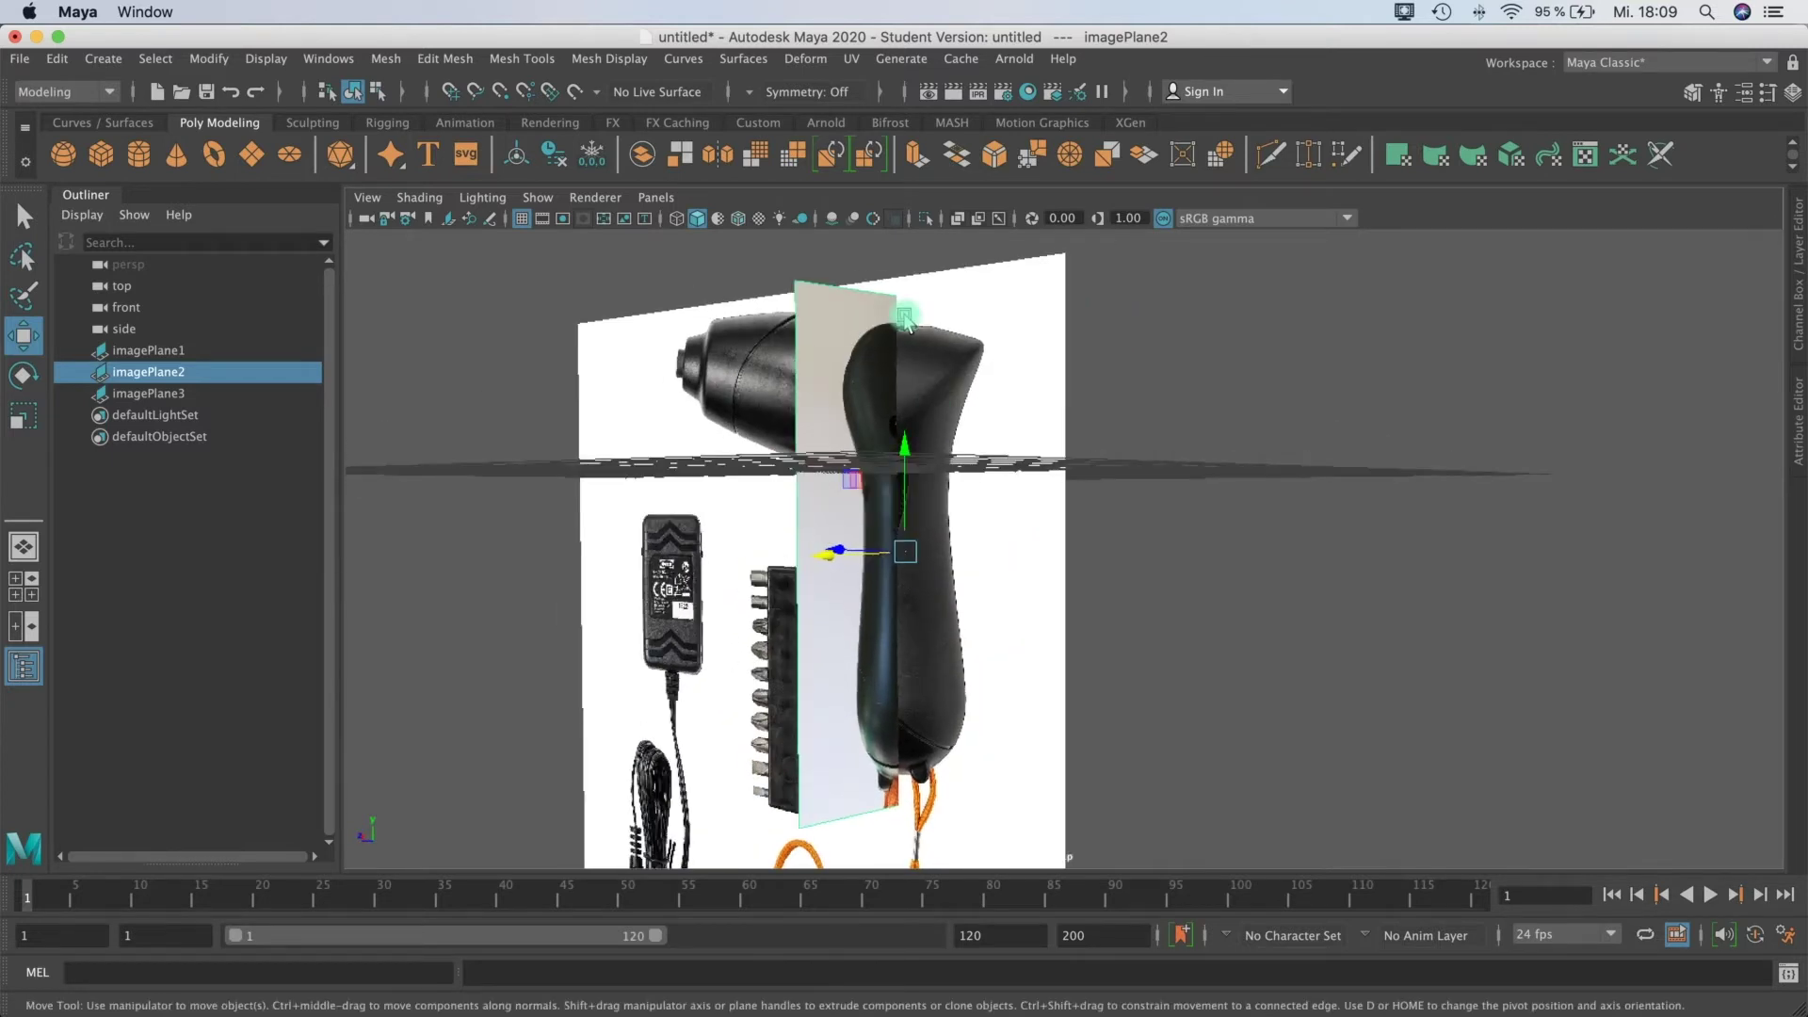
alt+drag(885, 637, 916, 427)
alt+middle_drag(908, 773, 908, 675)
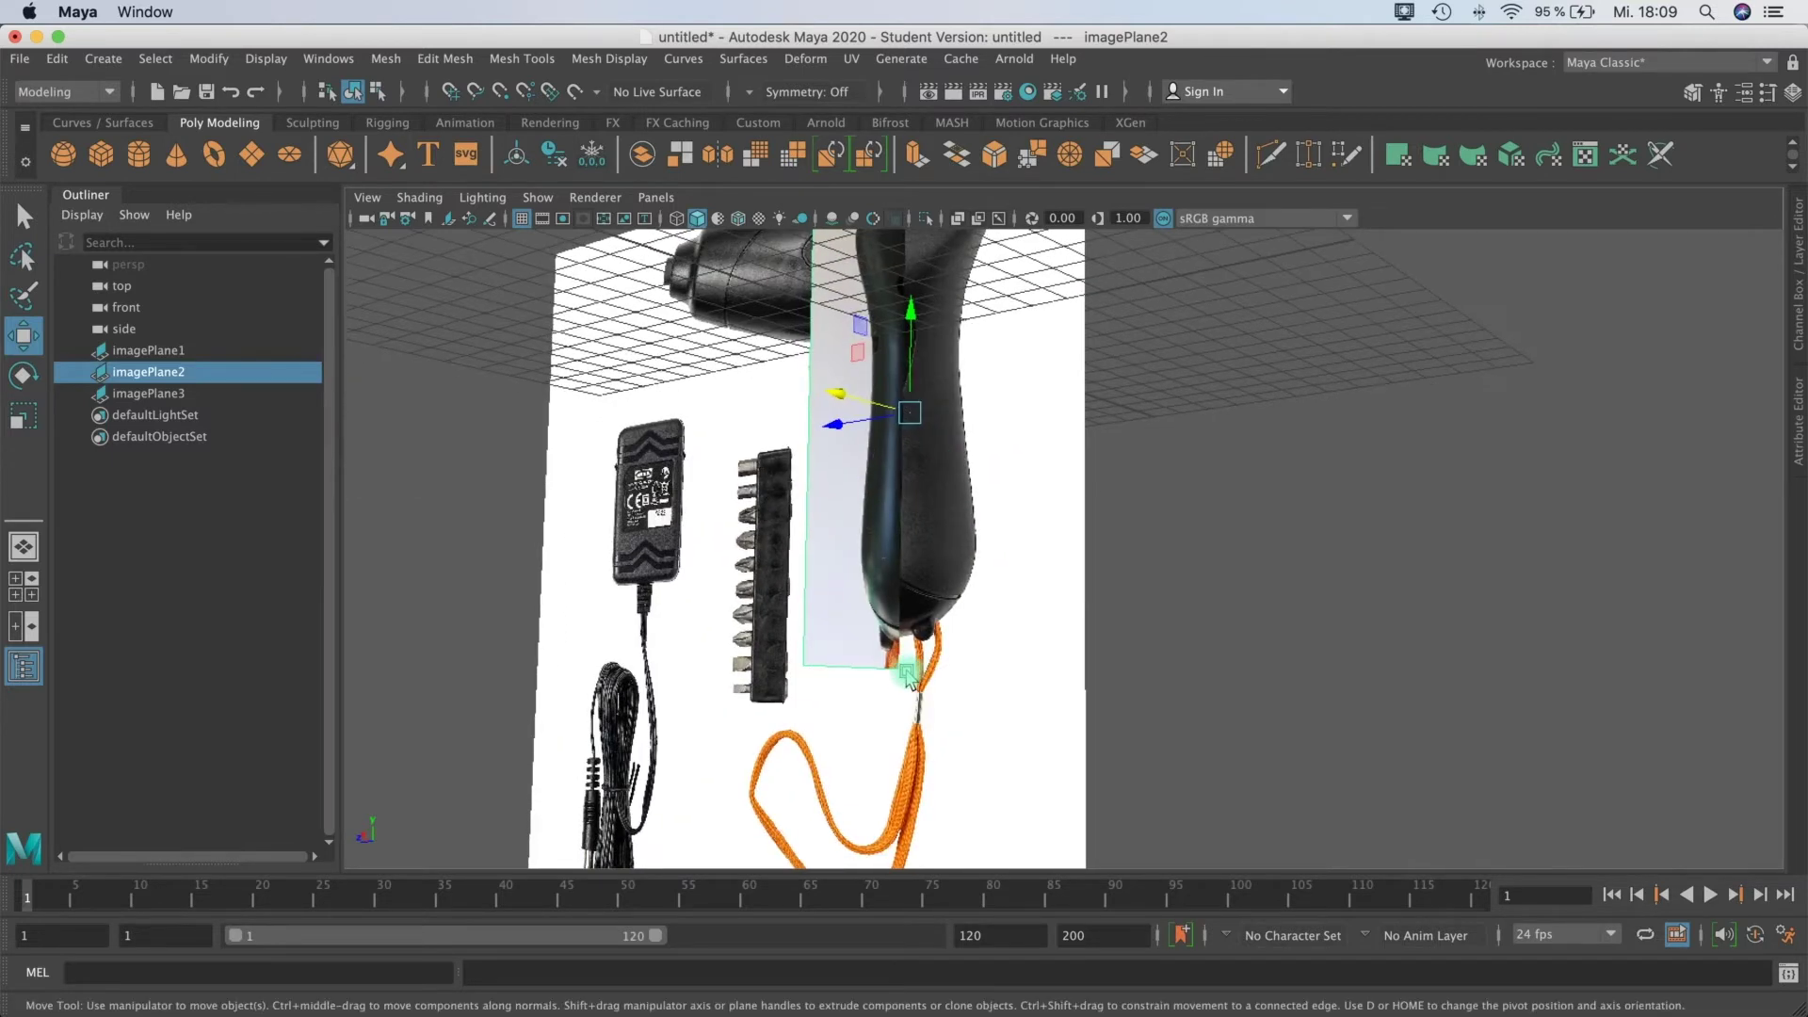
scroll(910, 674, up, 5)
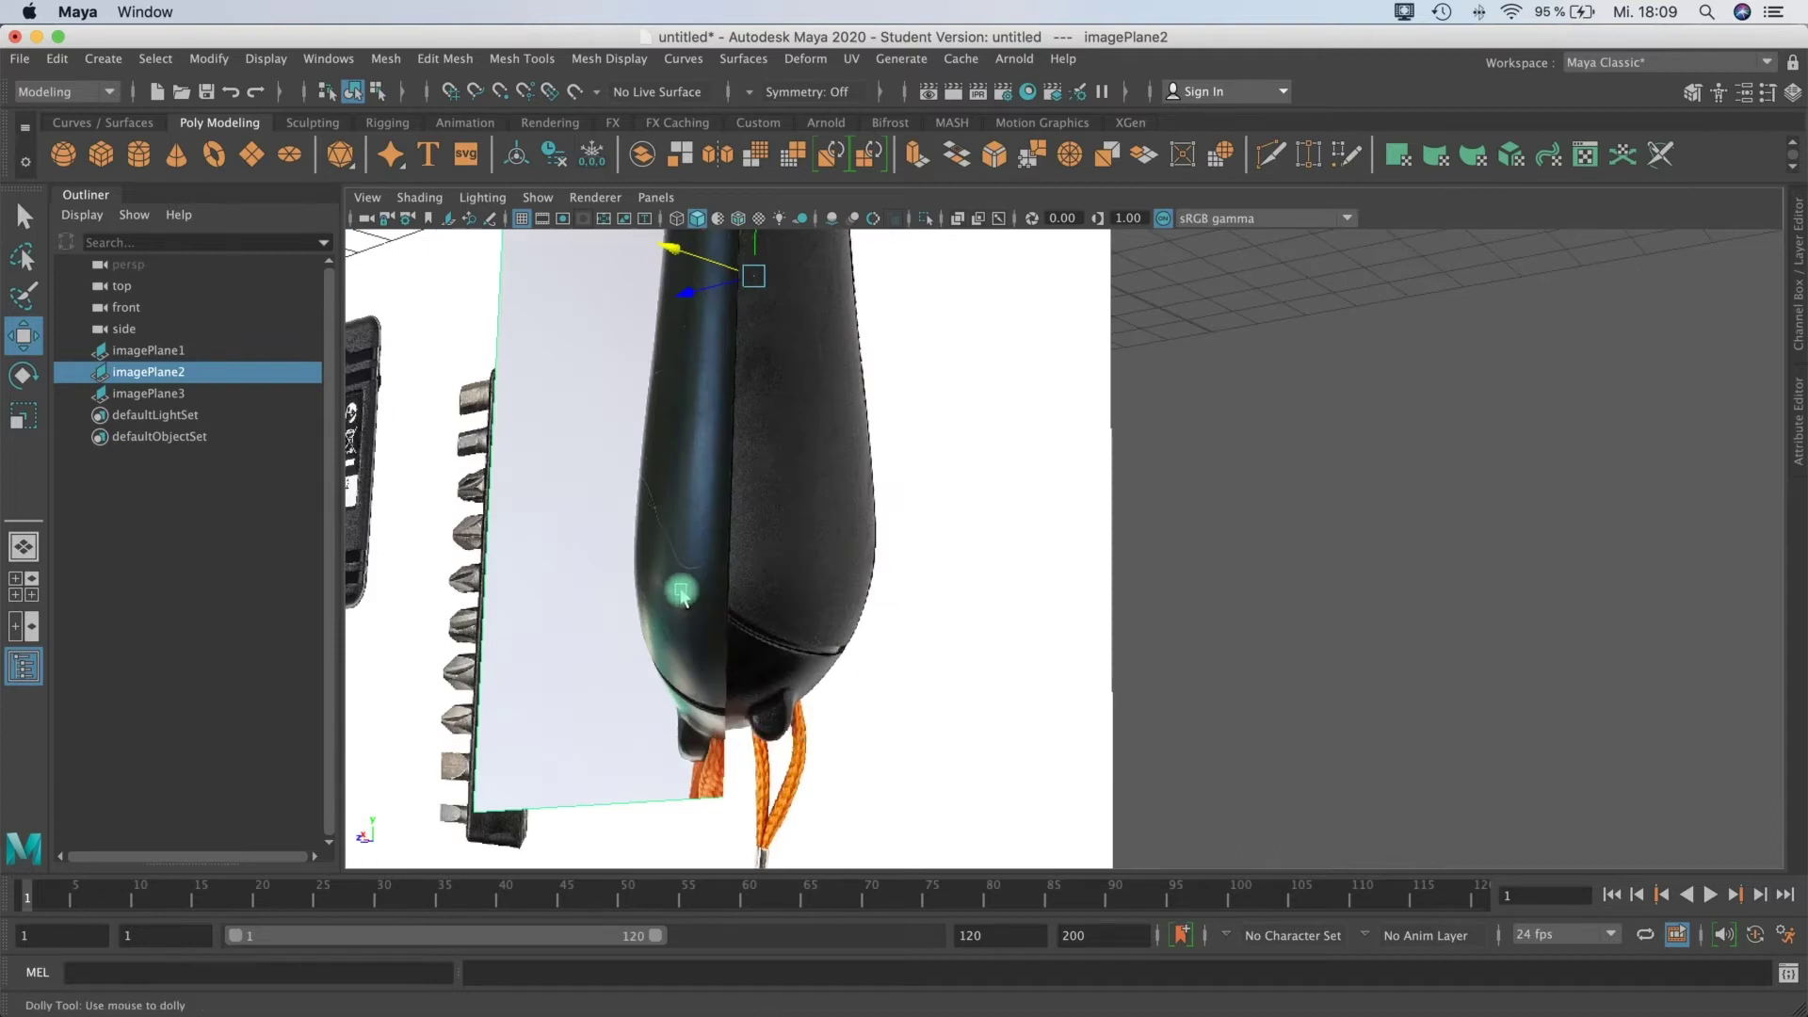
scroll(681, 594, down, 2)
alt+middle_drag(753, 425, 787, 537)
drag(744, 433, 846, 292)
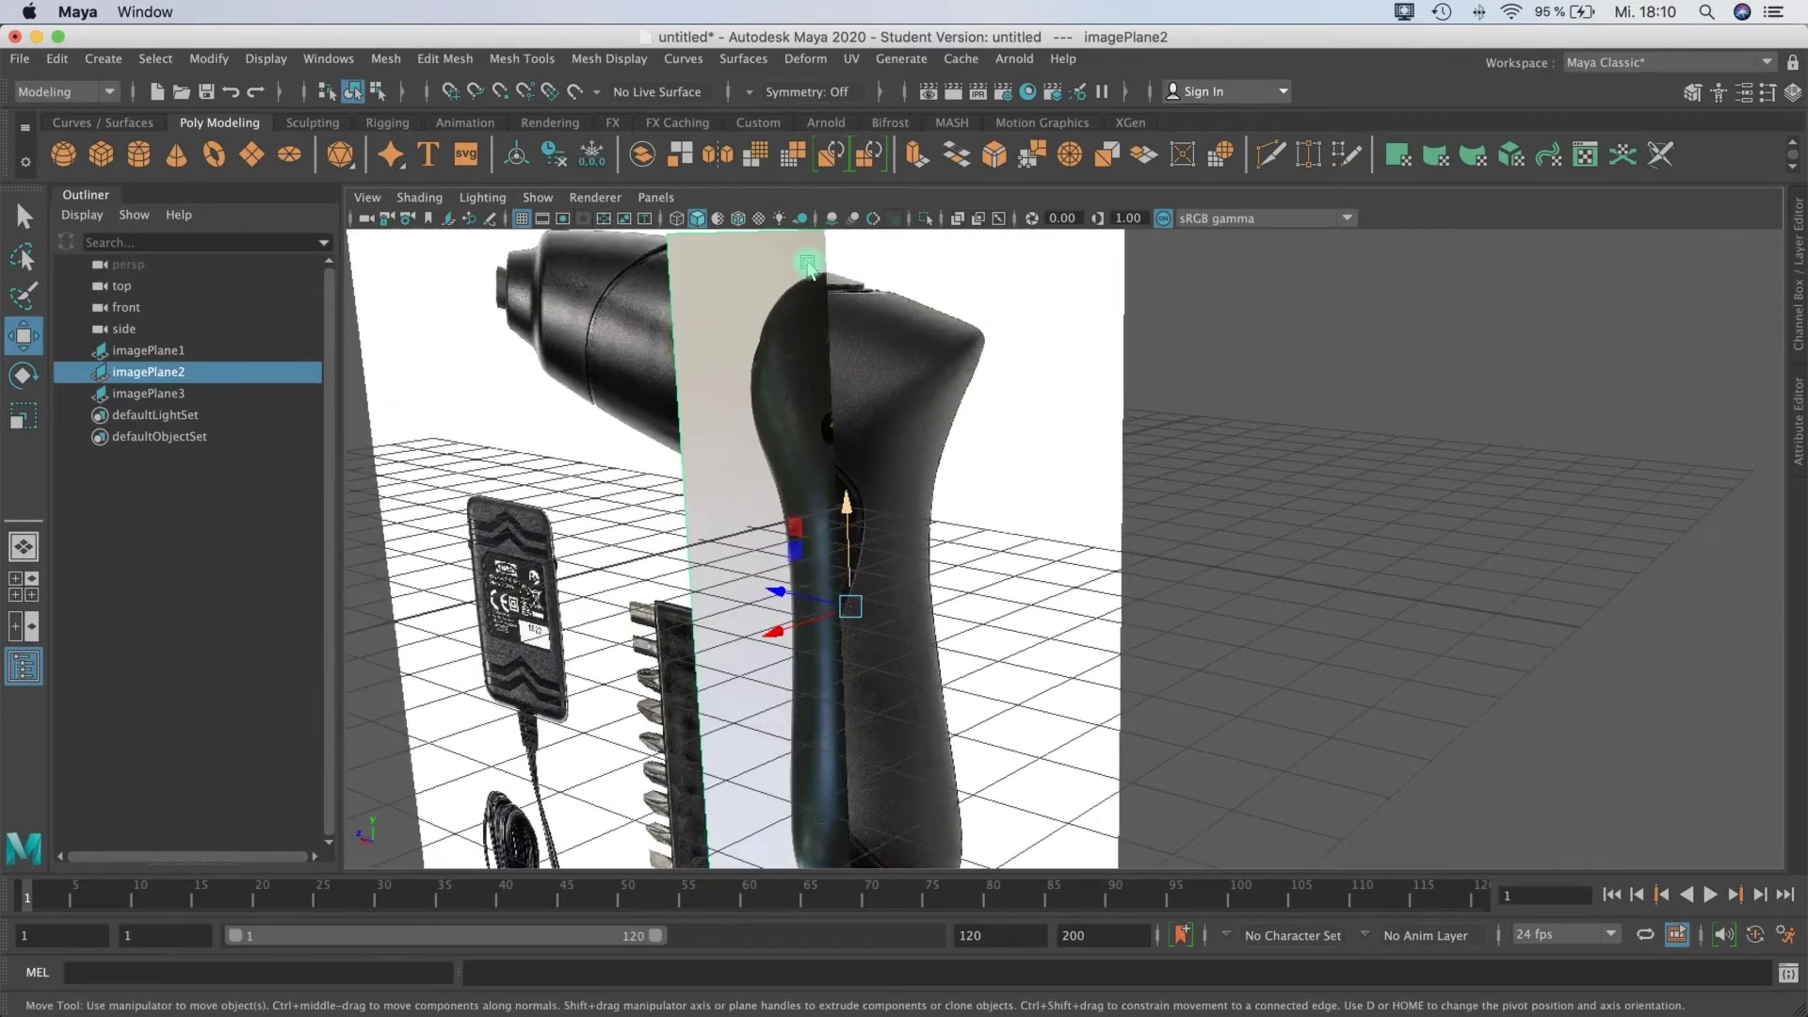
Step: Turn the top image plane around by setting its Rotate Y to 180, so the bit points the same way as in the side photo
alt+drag(952, 364, 1112, 591)
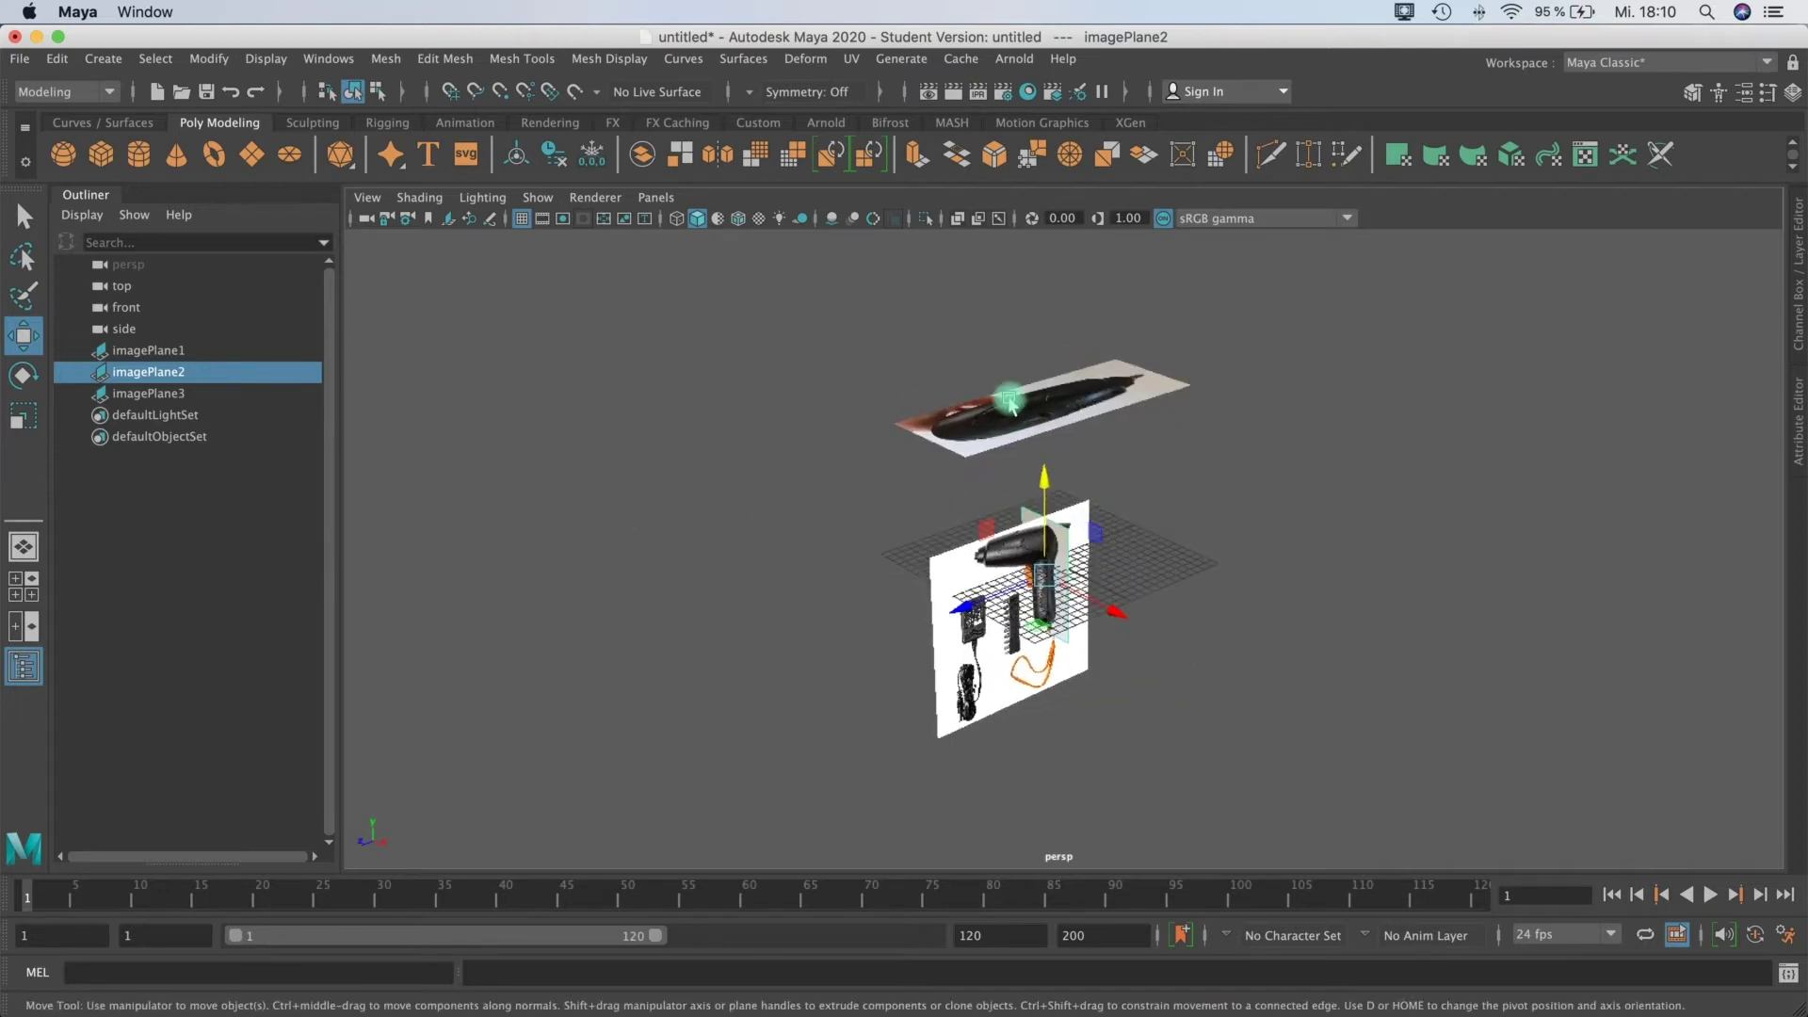
click(1009, 395)
alt+drag(1131, 517, 1009, 490)
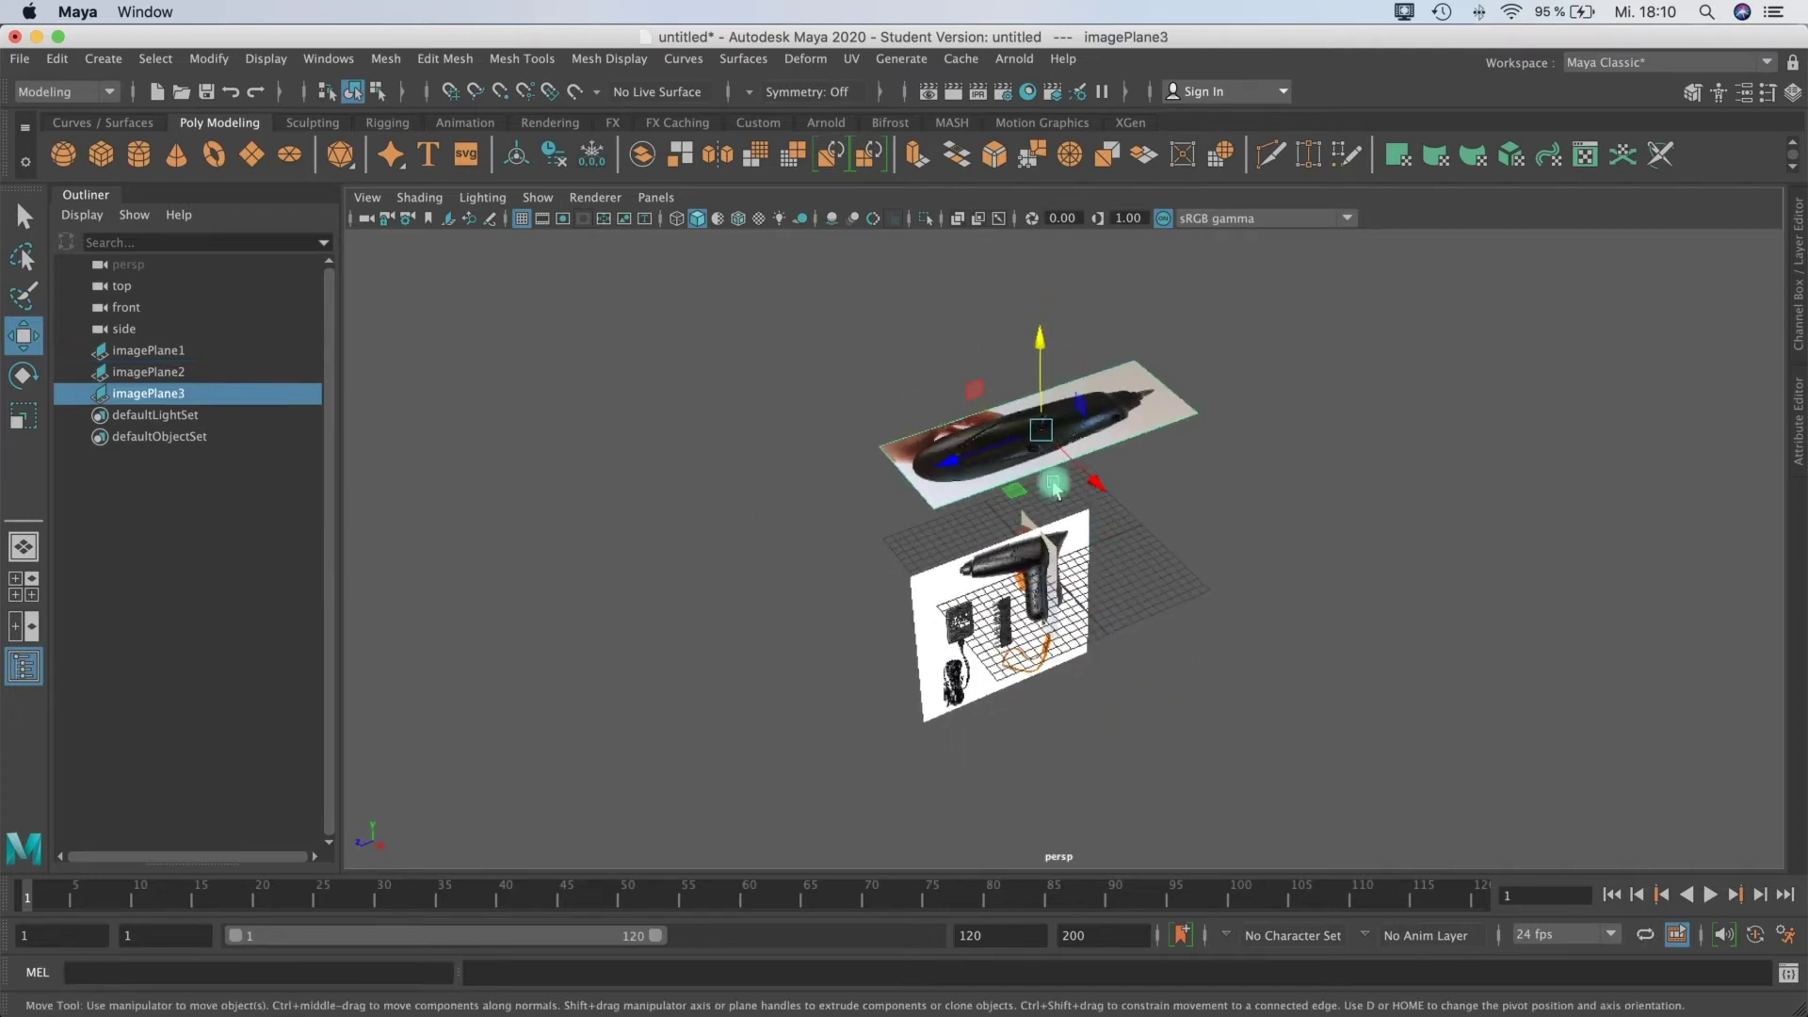
key(e)
key(r)
key(w)
key(e)
key(r)
key(e)
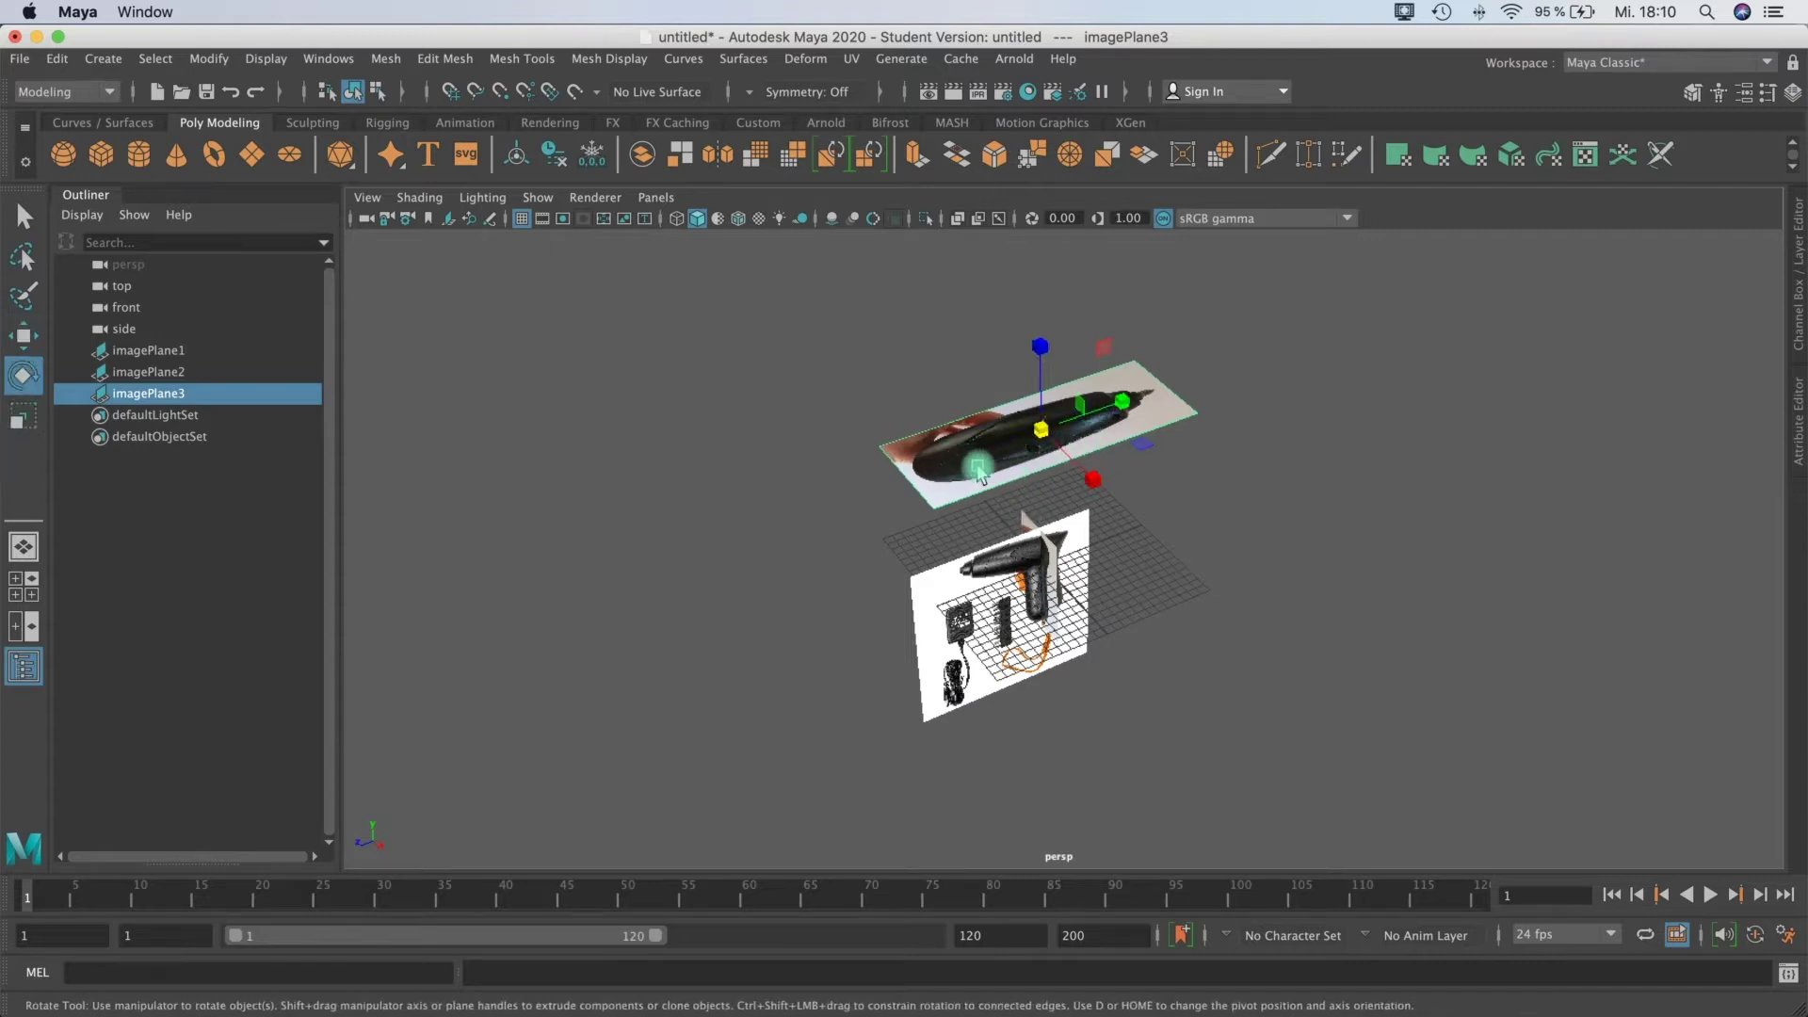
drag(975, 471, 1233, 282)
click(1792, 92)
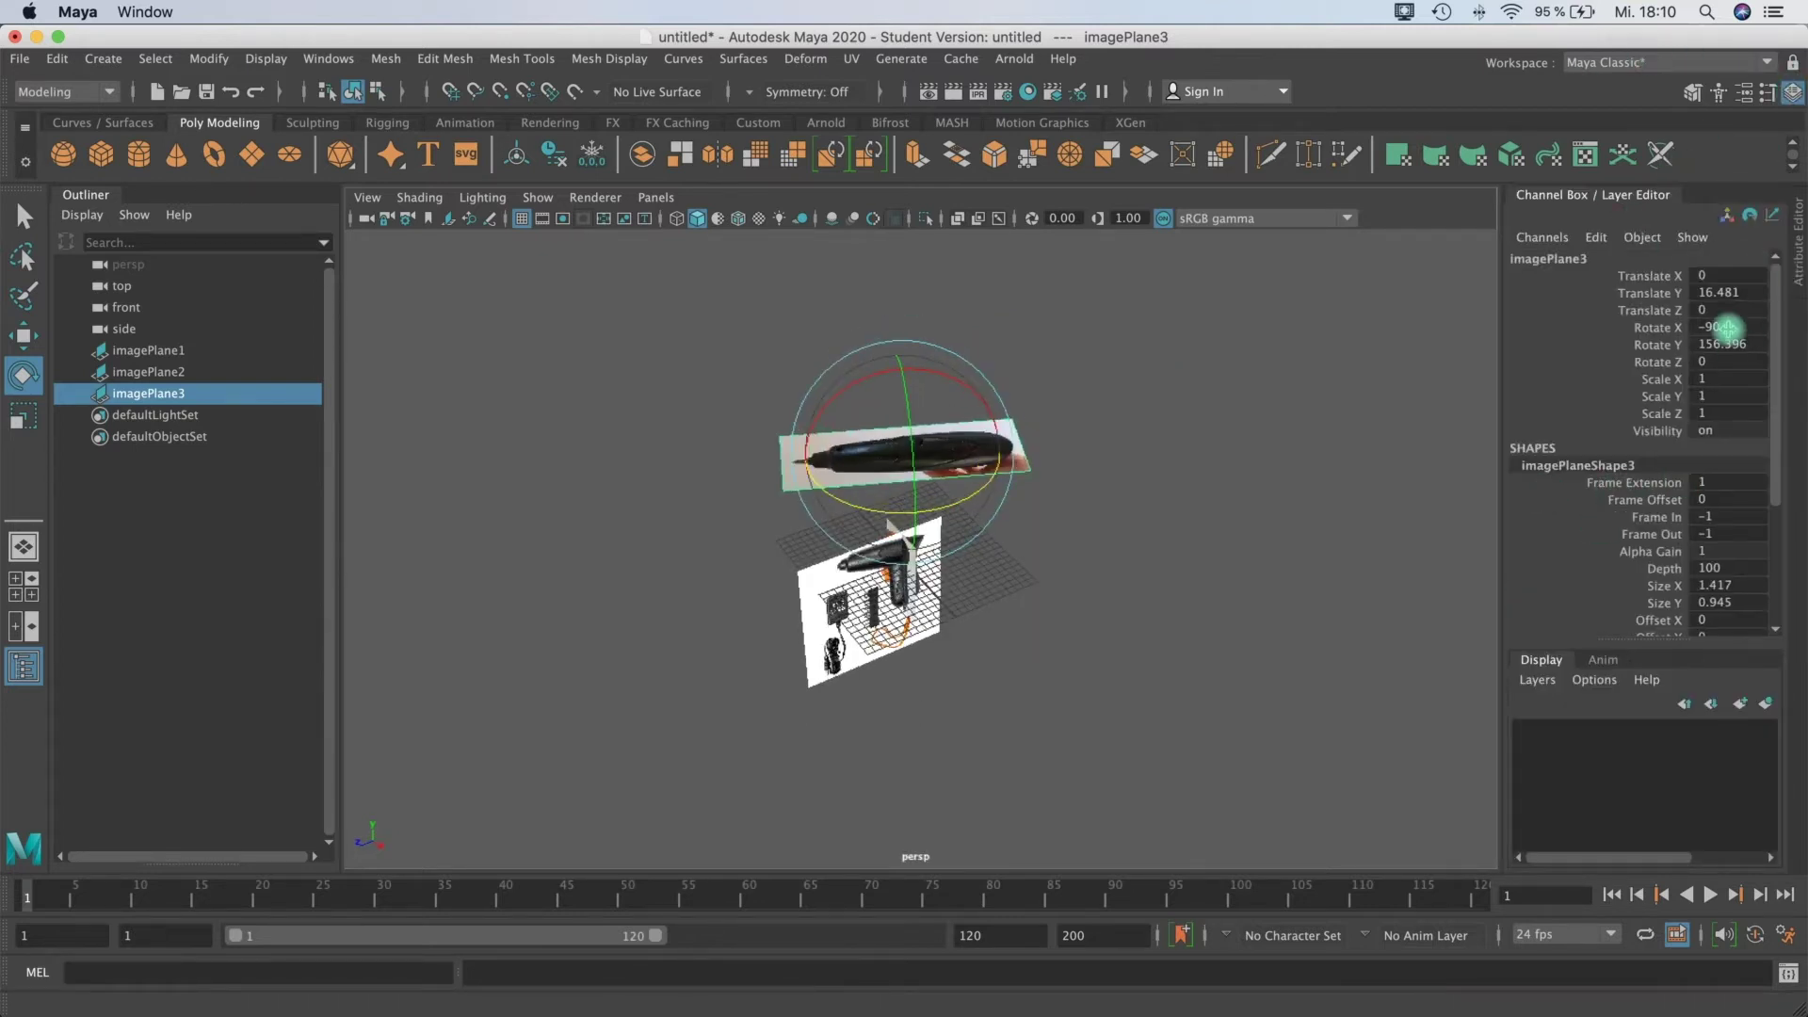
double_click(1724, 344)
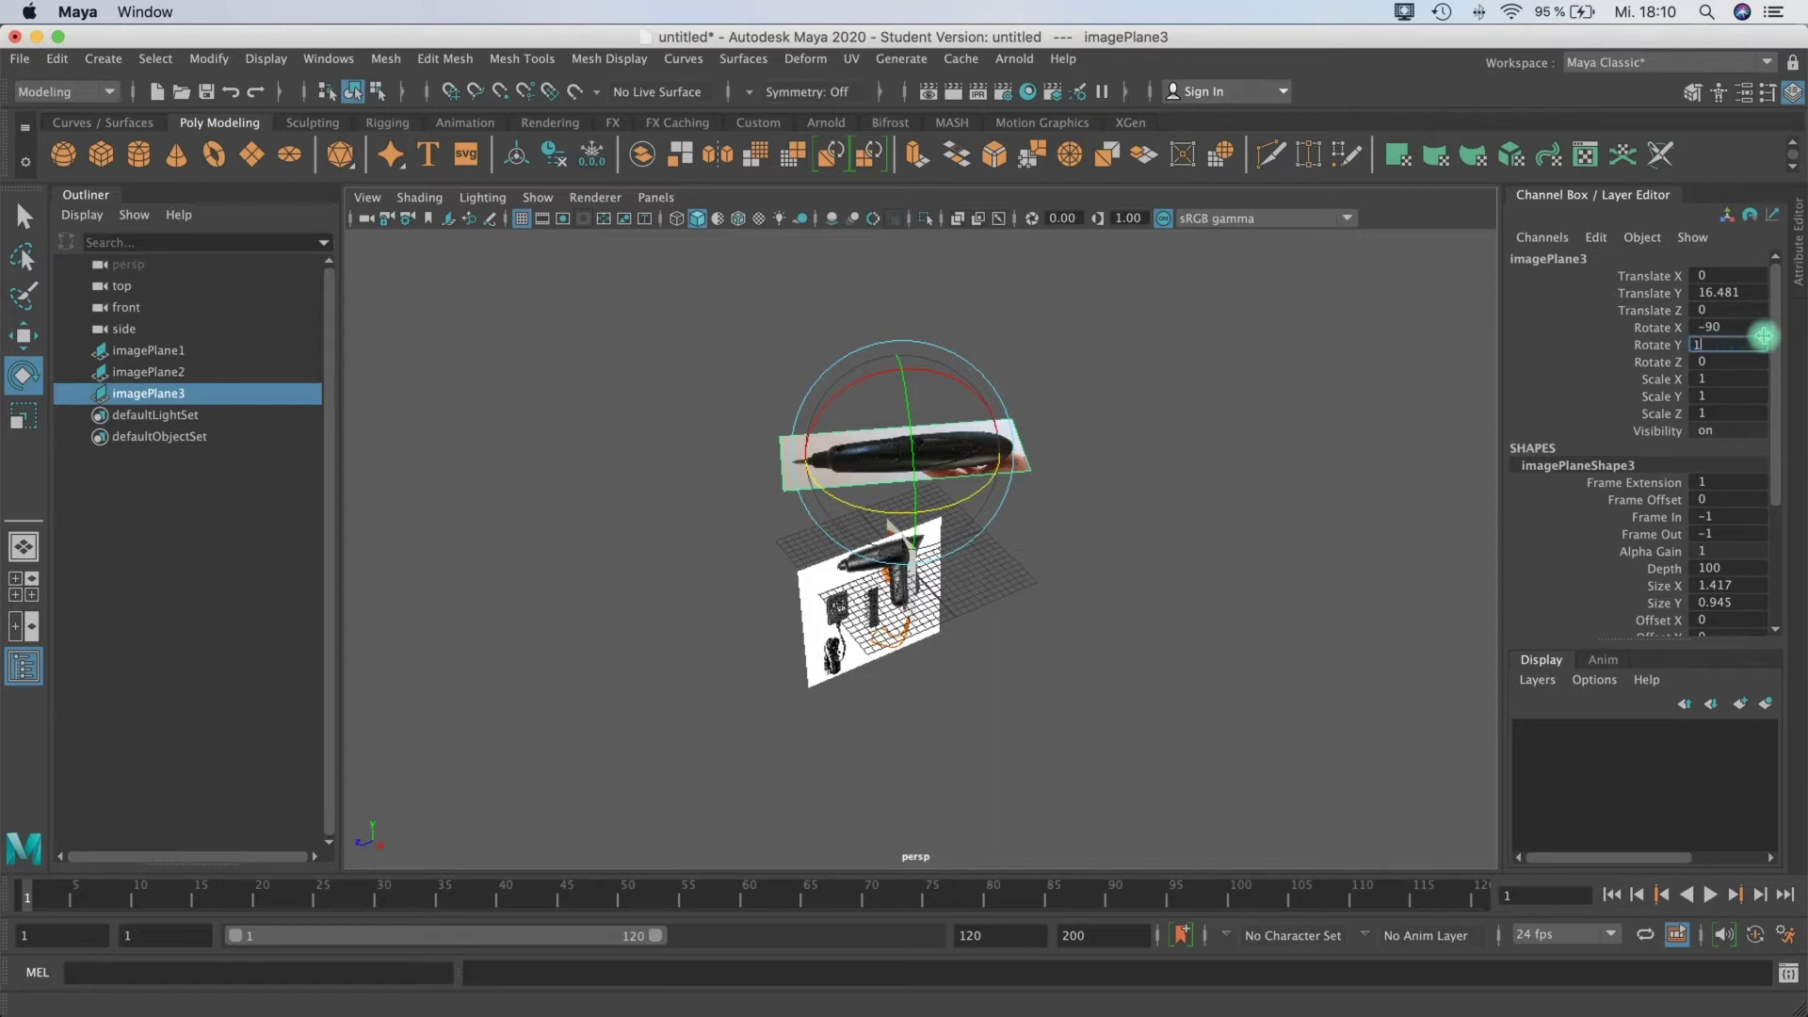
key(Return)
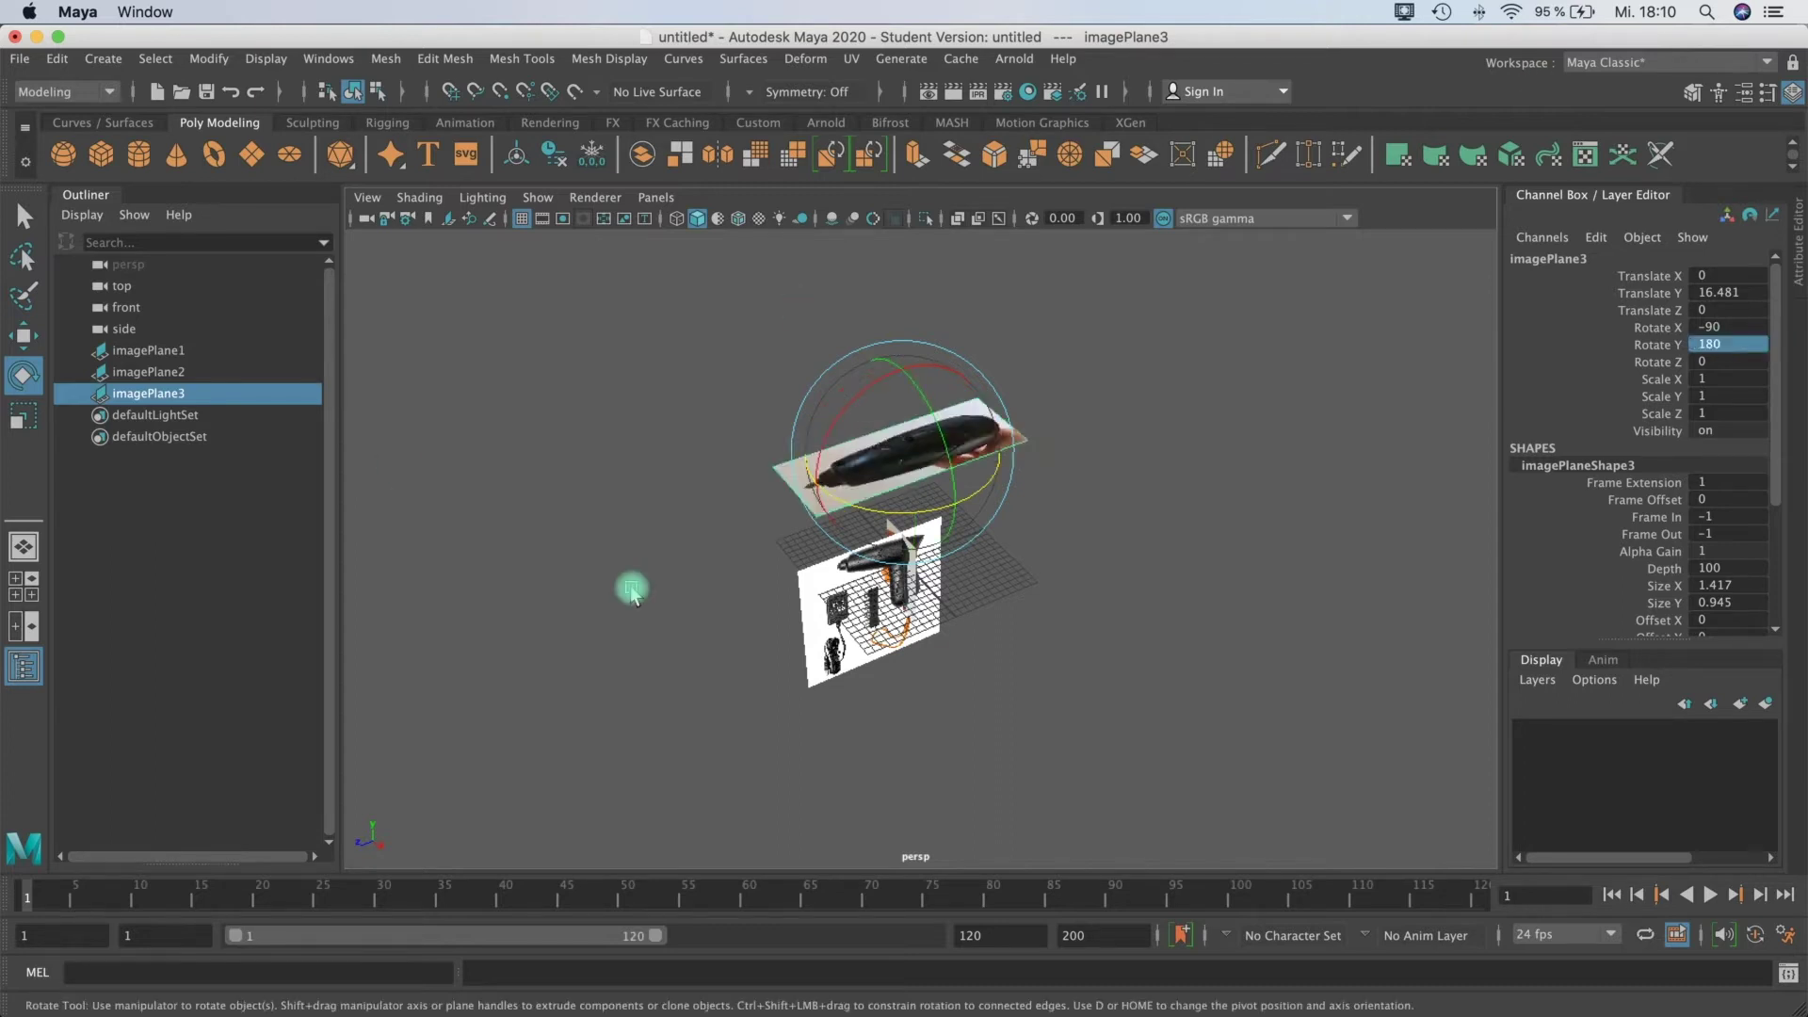
Step: Lower the top image plane to a height of about 1.75 units and frame it in the perspective view
key(r)
key(w)
drag(906, 367, 906, 585)
key(f)
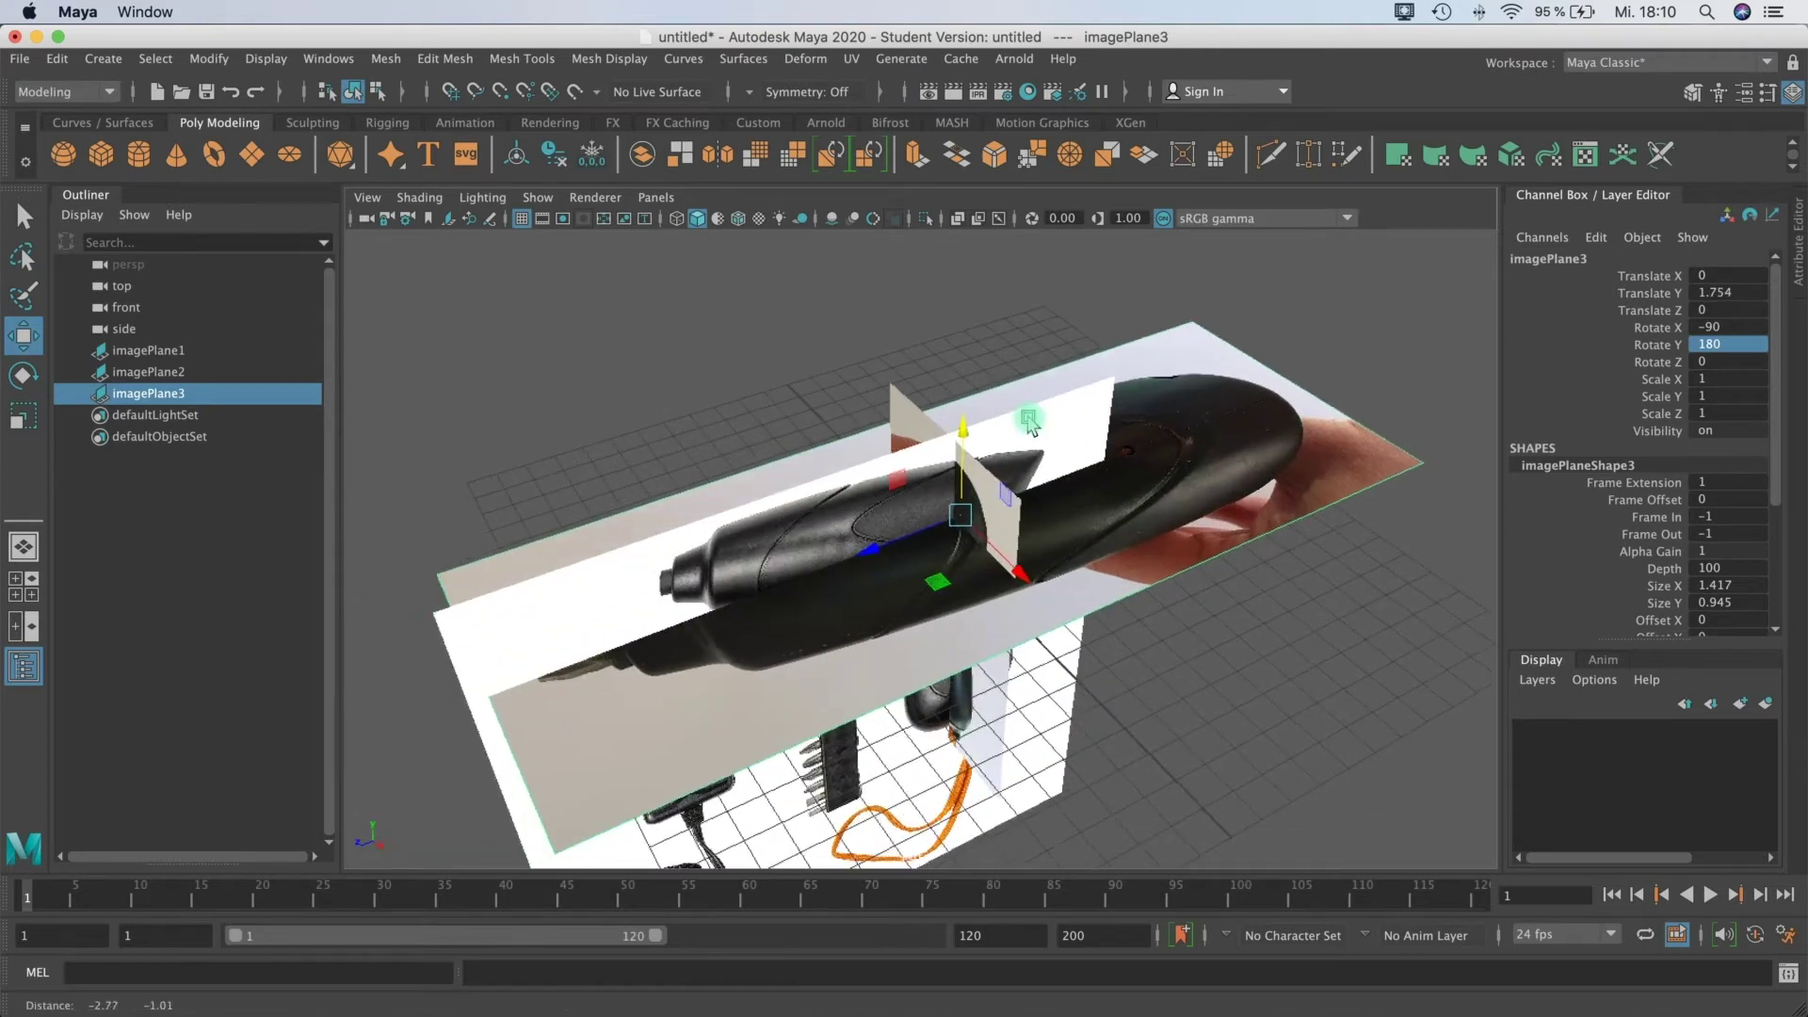
Step: Scale the top image plane uniformly to about 0.45 and raise it to the level of the screwdriver's body in the side photo
key(r)
drag(948, 530, 902, 529)
key(w)
alt+drag(998, 531, 1154, 492)
drag(1002, 375, 1001, 310)
key(r)
drag(1000, 409, 952, 415)
key(w)
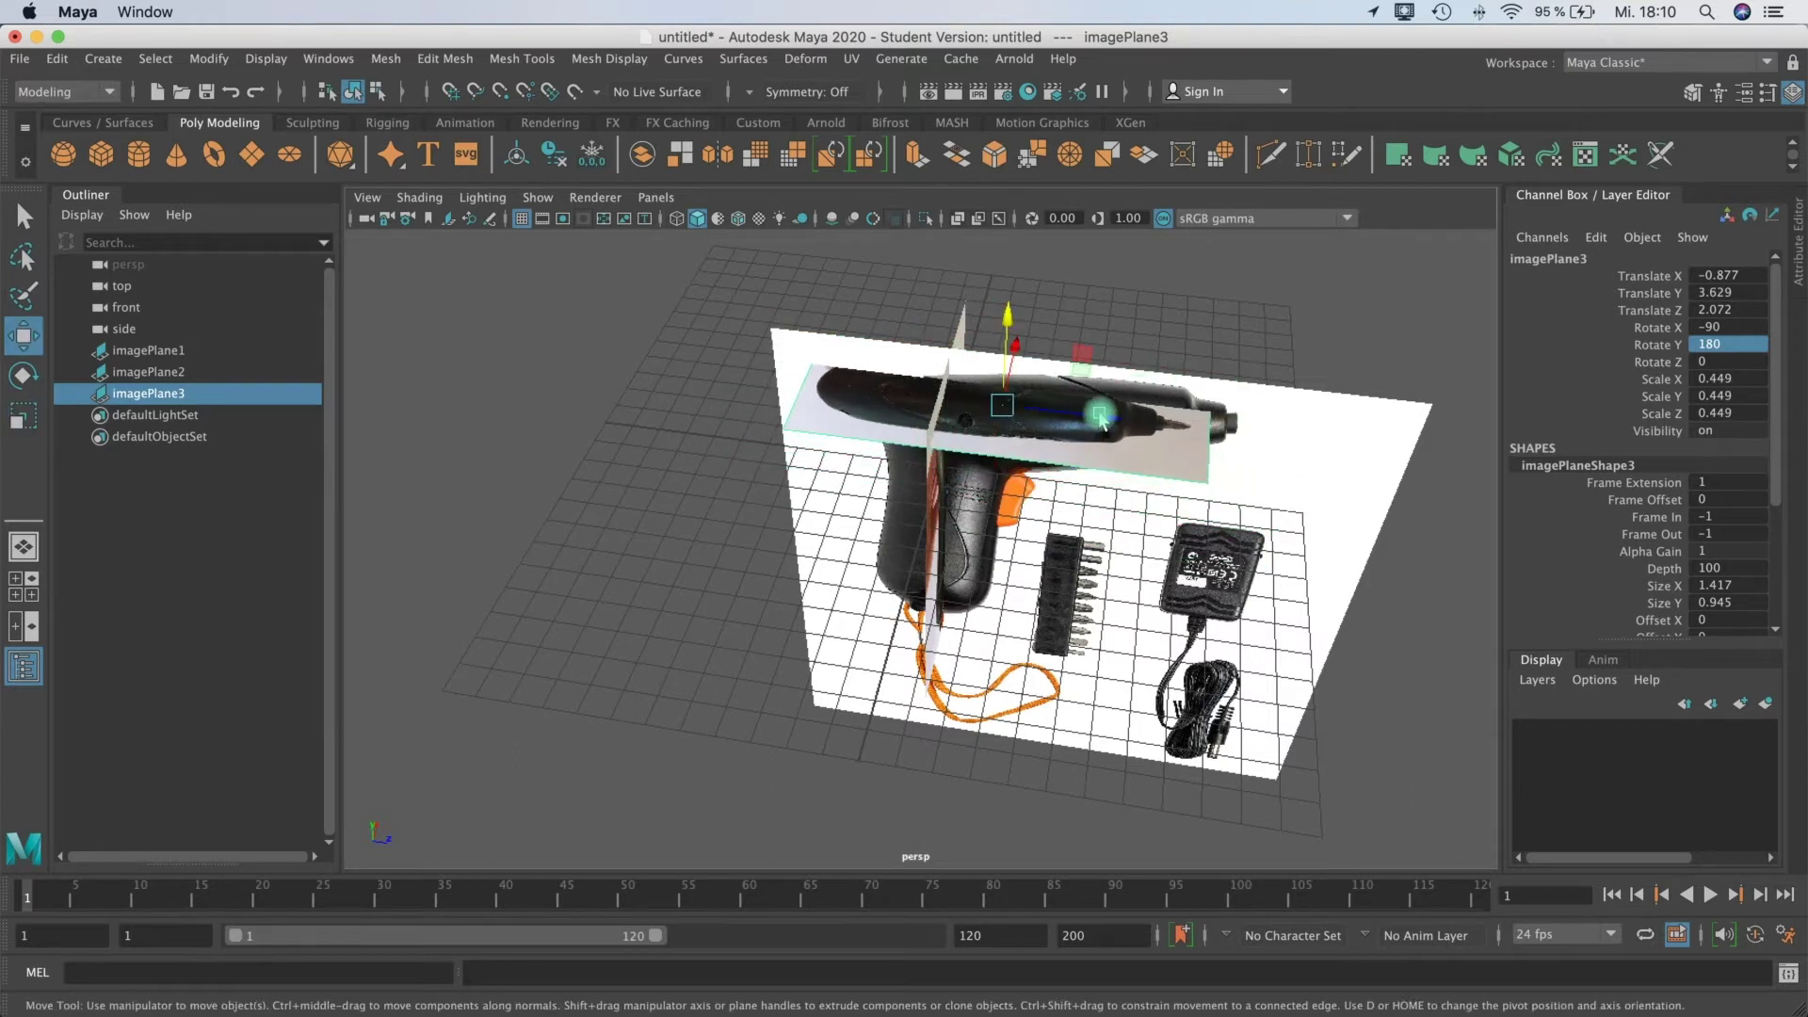
Step: Position the top image plane at about X 0.03, Y 2.98 and Z 3.02, over the screwdriver's body in the side photo
alt+drag(1206, 354, 735, 541)
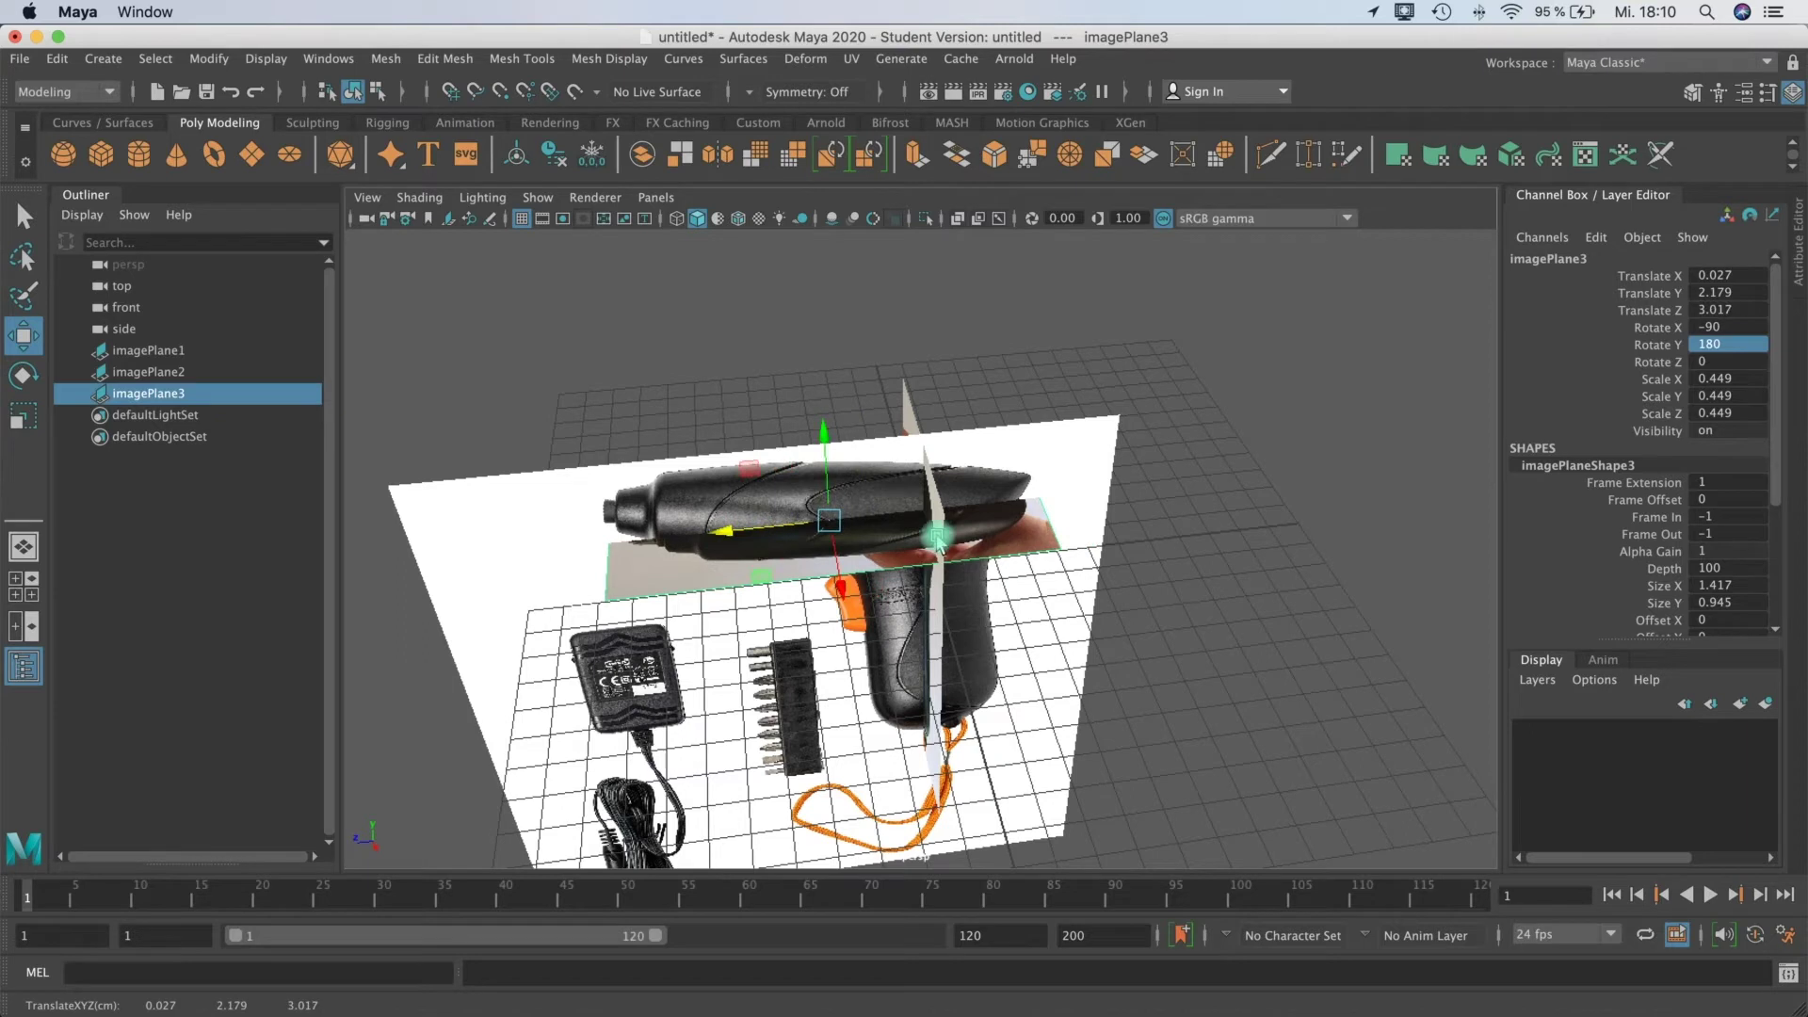
drag(821, 434, 812, 401)
Step: Enlarge the top image plane uniformly to about 0.495 and shift it to about X -0.045 and Z 3.3 to match the side photo
alt+drag(864, 541, 1299, 583)
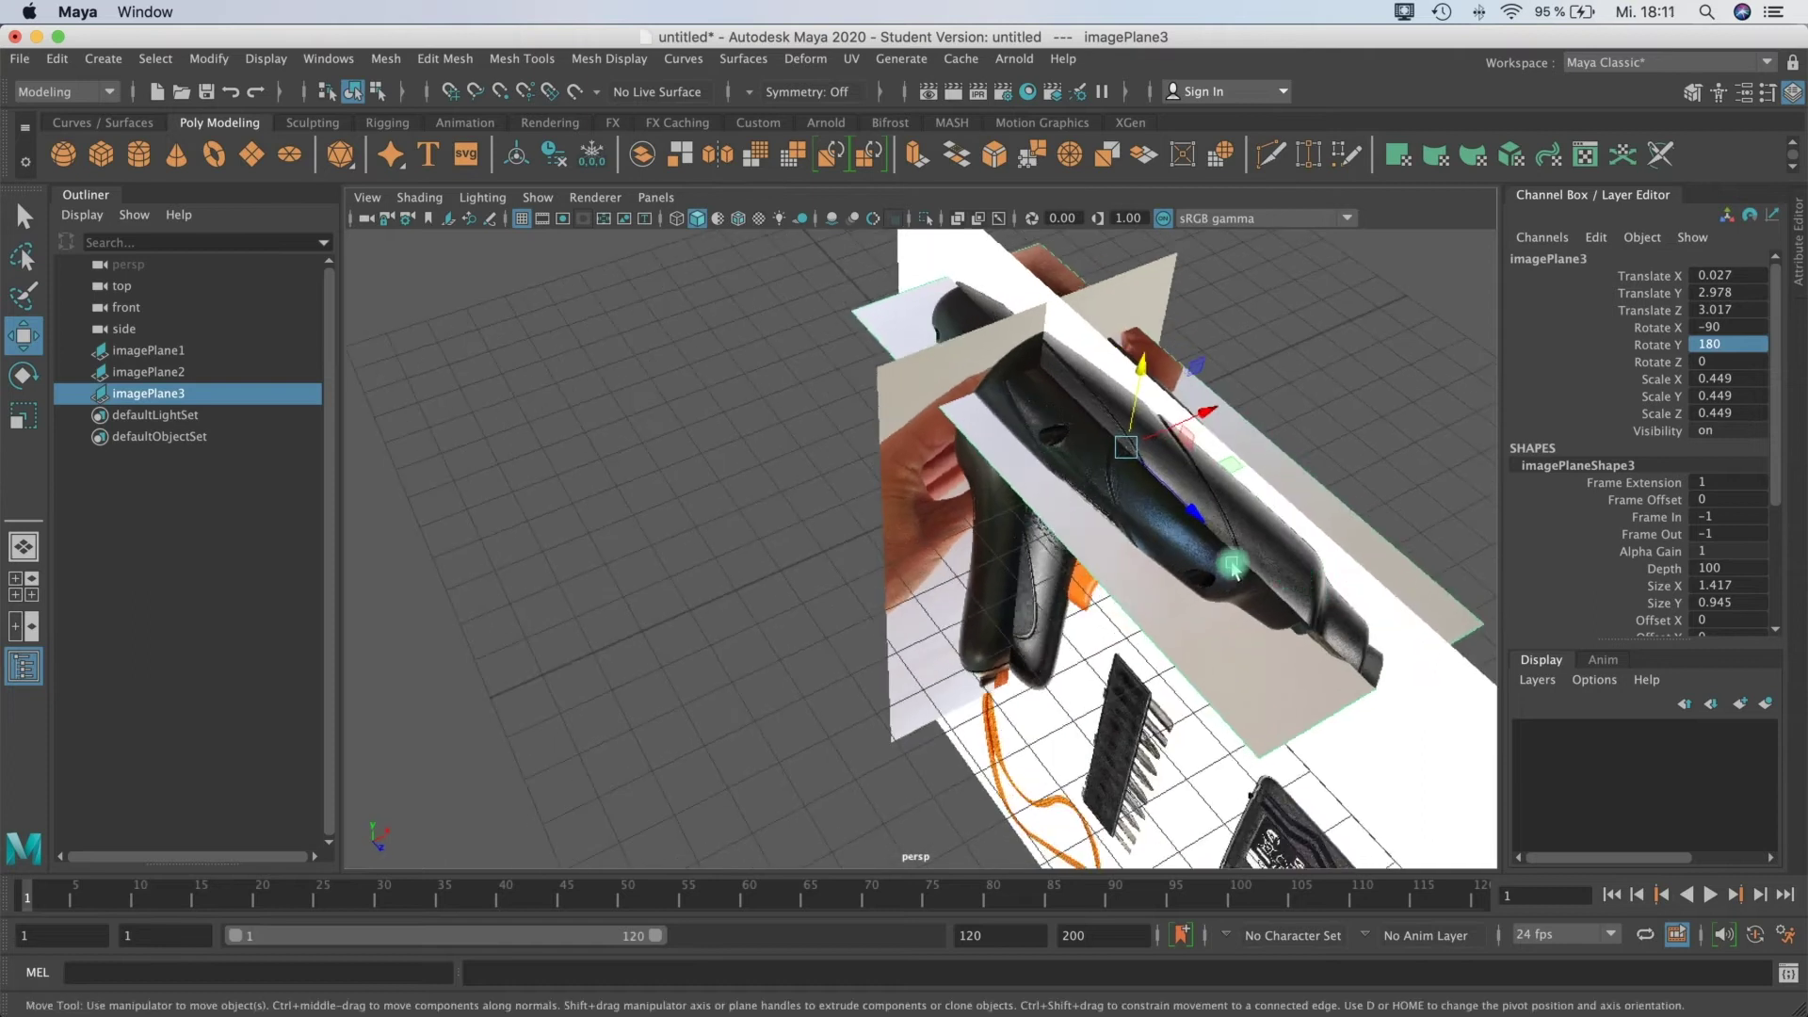
key(r)
drag(1132, 454, 1279, 517)
key(w)
alt+middle_drag(1185, 625, 1179, 616)
alt+right_drag(1180, 618, 1225, 650)
alt+drag(1171, 726, 737, 619)
key(r)
drag(796, 524, 859, 577)
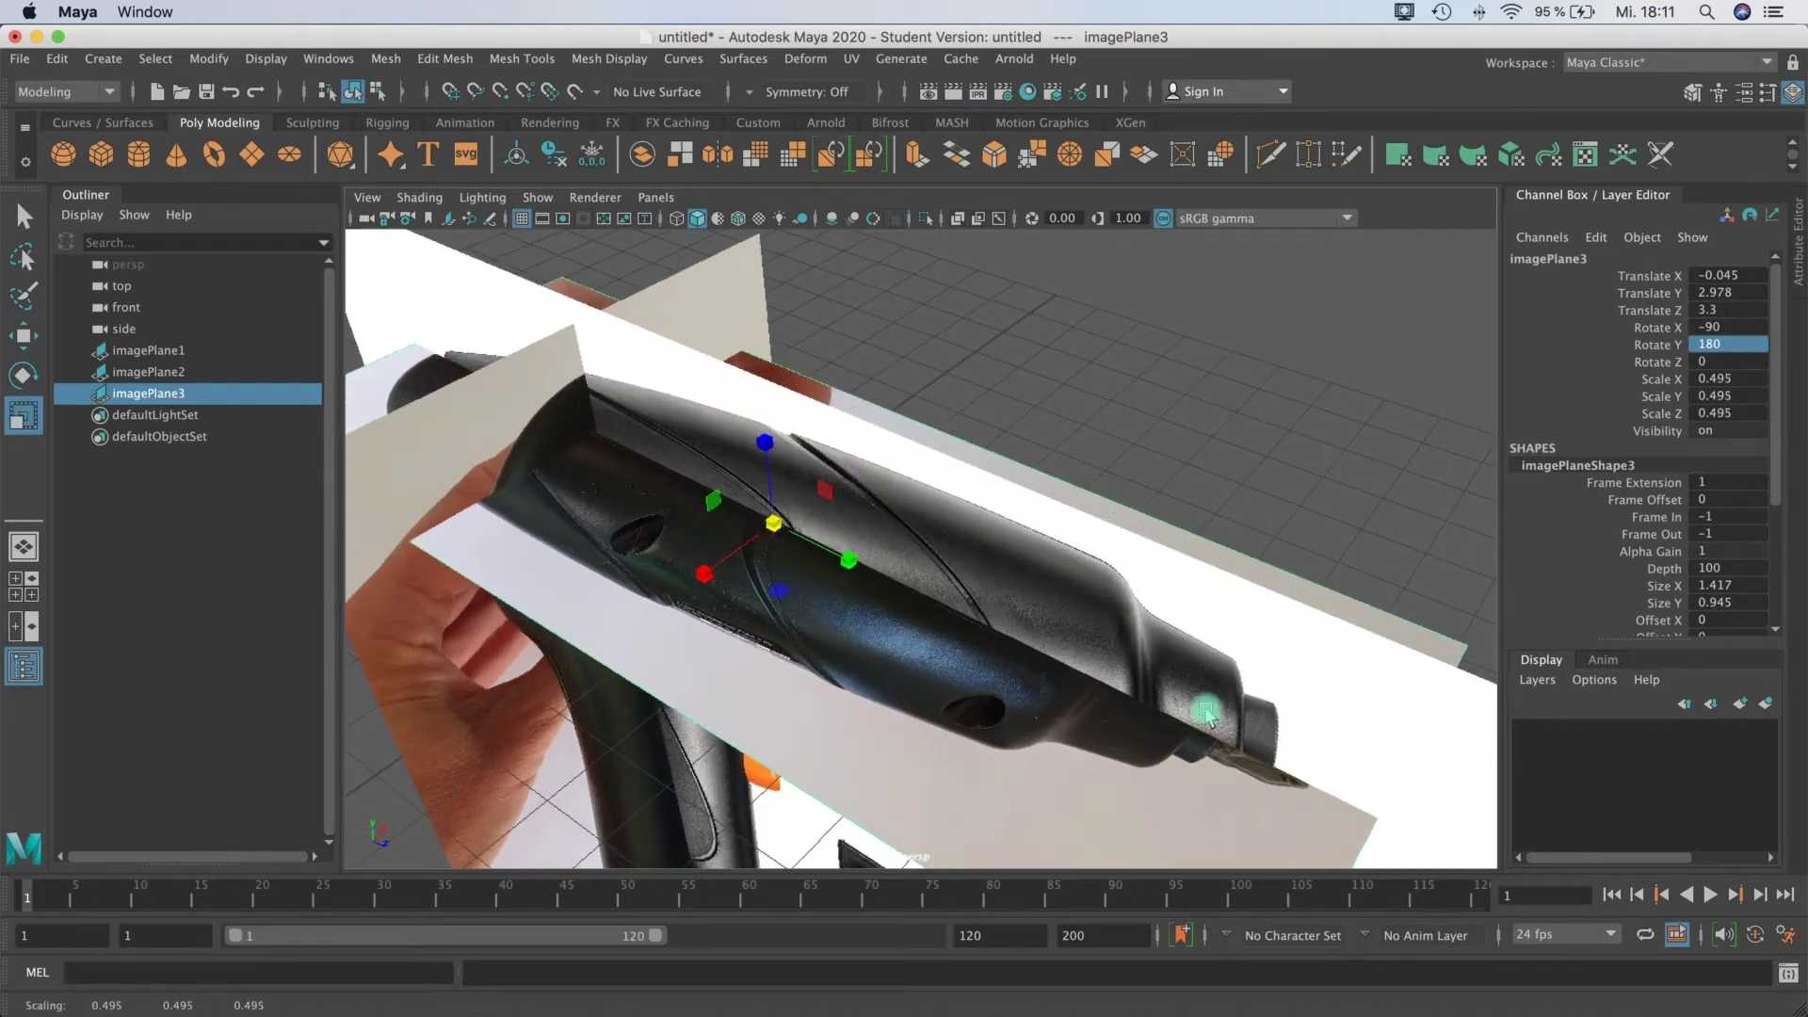
Step: Shift the top image plane forward to about Z 3.73 and scale it uniformly to about 0.507 to match the body's length
key(w)
drag(853, 568, 871, 565)
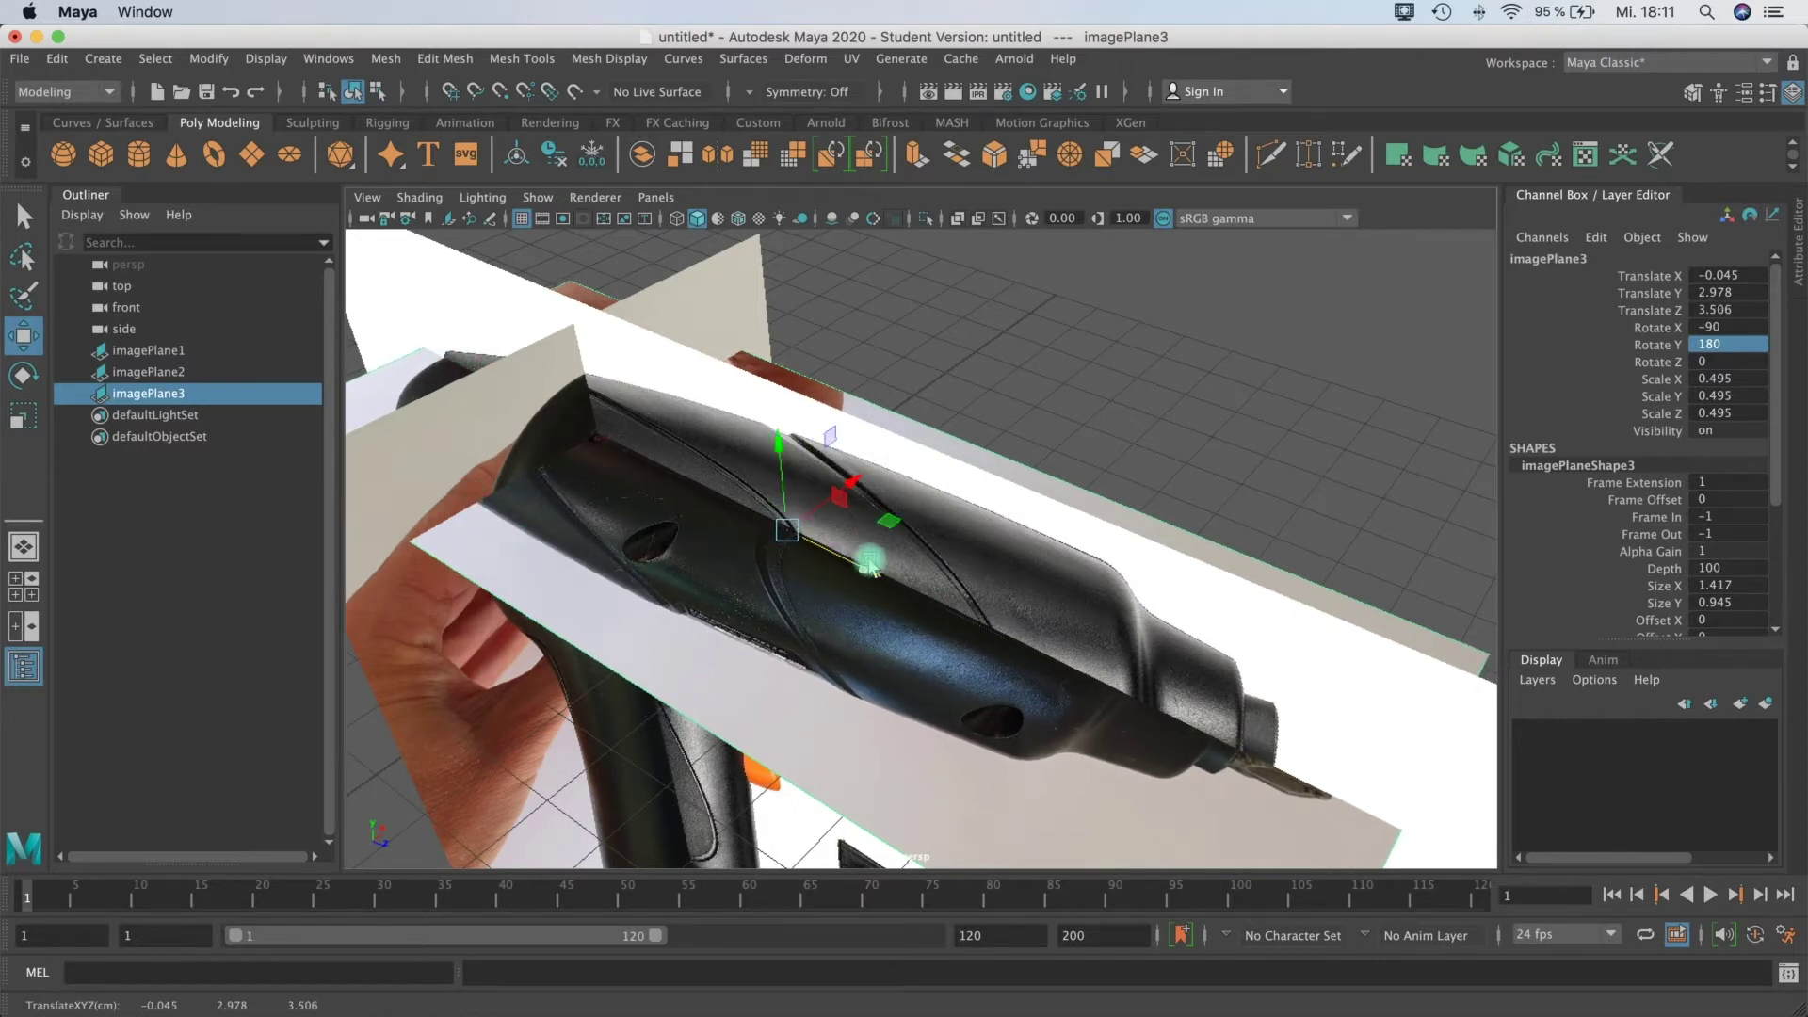
key(r)
drag(799, 538, 888, 580)
key(w)
mouse_move(940, 655)
alt+mouse_down()
mouse_move(941, 678)
mouse_move(941, 659)
alt+mouse_up()
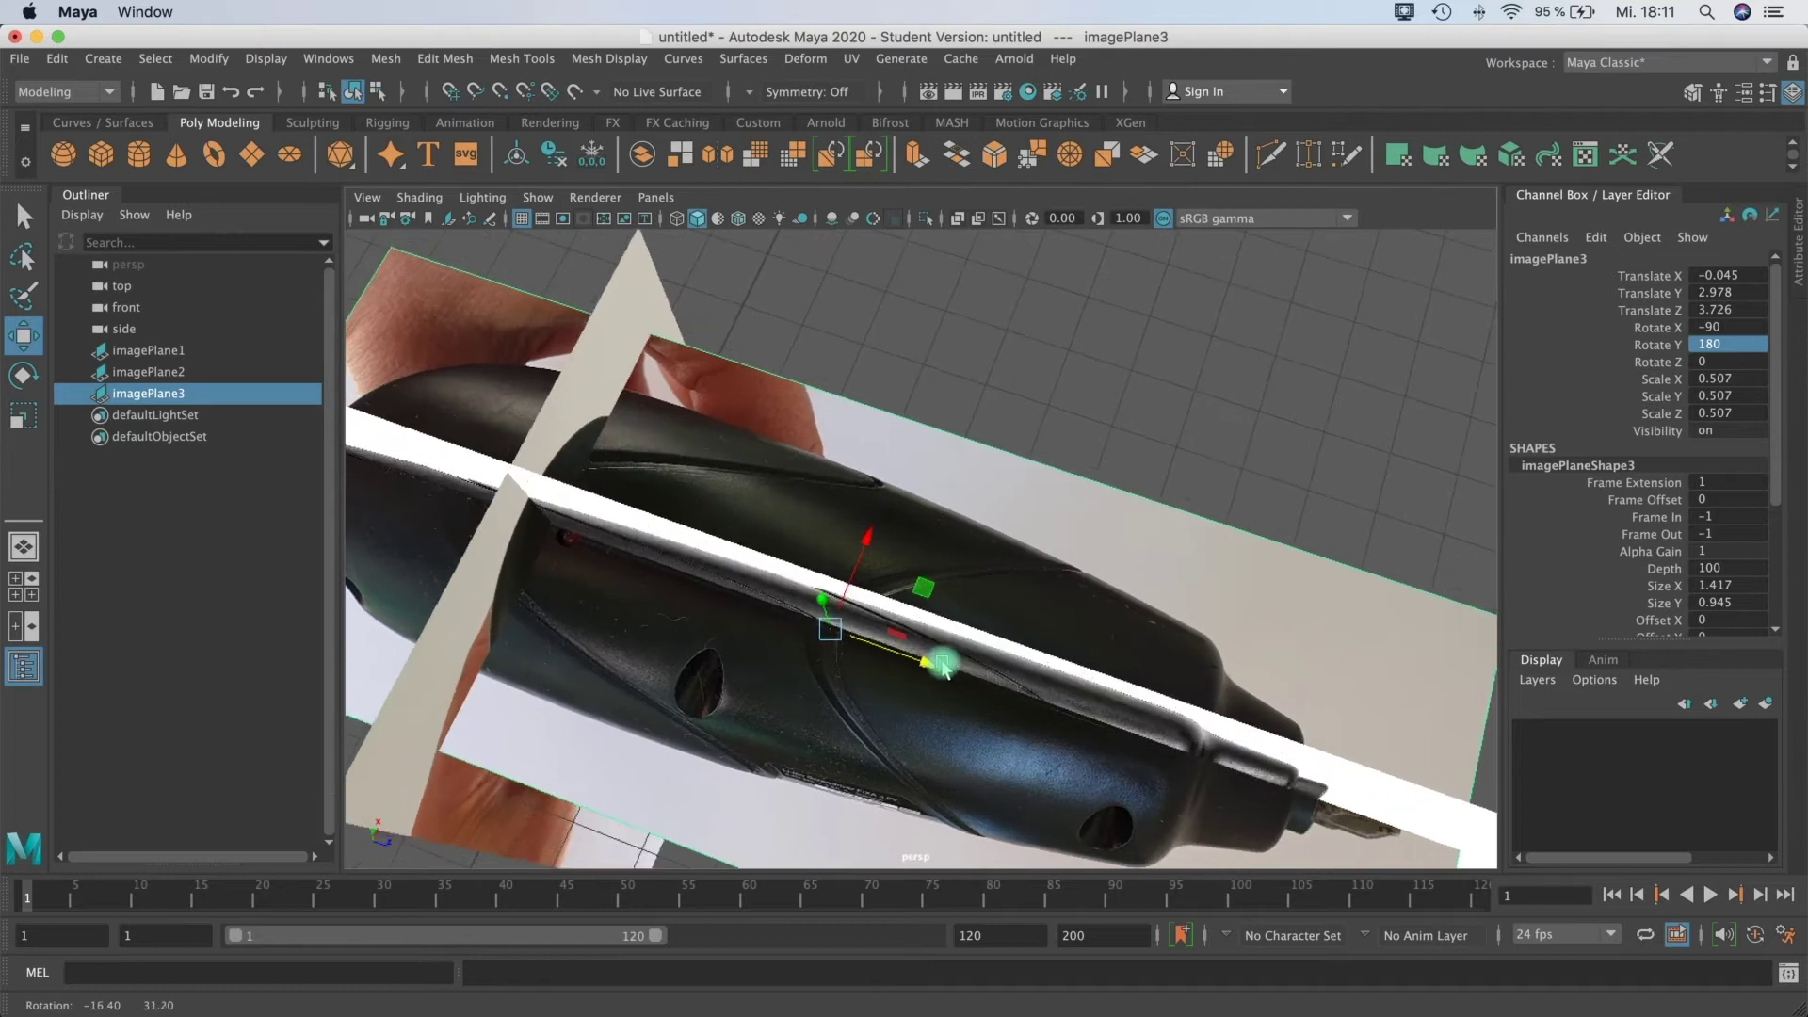
Step: Fine-tune the top image plane's position to about Y 2.85 and Z 3.68, and check its alignment with the other photos from several angles
alt+right_drag(810, 635, 813, 535)
alt+drag(814, 537, 955, 538)
mouse_move(868, 415)
mouse_down()
mouse_move(868, 382)
mouse_move(870, 421)
mouse_up()
alt+drag(1077, 493, 763, 496)
alt+drag(987, 555, 640, 640)
alt+right_drag(960, 549, 805, 555)
alt+drag(807, 563, 923, 560)
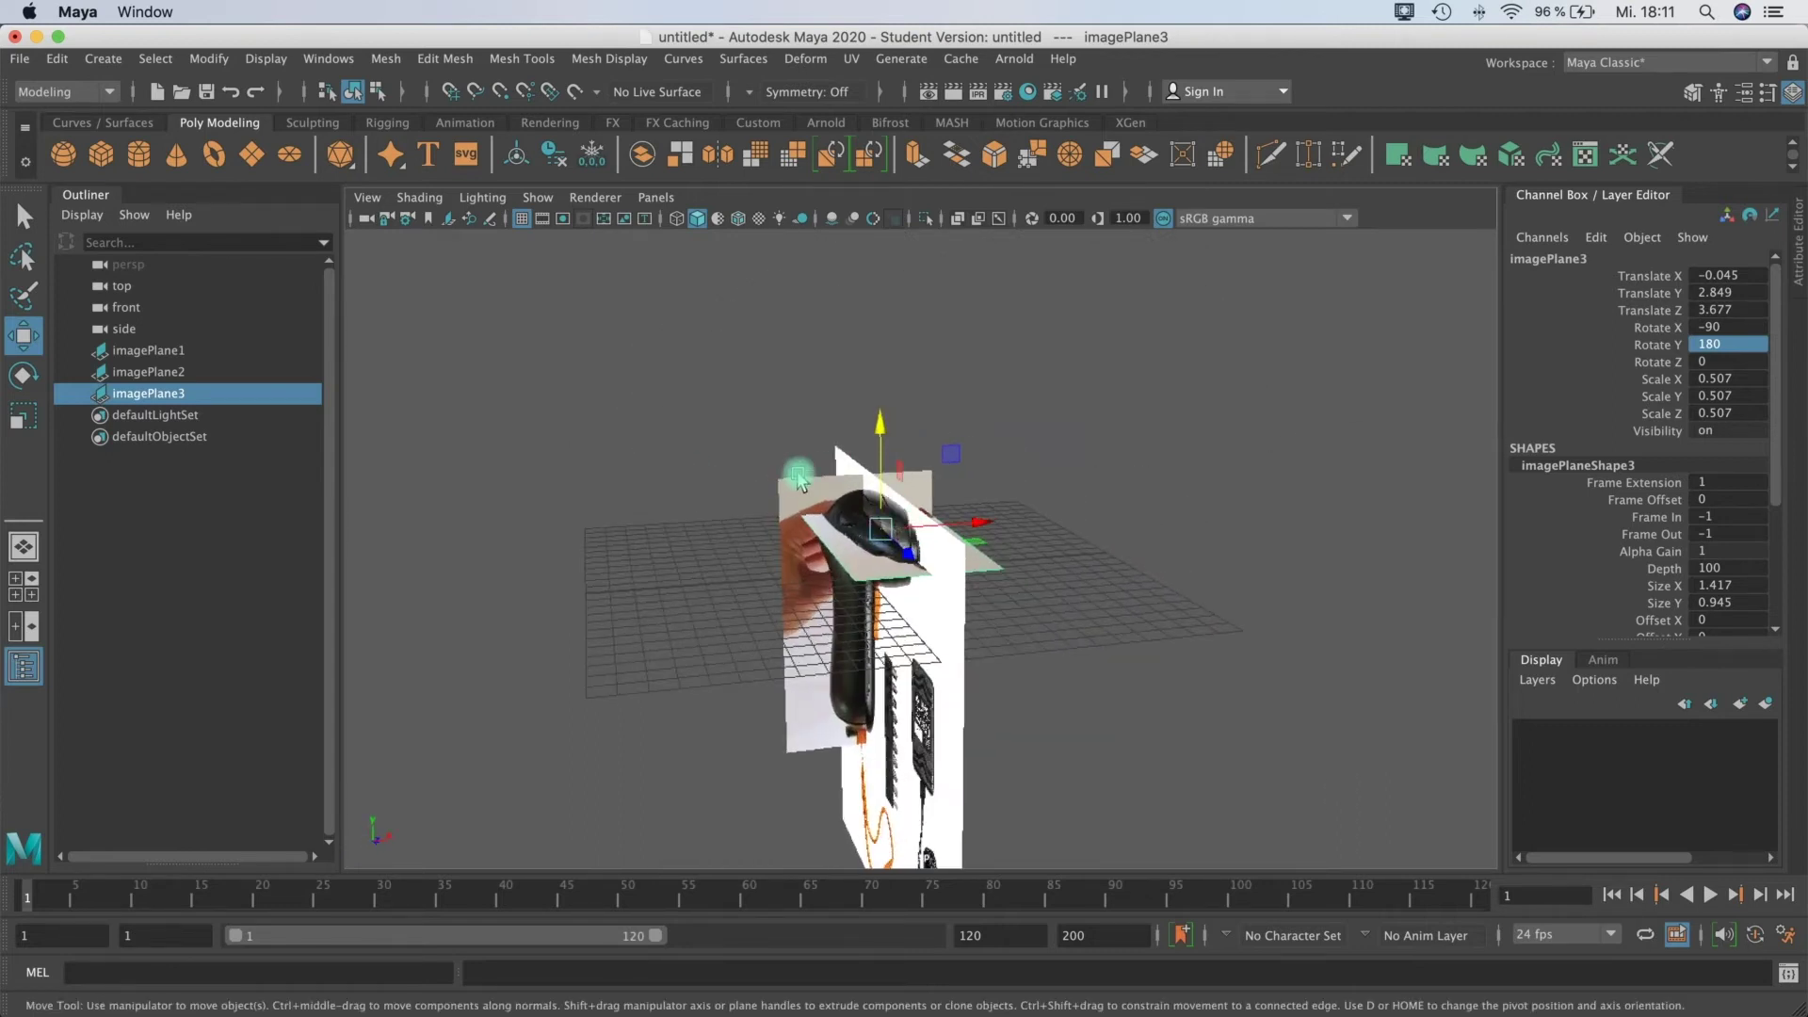
Step: Move the back image plane backward along Z, well away from the other reference photos
alt+drag(798, 480, 772, 563)
click(772, 563)
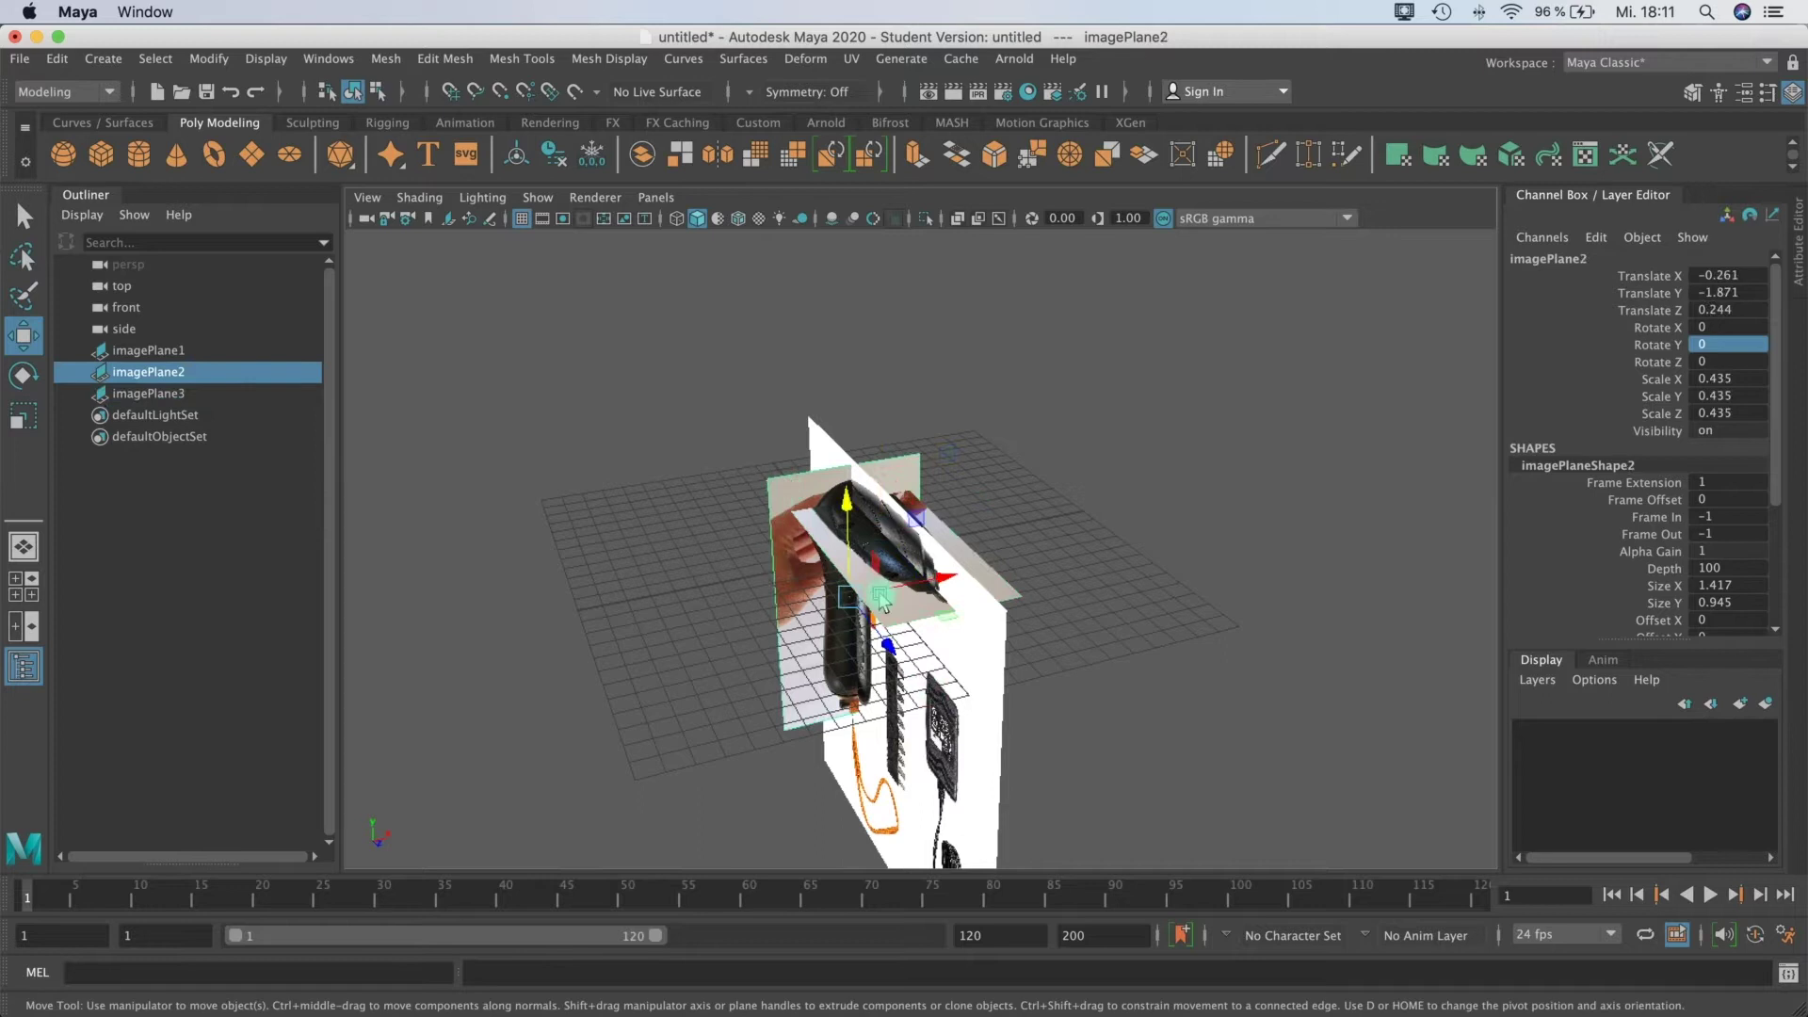
drag(889, 648, 750, 464)
Step: Raise the top image plane to about Y 12.28, high above the grid
click(970, 544)
drag(968, 524, 1322, 421)
key(z)
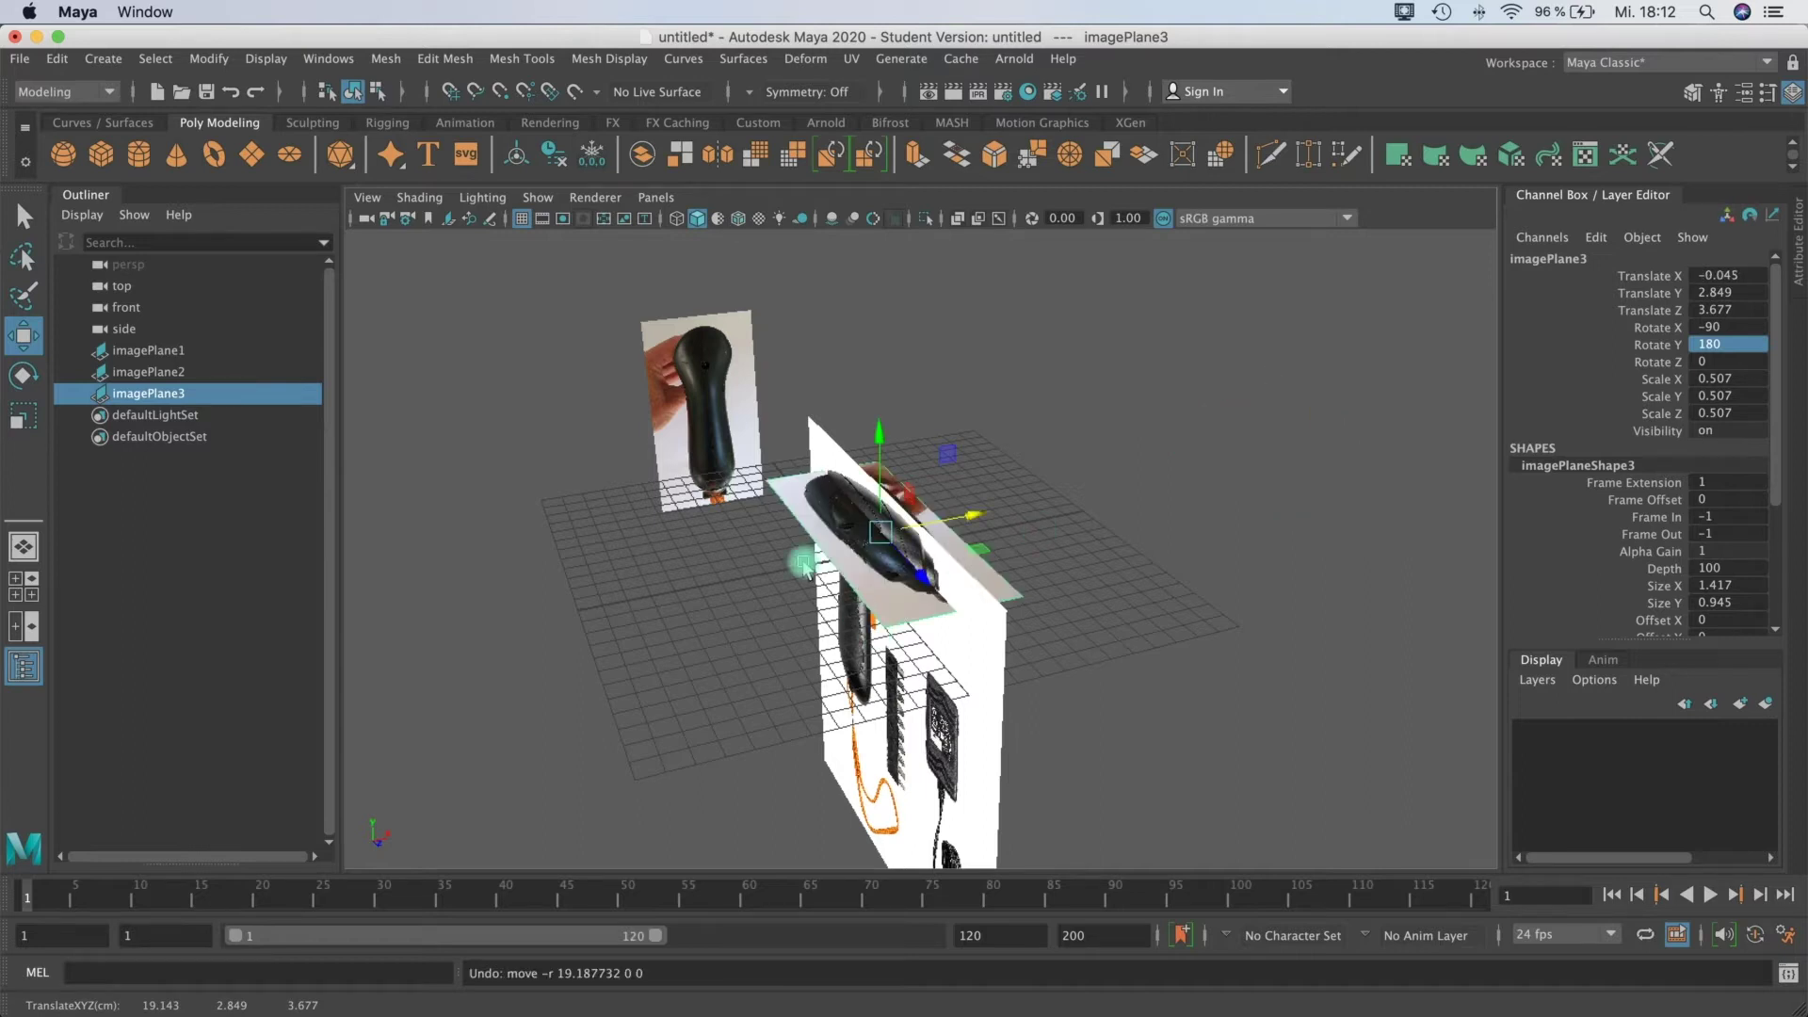
drag(890, 435, 921, 193)
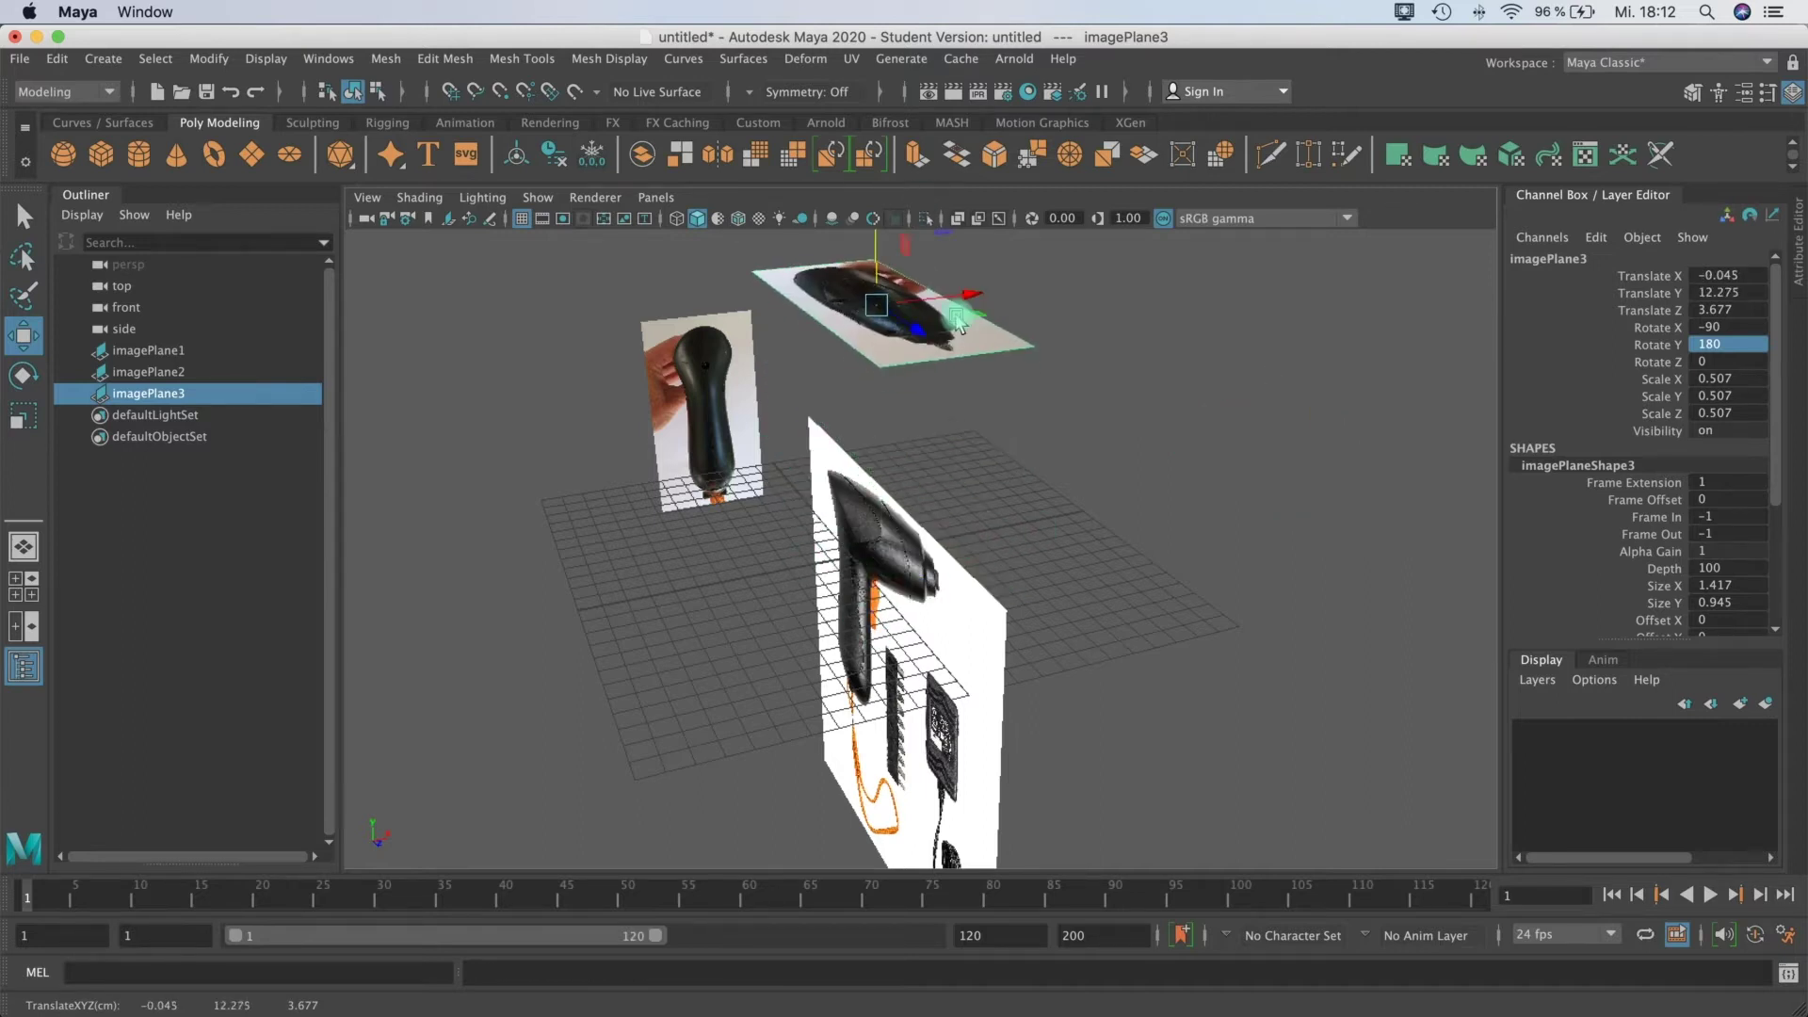
Step: Move the side image plane sideways to about X 15.36, clear of the modelling area
click(899, 512)
drag(976, 692, 1253, 607)
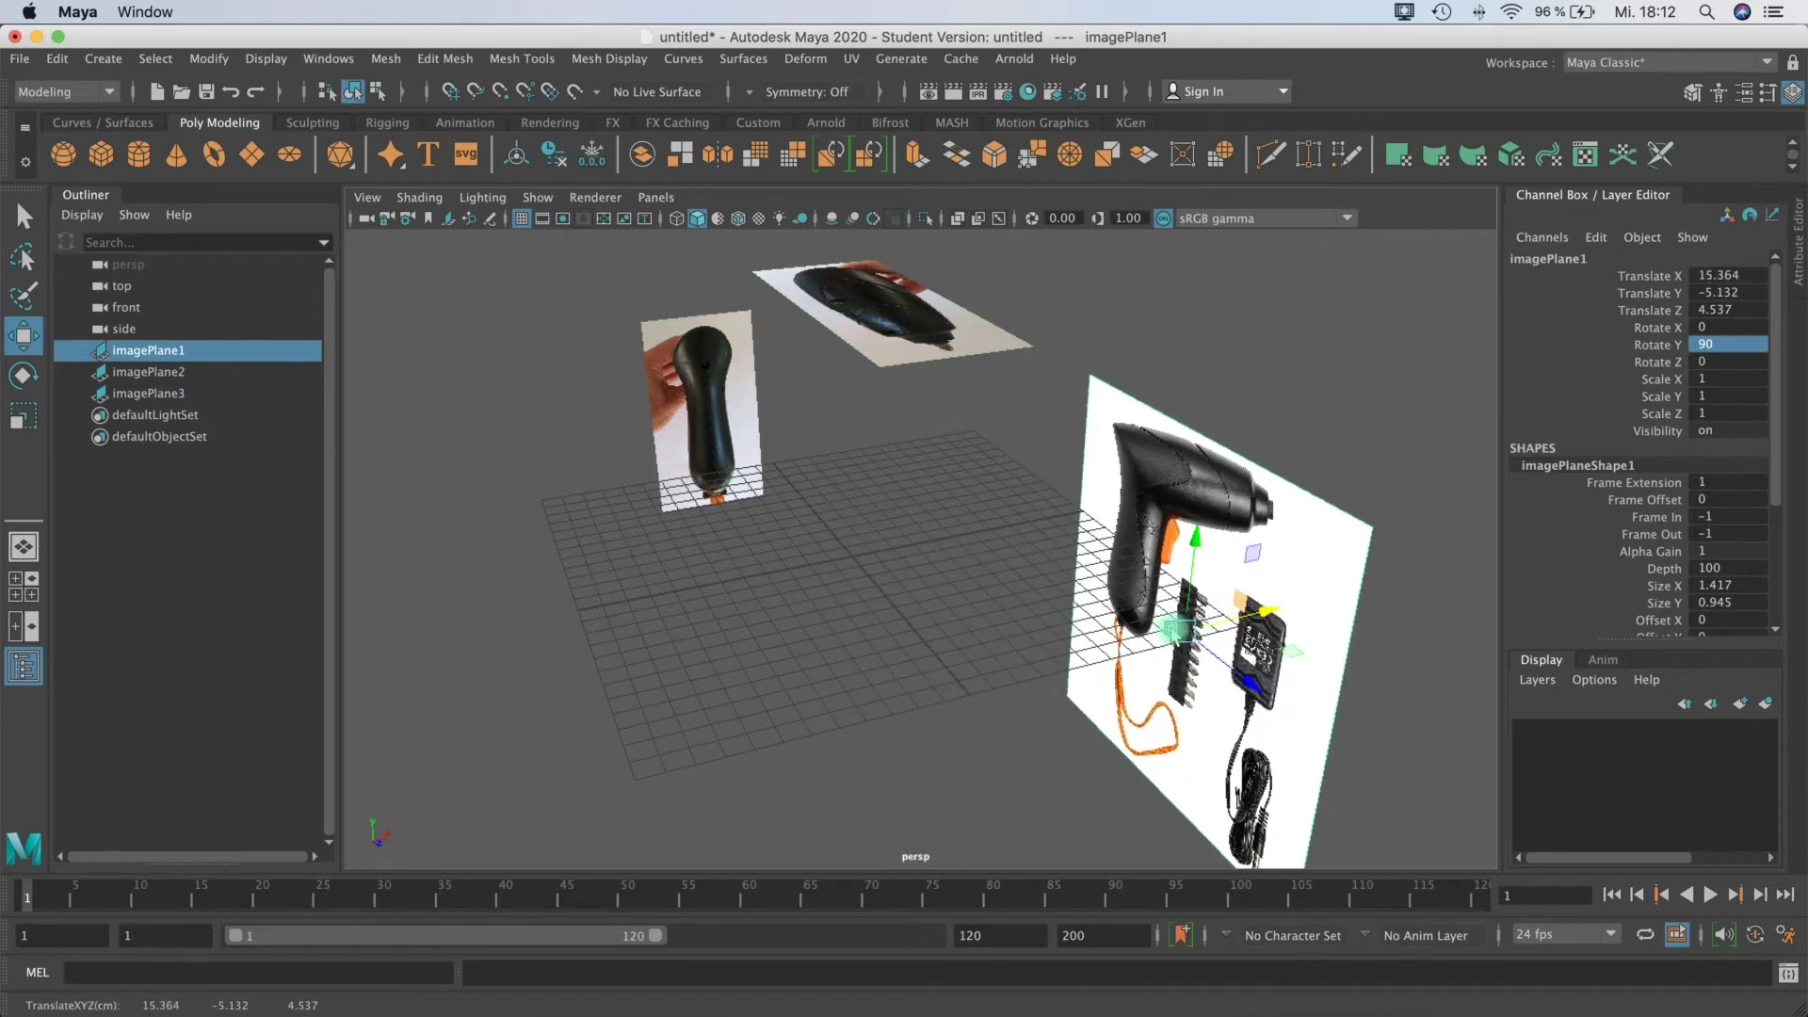
alt+drag(980, 537, 694, 464)
Step: Save the scene as screwdriver1 in Maya Binary format in the project's scenes folder
click(20, 60)
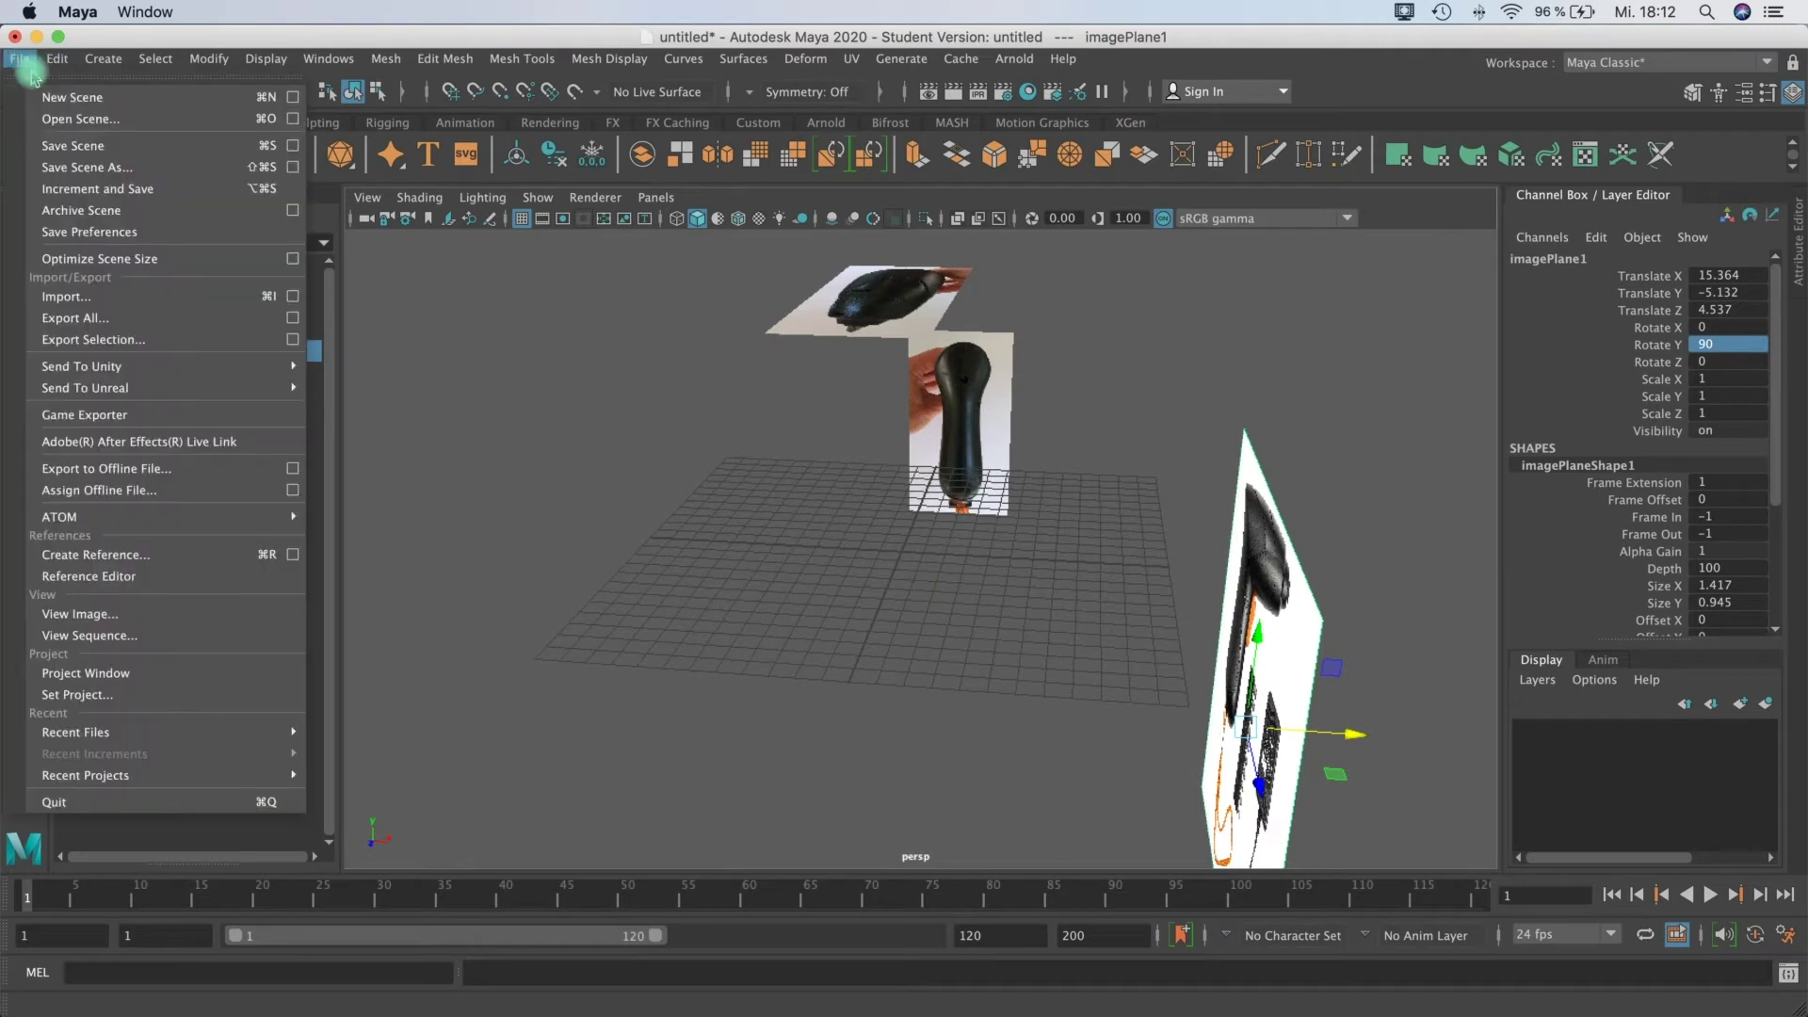
click(60, 147)
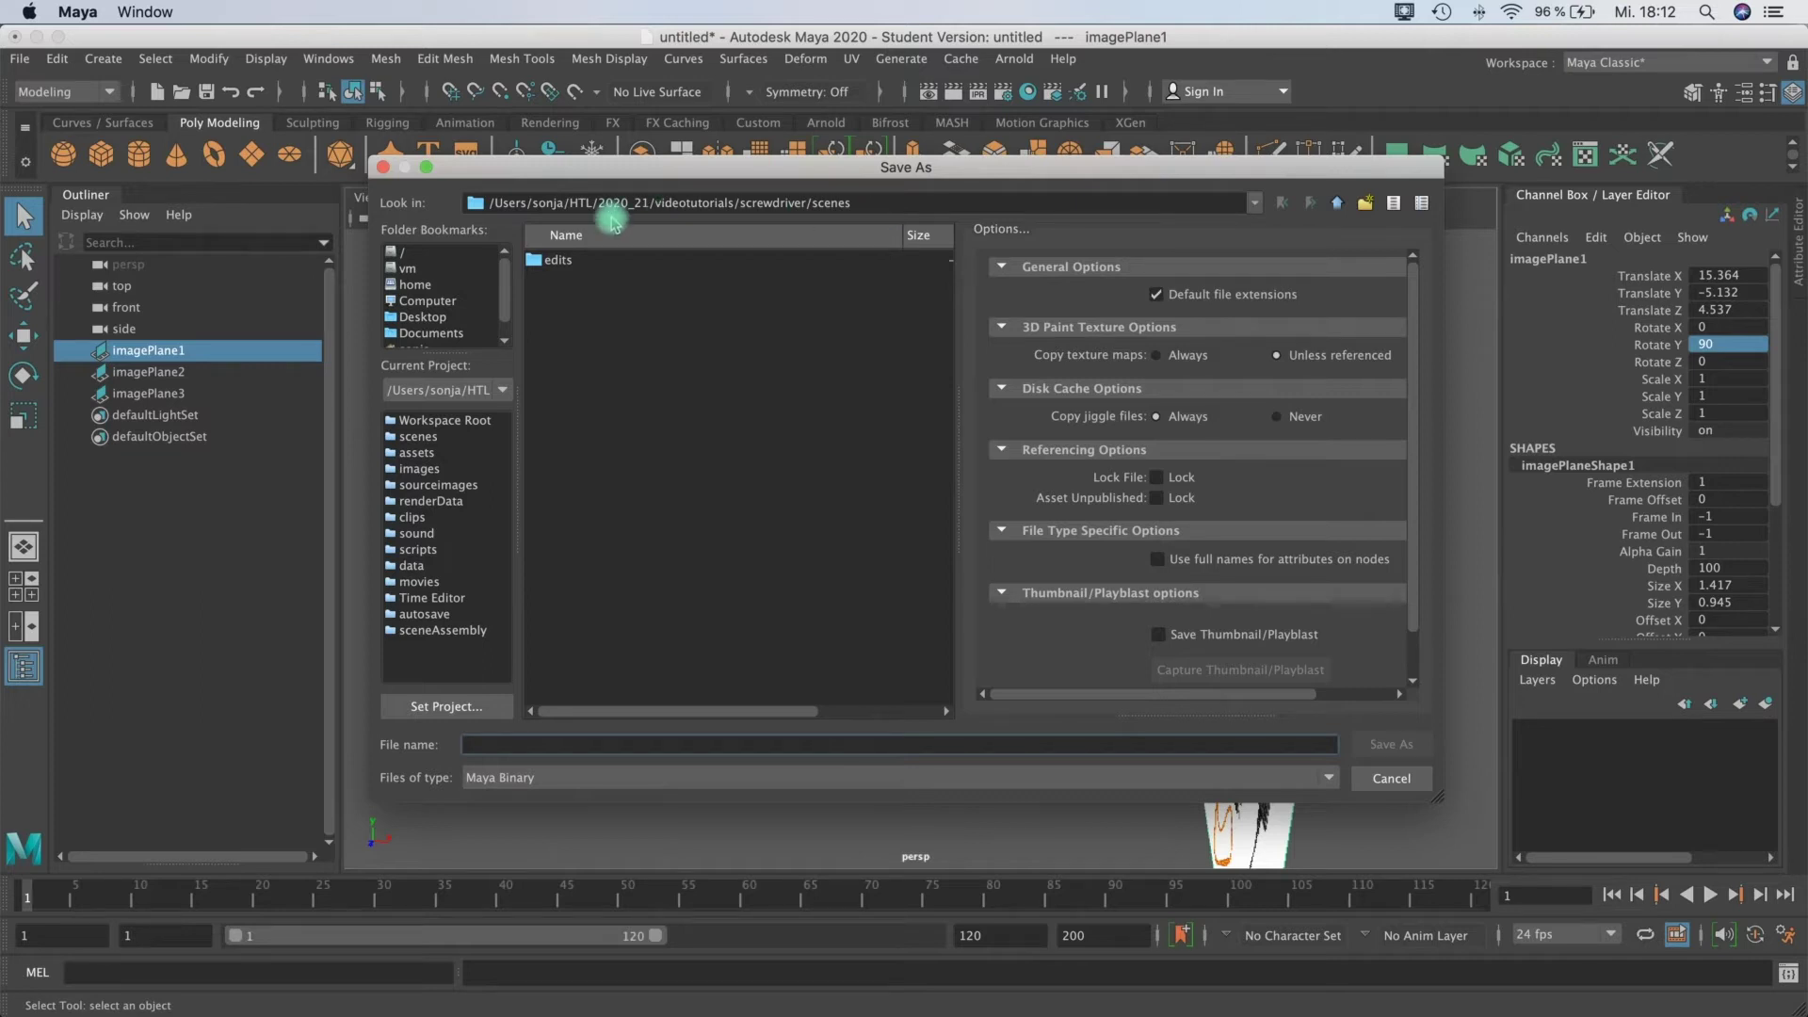
drag(750, 203, 926, 185)
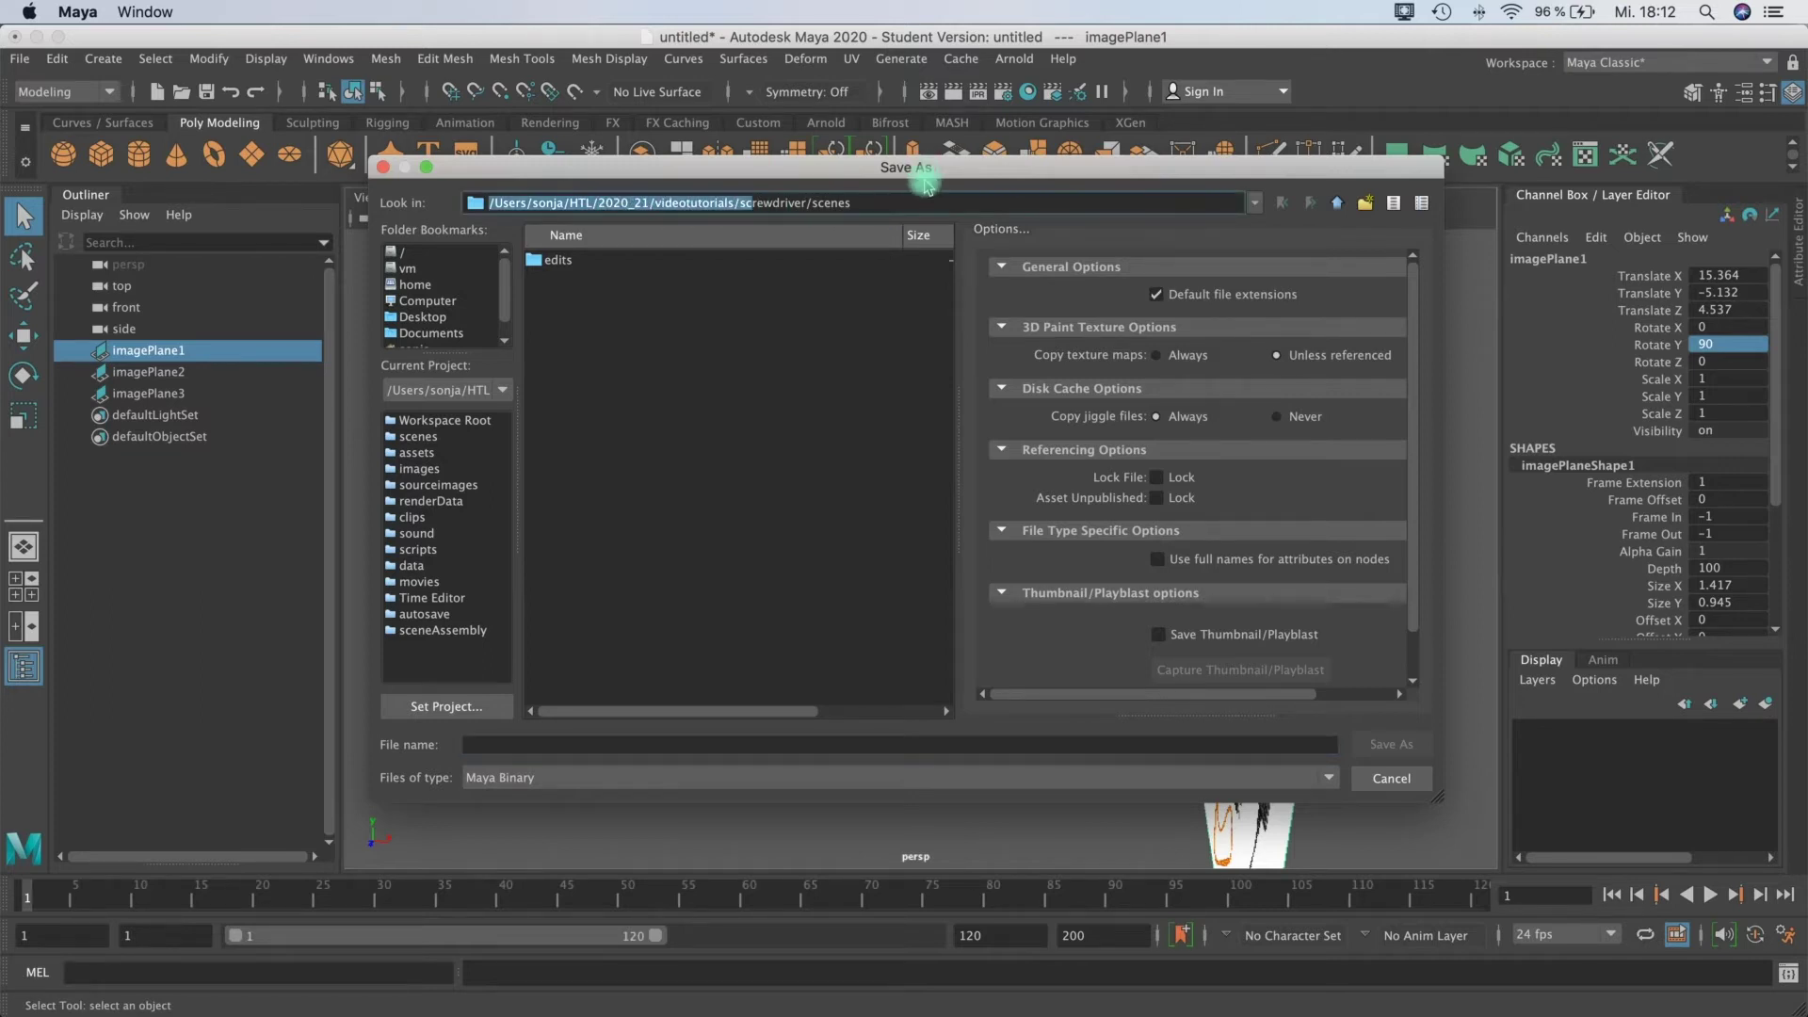
click(471, 744)
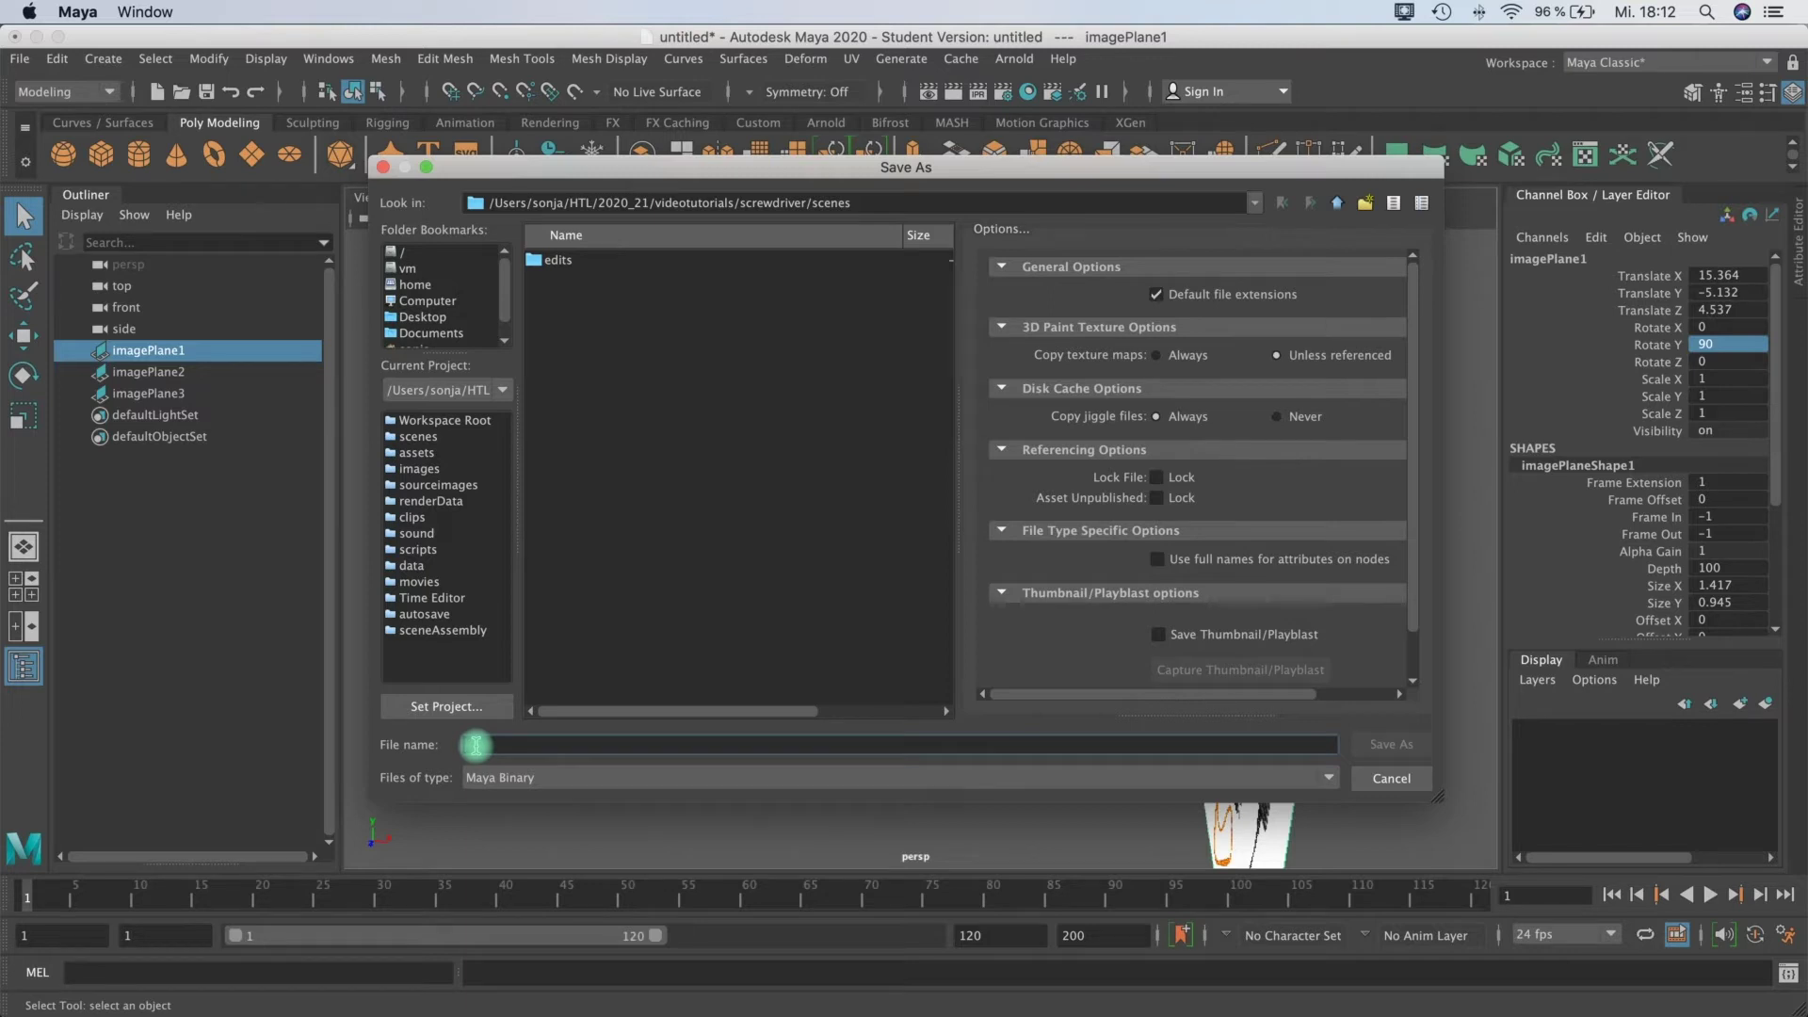
text(s)
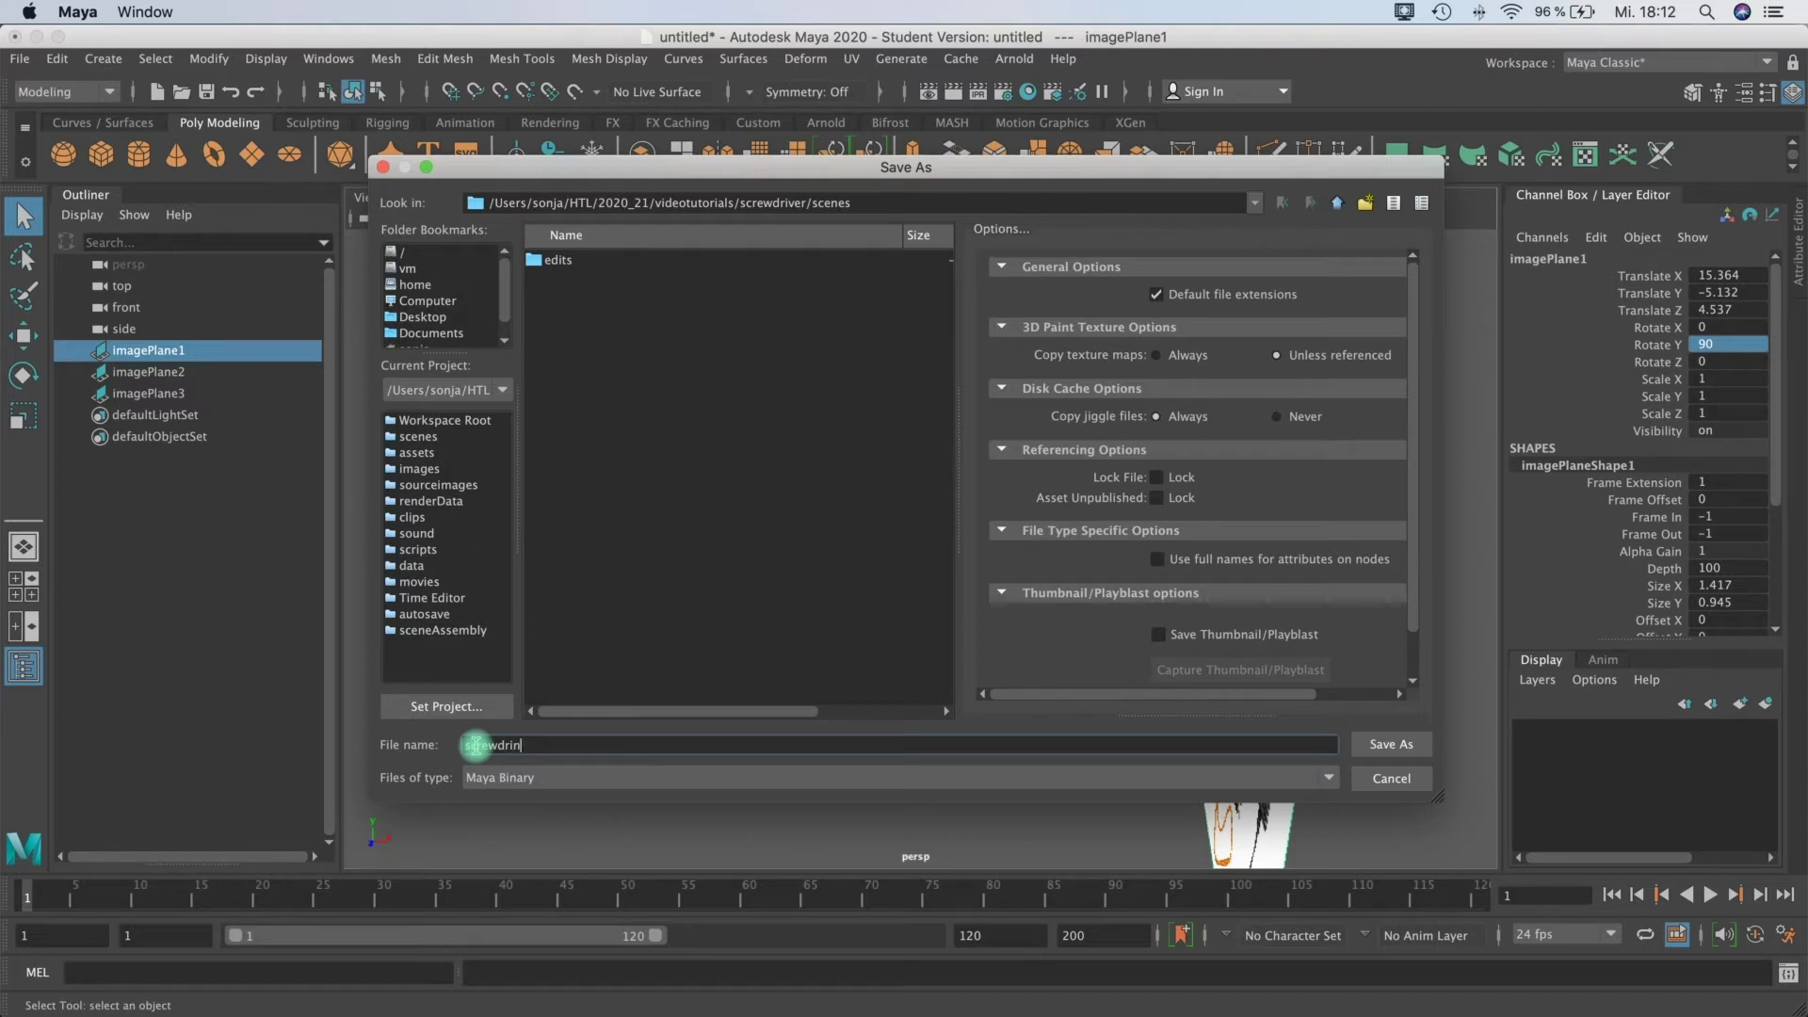
text(crewdriver1)
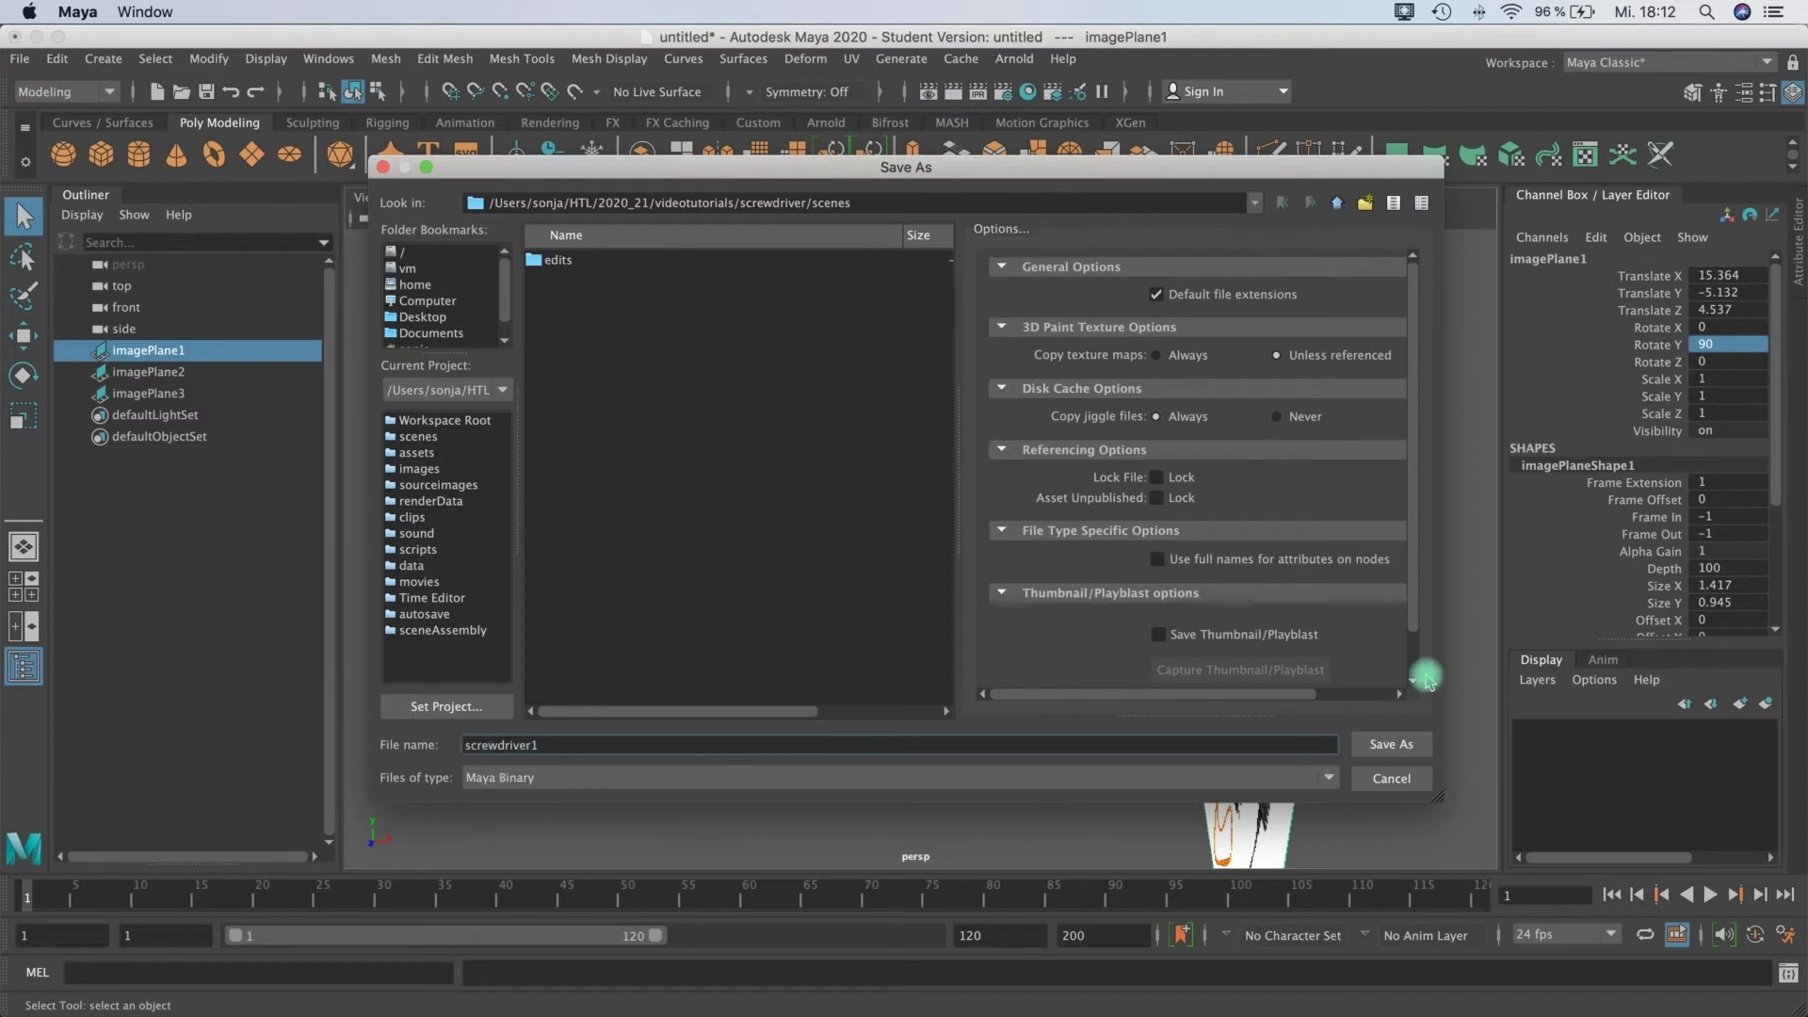
click(1386, 747)
Step: Create a polygon cylinder at the origin and set its axis subdivisions to 12
click(859, 585)
key(w)
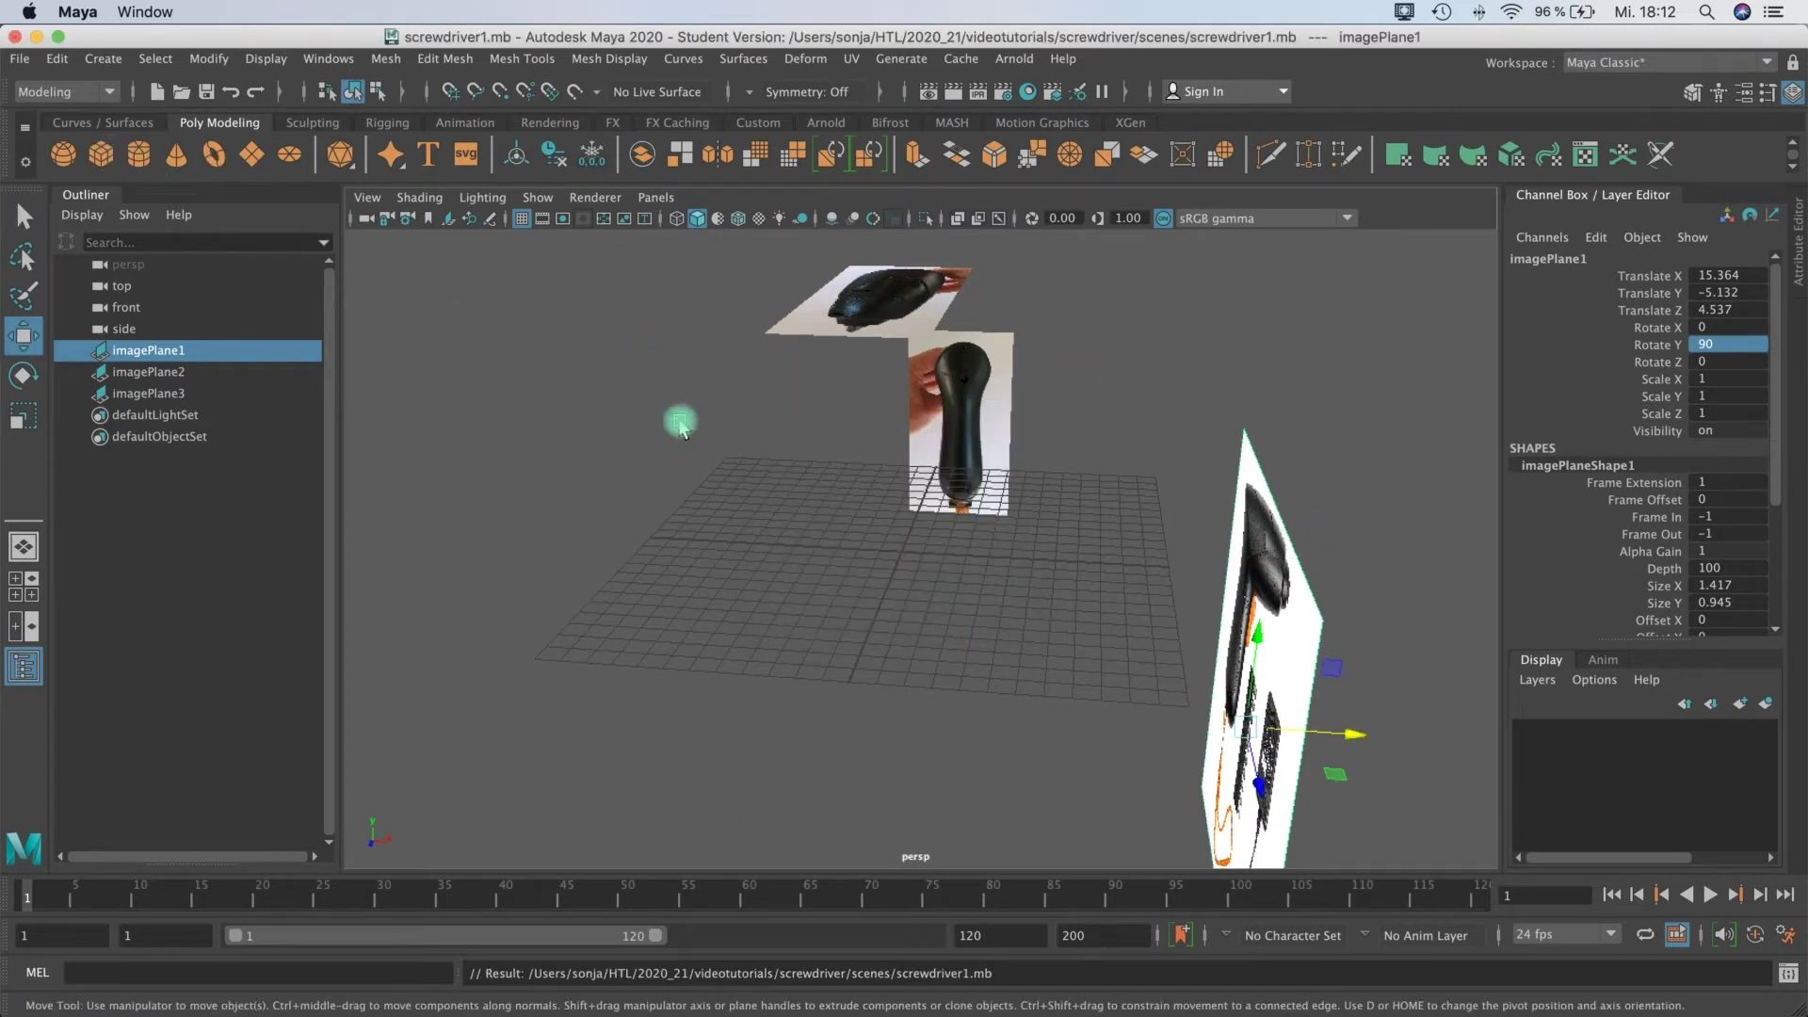
click(141, 155)
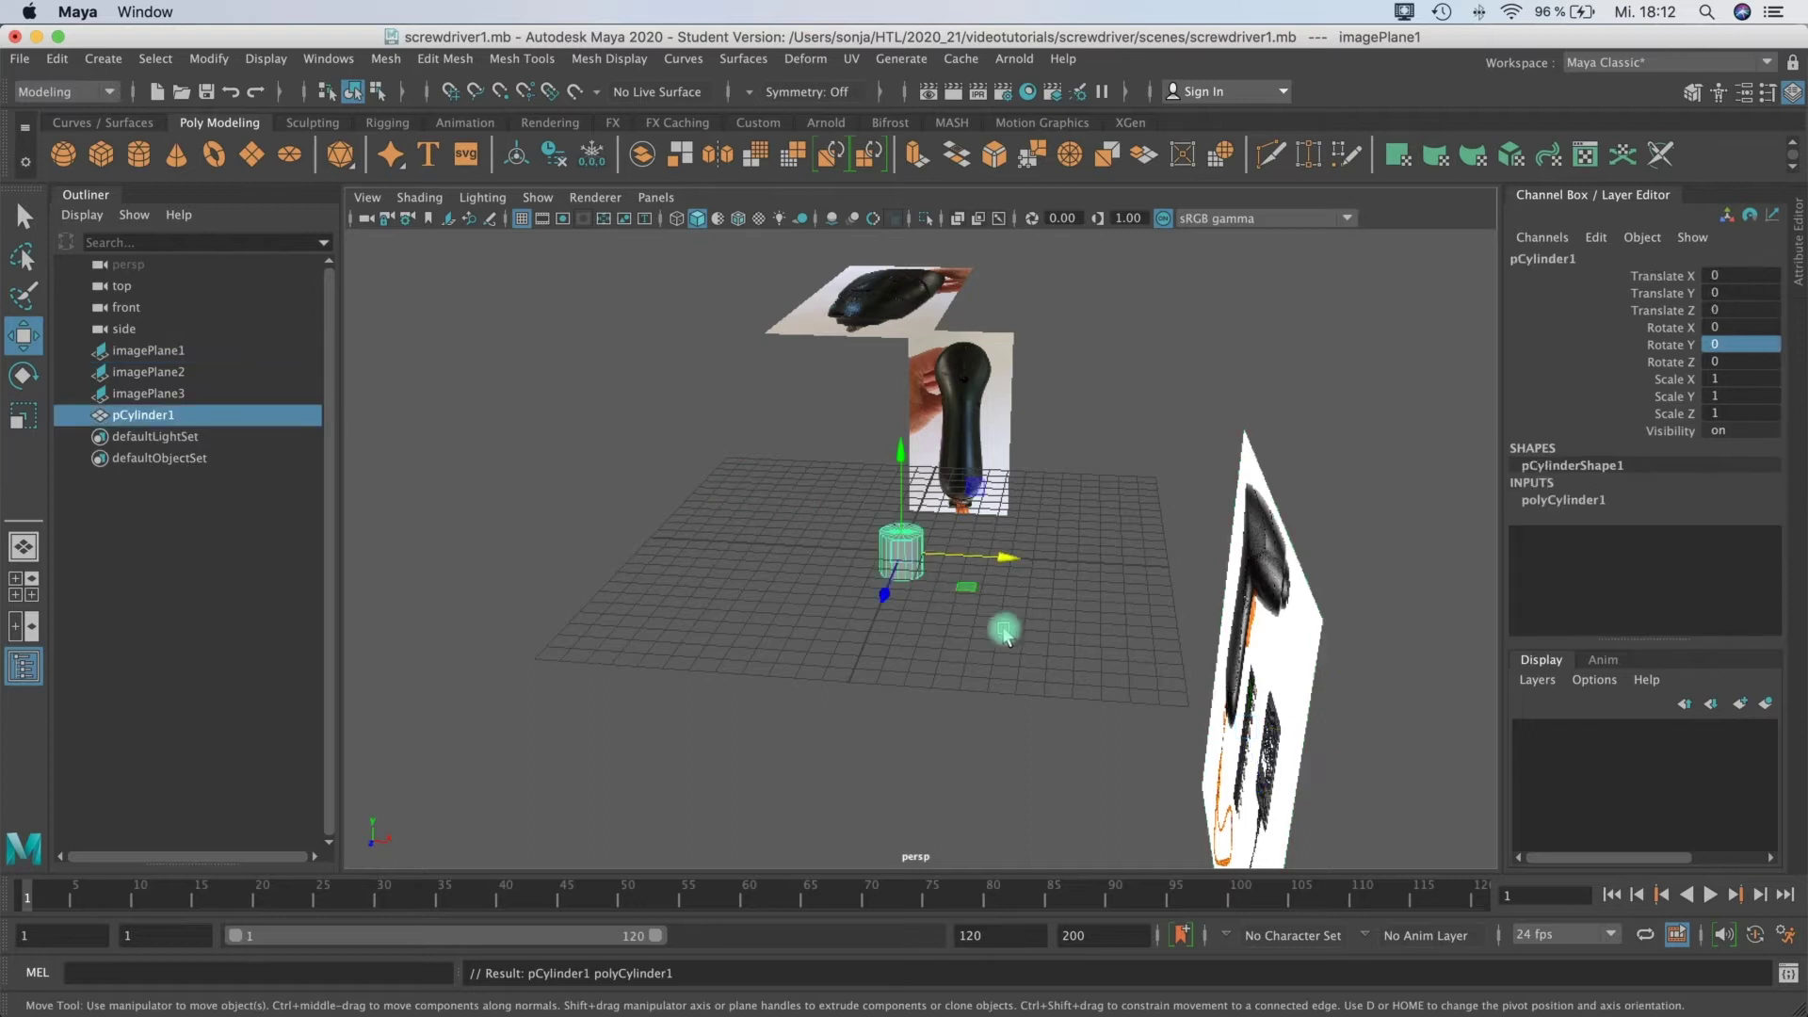
alt+drag(941, 595, 884, 568)
click(1549, 501)
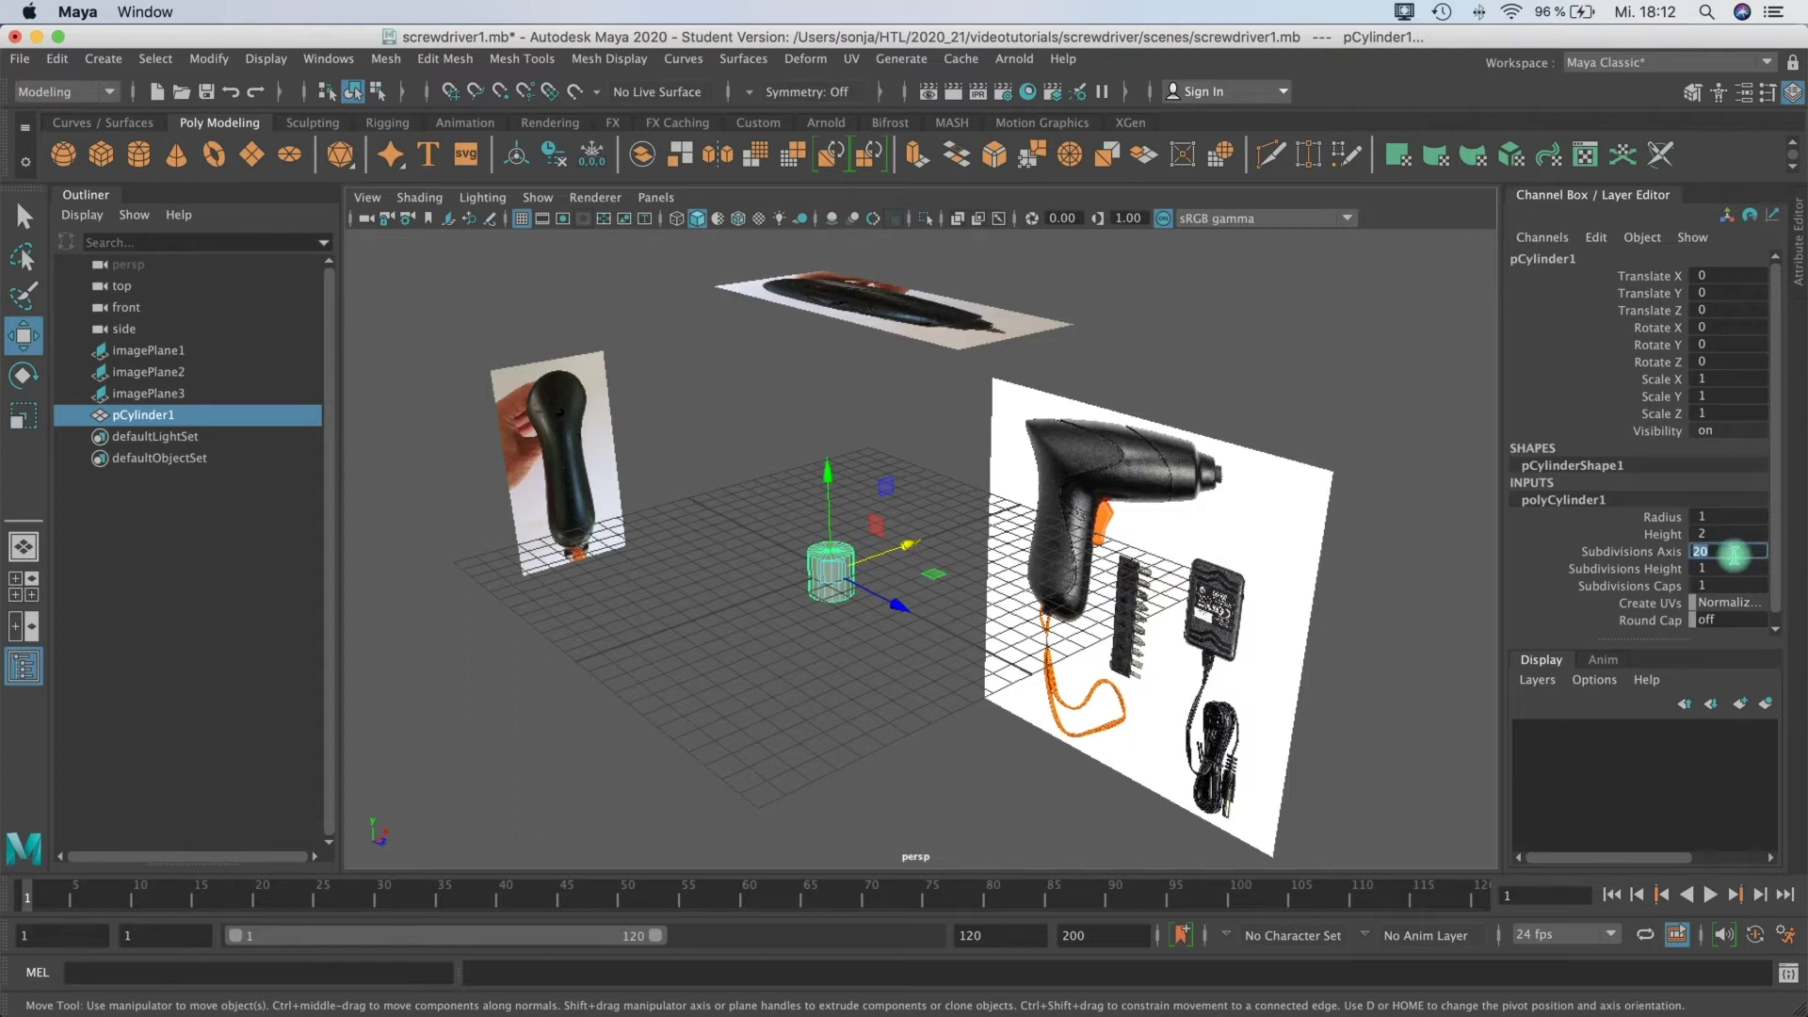
click(1733, 556)
text(12)
key(Return)
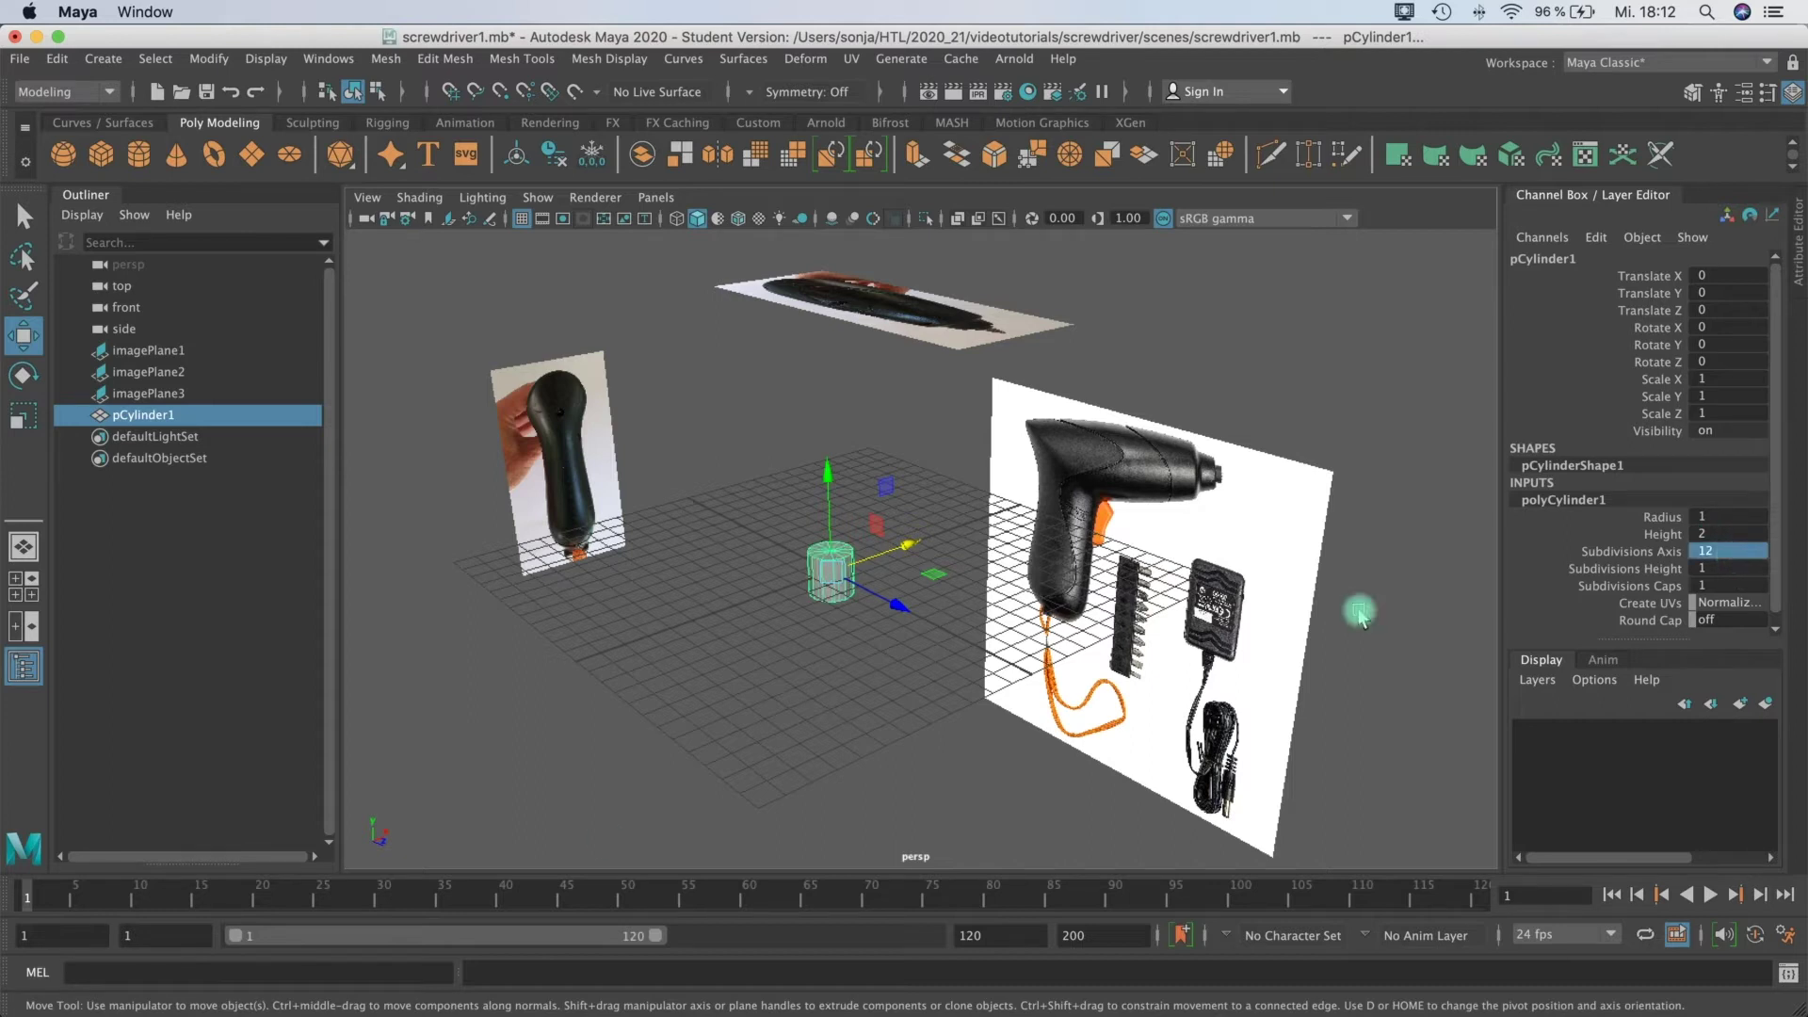
Step: Rotate the cylinder 90 degrees about X and scale it uniformly to about 3.1
key(e)
drag(856, 513, 876, 659)
double_click(1733, 327)
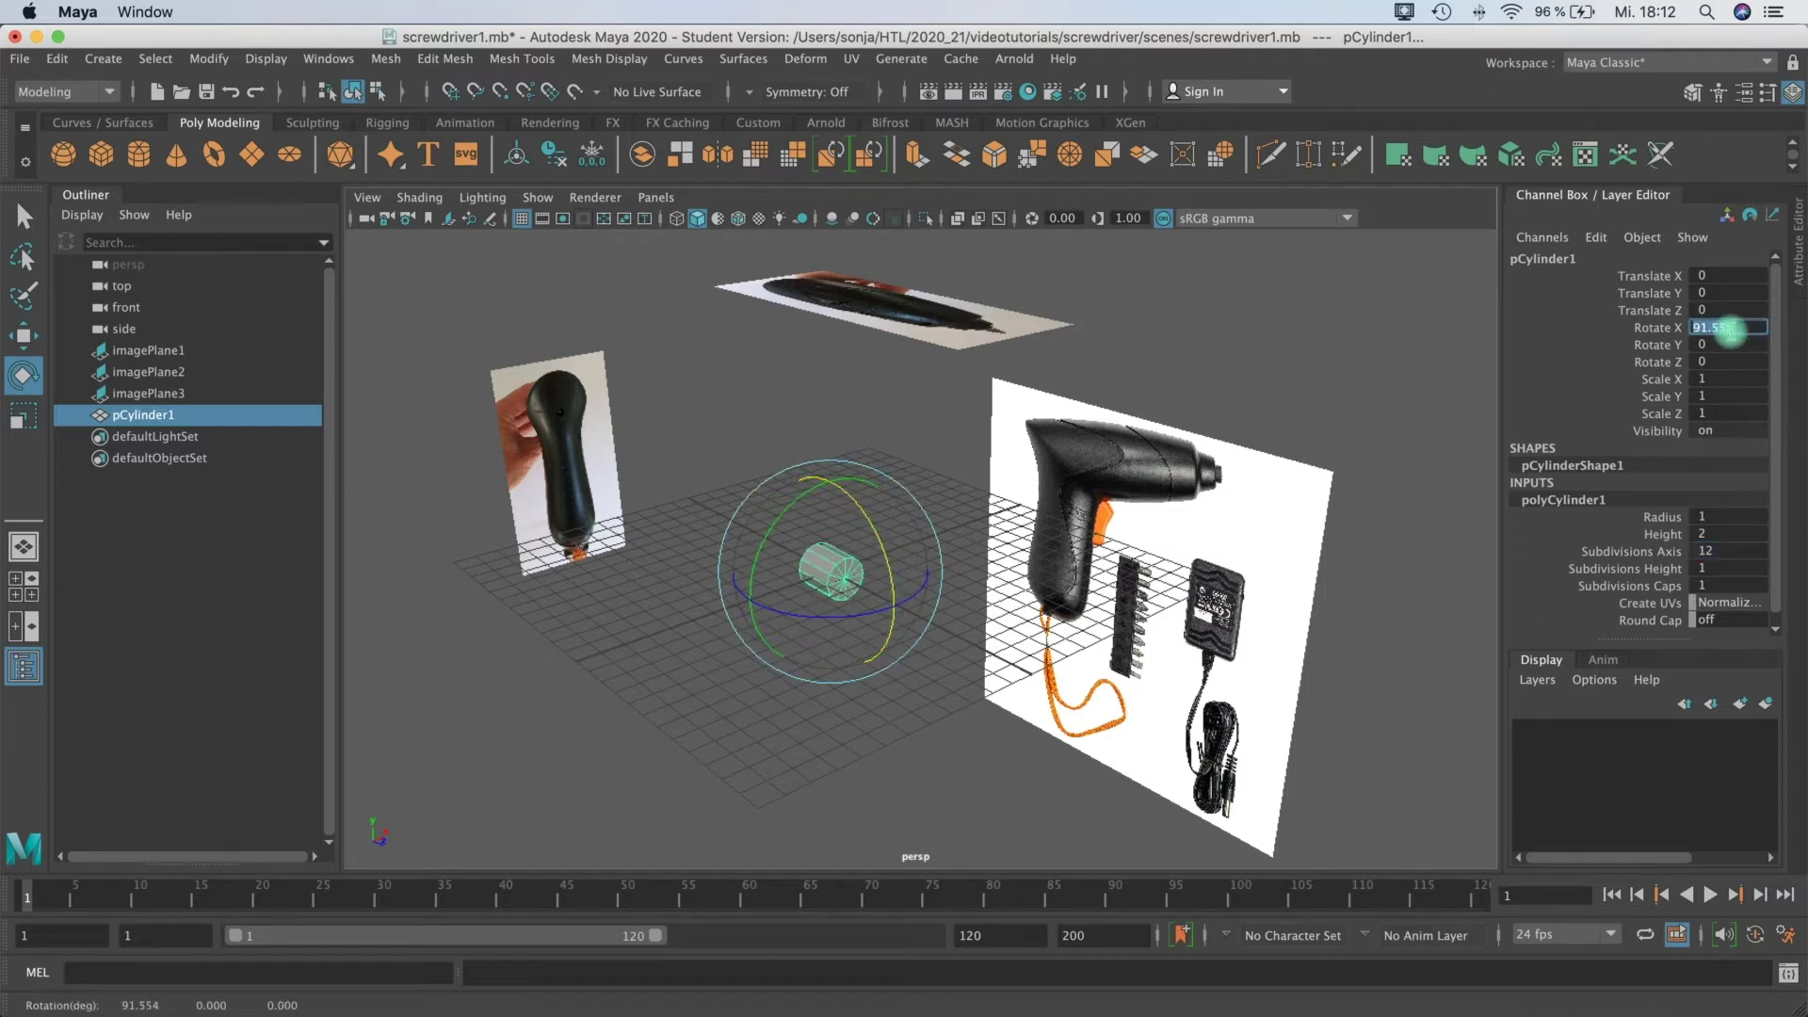
key(r)
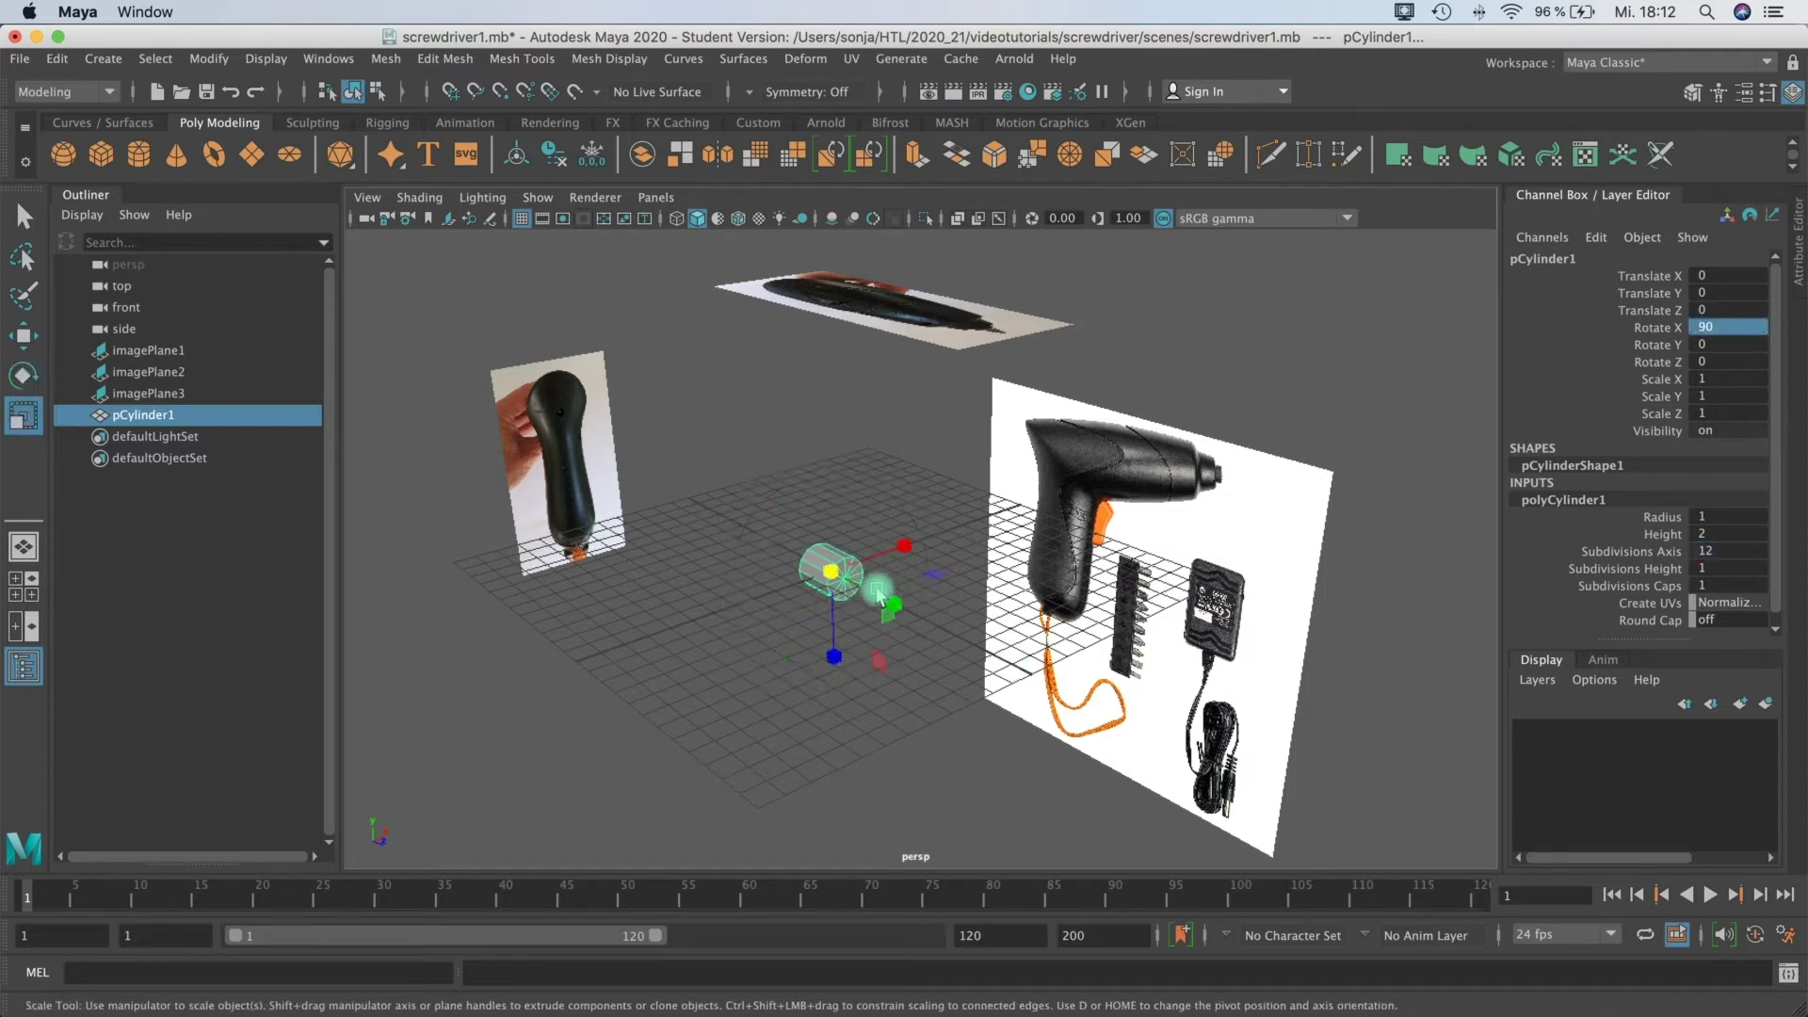
drag(836, 579, 899, 570)
scroll(838, 565, up, 5)
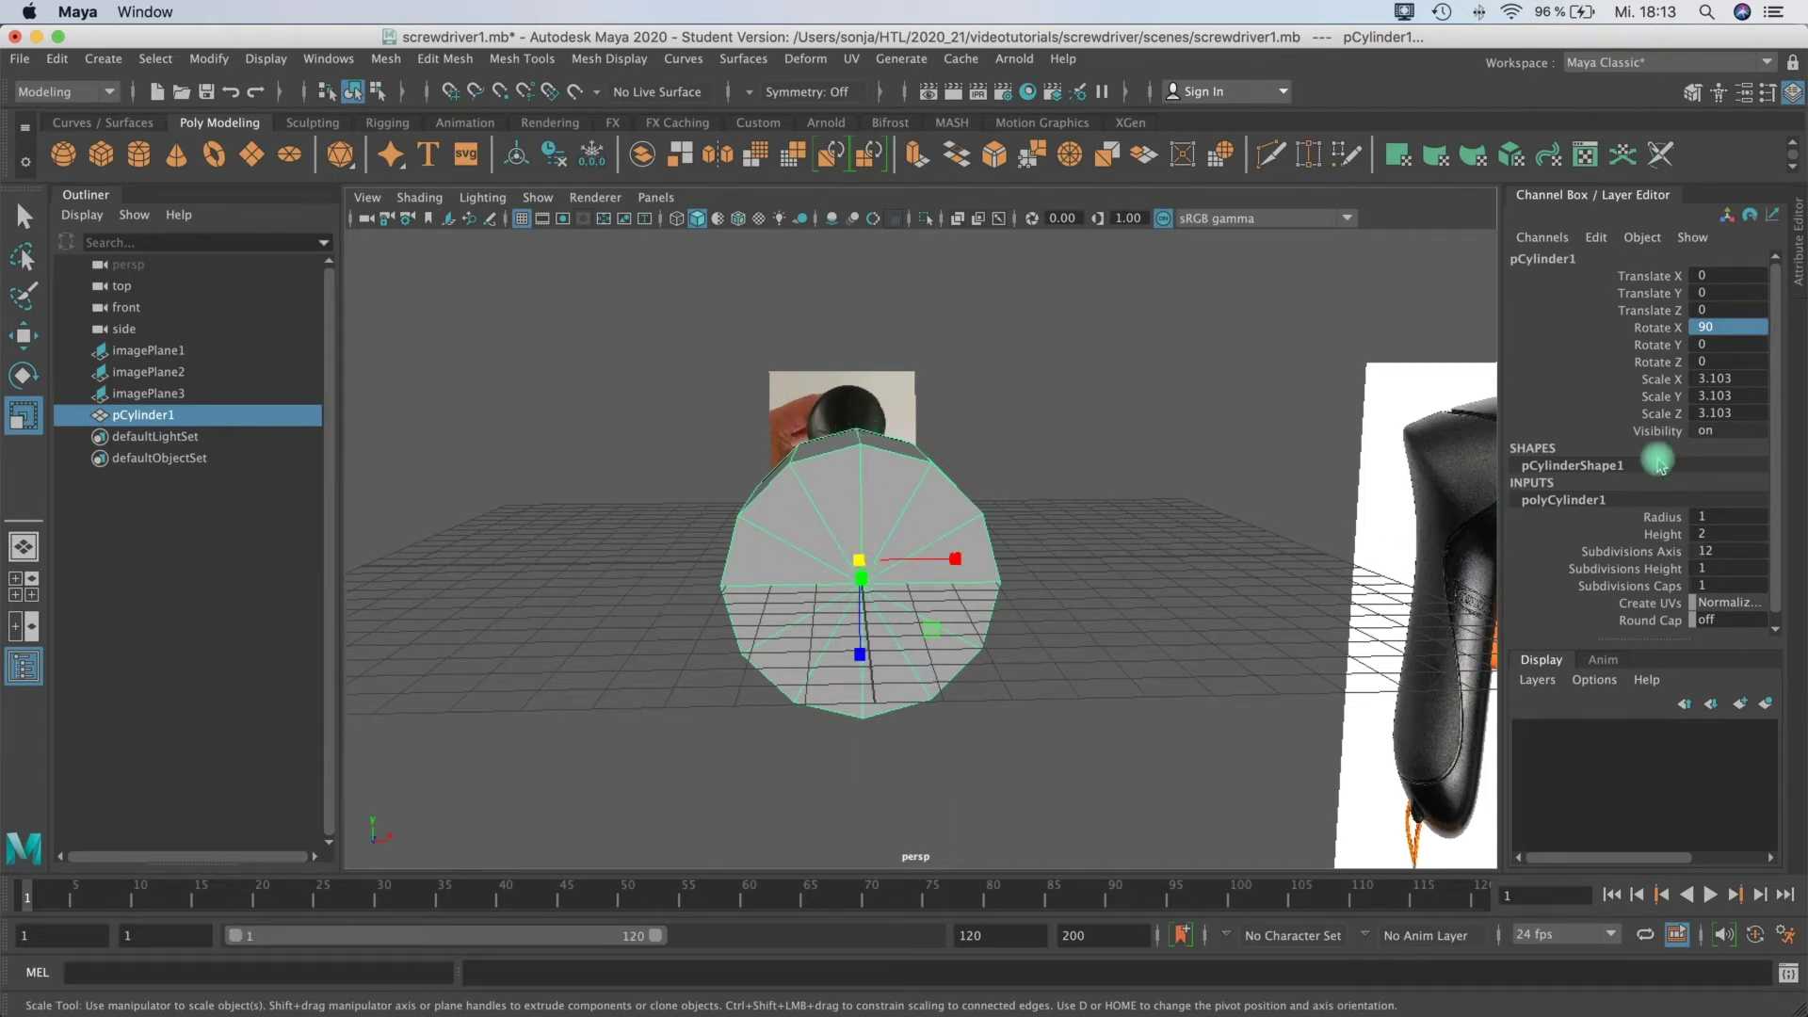
Step: Try 10 and 8 axis subdivisions on the cylinder, and return the setting to 12
double_click(1724, 551)
key(Return)
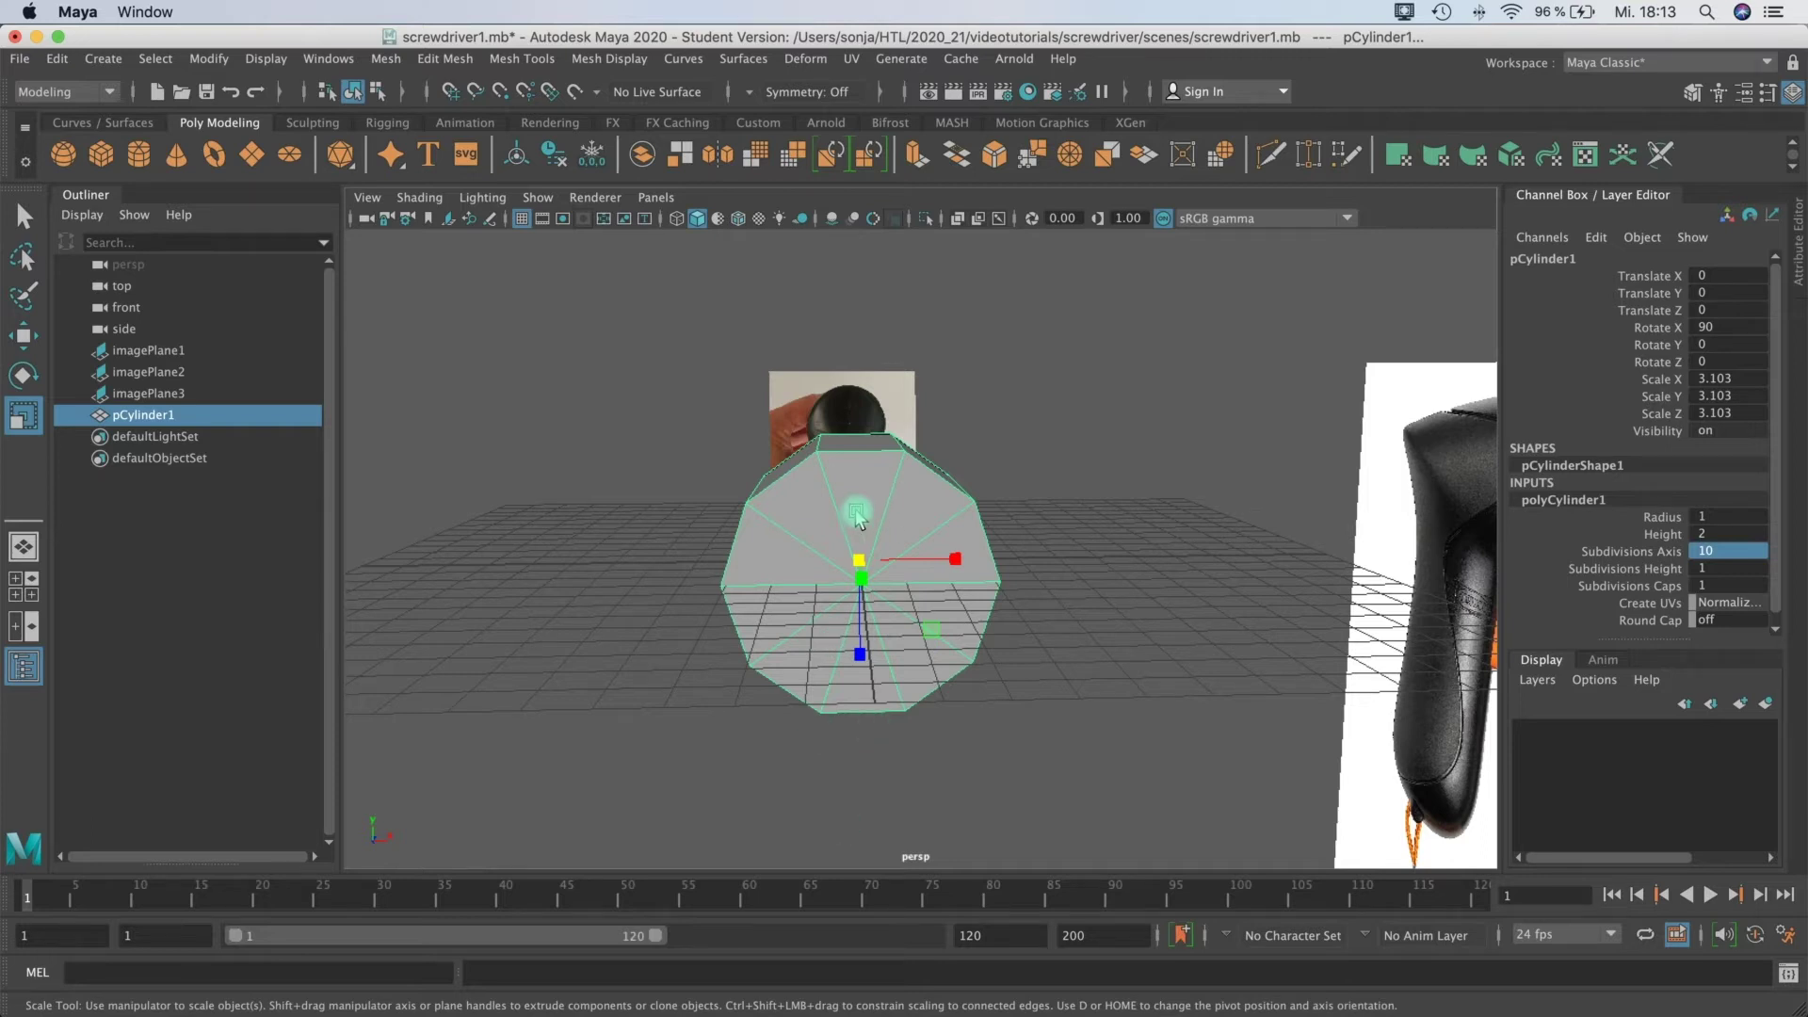
double_click(1715, 551)
text(12)
key(Return)
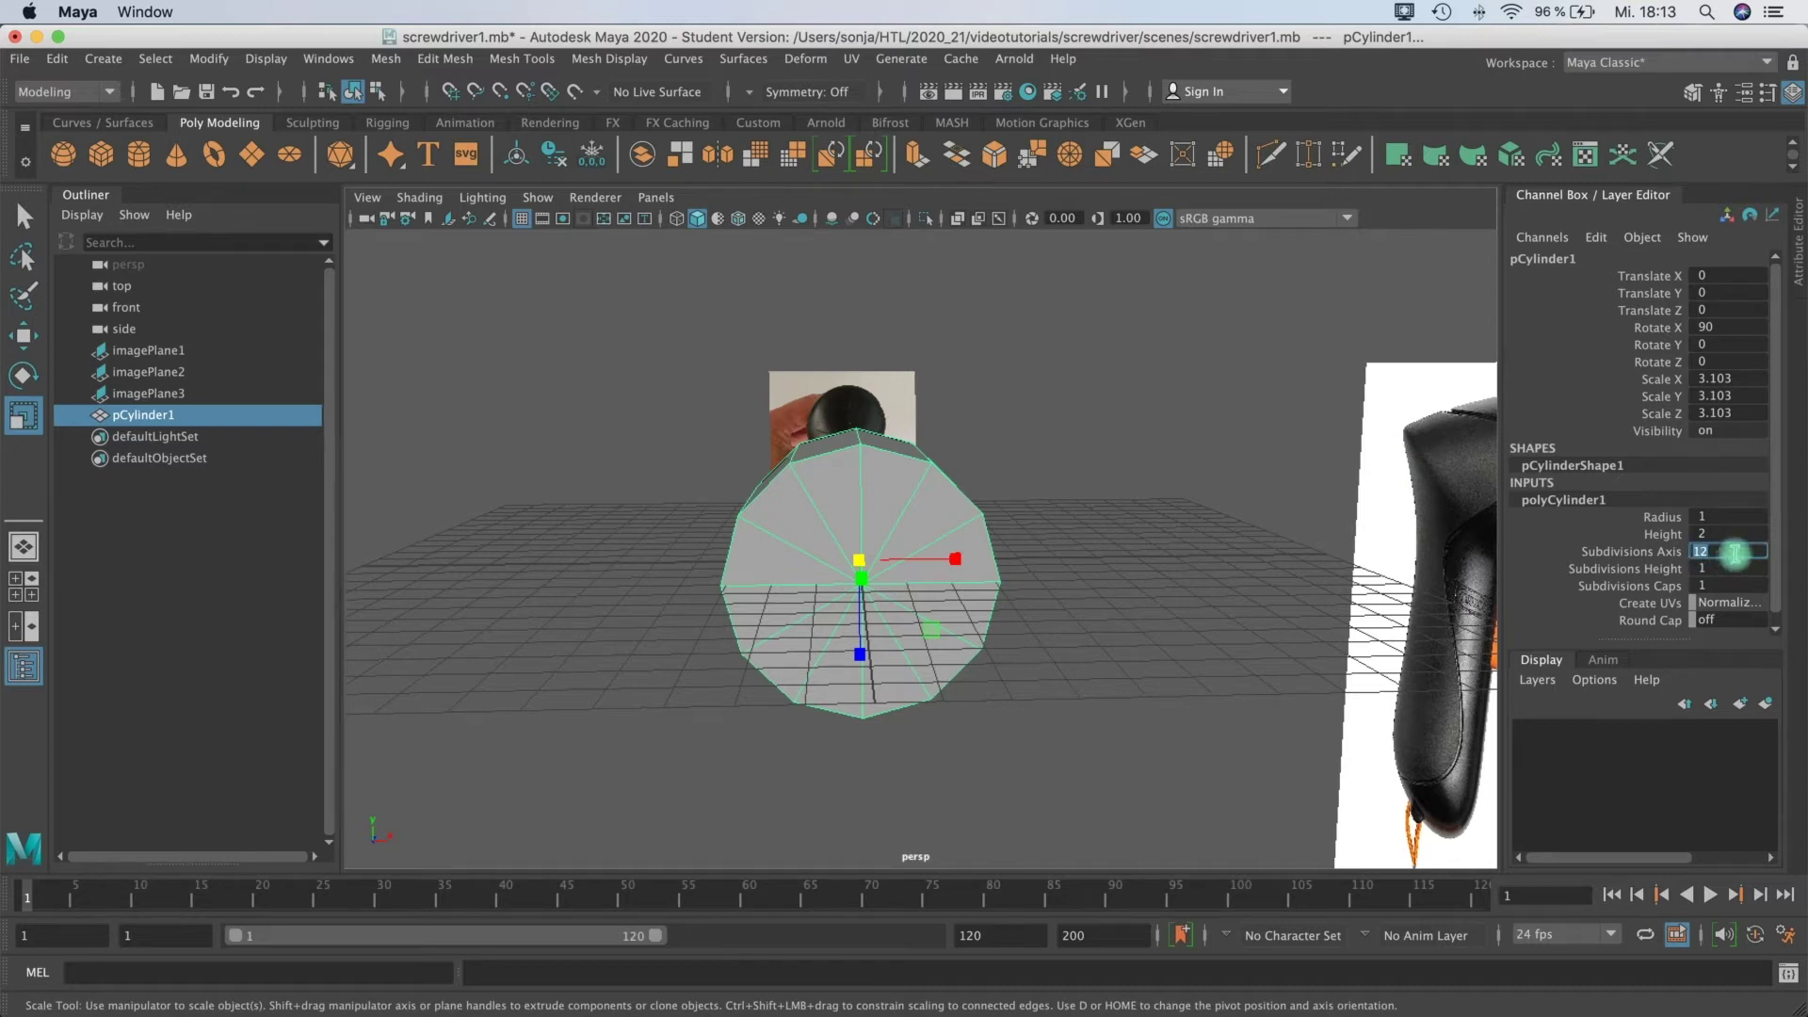
text(8)
key(Return)
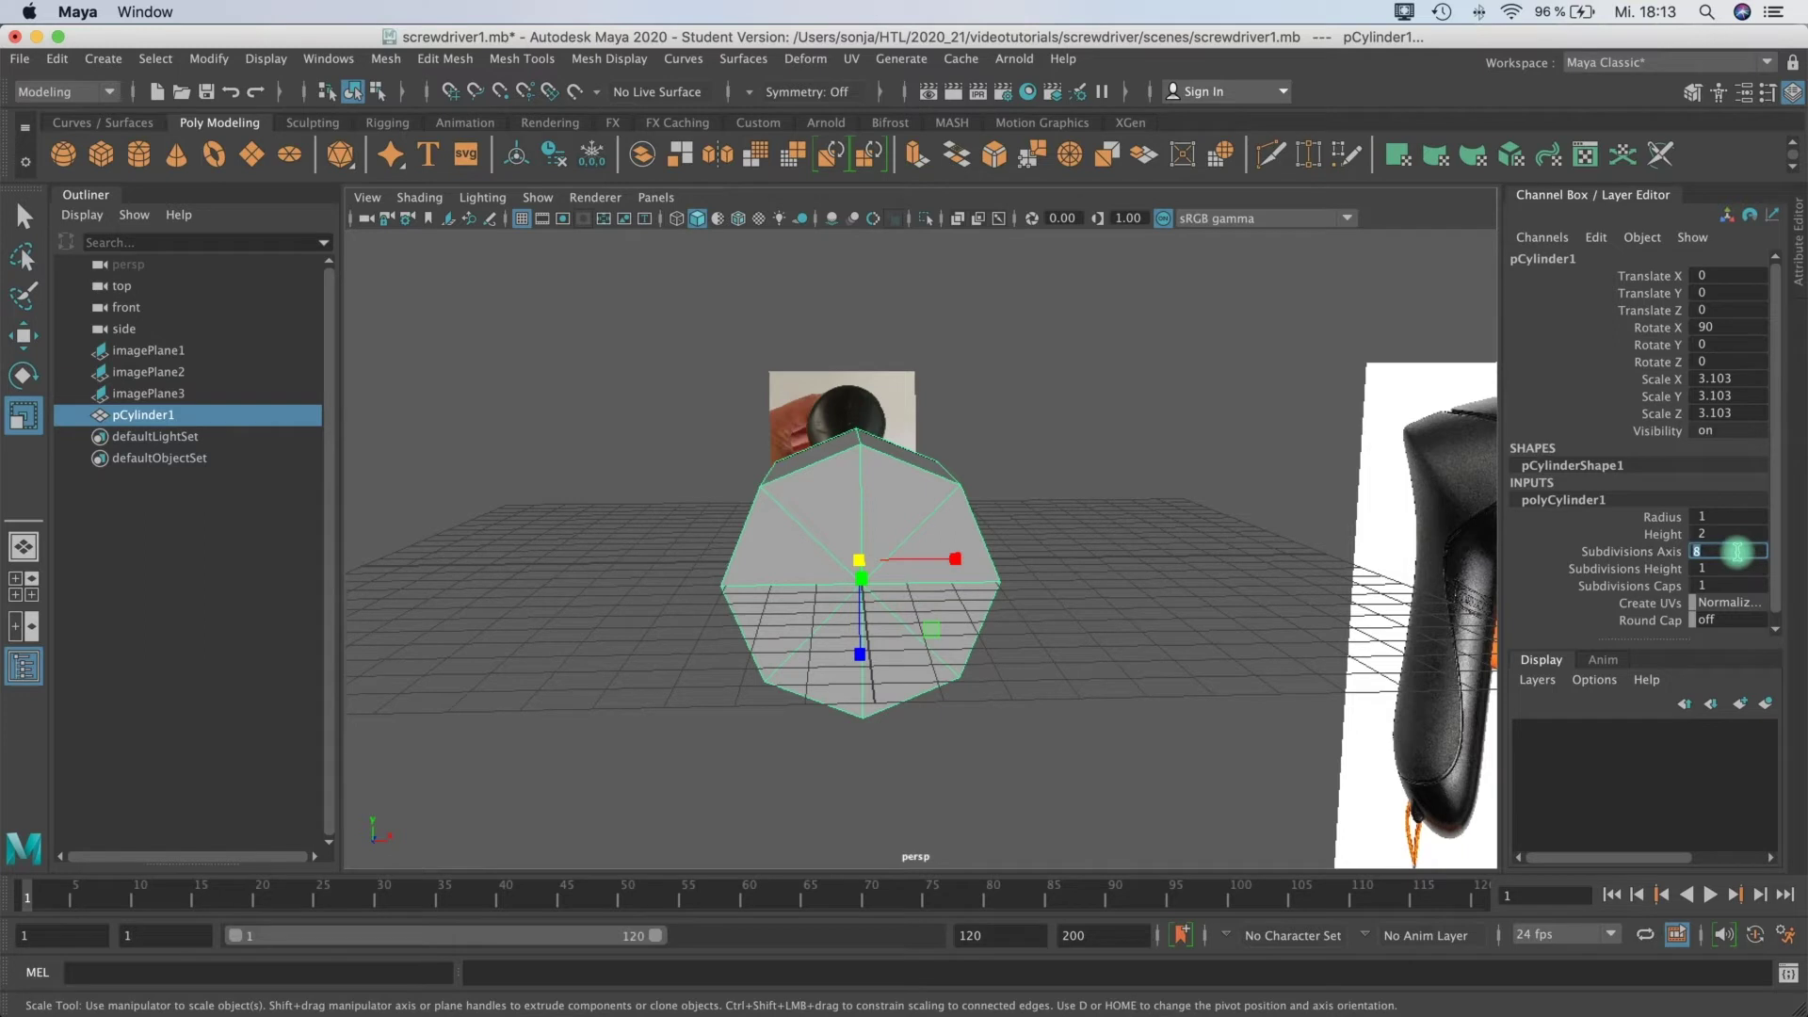
text(12)
key(Return)
Step: Switch to the four-view layout and move the side image plane behind the cylinder, to about X -17.1
alt+drag(877, 692, 1142, 654)
key(space)
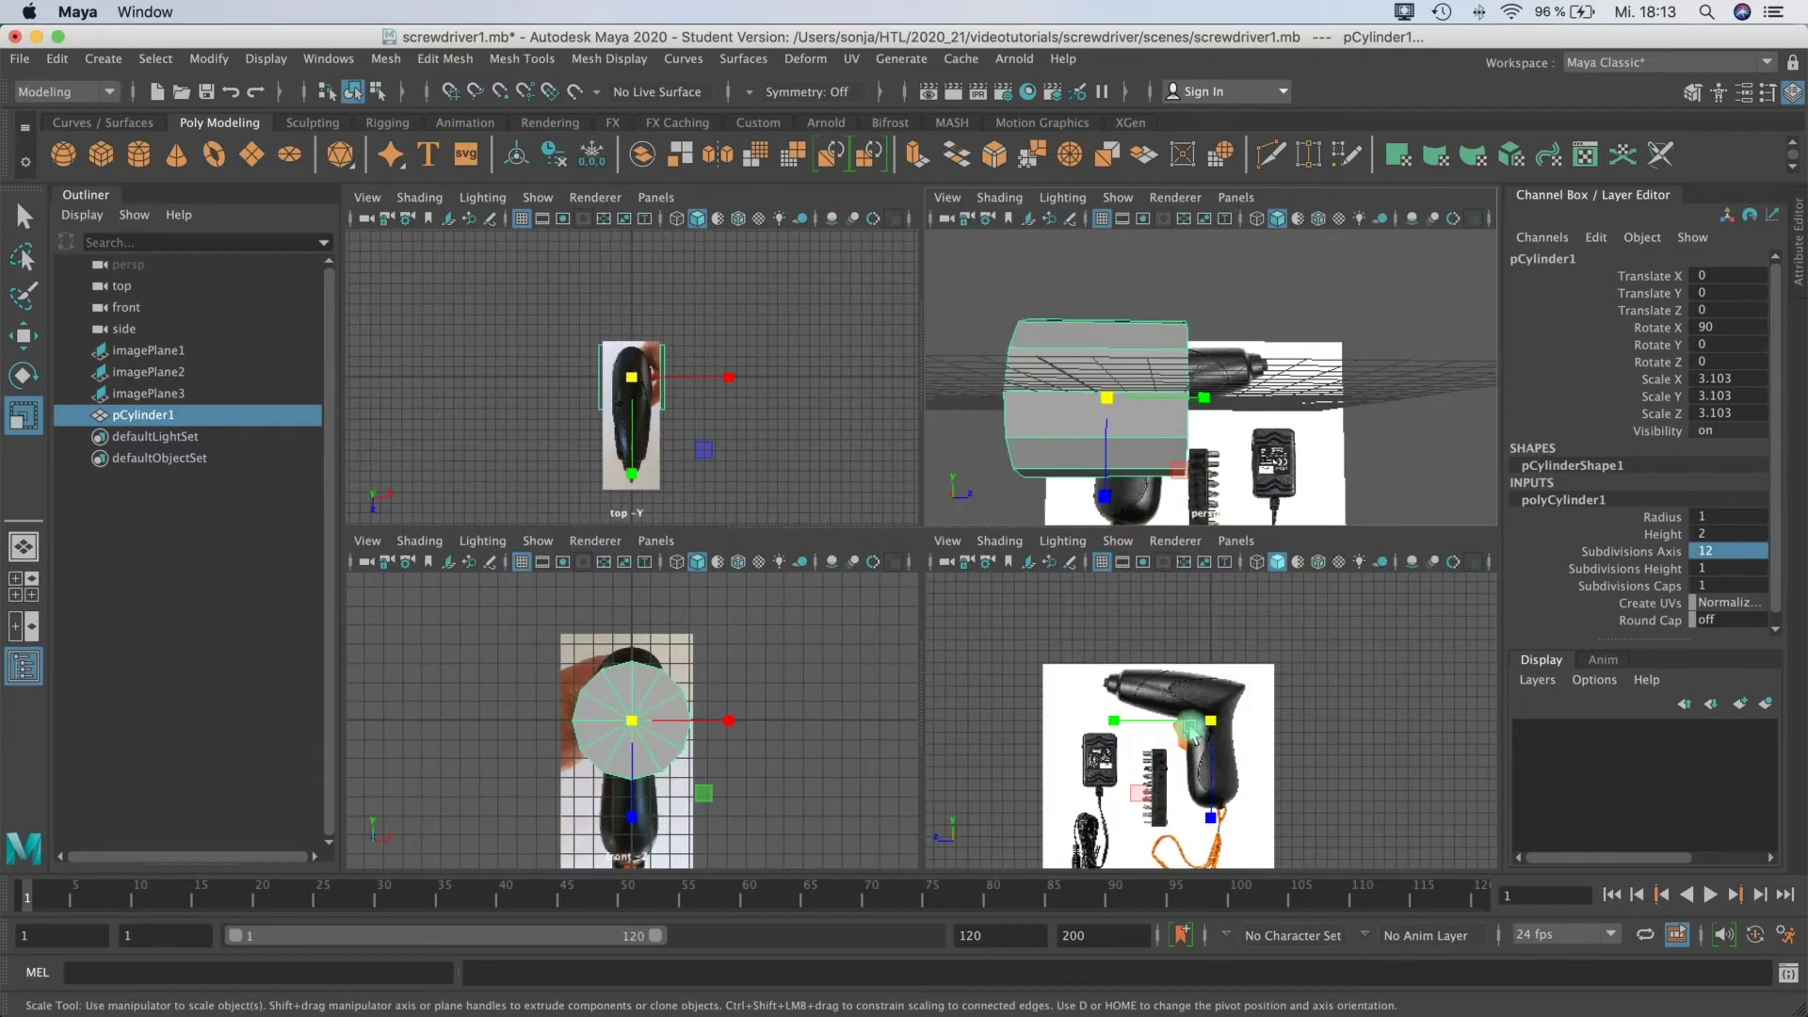
click(1178, 659)
alt+drag(1461, 375, 1296, 405)
key(w)
alt+drag(1295, 405, 1156, 413)
scroll(1168, 414, up, 3)
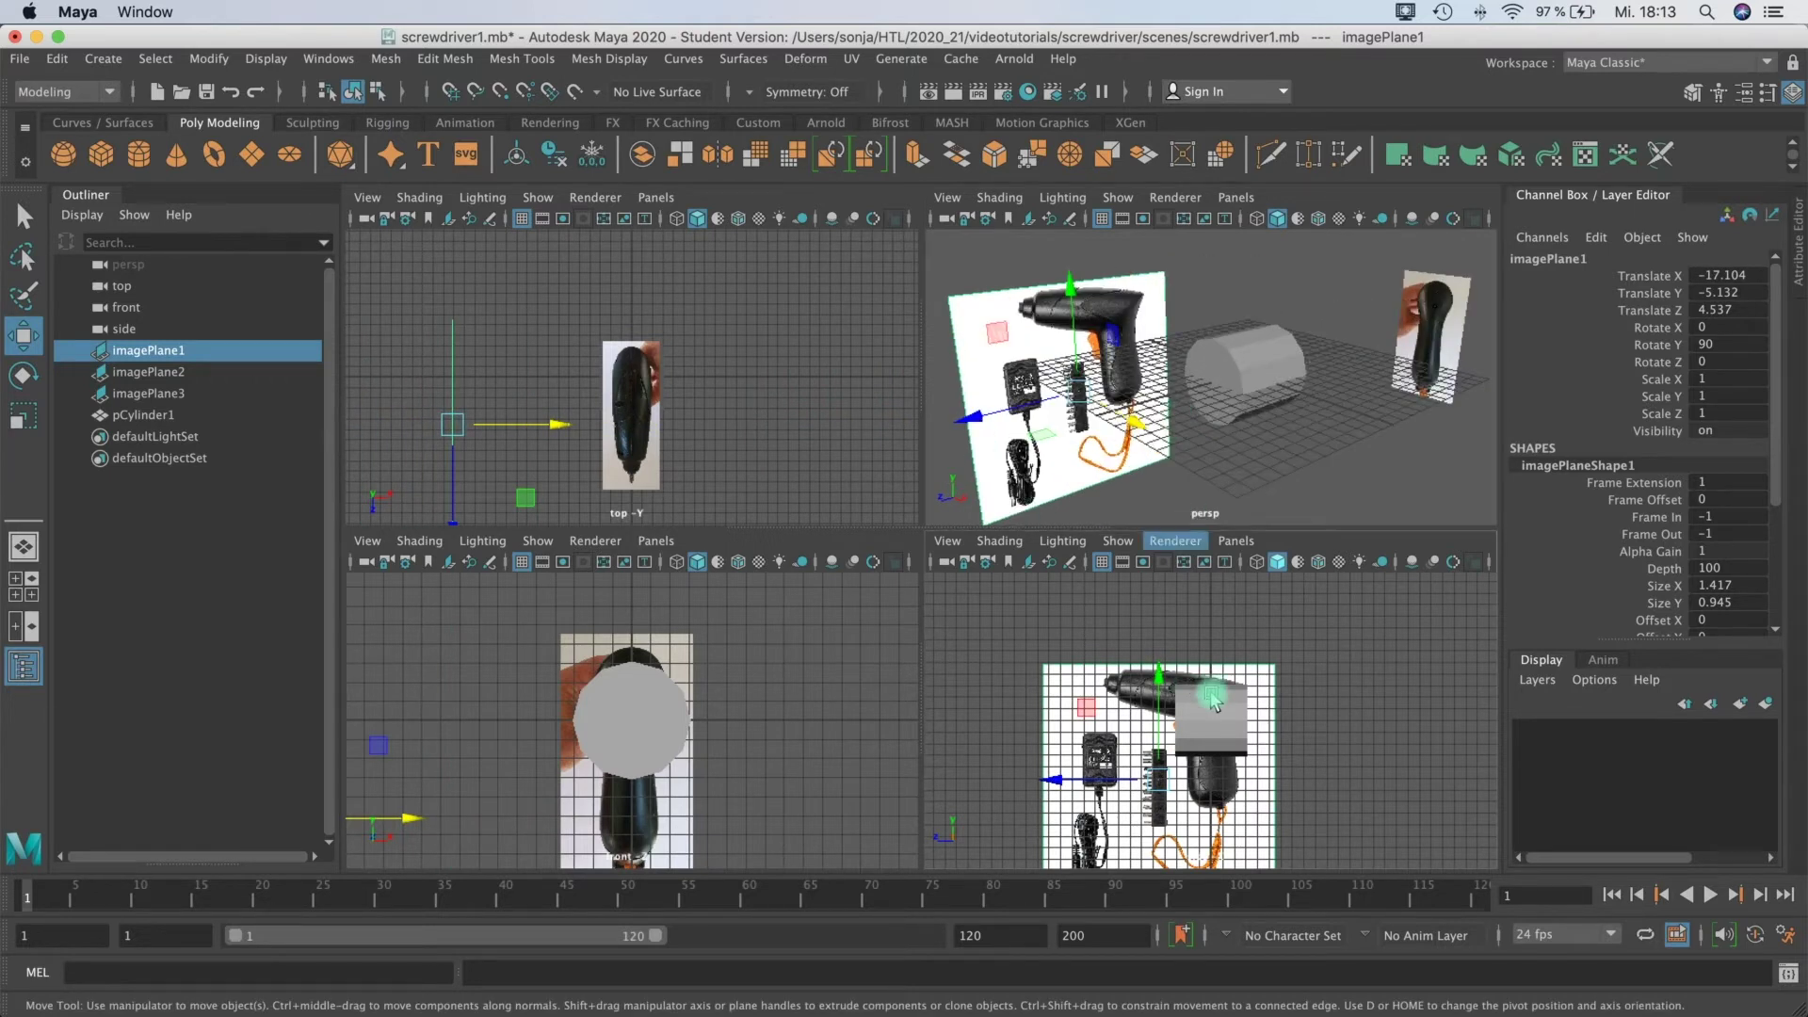
Step: Scale the cylinder uniformly to about 2.08 and place it over the screwdriver's body at about Y 2.23 and Z 3.81
click(1196, 701)
key(e)
key(r)
drag(1205, 717, 1163, 697)
key(w)
key(r)
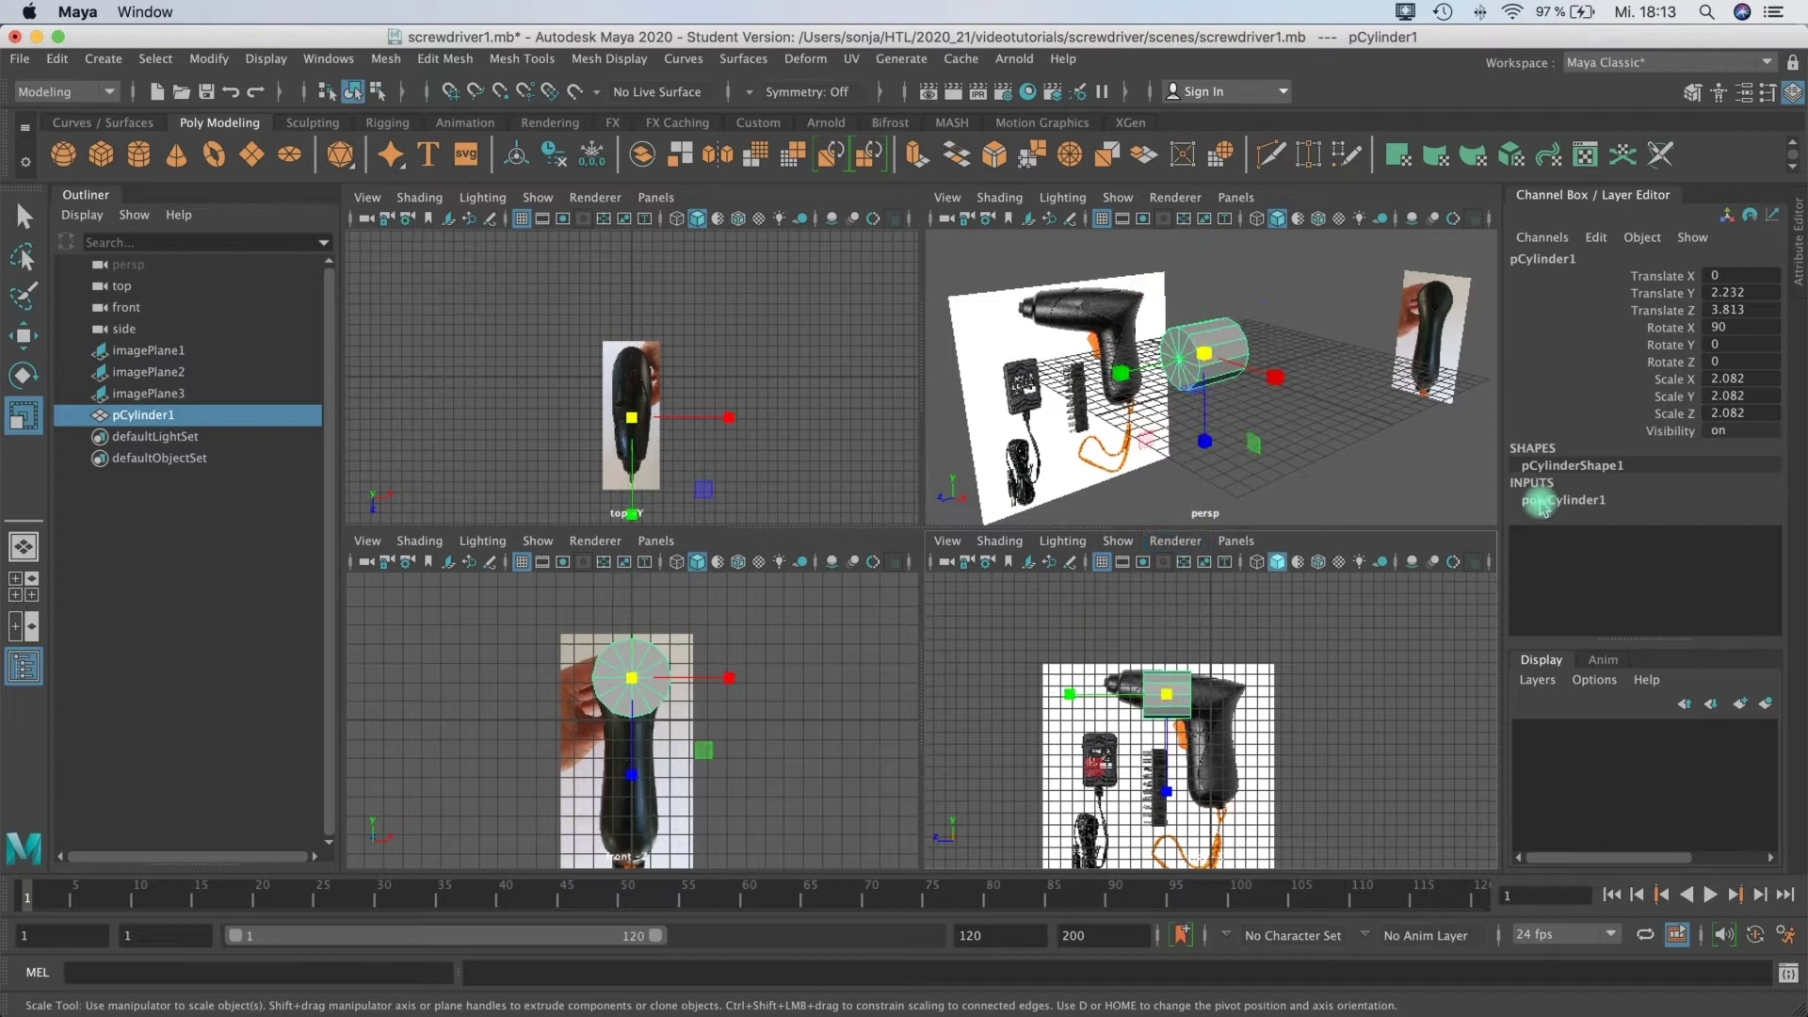
Step: Set the cylinder's height subdivisions to 4 and stretch it lengthwise to a Y scale of about 4.63
click(1541, 503)
click(1663, 571)
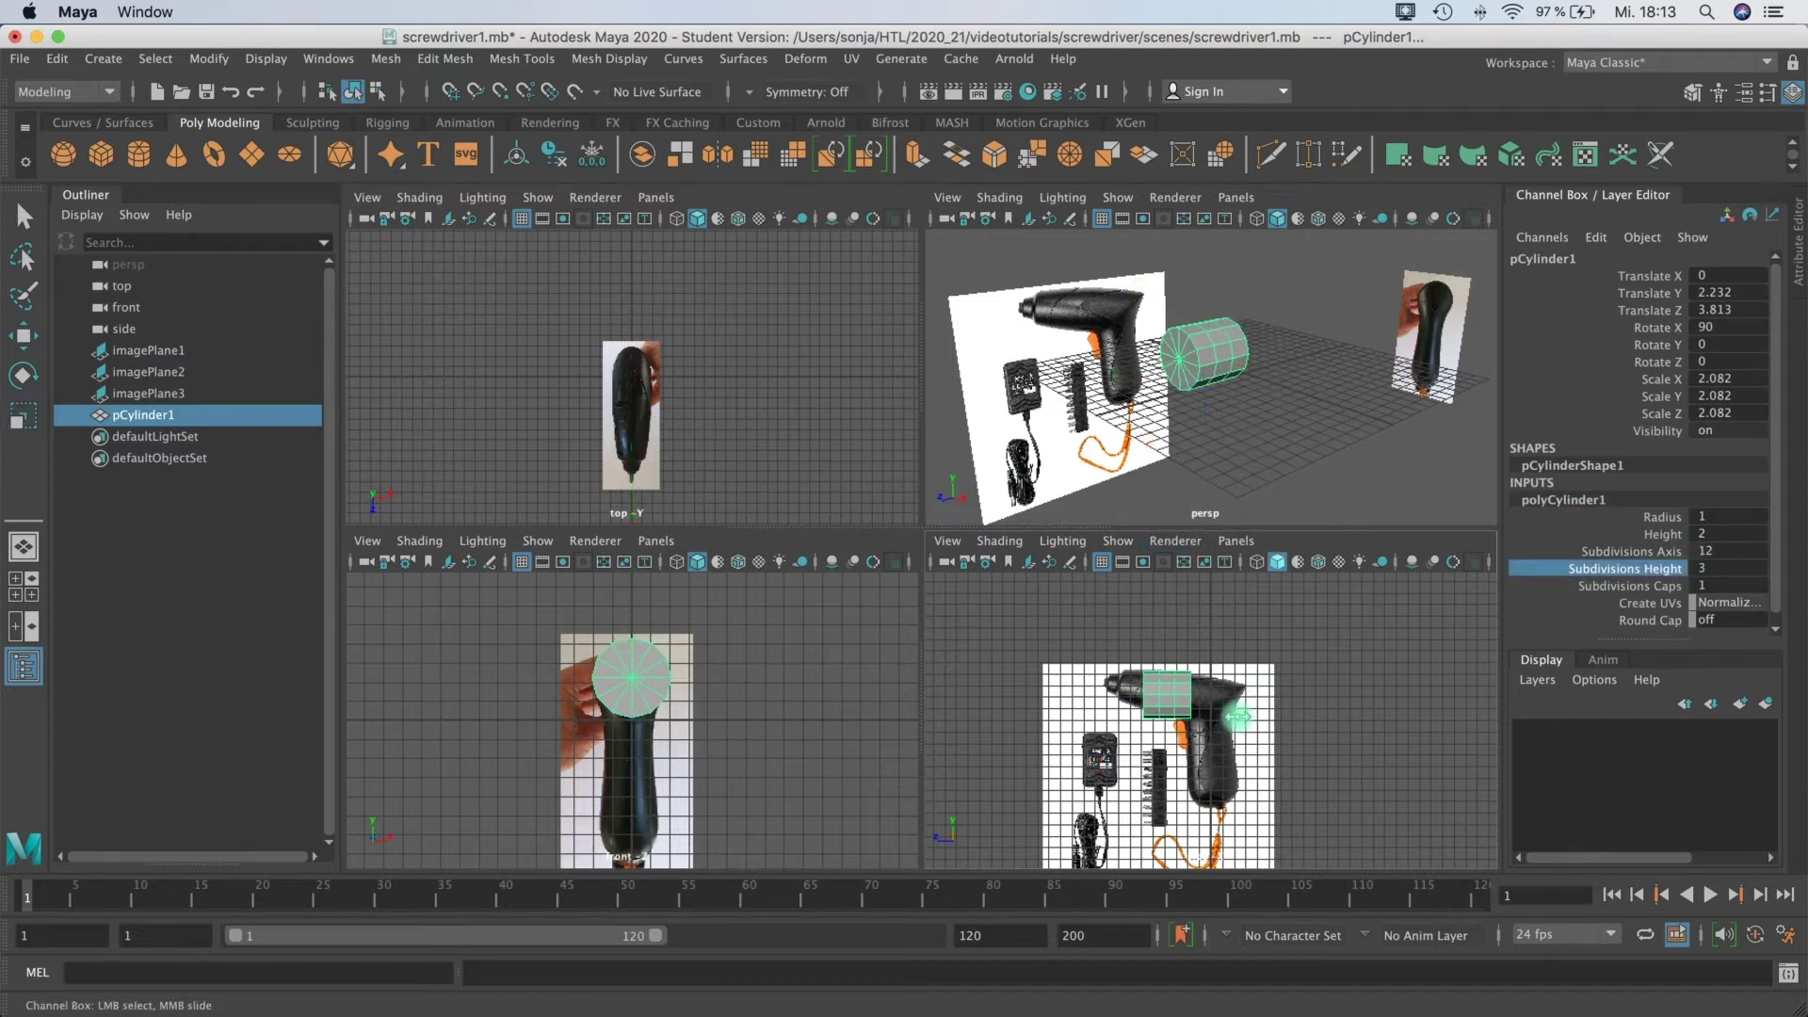
key(w)
key(e)
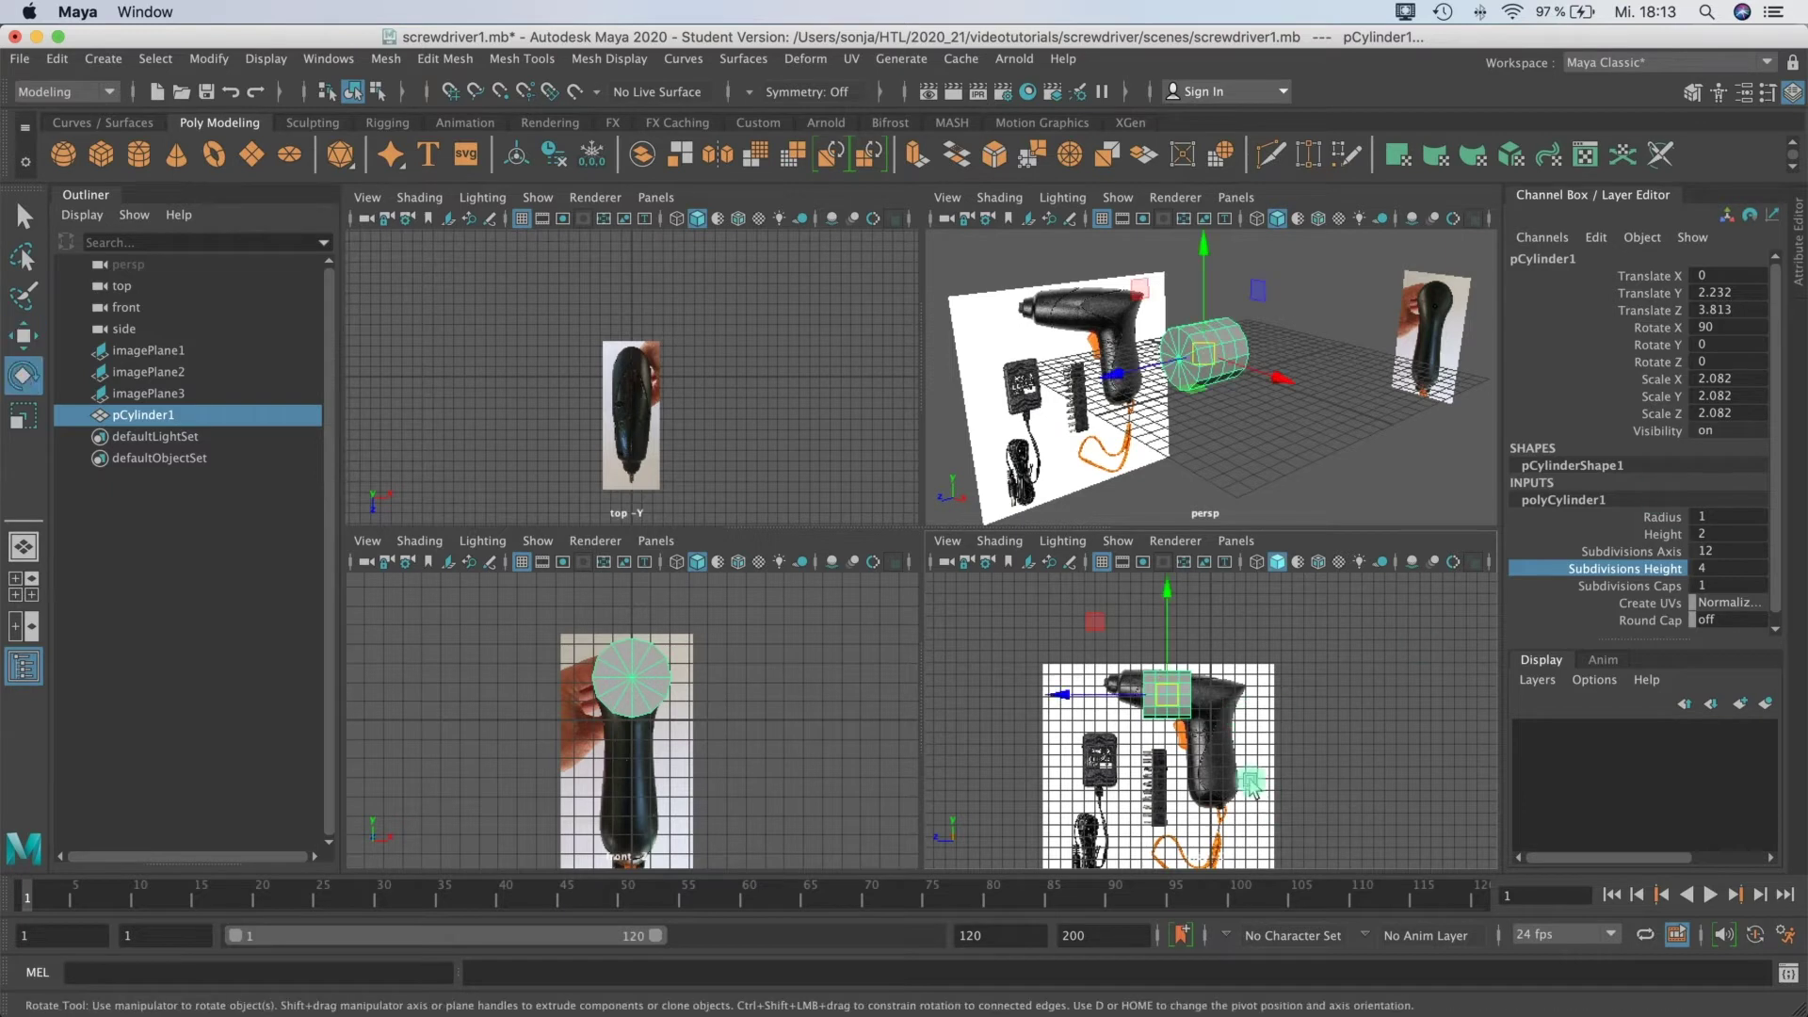
key(r)
drag(1076, 698, 958, 723)
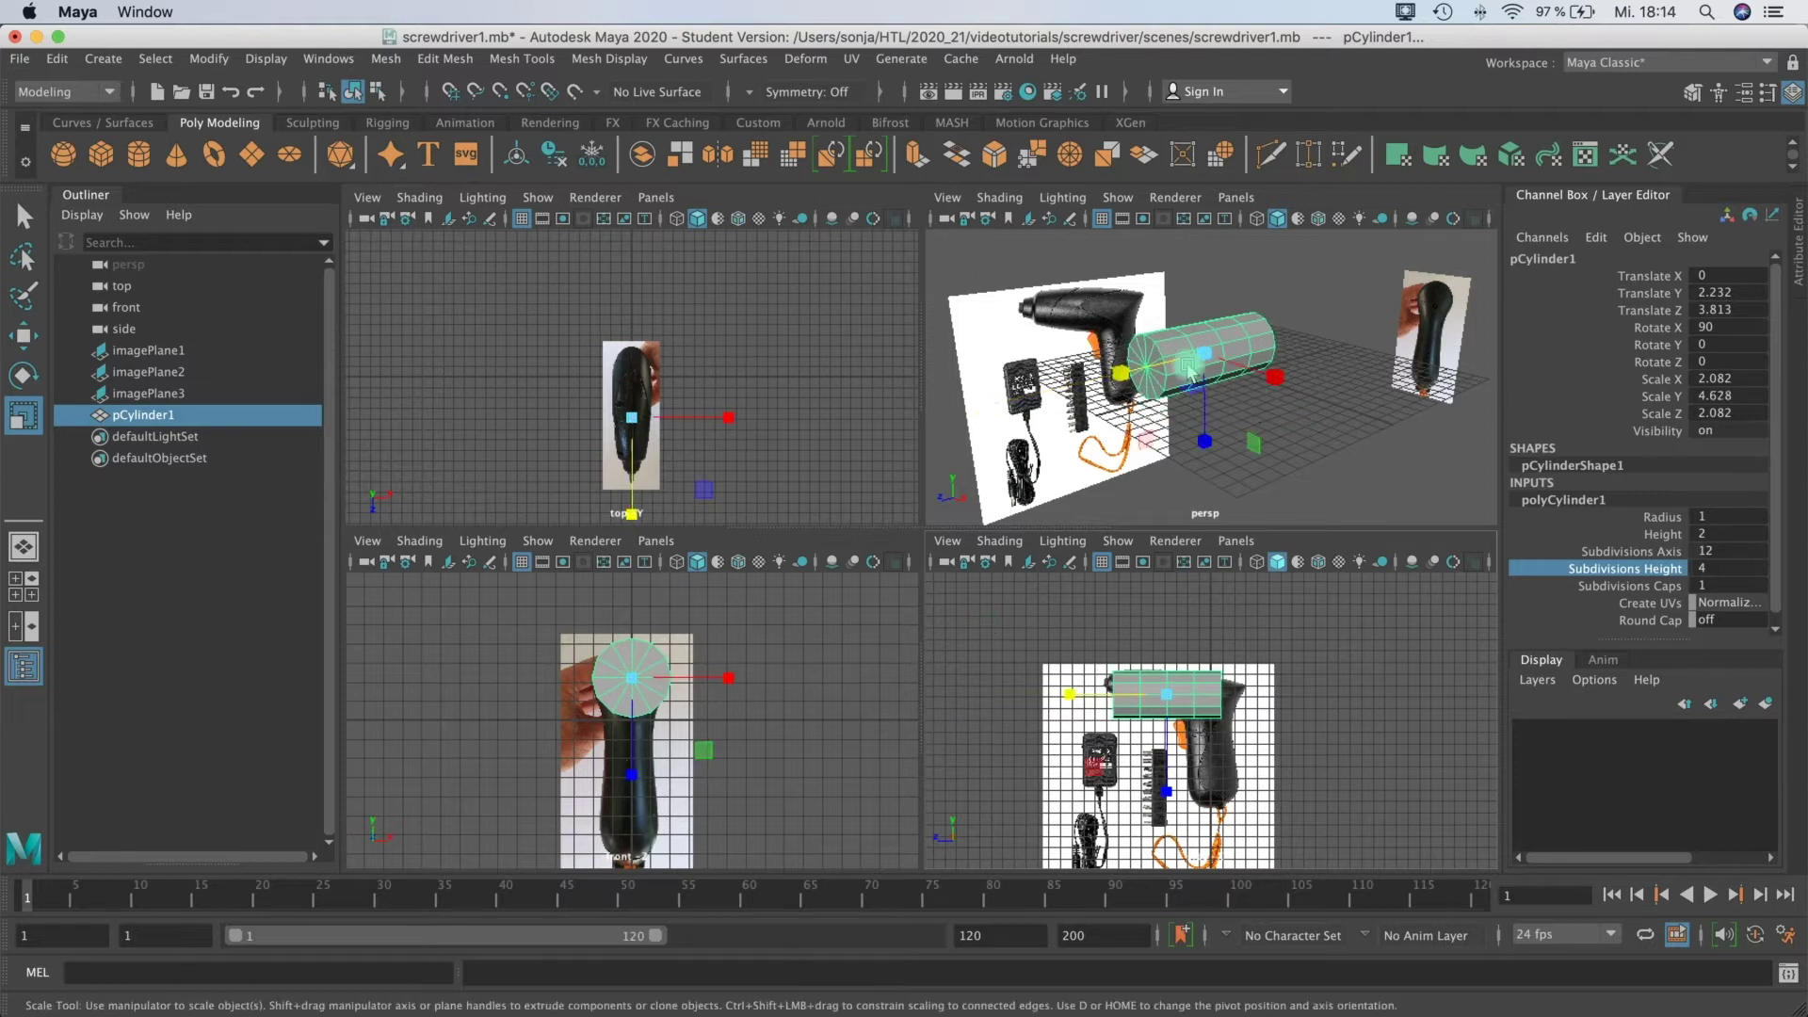
Step: Lower the top image plane to about Y -25.2 so the cylinder sits above it in the top view
scroll(1151, 705, up, 6)
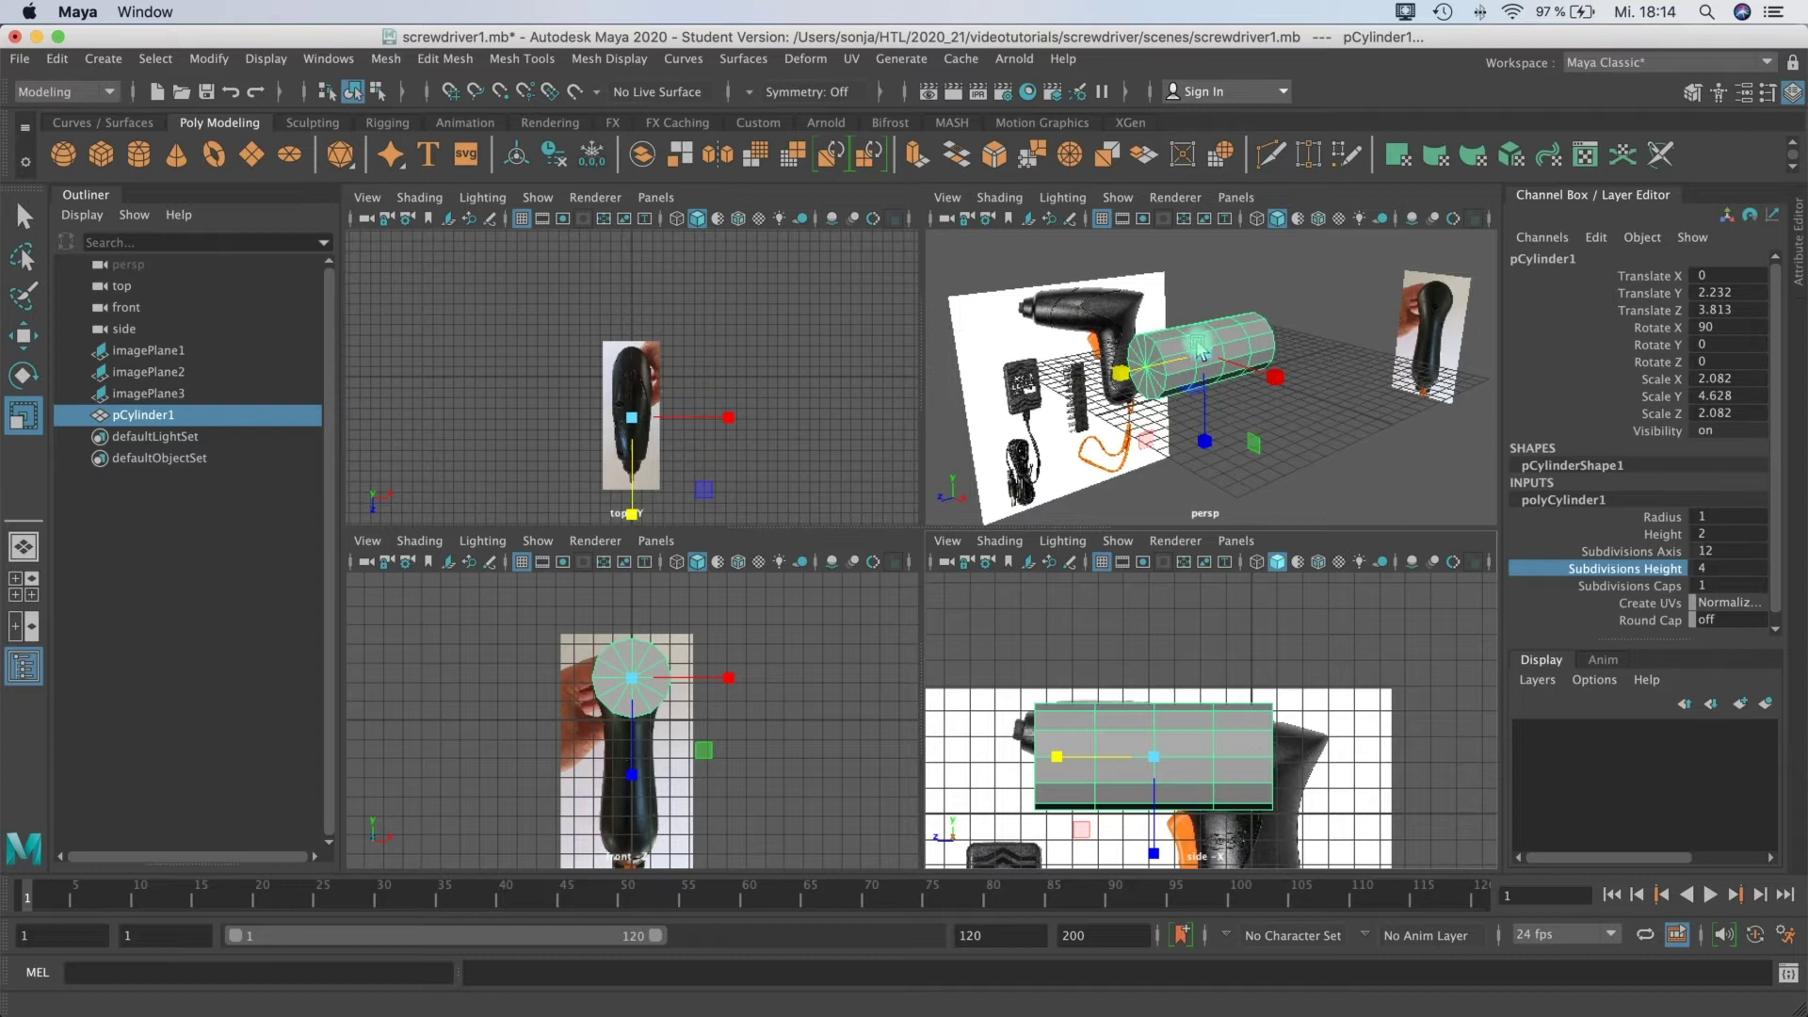
scroll(1279, 313, down, 5)
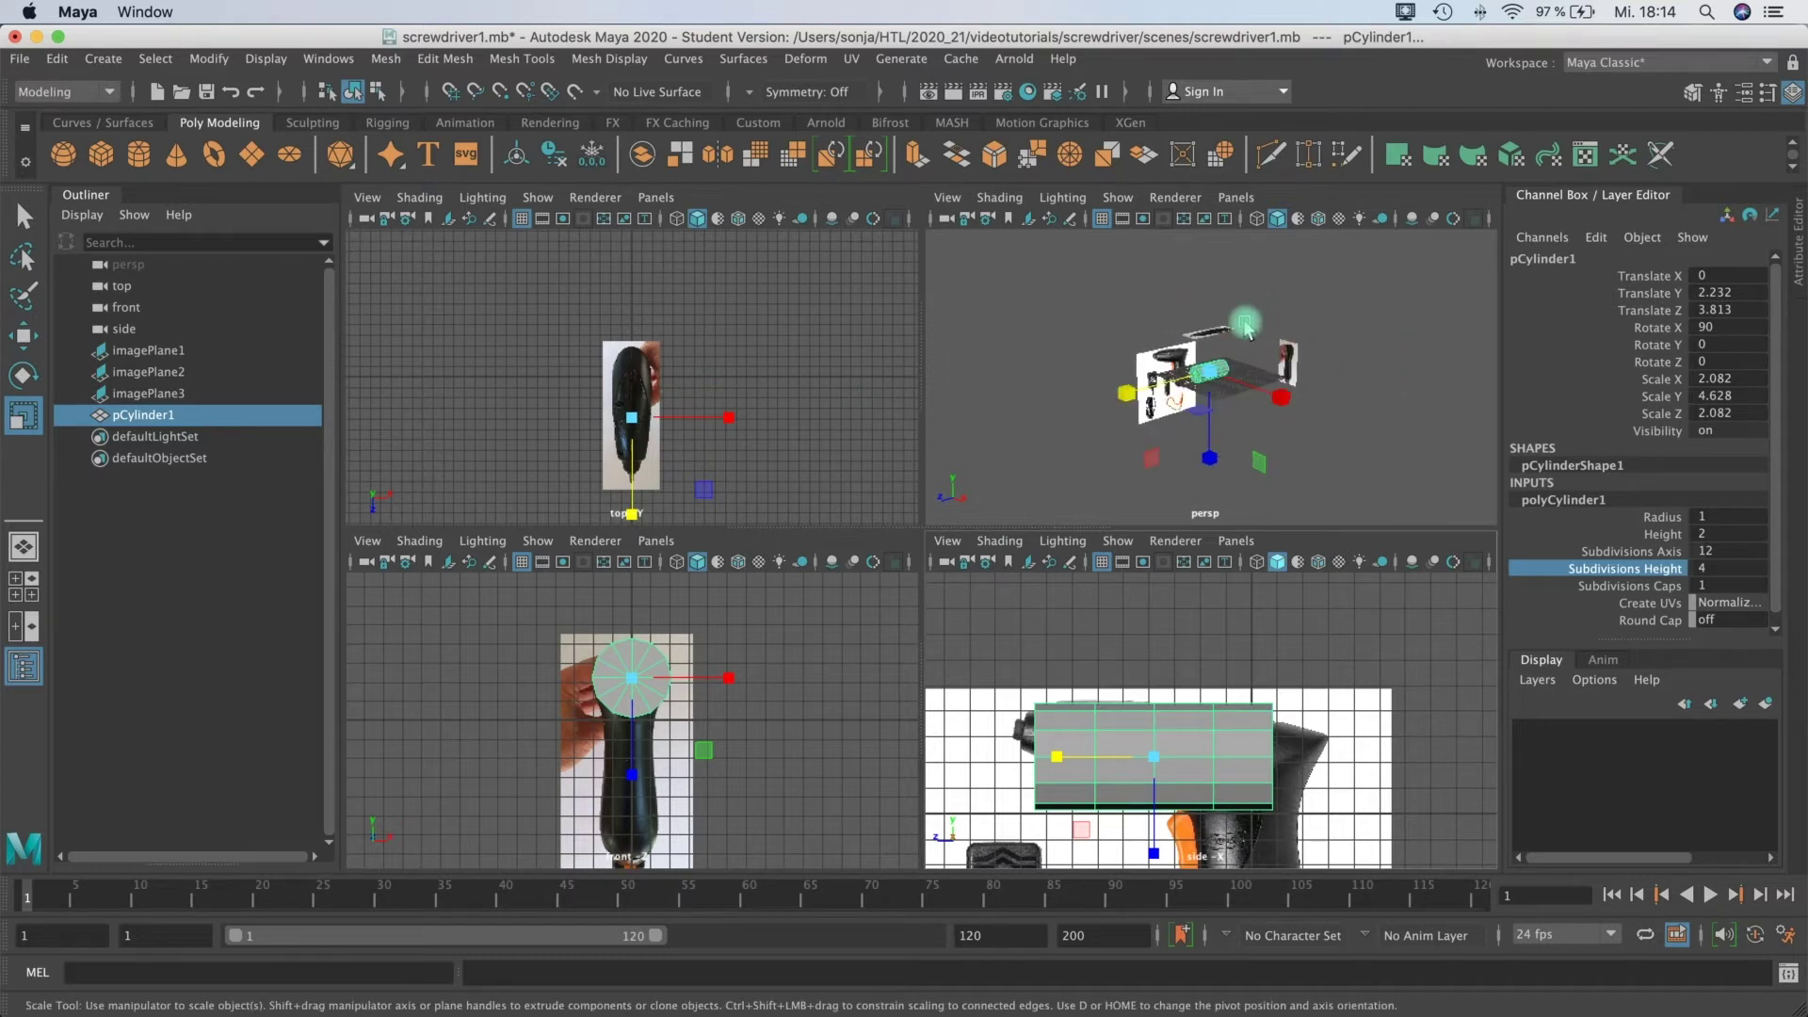
click(1220, 332)
key(w)
drag(1199, 260, 946, 447)
scroll(648, 407, up, 2)
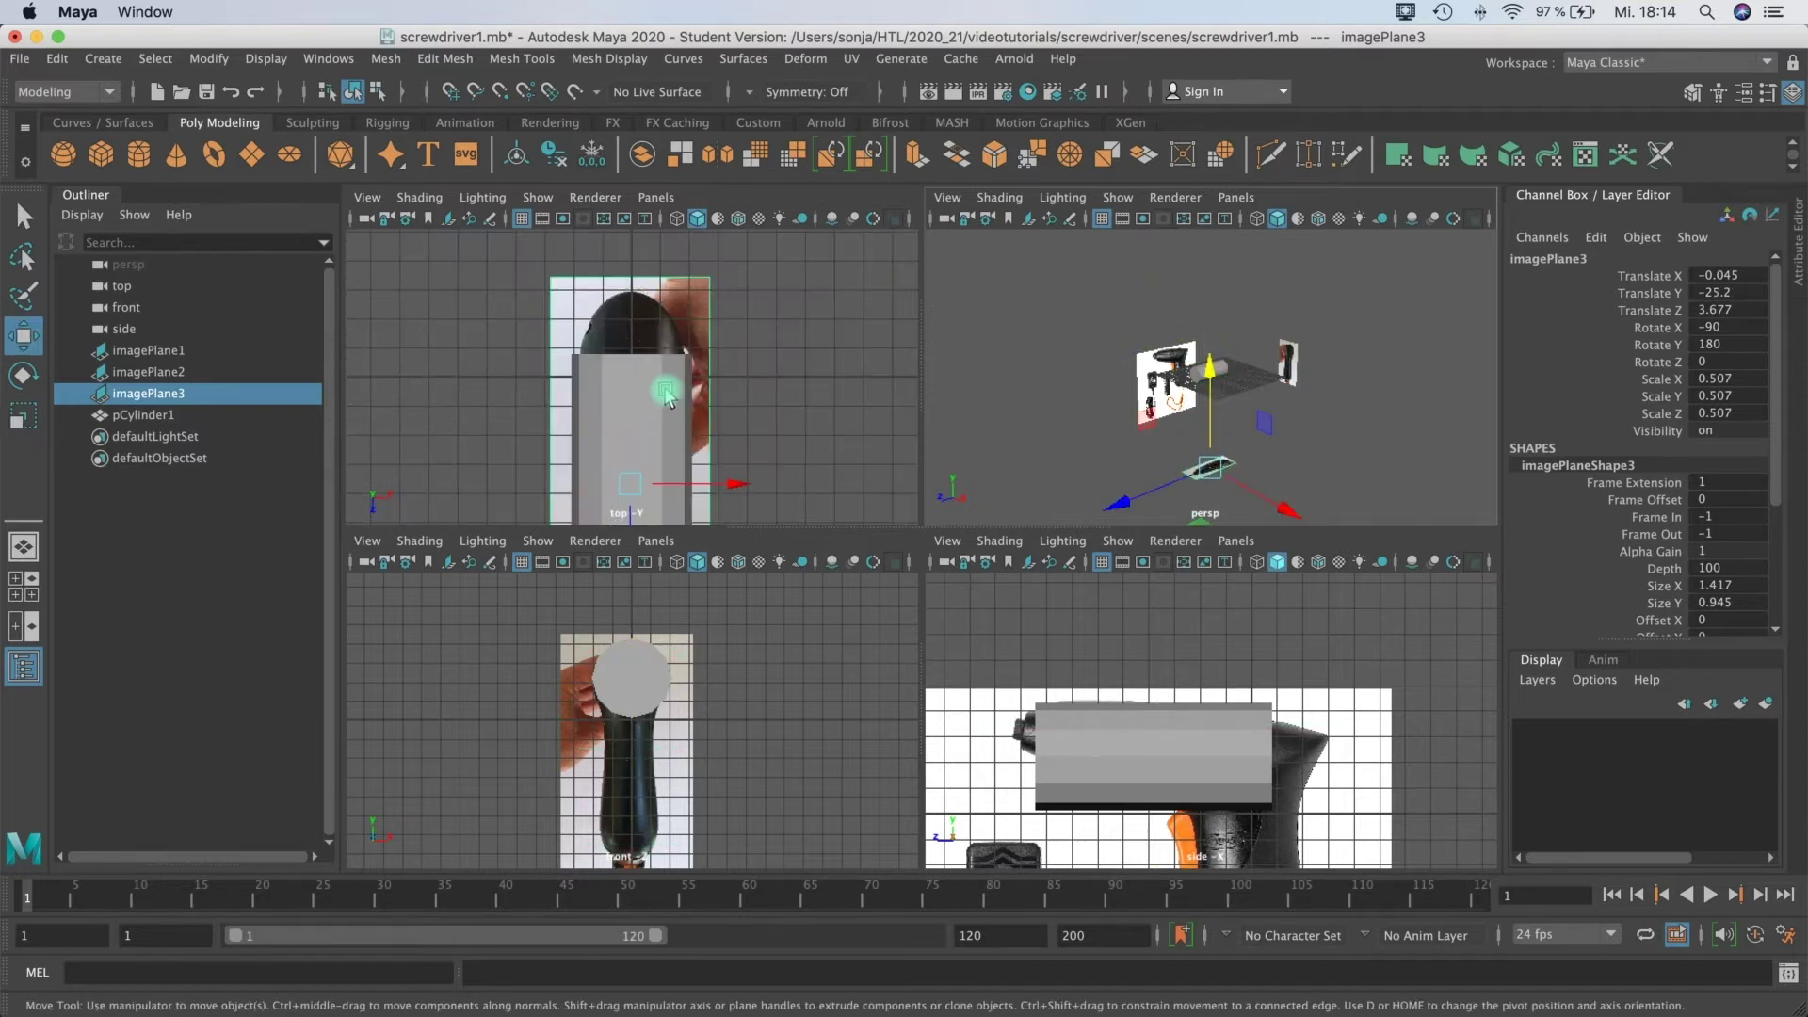
Step: Shrink the cylinder uniformly to a scale of about 1.79 across and 3.97 lengthwise to match the body's width
click(660, 400)
key(r)
drag(634, 499, 623, 506)
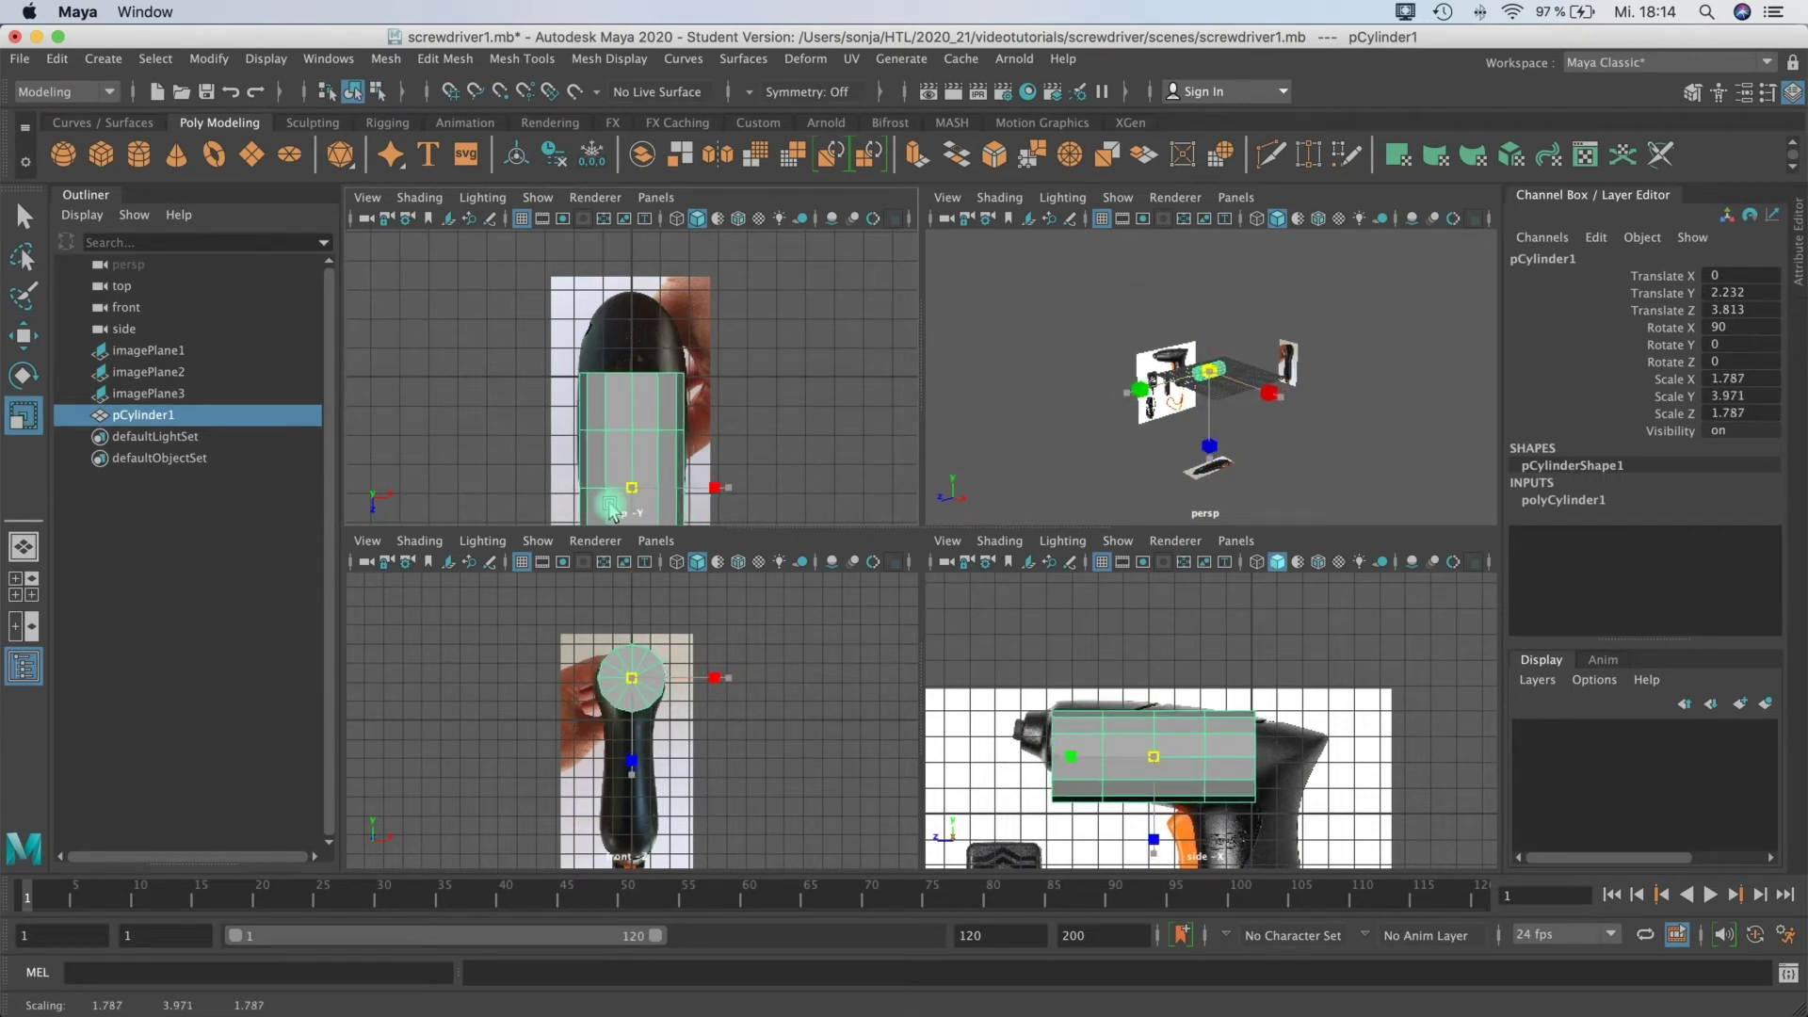
alt+middle_drag(1078, 739, 1100, 697)
scroll(1100, 692, up, 4)
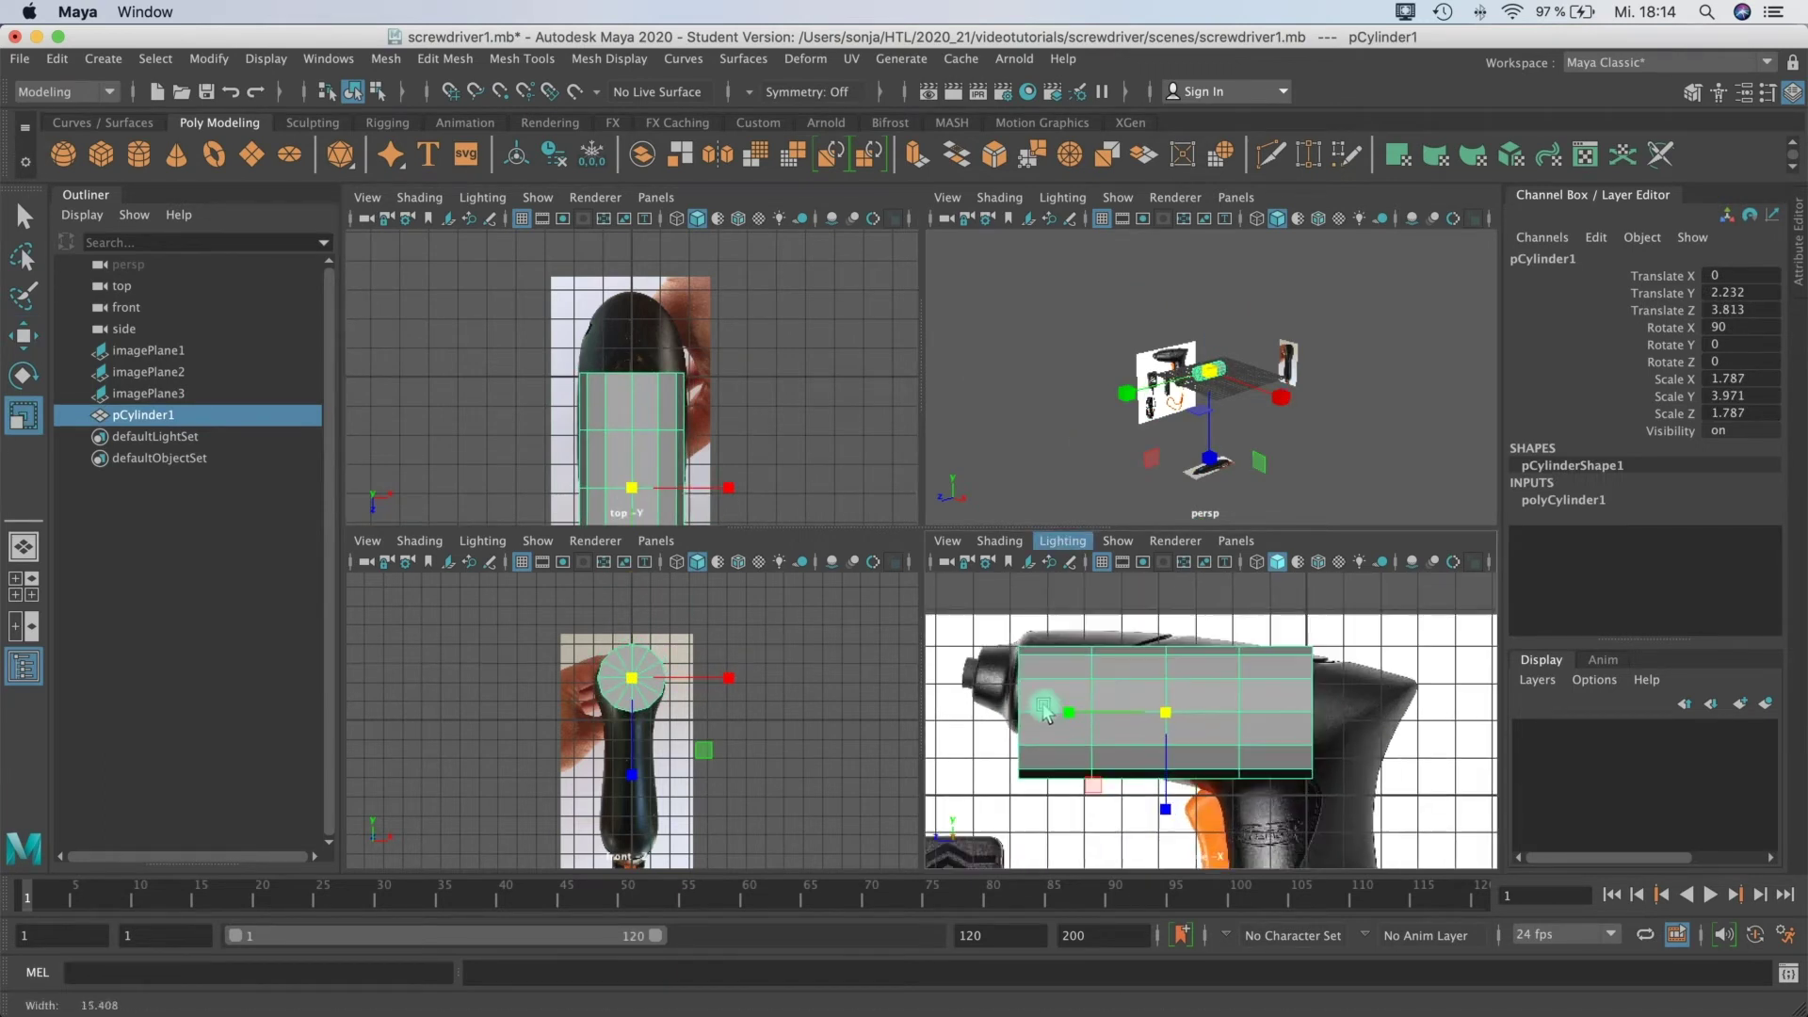
Step: Switch the cylinder to vertex editing and select all vertices of the end ring at the chuck
scroll(1228, 376, up, 4)
scroll(1229, 377, up, 6)
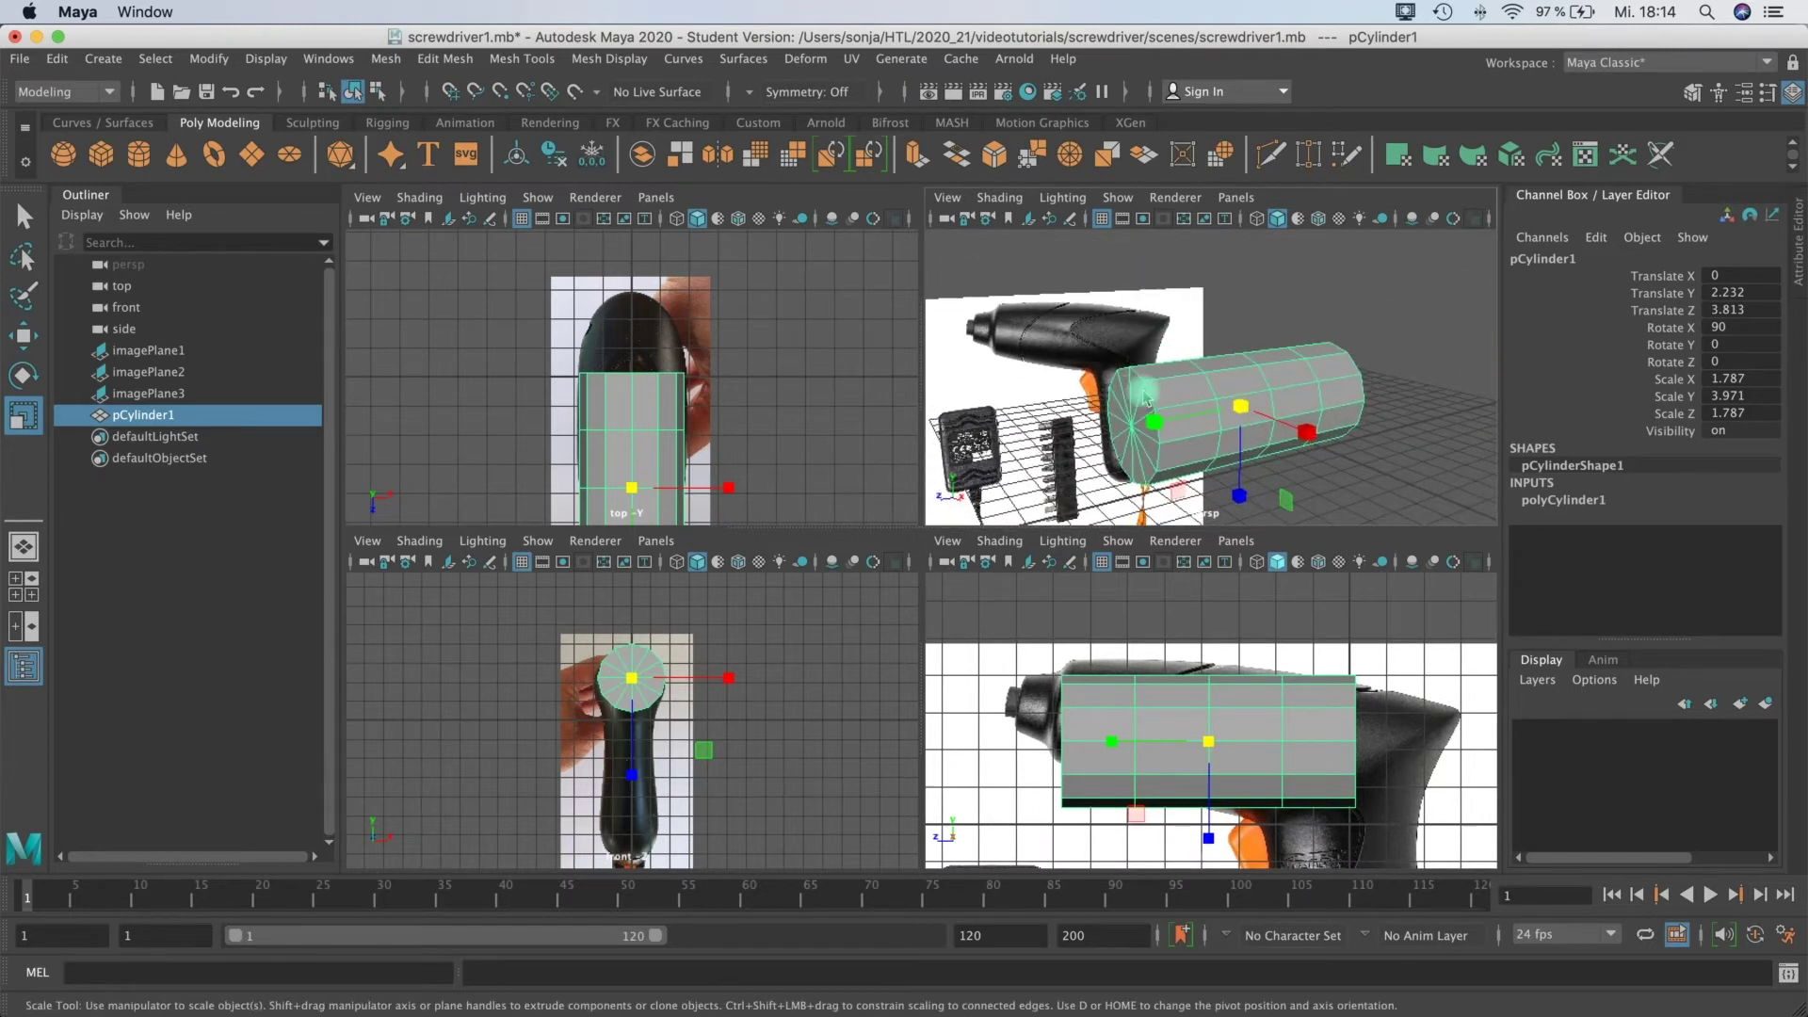
right_drag(1143, 391, 1036, 377)
click(1075, 733)
drag(1026, 676, 1120, 829)
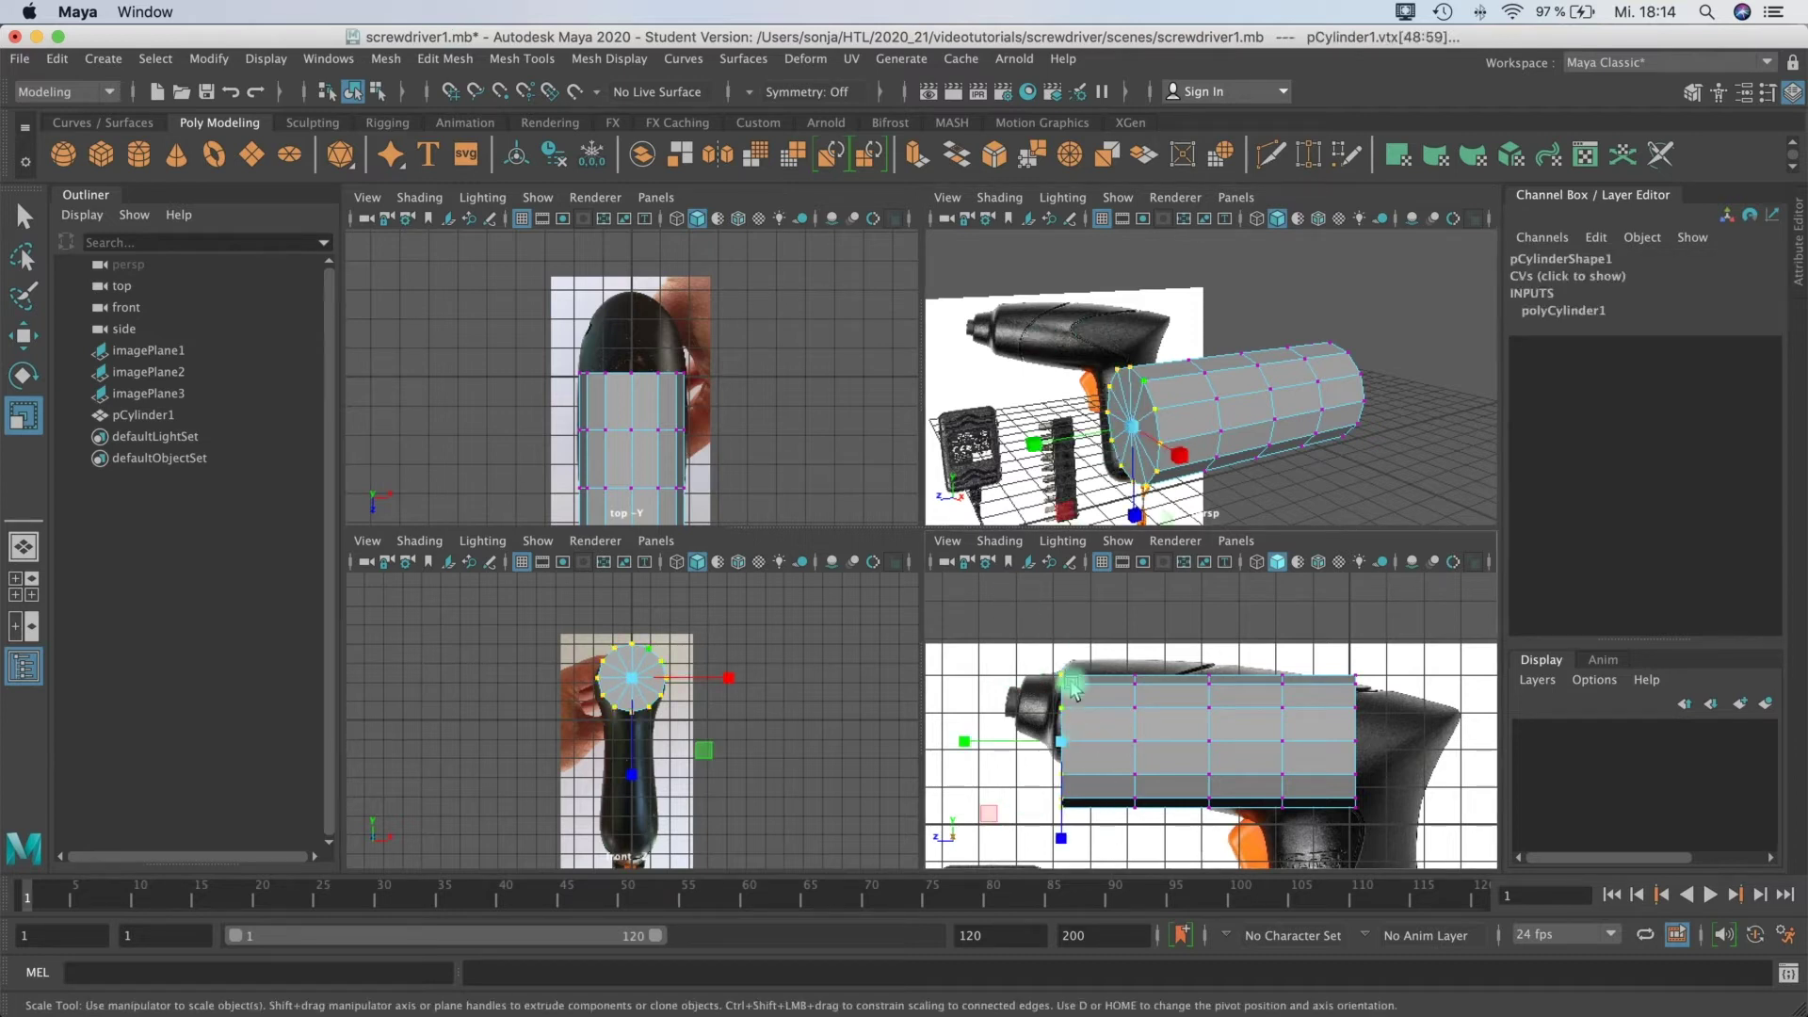
key(w)
key(e)
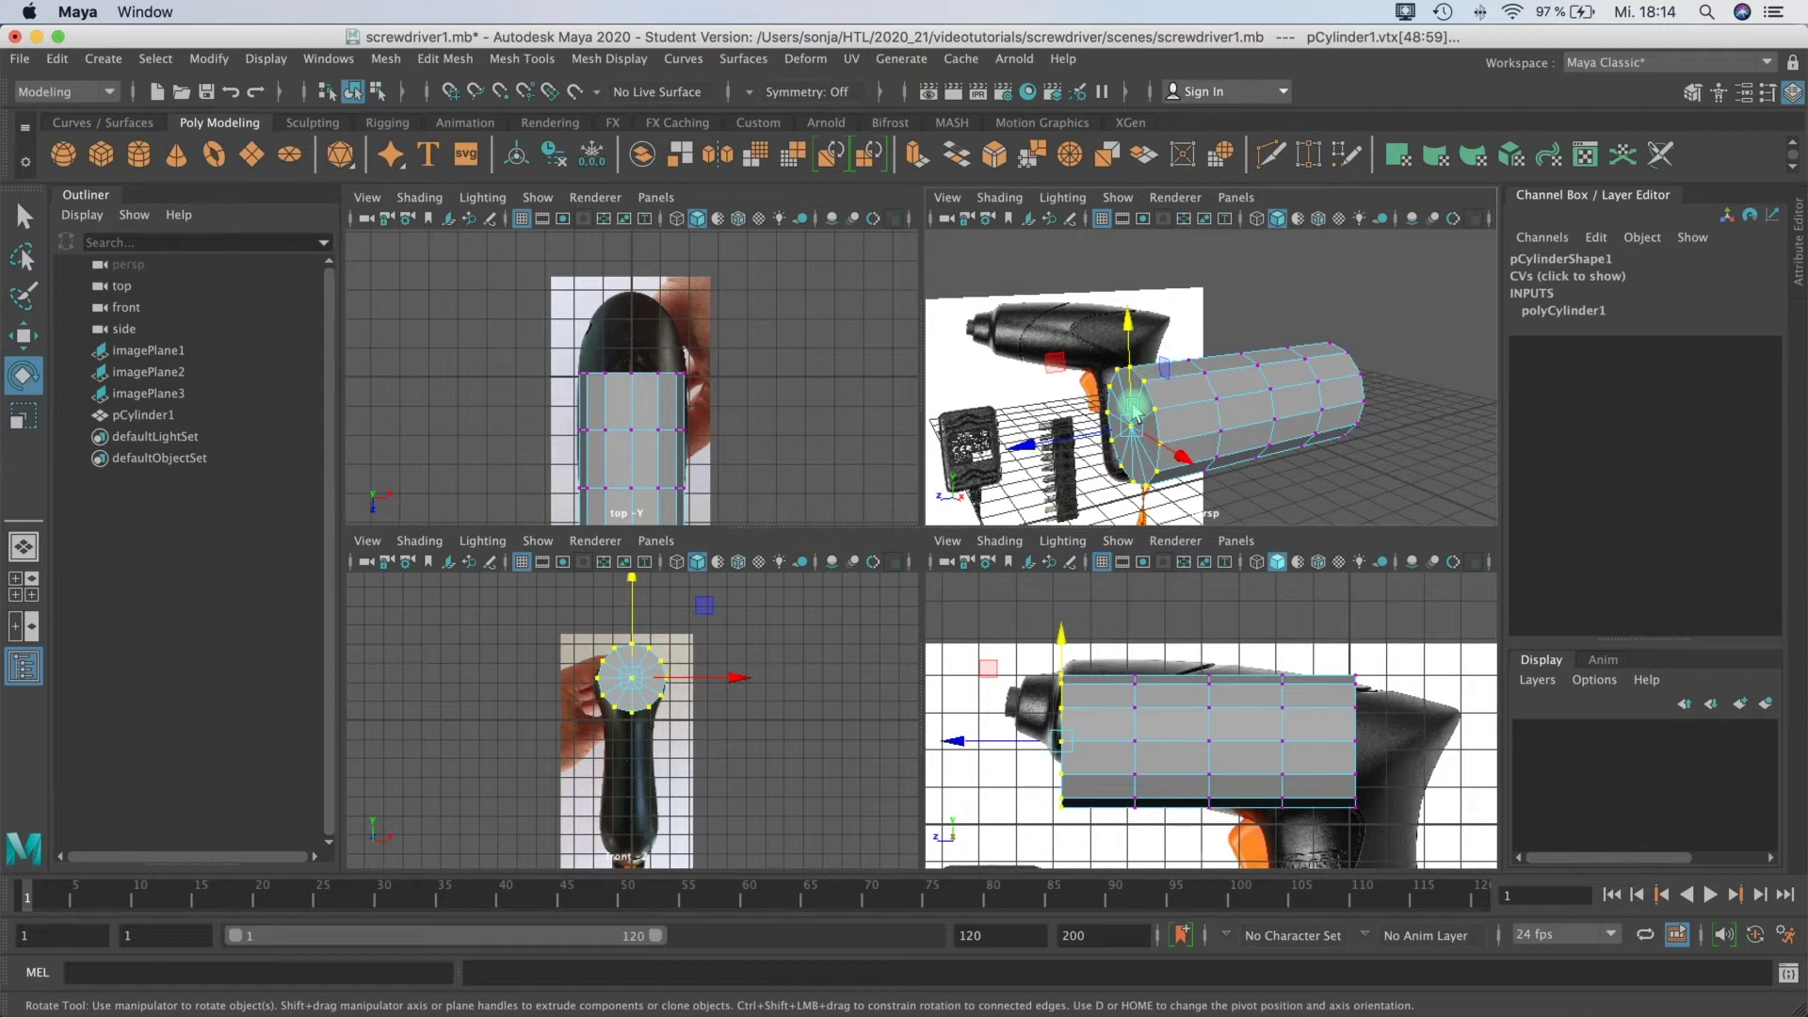
key(r)
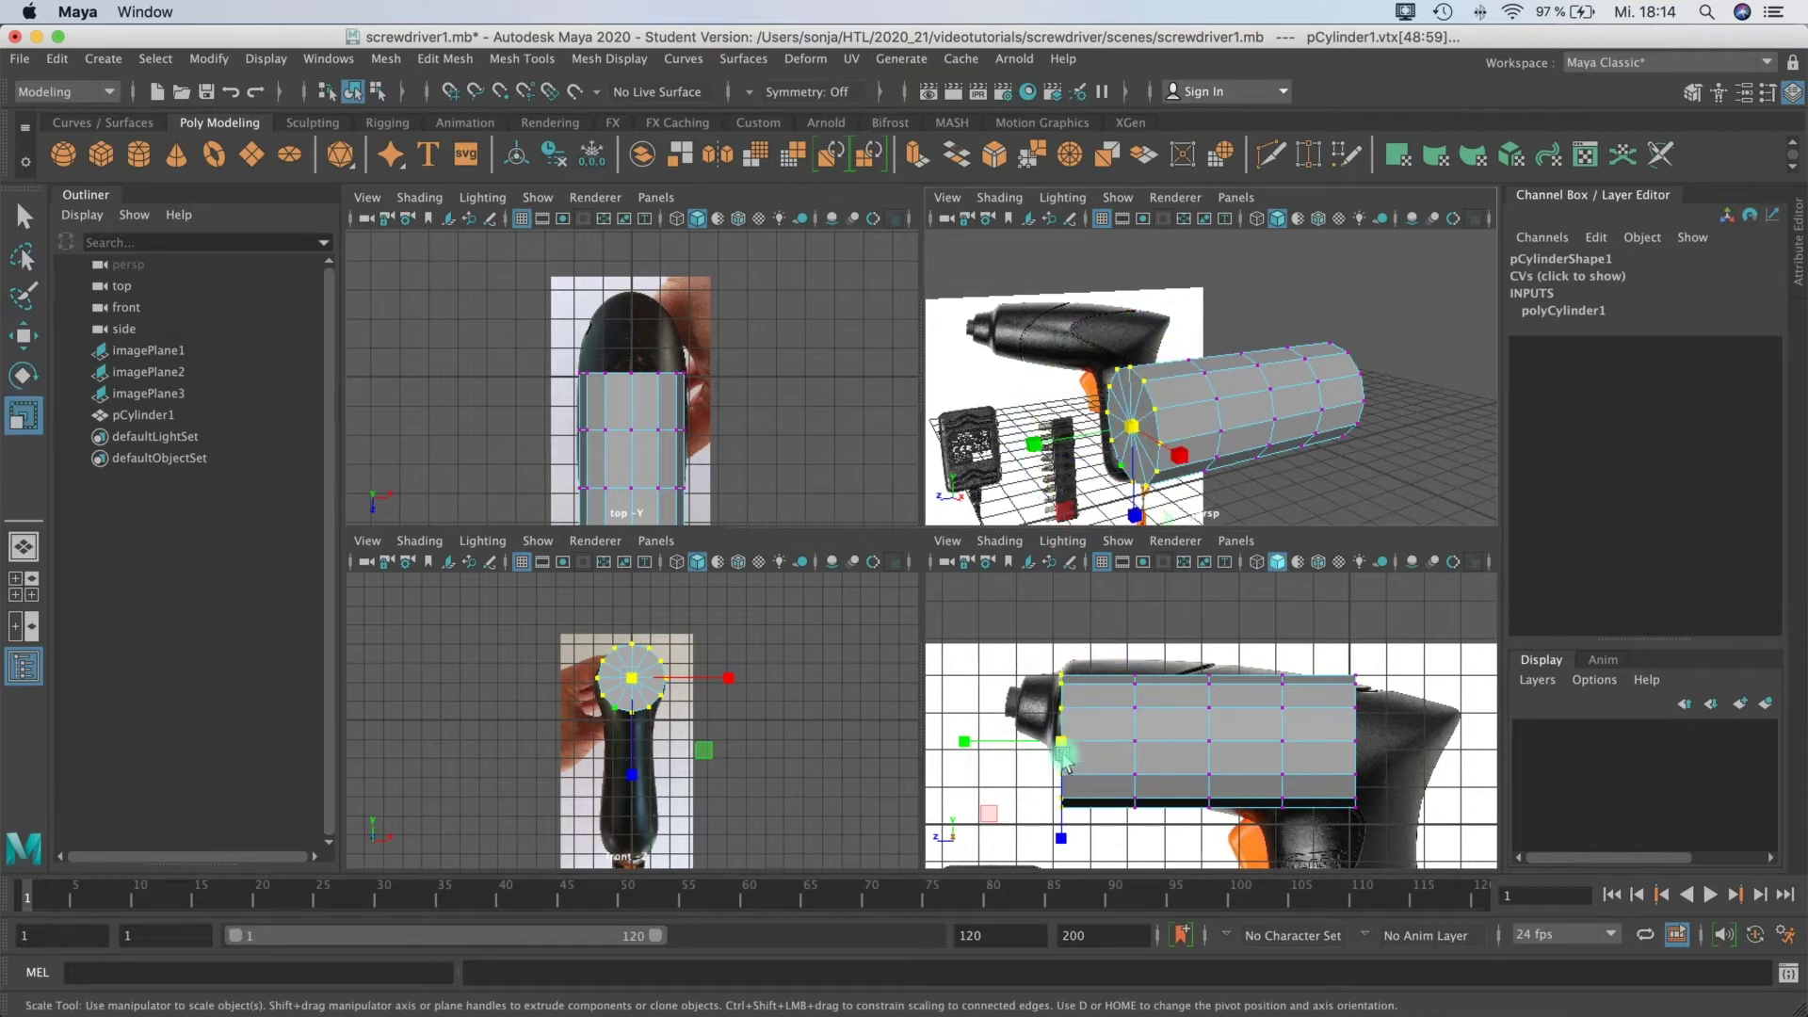
drag(1064, 844, 1065, 799)
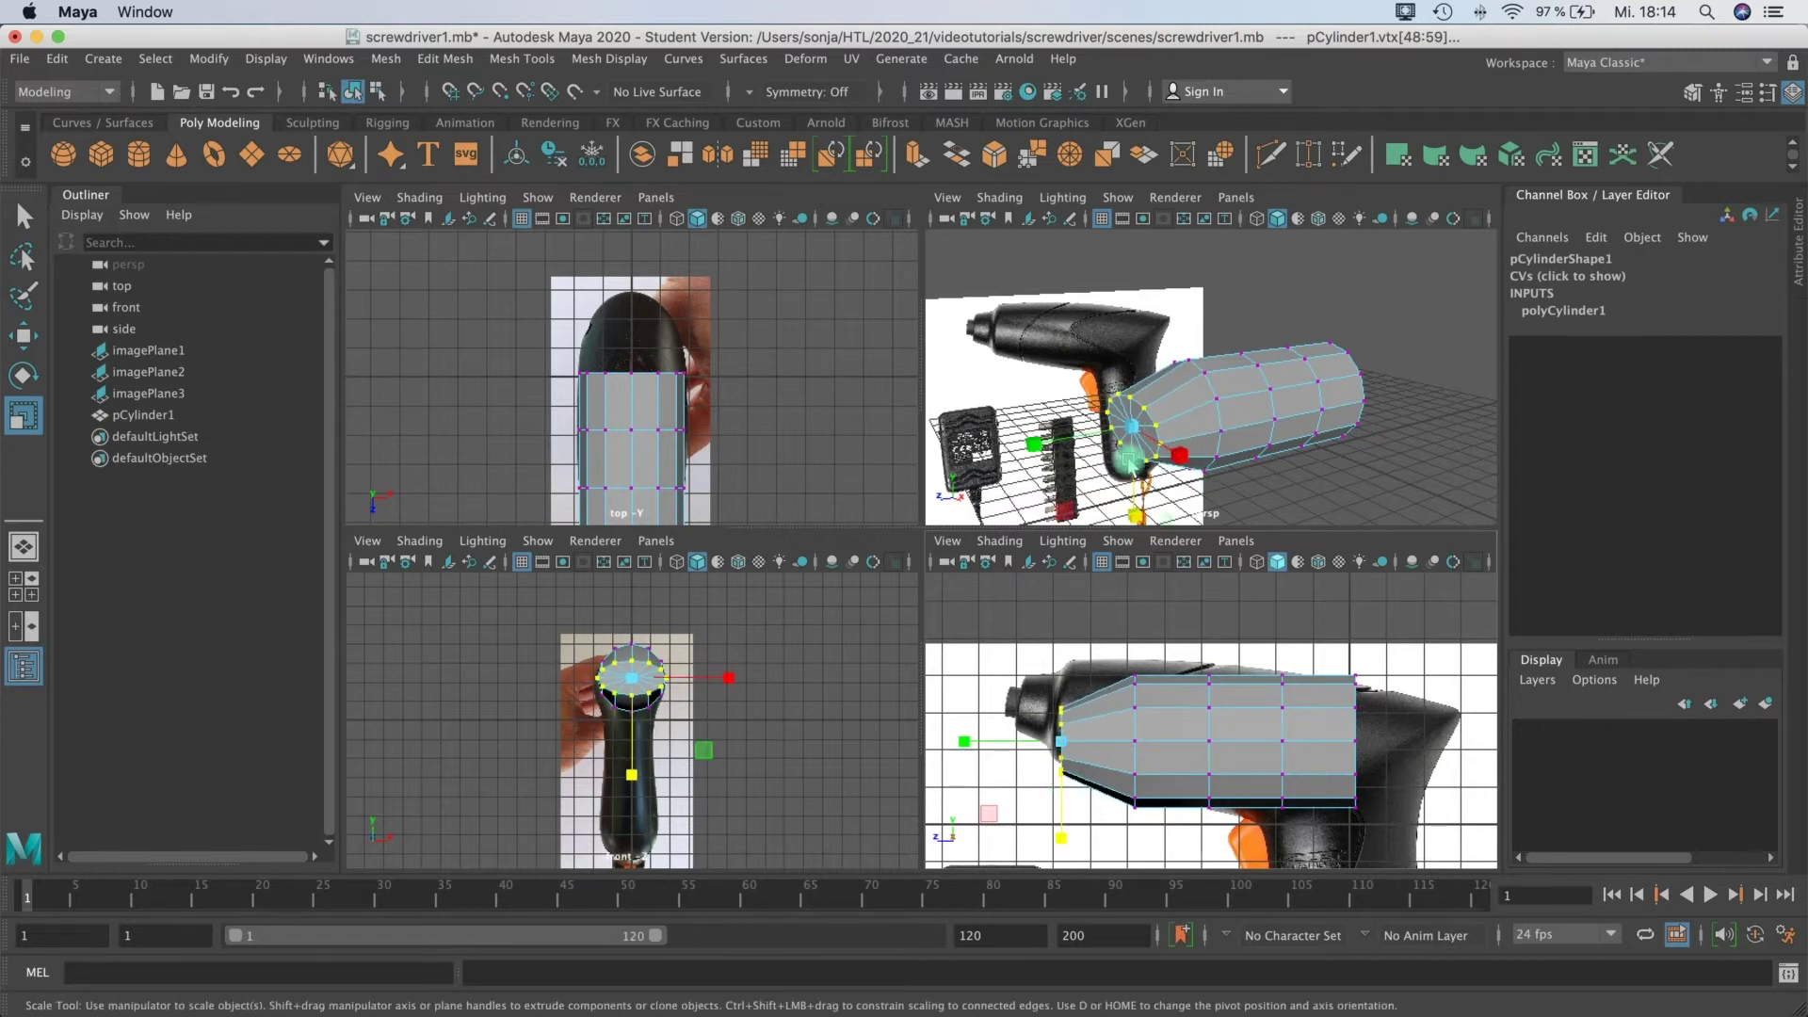
alt+drag(1267, 447, 1144, 452)
key(z)
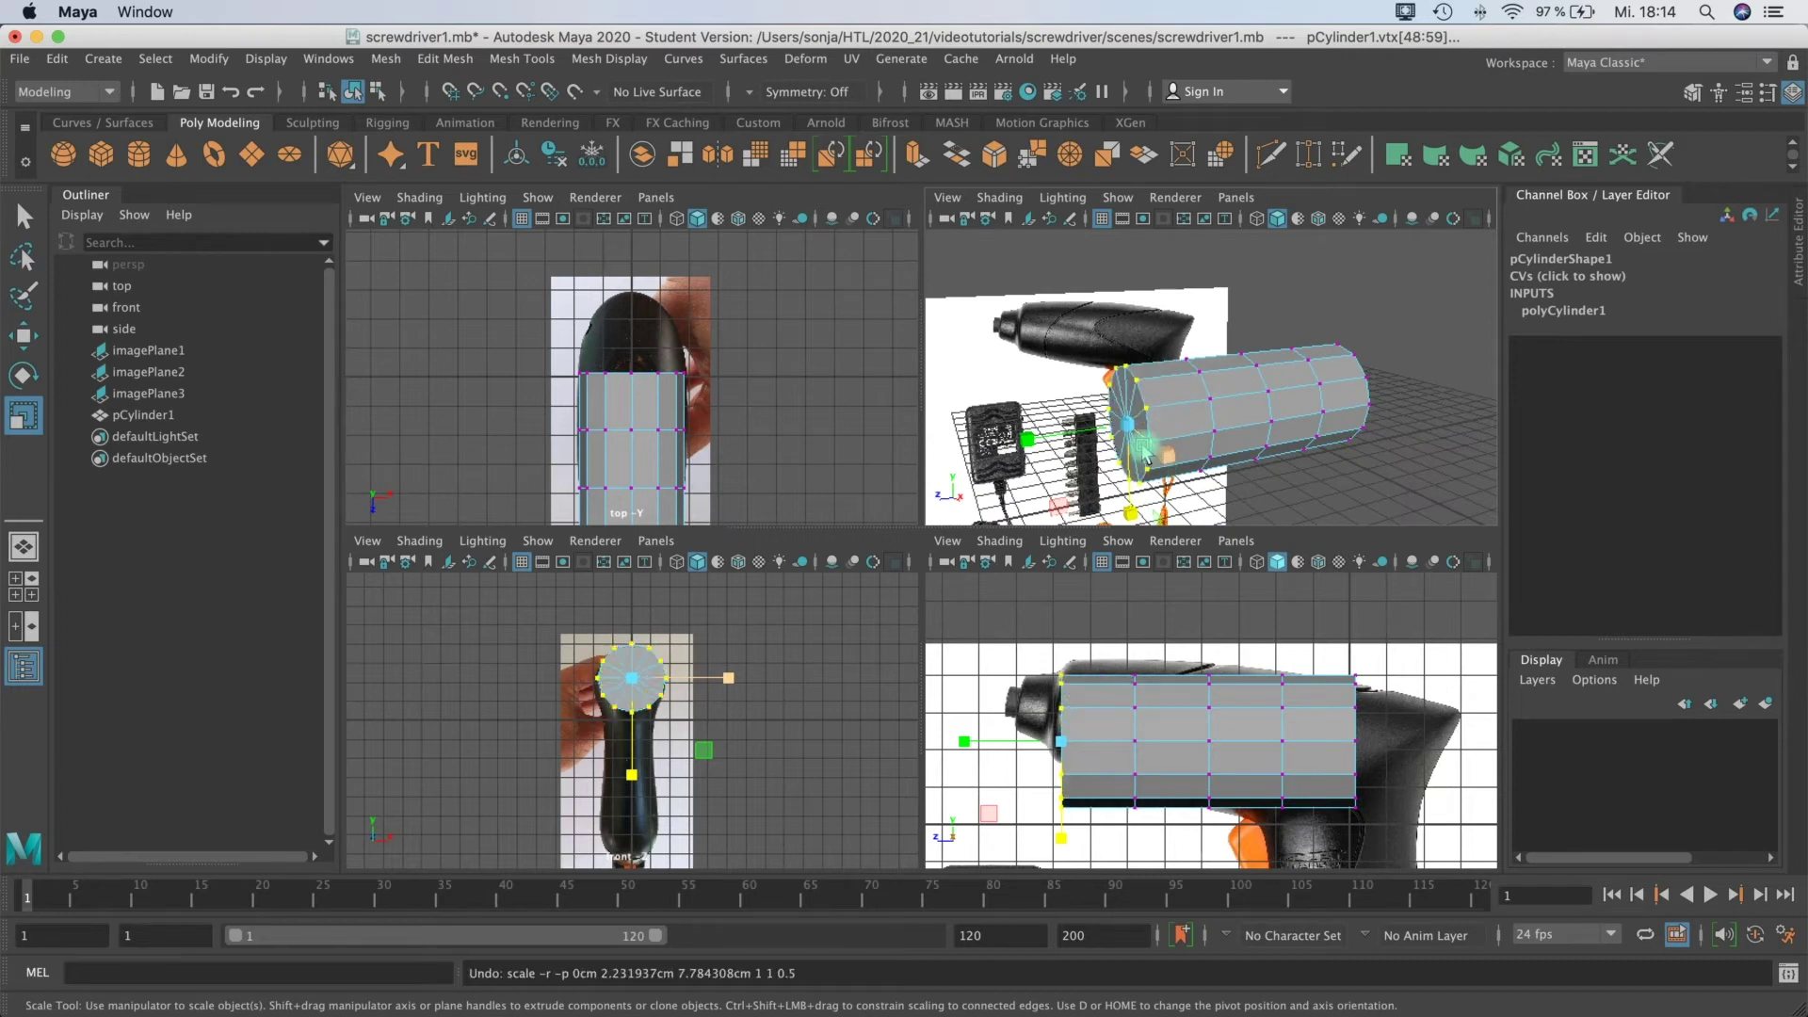
mouse_move(1120, 419)
alt+mouse_down()
mouse_move(1120, 386)
mouse_move(1116, 405)
alt+mouse_up()
key(w)
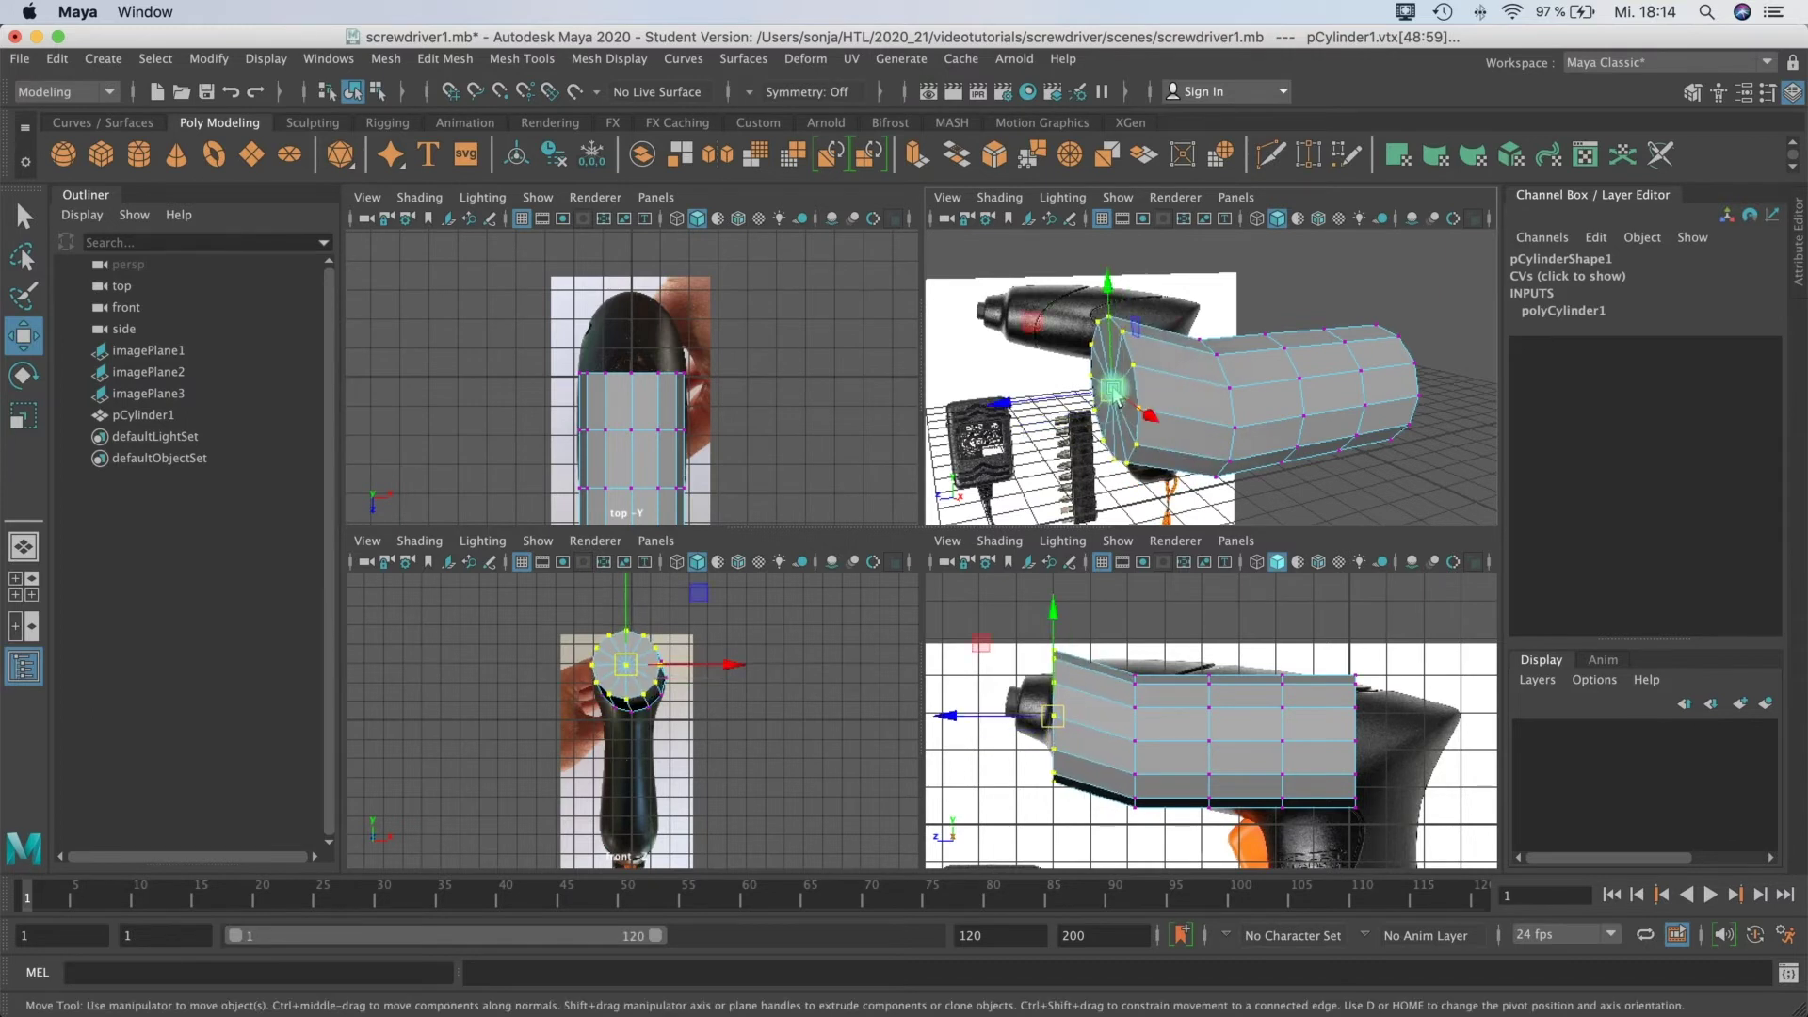
key(z)
Step: Scale the selected chuck-end vertex ring evenly across its width and height to about 0.69
key(e)
key(r)
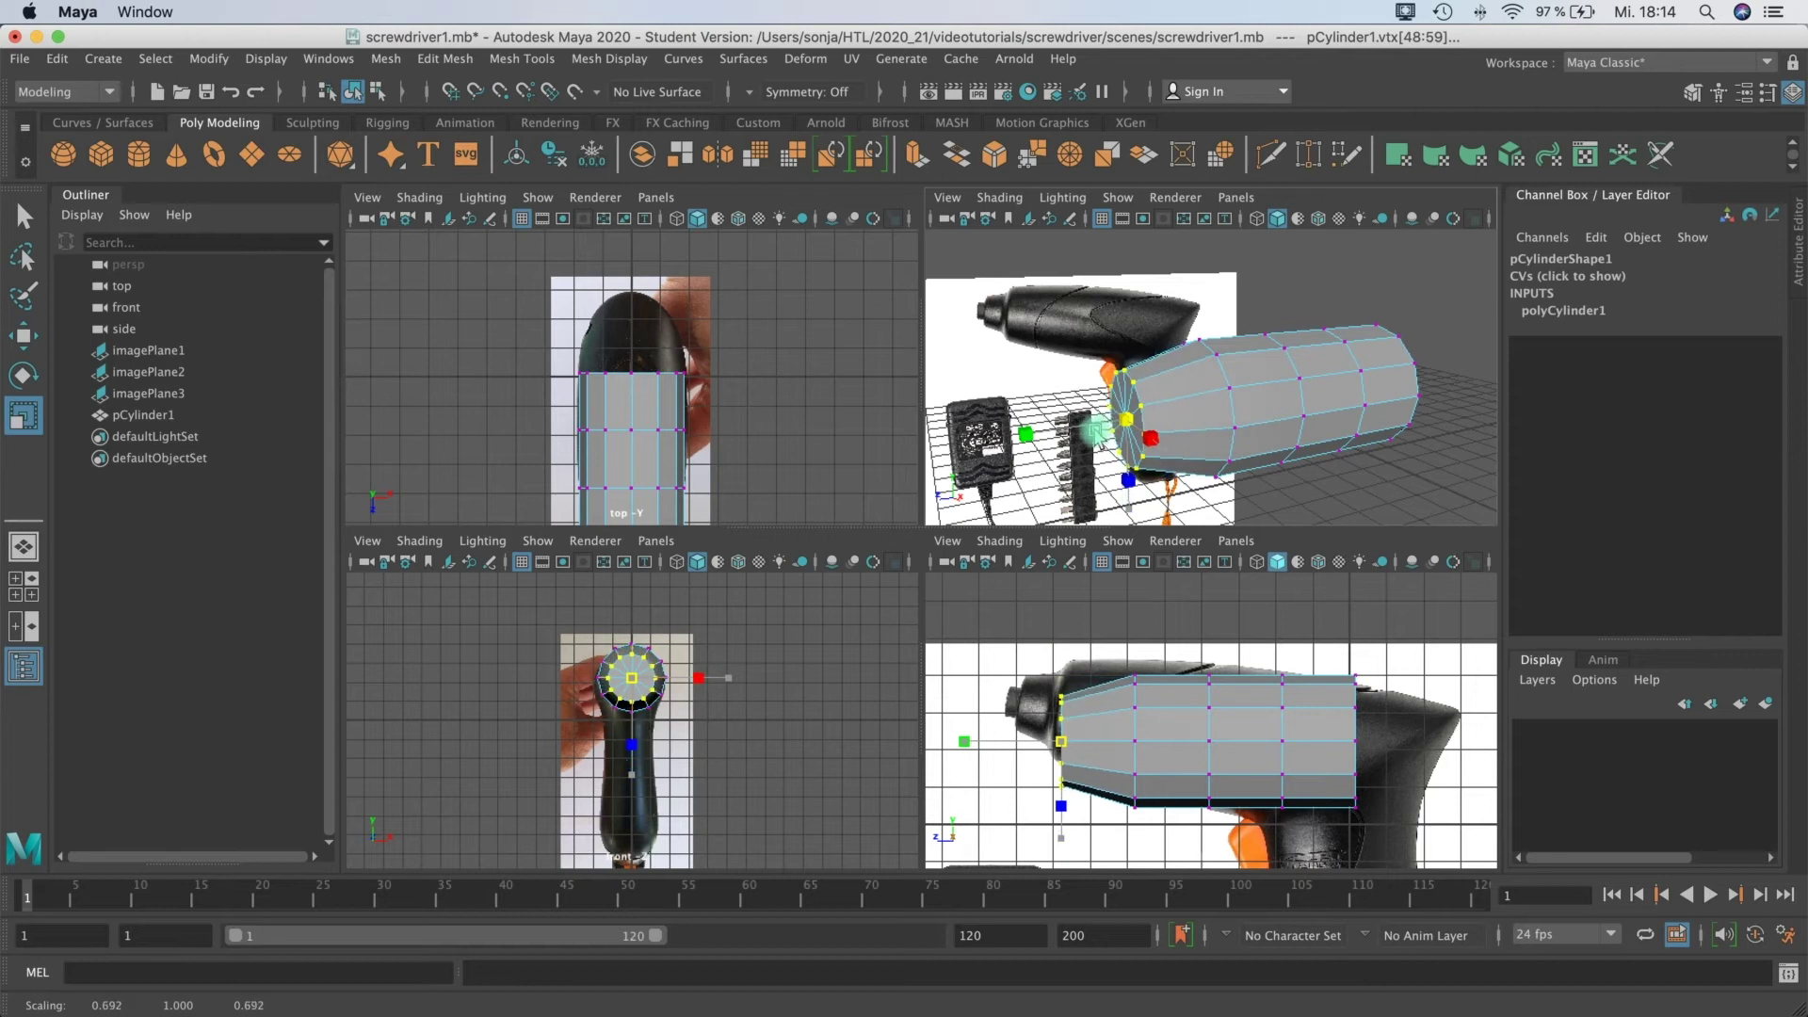
alt+drag(1122, 428, 1130, 414)
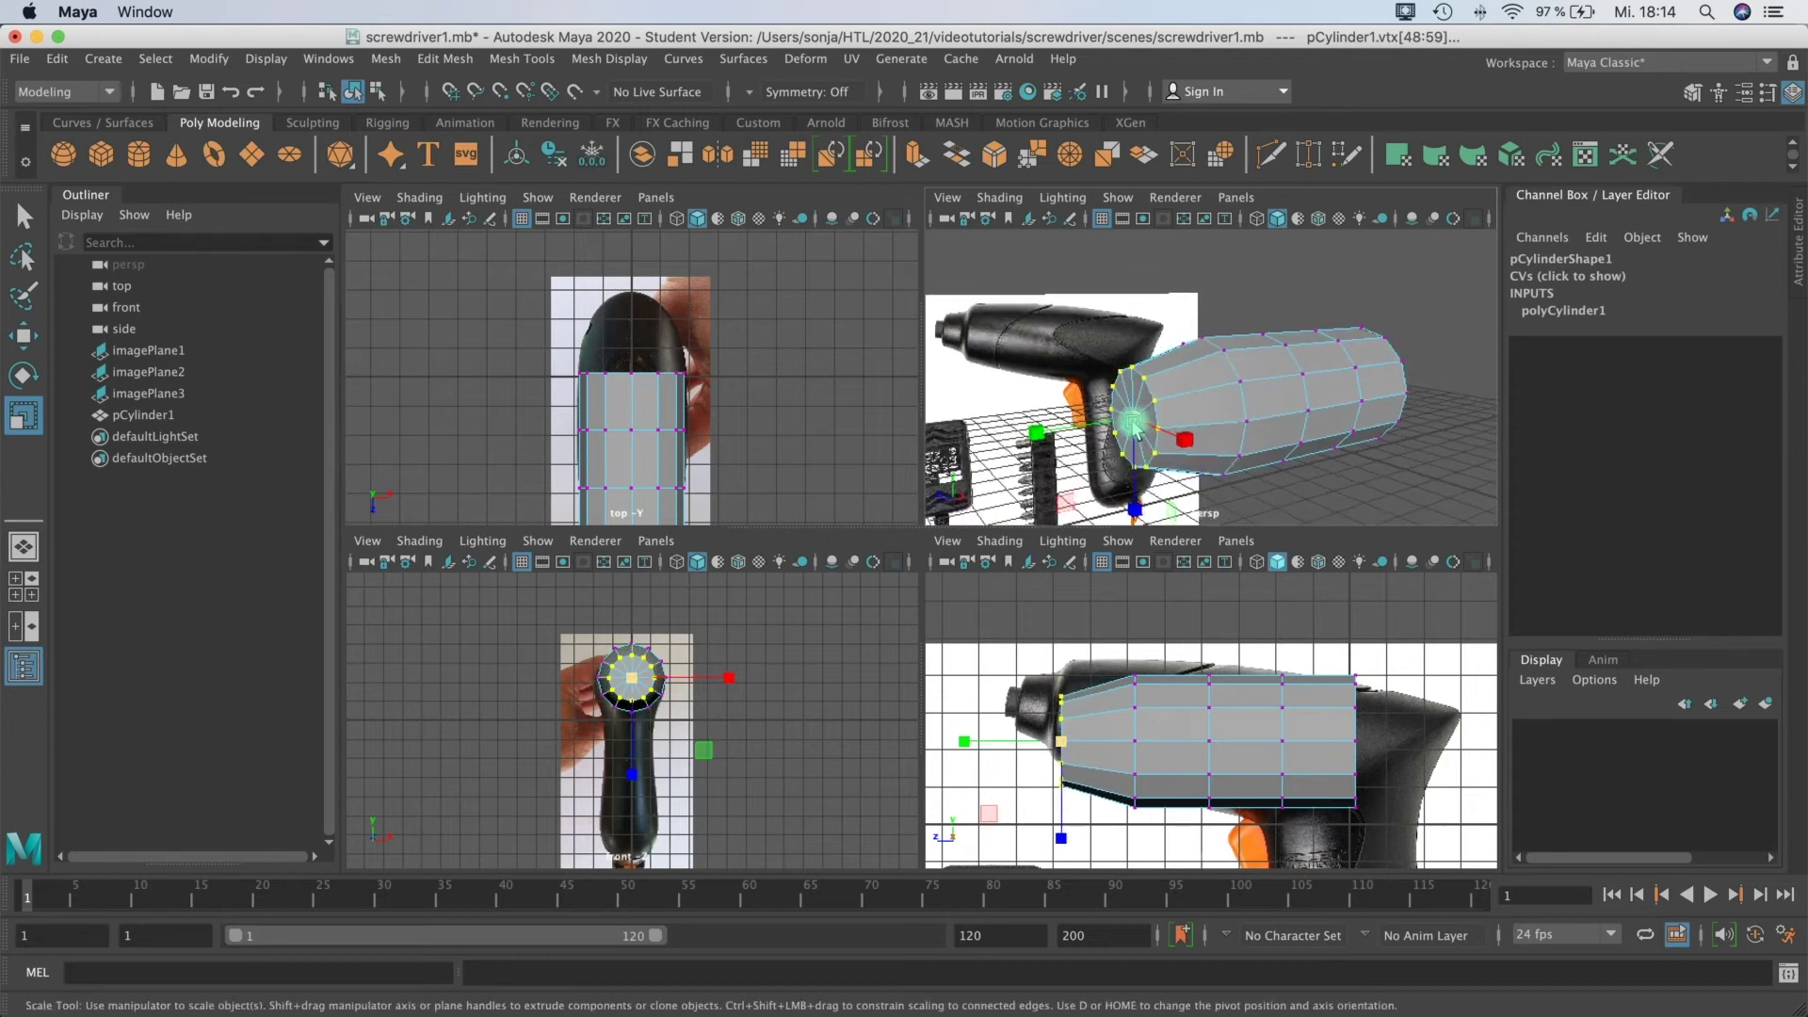
Step: Raise the chuck-end ring to about Y 3.16 and Z 7.81 and tilt it slightly to match the body's front edge
key(w)
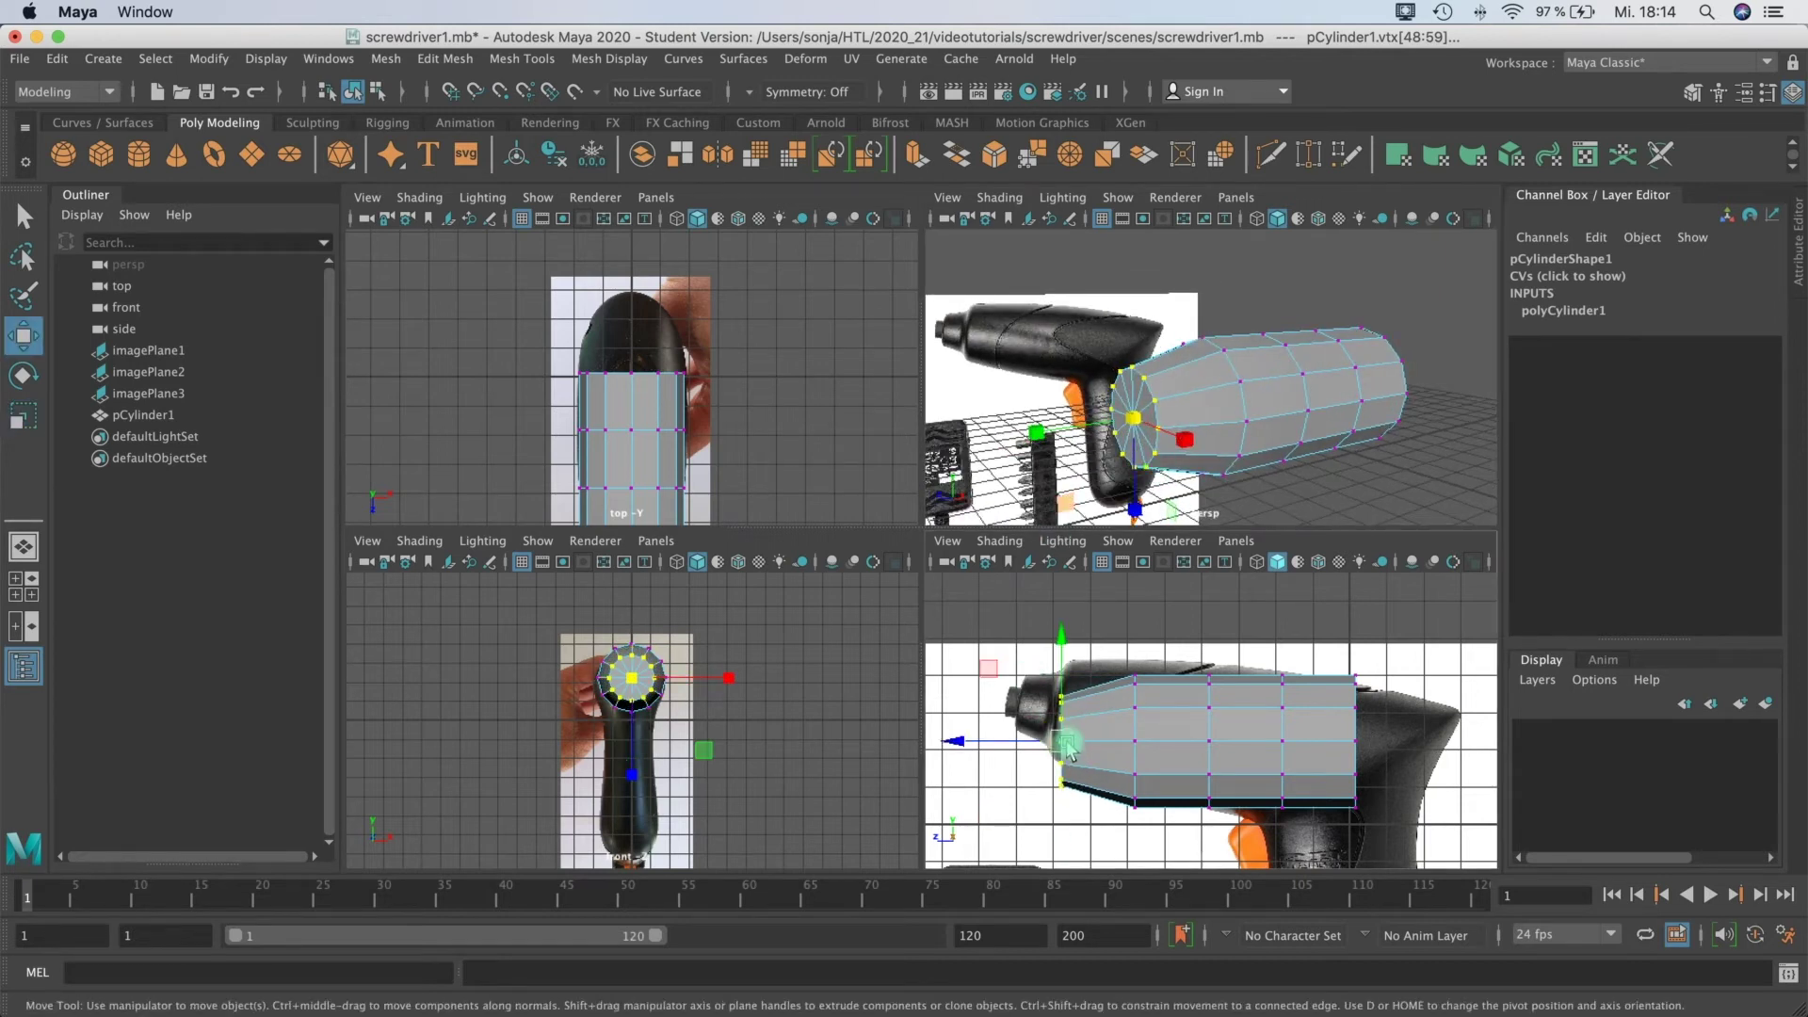
drag(1062, 743, 1056, 713)
key(e)
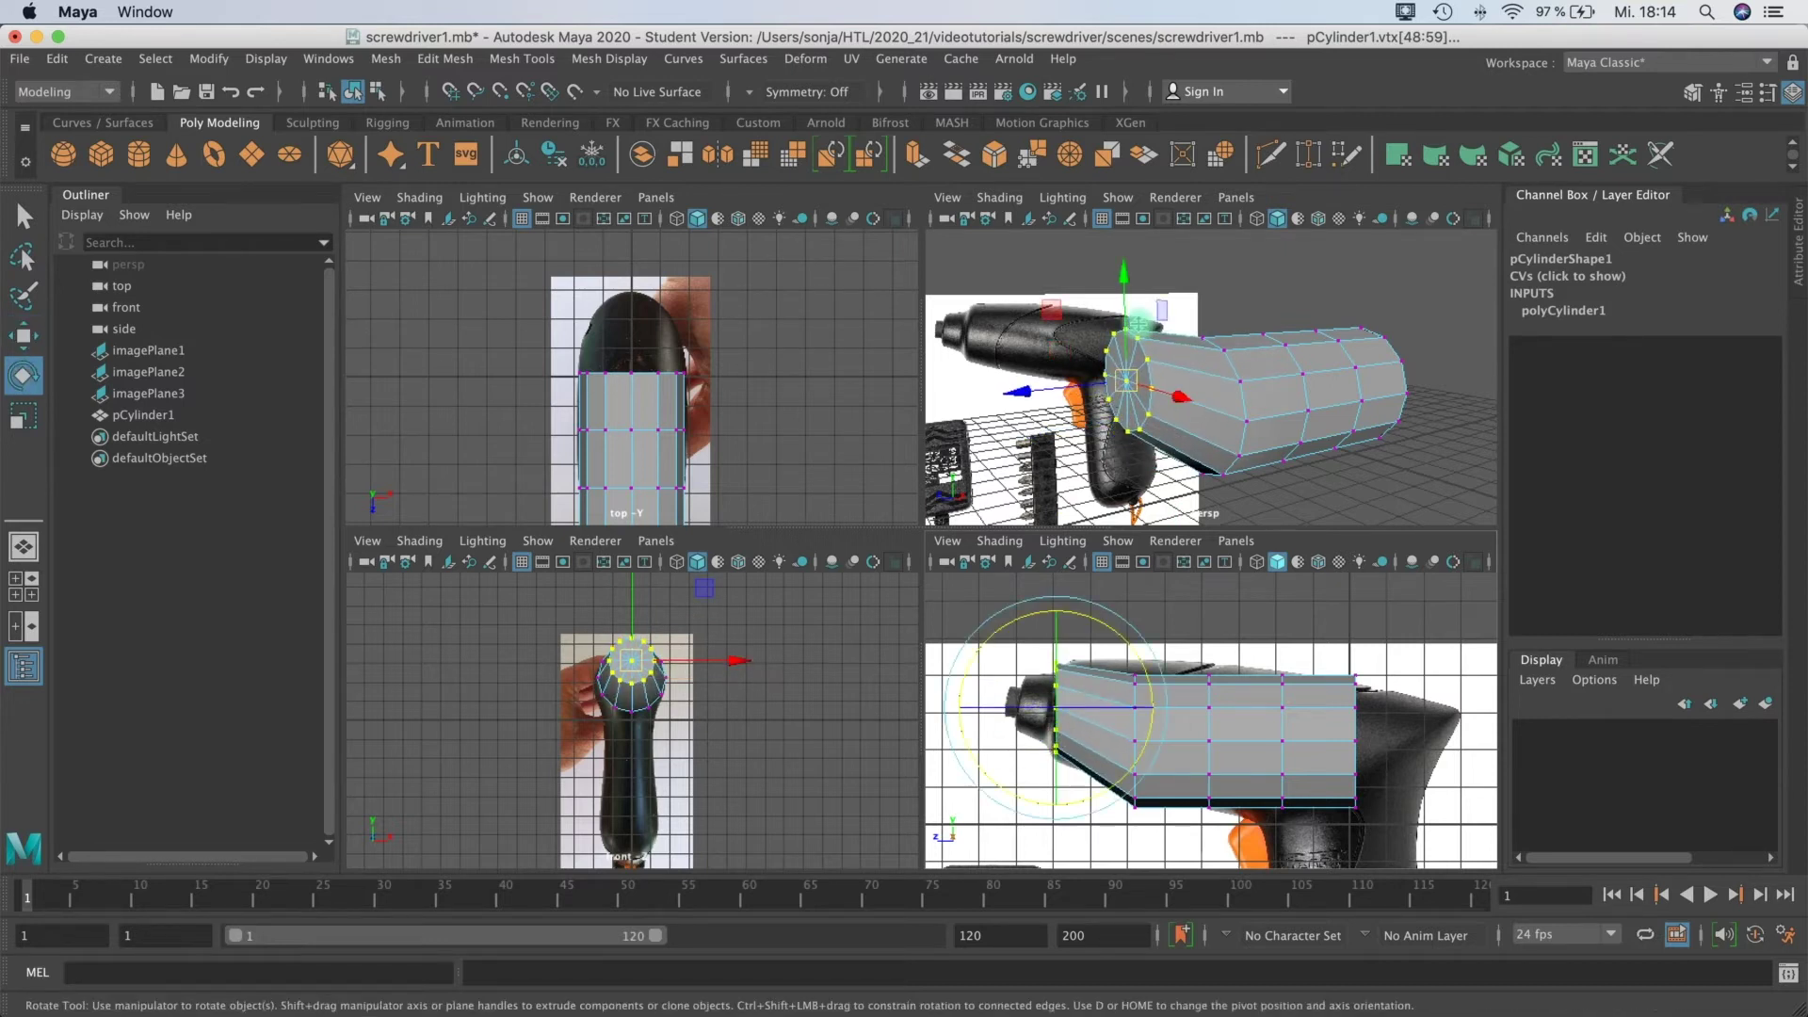
drag(1078, 303, 1092, 298)
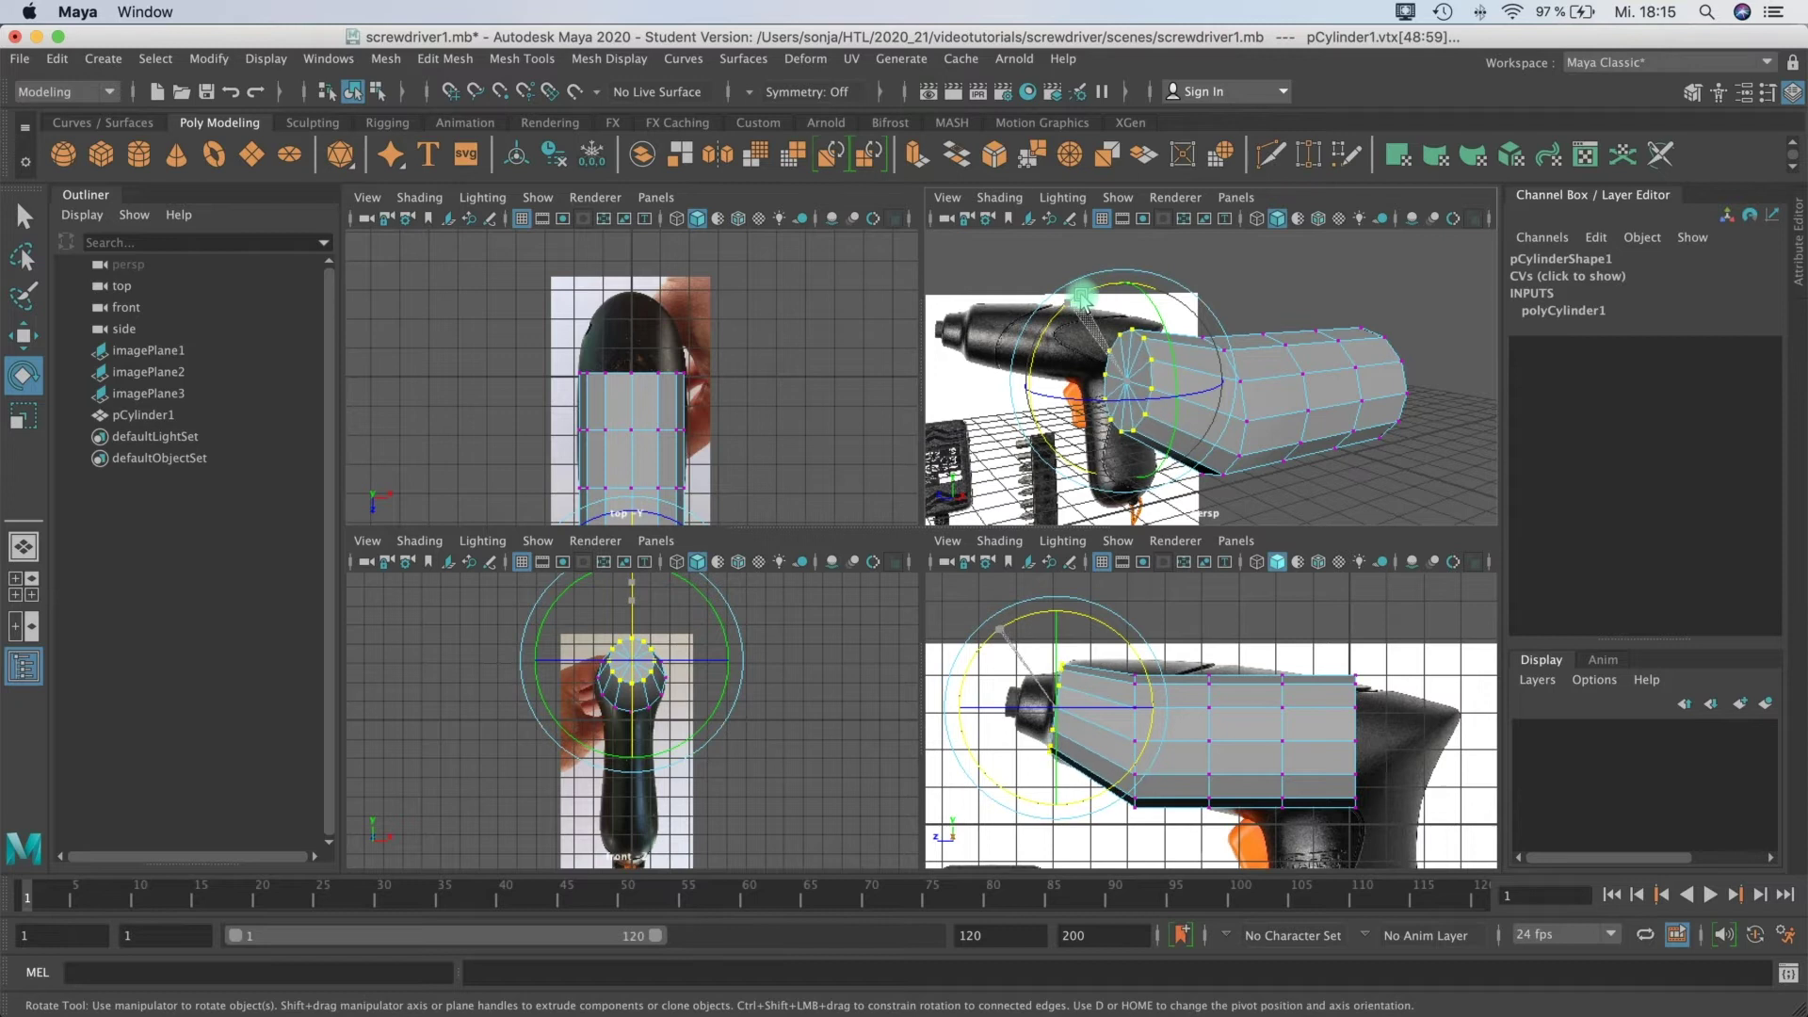
key(w)
click(1062, 708)
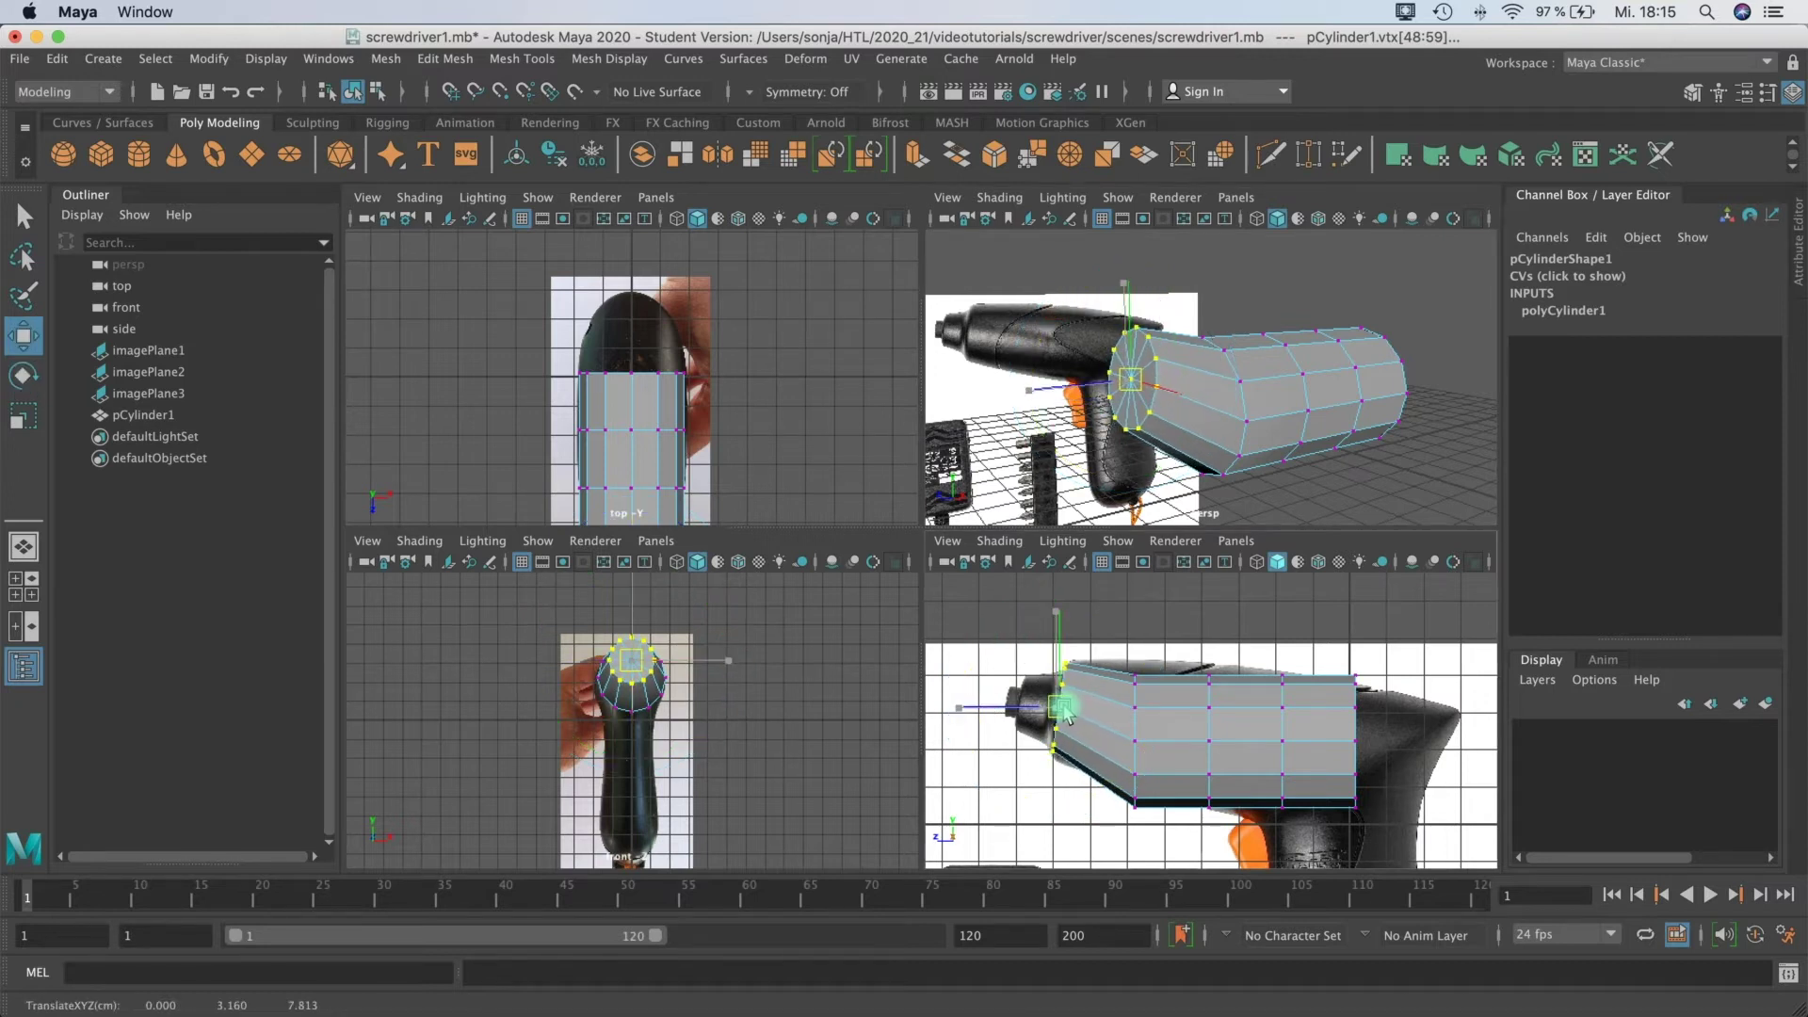
Step: Raise the second vertex ring from the chuck to about Y 2.64 and select the middle ring
drag(1165, 830, 1158, 663)
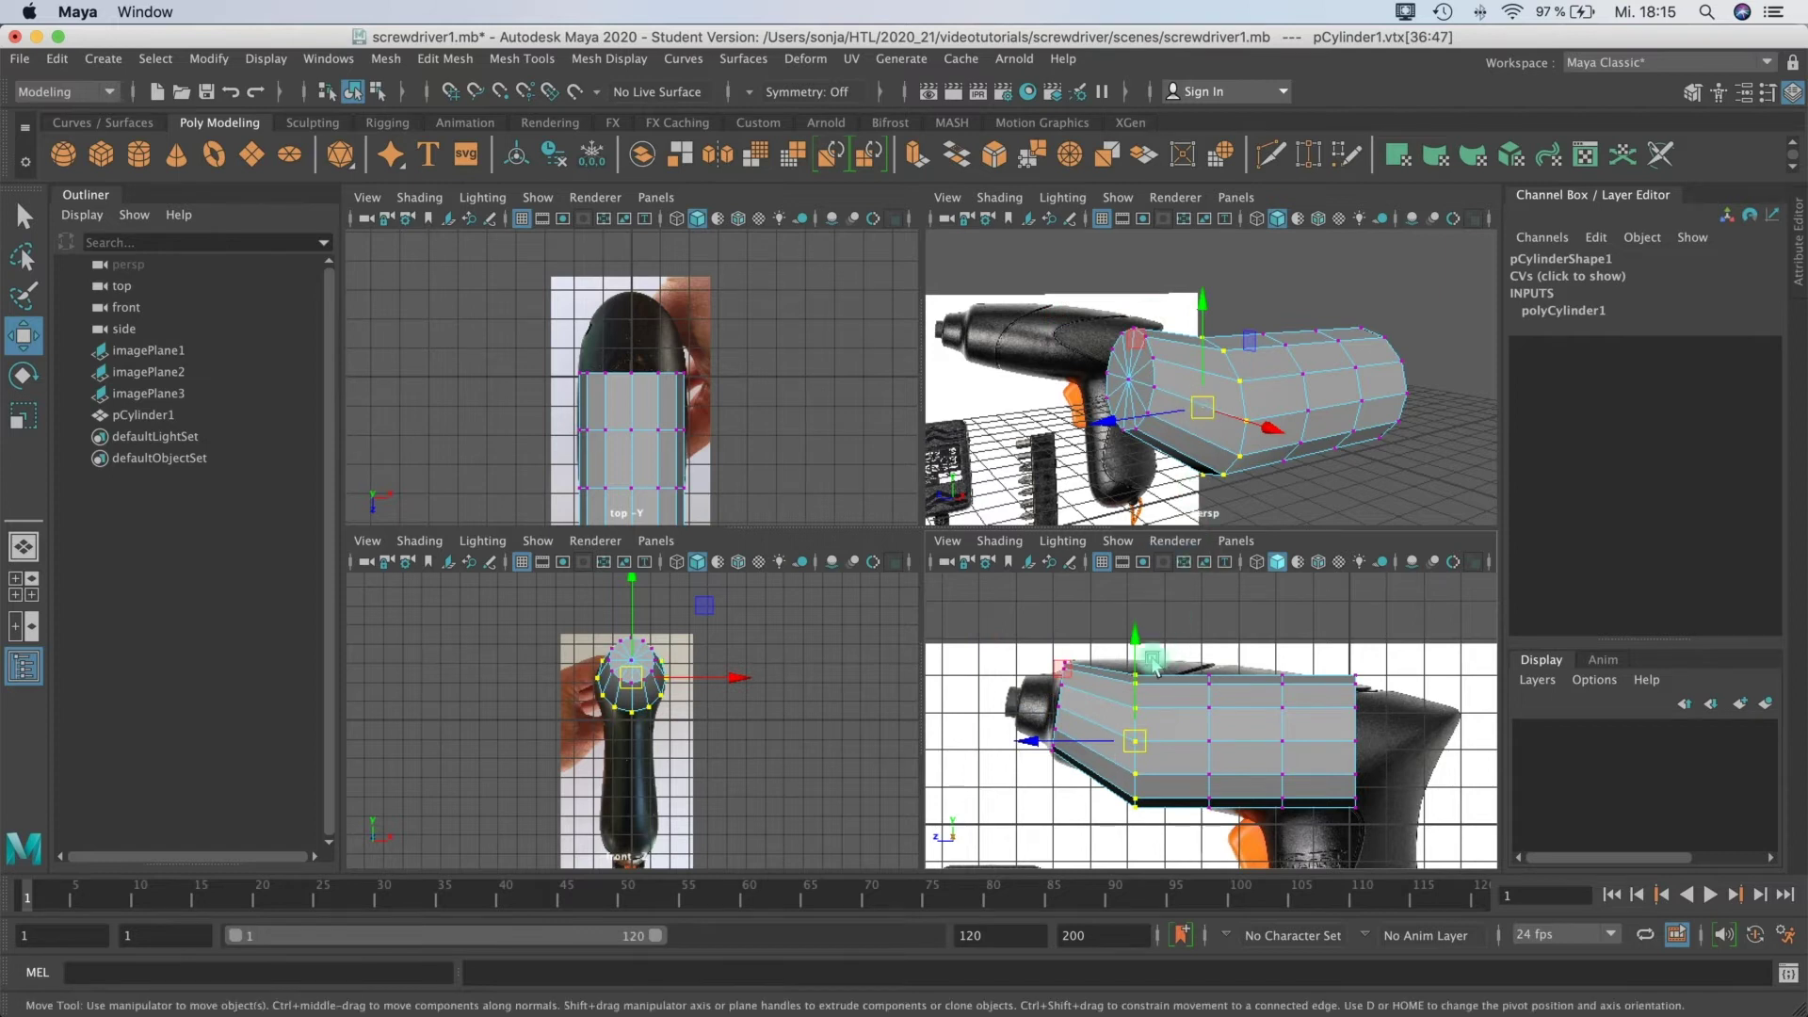
drag(1136, 650, 1130, 642)
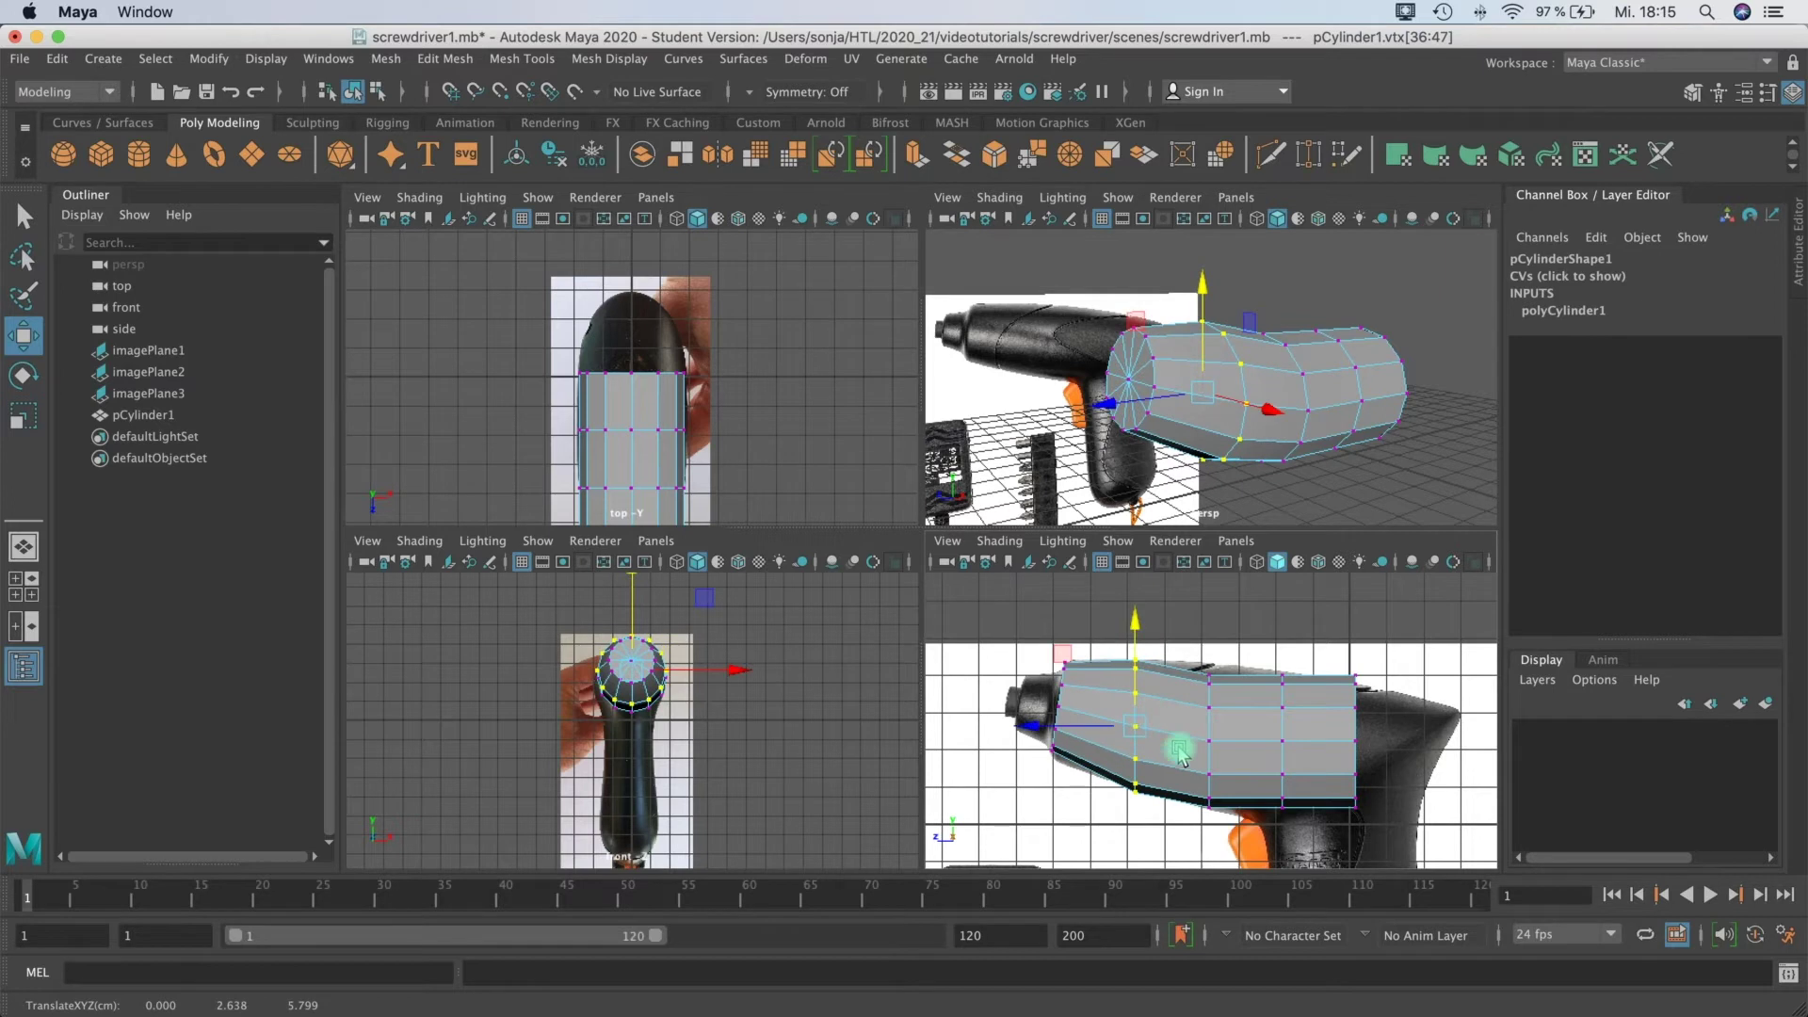
drag(1226, 821, 1214, 614)
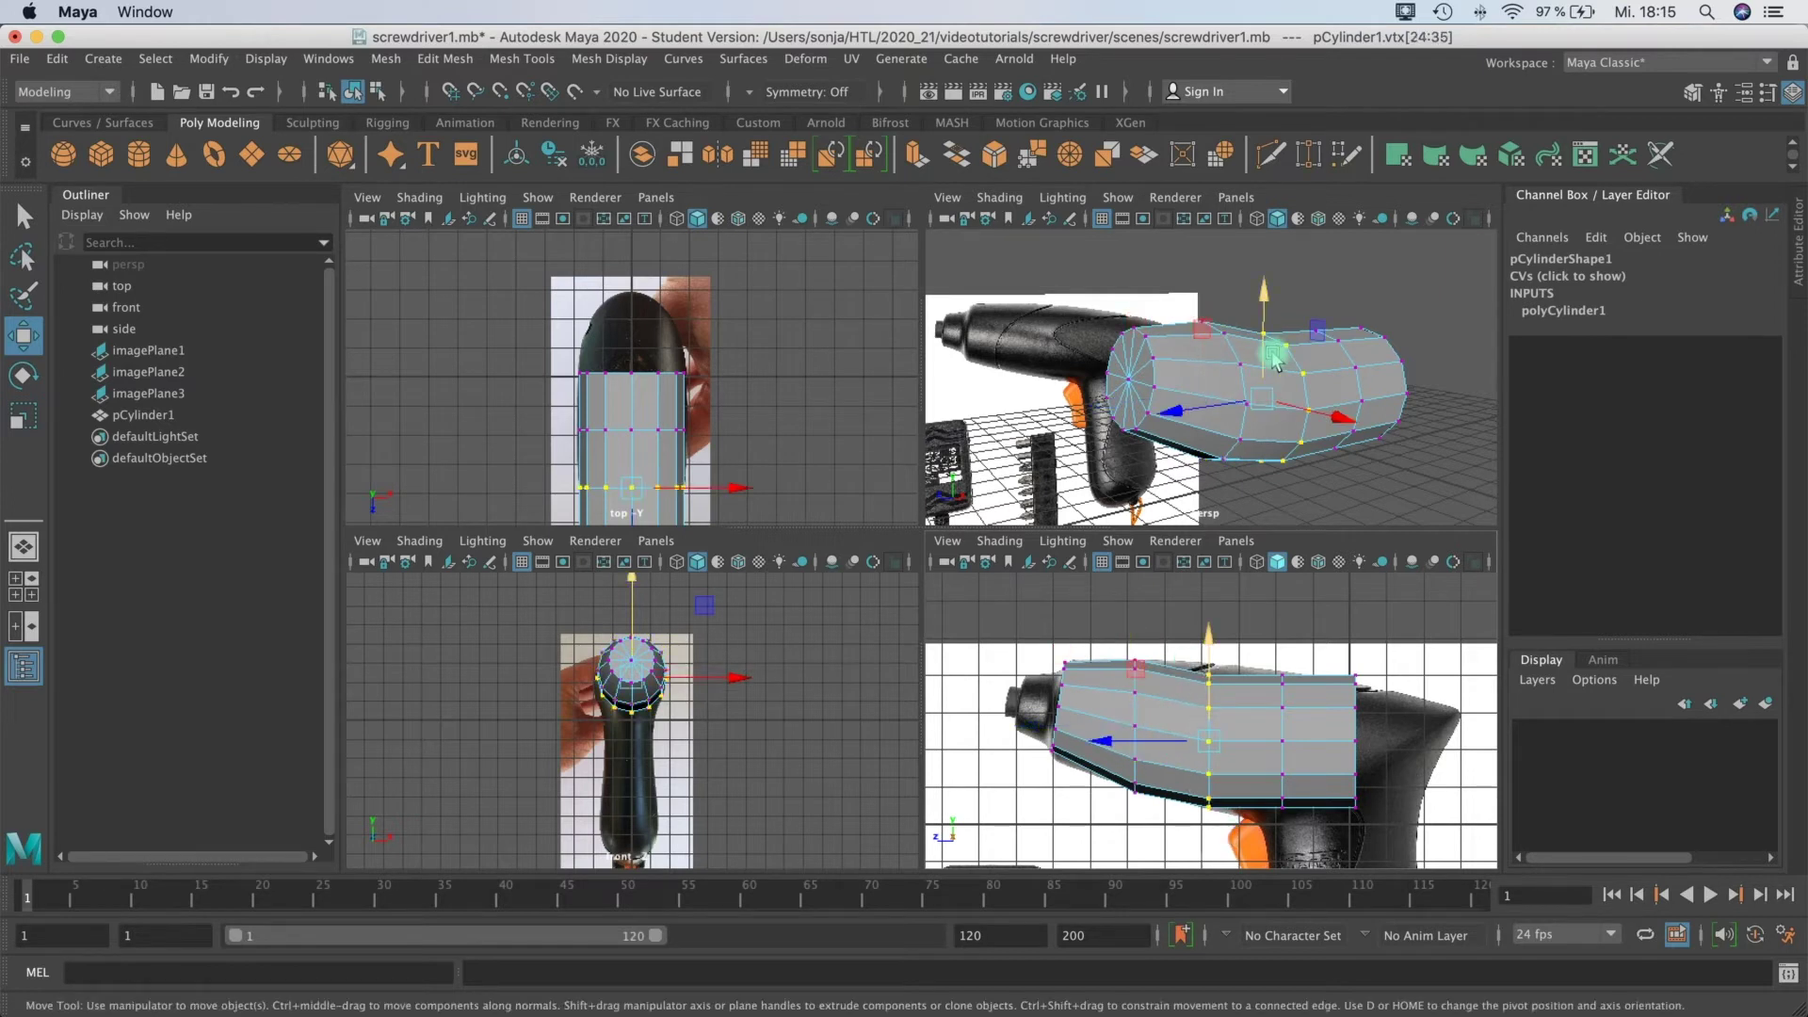
key(e)
drag(1267, 339, 1264, 394)
key(super+z)
Step: Scale the middle vertex ring uniformly to about 1.1 and raise it to follow the body's upper outline
key(w)
key(e)
key(r)
drag(1265, 404, 1271, 403)
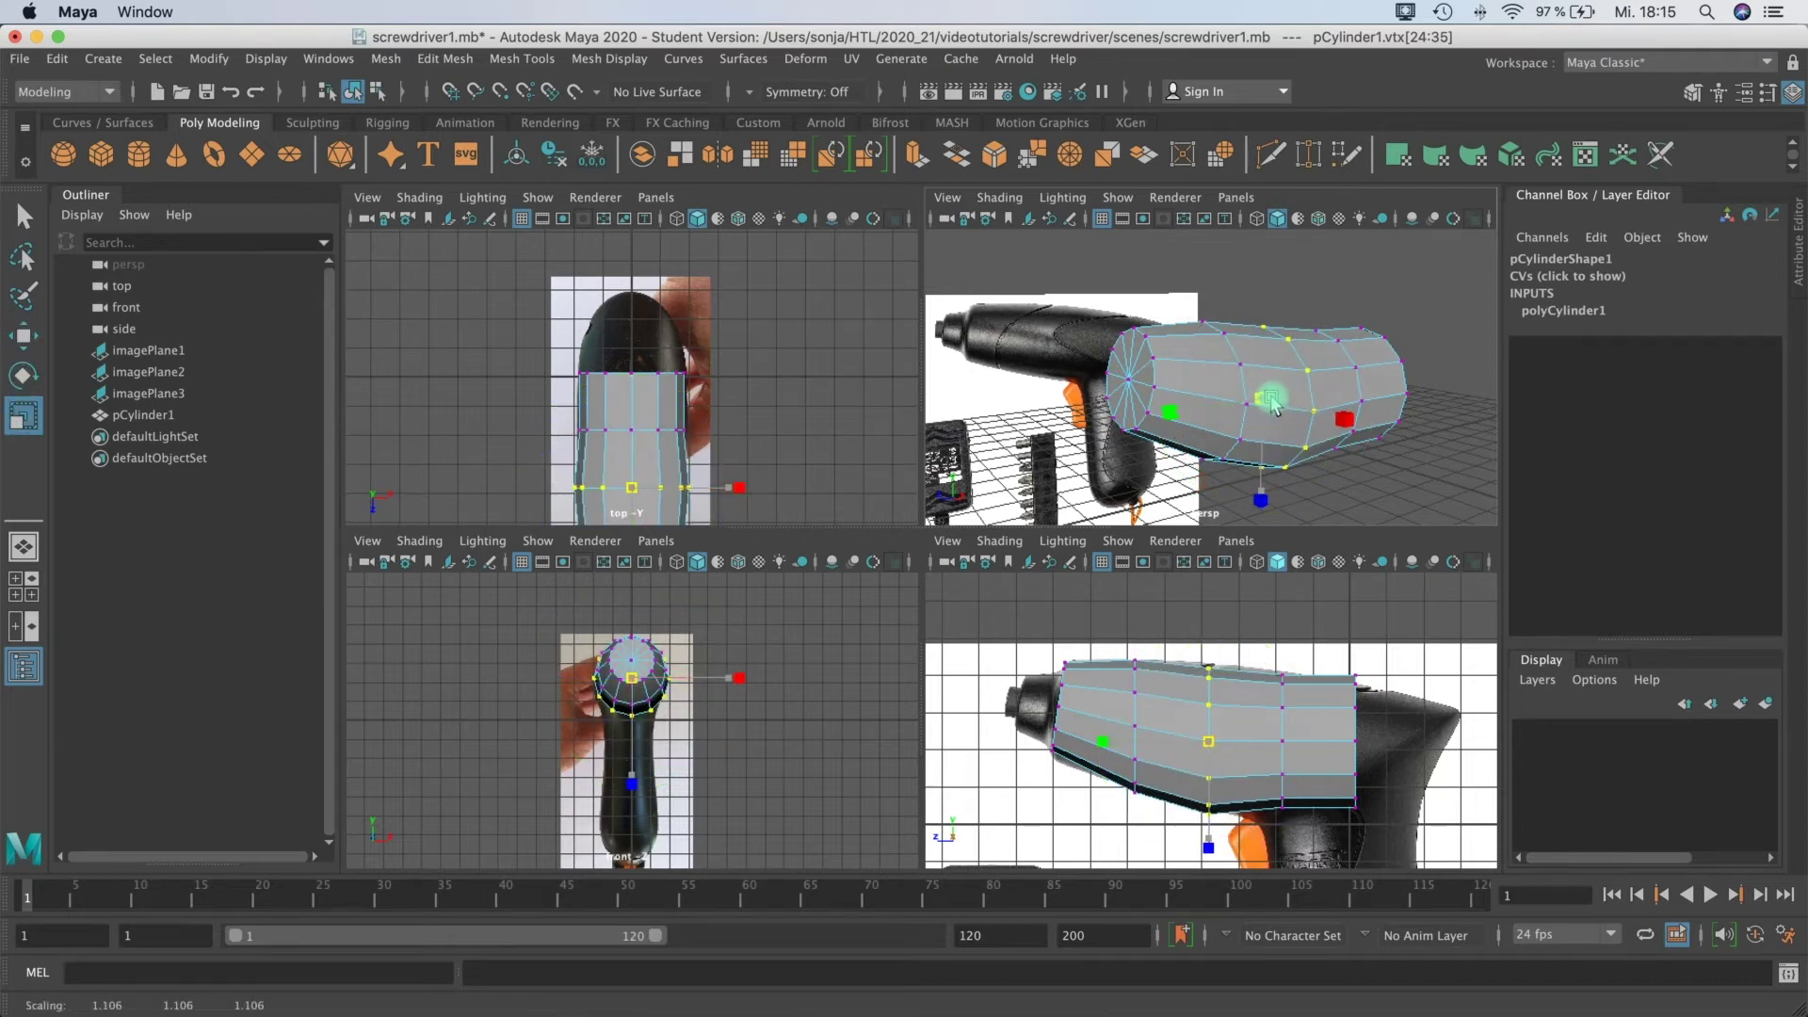
key(w)
drag(1213, 647, 1213, 639)
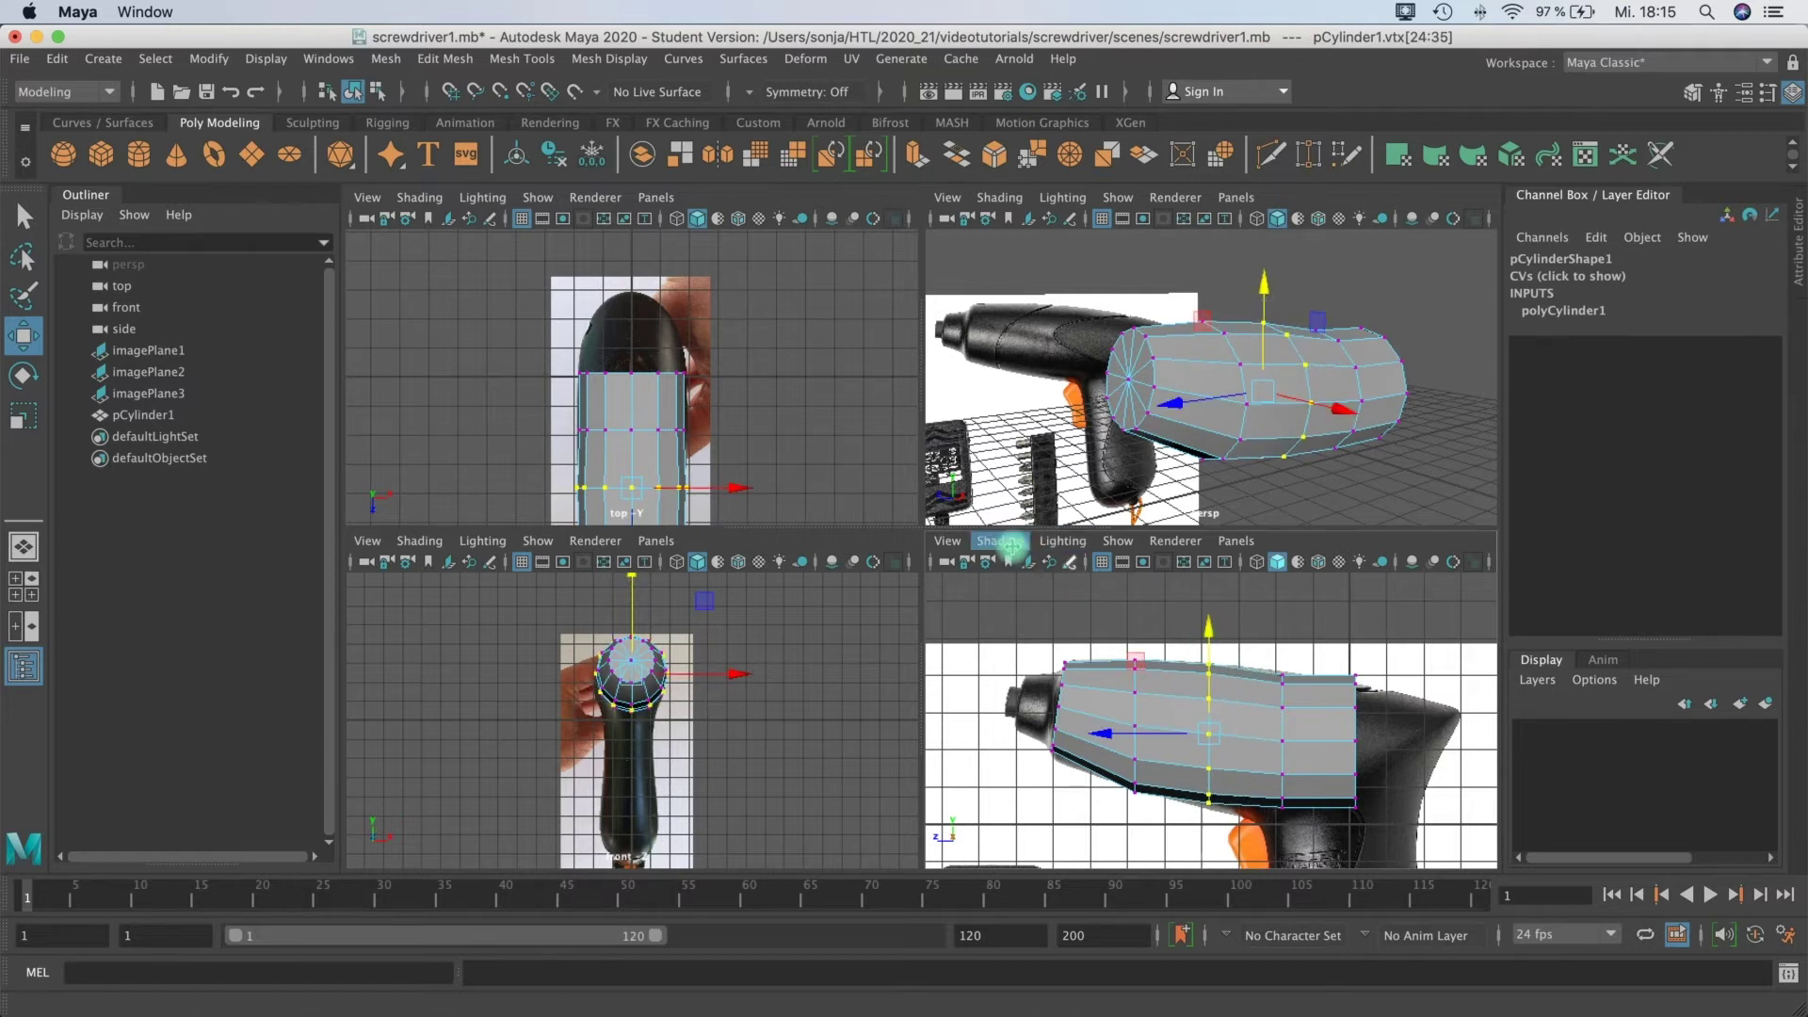
Step: Turn on X-Ray shading in the side view, and slightly enlarge and lower the middle vertex ring to fit the body outline
click(1008, 545)
click(1059, 753)
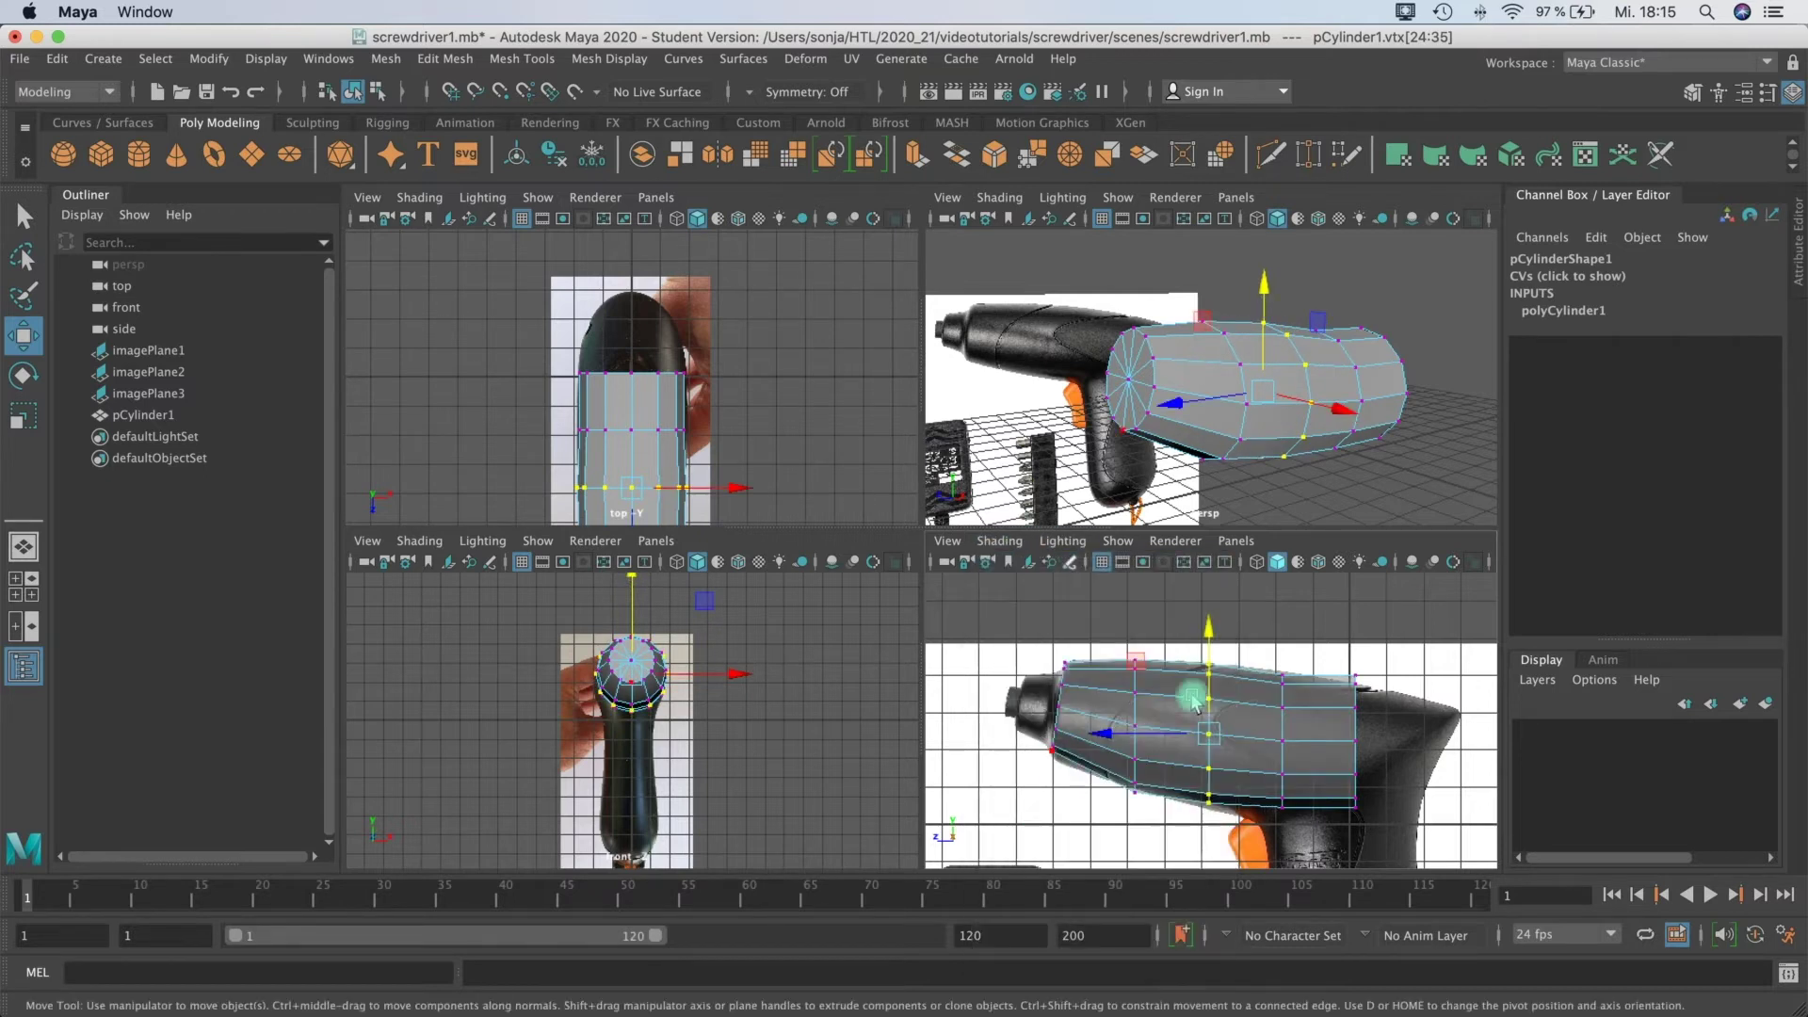
key(e)
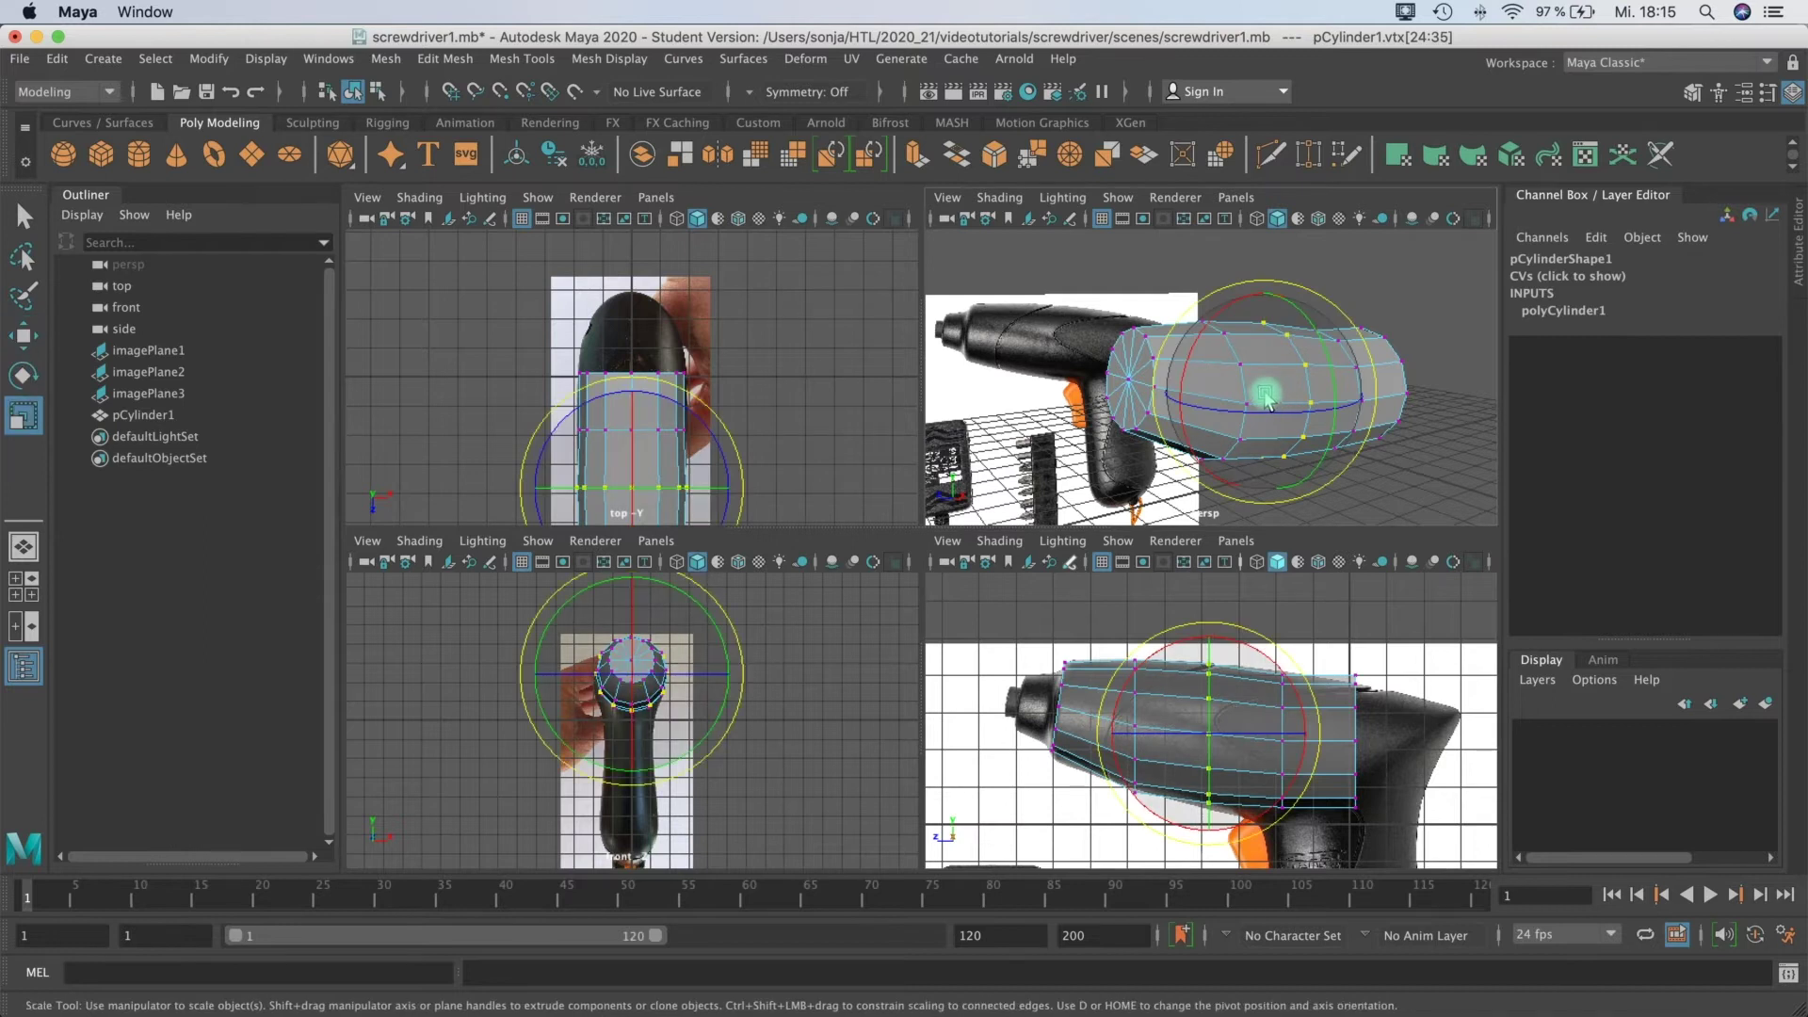
key(r)
click(1268, 393)
key(w)
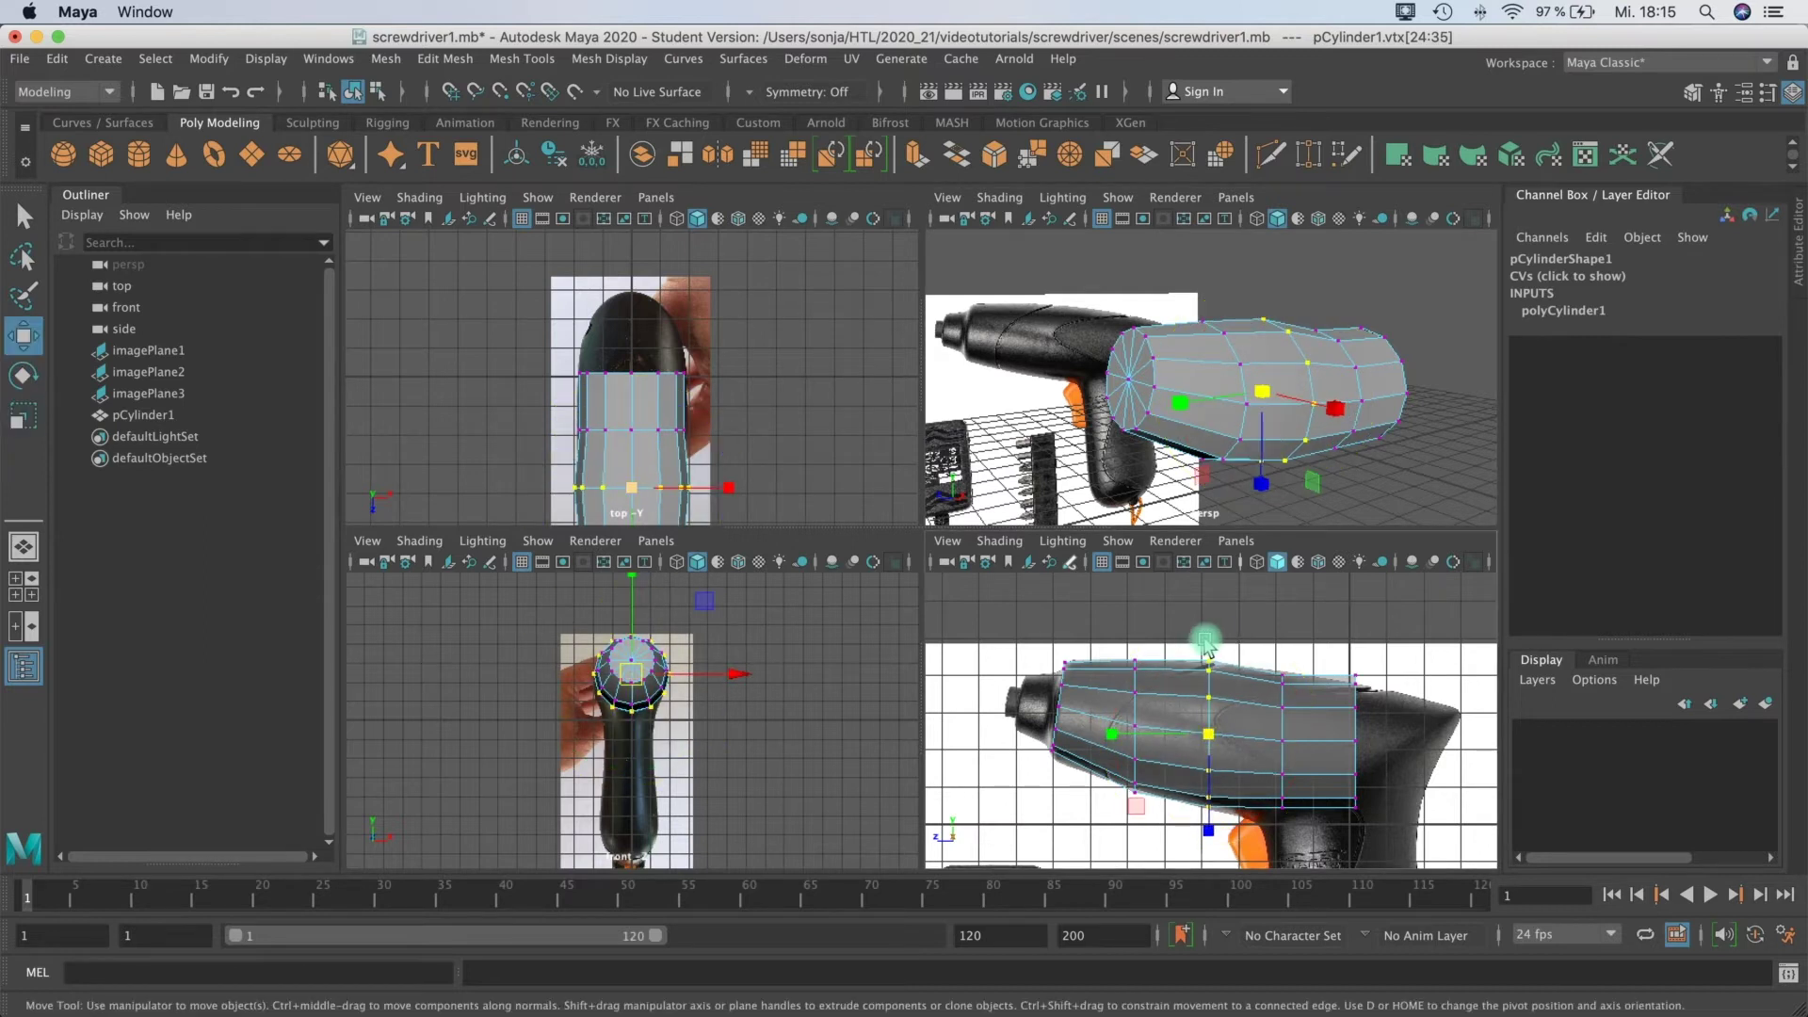
drag(1208, 637, 1208, 641)
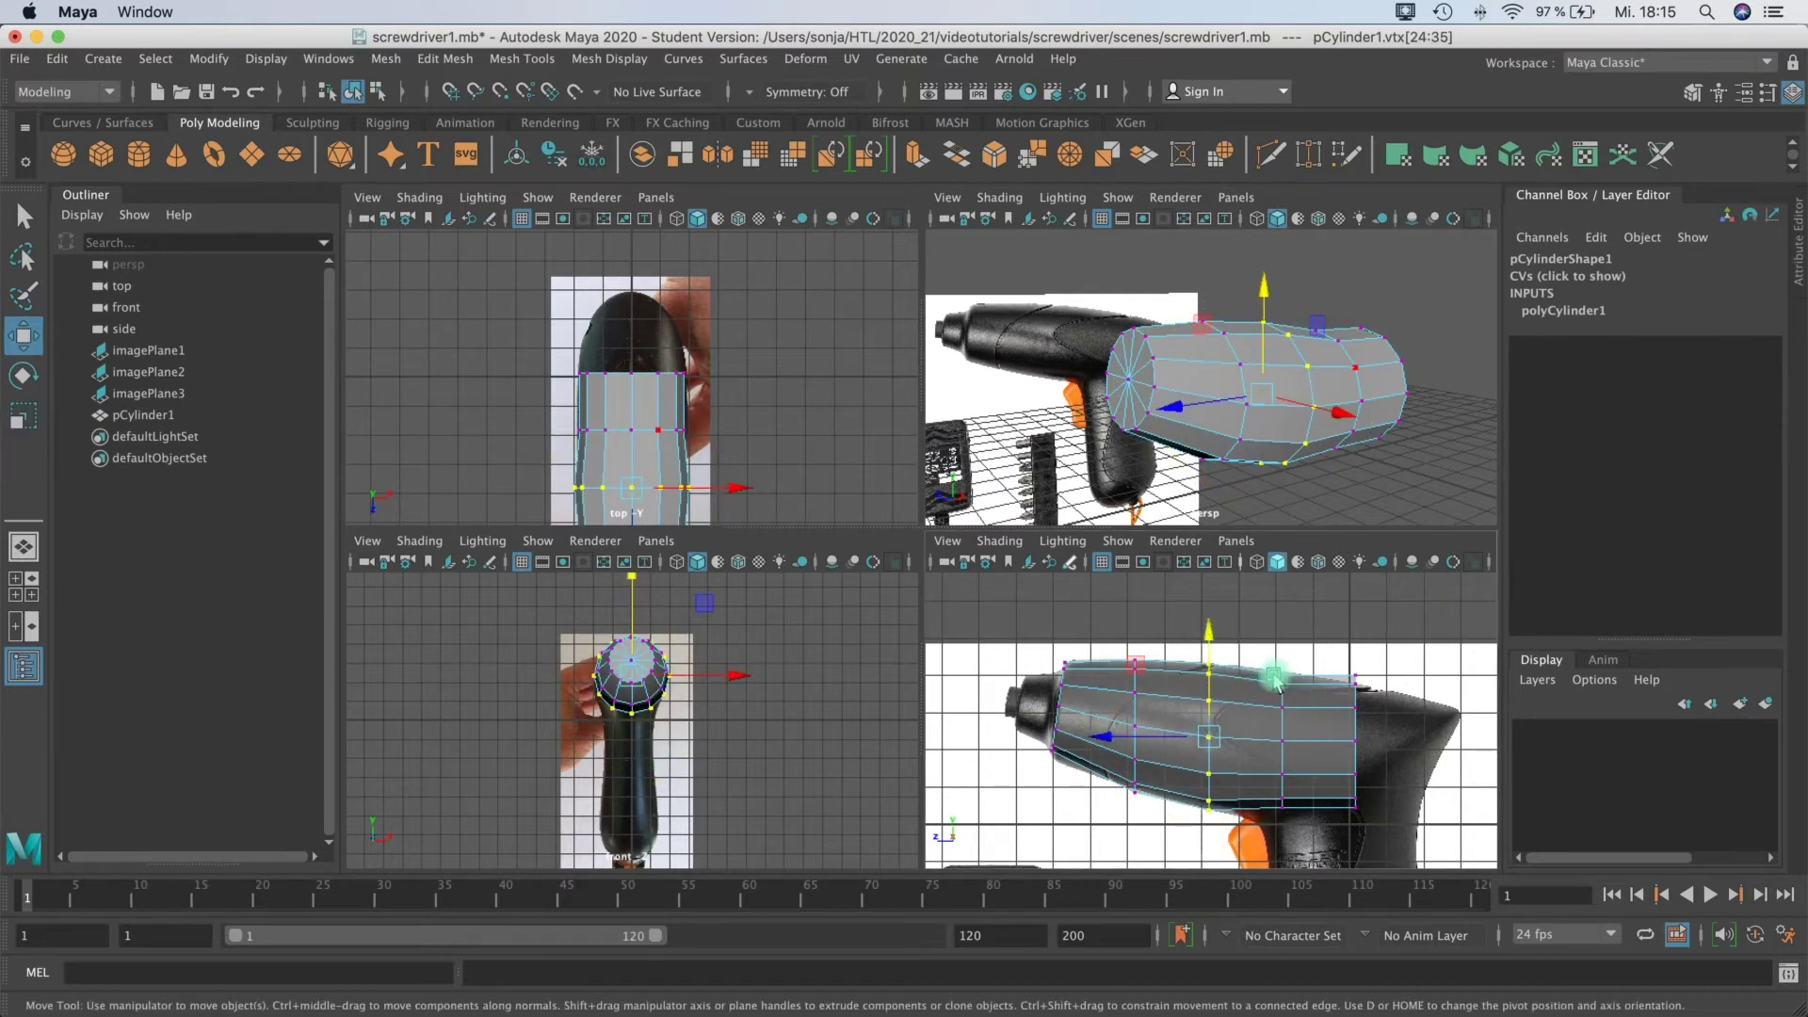
Step: Select the fourth vertex ring from the chuck and tilt it so its upper side leans toward the rear
drag(1308, 823, 1306, 816)
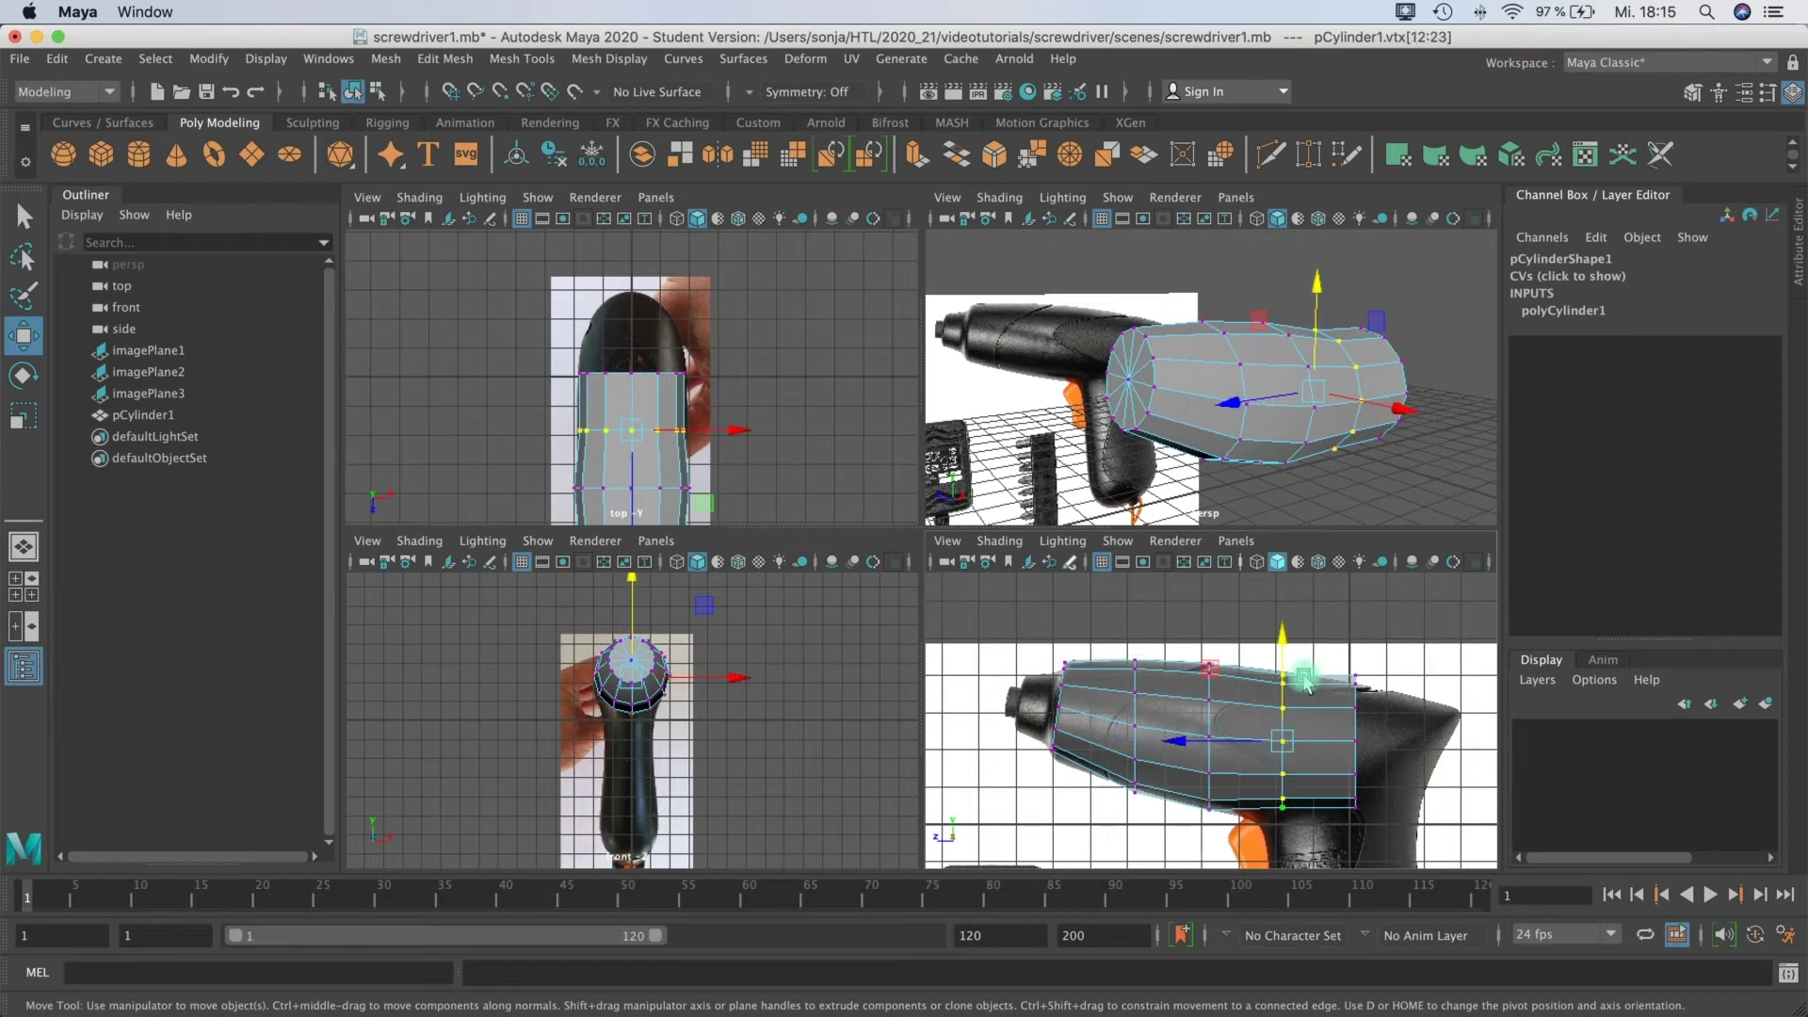
key(e)
drag(1278, 323, 1324, 303)
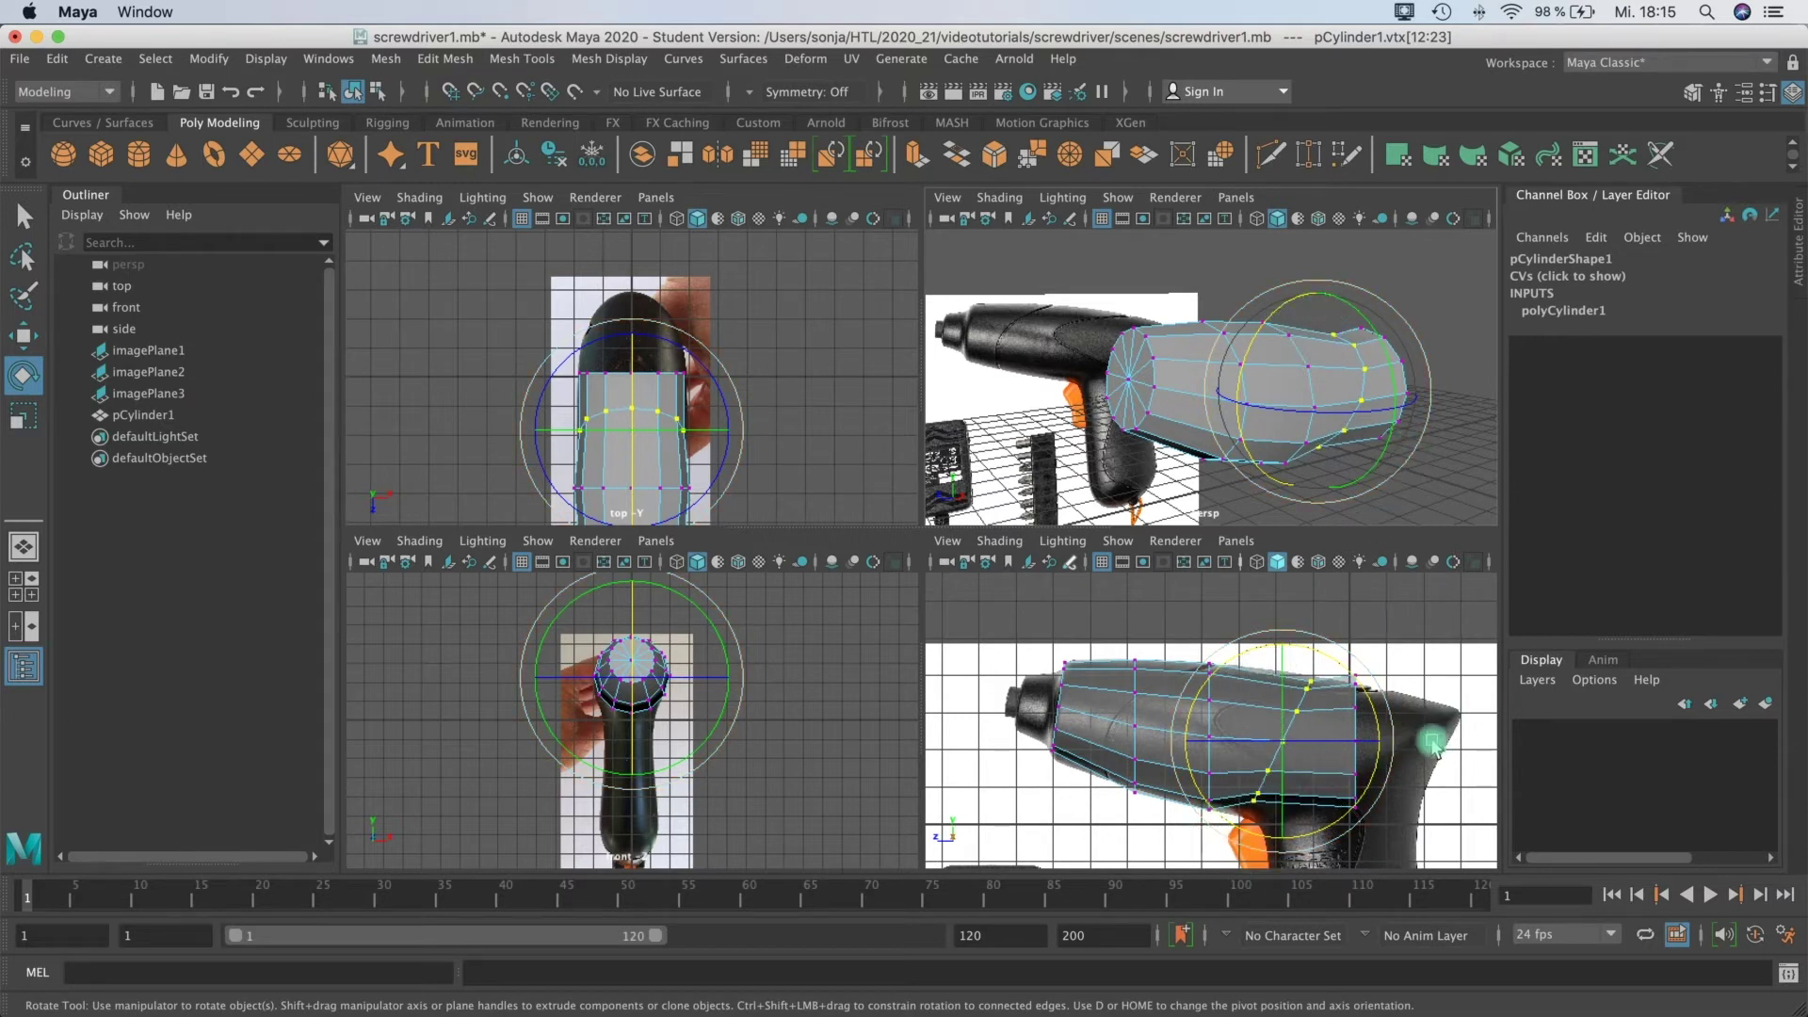
alt+drag(1398, 484, 1191, 524)
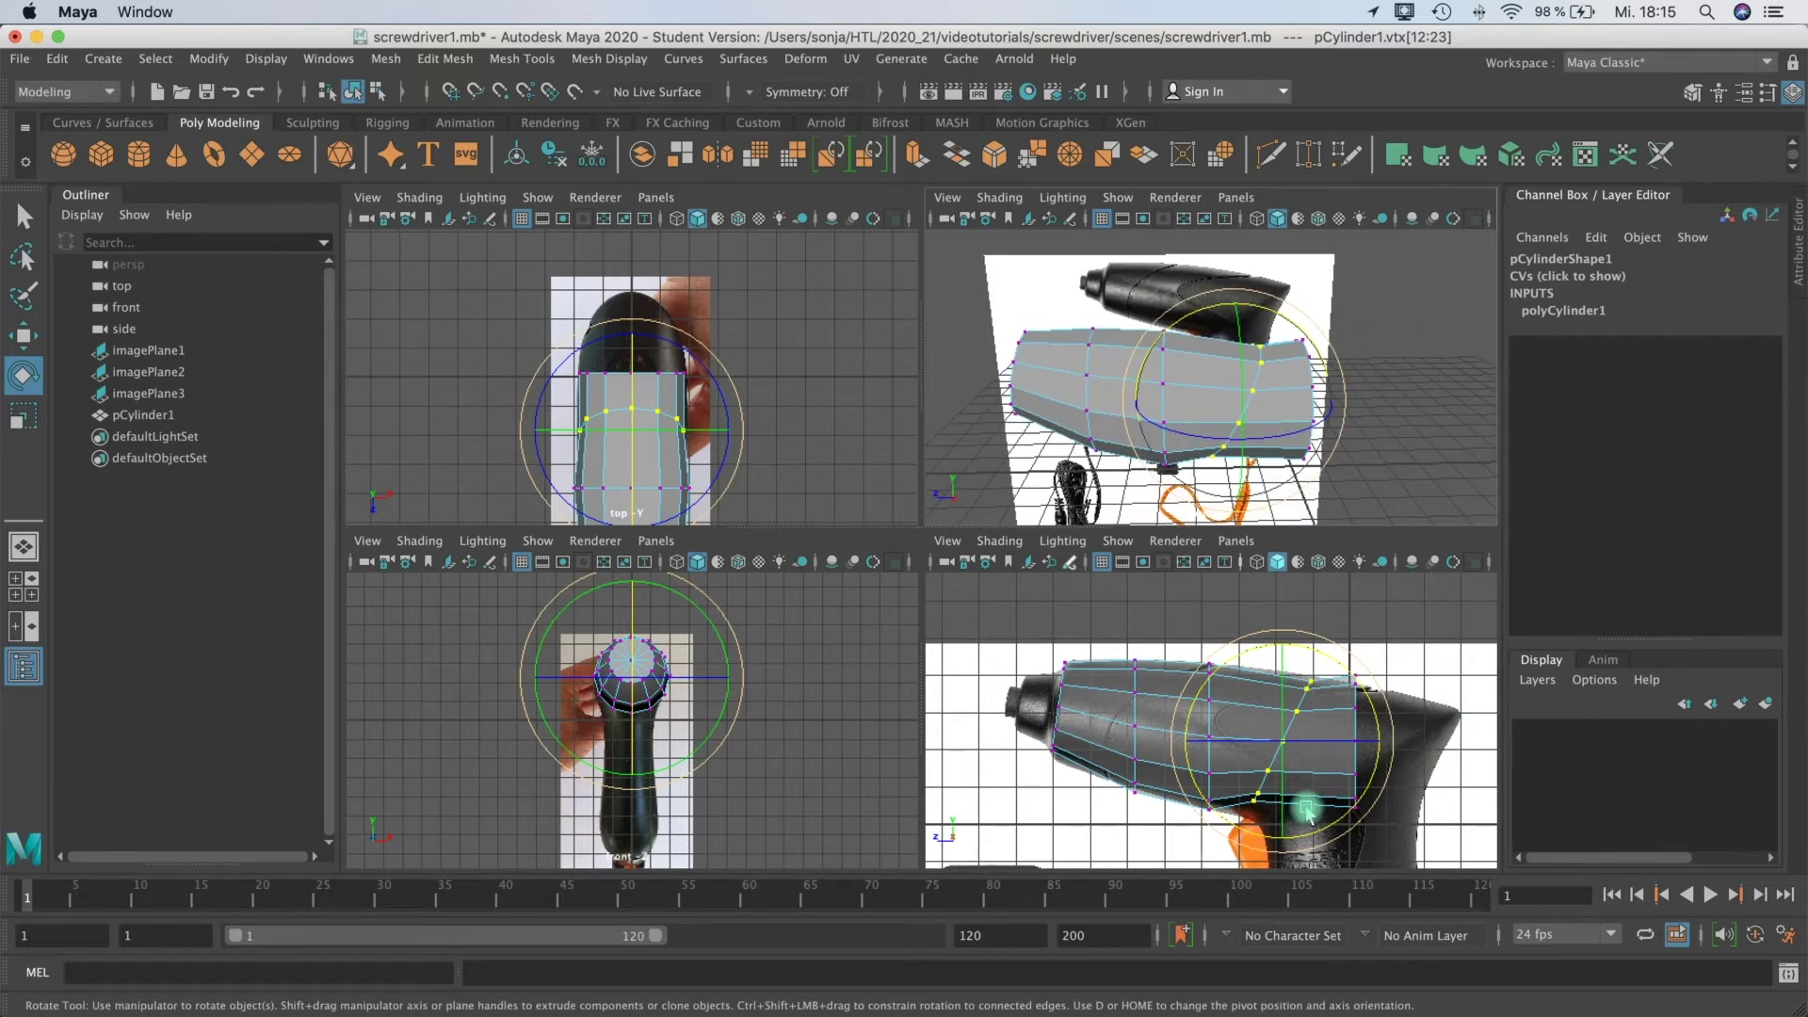
Step: Return the cylinder to vertex editing, select the rear end ring and tilt its upper side toward the back of the body
click(1407, 834)
click(1331, 735)
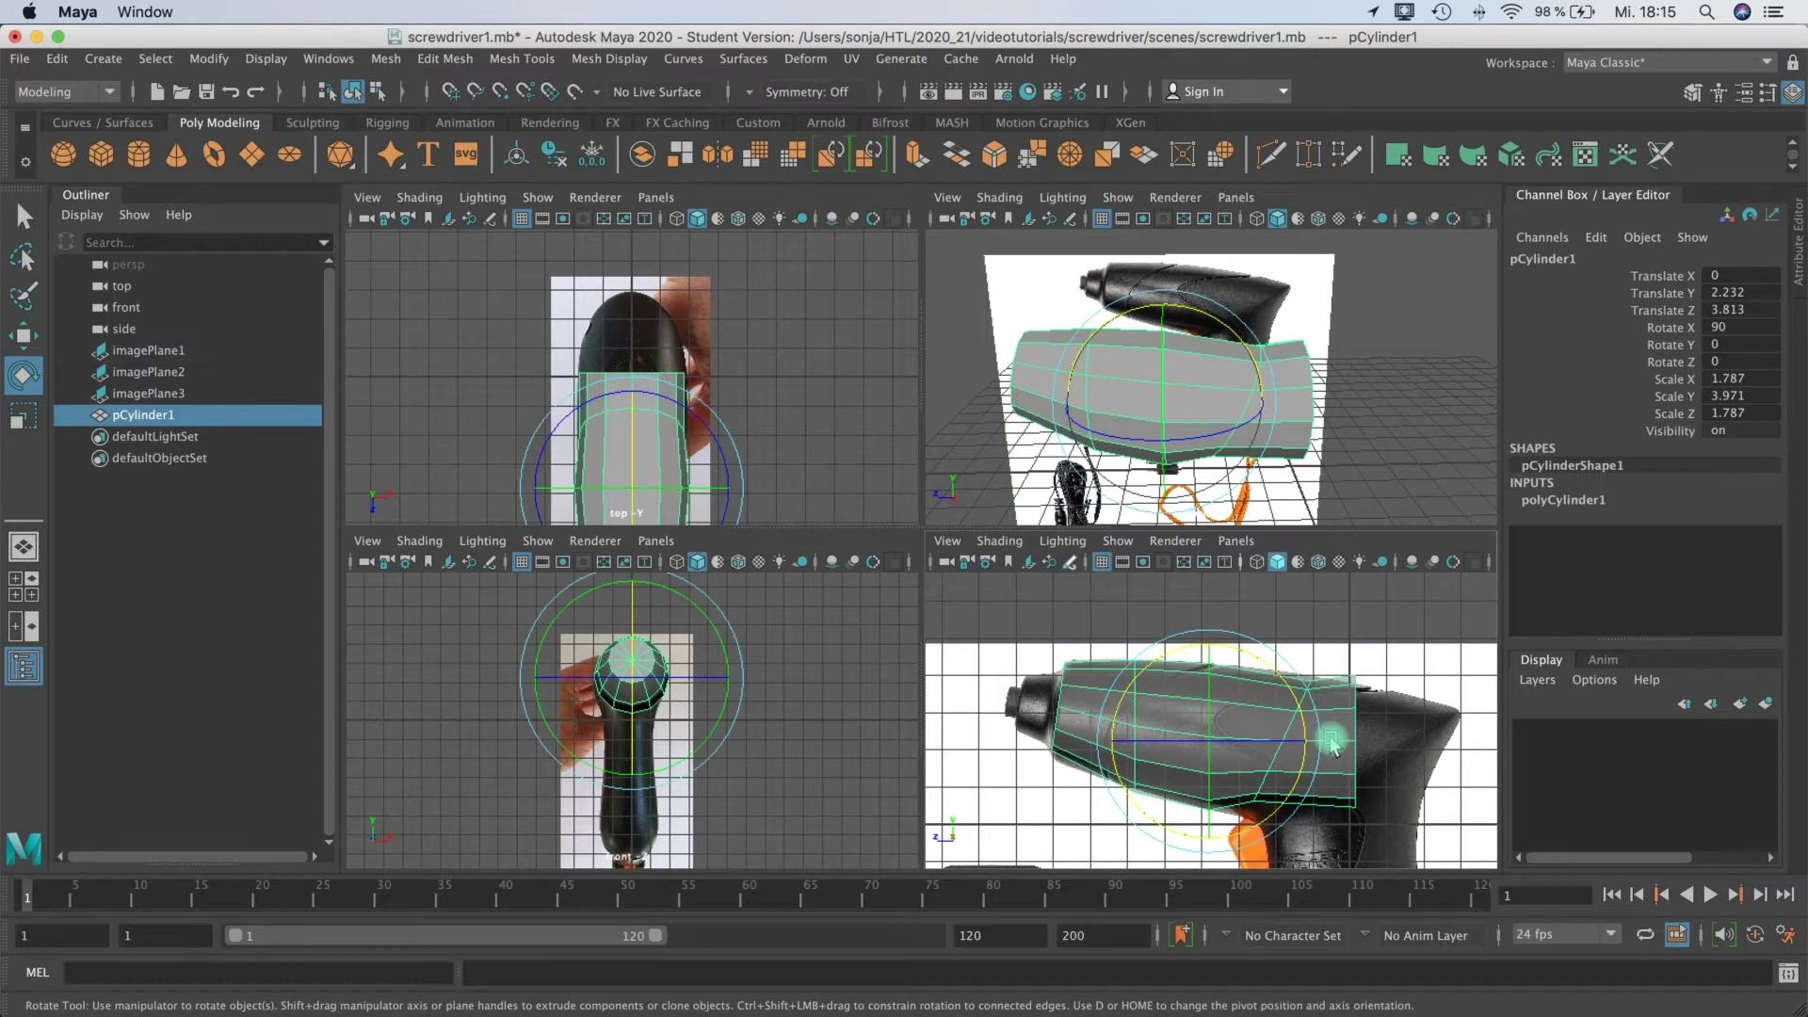
right_click(1332, 735)
click(1367, 685)
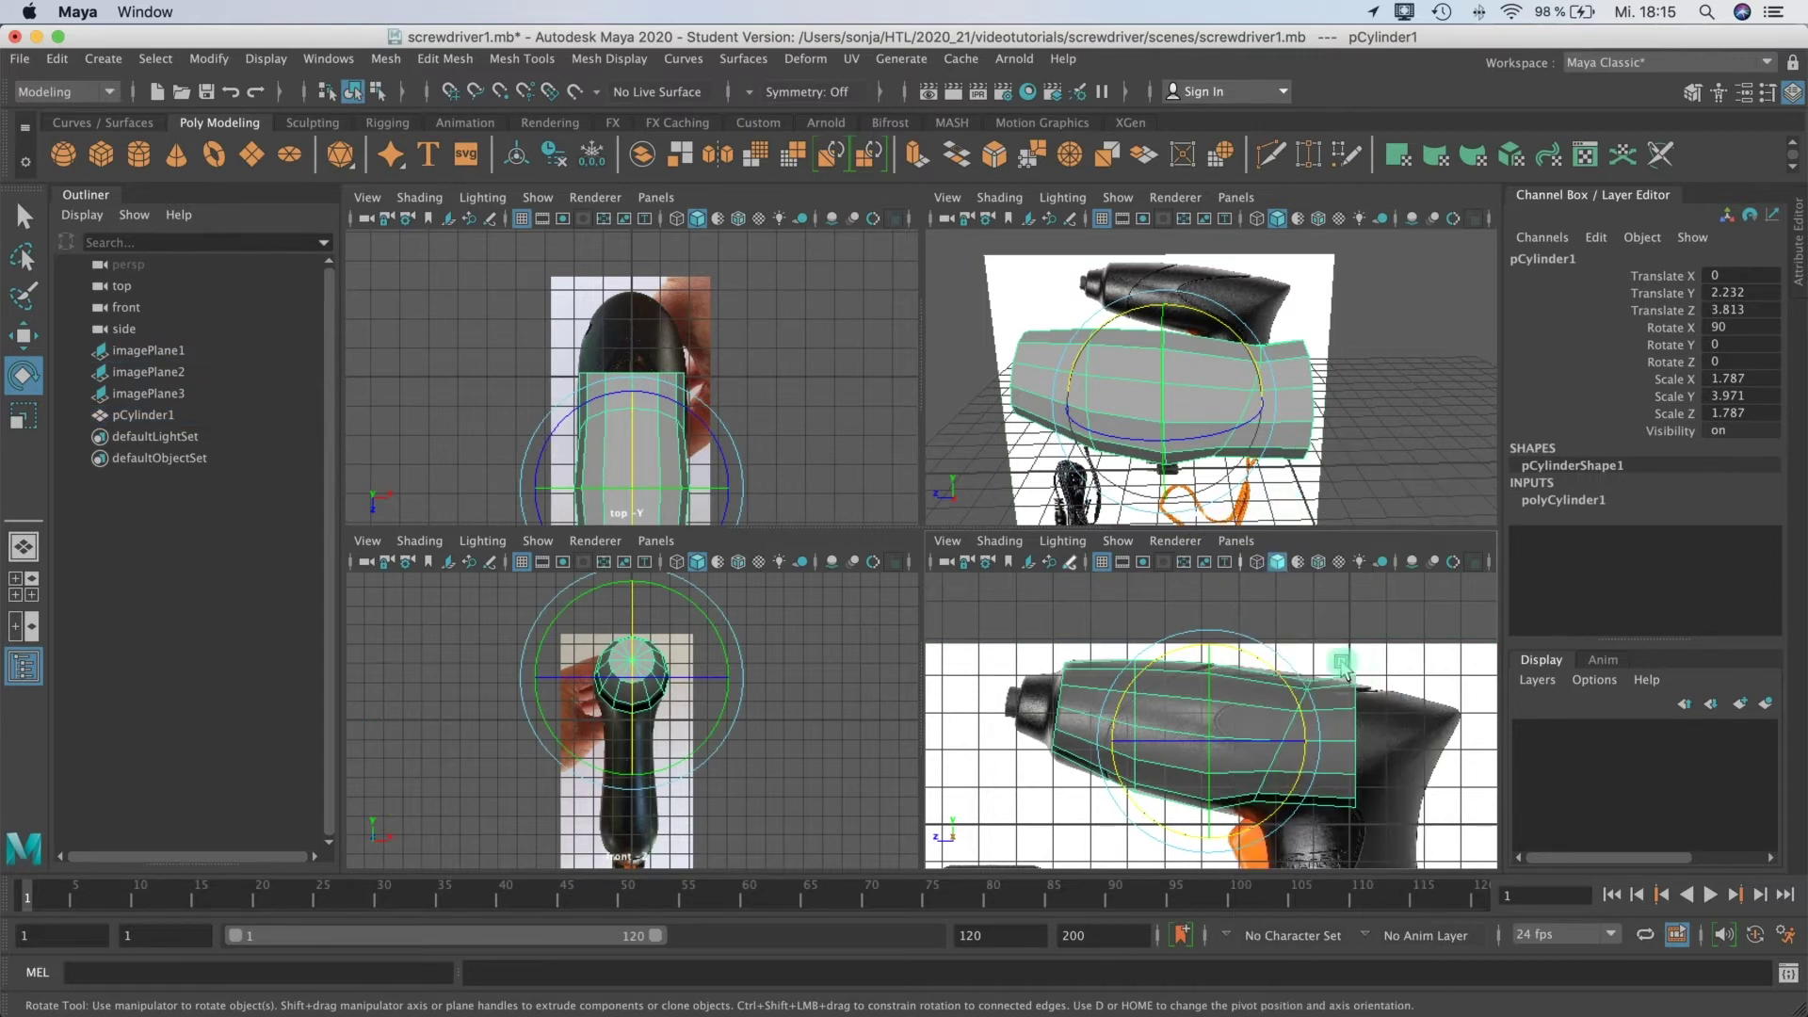
right_drag(1353, 514, 1265, 519)
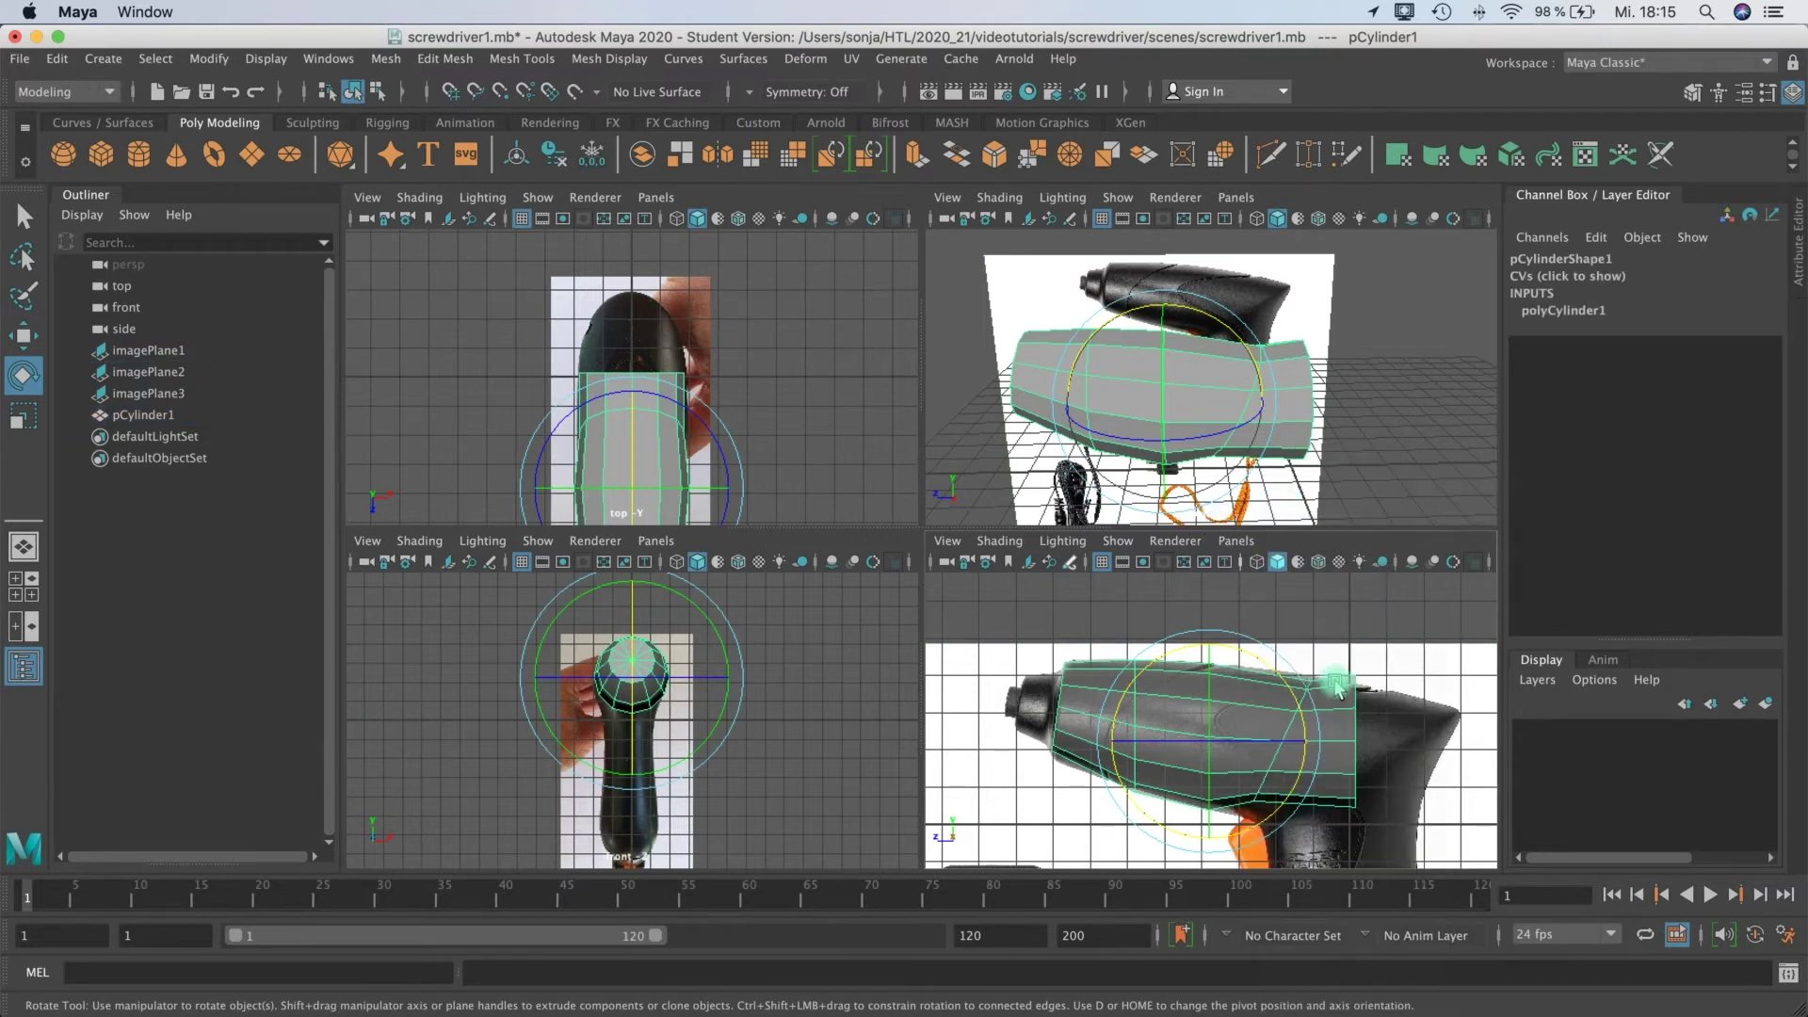
drag(1408, 829, 1393, 674)
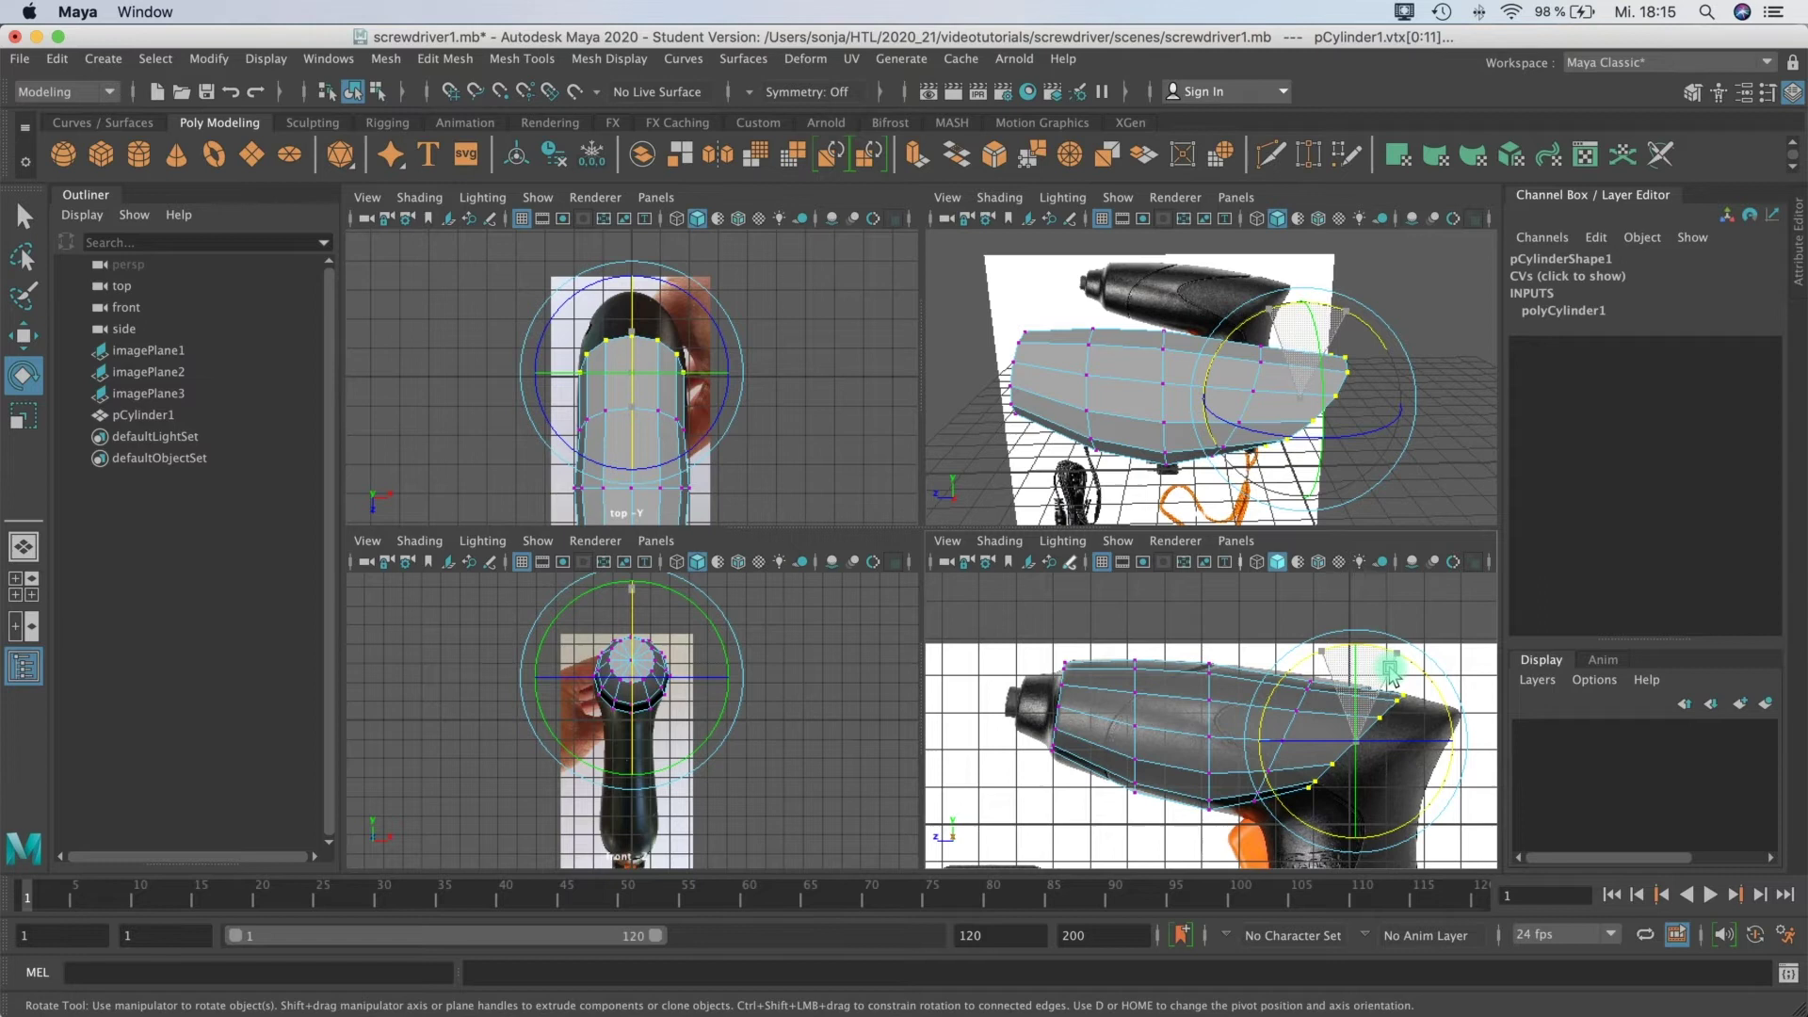
Step: Stretch the rear vertex ring vertically and rotate it further so it slopes from the body's rear tip down to the trigger
key(r)
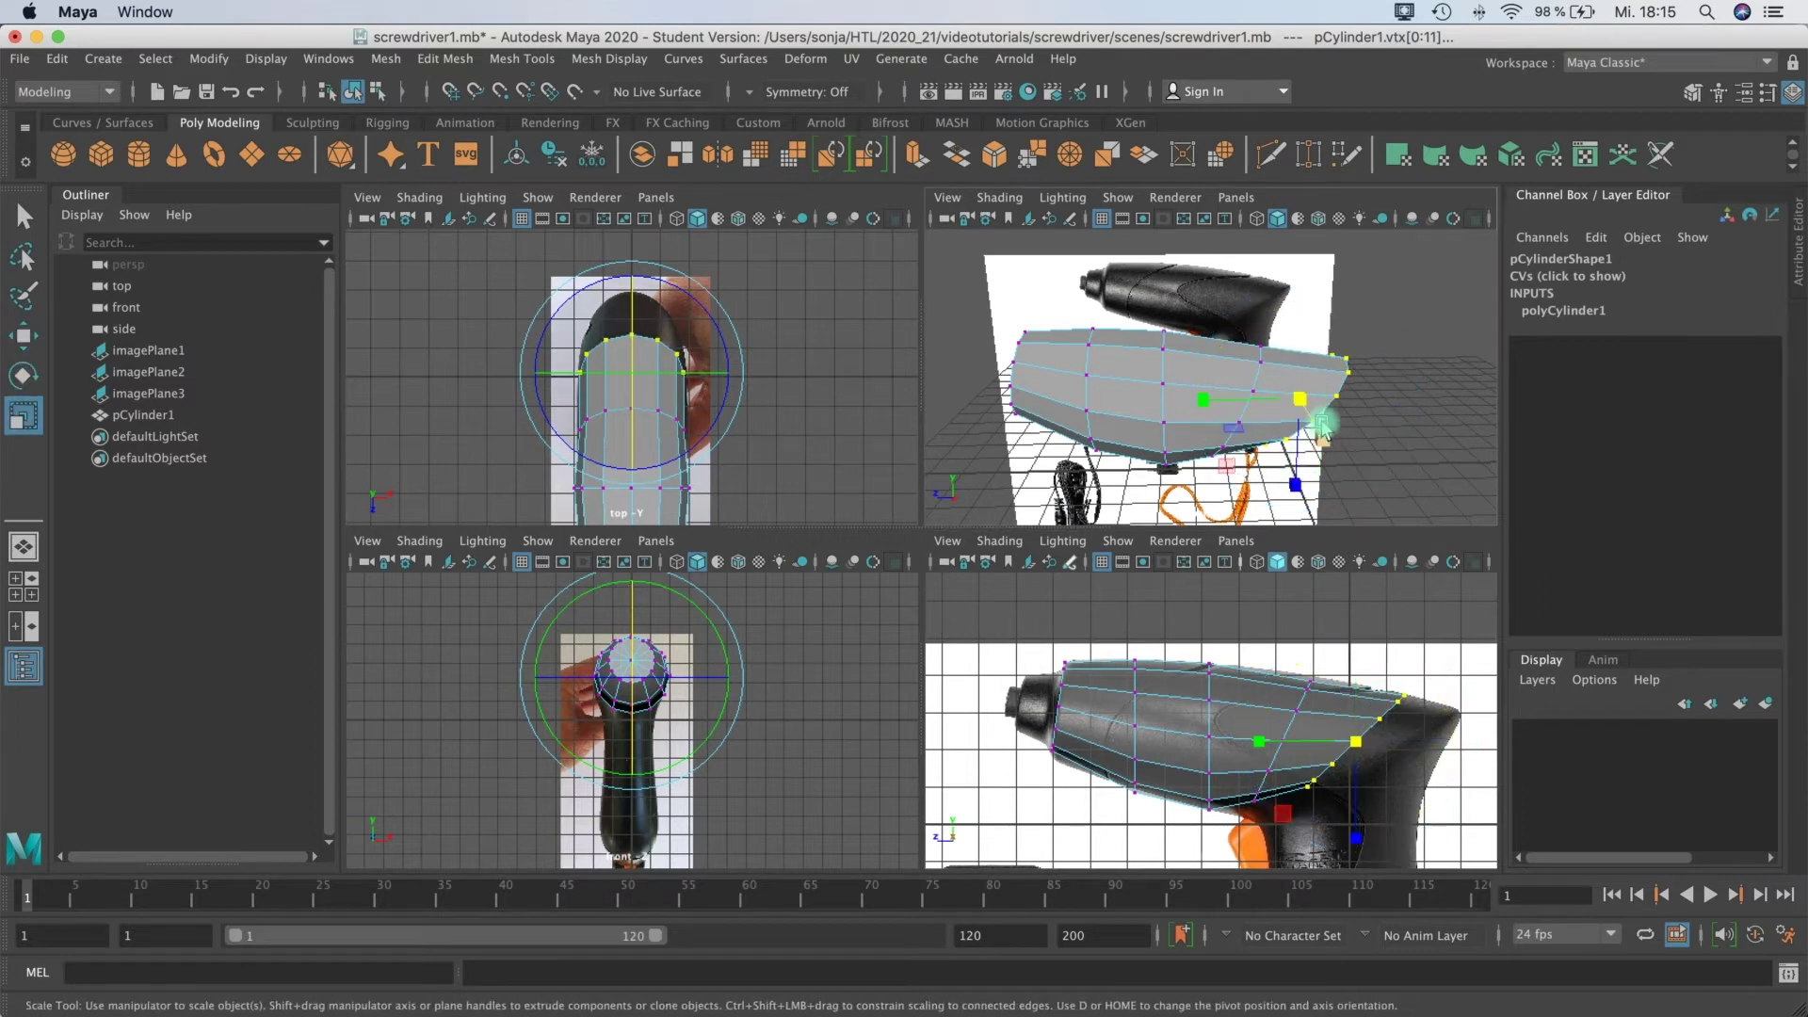
drag(1303, 406, 1225, 358)
alt+drag(1269, 485, 1319, 566)
key(e)
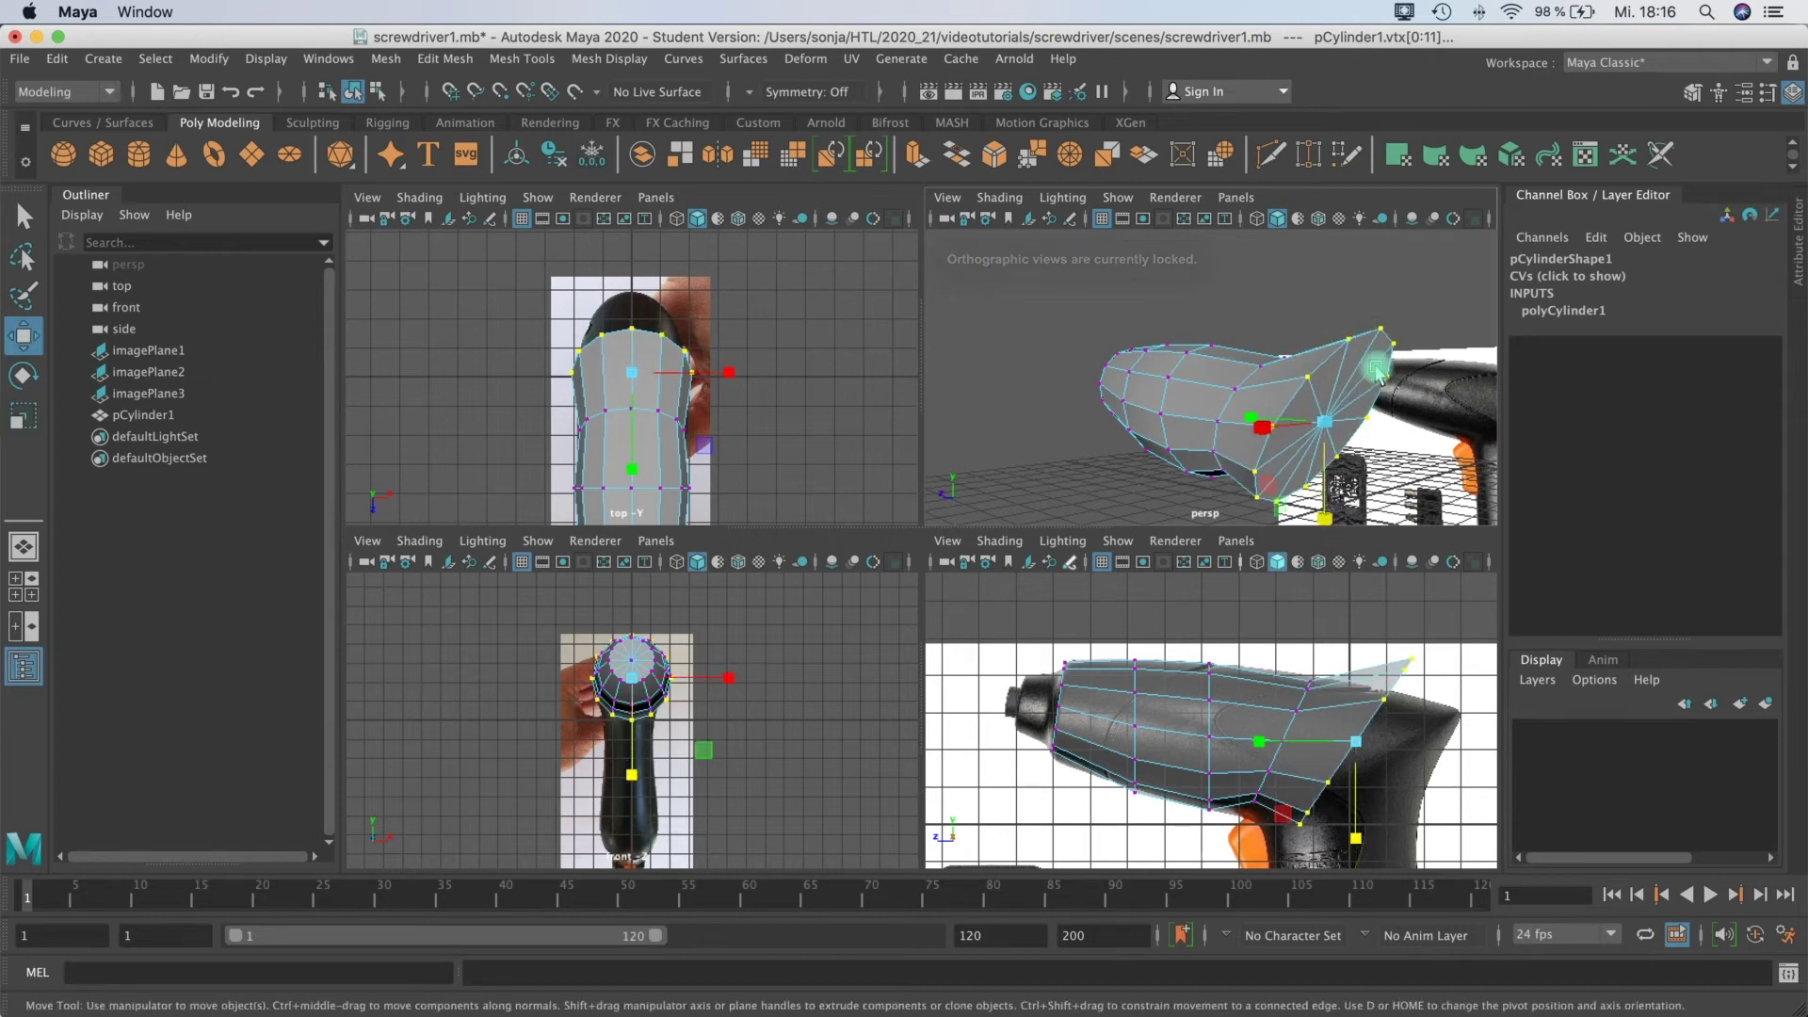
drag(1374, 367, 1403, 400)
Step: Lower the rear vertex ring to about Y 1.71 so its ends meet the body's rear tip and the trigger
key(w)
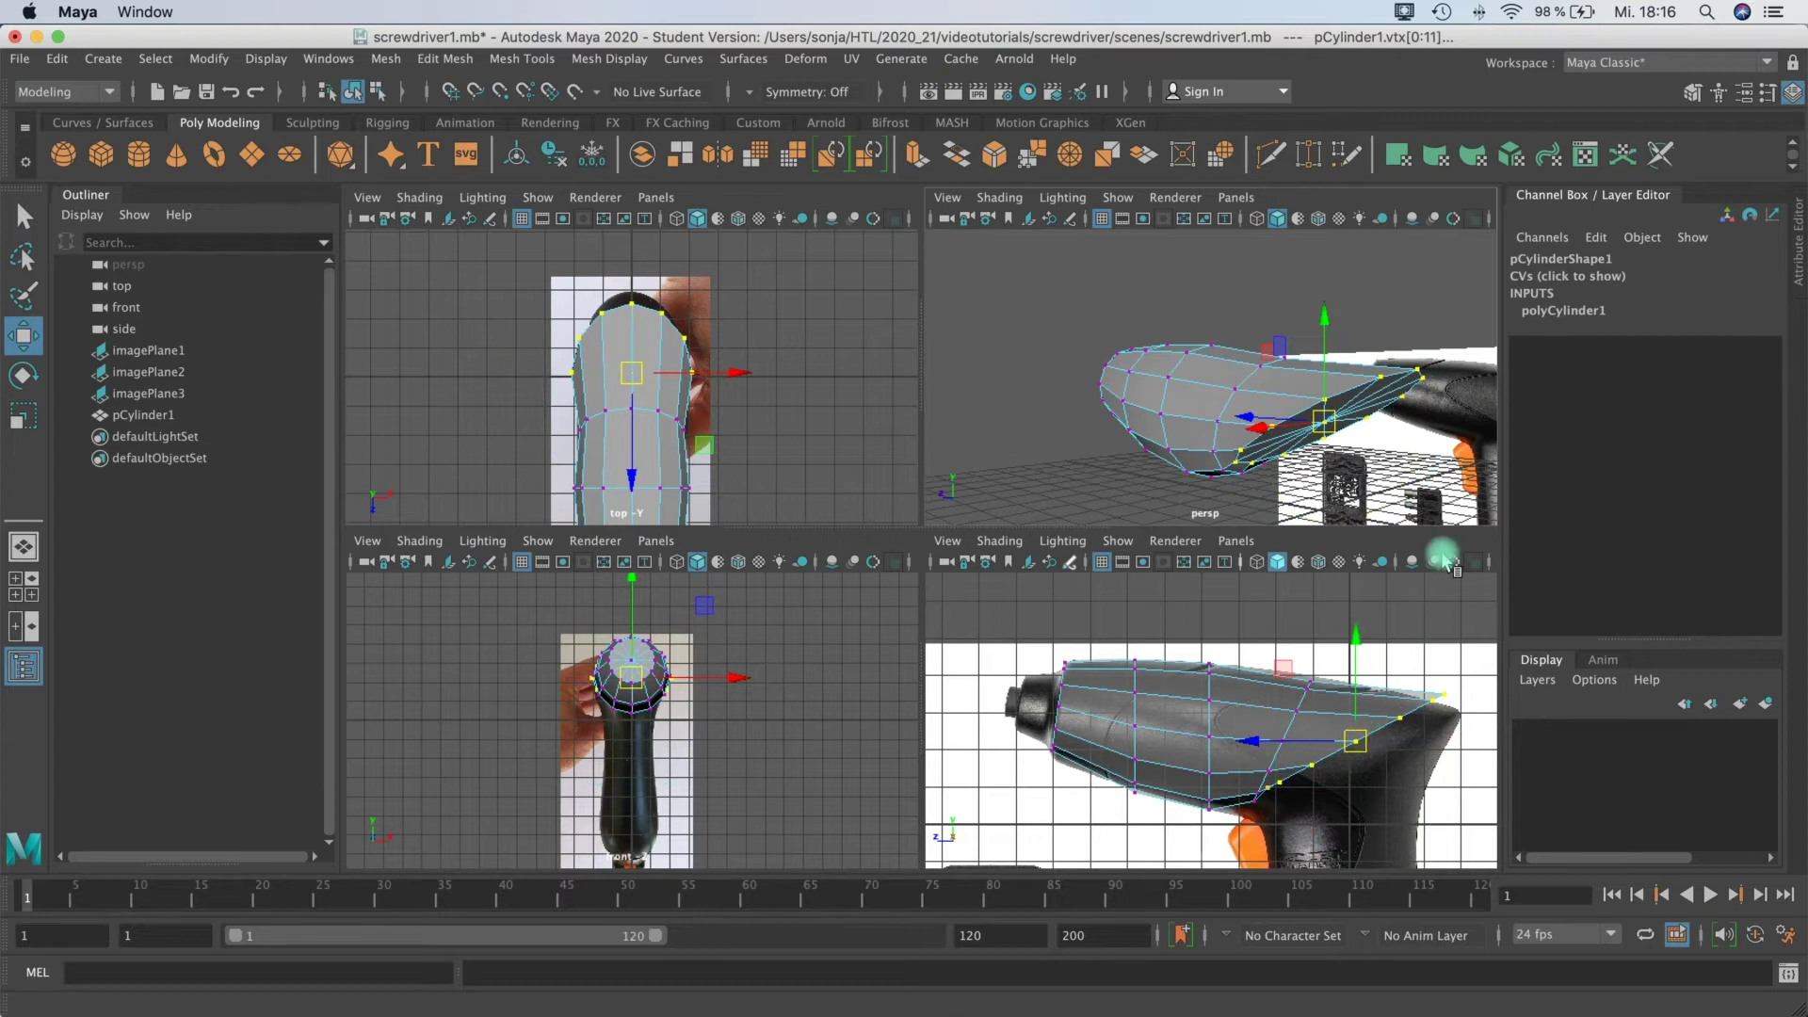
drag(1356, 637, 1356, 666)
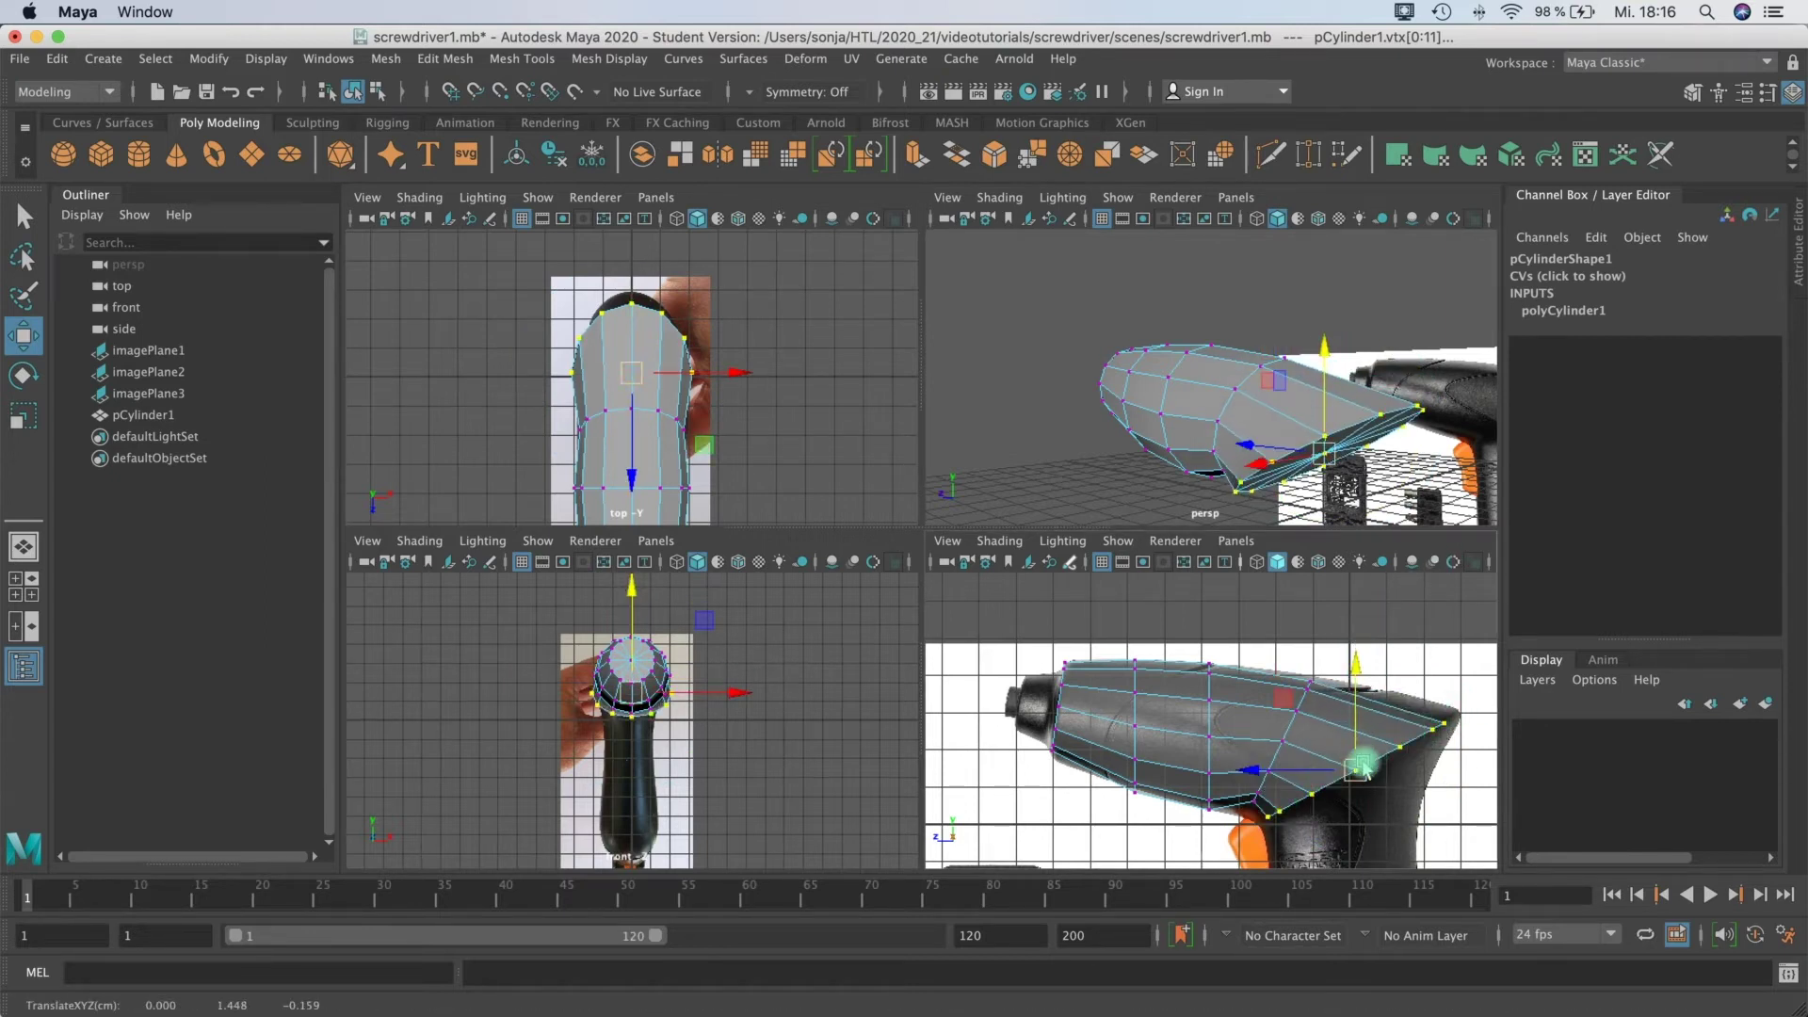
drag(1356, 664, 1358, 648)
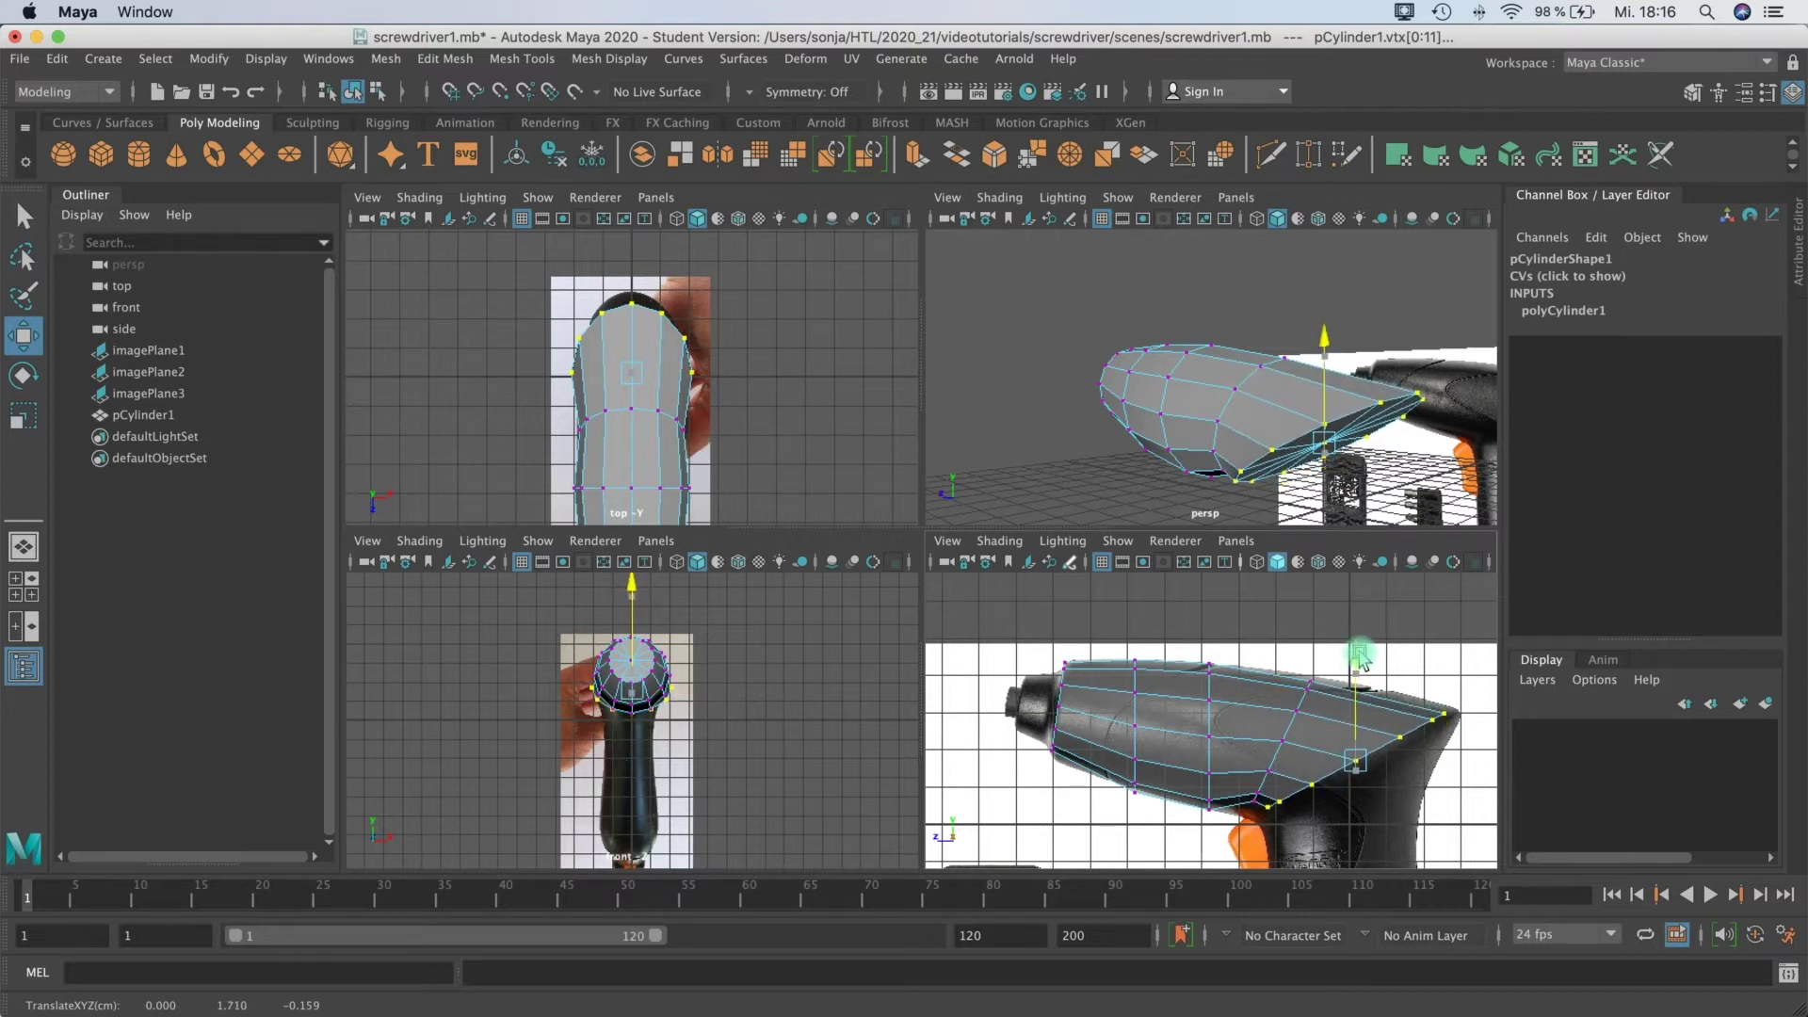
shift+click(1380, 402)
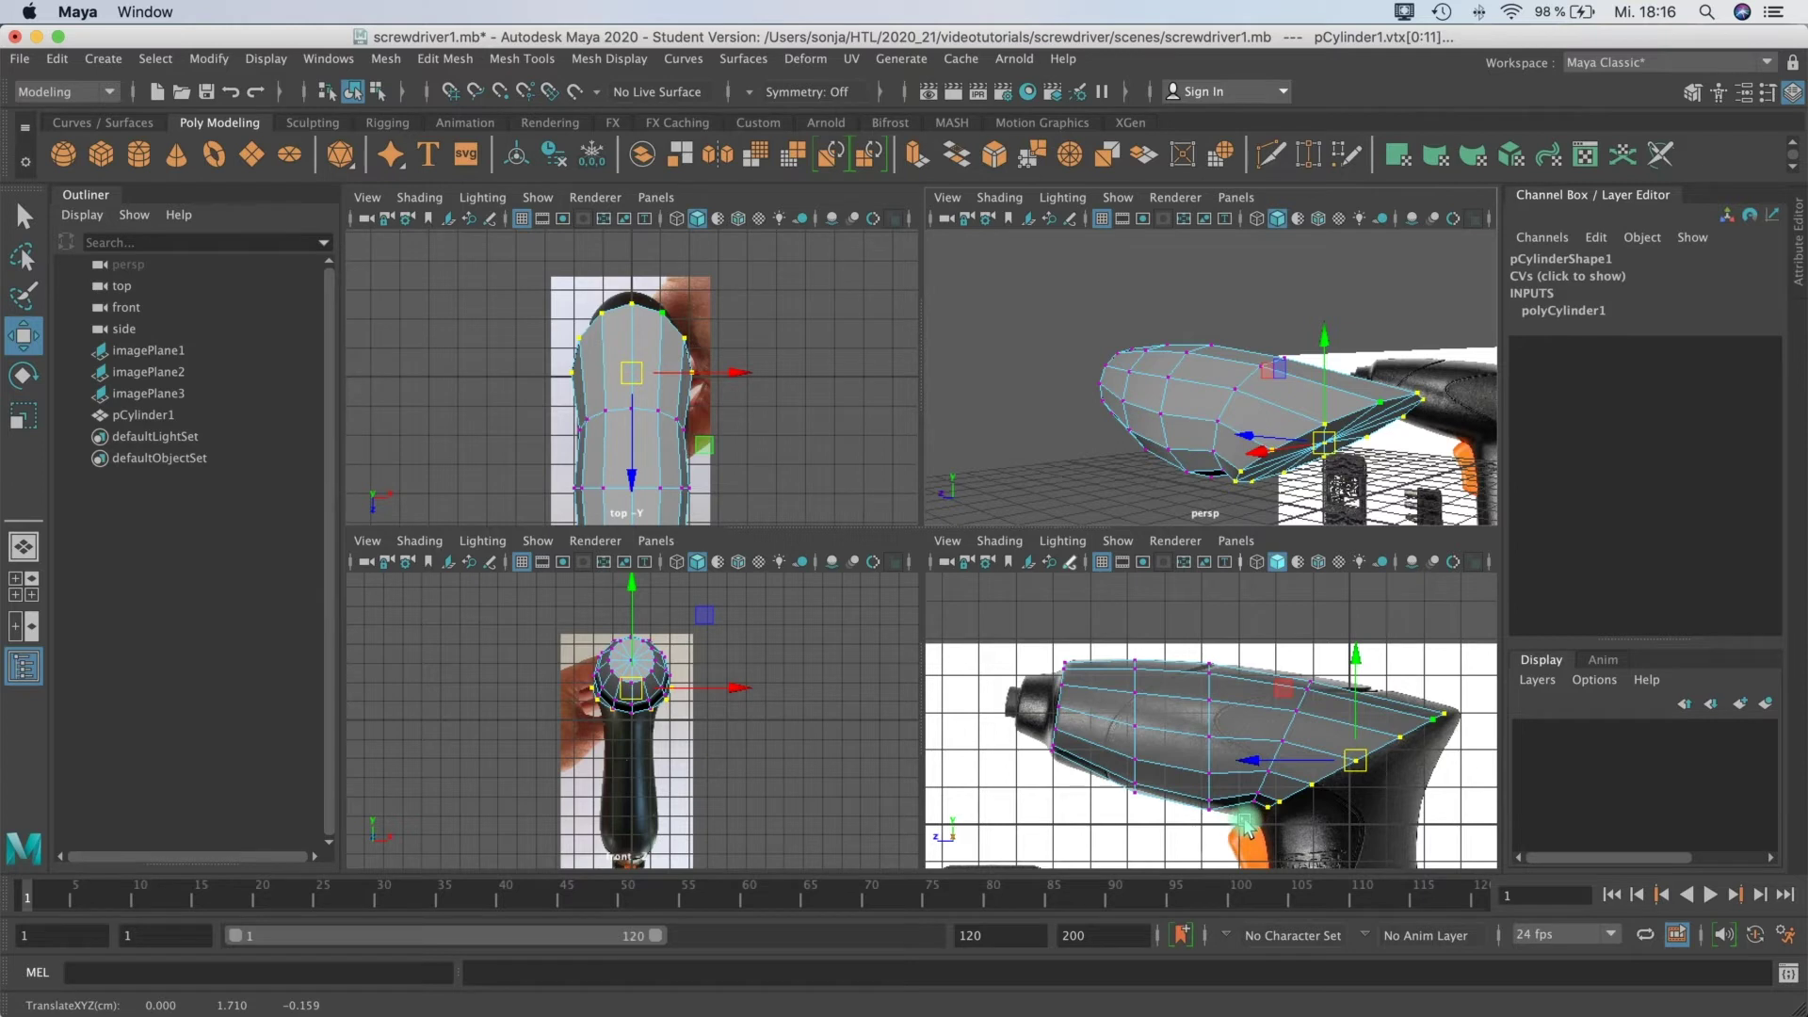
Step: Stretch and rotate the rear vertex ring, then nudge it back to about Y 1.683 so it spans the rear tip and trigger
key(r)
alt+drag(1399, 462, 1298, 493)
alt+drag(1400, 446, 1315, 546)
key(w)
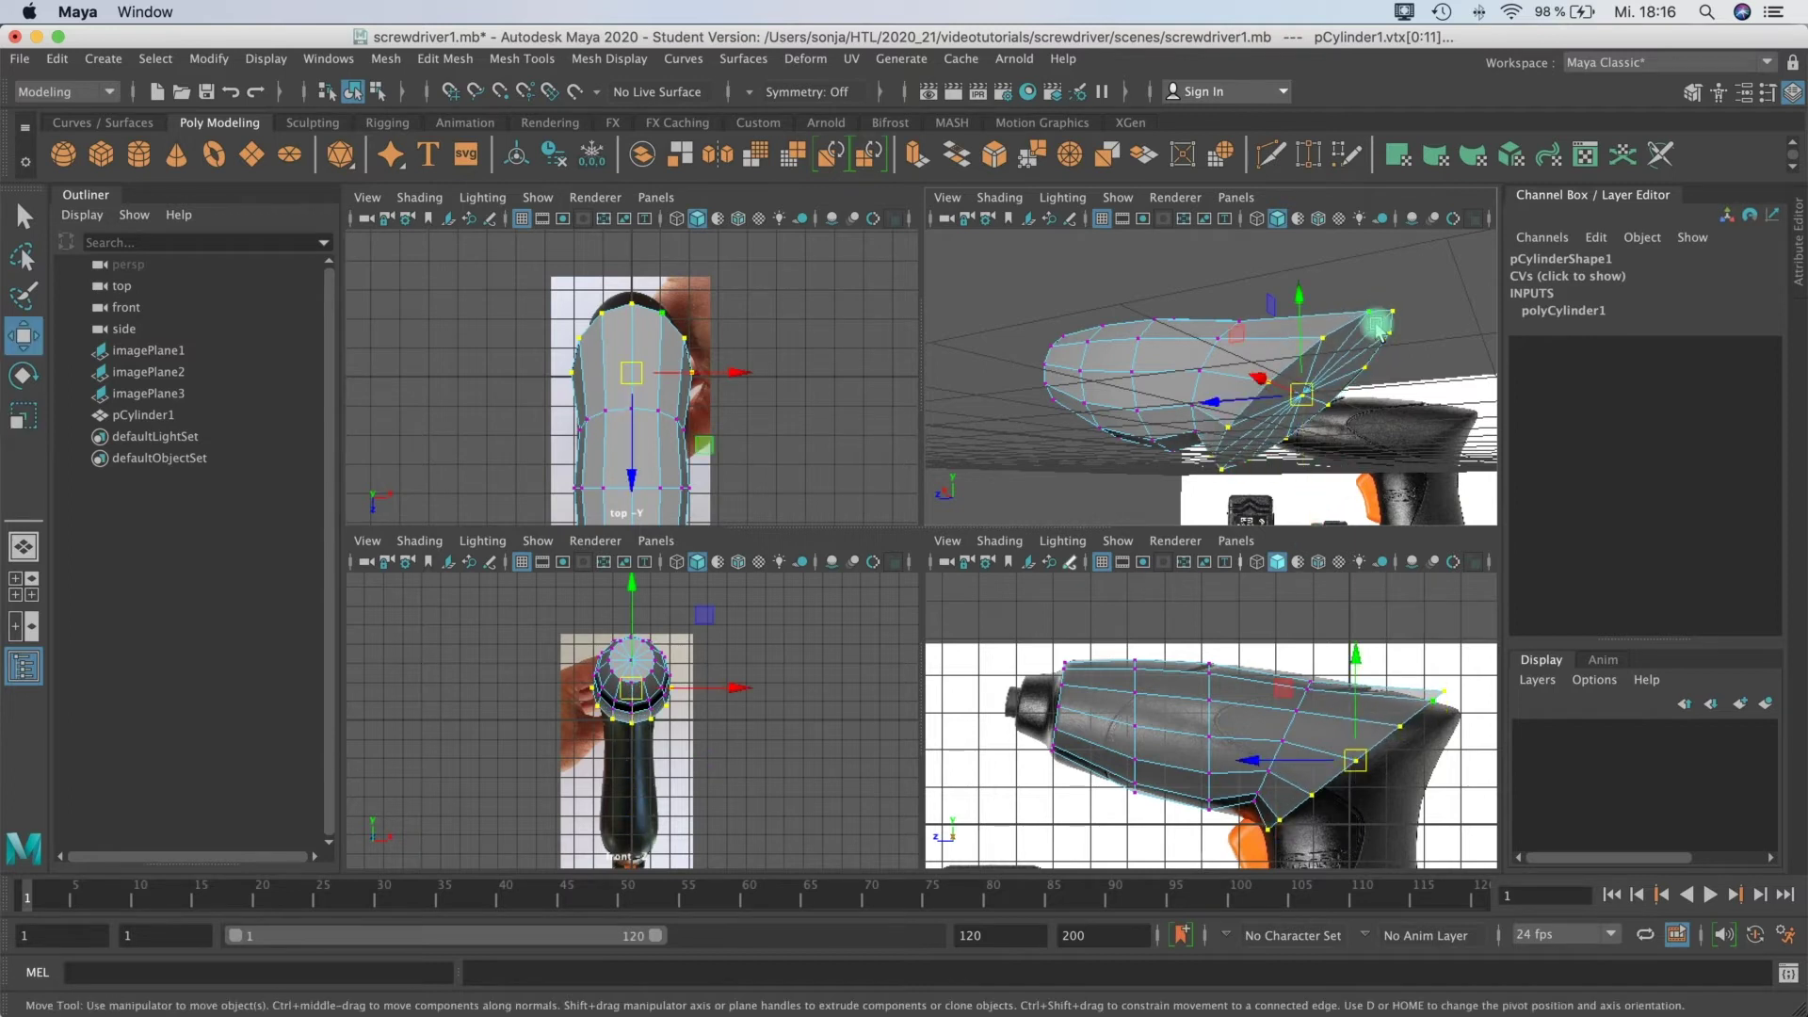
key(e)
mouse_move(1335, 325)
mouse_down()
mouse_move(1375, 316)
mouse_move(1363, 326)
mouse_up()
key(w)
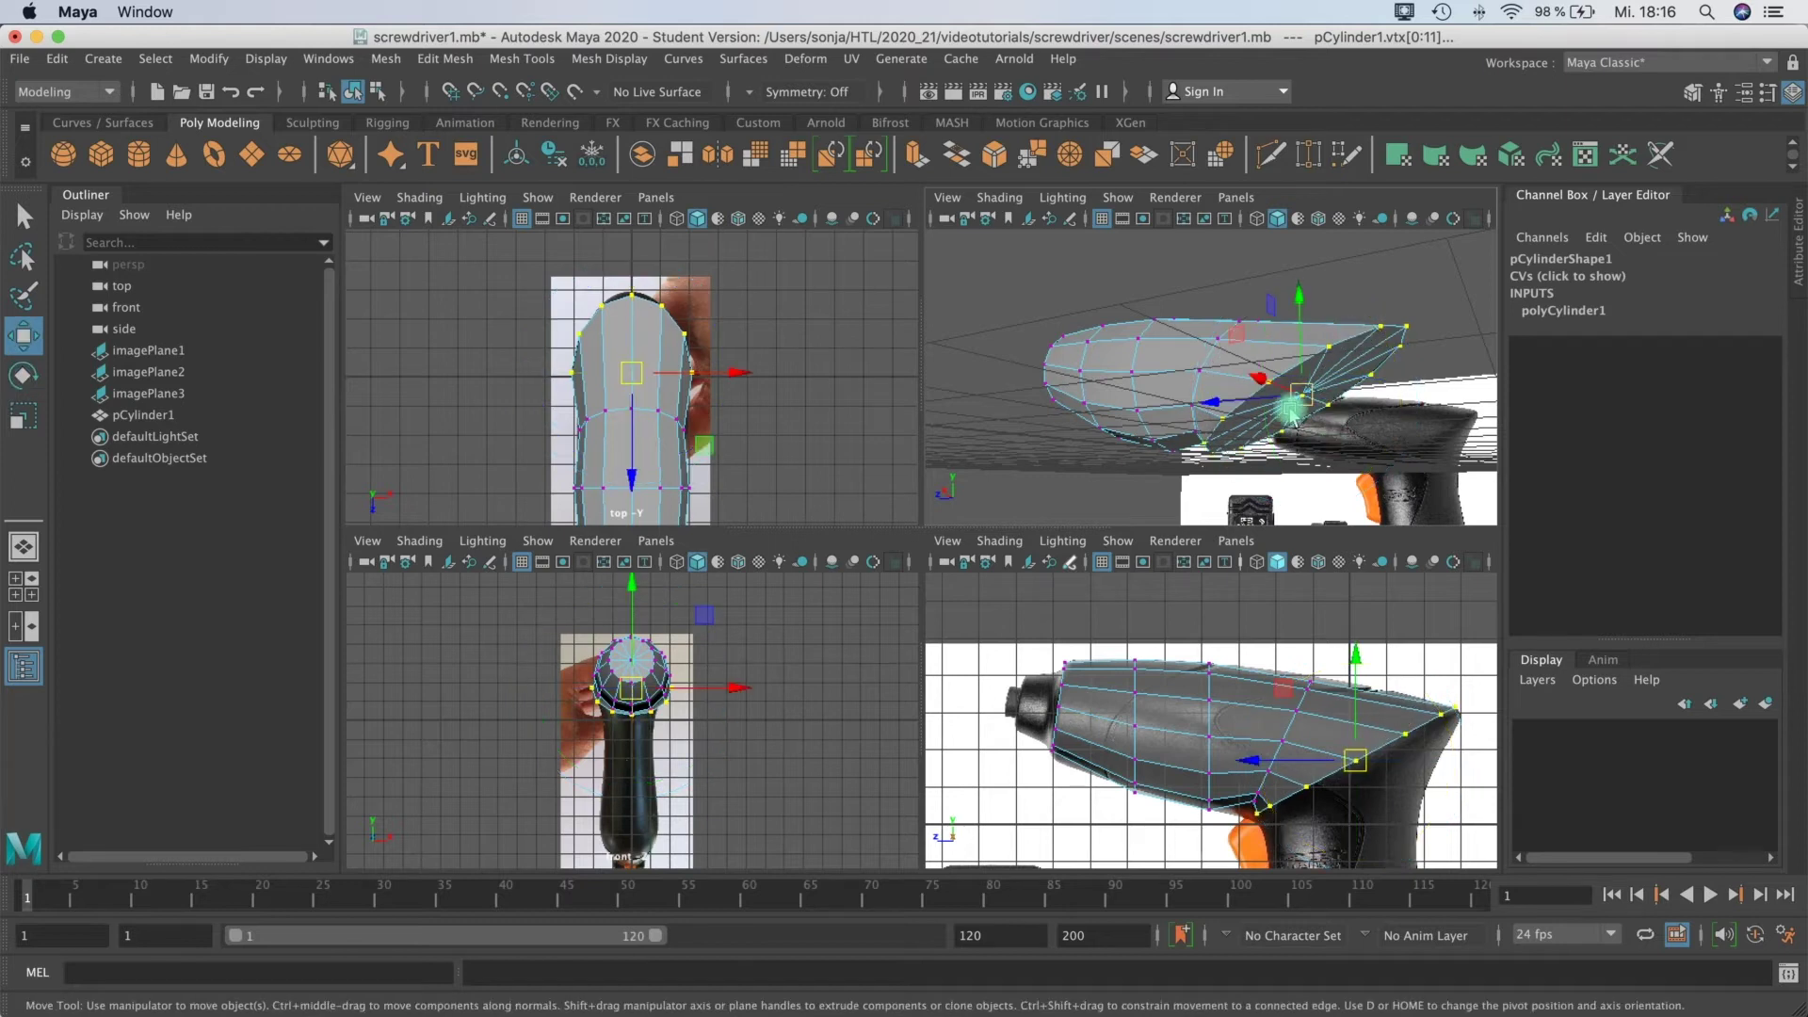
drag(1300, 395, 1304, 396)
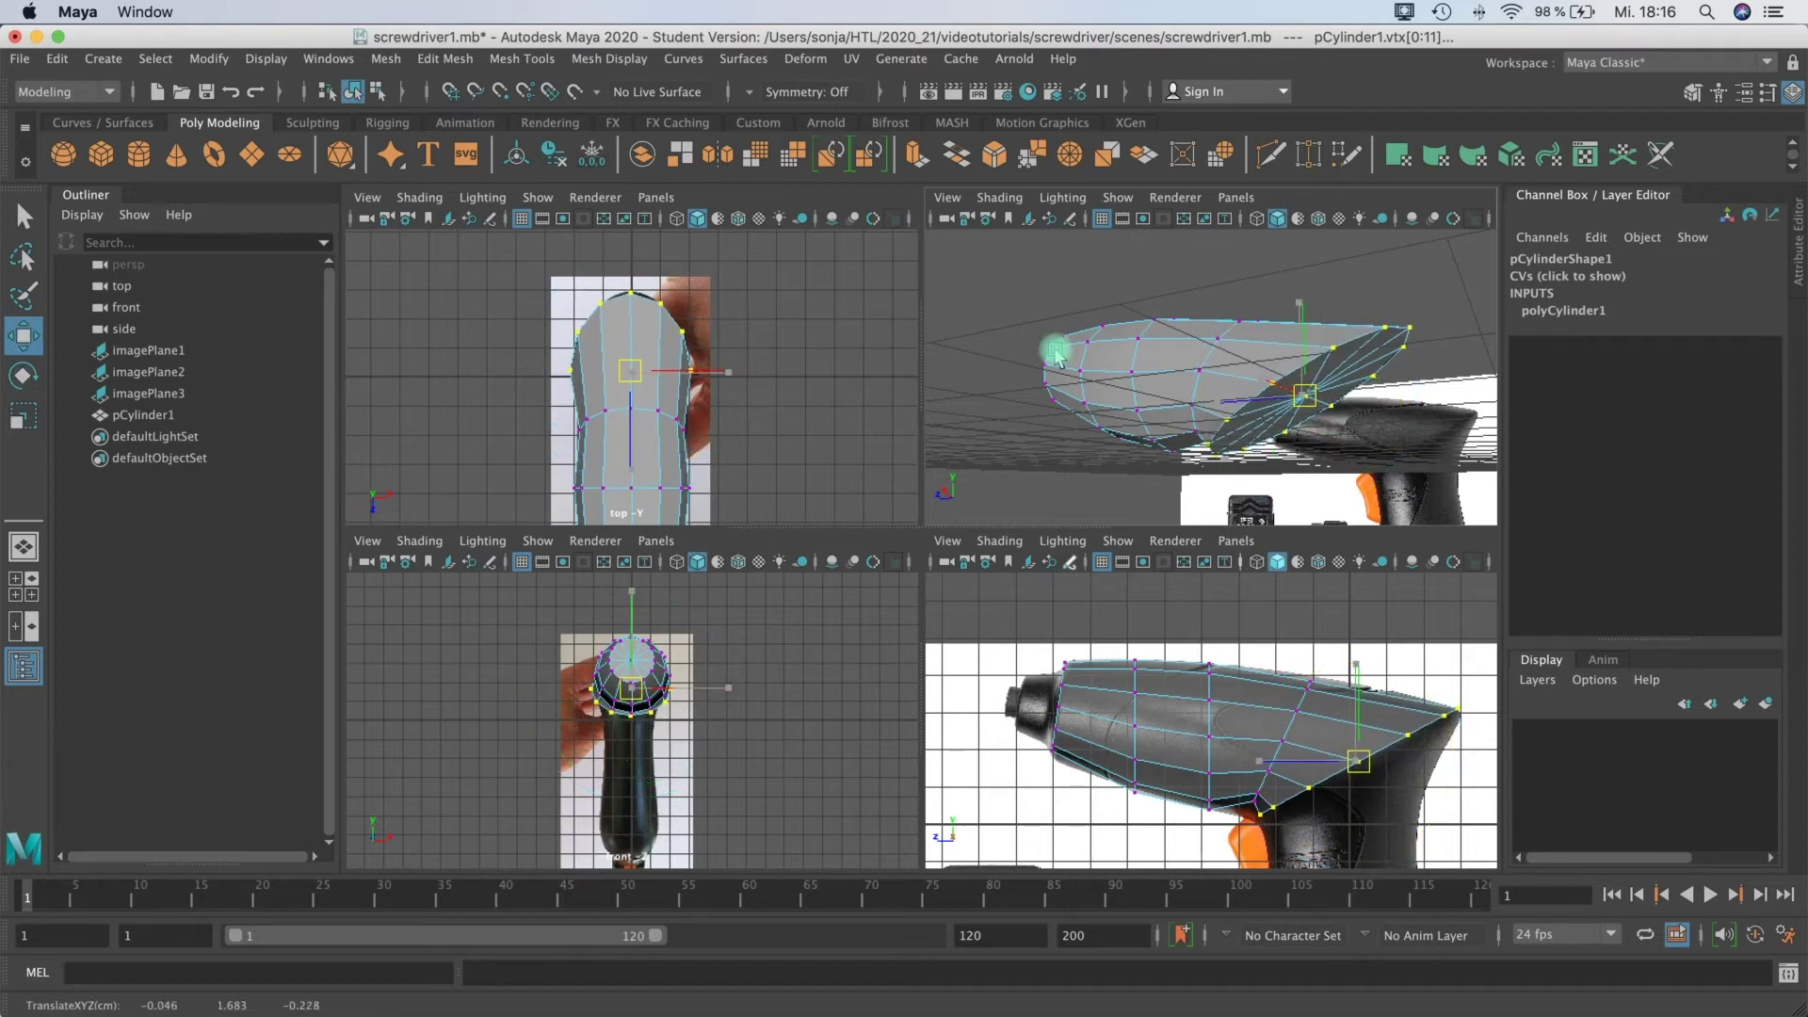
Step: Narrow the rear vertex ring in width to follow the body's rounded rear outline in the top photo
key(e)
key(r)
drag(734, 377, 717, 372)
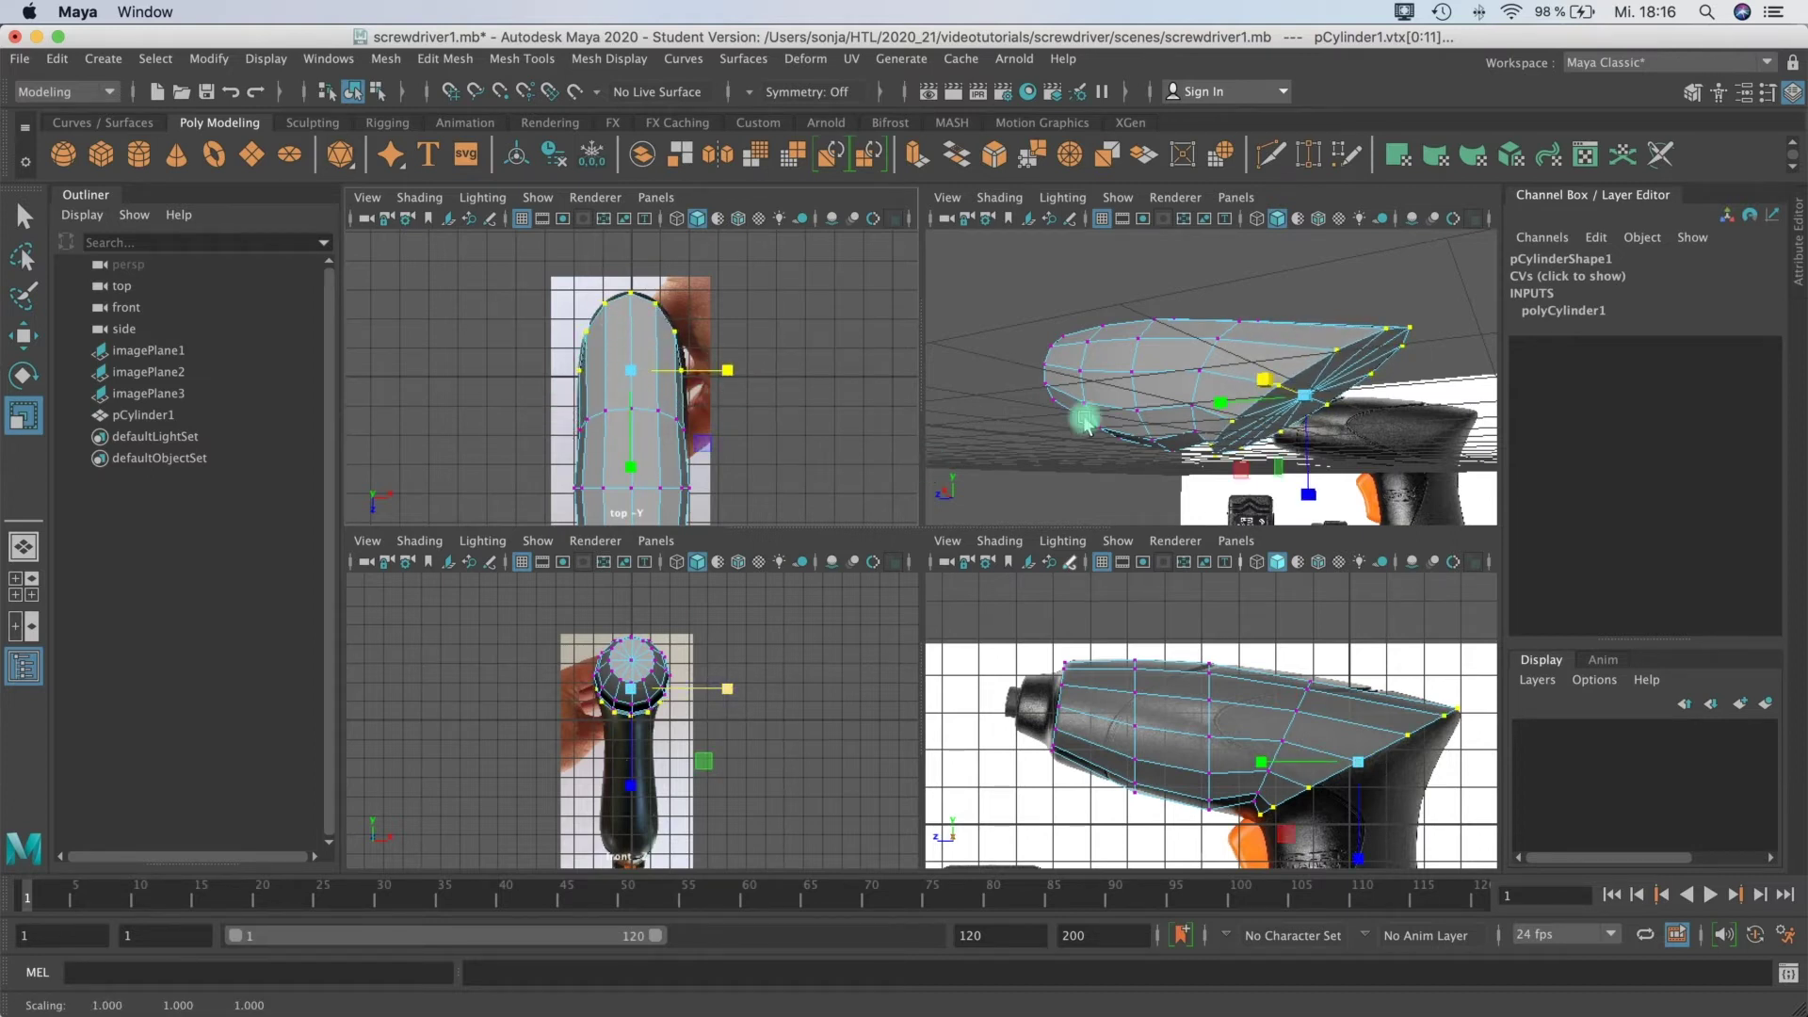
Step: Switch the cylinder to edge editing, select the third edge loop from the chuck and tilt its upper side toward the rear
alt+drag(1179, 468, 1224, 393)
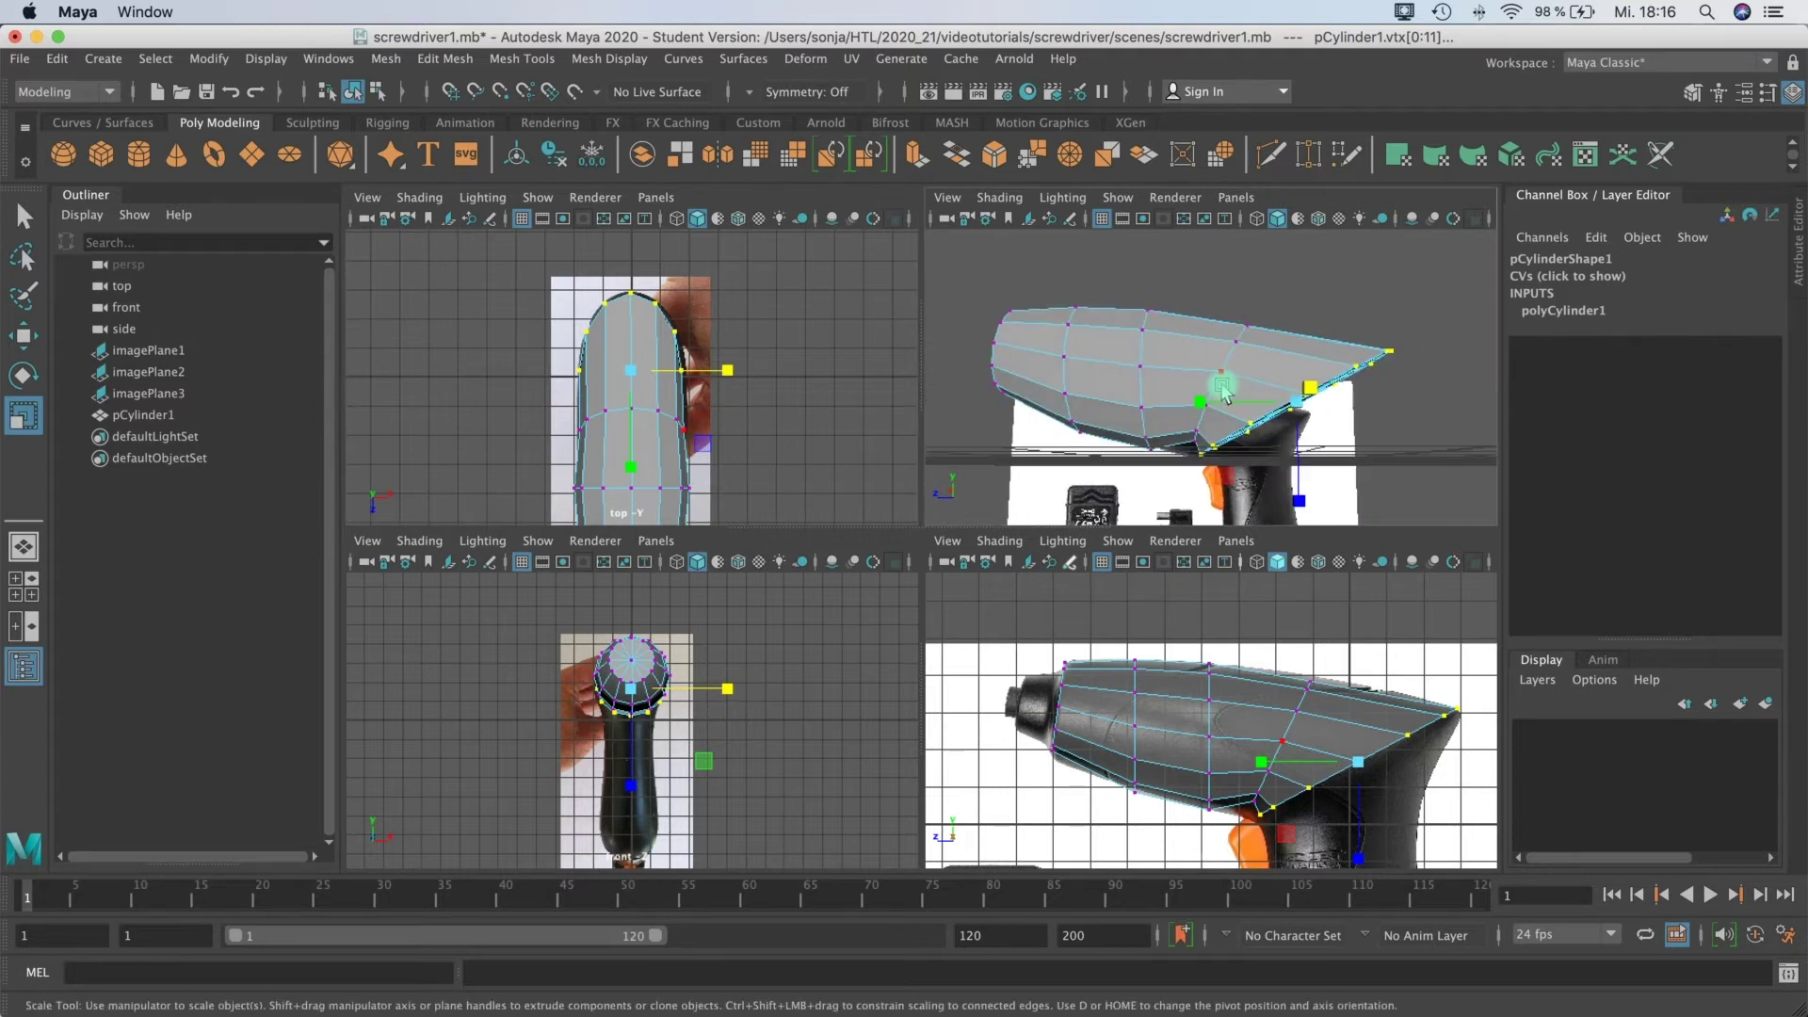
right_drag(1236, 369, 1147, 360)
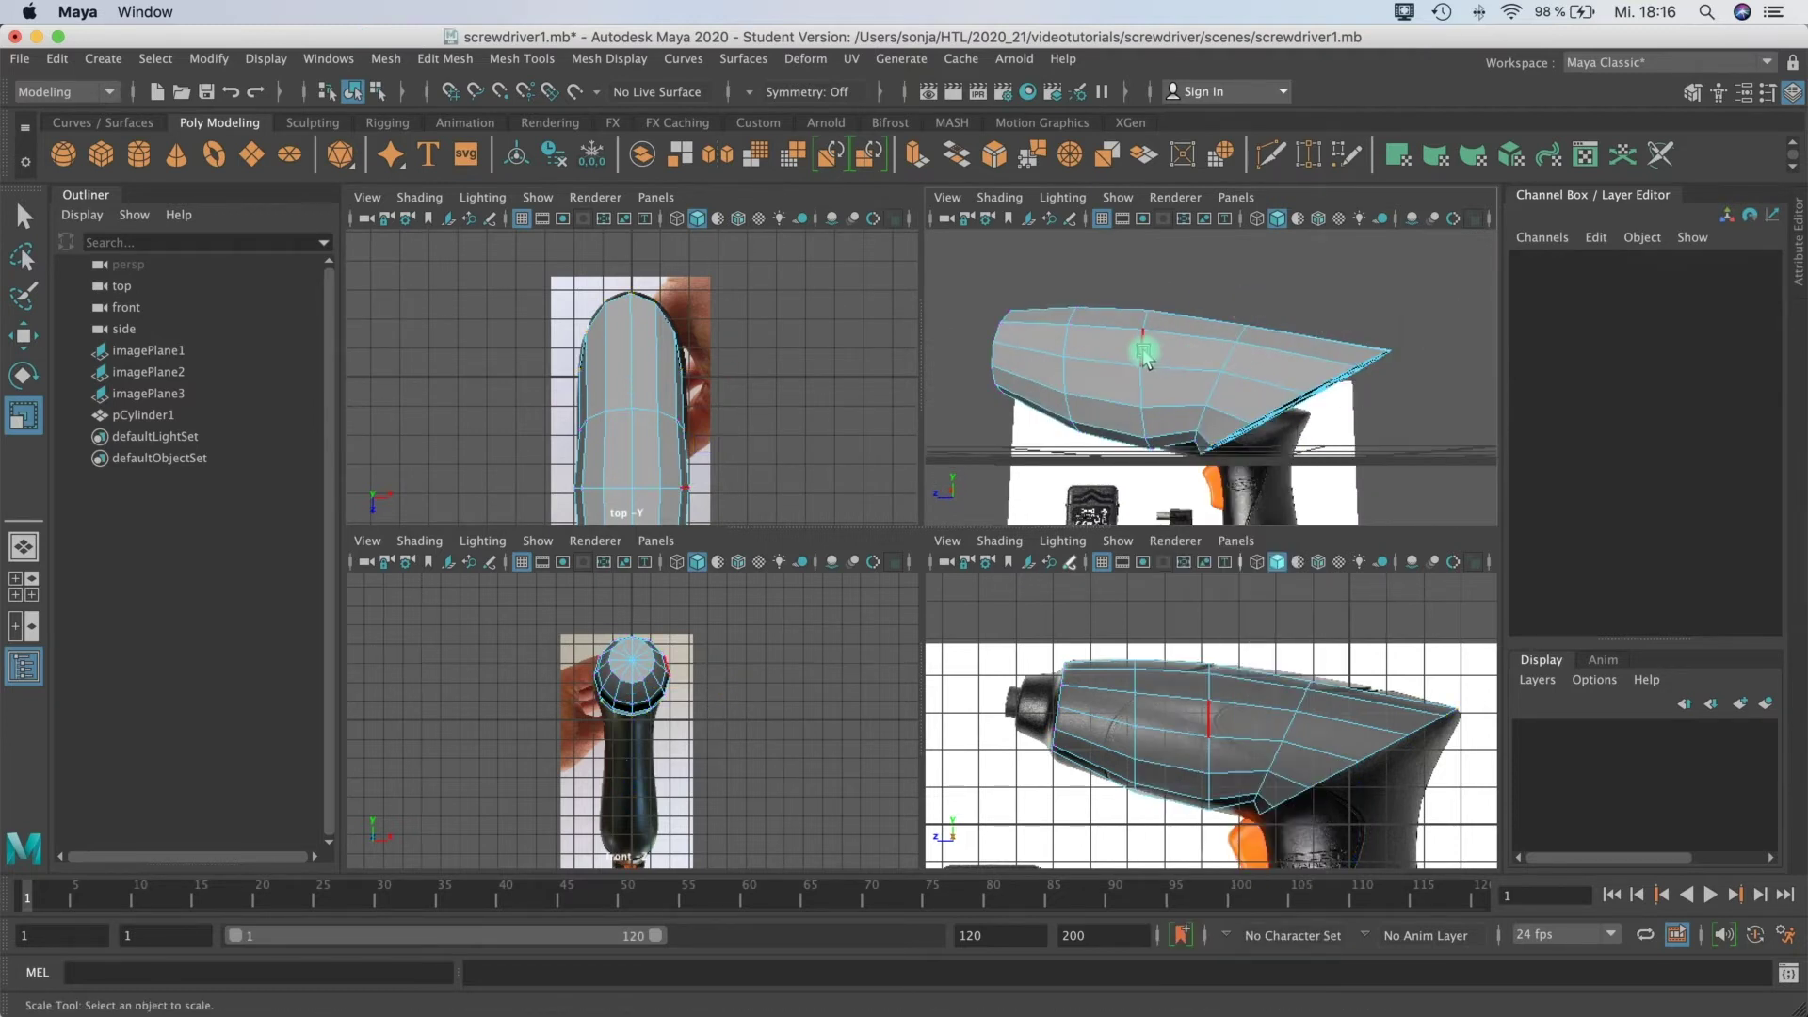
click(1146, 356)
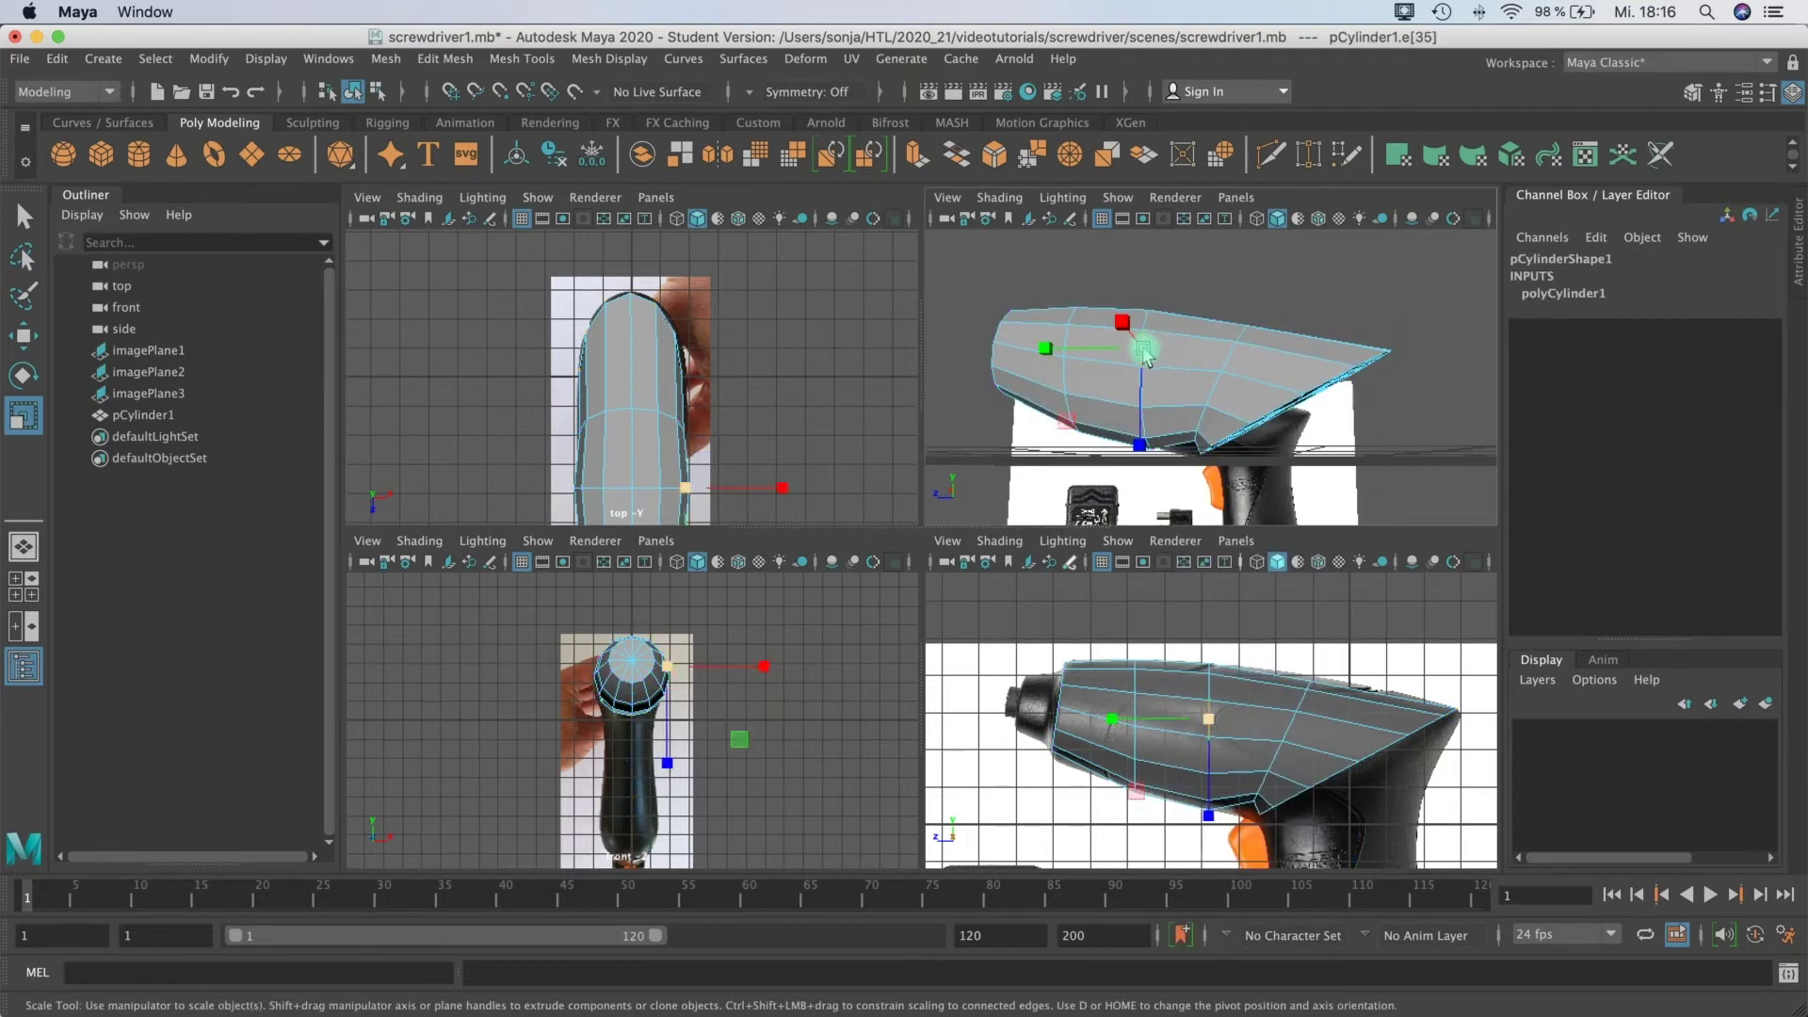
drag(1146, 325, 1168, 332)
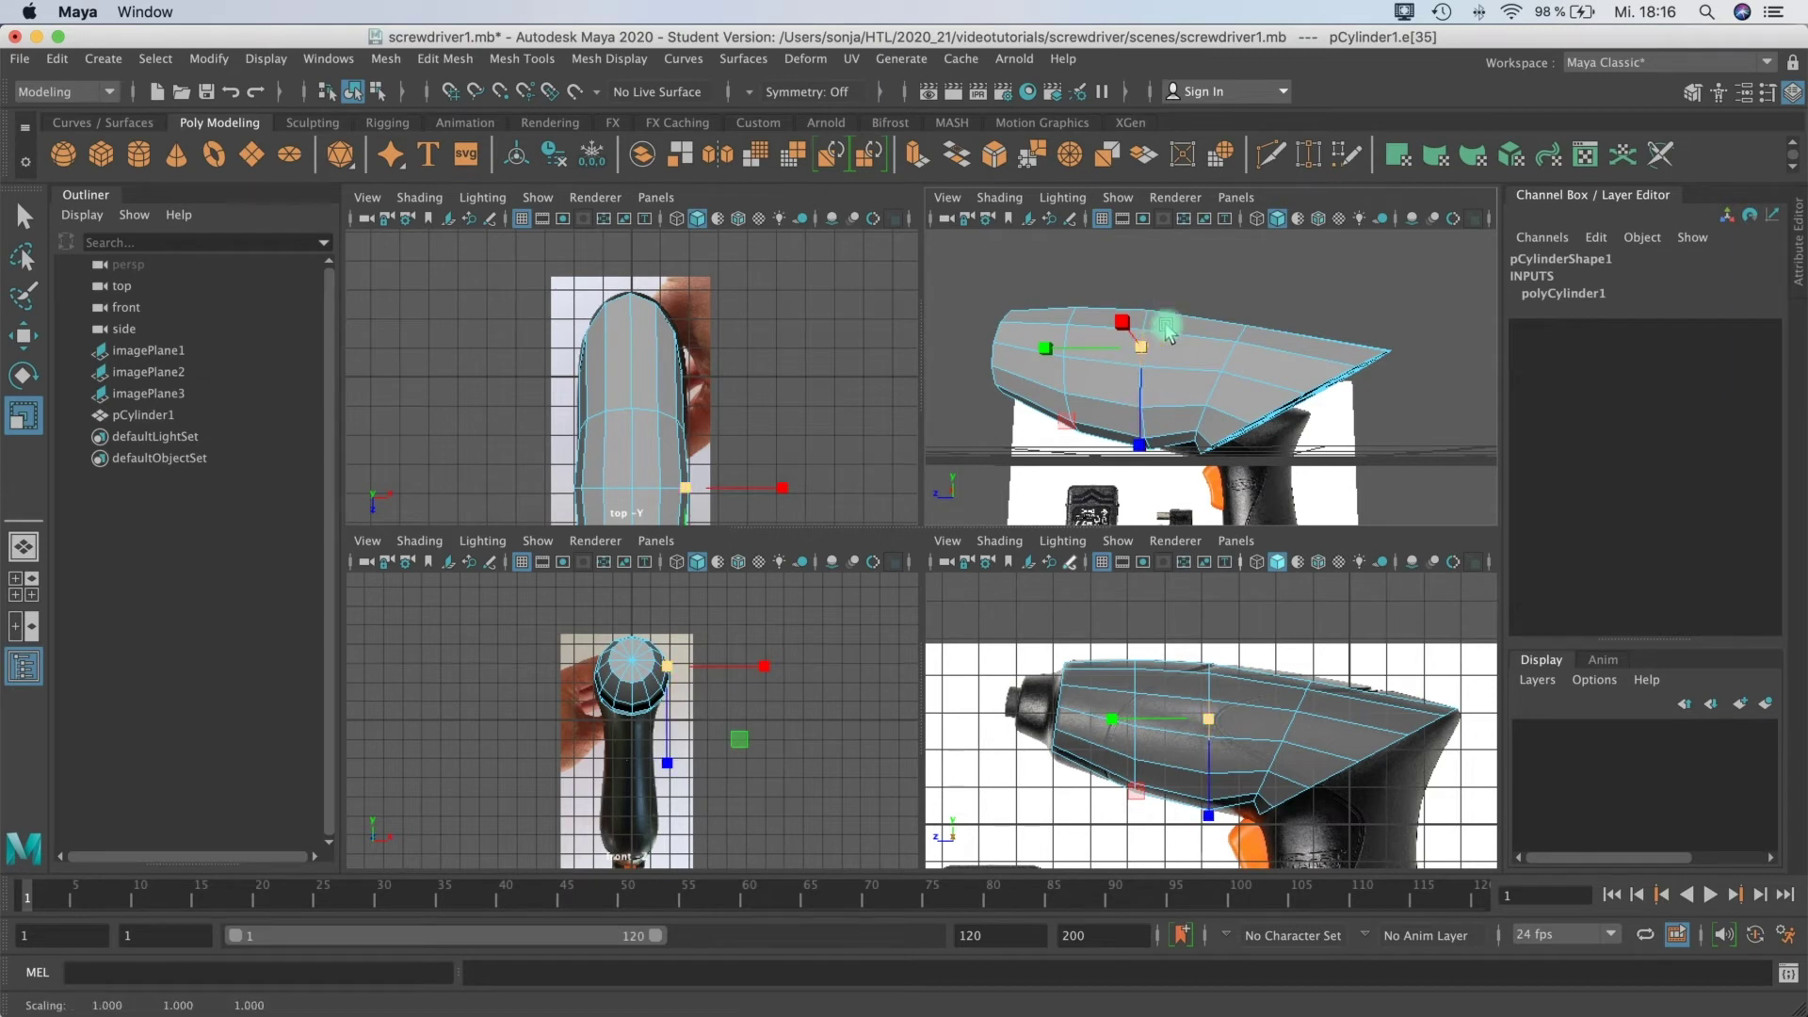
double_click(1142, 352)
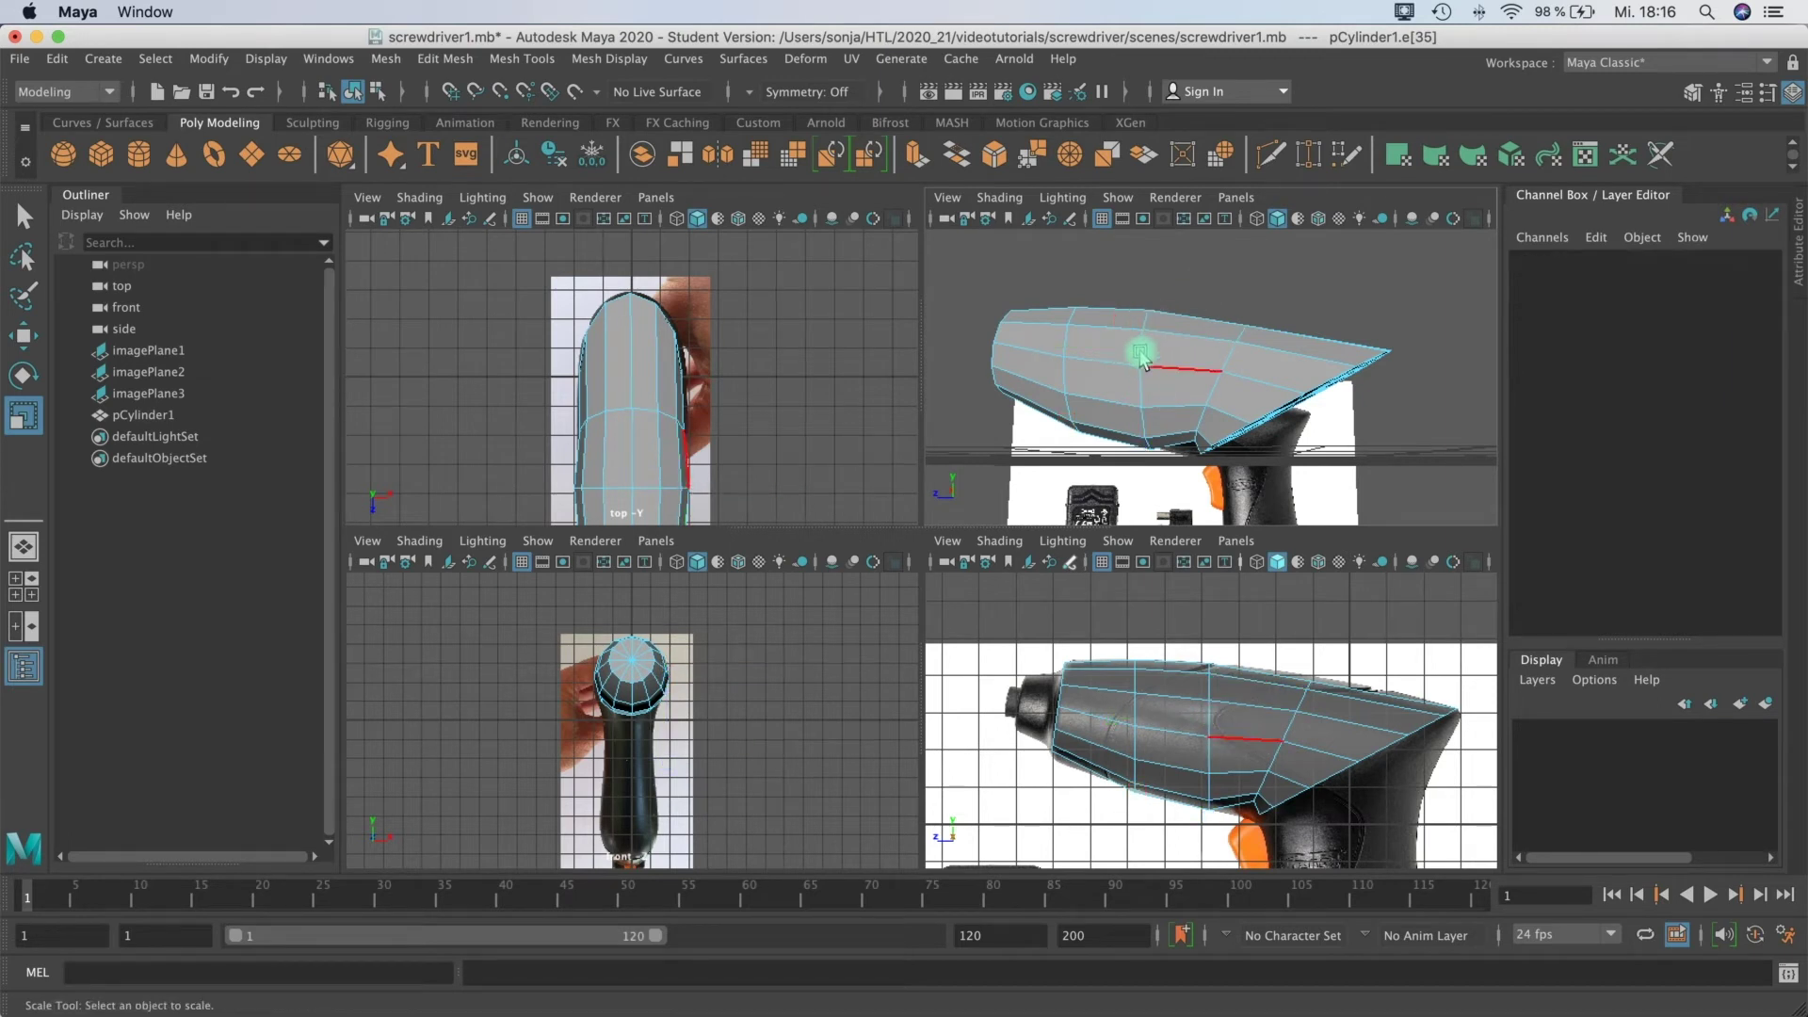
key(e)
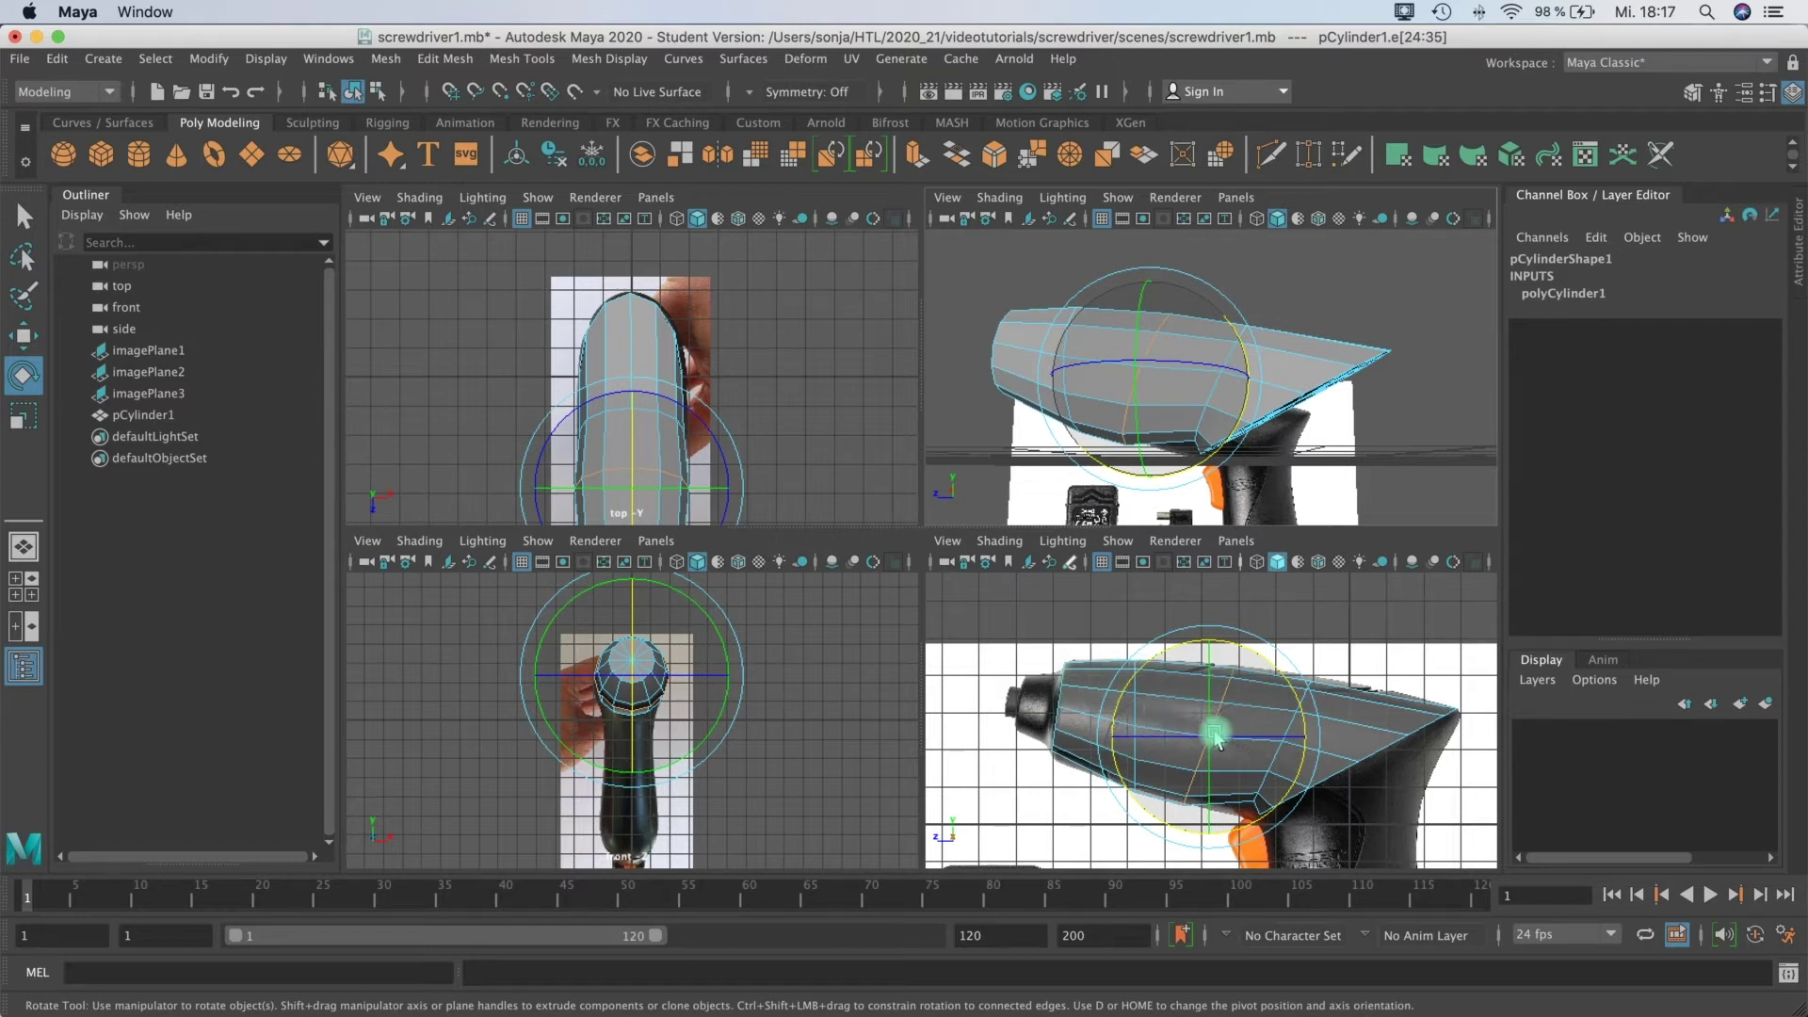
click(1351, 271)
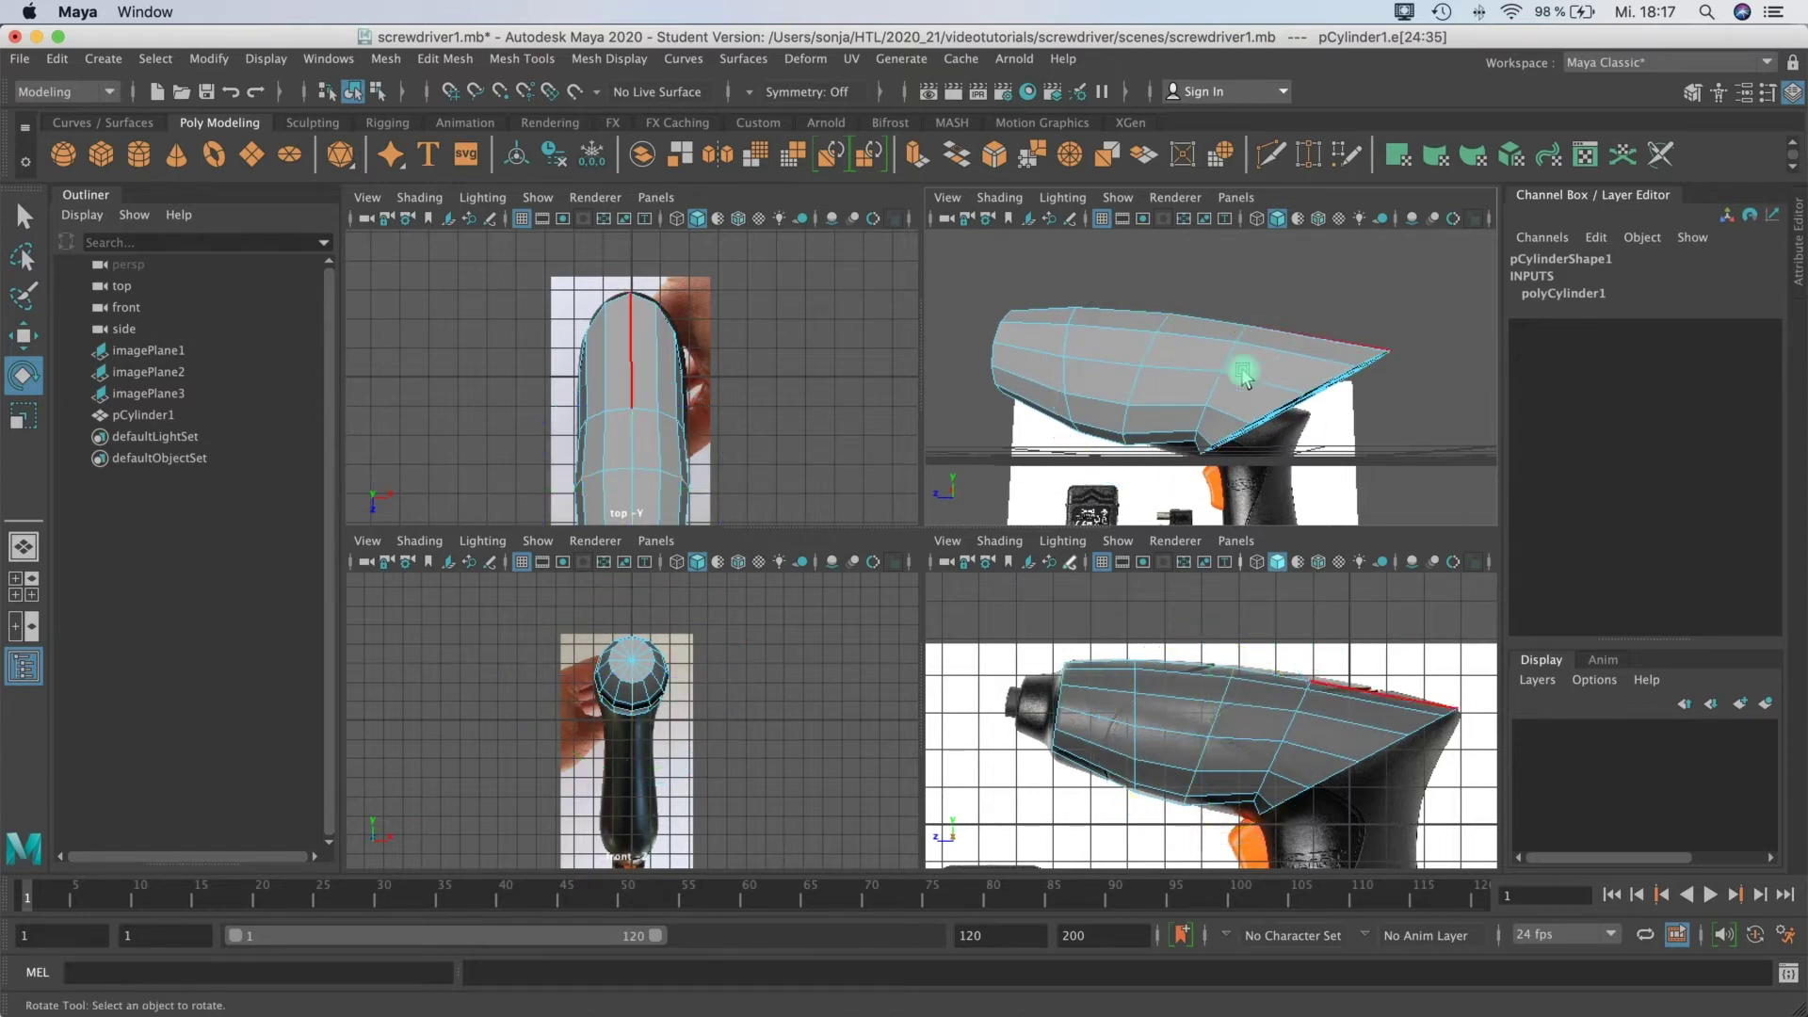
Step: Select the fourth edge loop from the chuck and tilt its upper side further toward the rear
double_click(1232, 367)
drag(1300, 446, 1253, 372)
key(r)
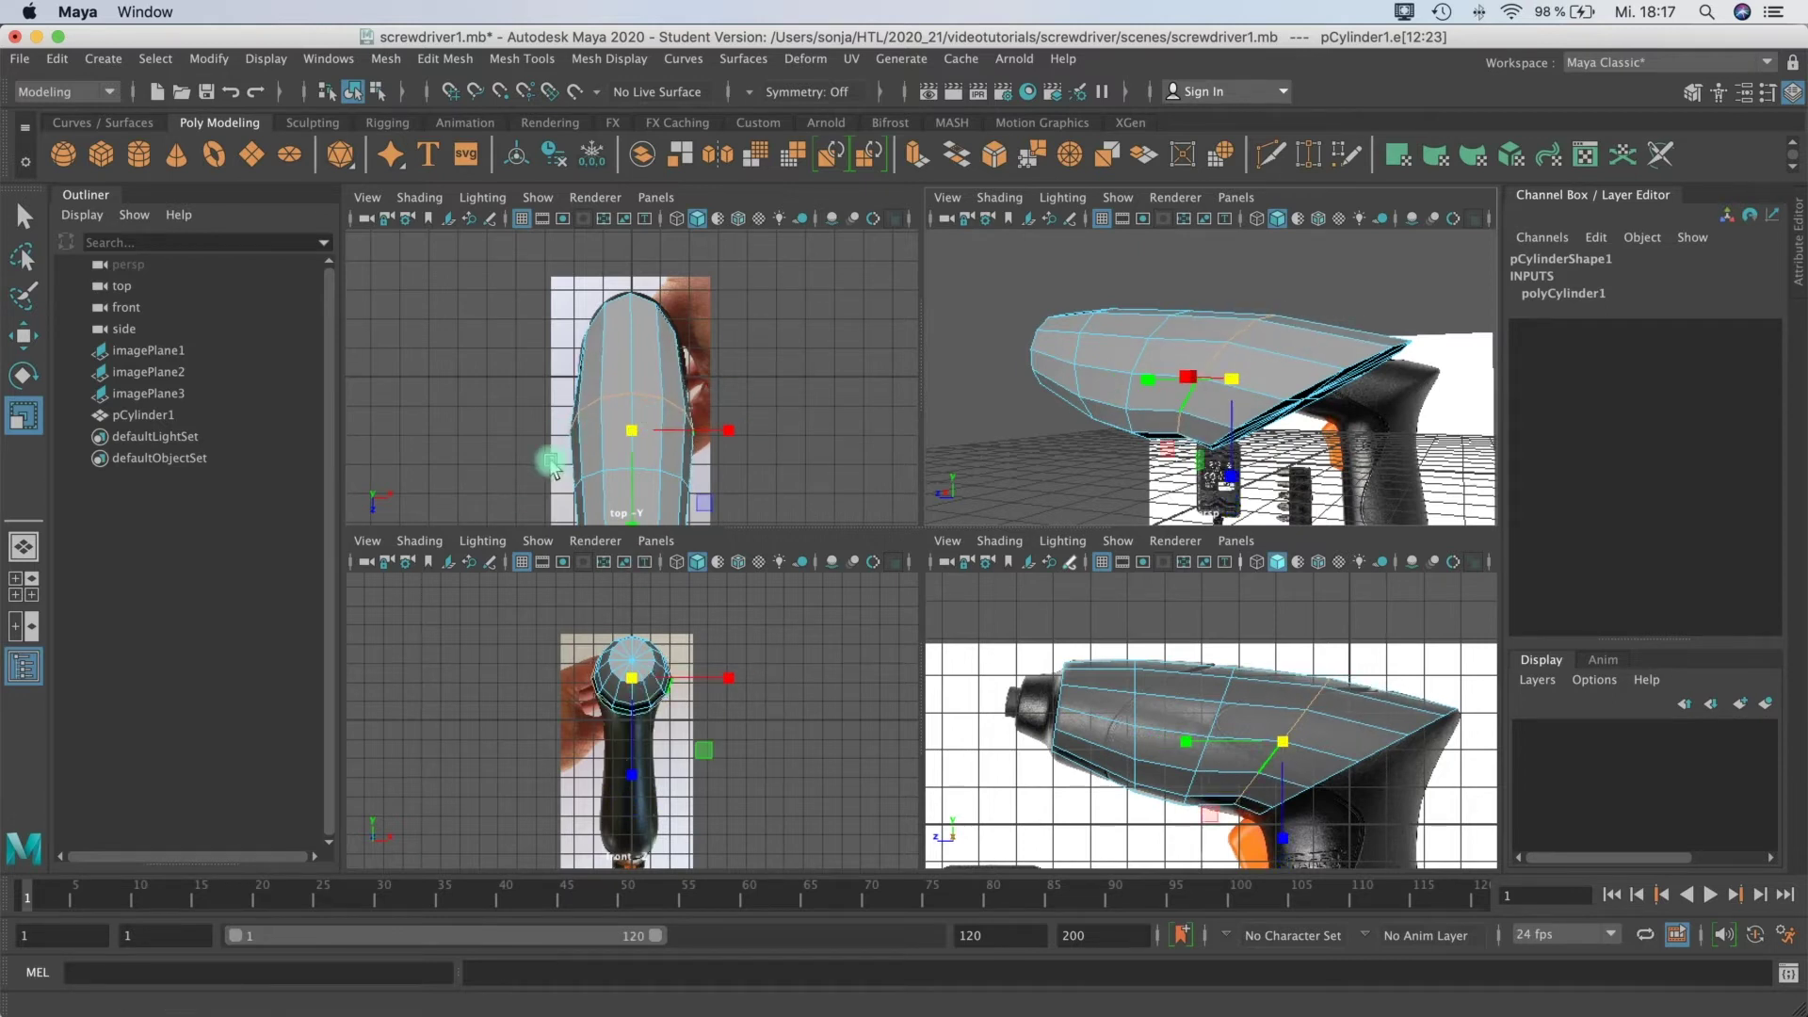
alt+middle_drag(680, 342, 660, 270)
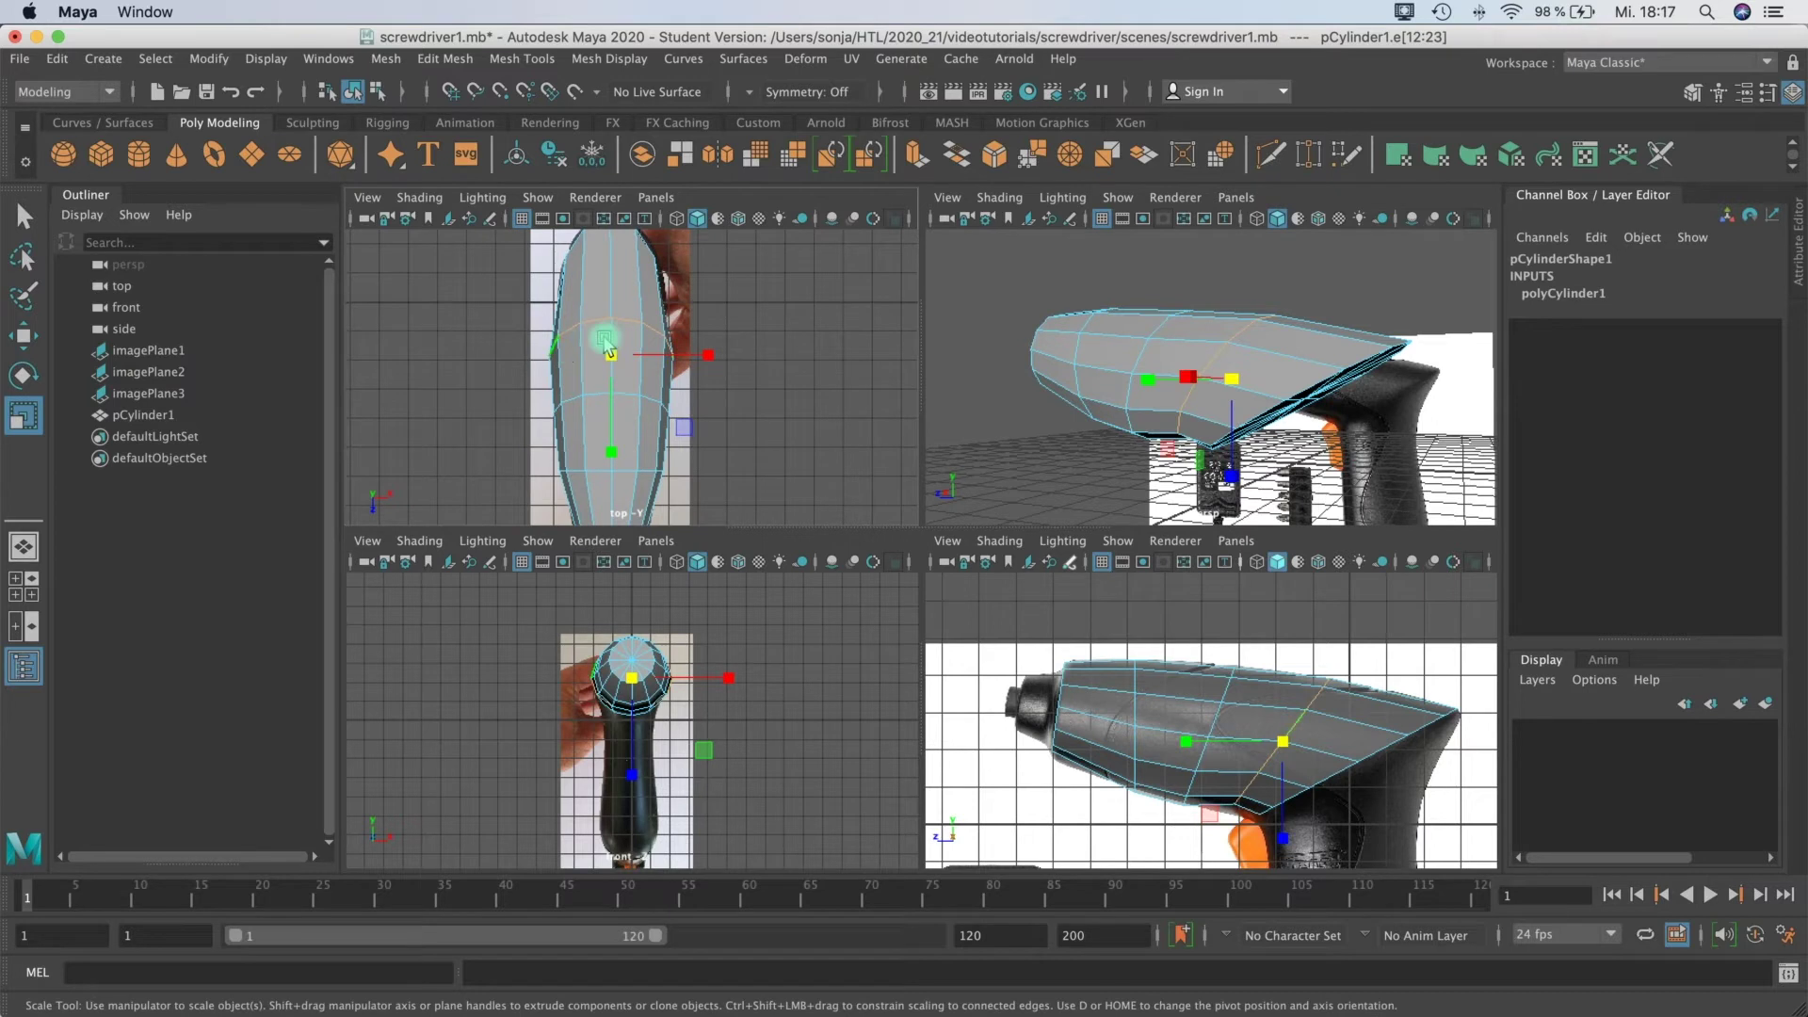
alt+drag(1275, 400, 1229, 351)
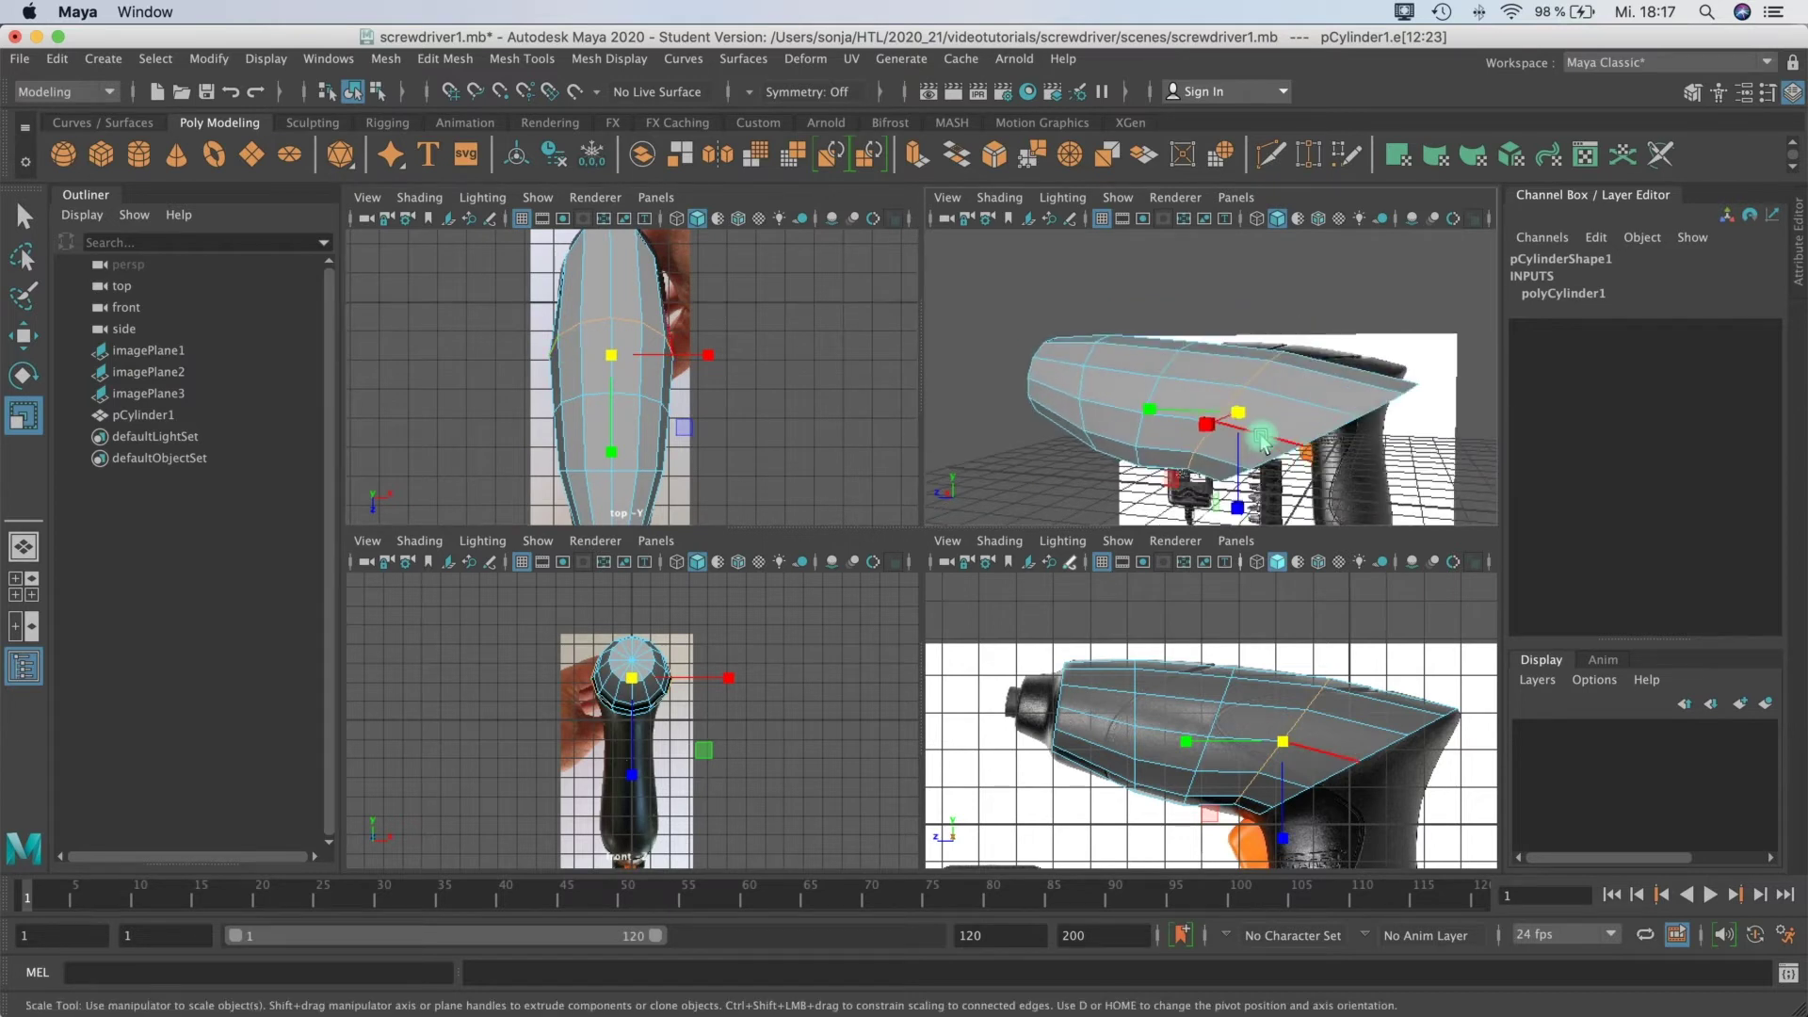
Step: Shift the fourth edge loop slightly toward the chuck and stretch it vertically by about 1.09 to fit the side outline
key(e)
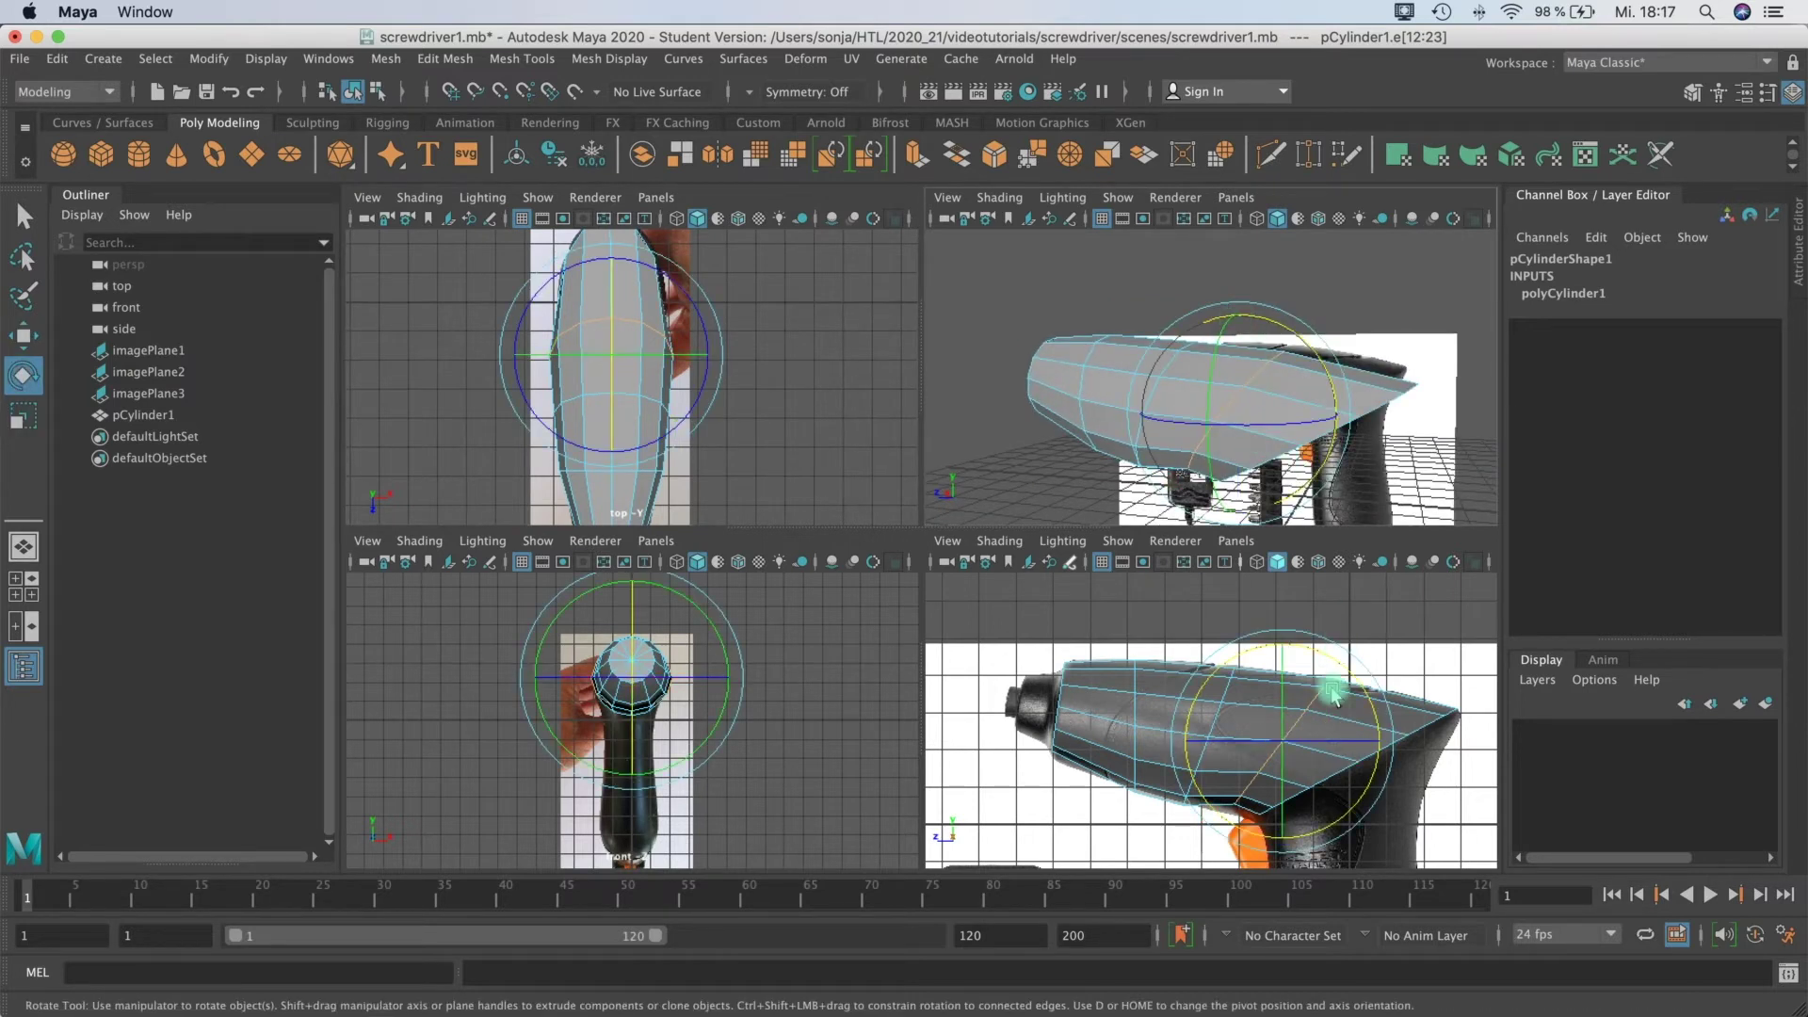
key(w)
key(e)
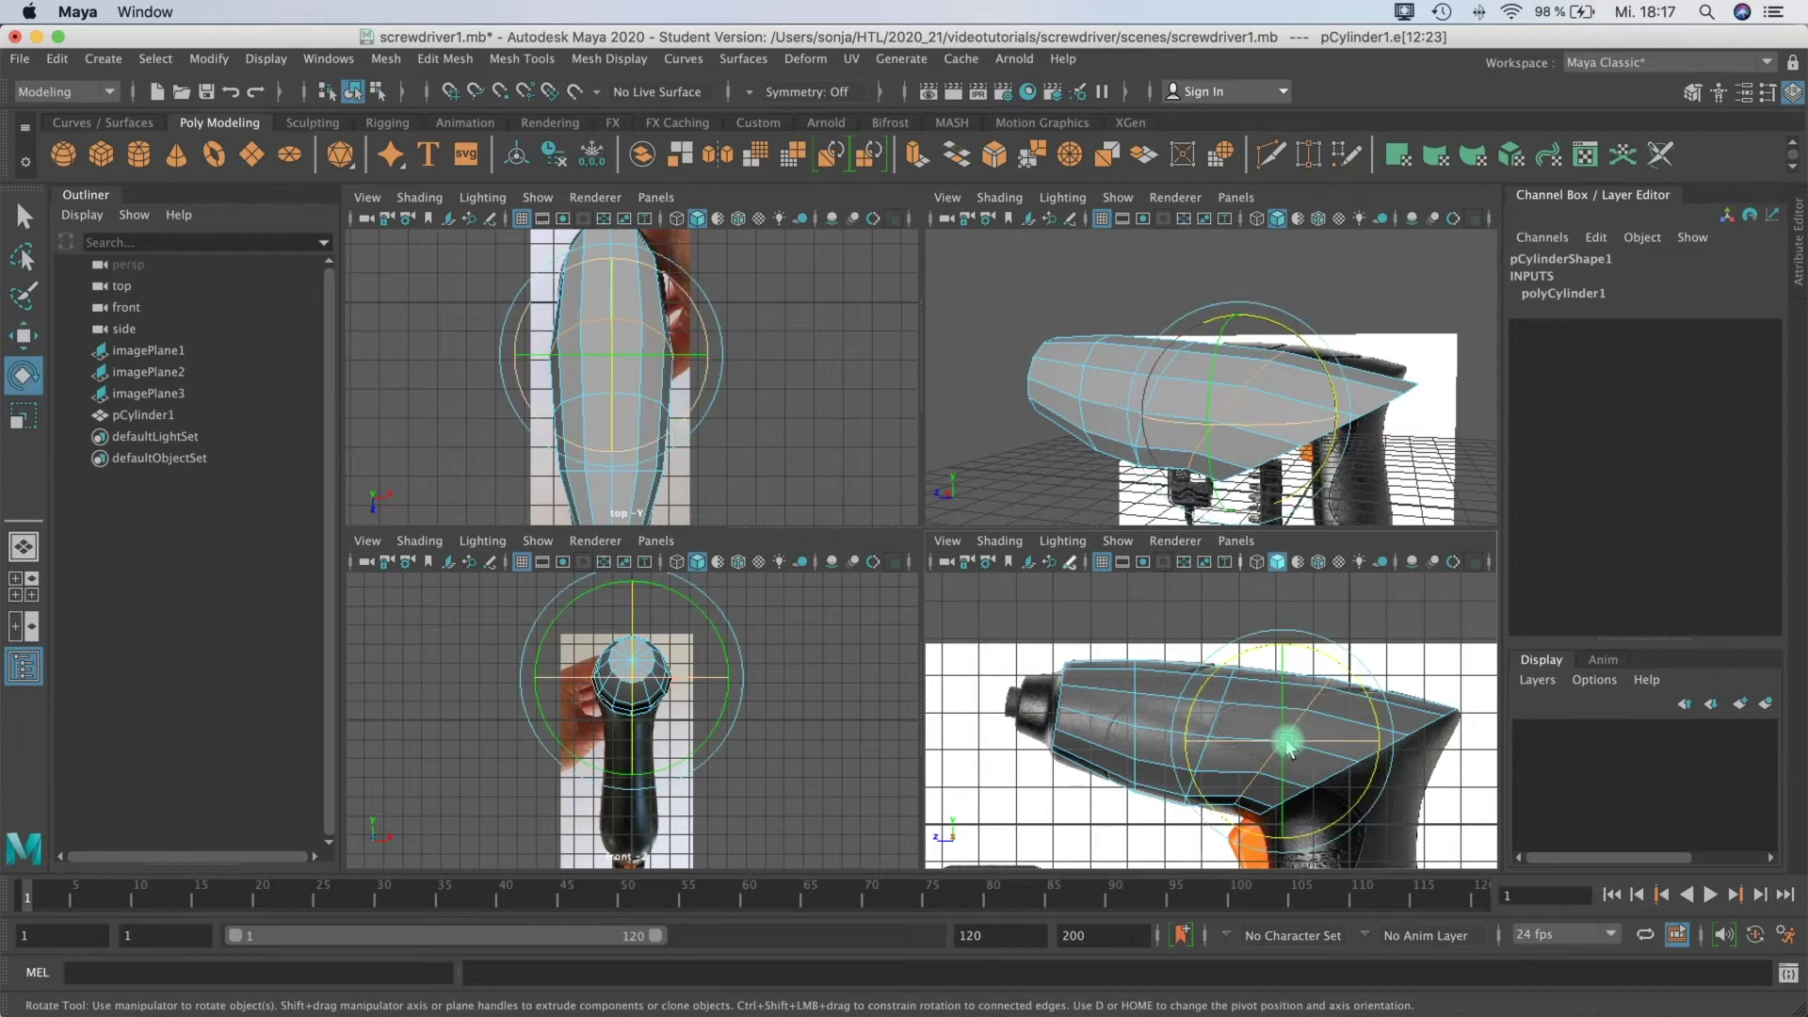
key(w)
drag(1282, 744, 1282, 746)
key(r)
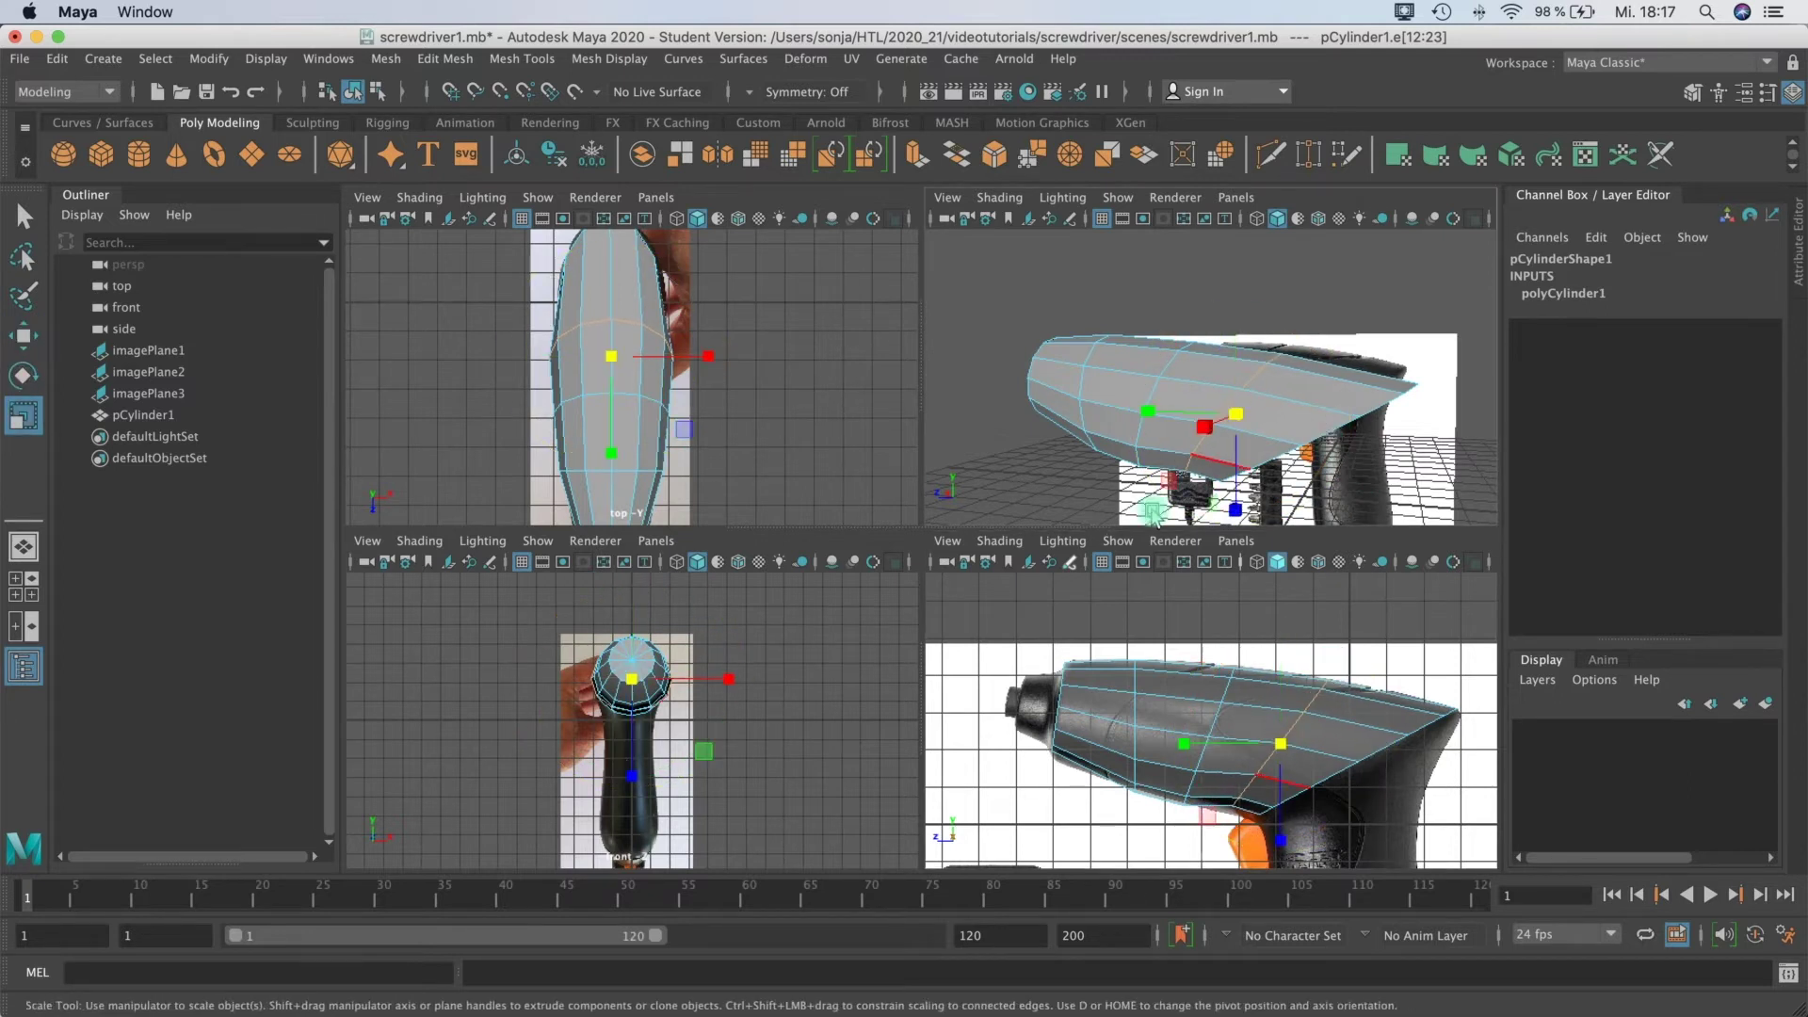
middle_drag(1233, 511, 1235, 514)
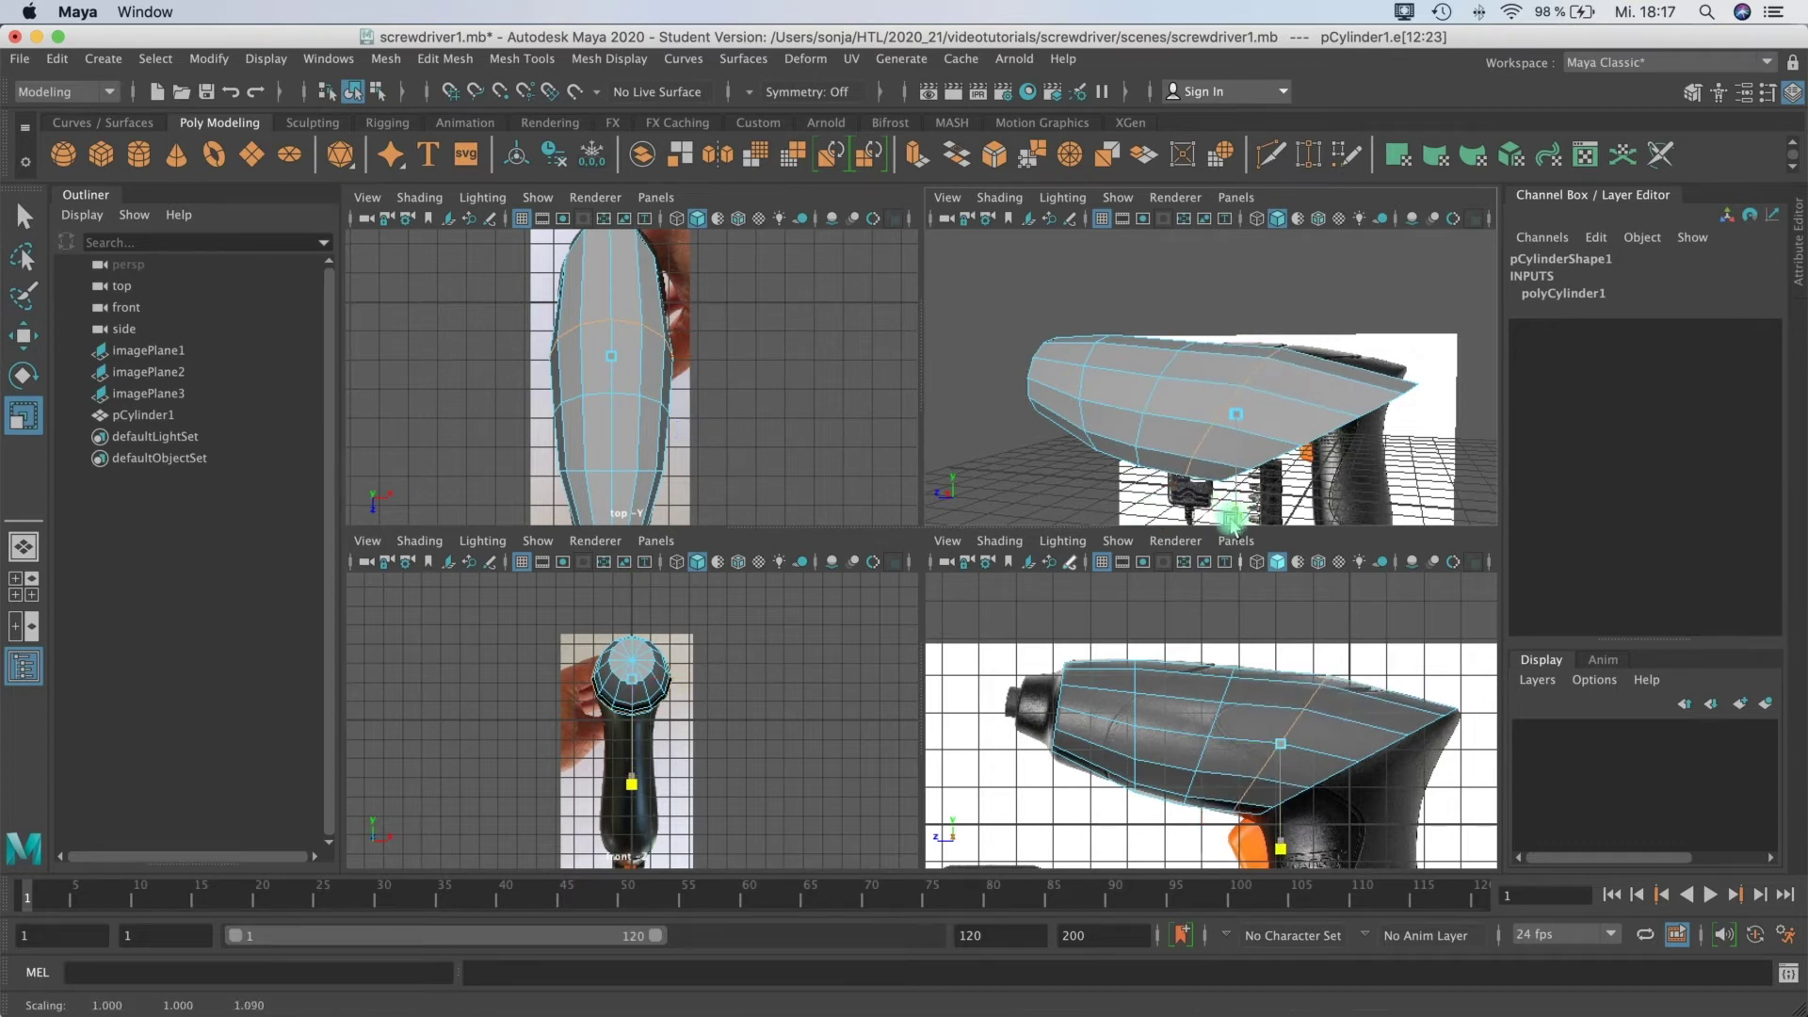
alt+drag(1235, 514, 1252, 321)
alt+middle_drag(1252, 320, 1256, 268)
alt+drag(1304, 339, 1262, 372)
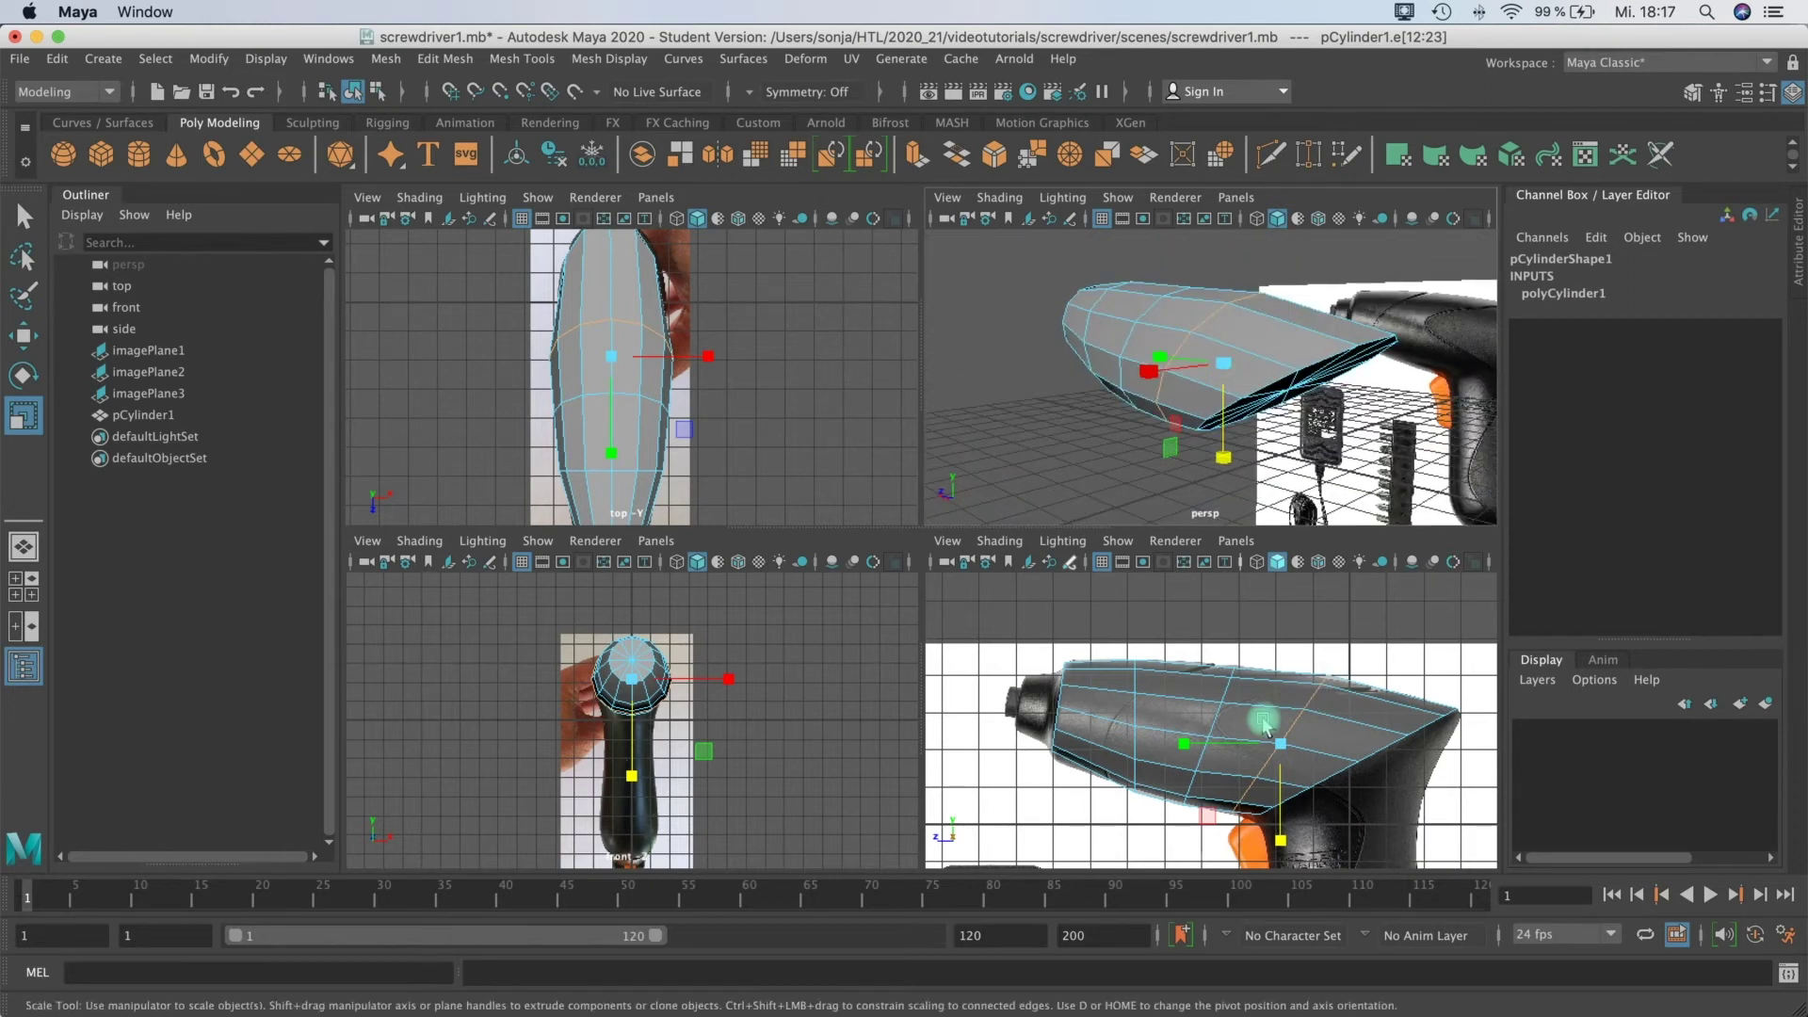
alt+middle_drag(1300, 799, 1257, 716)
alt+drag(1262, 414, 1394, 429)
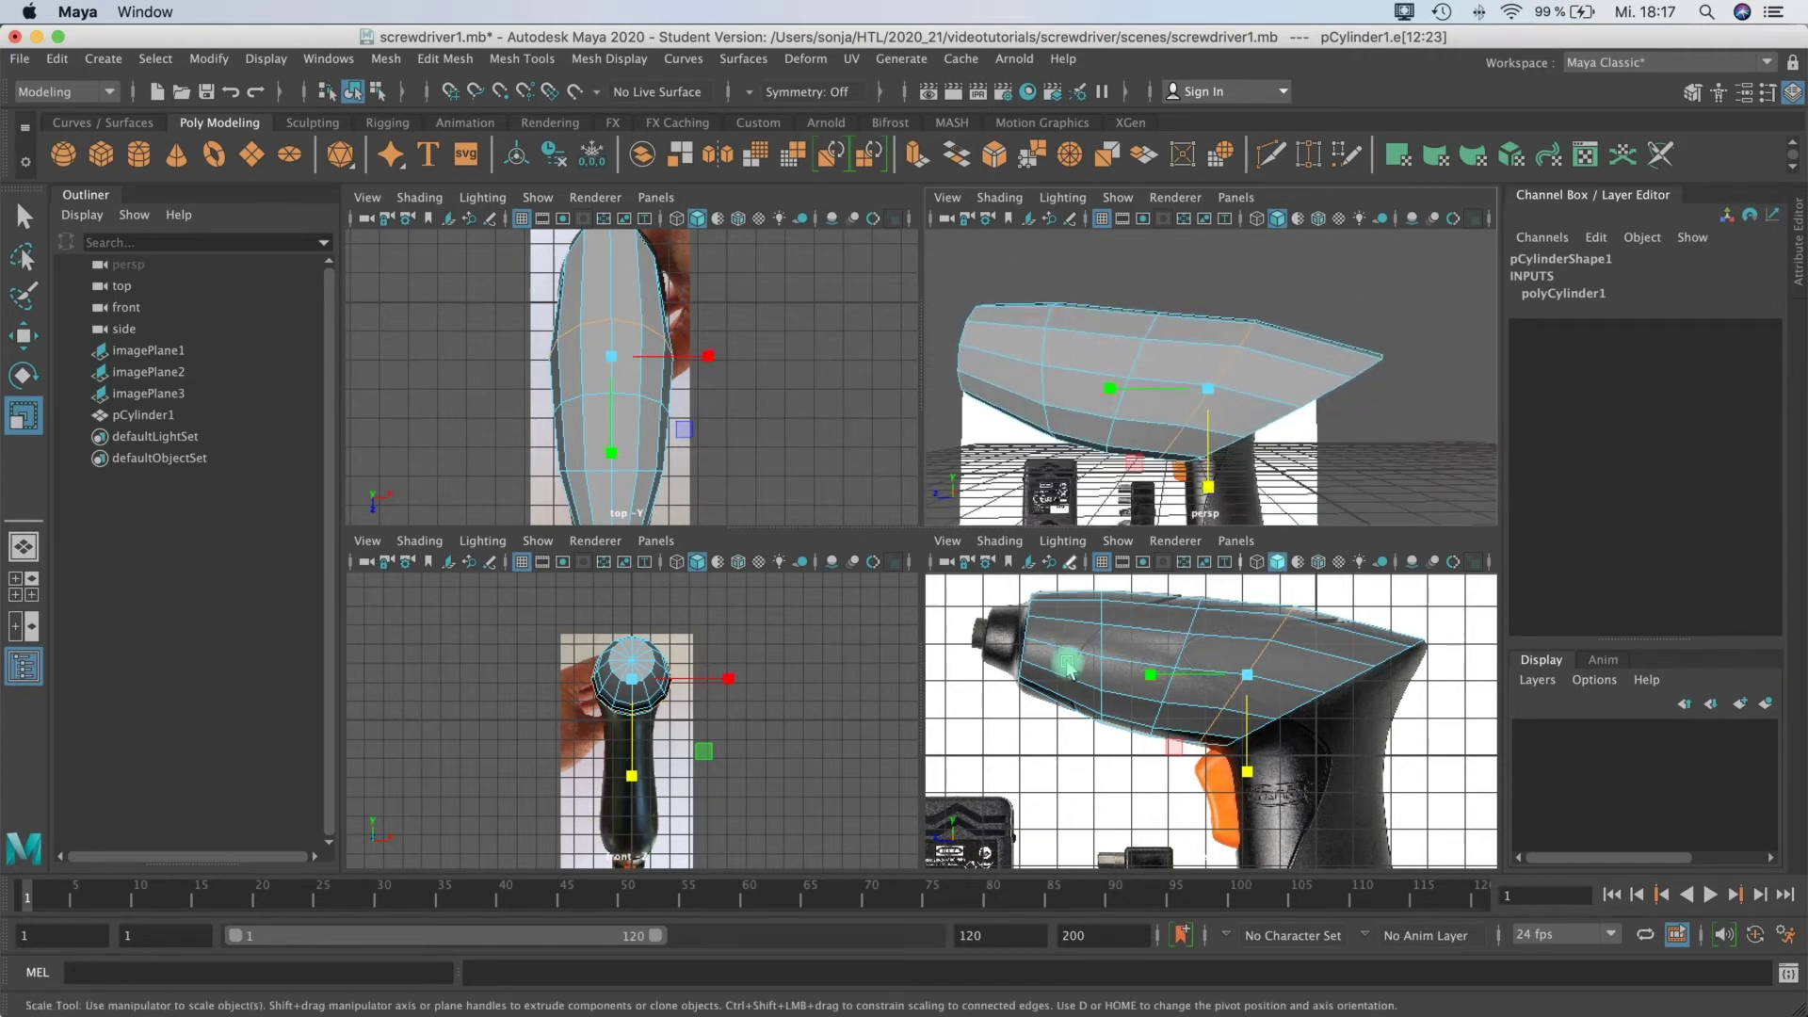
Step: Select the third edge loop from the chuck, enlarge it uniformly by about 1.011 and move it to about Y 2.398, Z 3.788
scroll(1170, 633, up, 4)
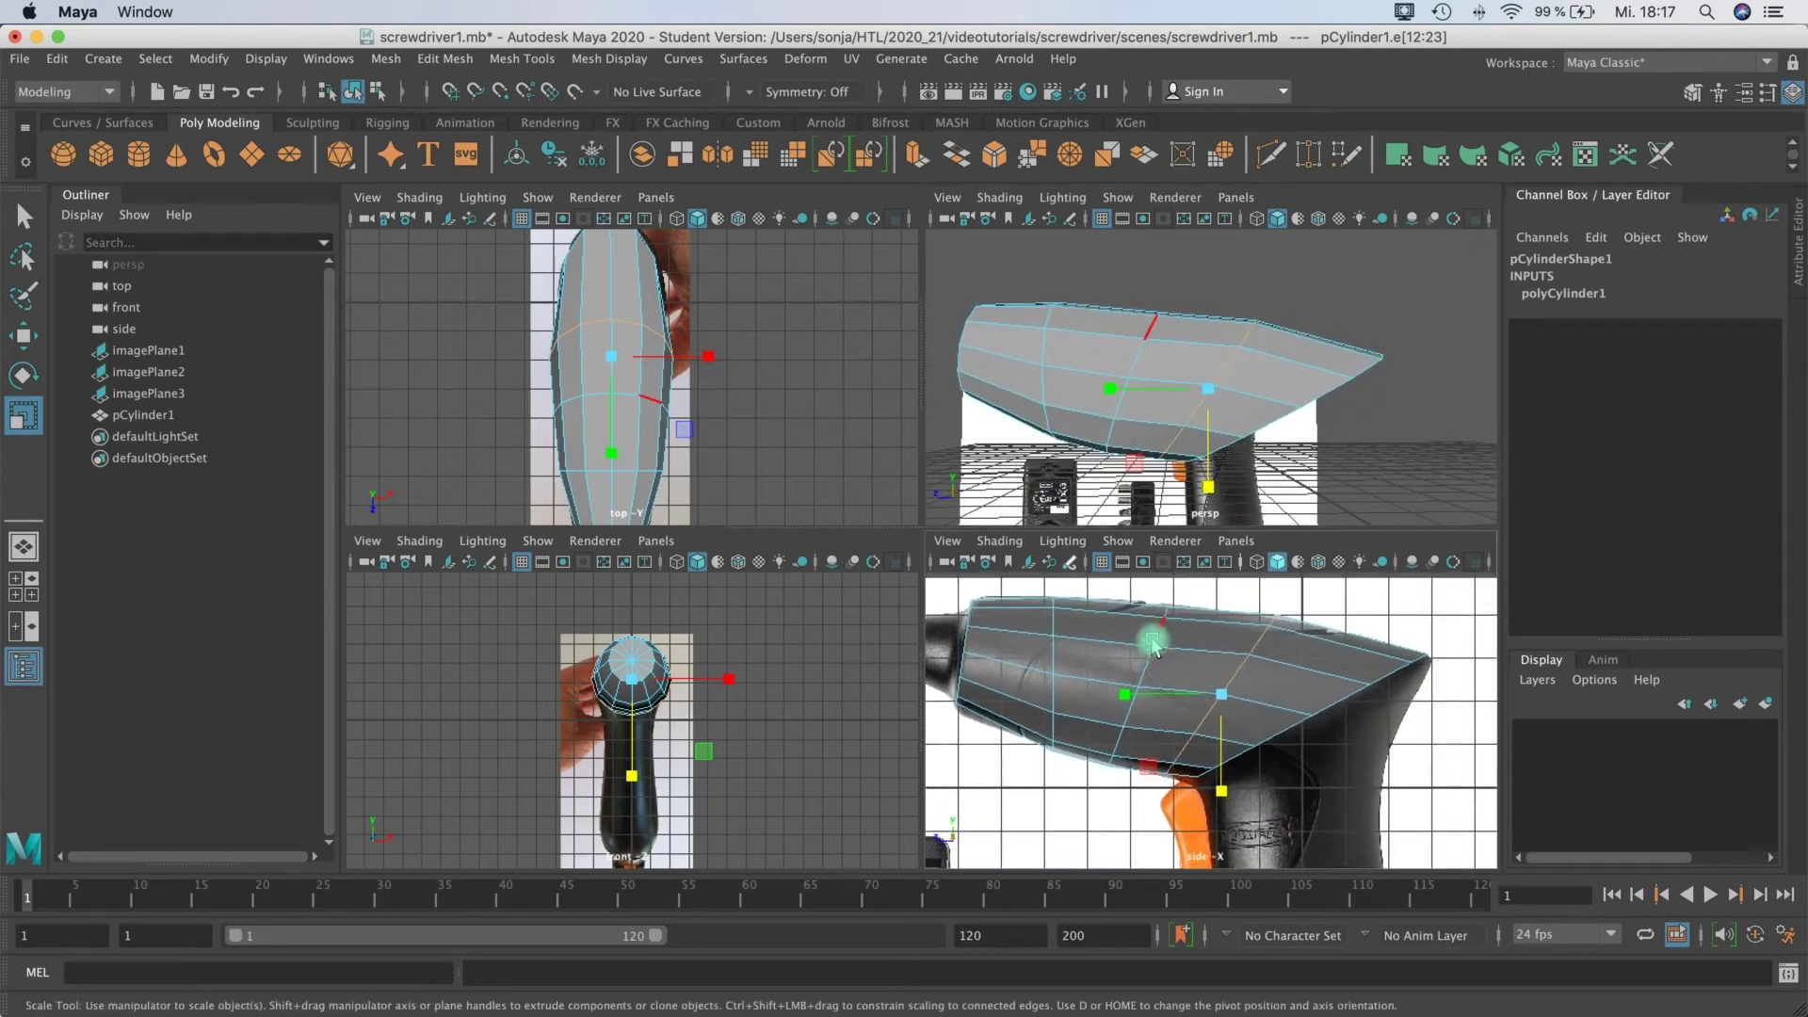
double_click(1147, 664)
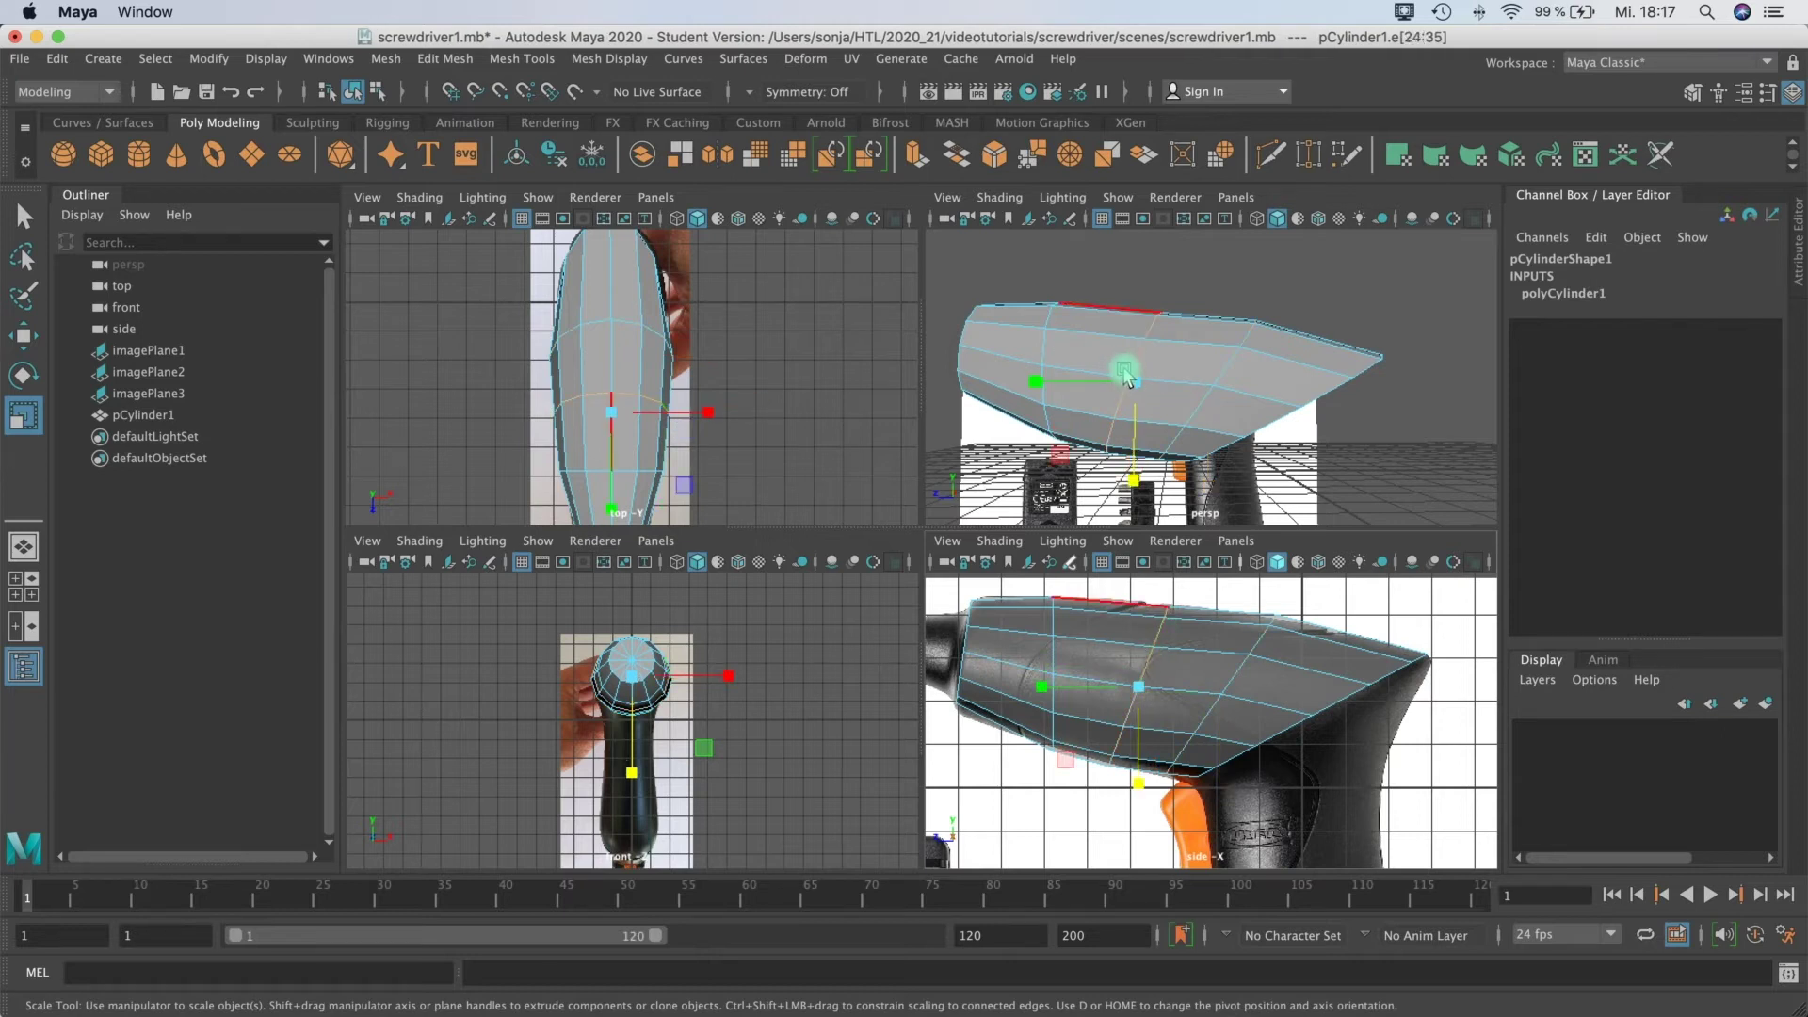
alt+drag(1206, 412, 1138, 386)
click(1138, 384)
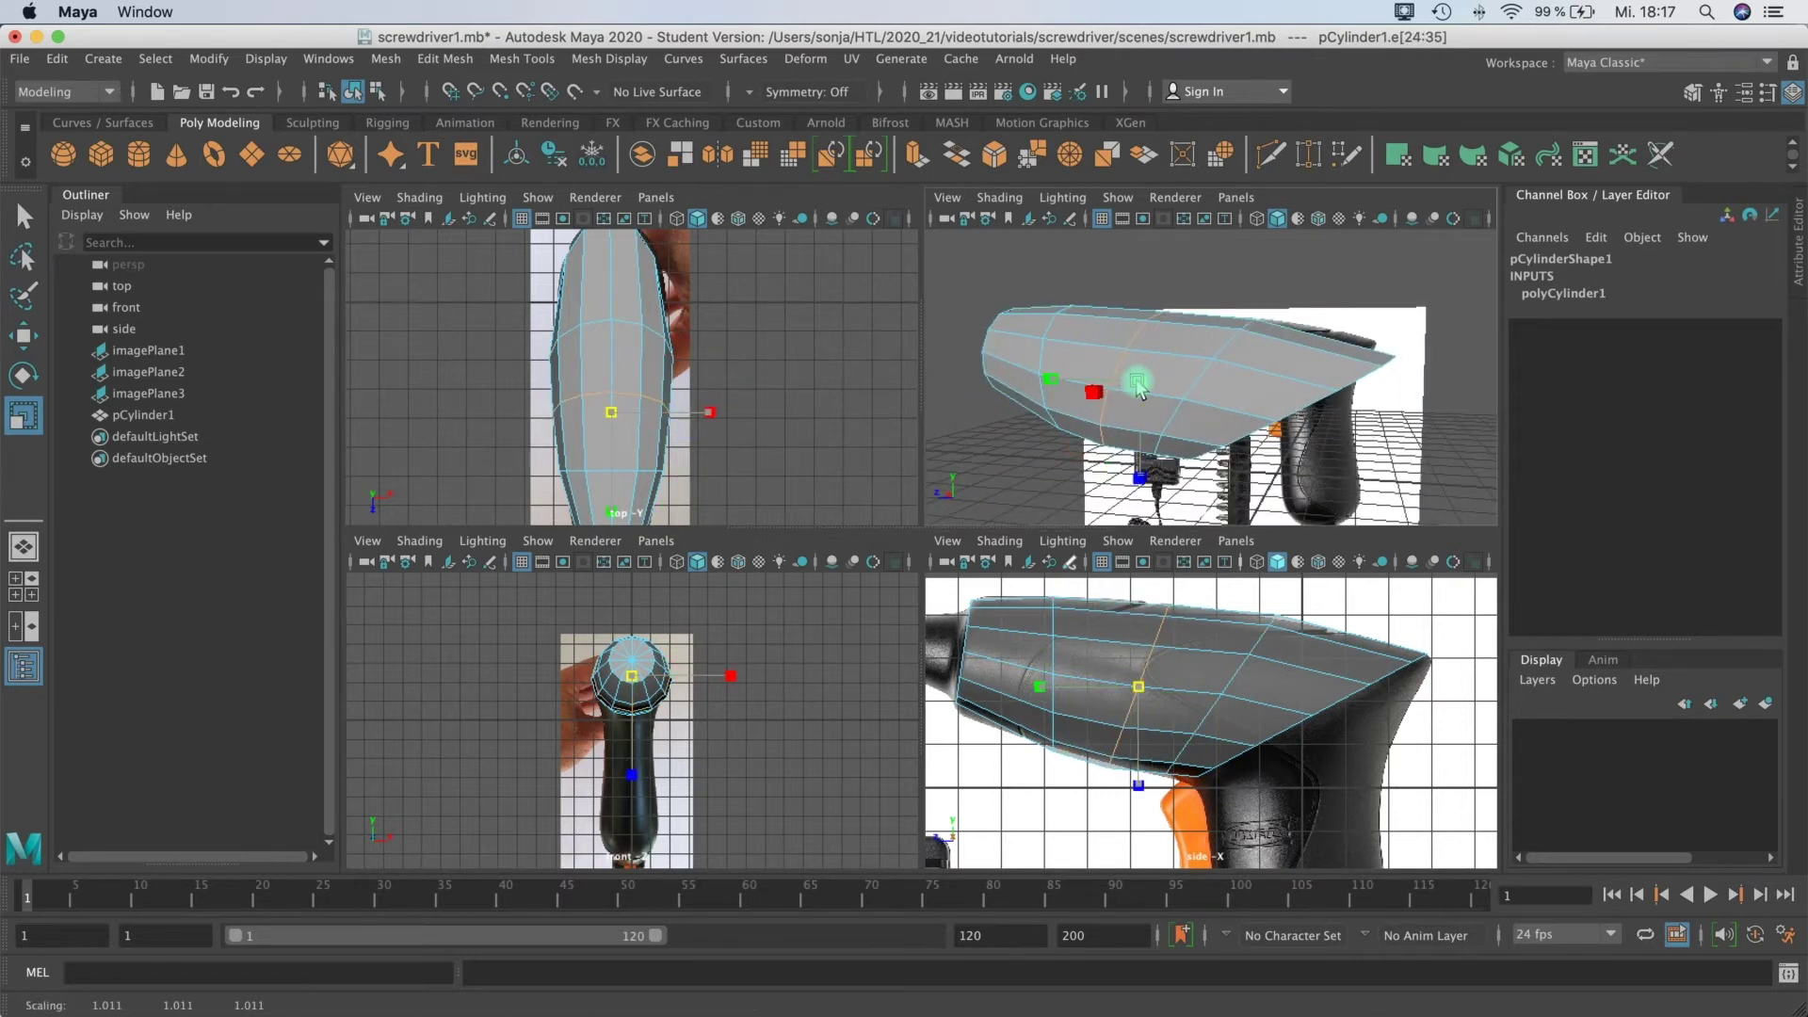
key(w)
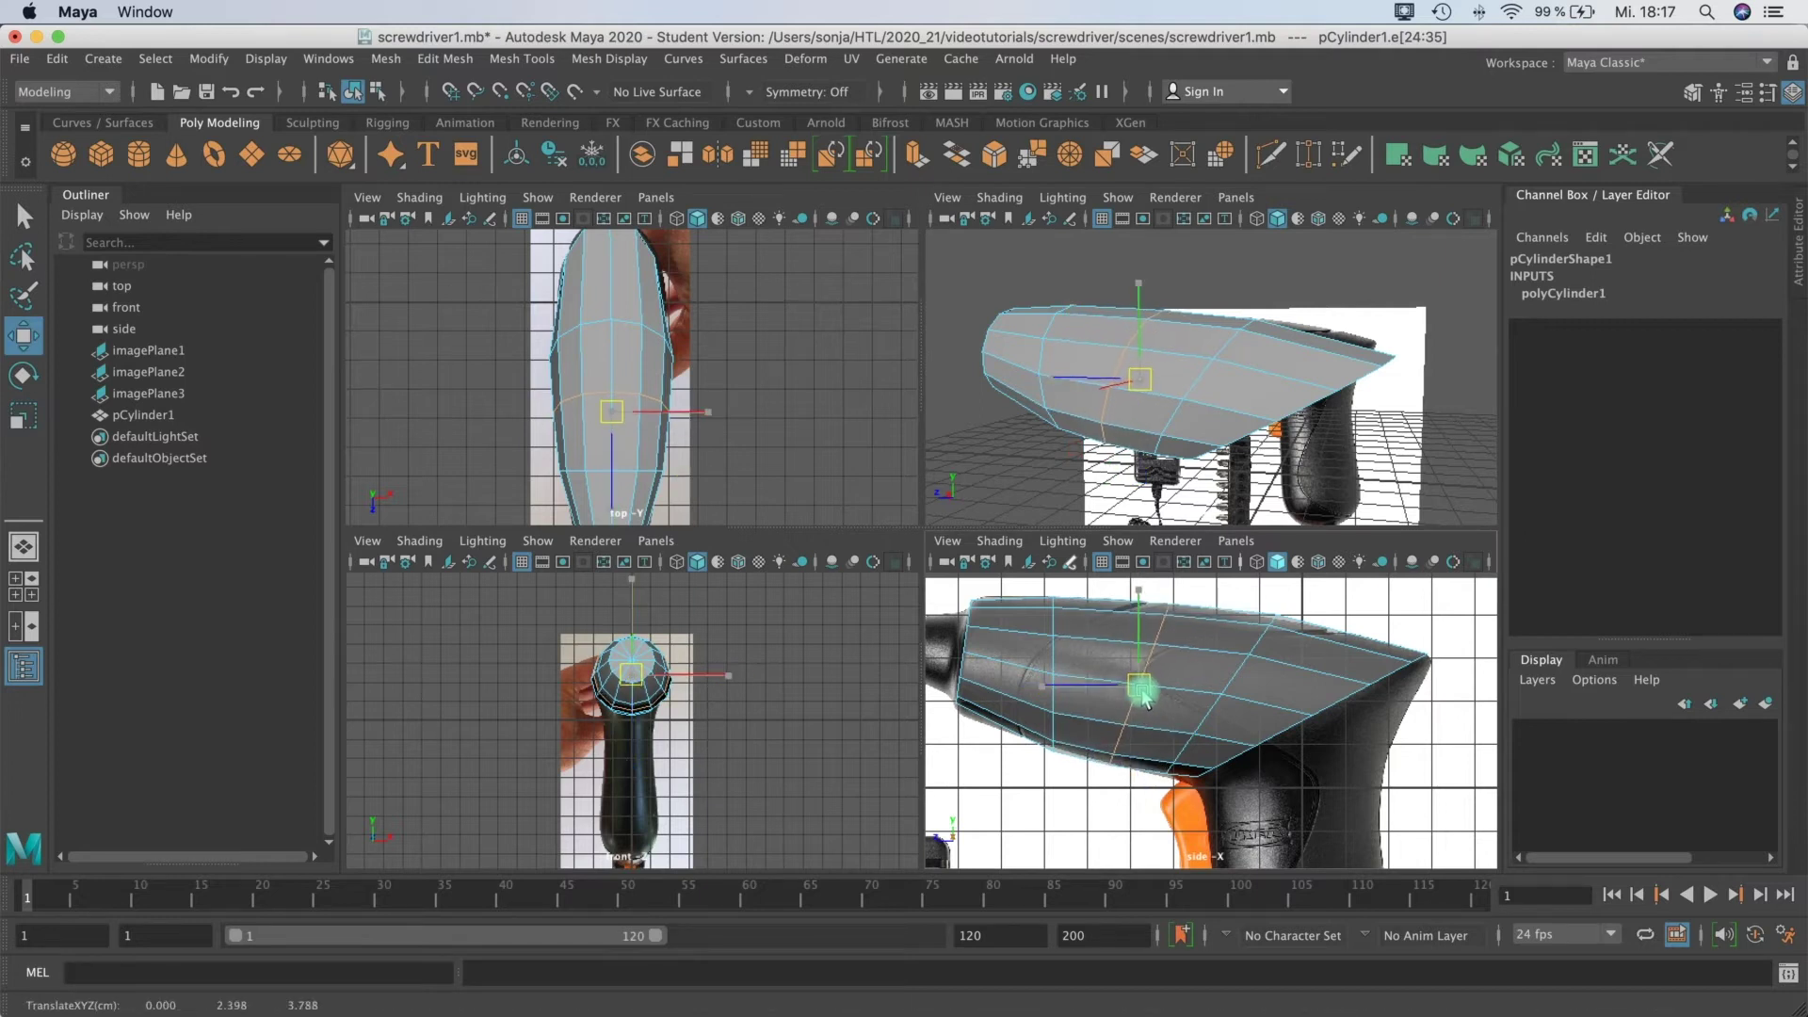
alt+middle_drag(943, 677, 979, 683)
Step: Switch the cylinder from edge to face selection with its chuck-side end cap in view
alt+drag(985, 375, 1182, 361)
right_click(1156, 331)
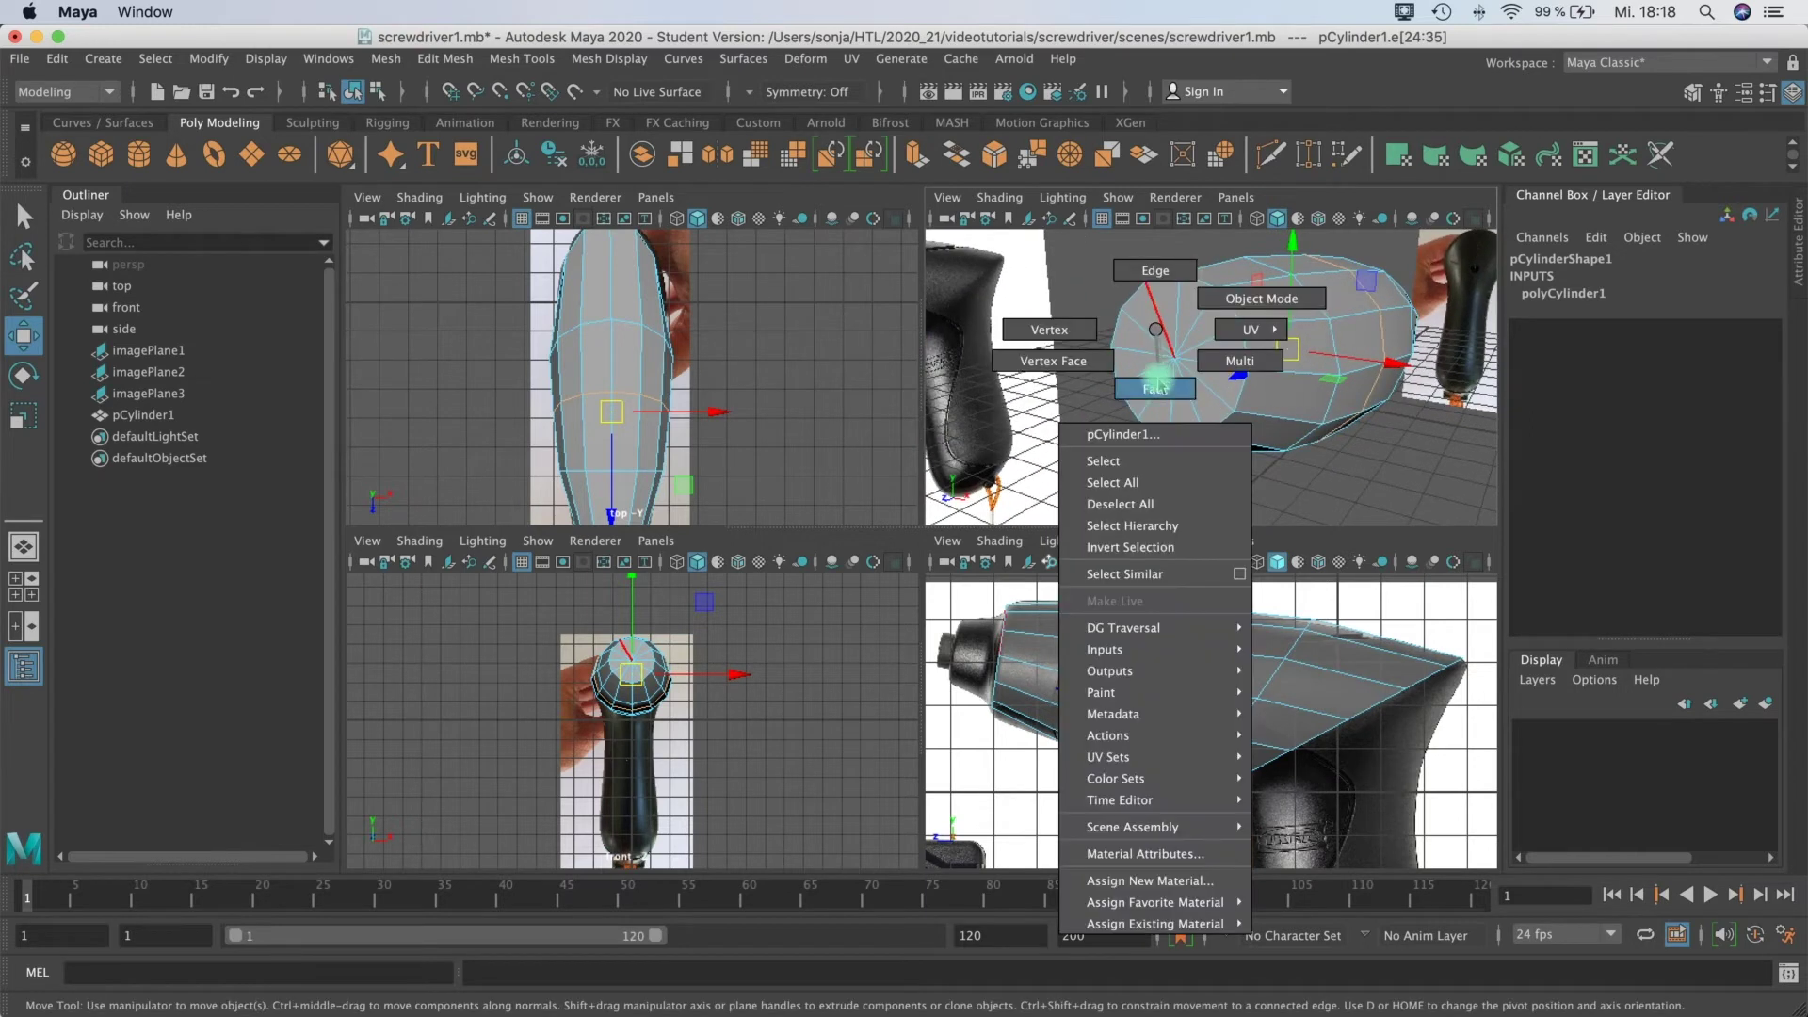
click(1156, 387)
click(1143, 336)
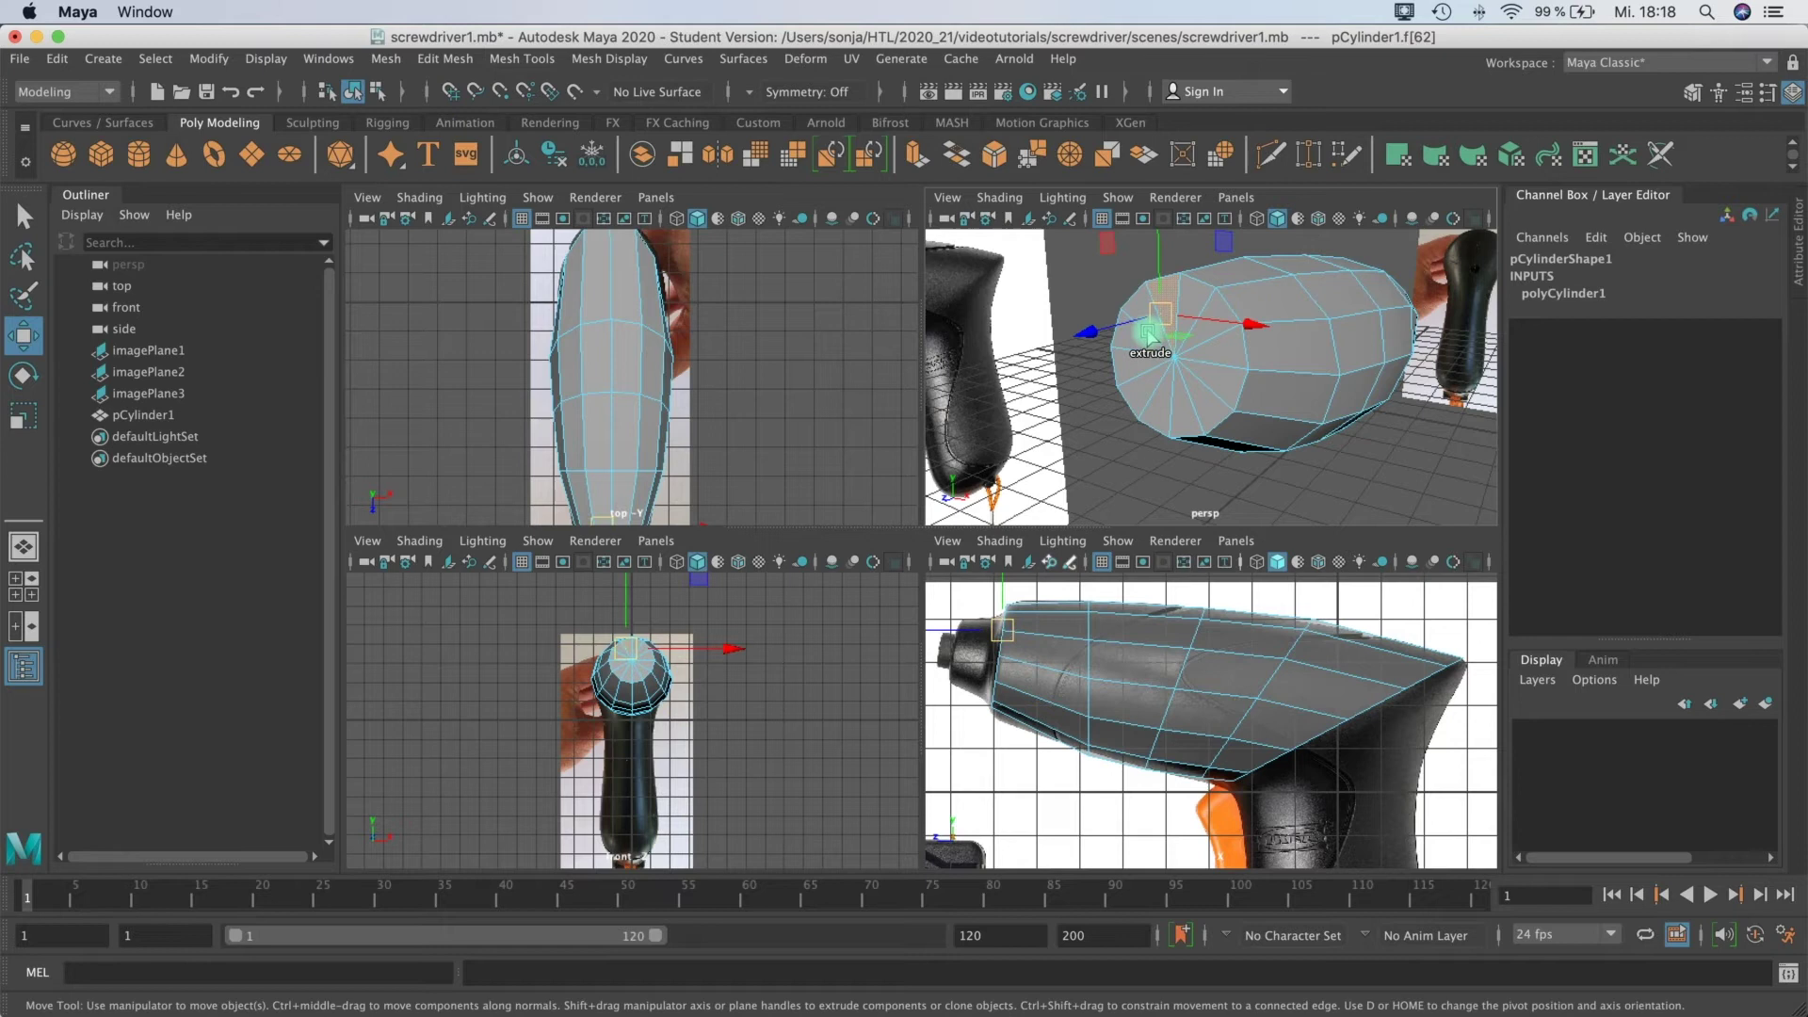
alt+drag(1221, 370, 988, 278)
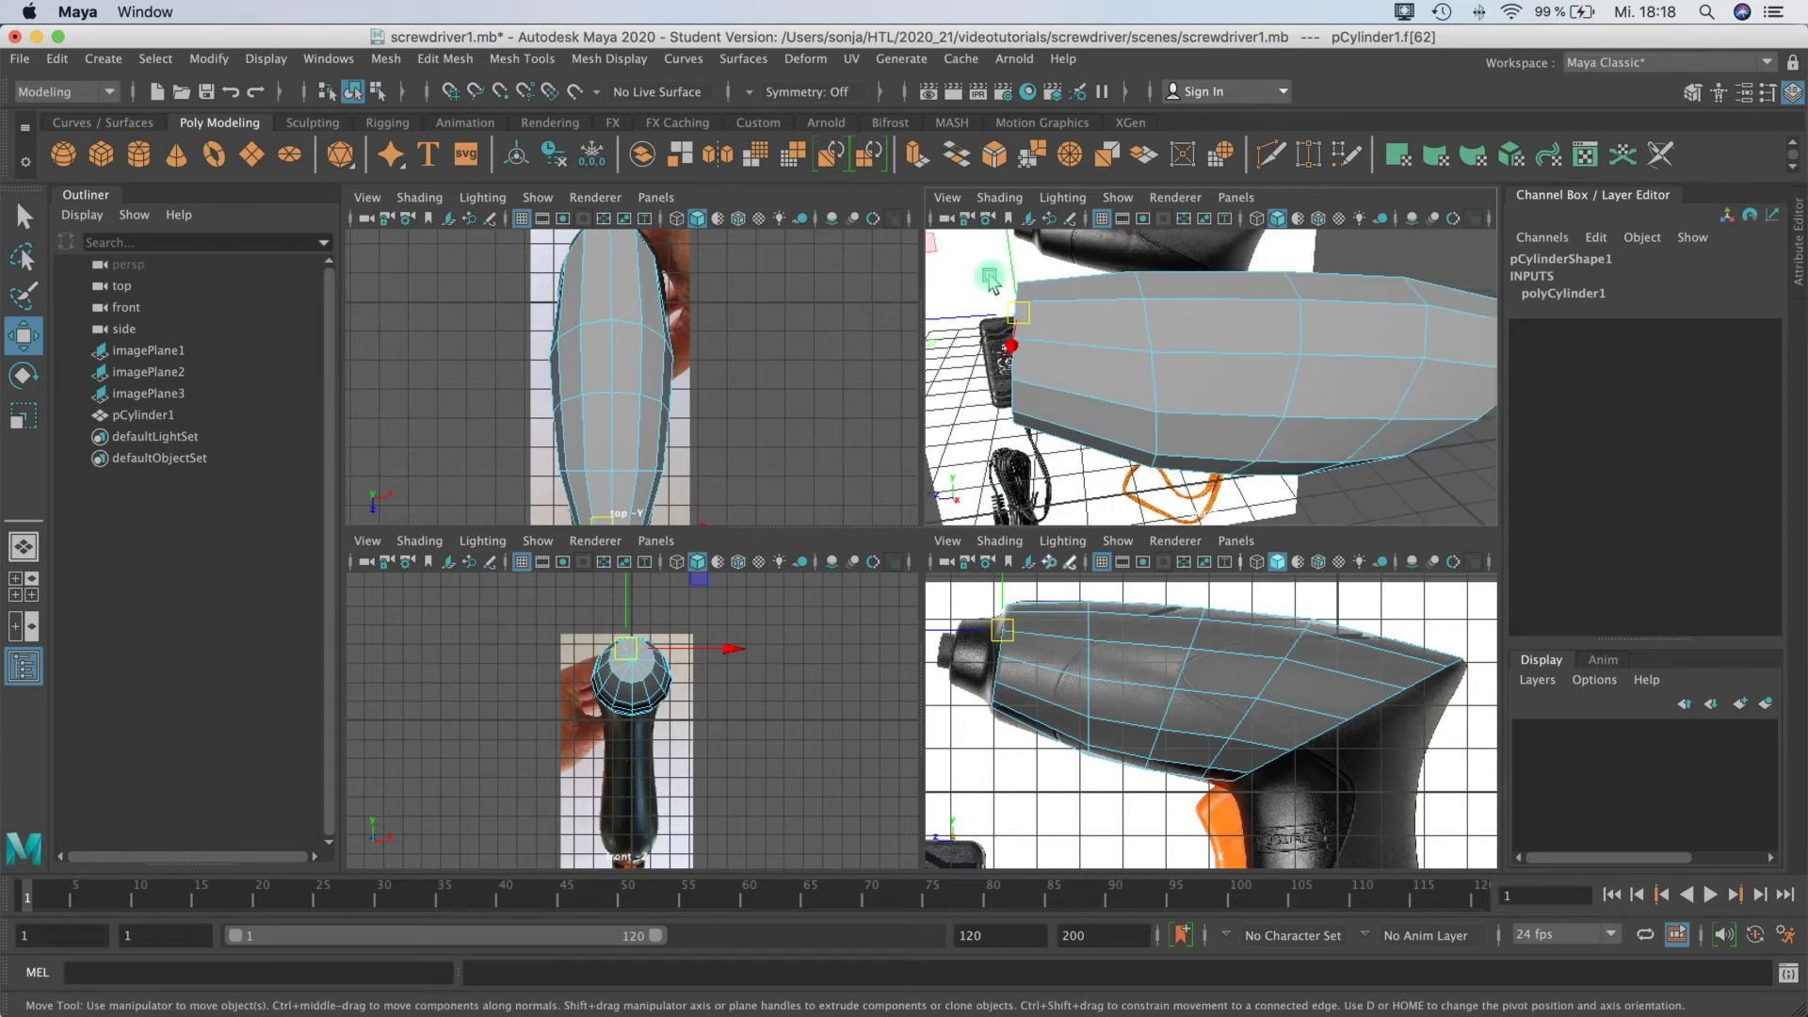
drag(1046, 453, 1092, 285)
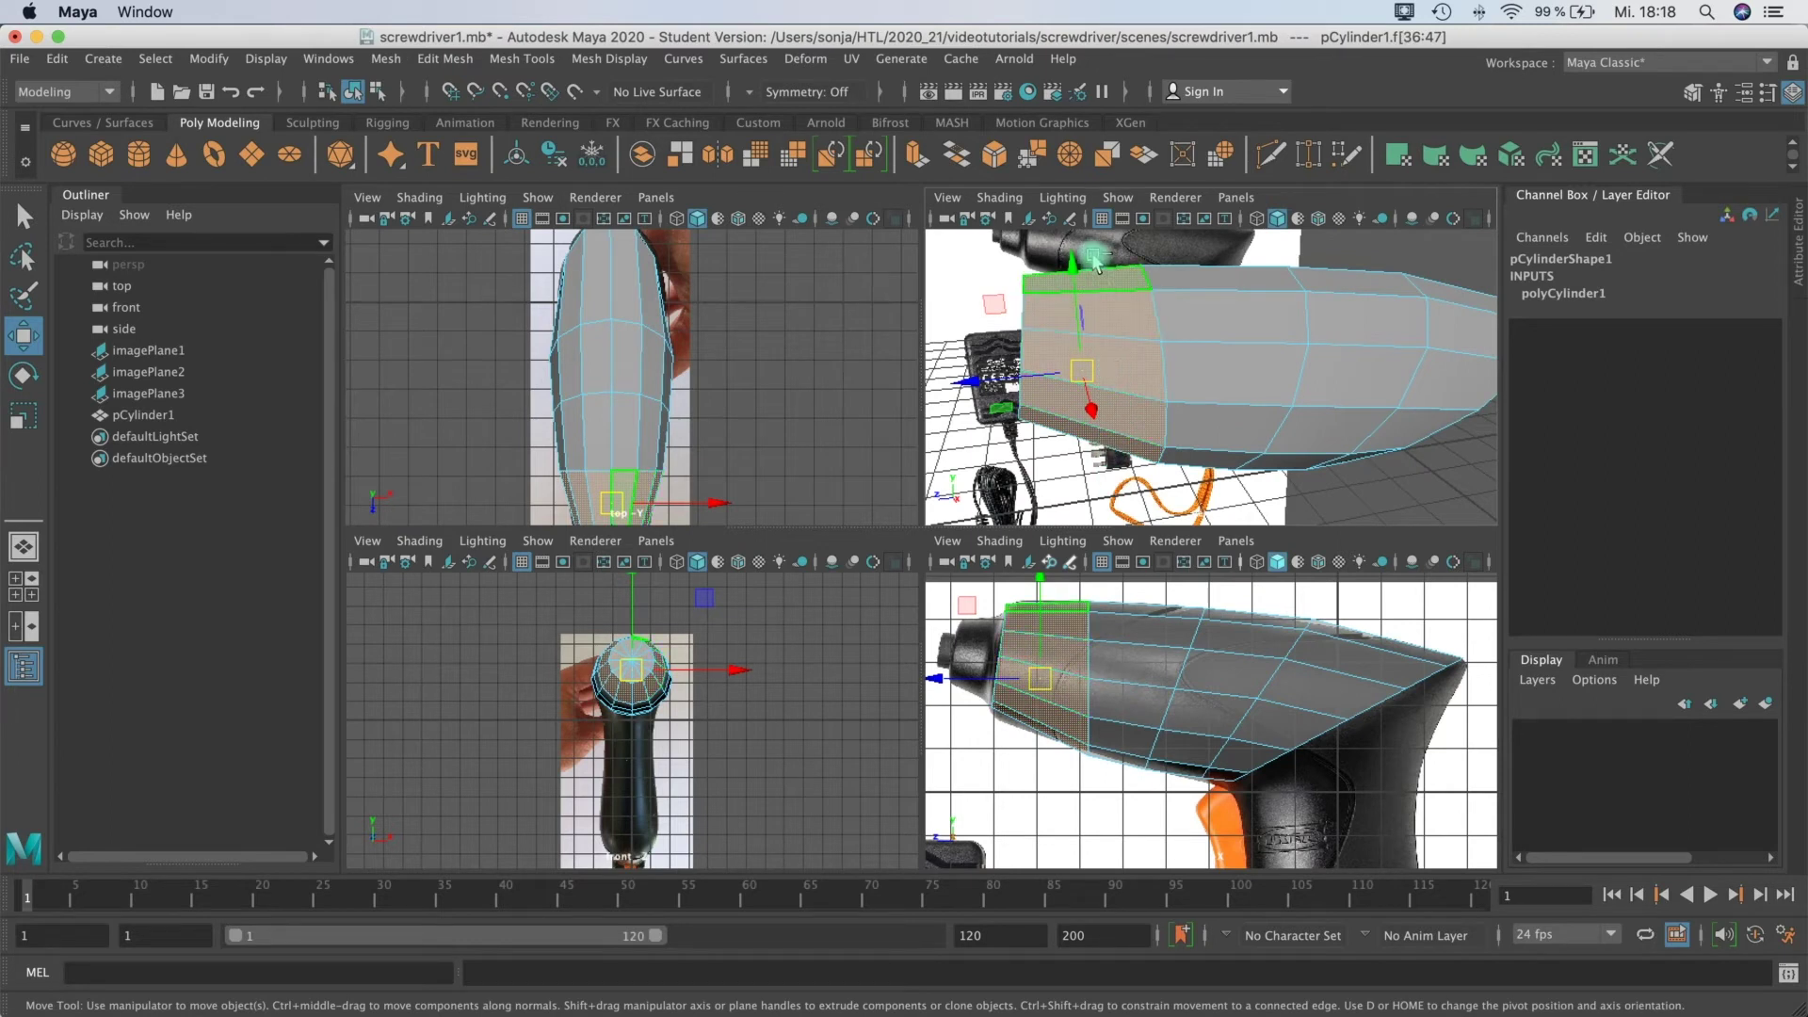
shift+drag(1134, 471, 1131, 472)
mouse_move(1119, 354)
alt+mouse_down()
mouse_move(1178, 347)
mouse_move(1122, 365)
alt+mouse_up()
click(1119, 363)
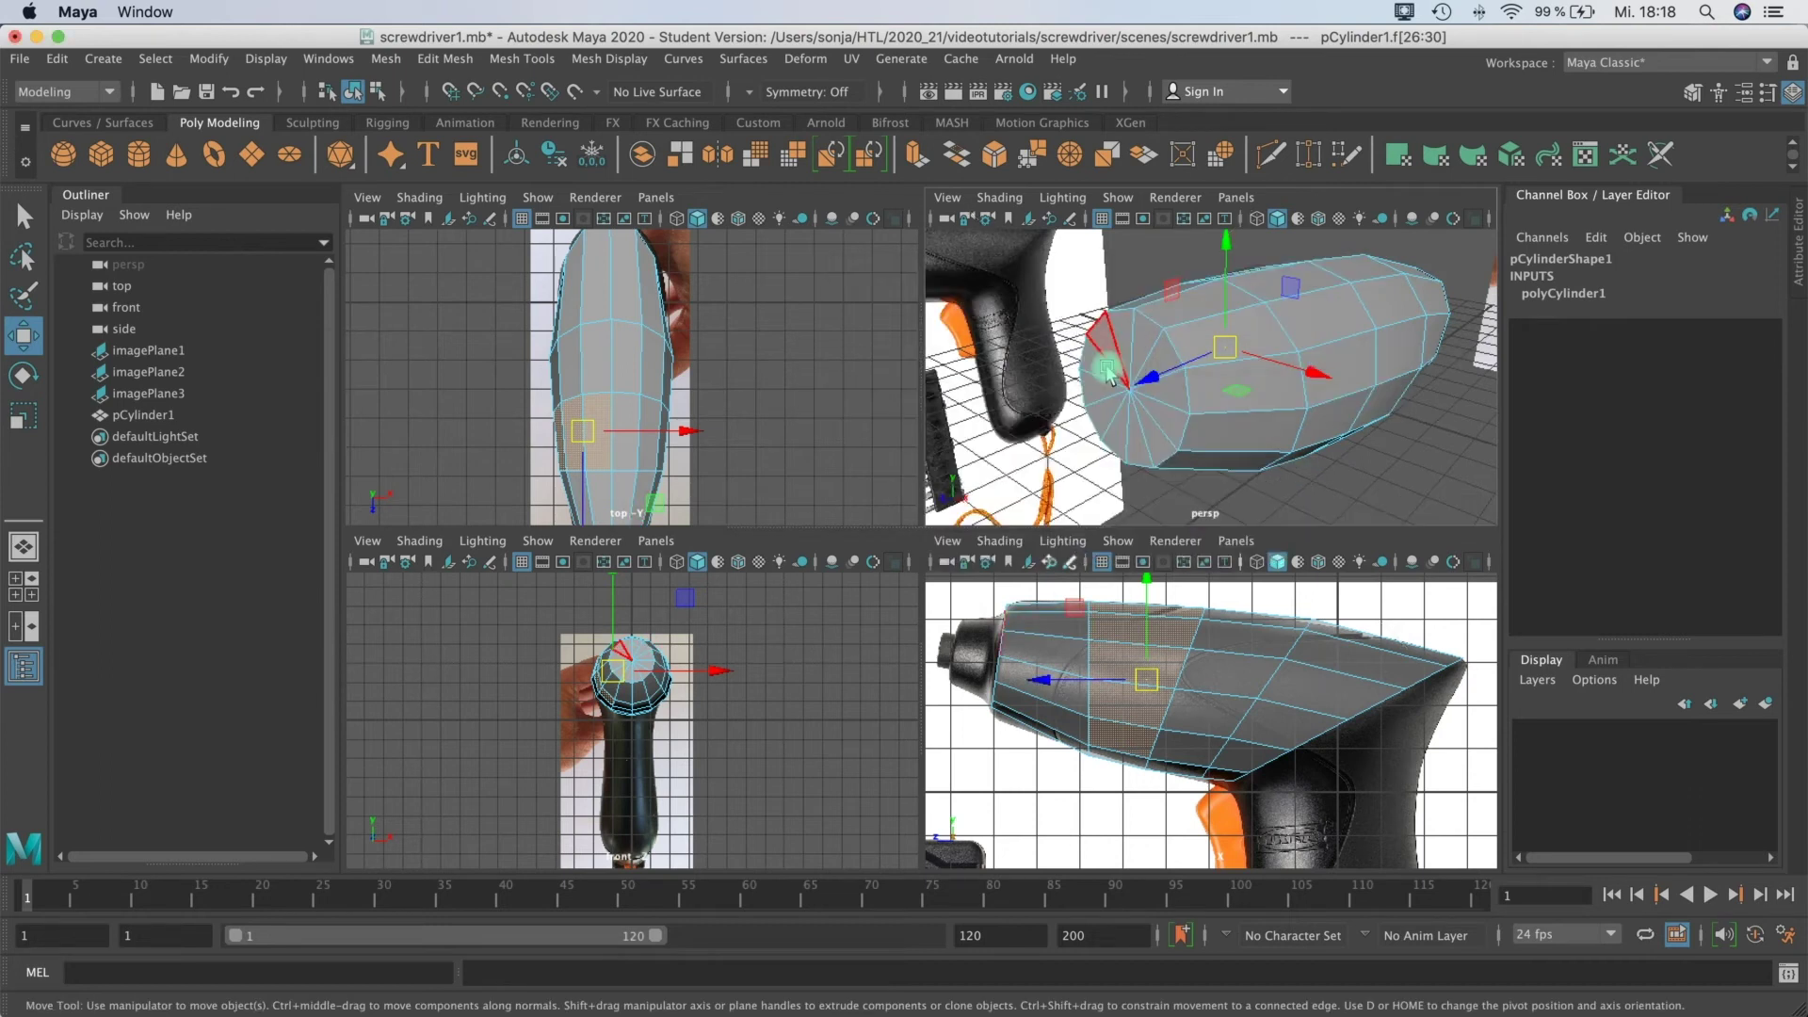
Step: Enlarge the perspective view and select all twelve triangular faces of the chuck-side end cap
key(space)
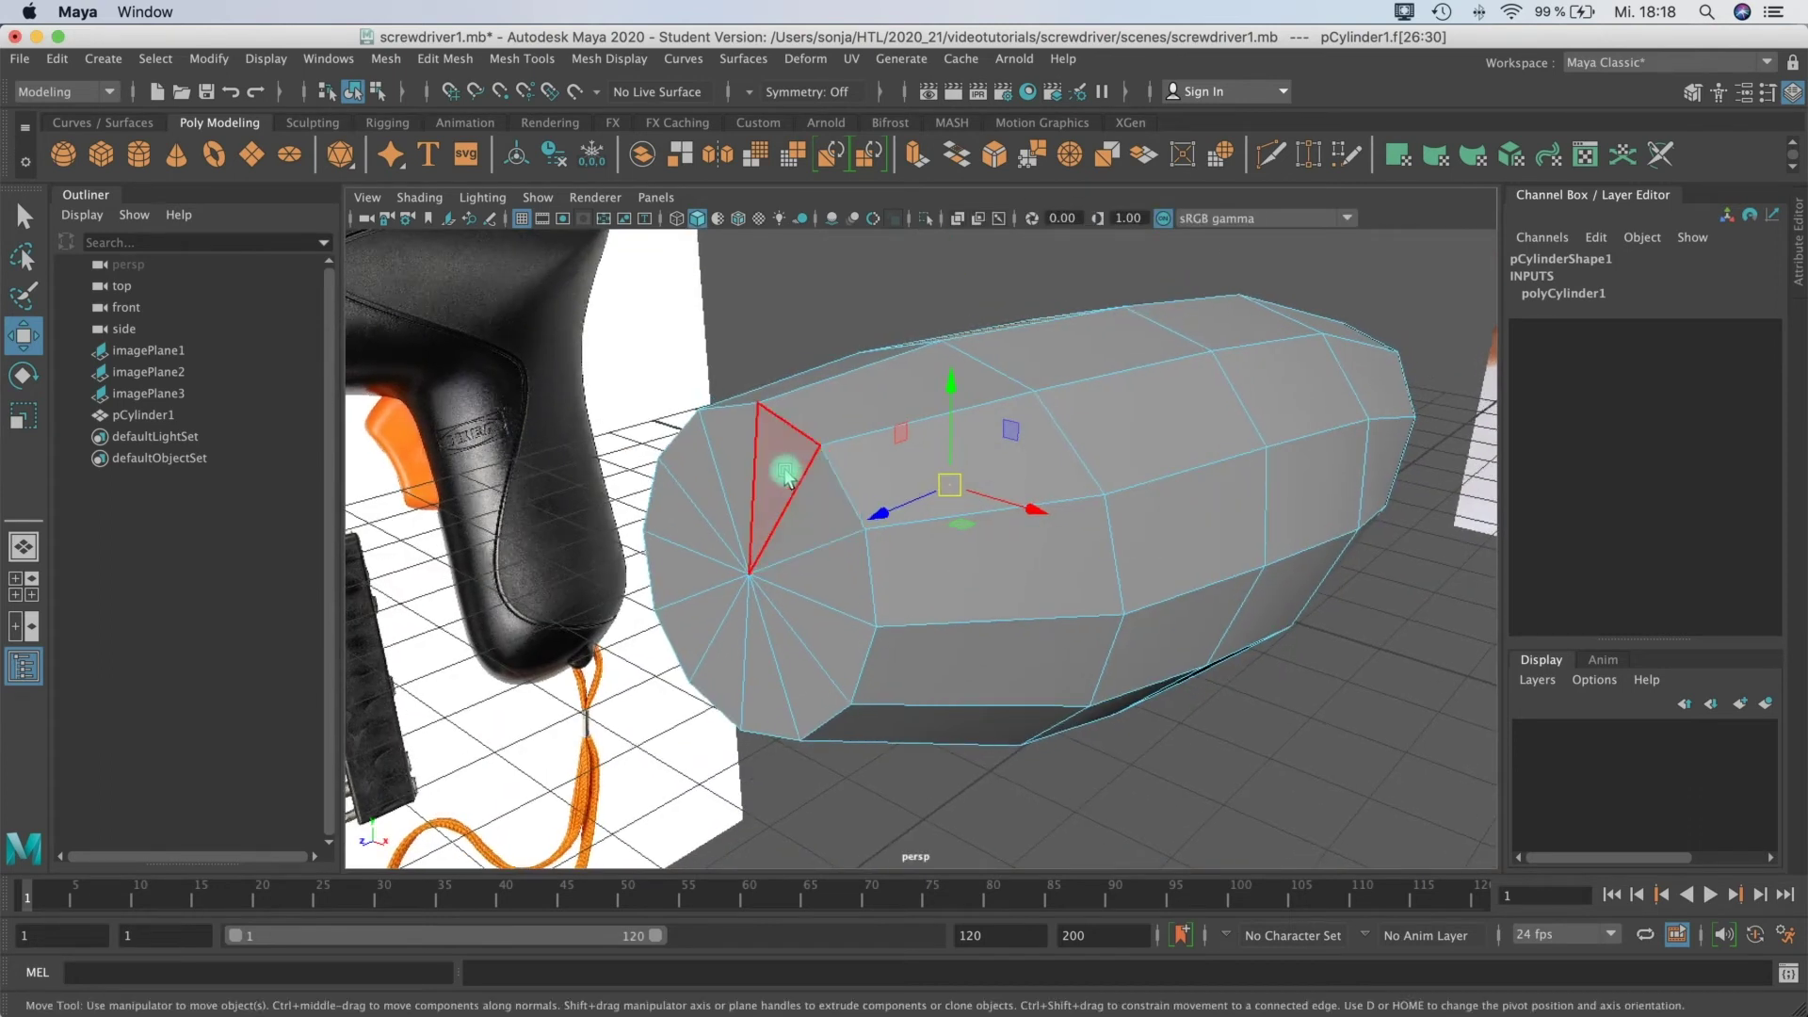
click(724, 456)
key(q)
mouse_move(716, 467)
mouse_down()
mouse_move(687, 565)
mouse_move(723, 650)
mouse_move(759, 674)
mouse_move(839, 634)
mouse_move(839, 523)
mouse_up()
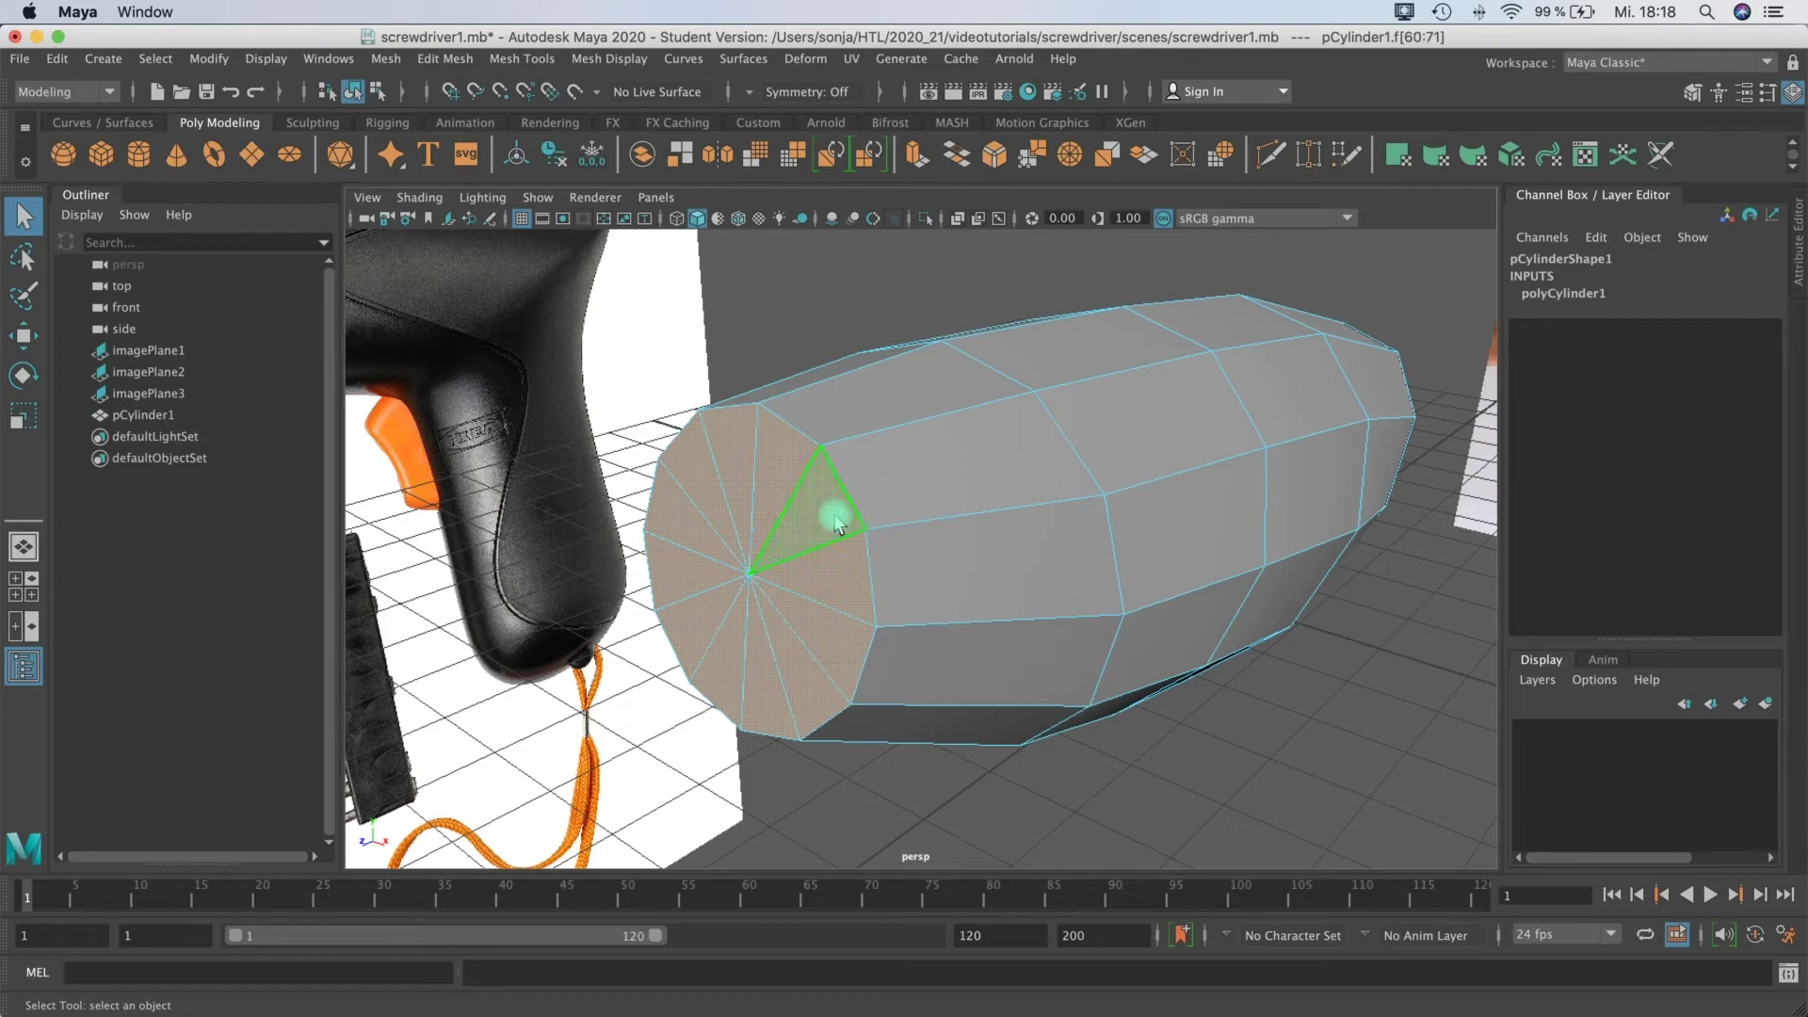
Step: Extrude the end cap faces and scale them uniformly to about 0.868 to form an inset rim
click(919, 155)
key(w)
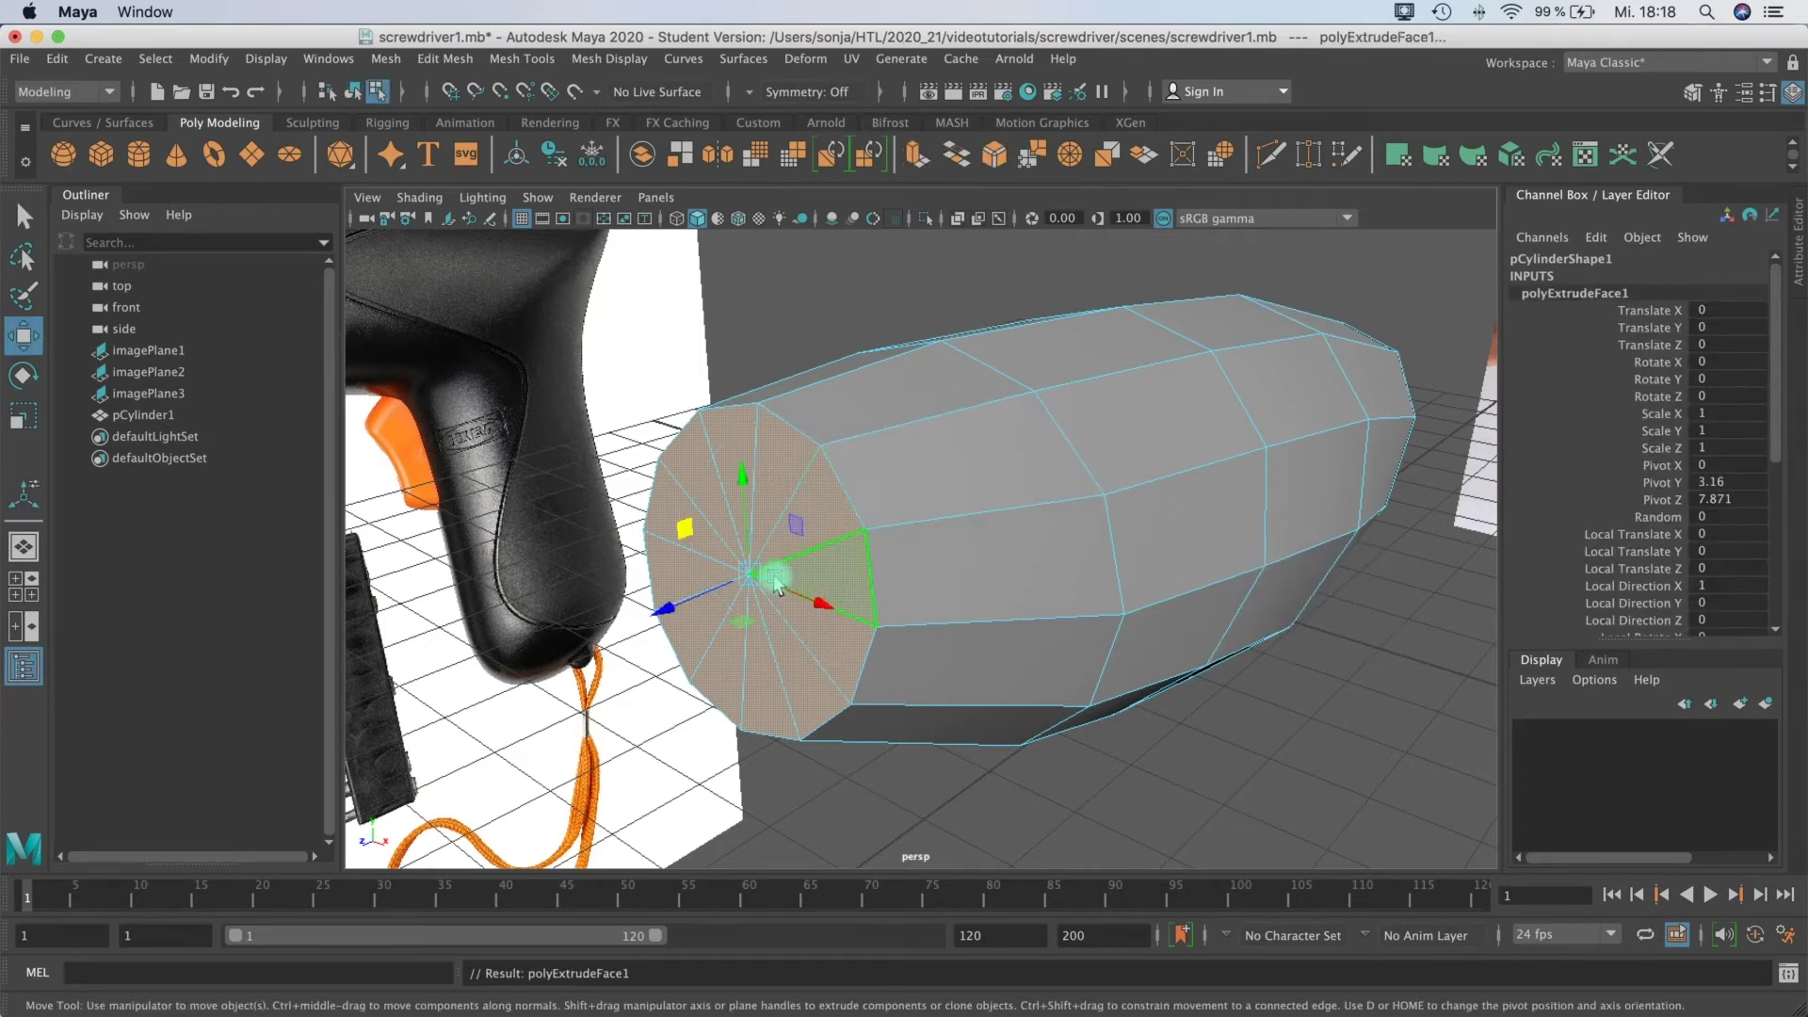
key(e)
key(r)
drag(754, 577, 720, 599)
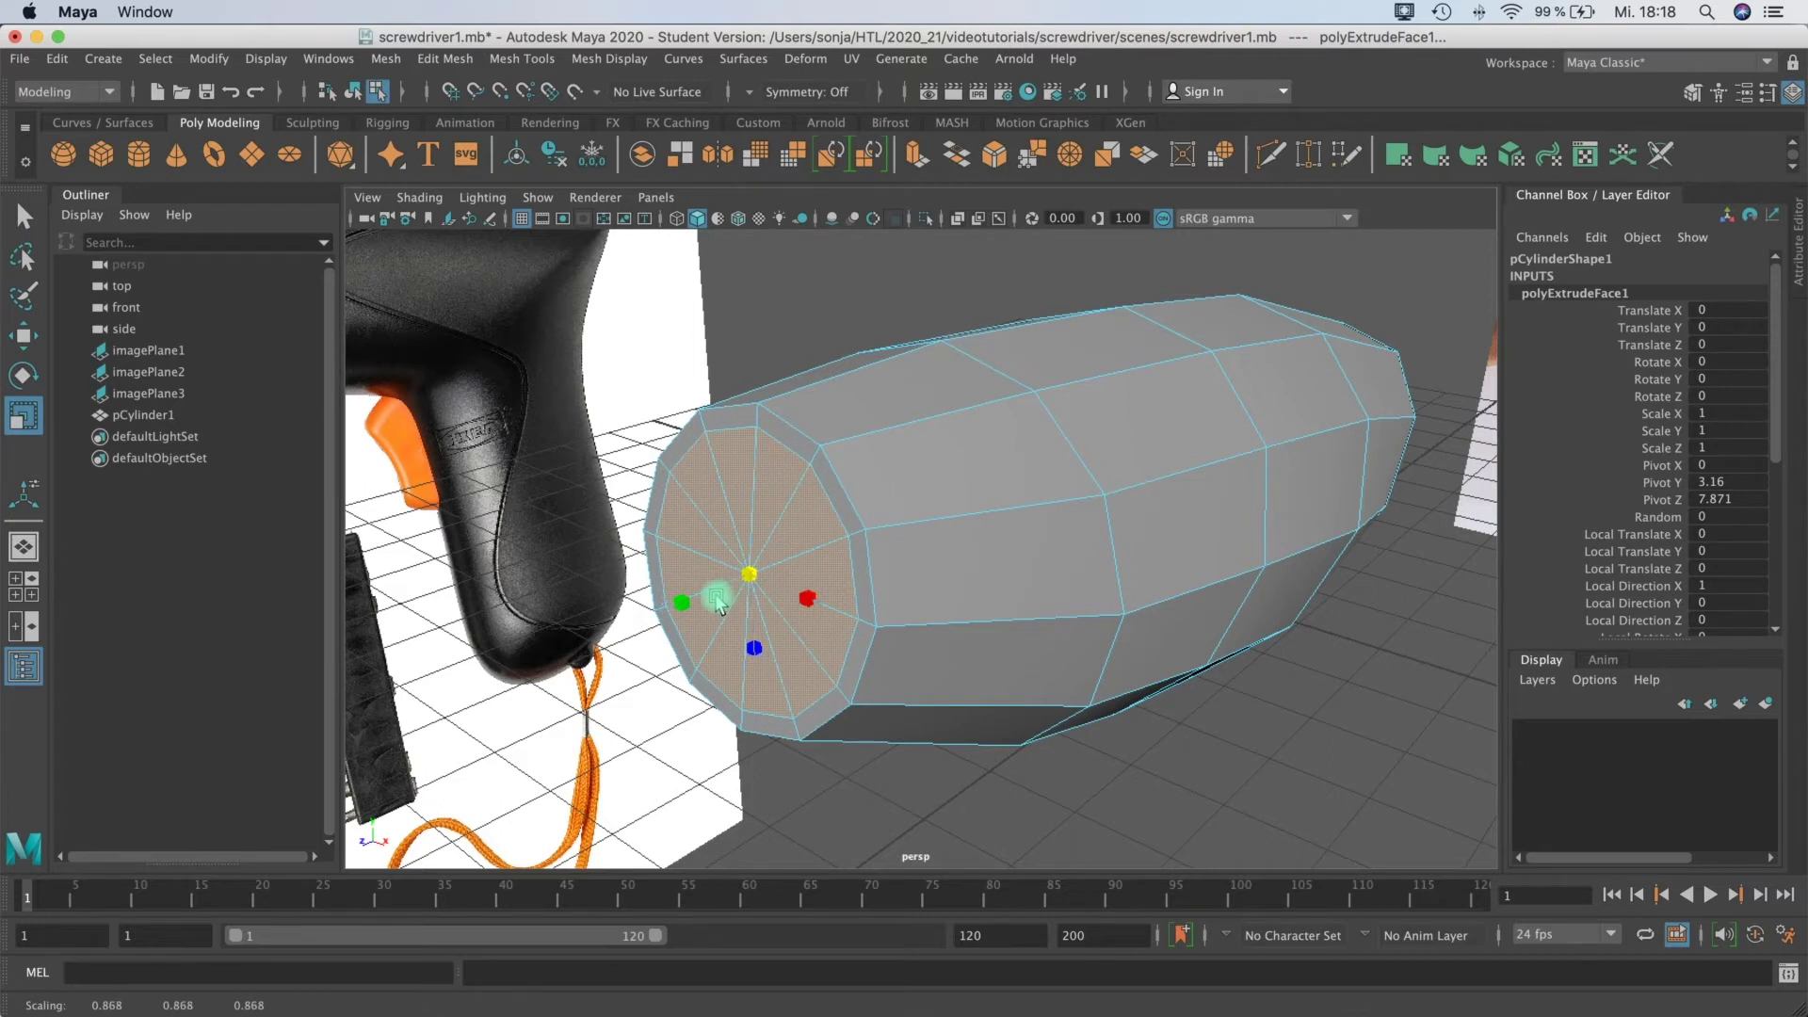
Step: Move the inset end cap faces forward along the body axis to about Z 8.069 in the four-view layout
key(space)
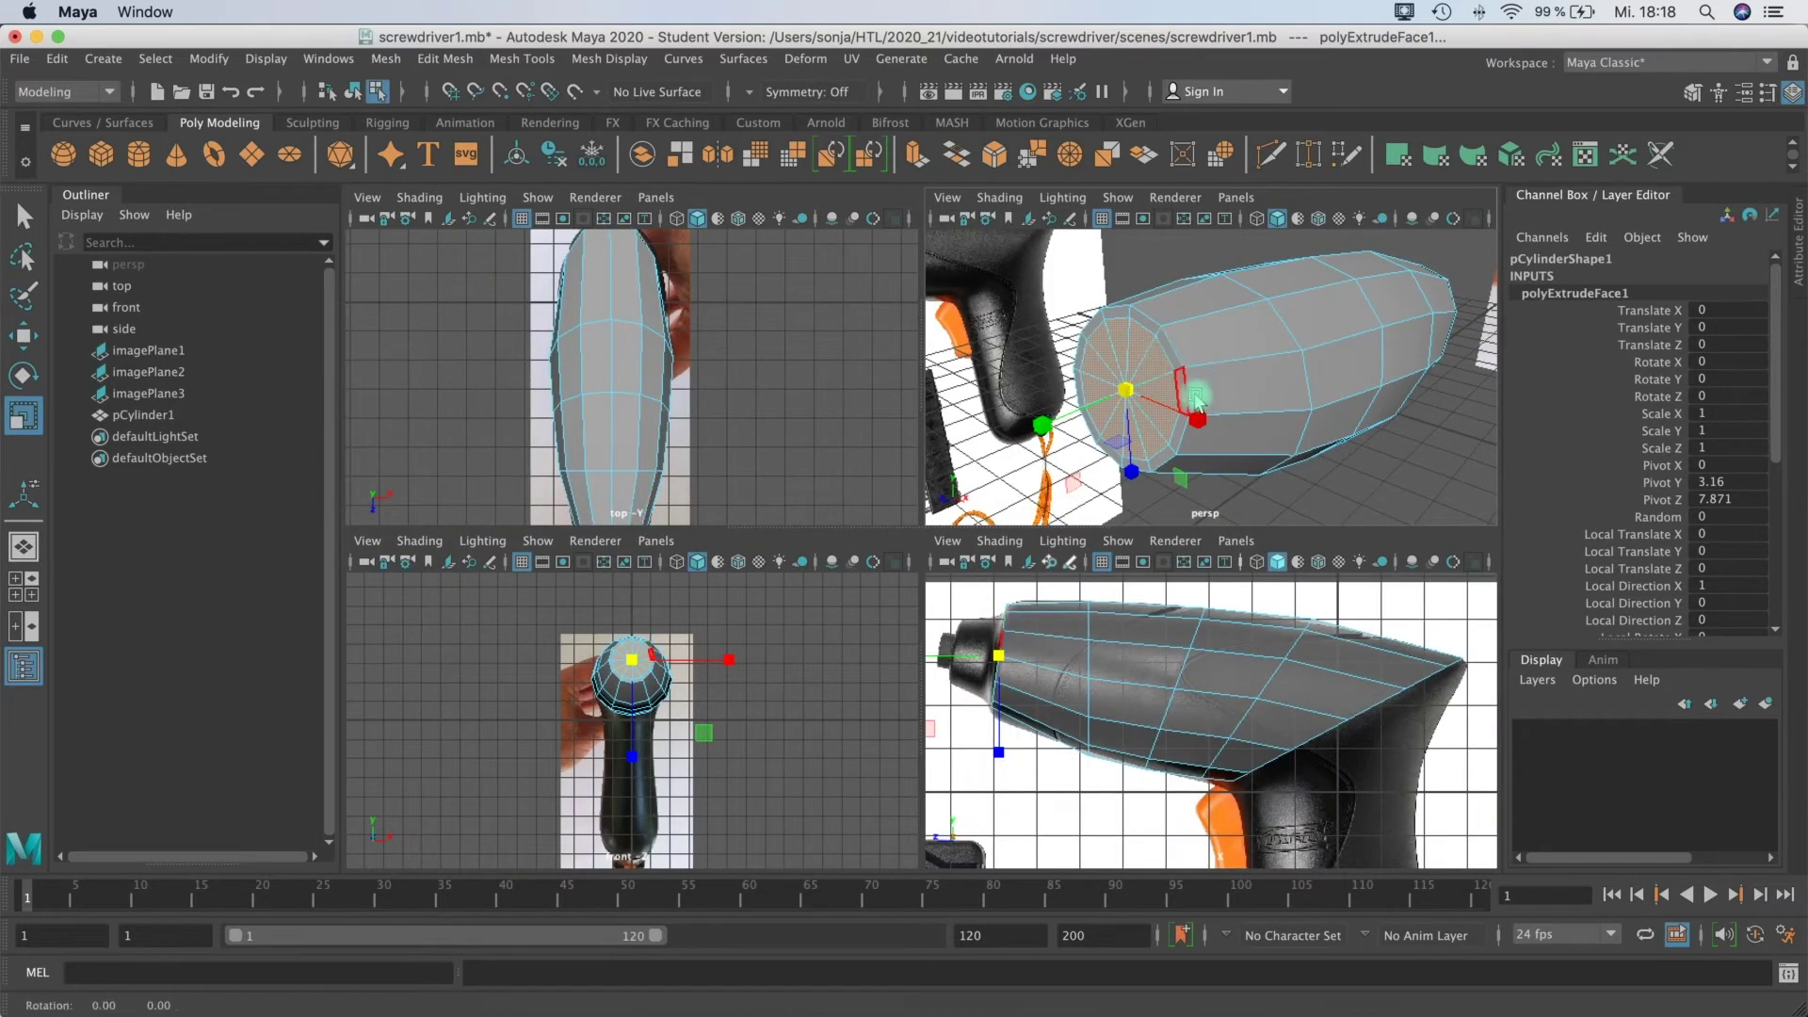
alt+drag(1156, 379, 1191, 405)
key(w)
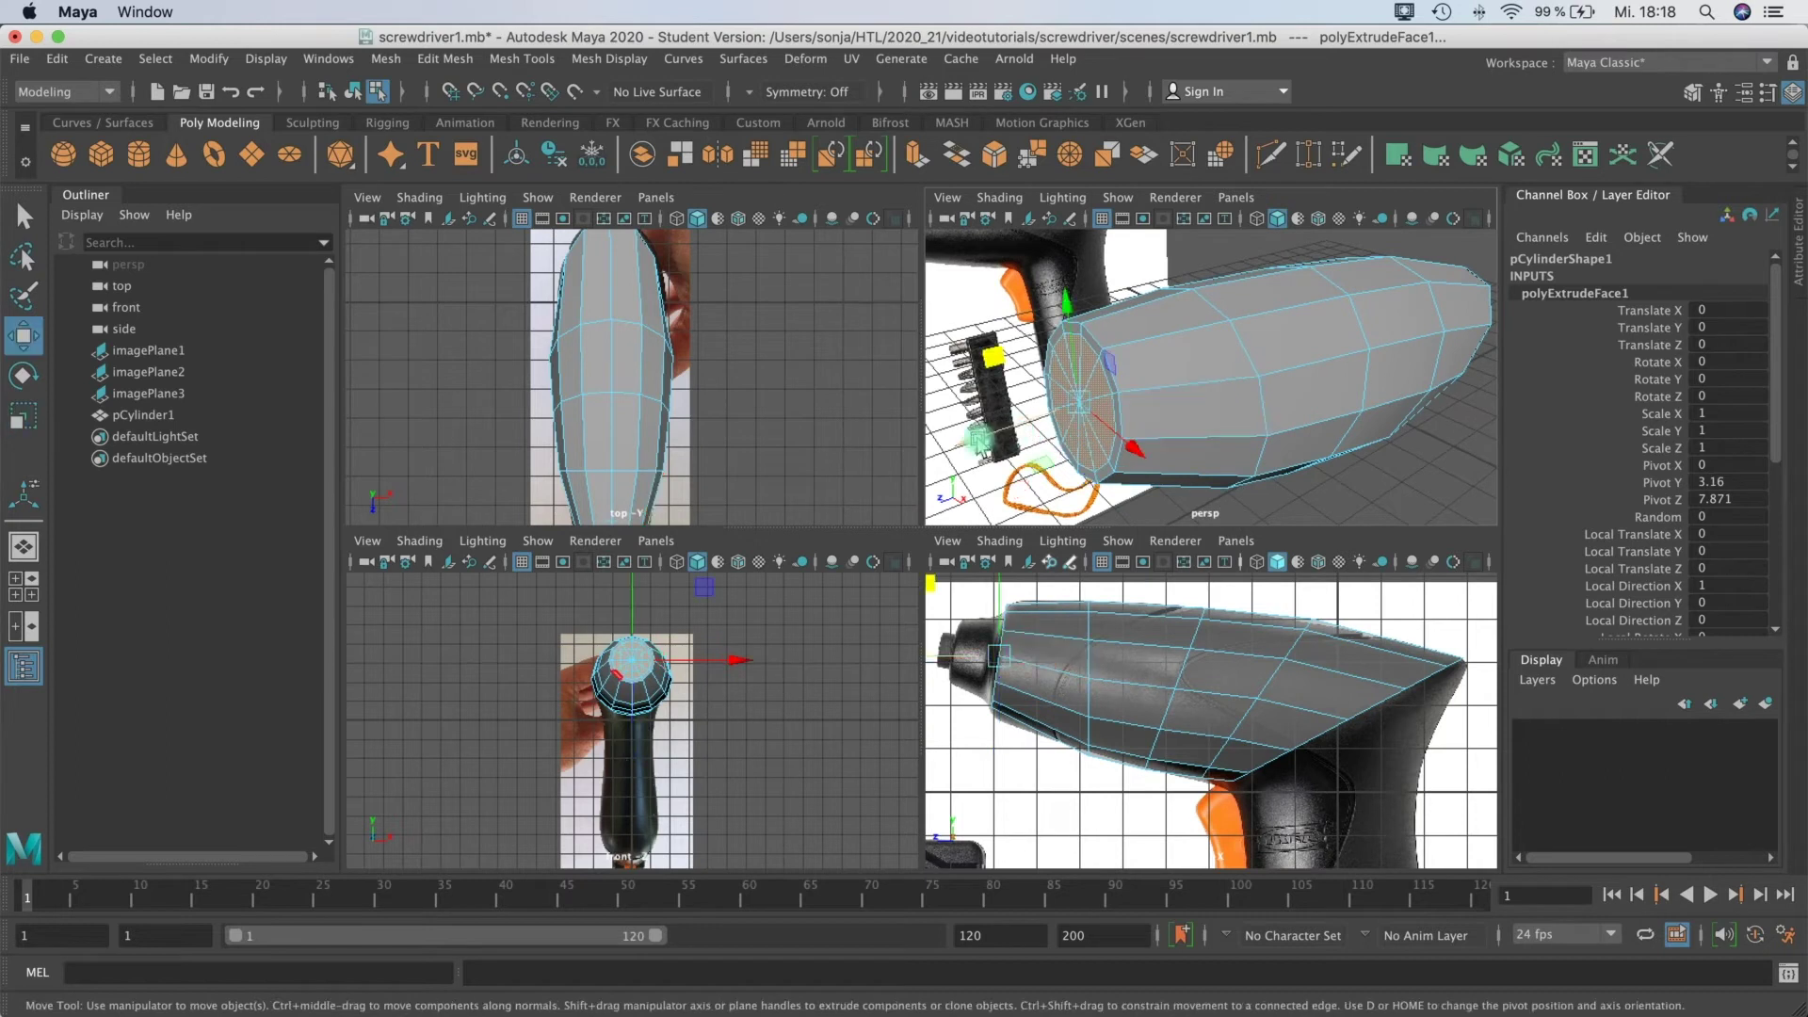
drag(980, 440, 960, 443)
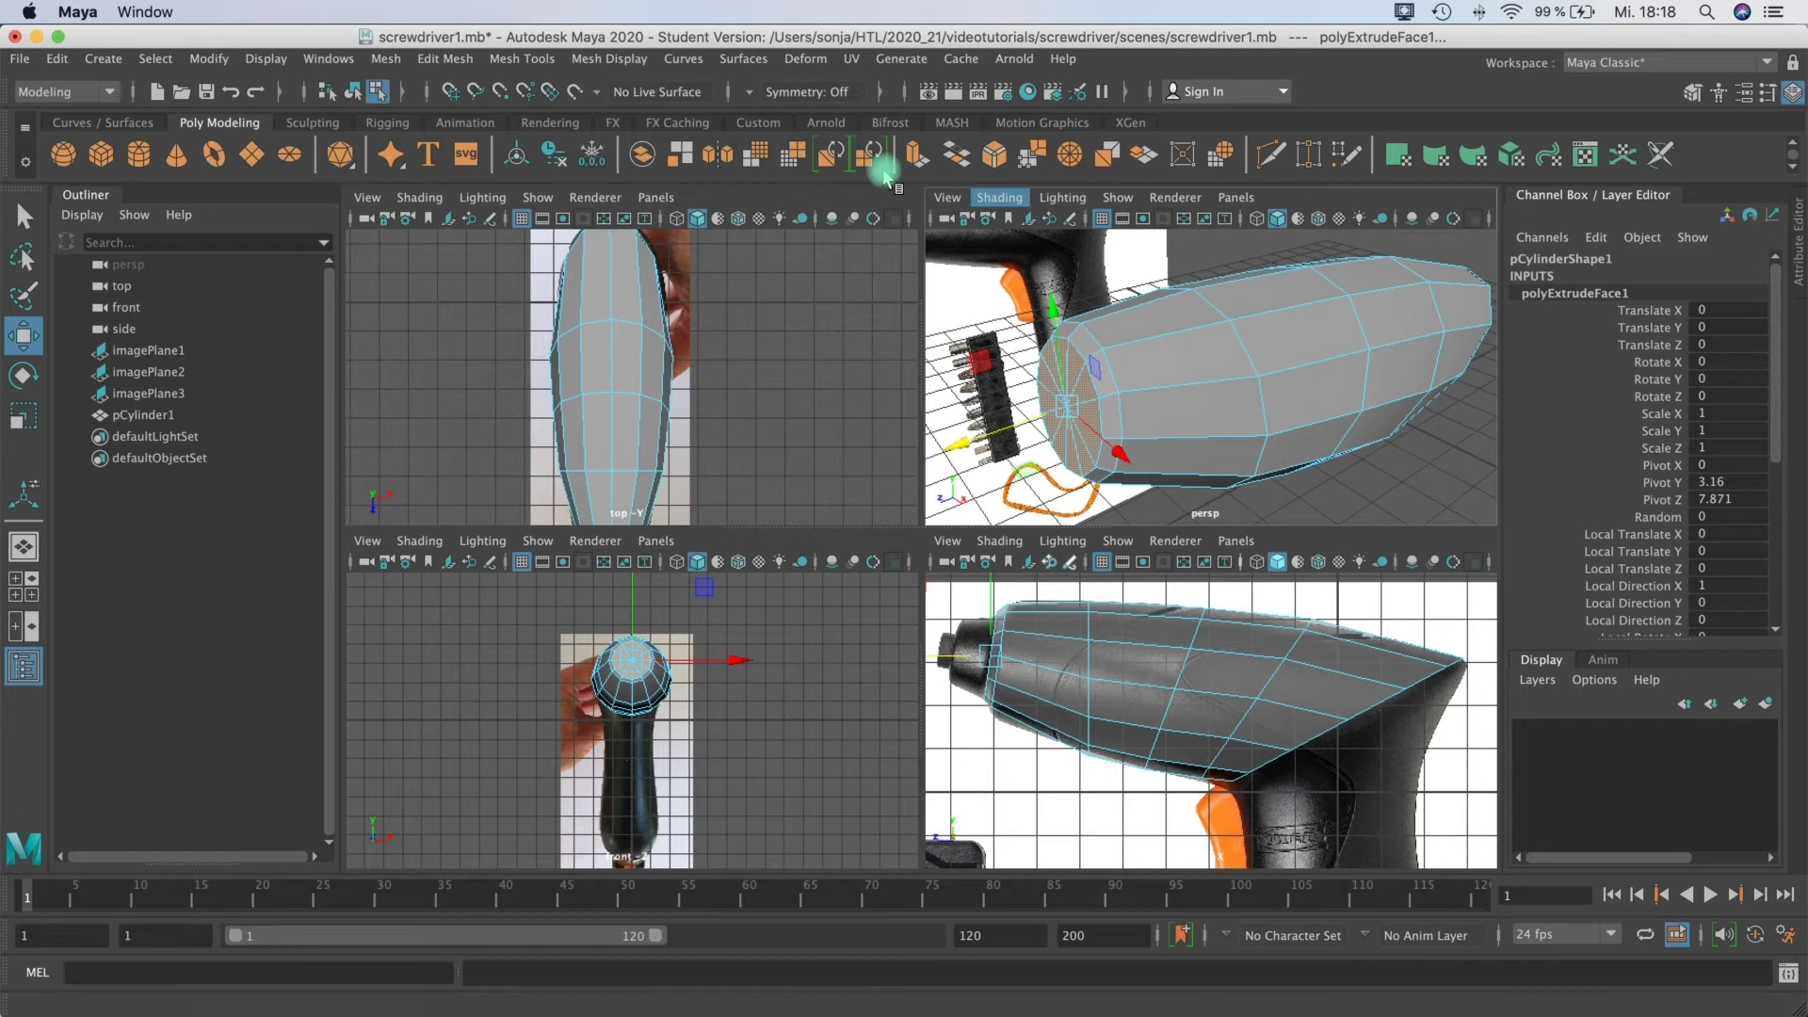
Step: Extrude the end cap faces forward with Local Translate Z 0.83 and scale them uniformly to about 0.774 for the chuck taper
key(ctrl+e)
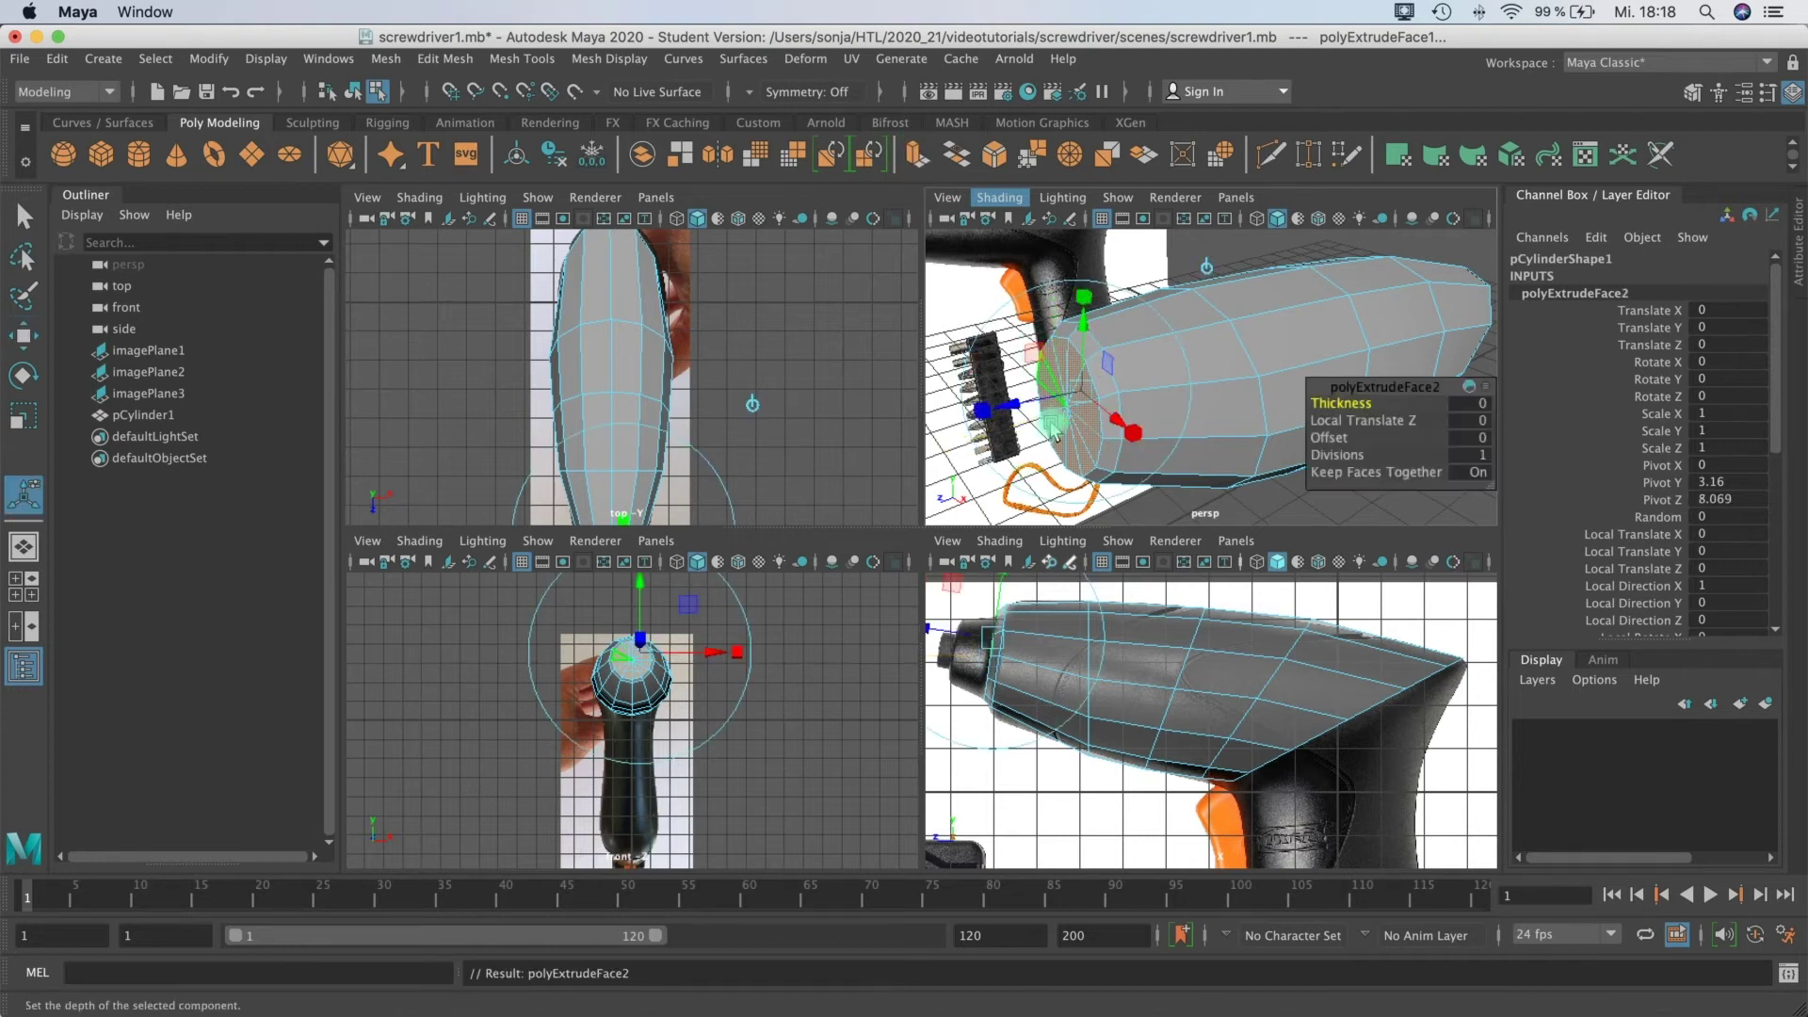
mouse_move(1012, 408)
mouse_down()
mouse_move(944, 424)
mouse_move(1002, 422)
mouse_up()
key(e)
key(r)
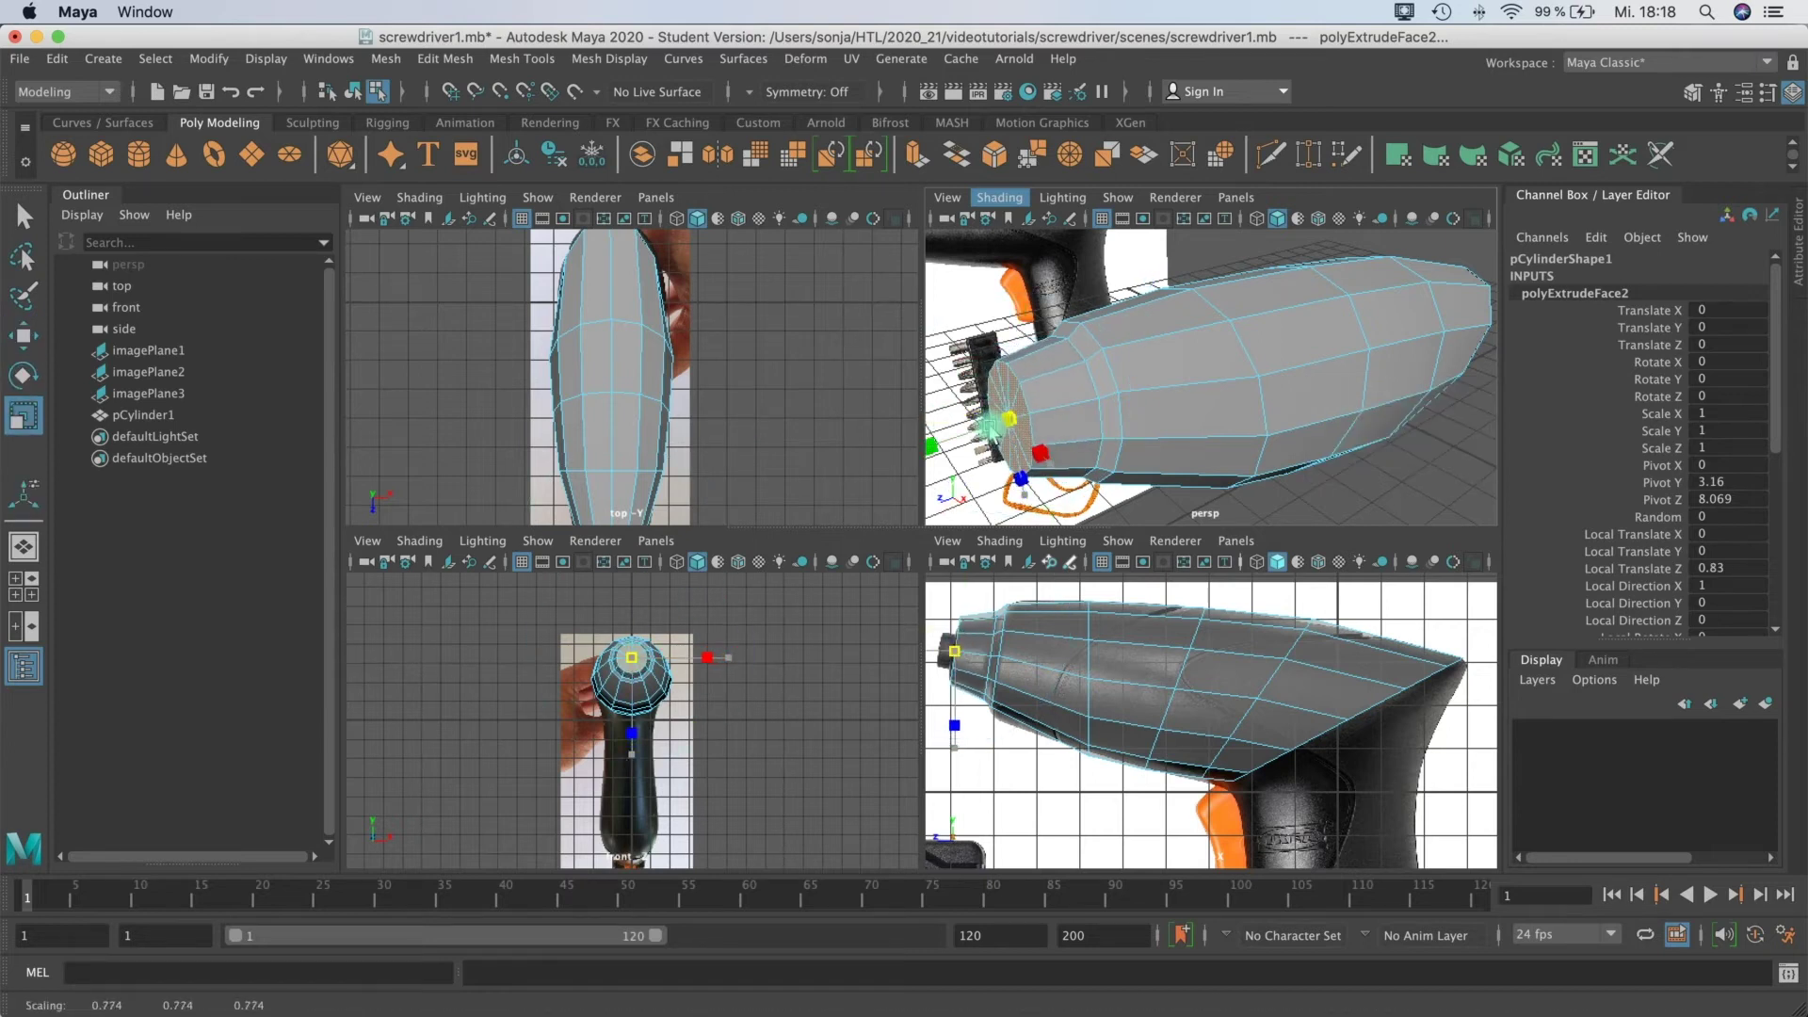
Step: Extrude the front cap faces in place, scale them uniformly to about 0.687, and undo the extra scaling
click(916, 153)
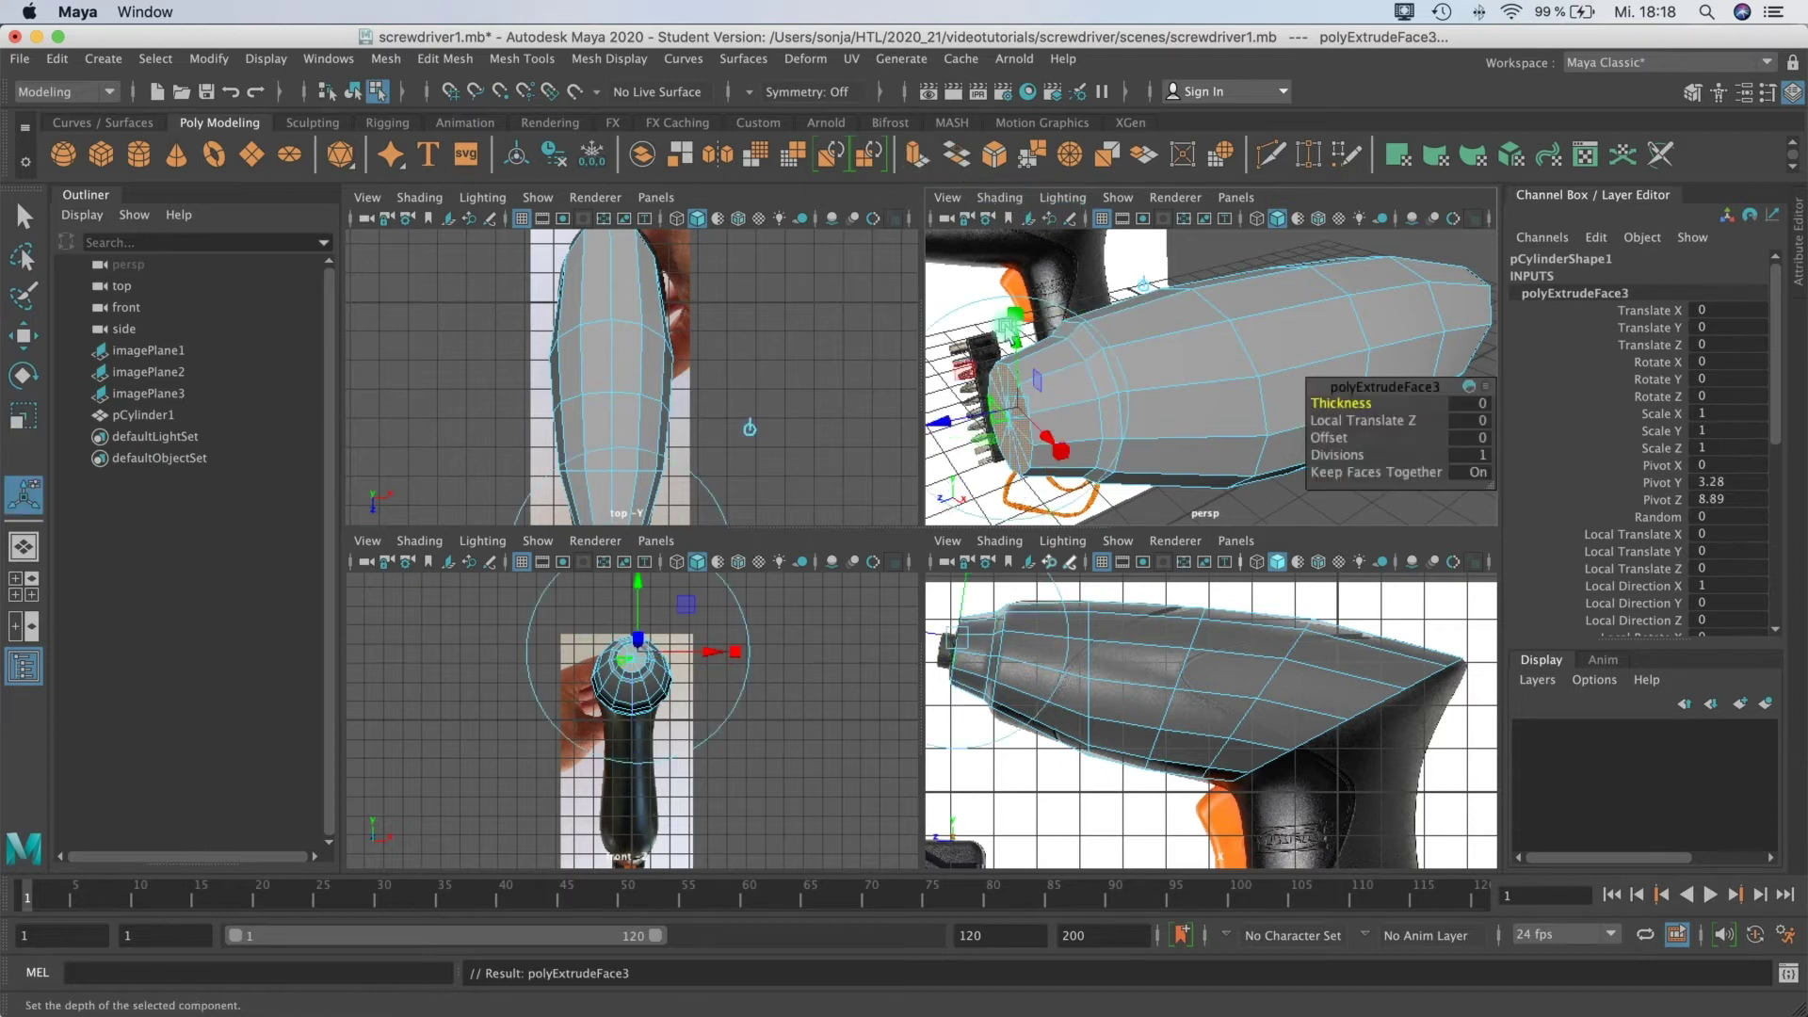
key(r)
drag(1013, 429, 994, 434)
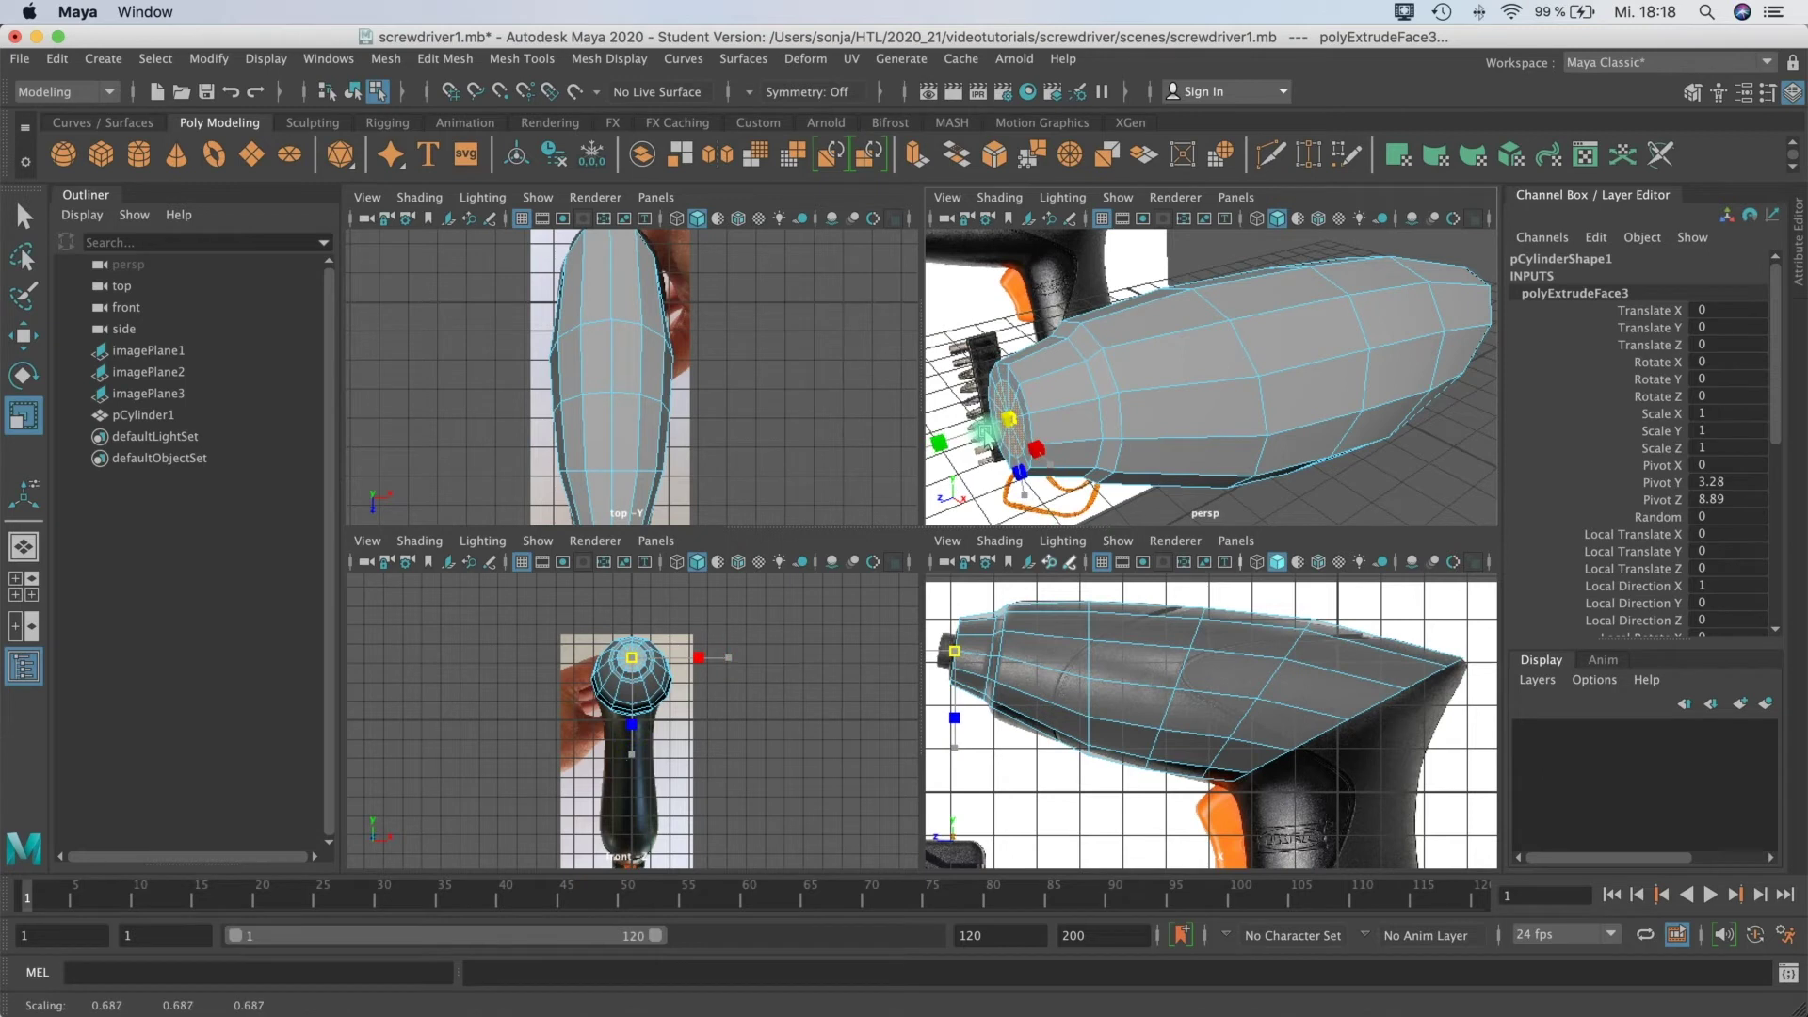
drag(982, 432, 985, 434)
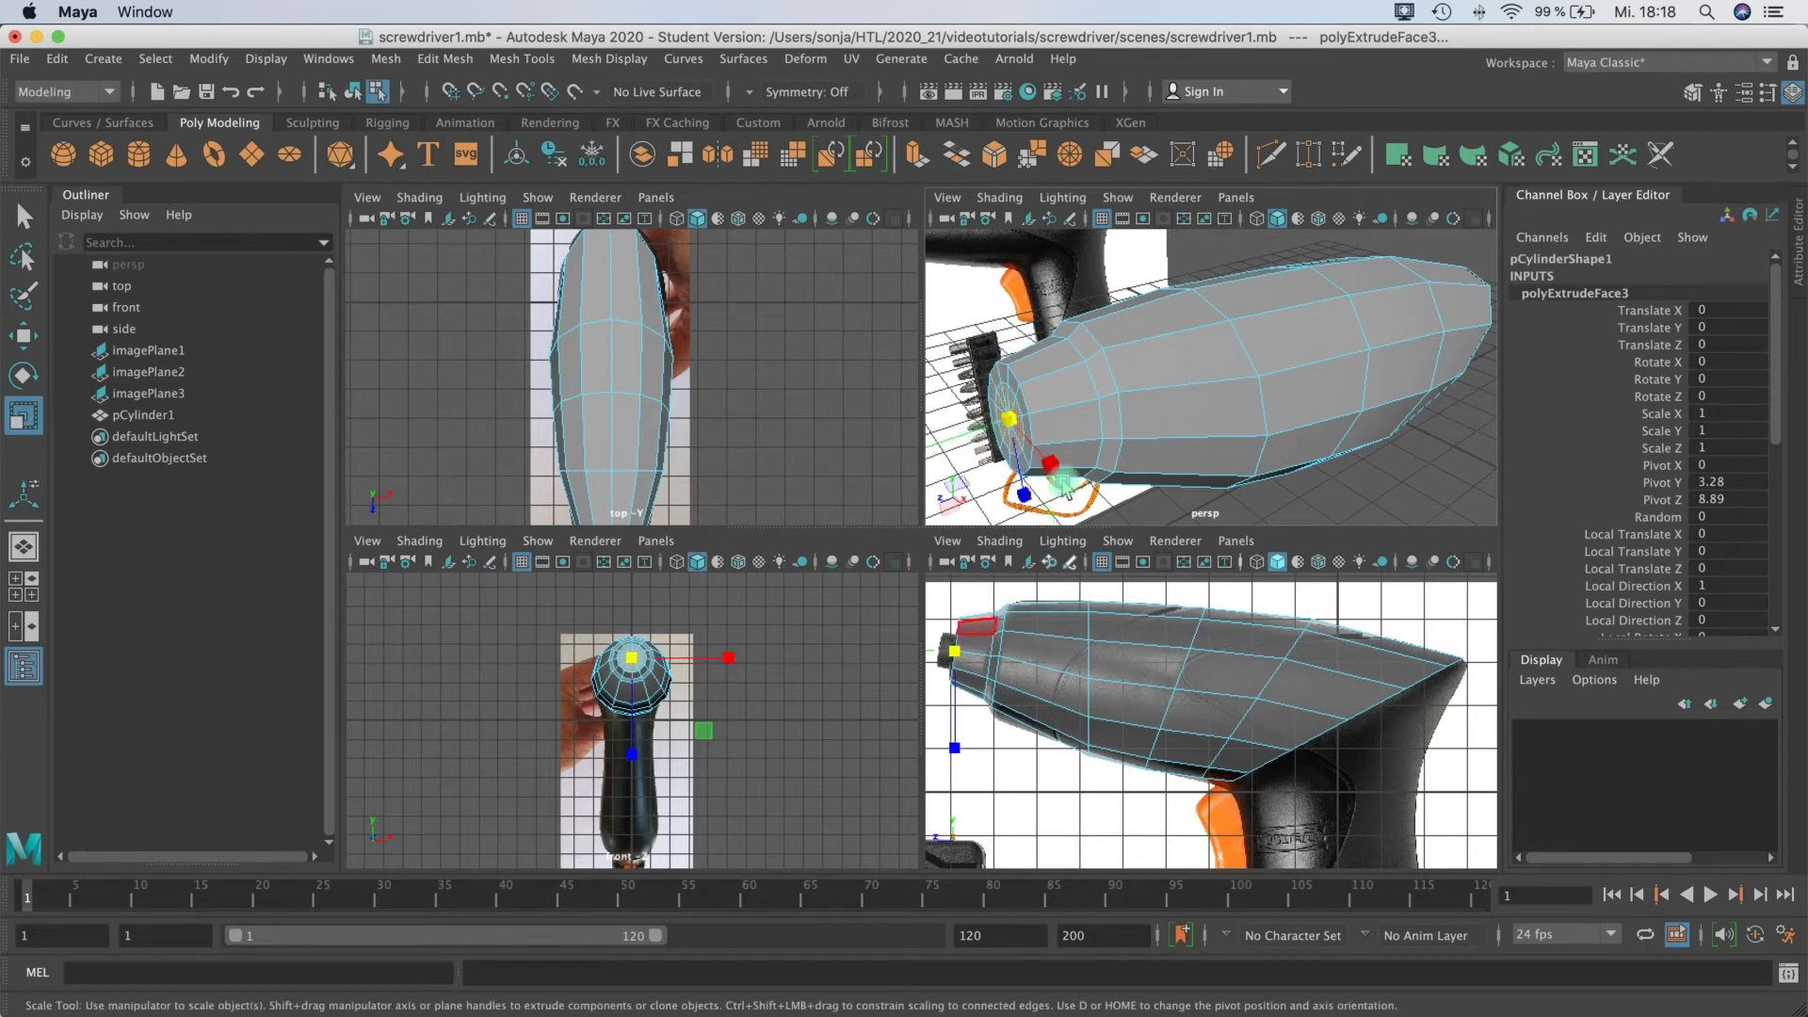
middle_drag(1110, 407, 1153, 381)
key(super+z)
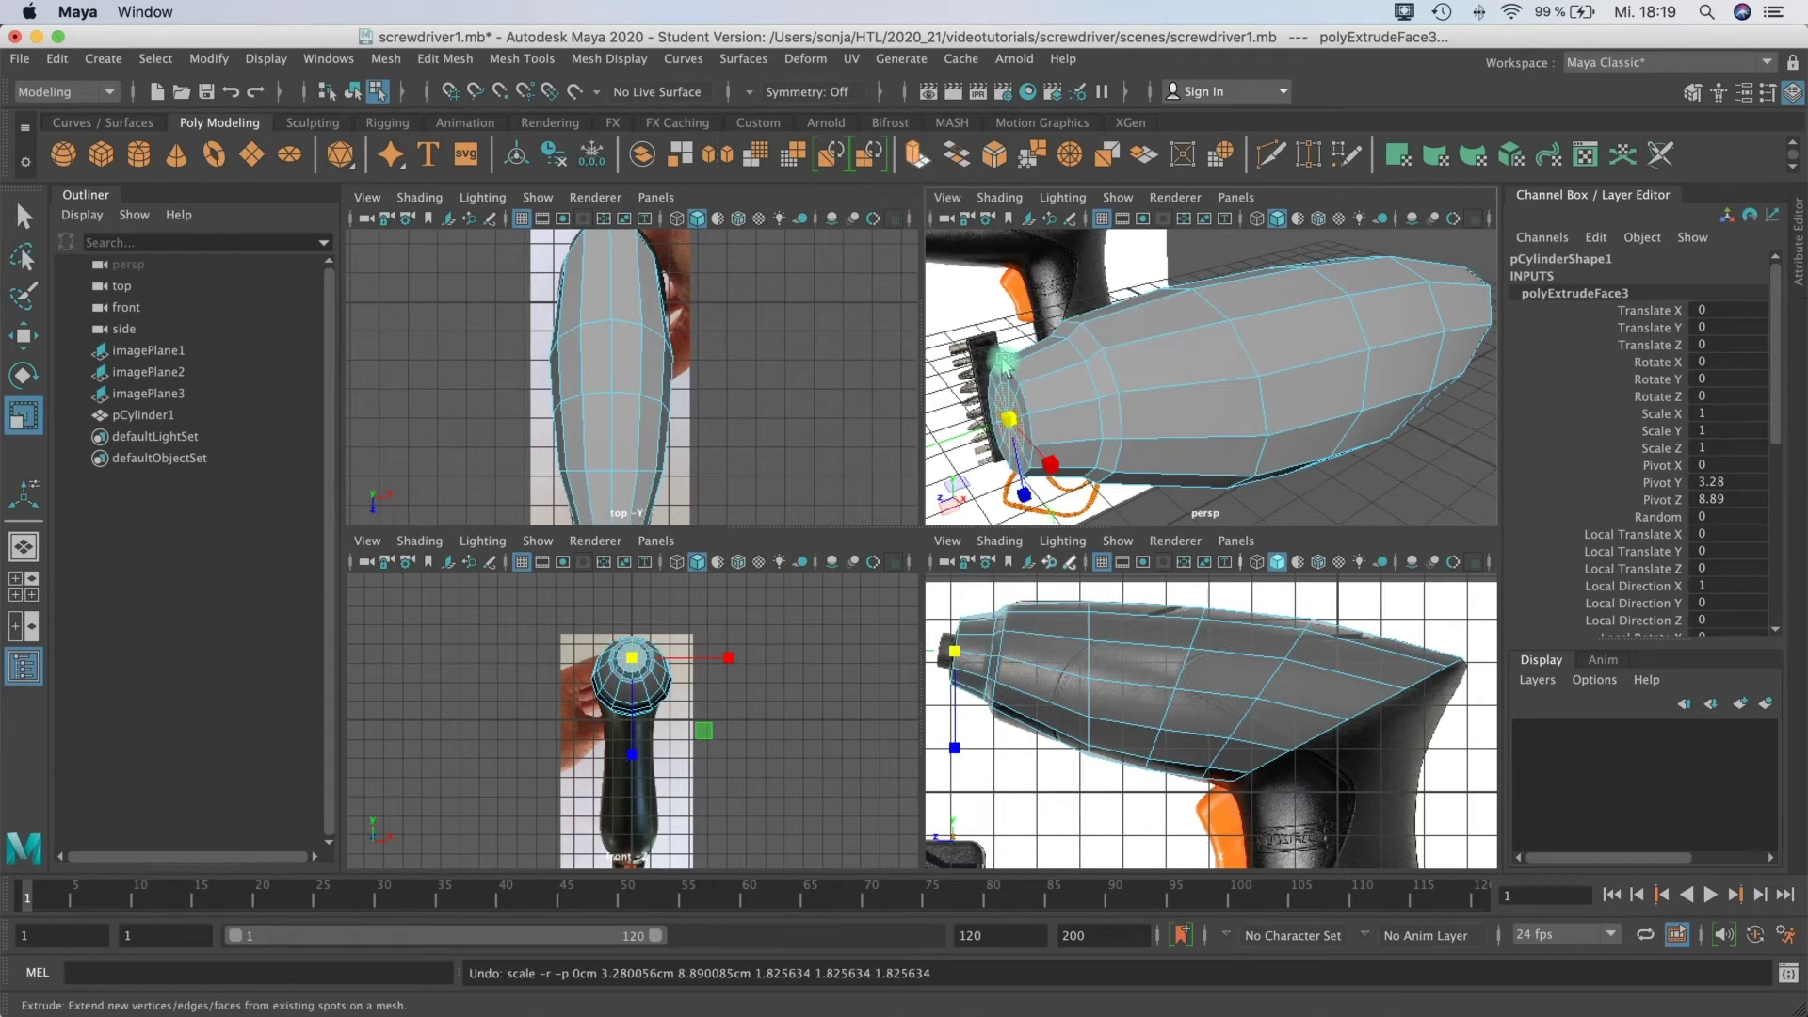
Step: Extrude the inset front faces forward with Local Translate Z 0.345 to form the chuck tip
key(ctrl+e)
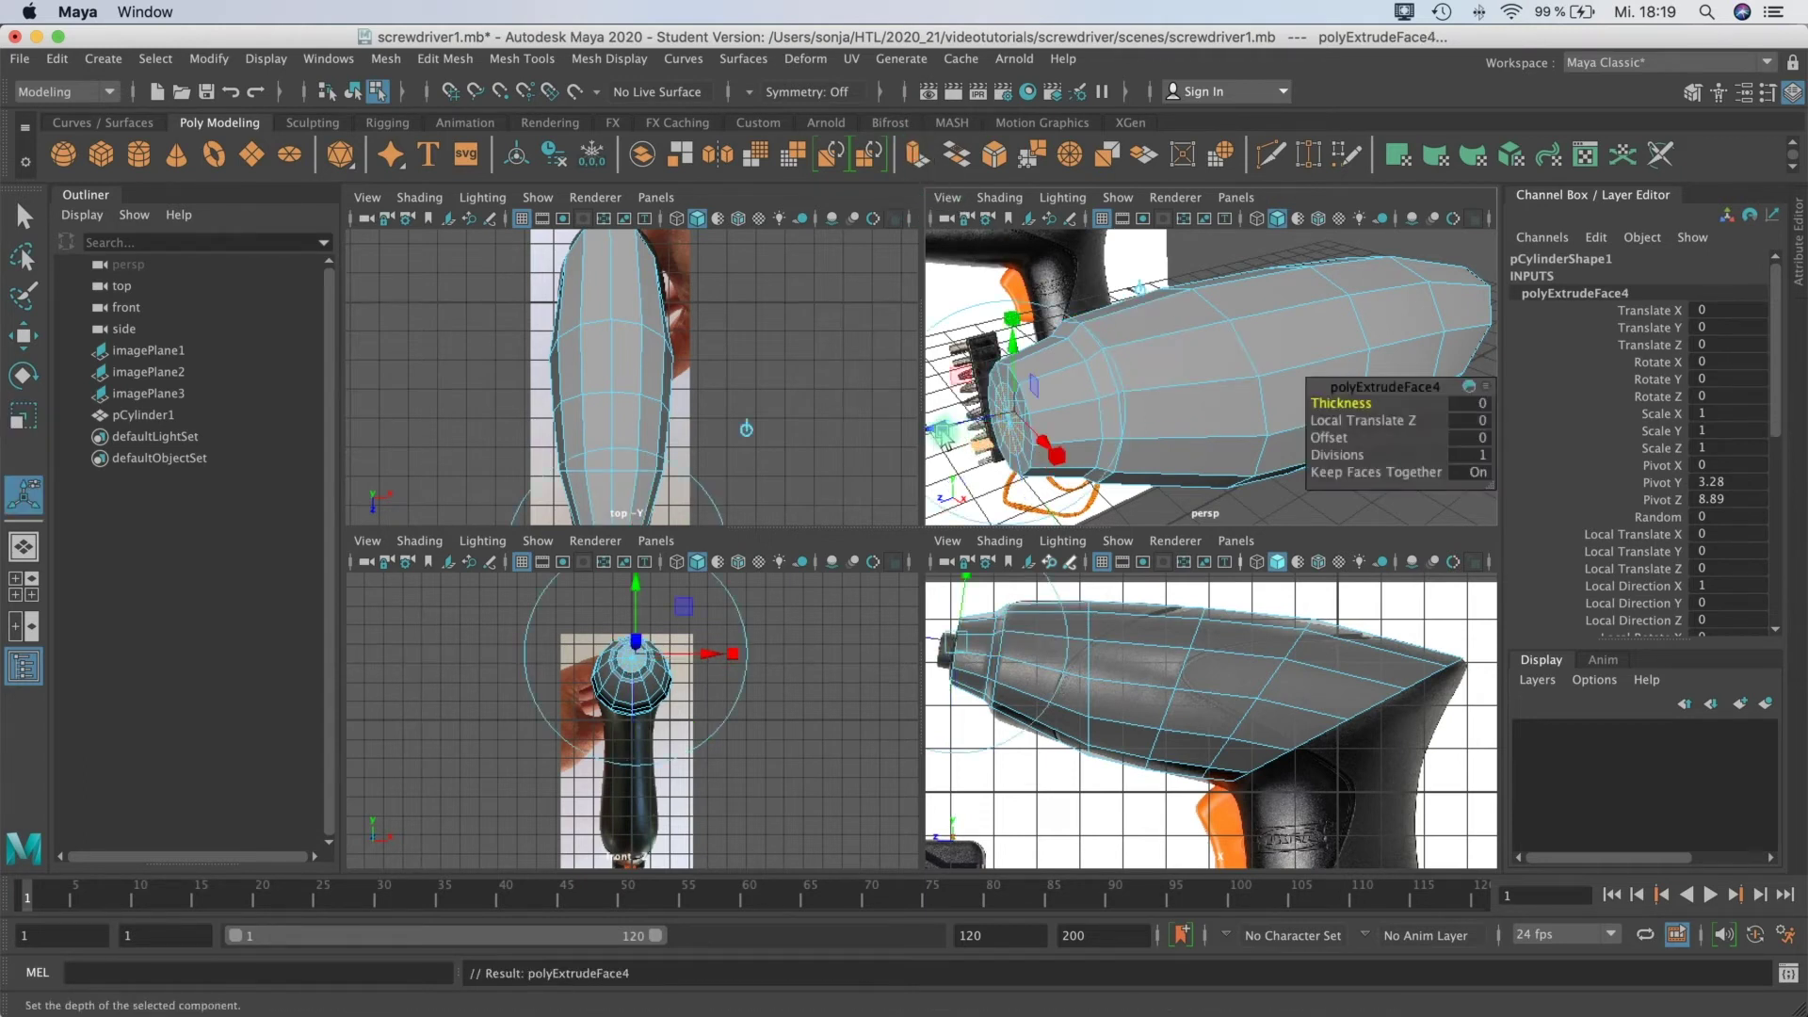
drag(943, 432, 934, 433)
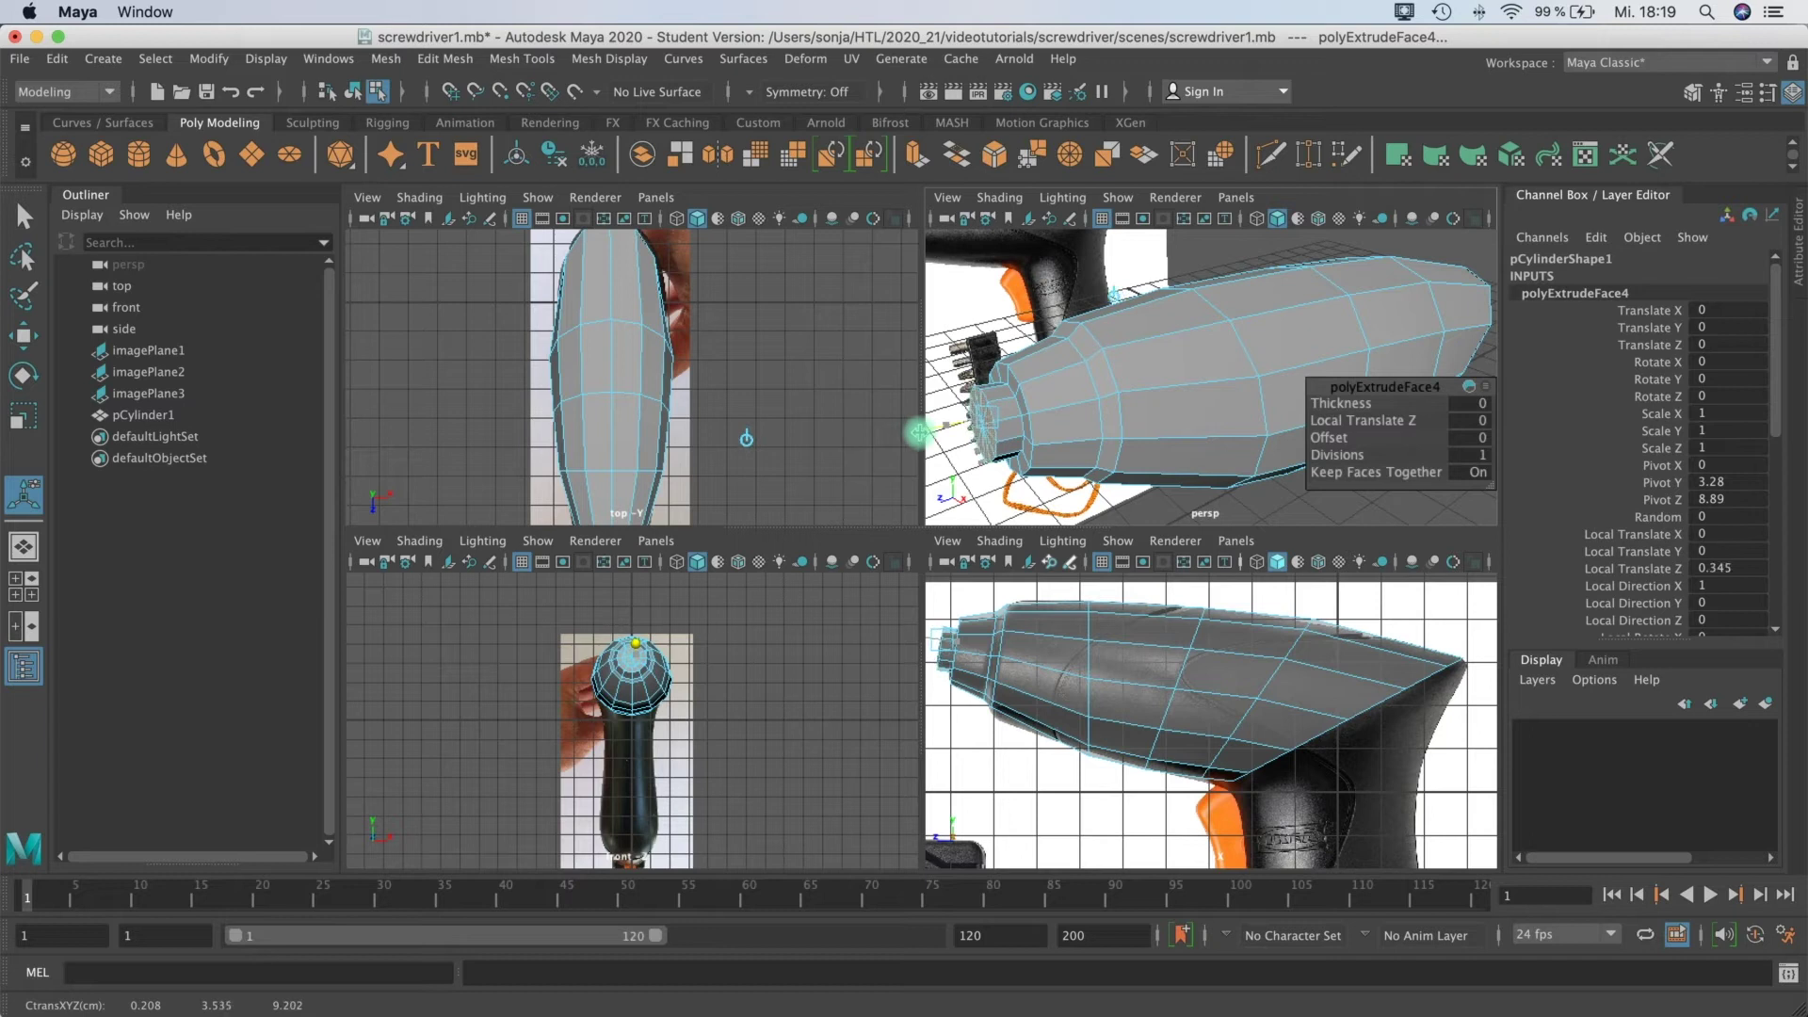
drag(921, 433, 925, 432)
alt+drag(1154, 356, 1305, 337)
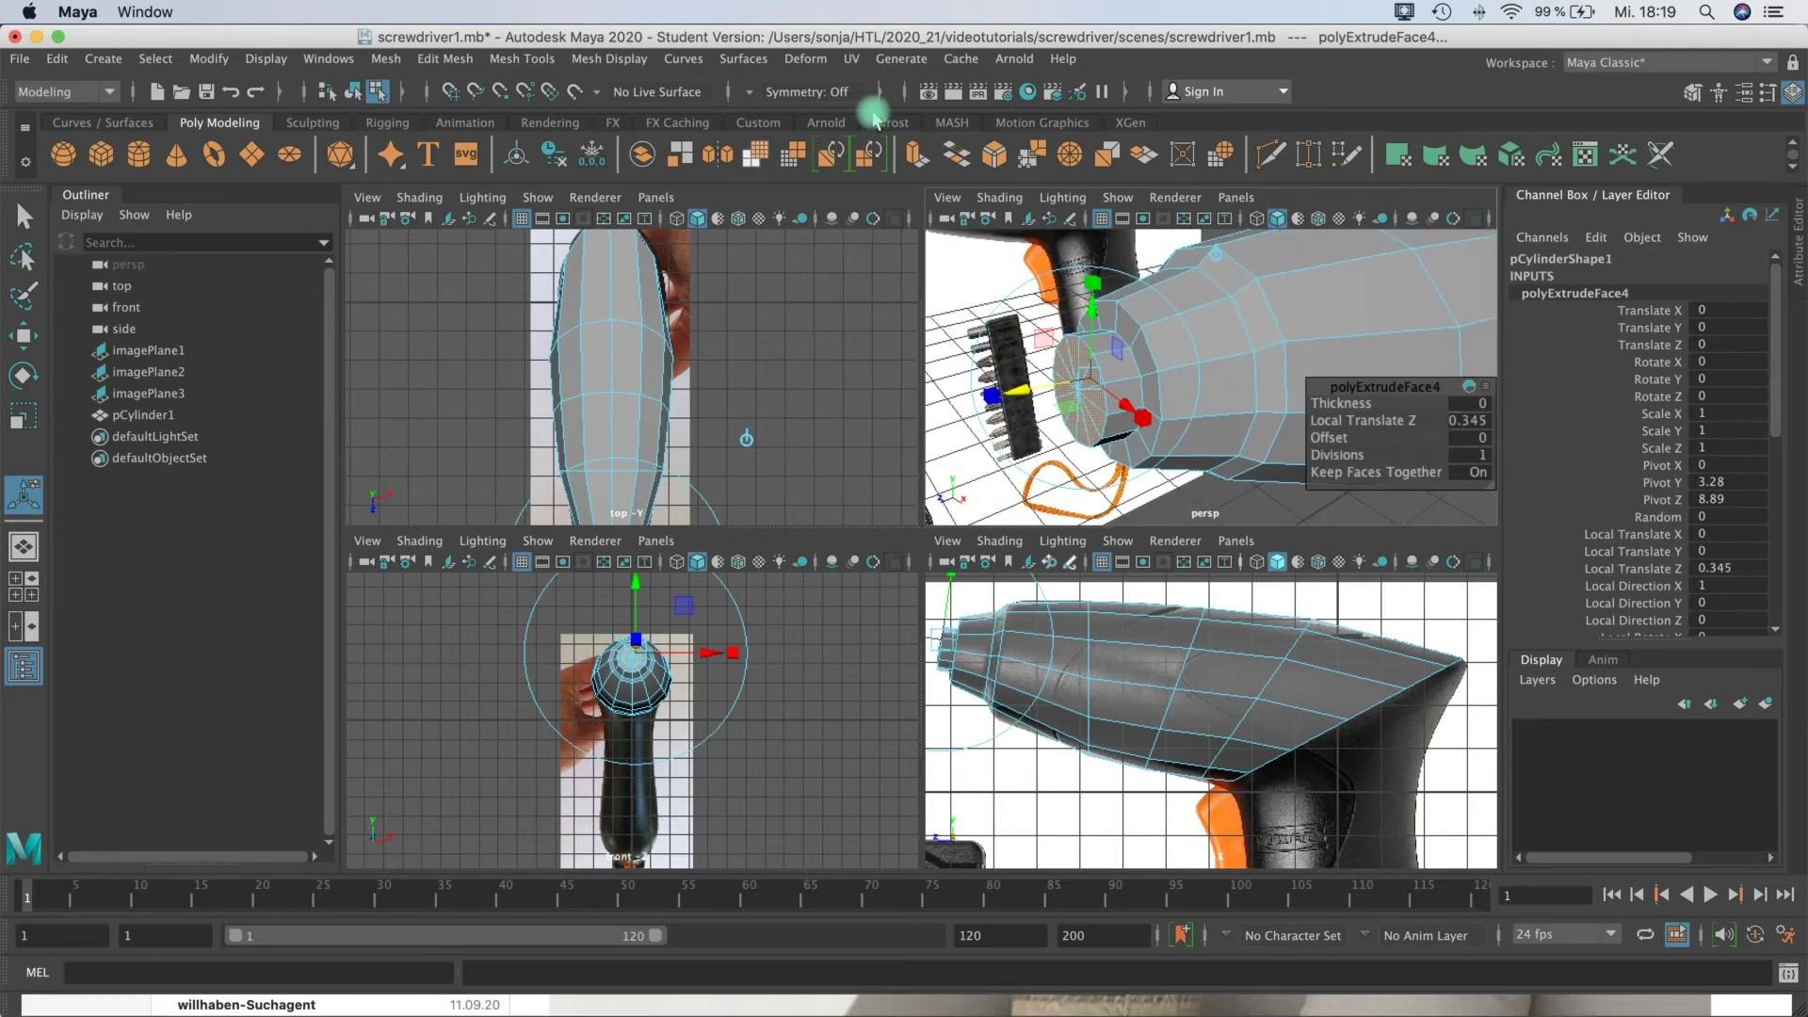
Step: Extrude the chuck tip's end faces in place and scale them down uniformly to form a narrow rim
key(ctrl+e)
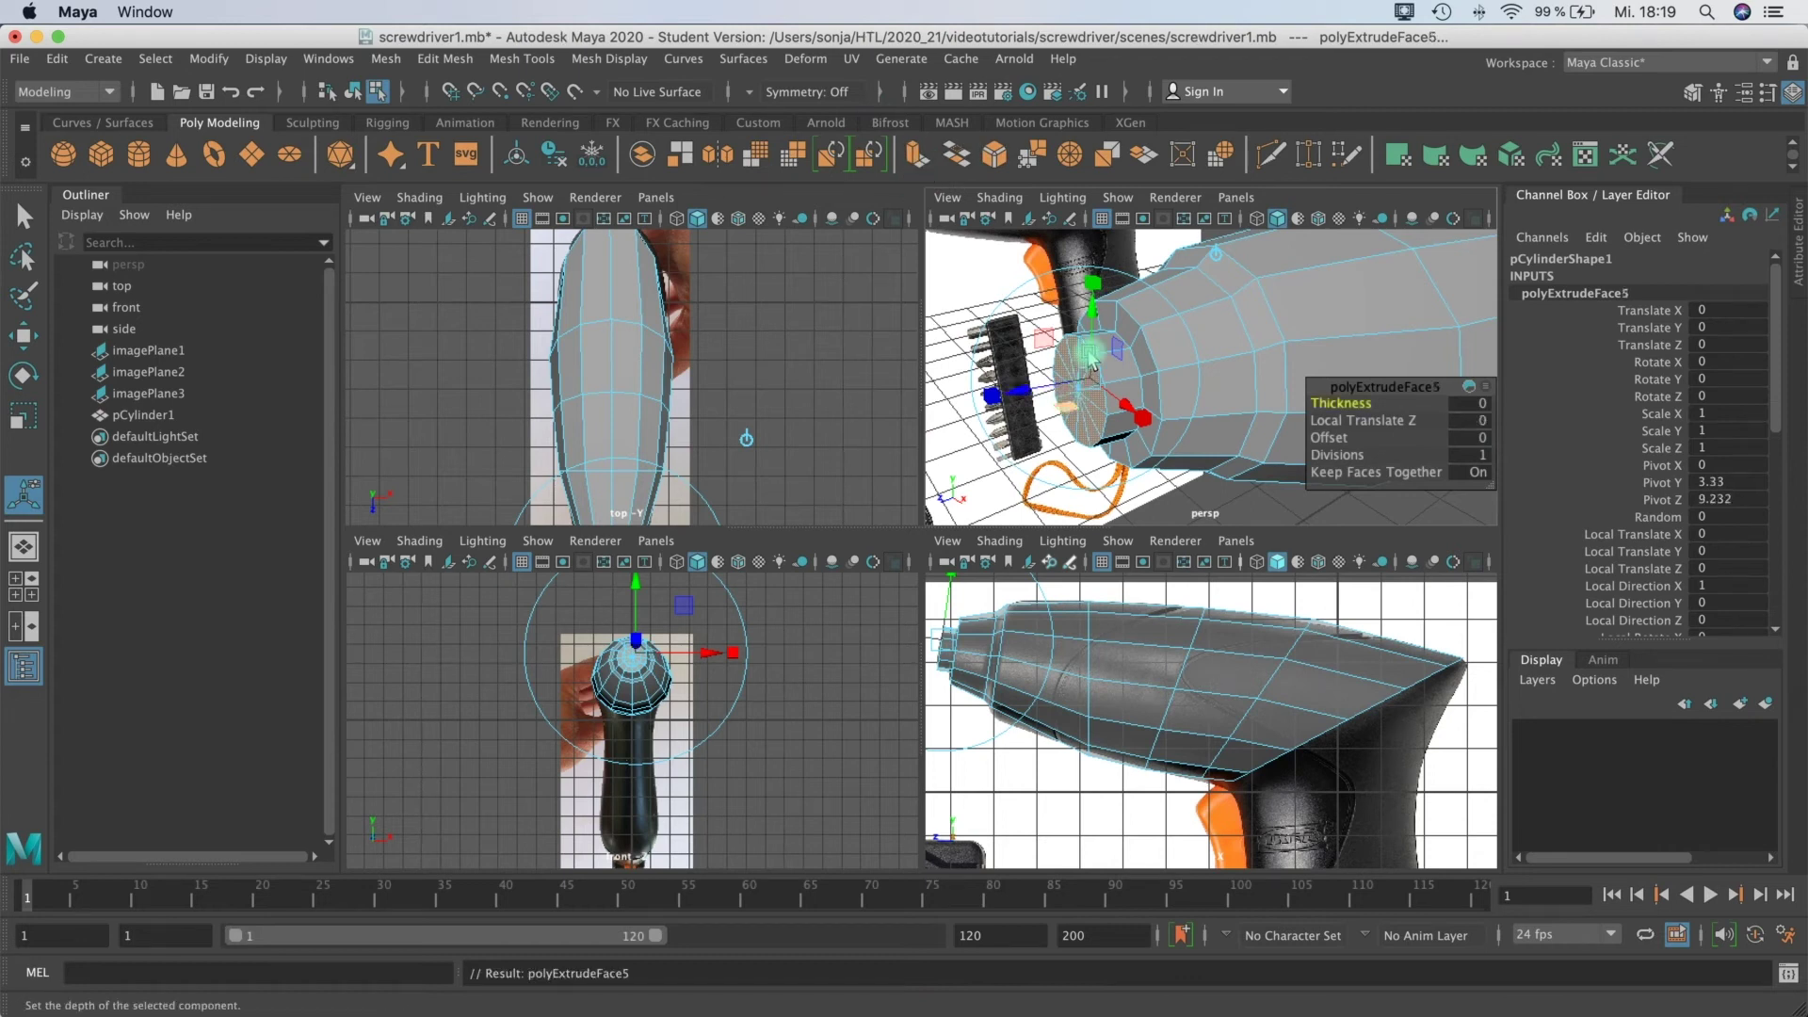
key(w)
key(e)
key(r)
drag(1078, 394, 1041, 417)
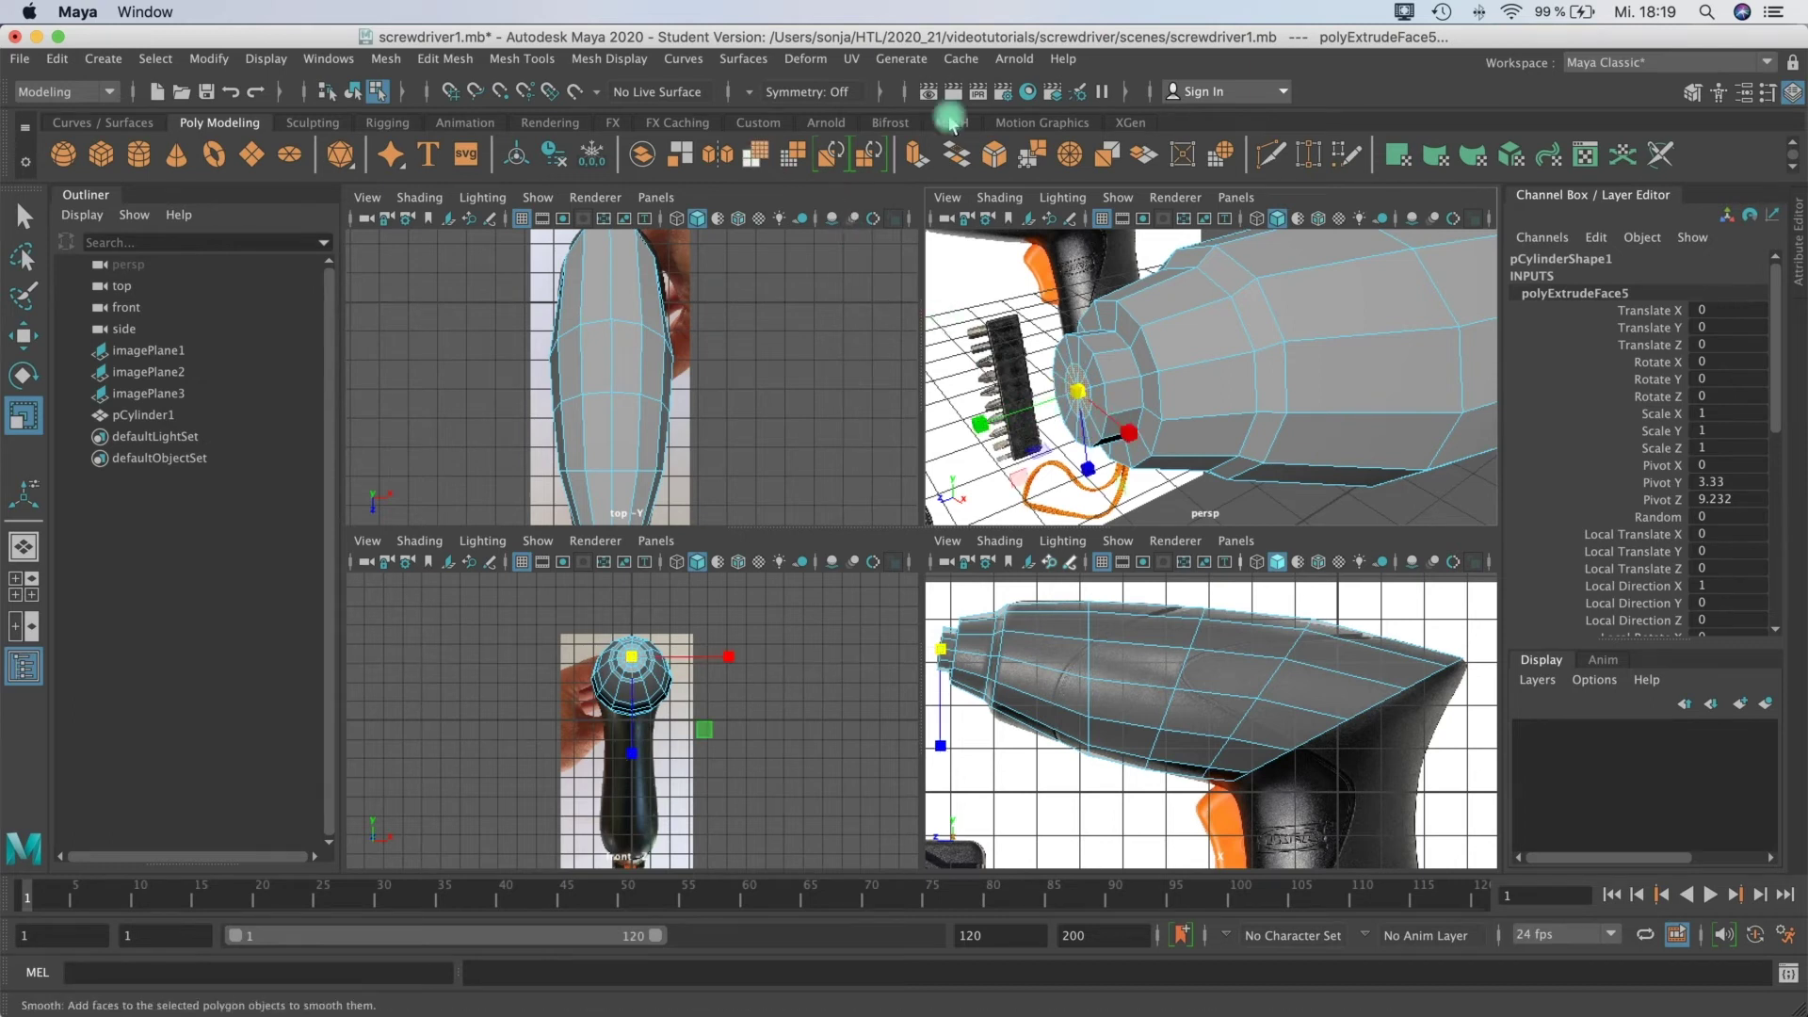
Step: Extrude the chuck tip's inner faces inward with Local Translate Z -0.368 to make the bit socket
click(916, 154)
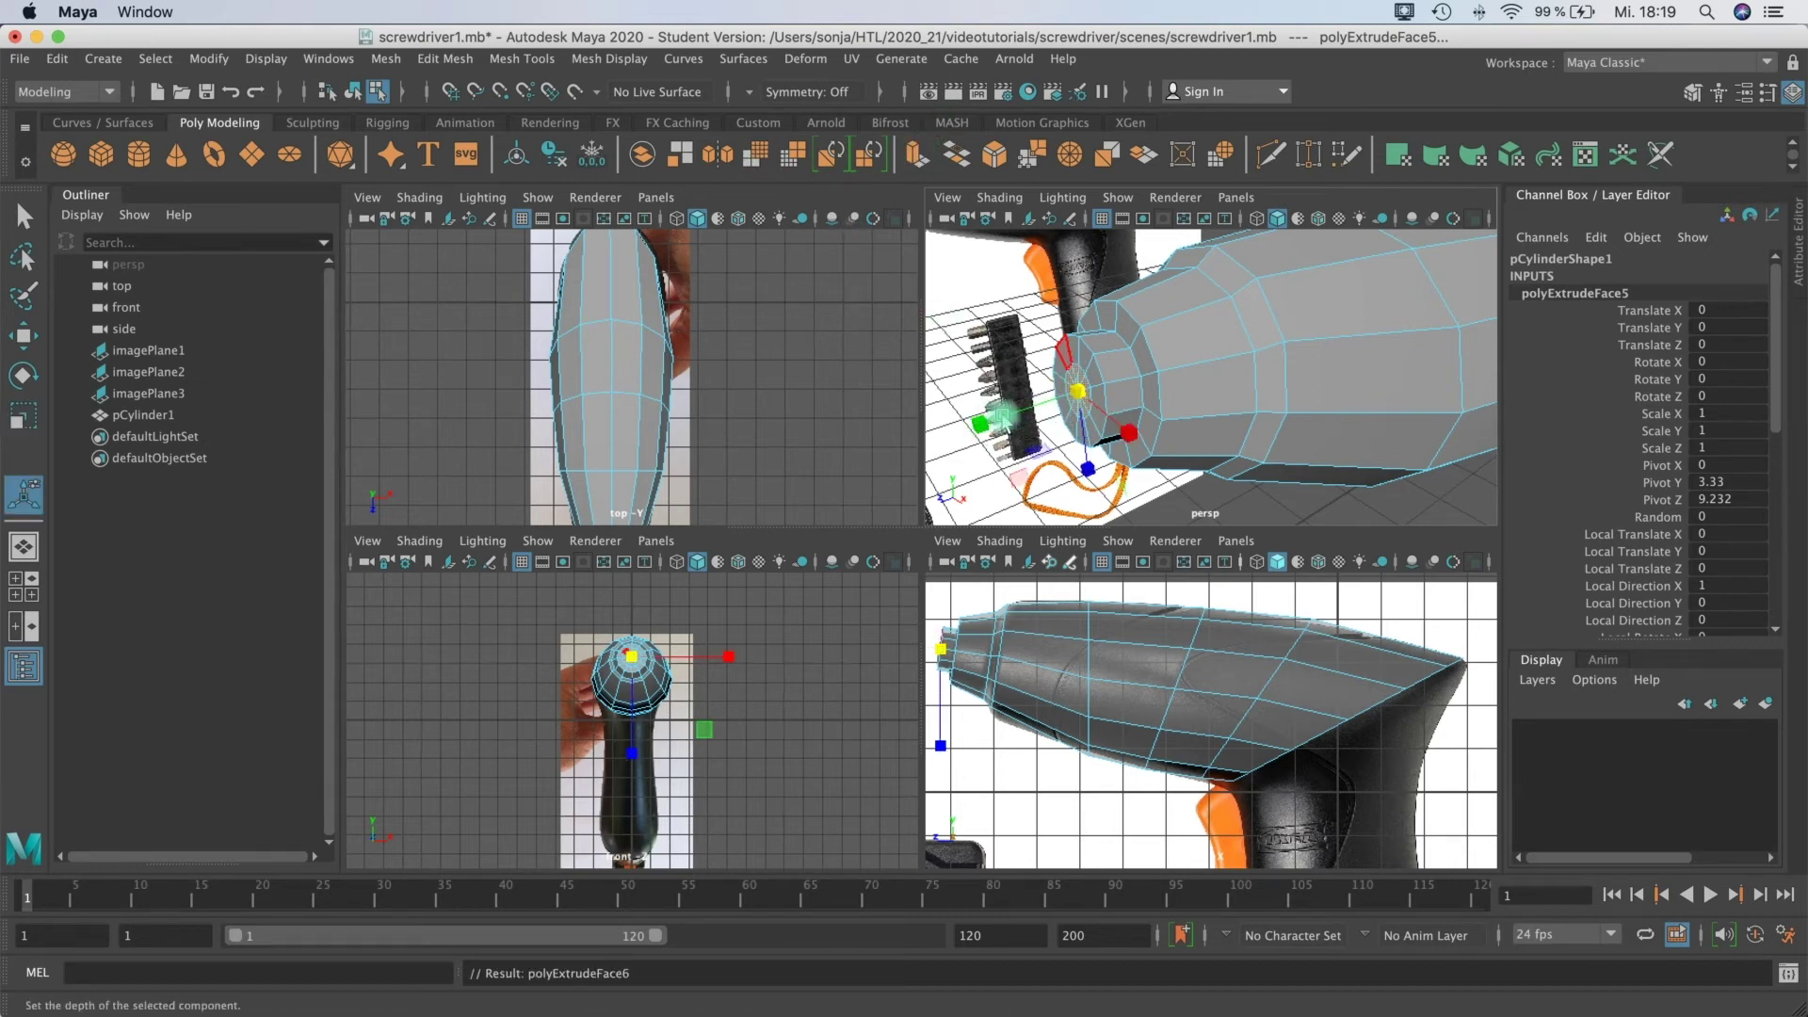
mouse_move(1130, 381)
mouse_down()
mouse_move(1027, 412)
mouse_move(1046, 395)
mouse_move(1090, 420)
mouse_move(1215, 375)
mouse_move(1204, 357)
mouse_move(1163, 375)
mouse_move(1202, 390)
mouse_move(1158, 399)
mouse_up()
alt+middle_drag(1163, 404, 1181, 383)
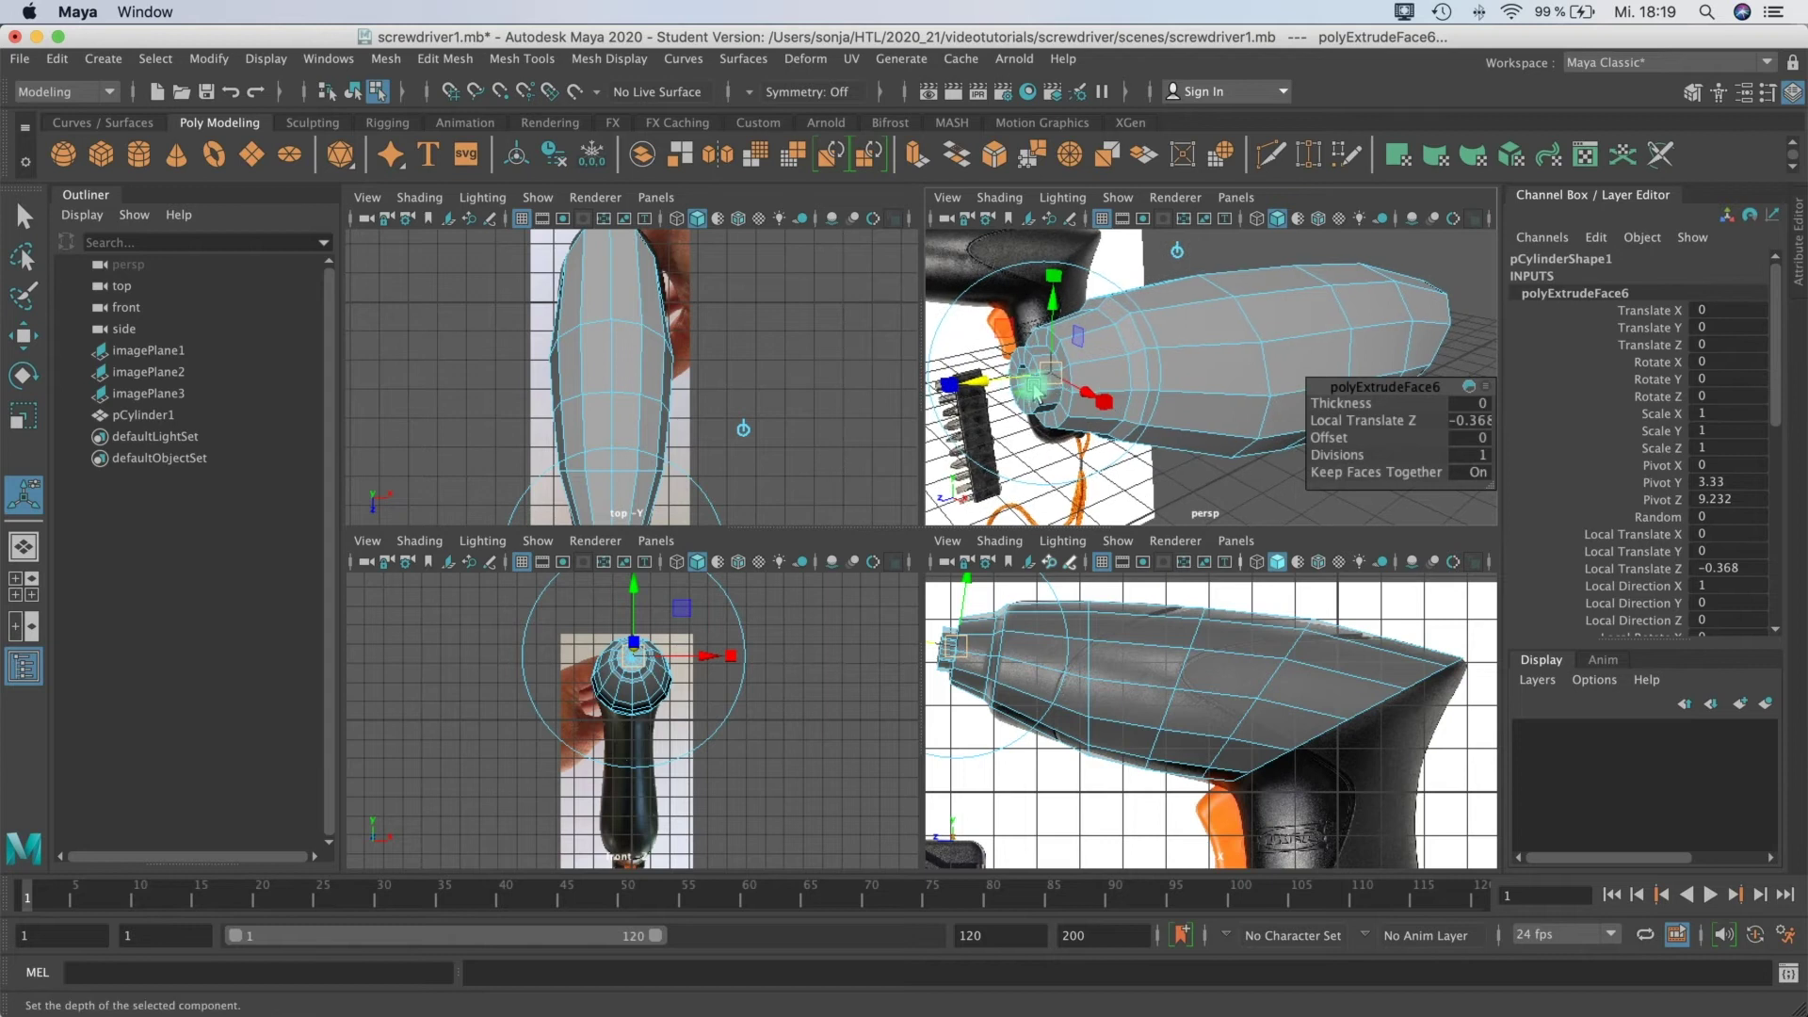
Step: Save the scene and clear the face selection
alt+drag(1199, 411, 1131, 363)
key(q)
click(1133, 372)
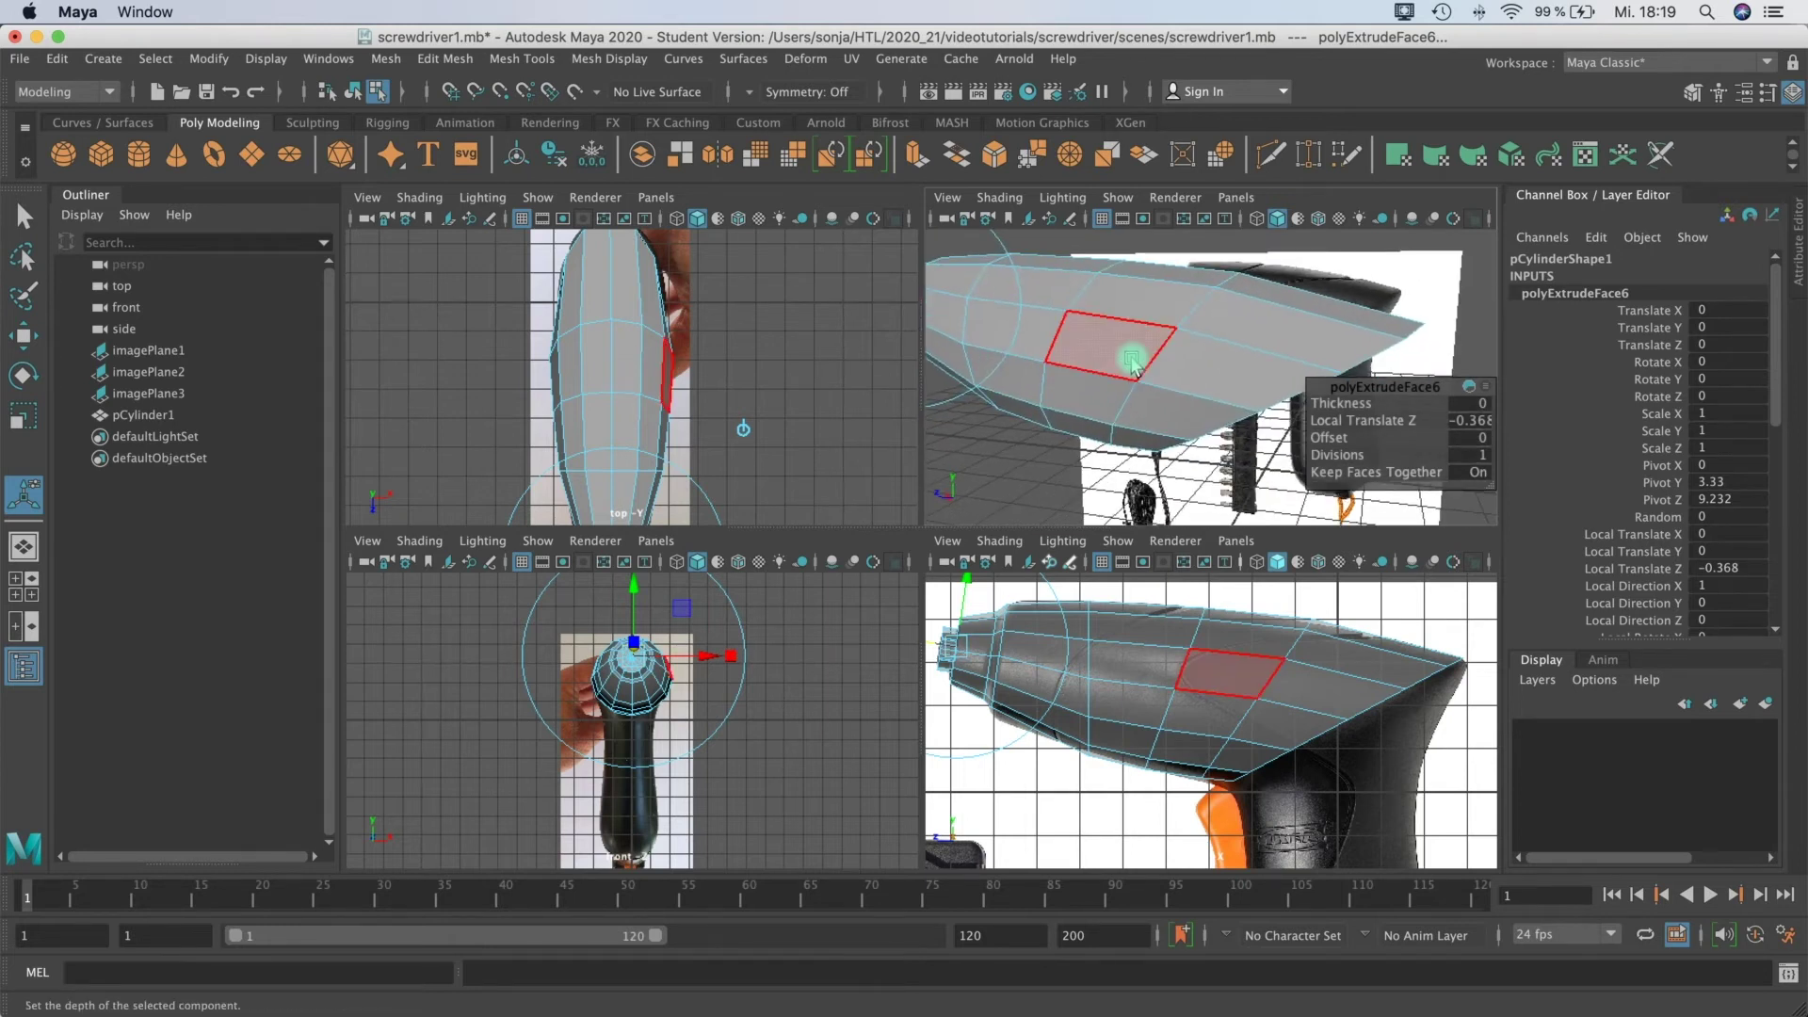
key(super+s)
click(864, 585)
key(t)
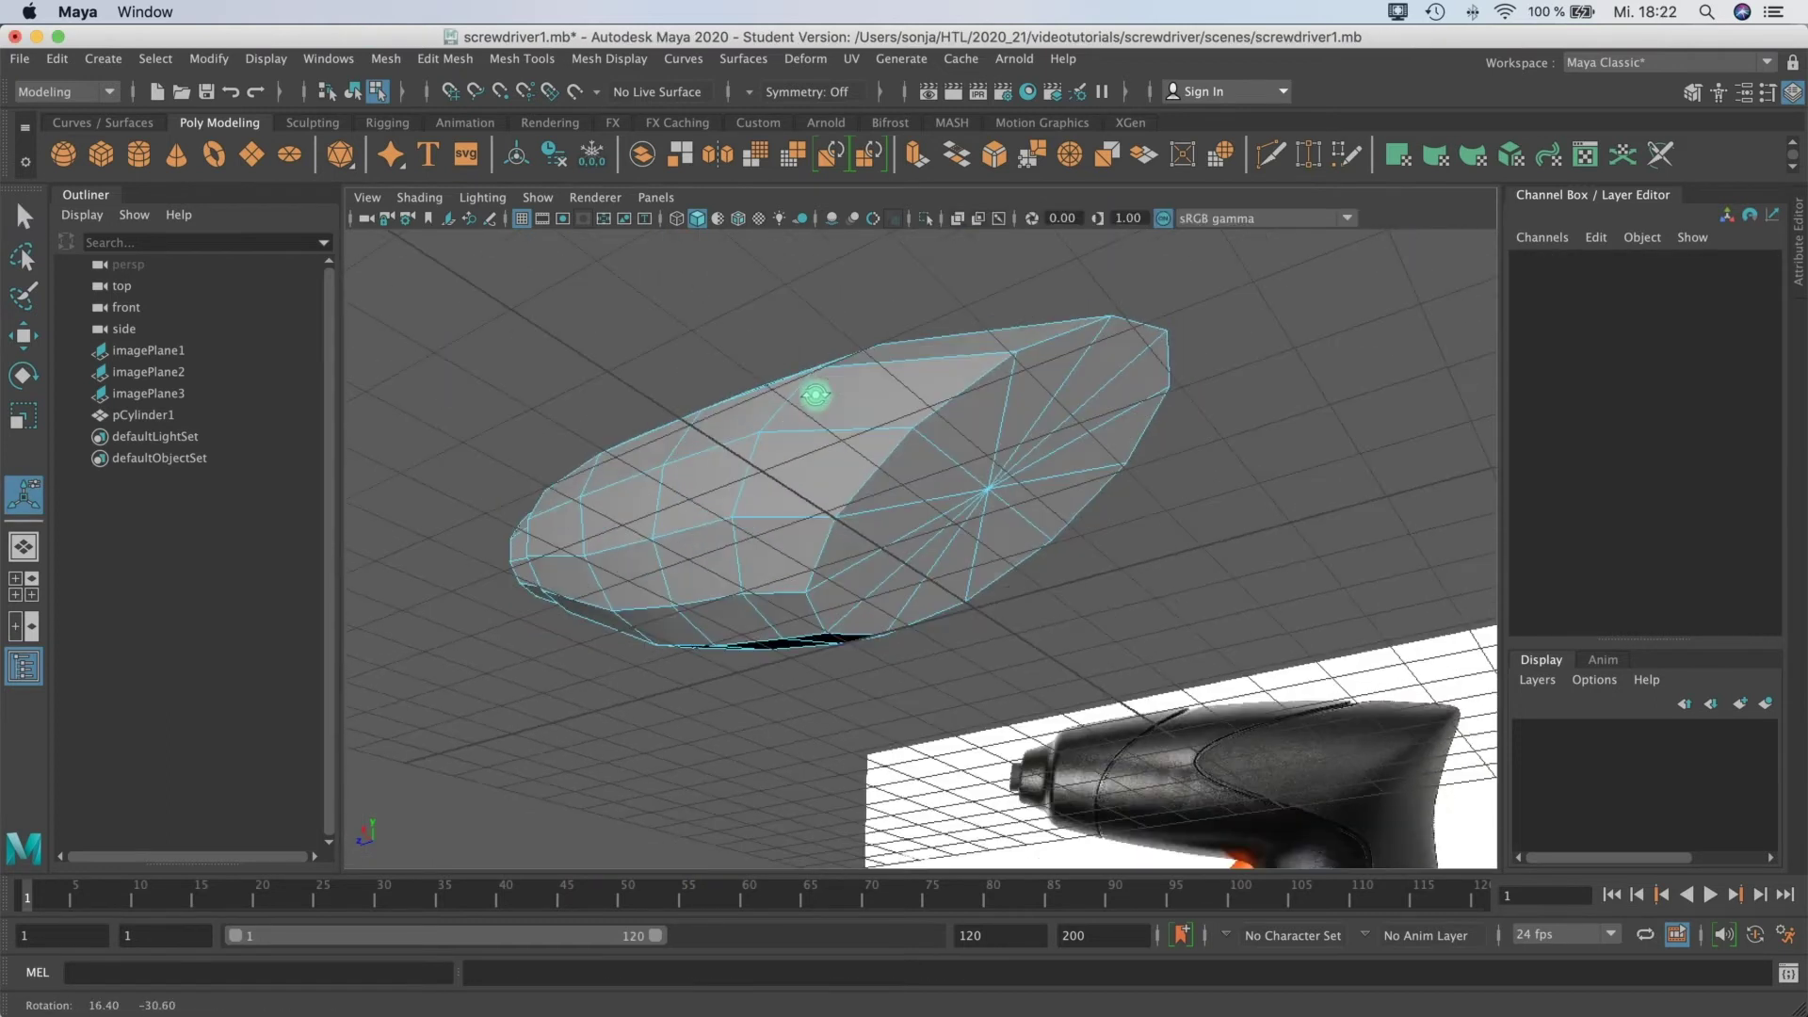
Step: Select all twelve triangular faces of the slanted end cap on the handle side
alt+drag(807, 392, 1206, 694)
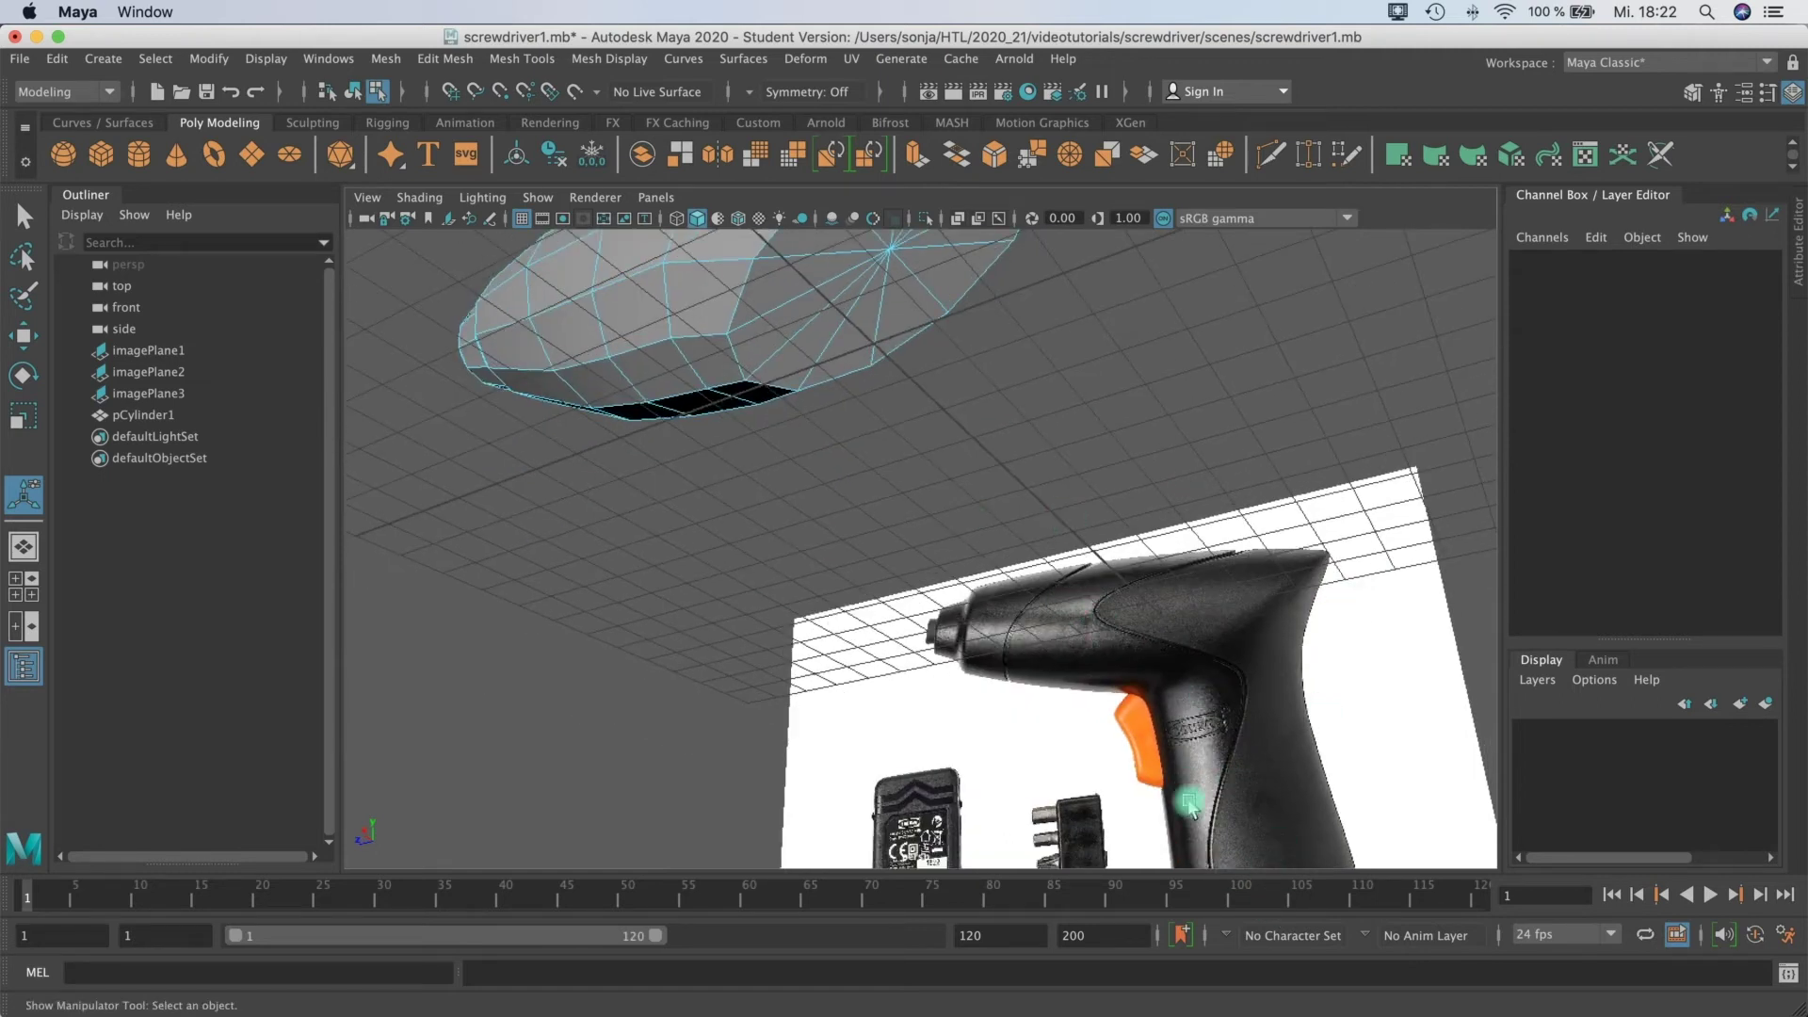
alt+drag(961, 362, 854, 412)
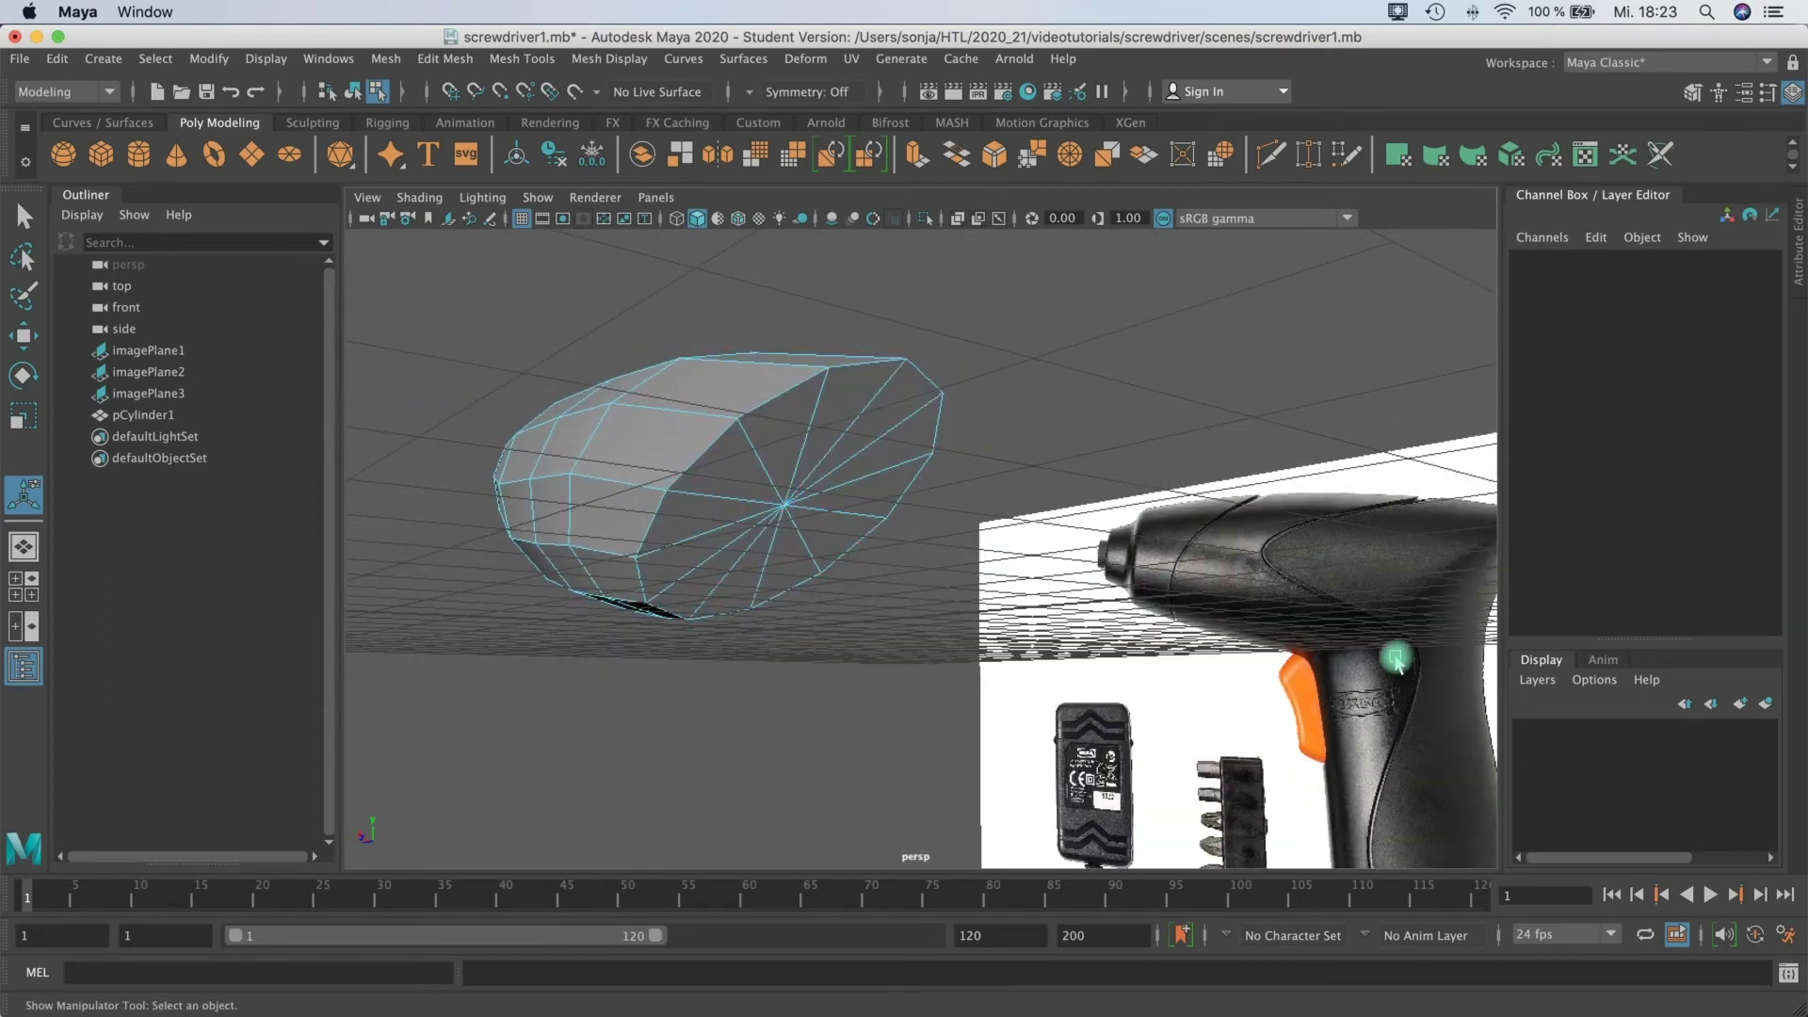
alt+drag(738, 513, 737, 433)
shift+click(727, 420)
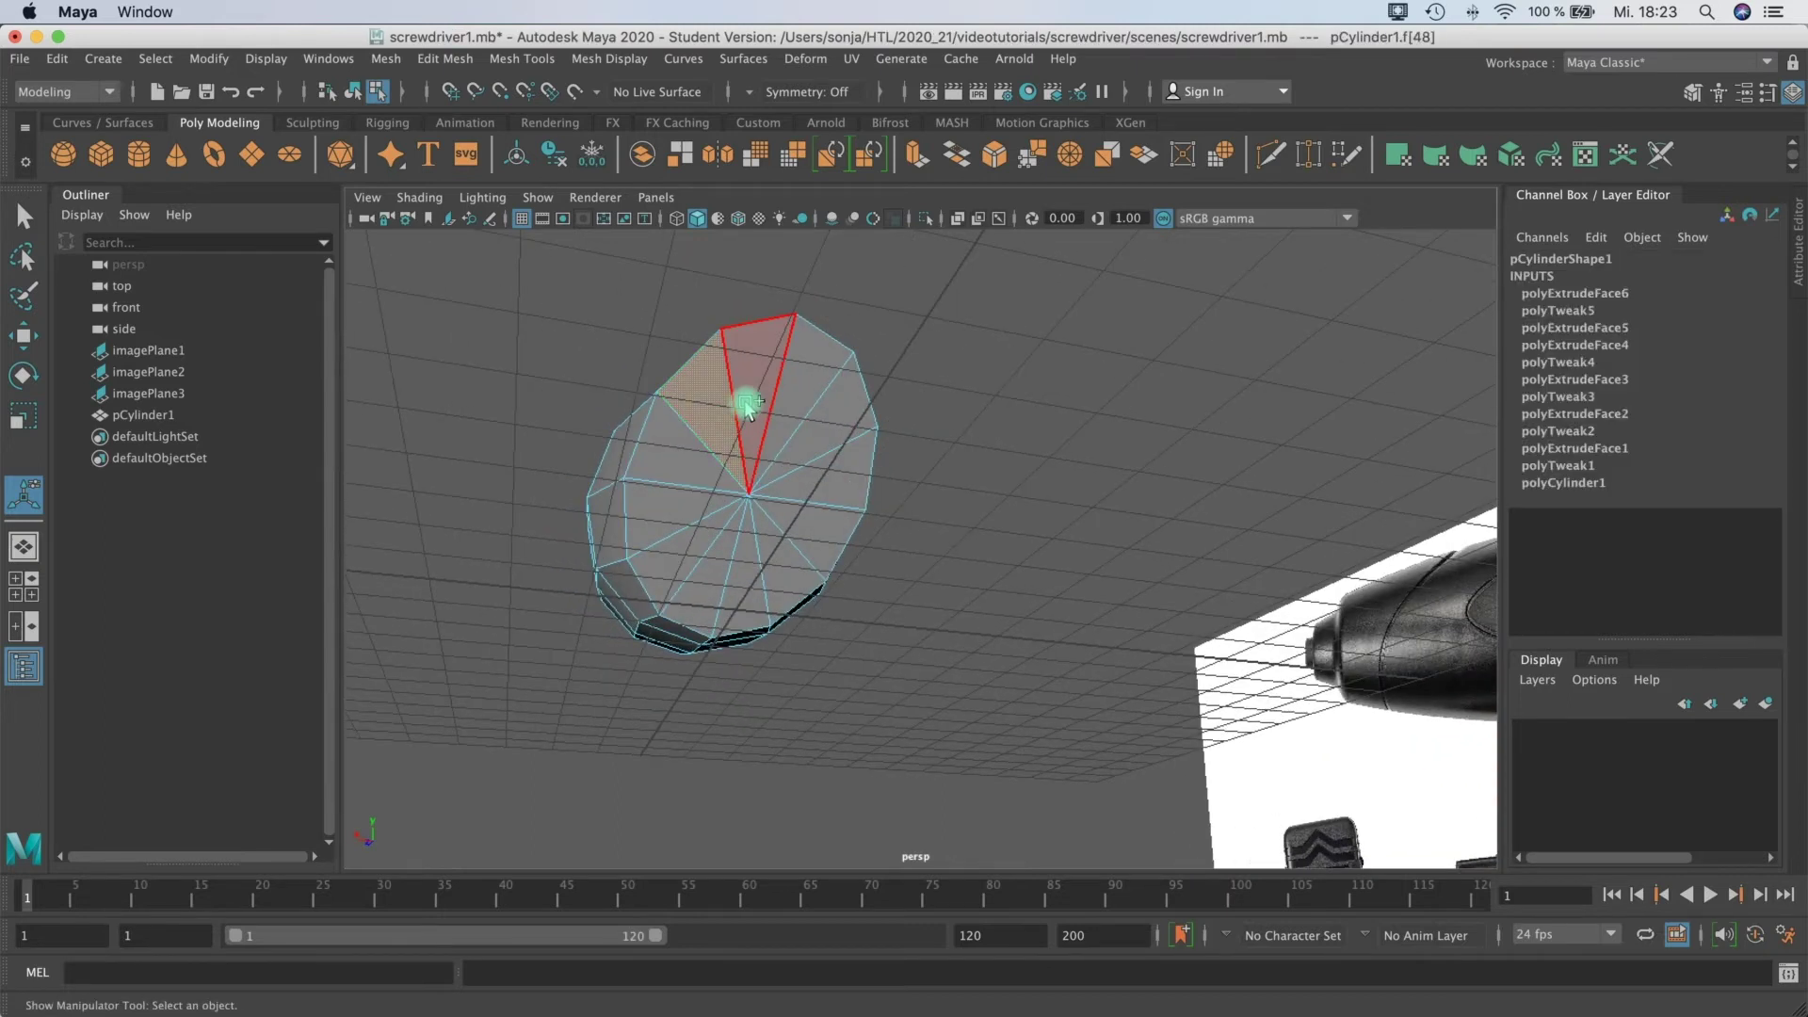
shift+click(749, 403)
shift+click(781, 397)
shift+click(841, 438)
shift+click(839, 468)
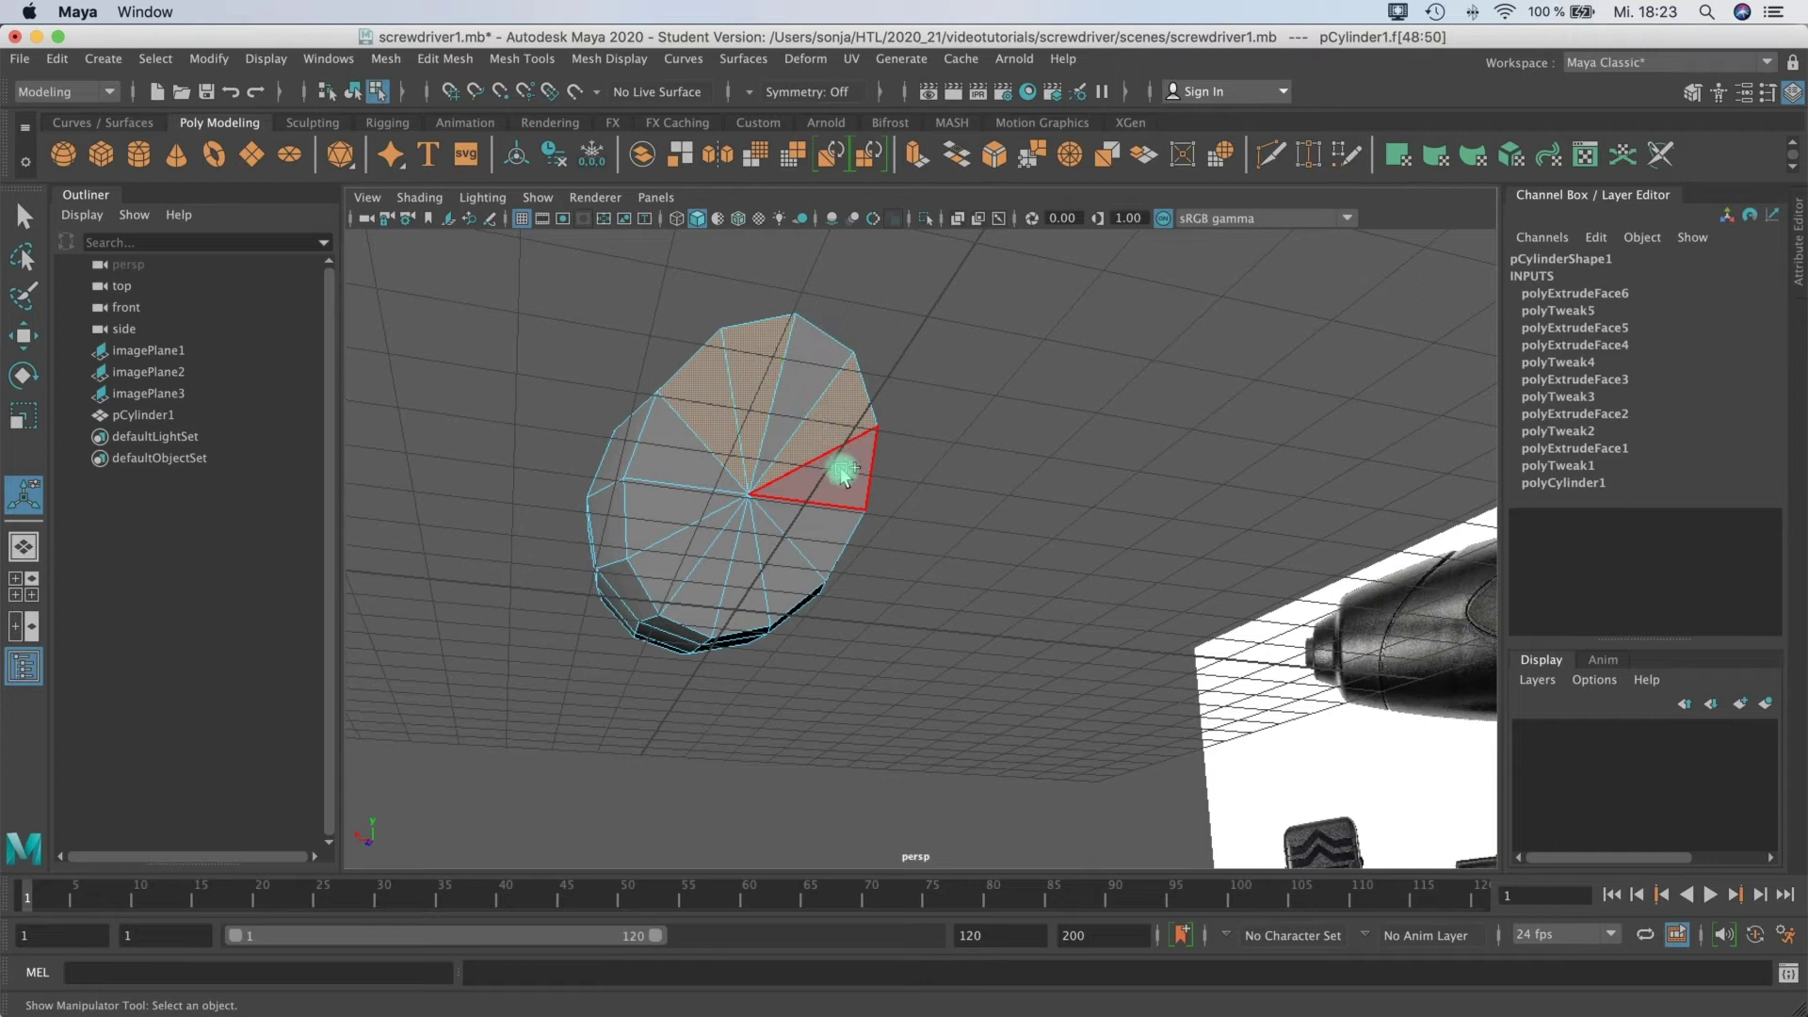
shift+click(804, 407)
shift+click(671, 460)
shift+click(670, 585)
shift+click(700, 598)
shift+click(770, 587)
alt+drag(896, 512, 811, 509)
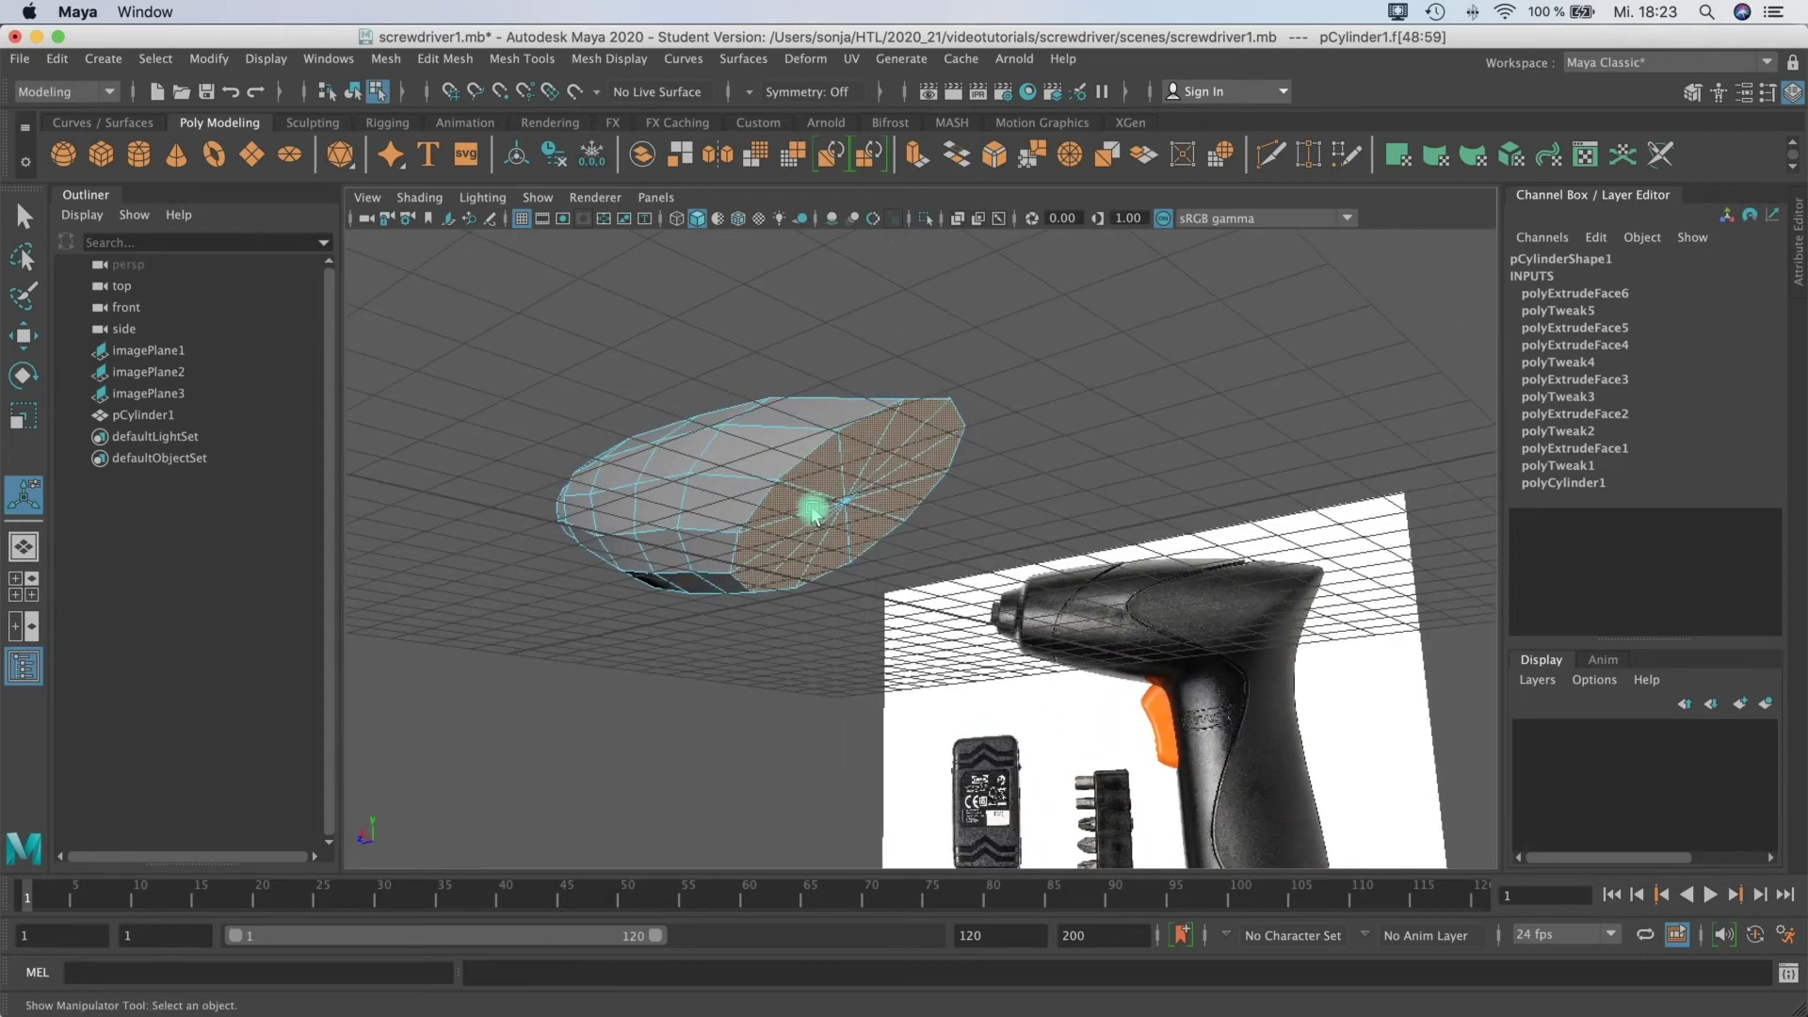
Step: Extrude the slanted end cap faces and move them straight down to about Y 0.737 as the start of the handle
click(918, 156)
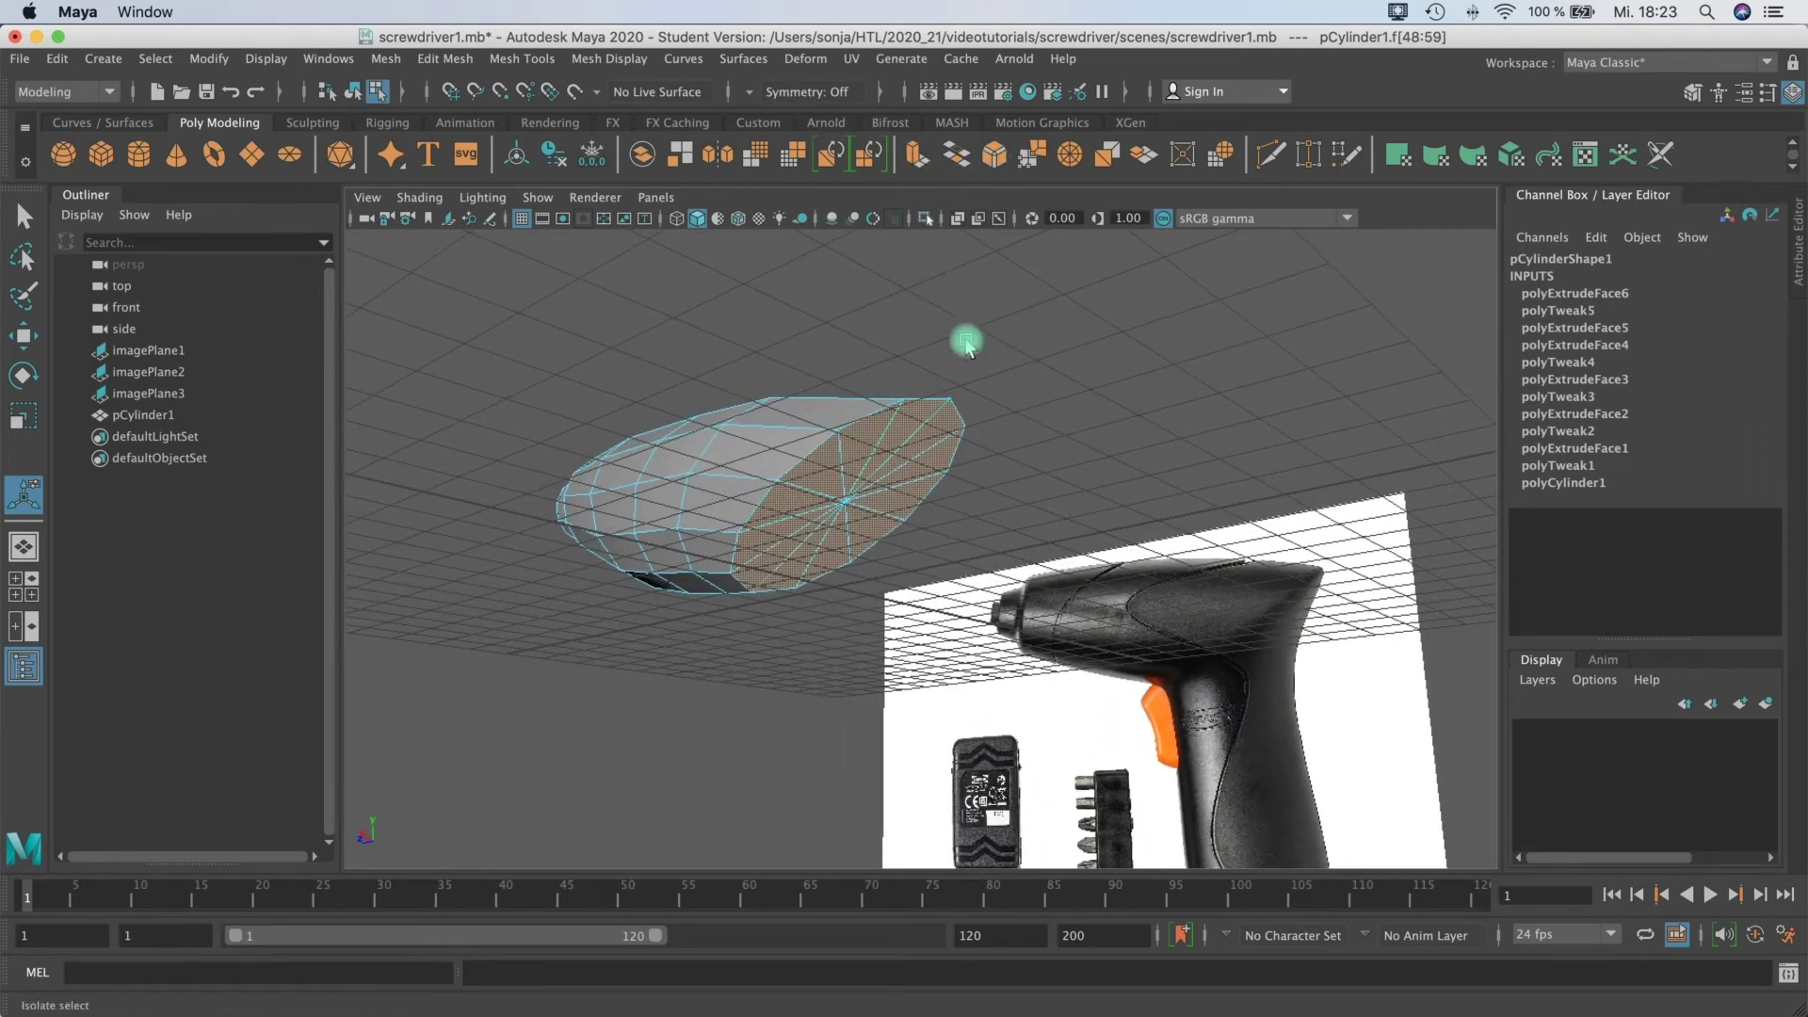
key(w)
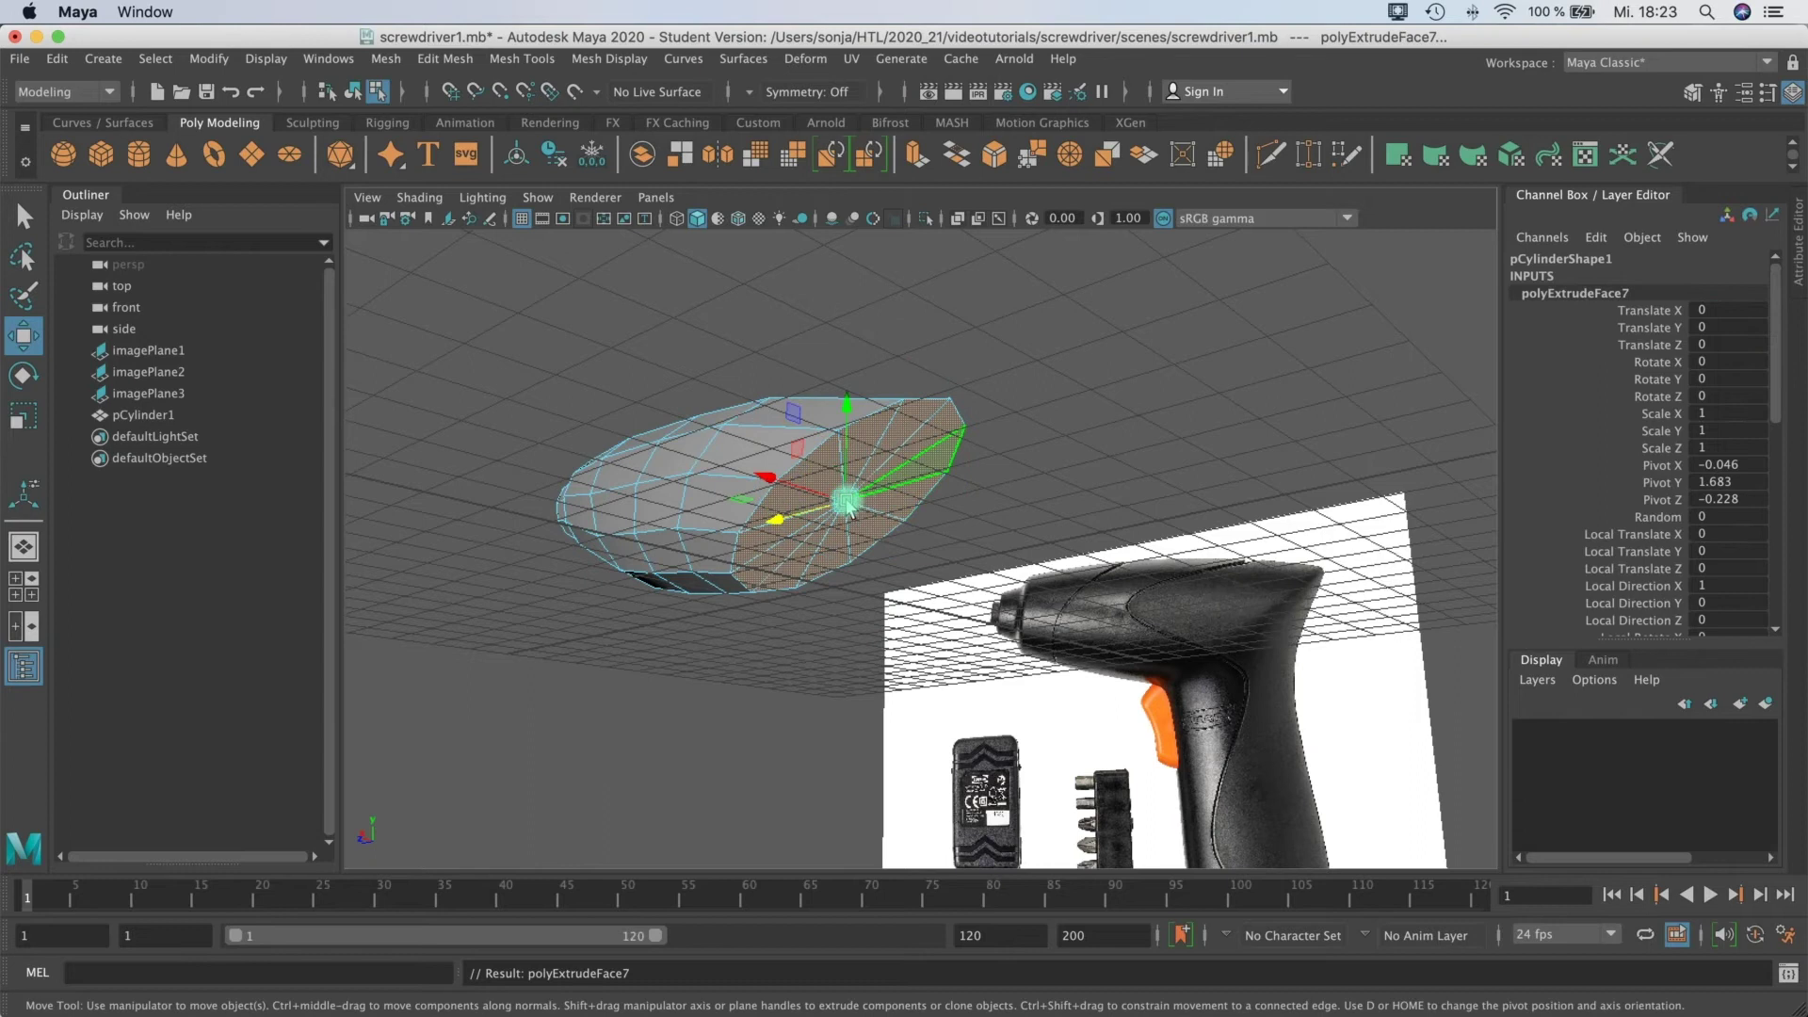
drag(850, 419, 840, 449)
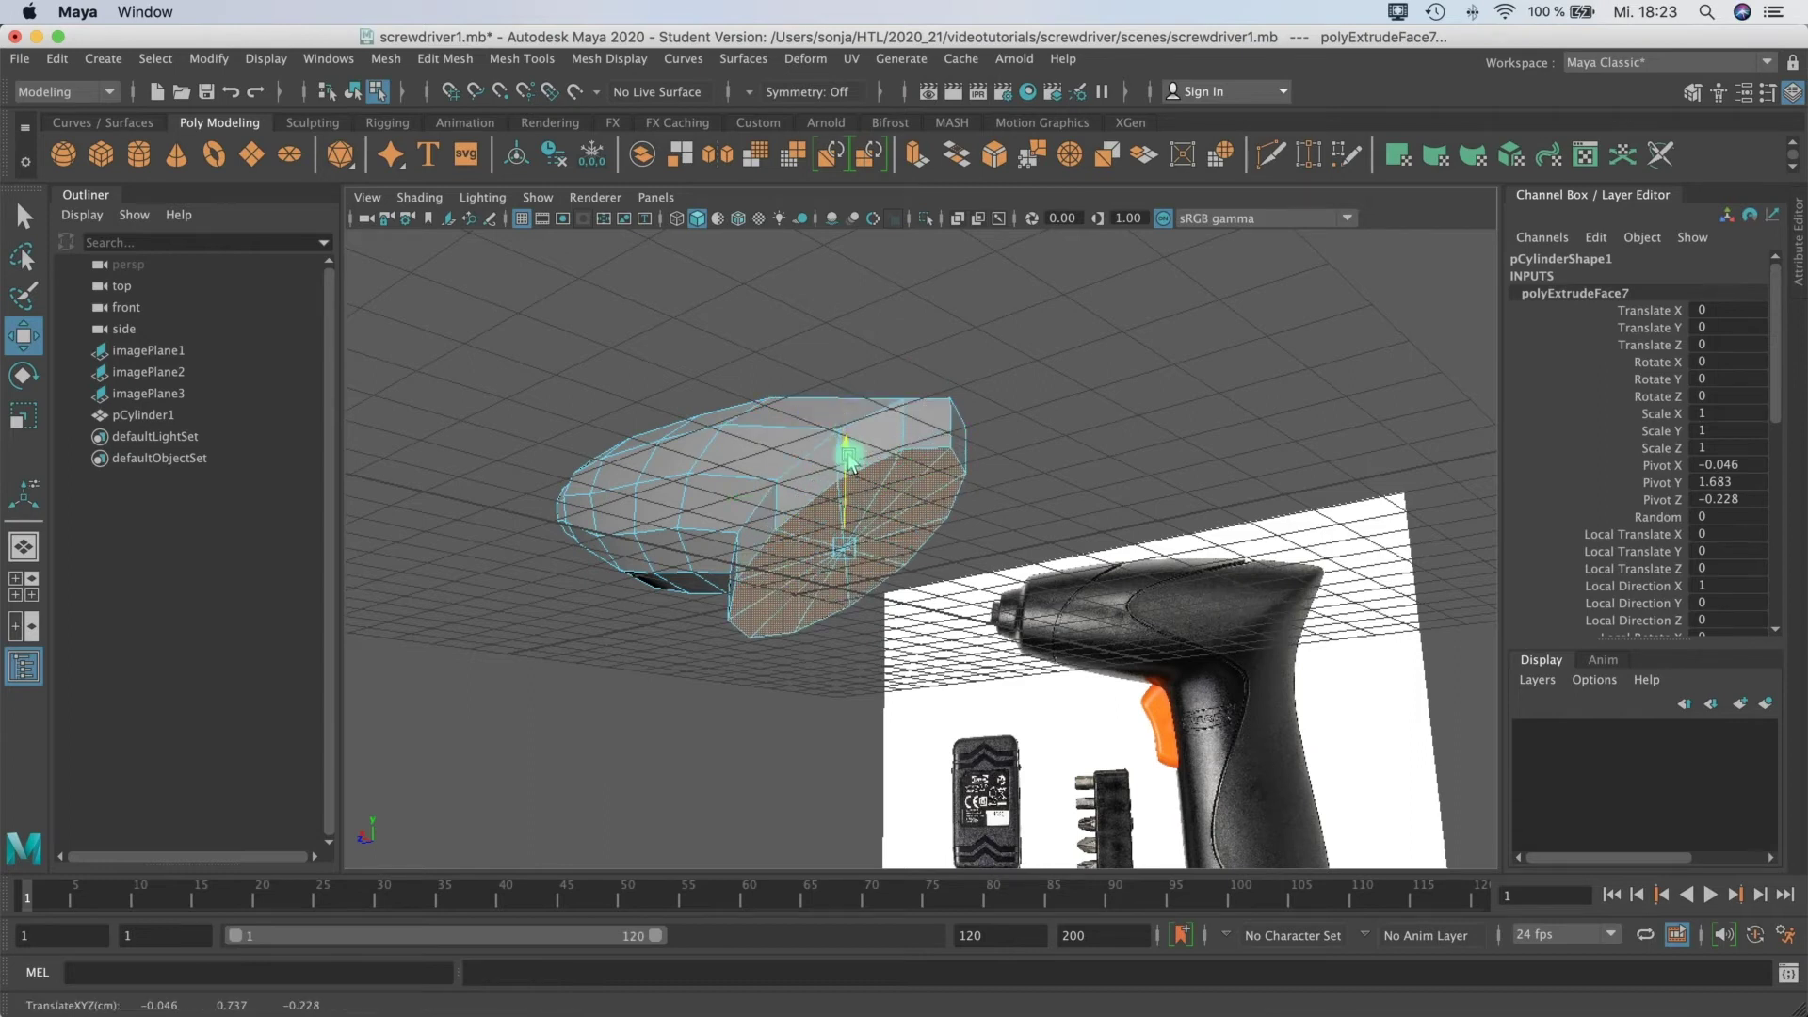
alt+drag(1082, 484, 799, 597)
Step: Narrow the extruded handle faces to about 0.82 along X to match the front reference in the four-view layout
key(space)
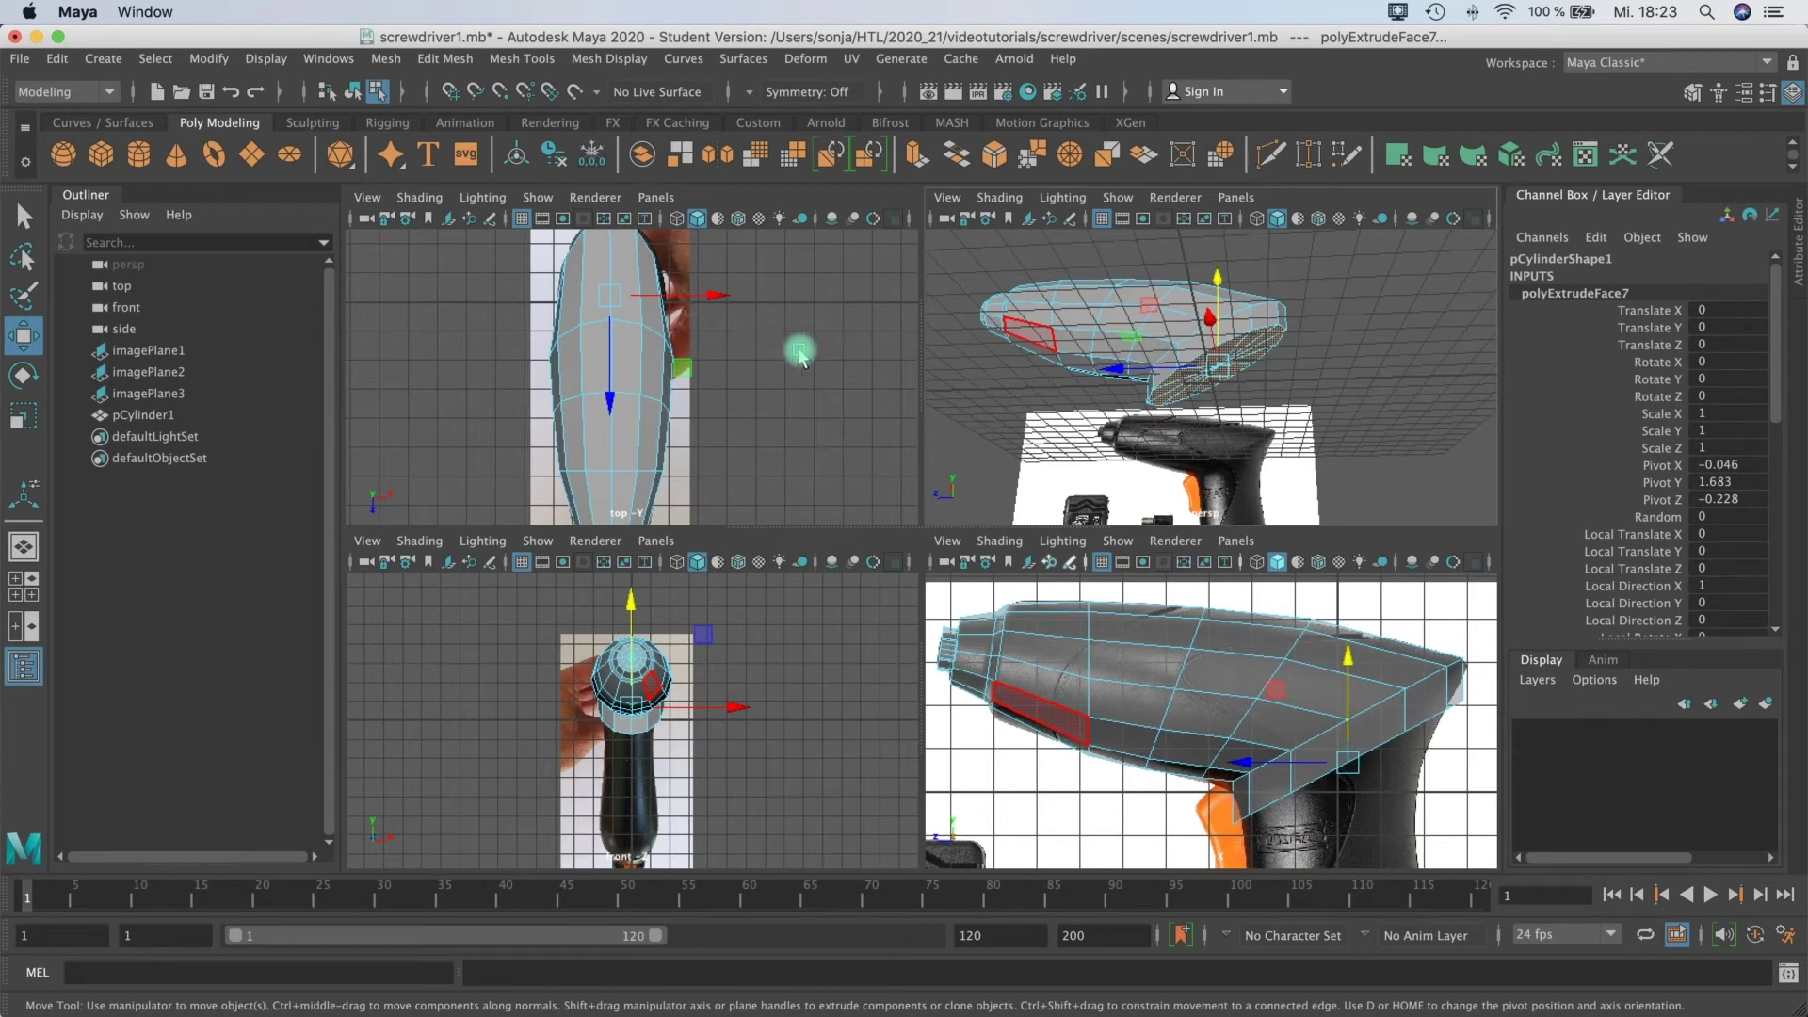
alt+right_drag(673, 748, 758, 791)
alt+middle_drag(666, 740, 619, 723)
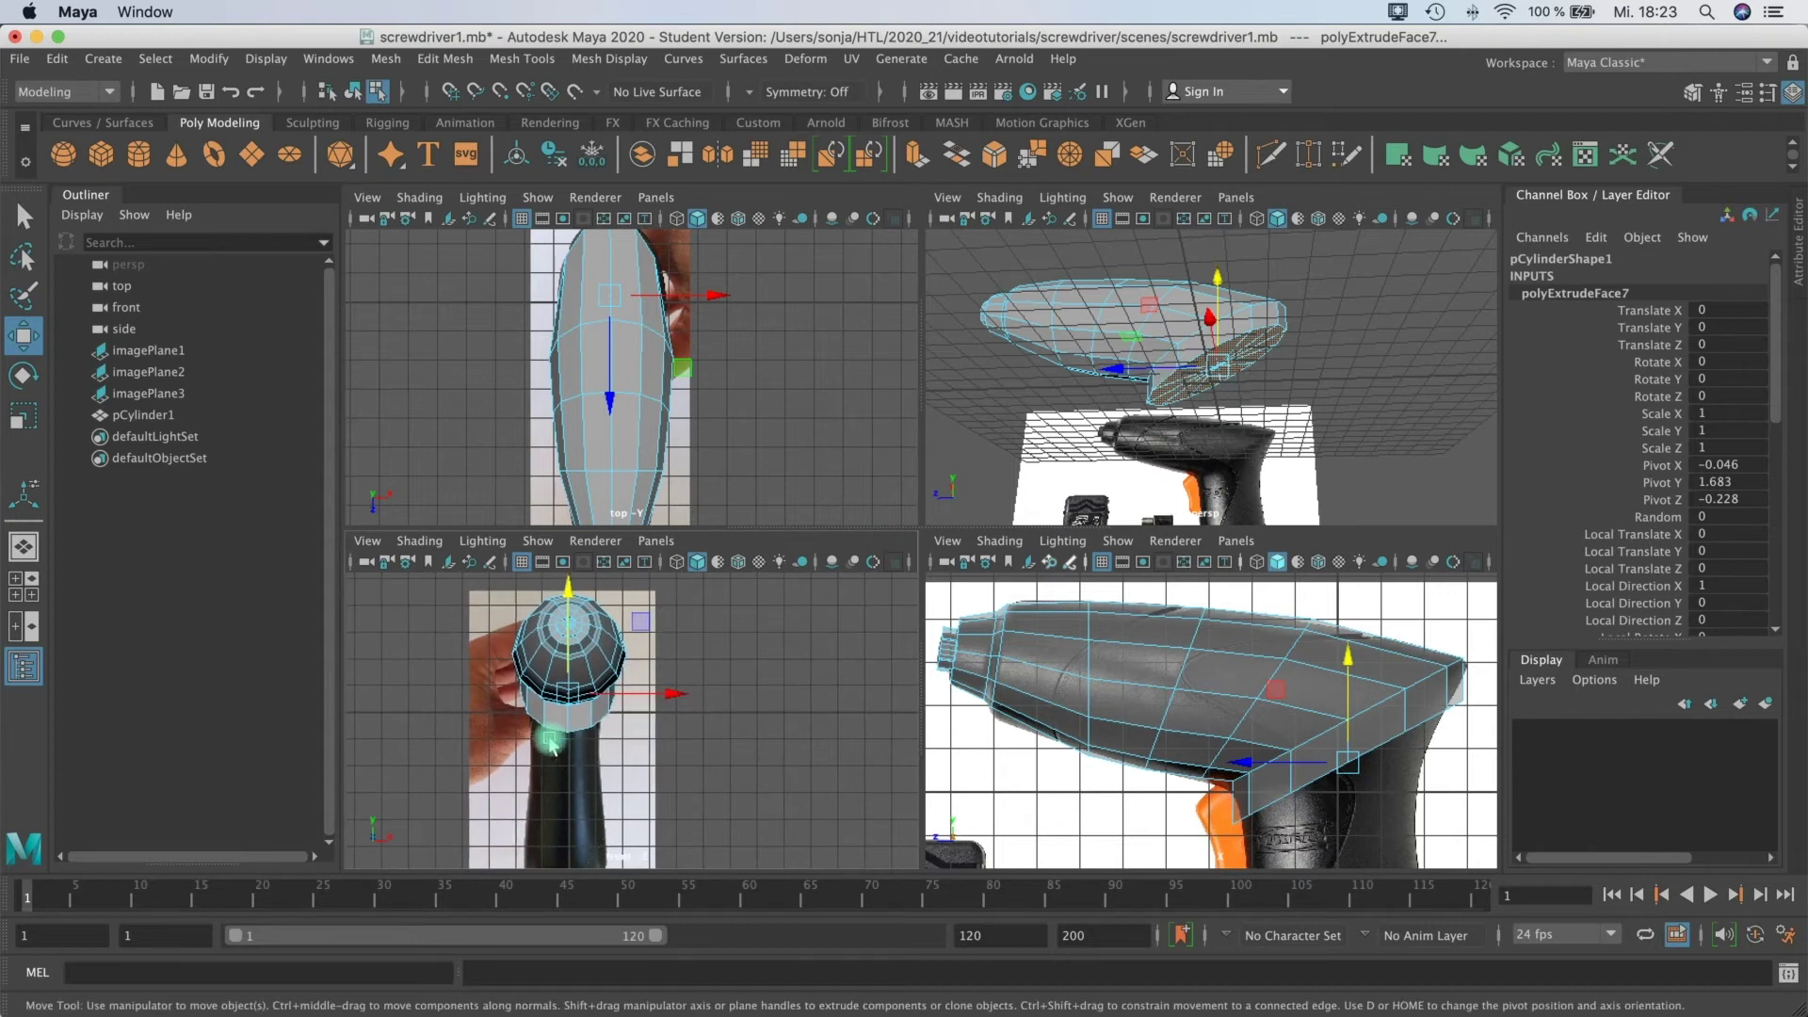
key(r)
alt+drag(1190, 381, 1078, 382)
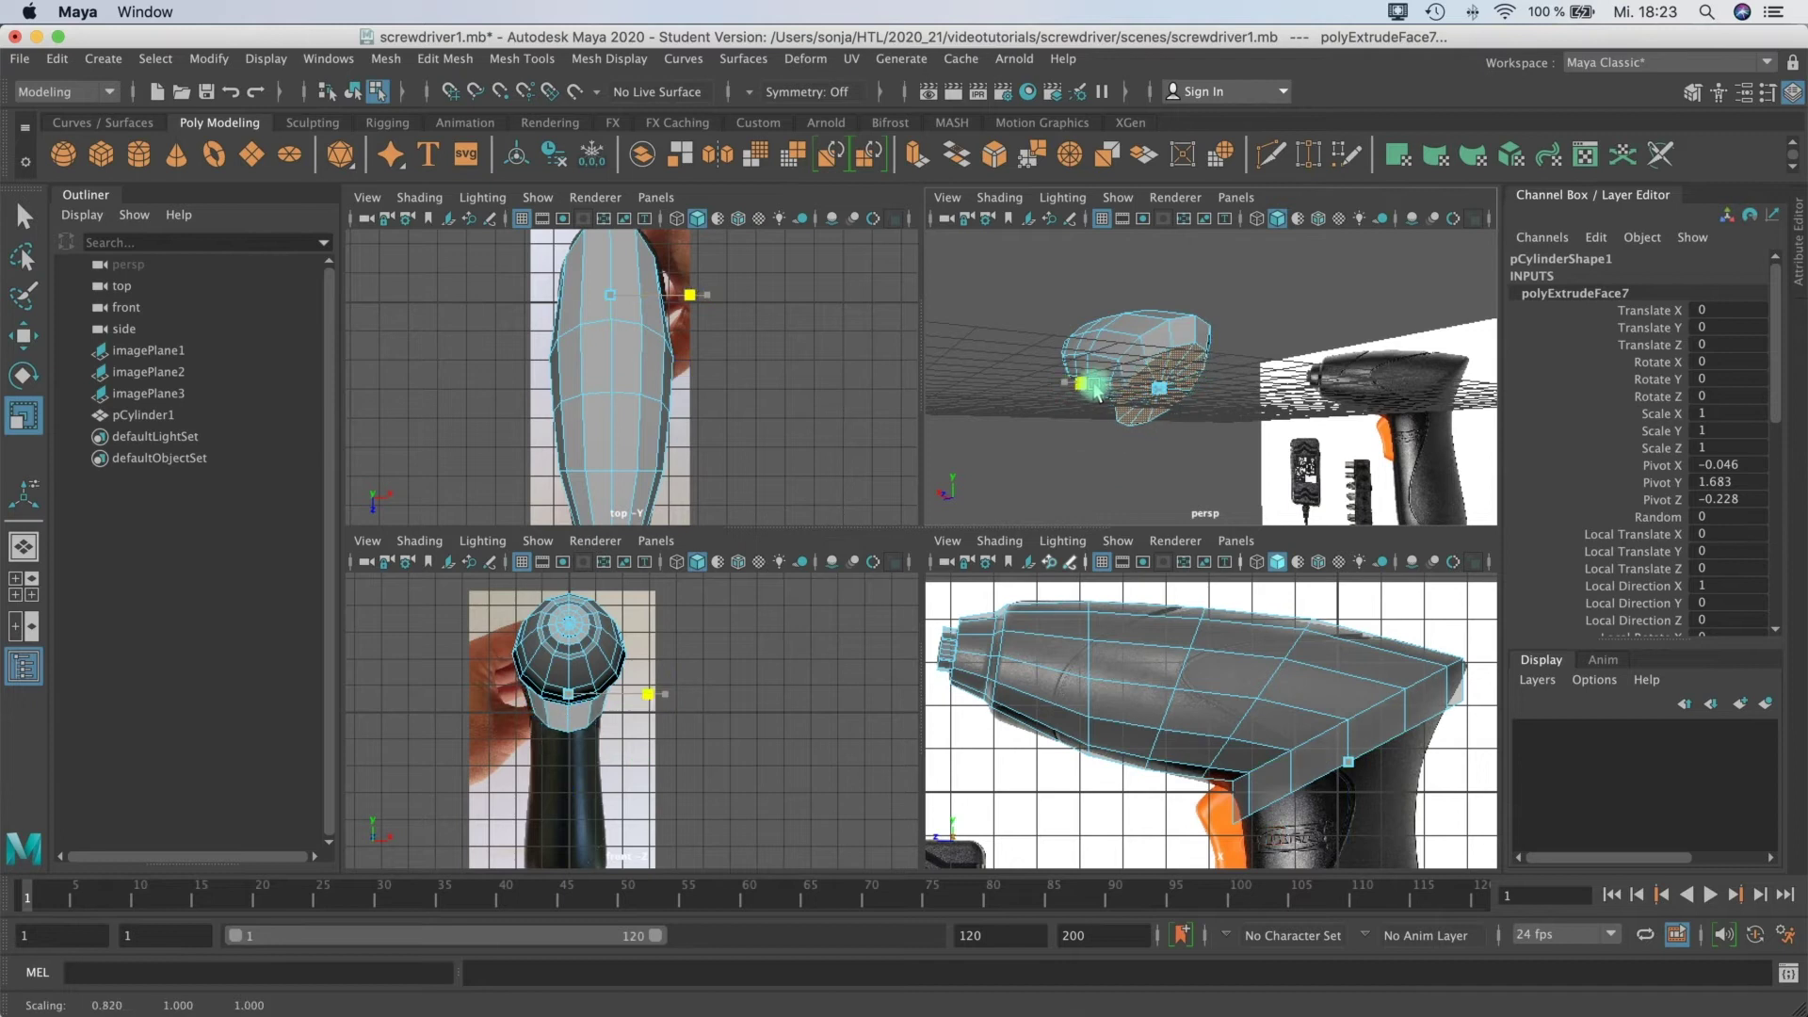
alt+drag(1241, 432, 1271, 423)
Step: Raise the extruded handle faces closer to the body, checking against the side reference image
alt+middle_drag(1370, 703, 1247, 670)
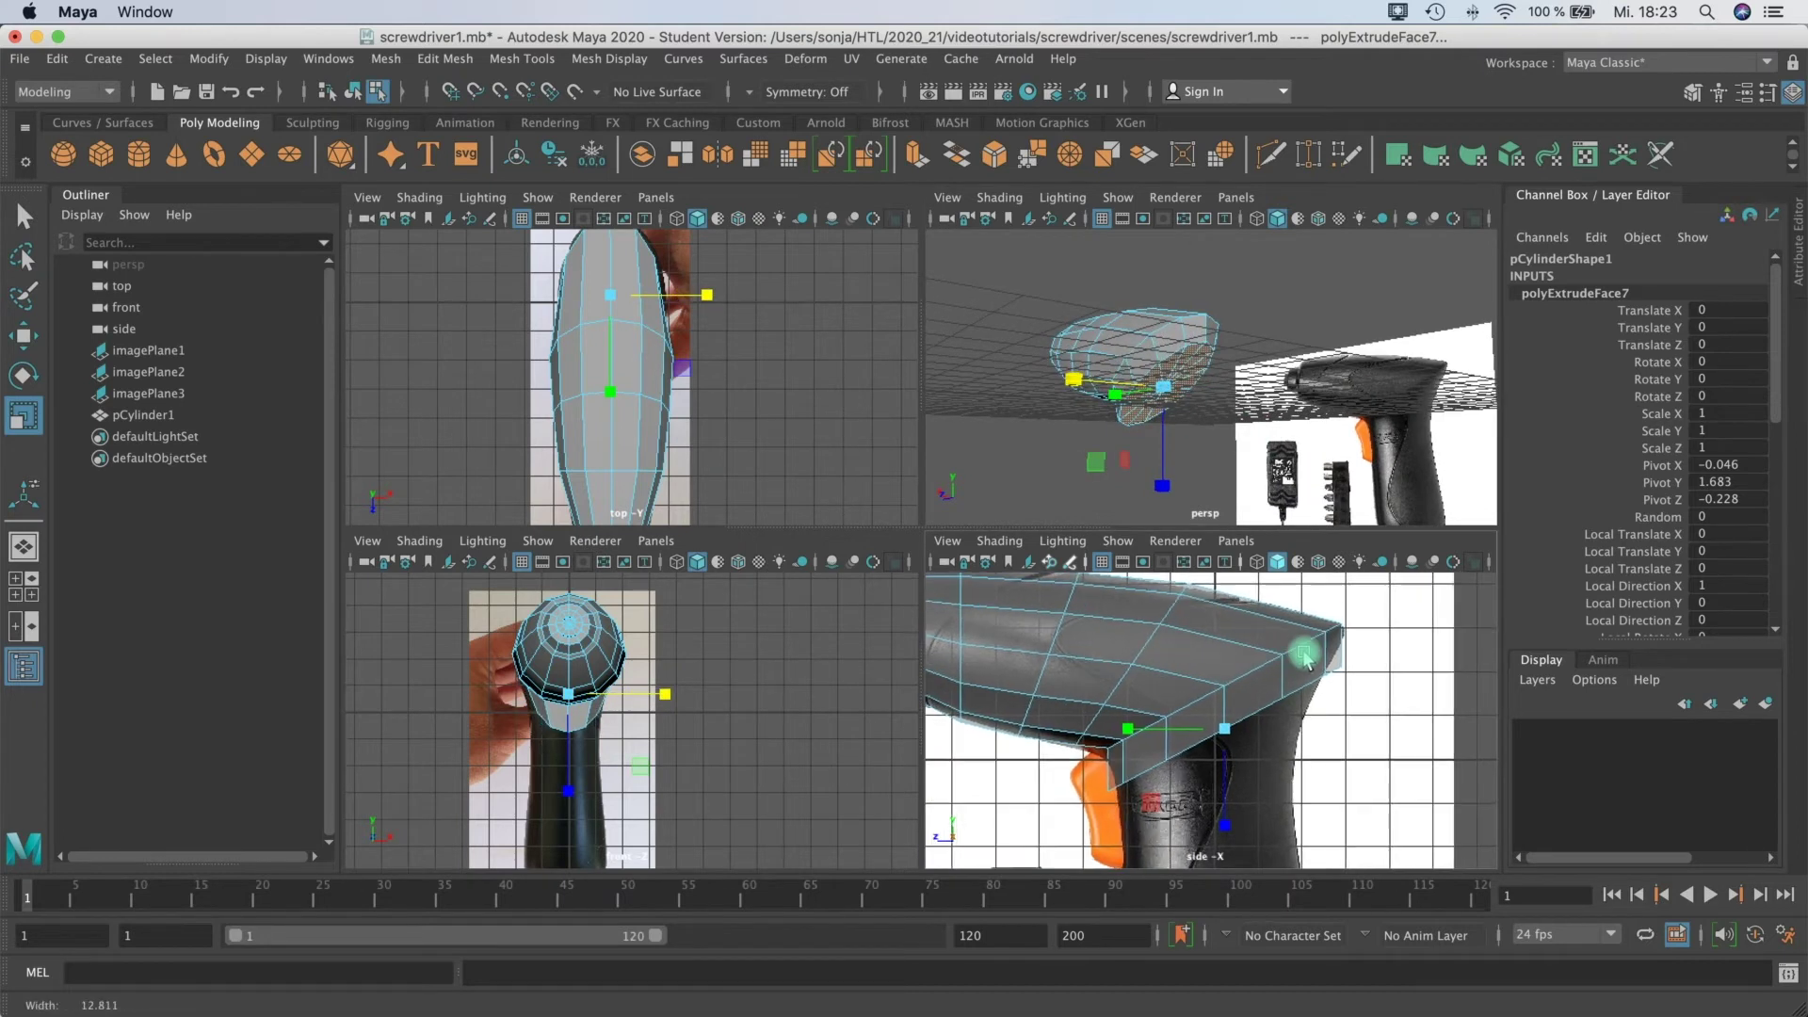
click(1161, 685)
key(w)
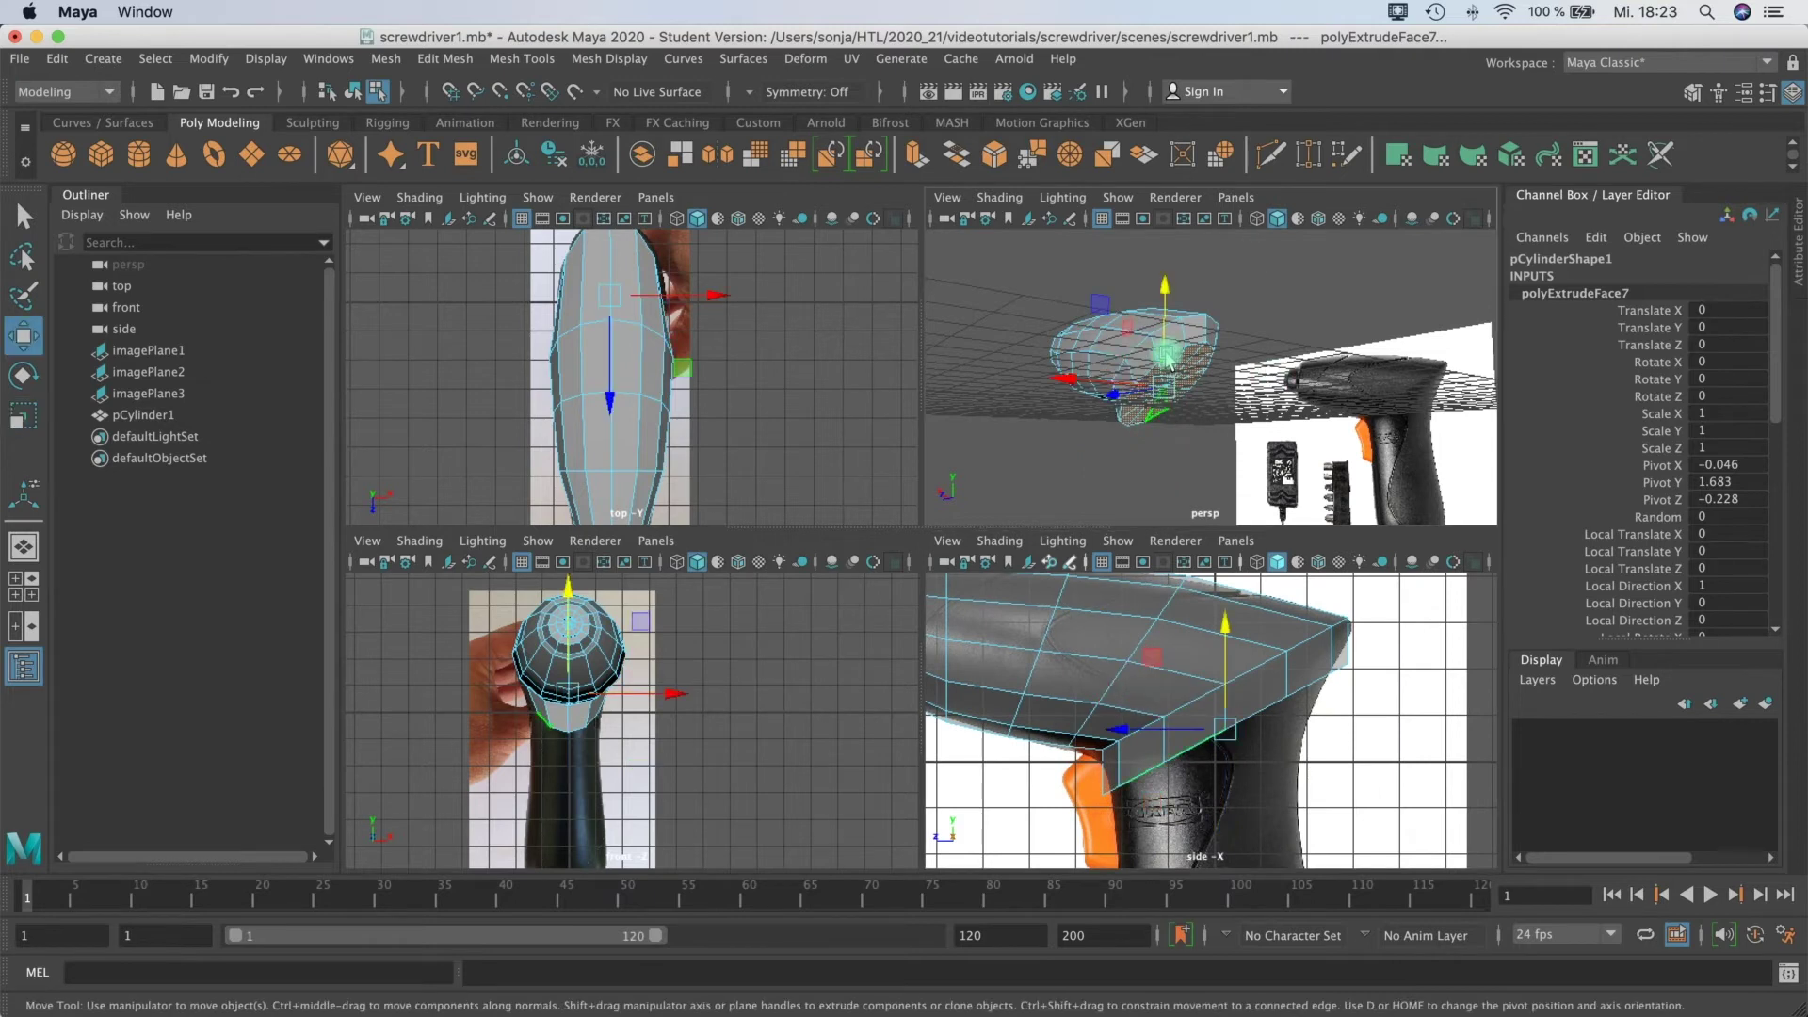
drag(1169, 283, 1170, 297)
alt+middle_drag(1126, 765, 1098, 695)
alt+right_drag(1098, 695, 1105, 695)
alt+middle_drag(1109, 703, 1111, 727)
Step: Adjust the scale of the extruded handle faces slightly and nudge them to the handle outline in the side view
key(e)
key(r)
drag(1165, 401, 1166, 387)
key(w)
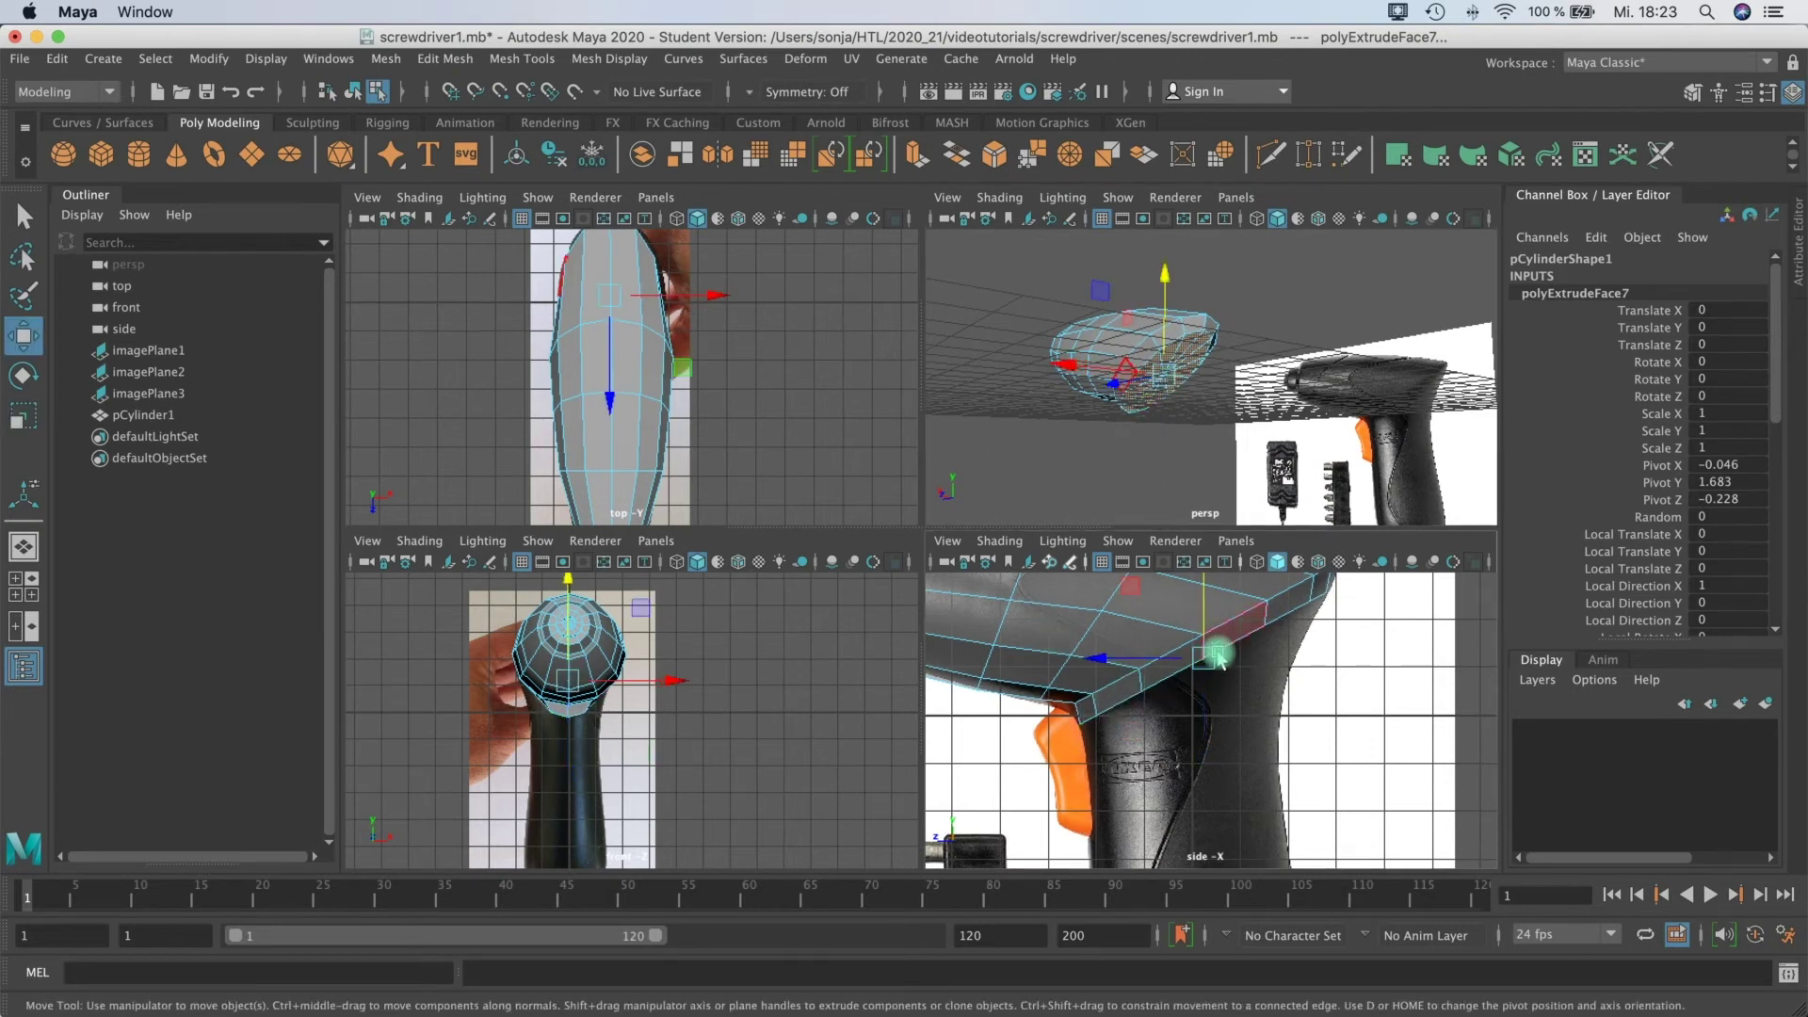
drag(1206, 665, 1209, 629)
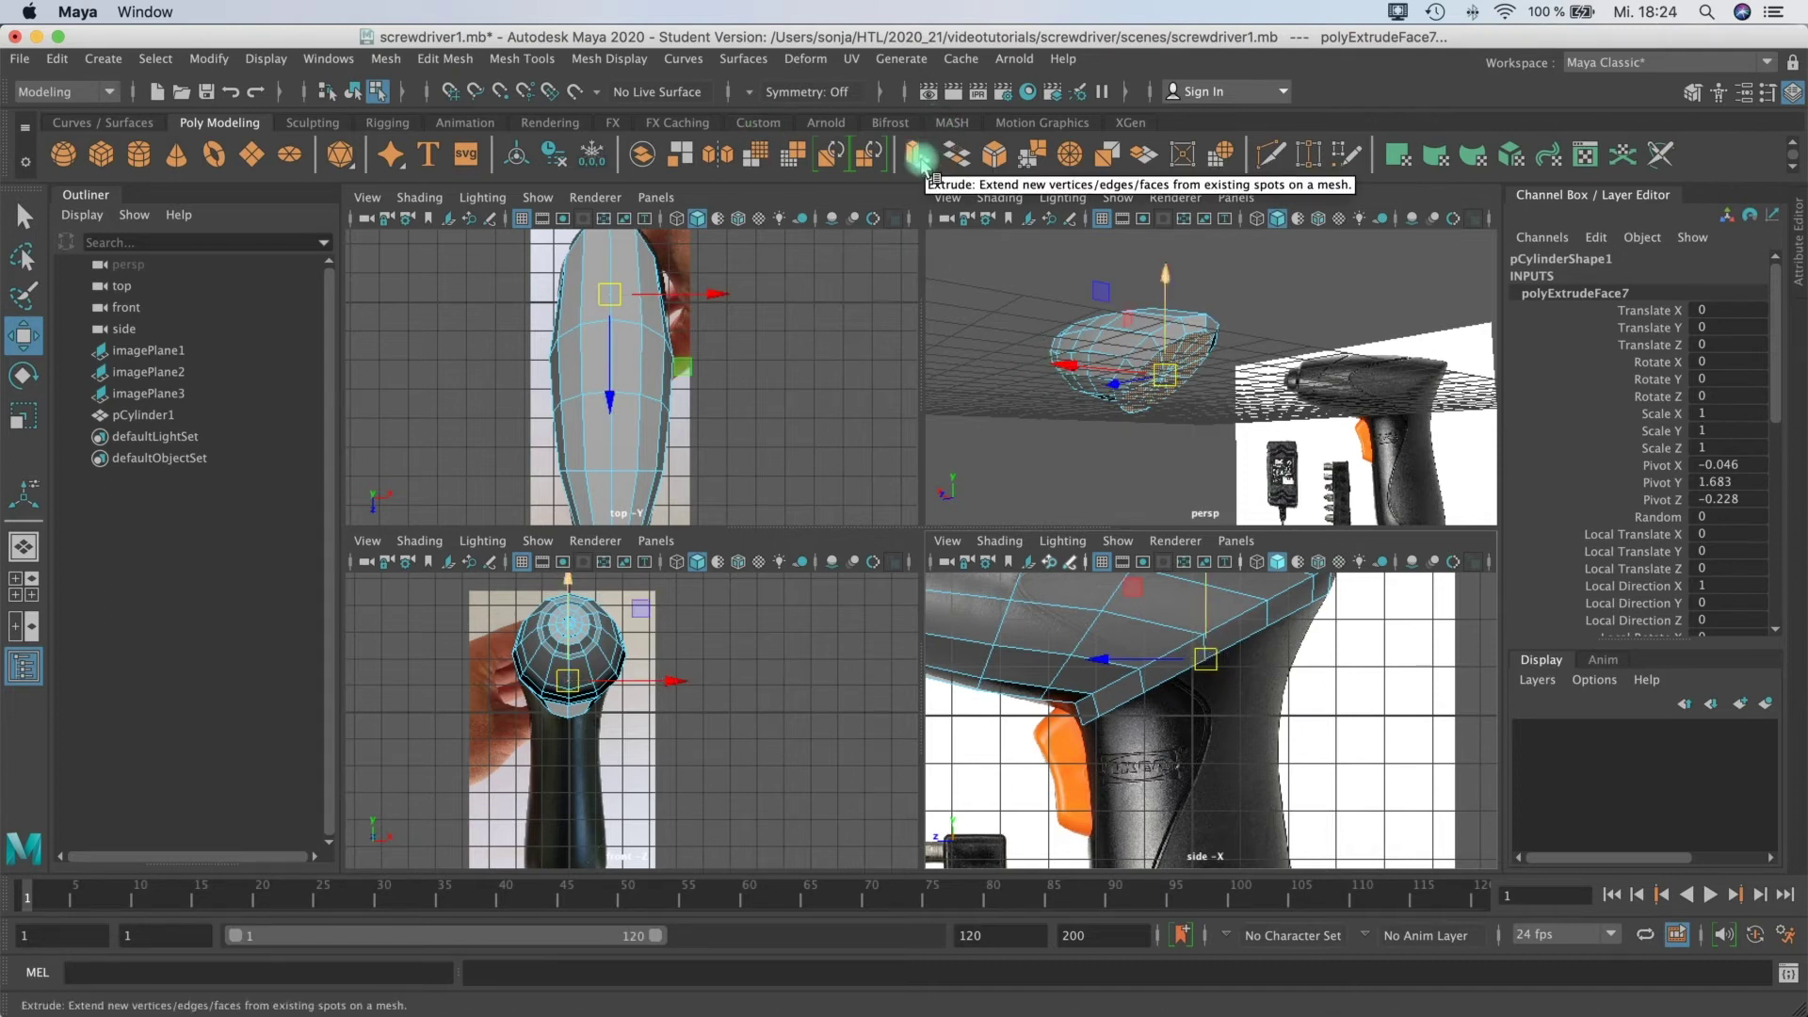
Step: Rotate the extruded handle faces slightly and fine-tune their uniform scale to fit the handle's top
key(e)
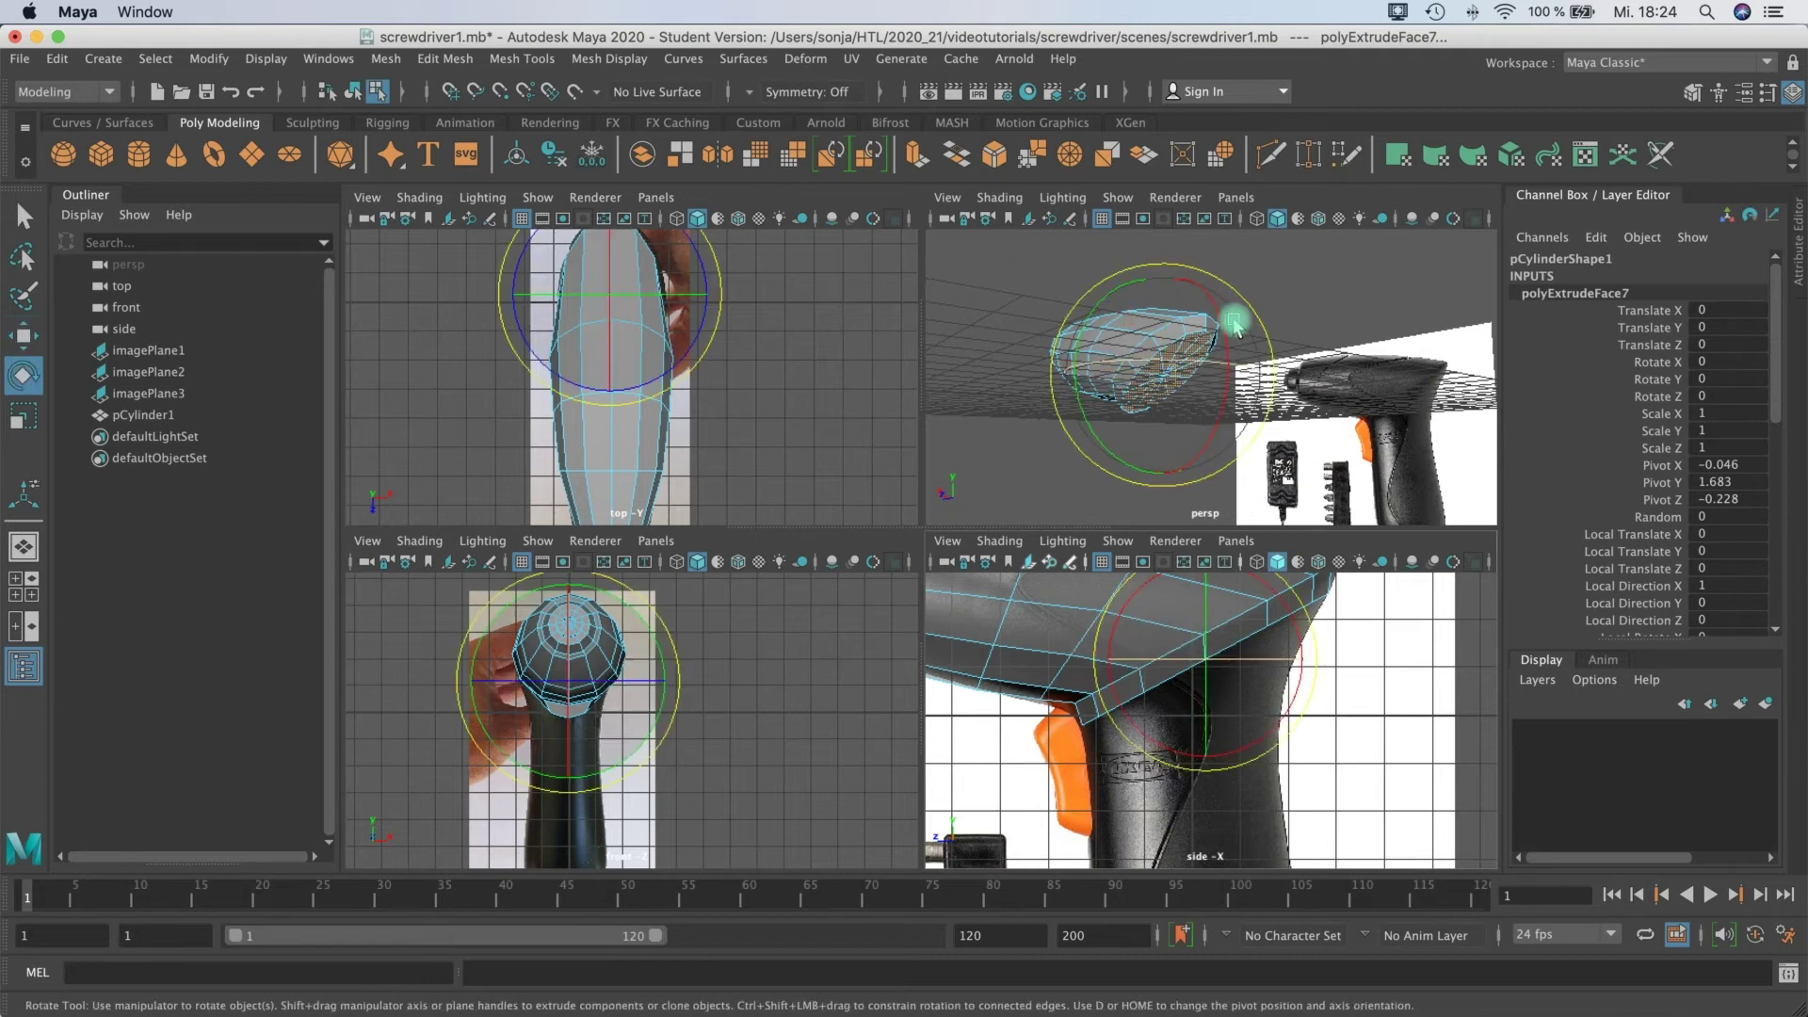
drag(1202, 314, 1194, 318)
key(w)
key(e)
key(r)
key(e)
key(r)
drag(1170, 380, 1165, 378)
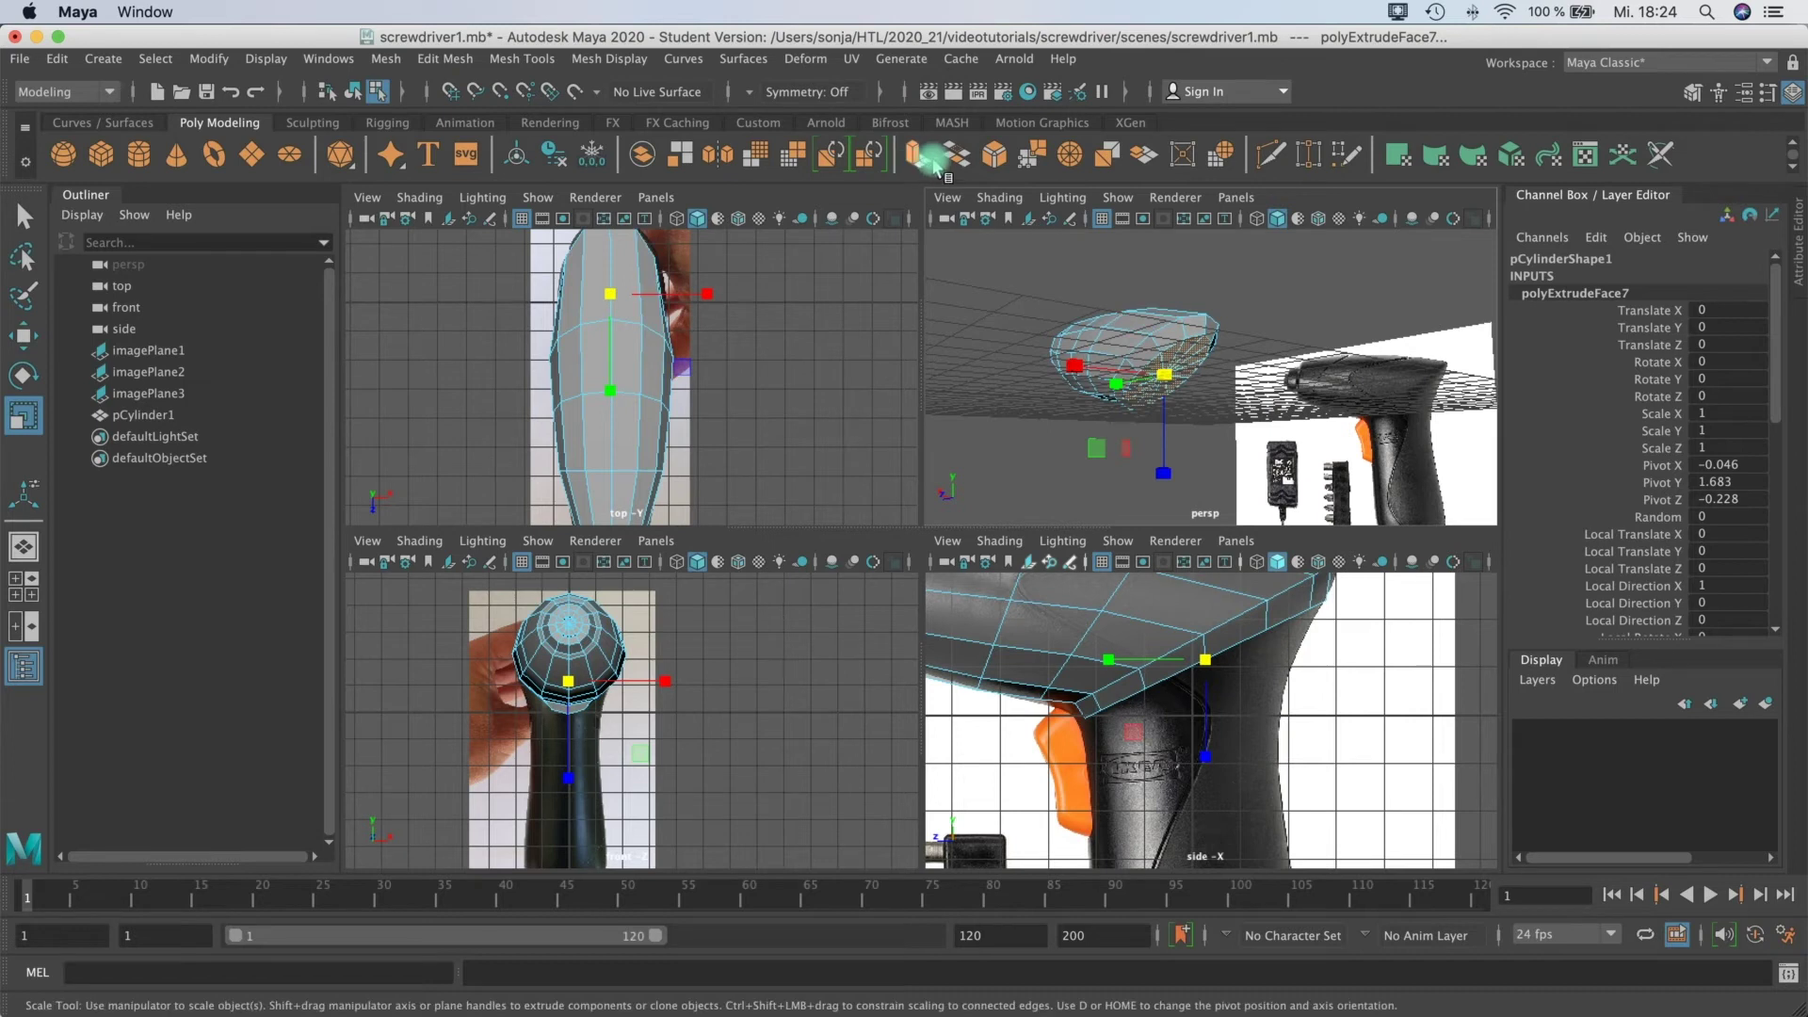
Step: Extrude the handle's end faces downward and reduce their slant by scaling them vertically in the side view
click(916, 153)
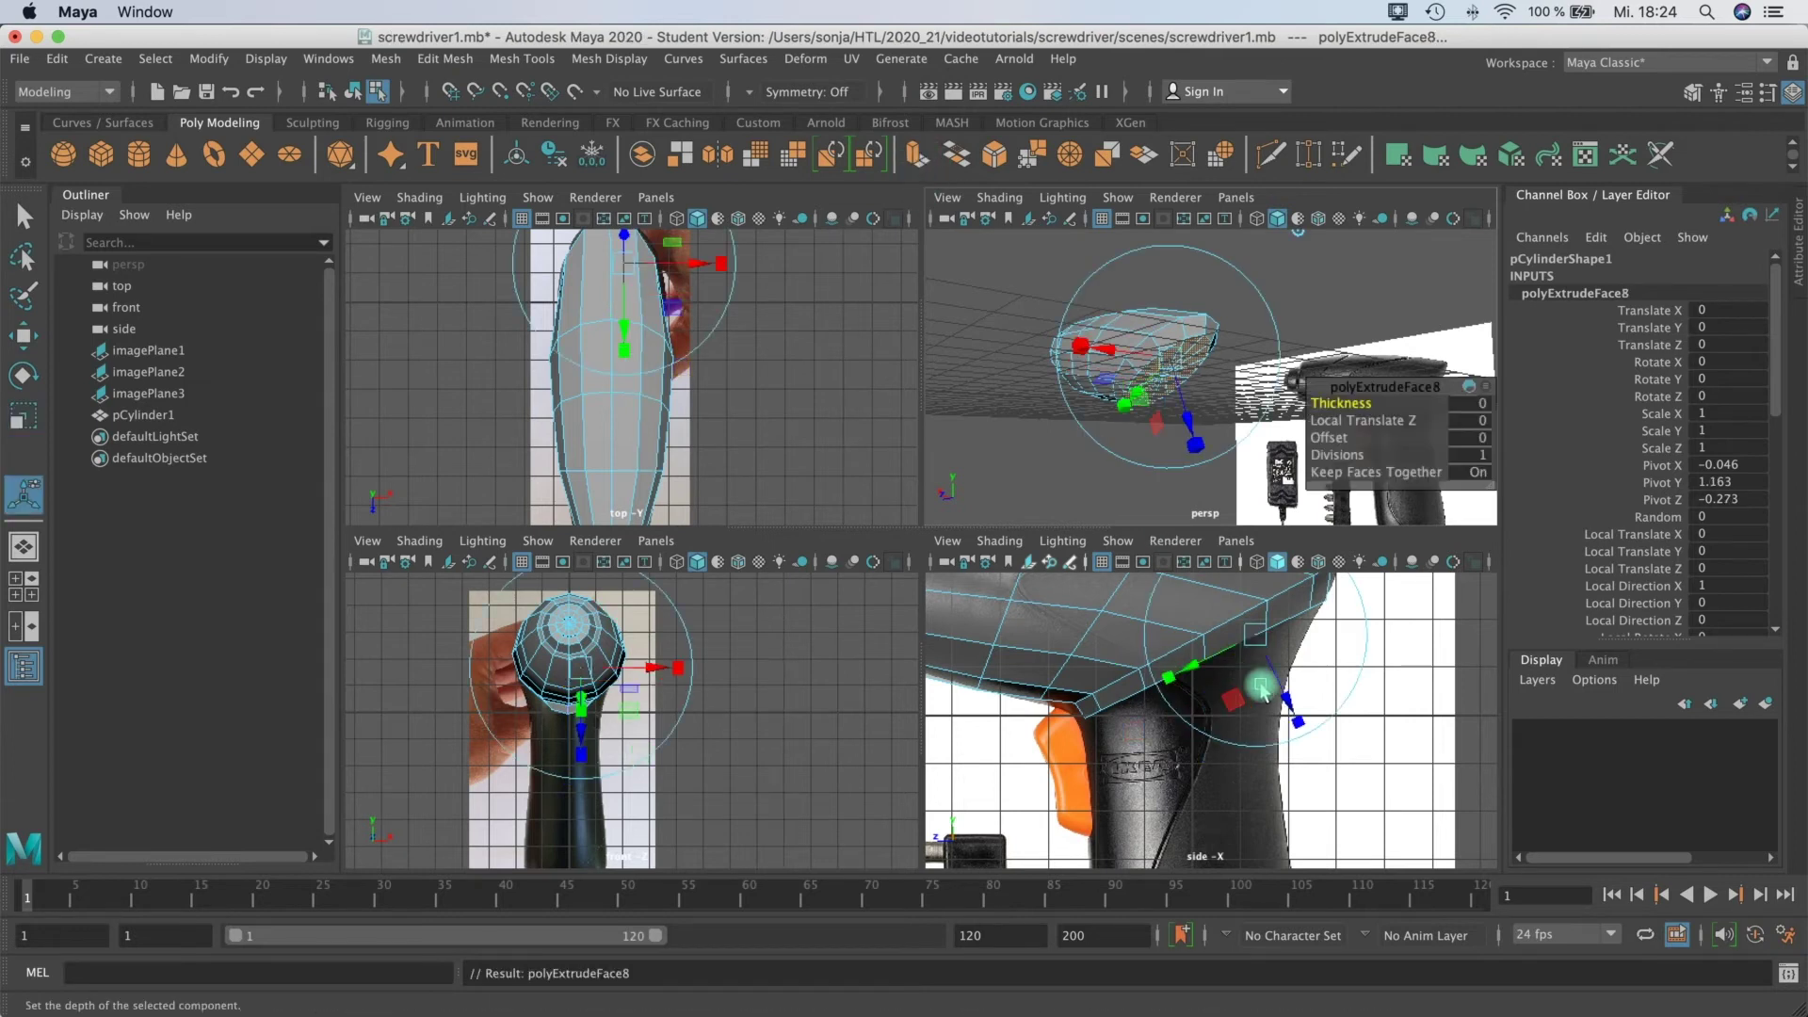
key(w)
drag(1208, 627, 1214, 677)
key(e)
key(r)
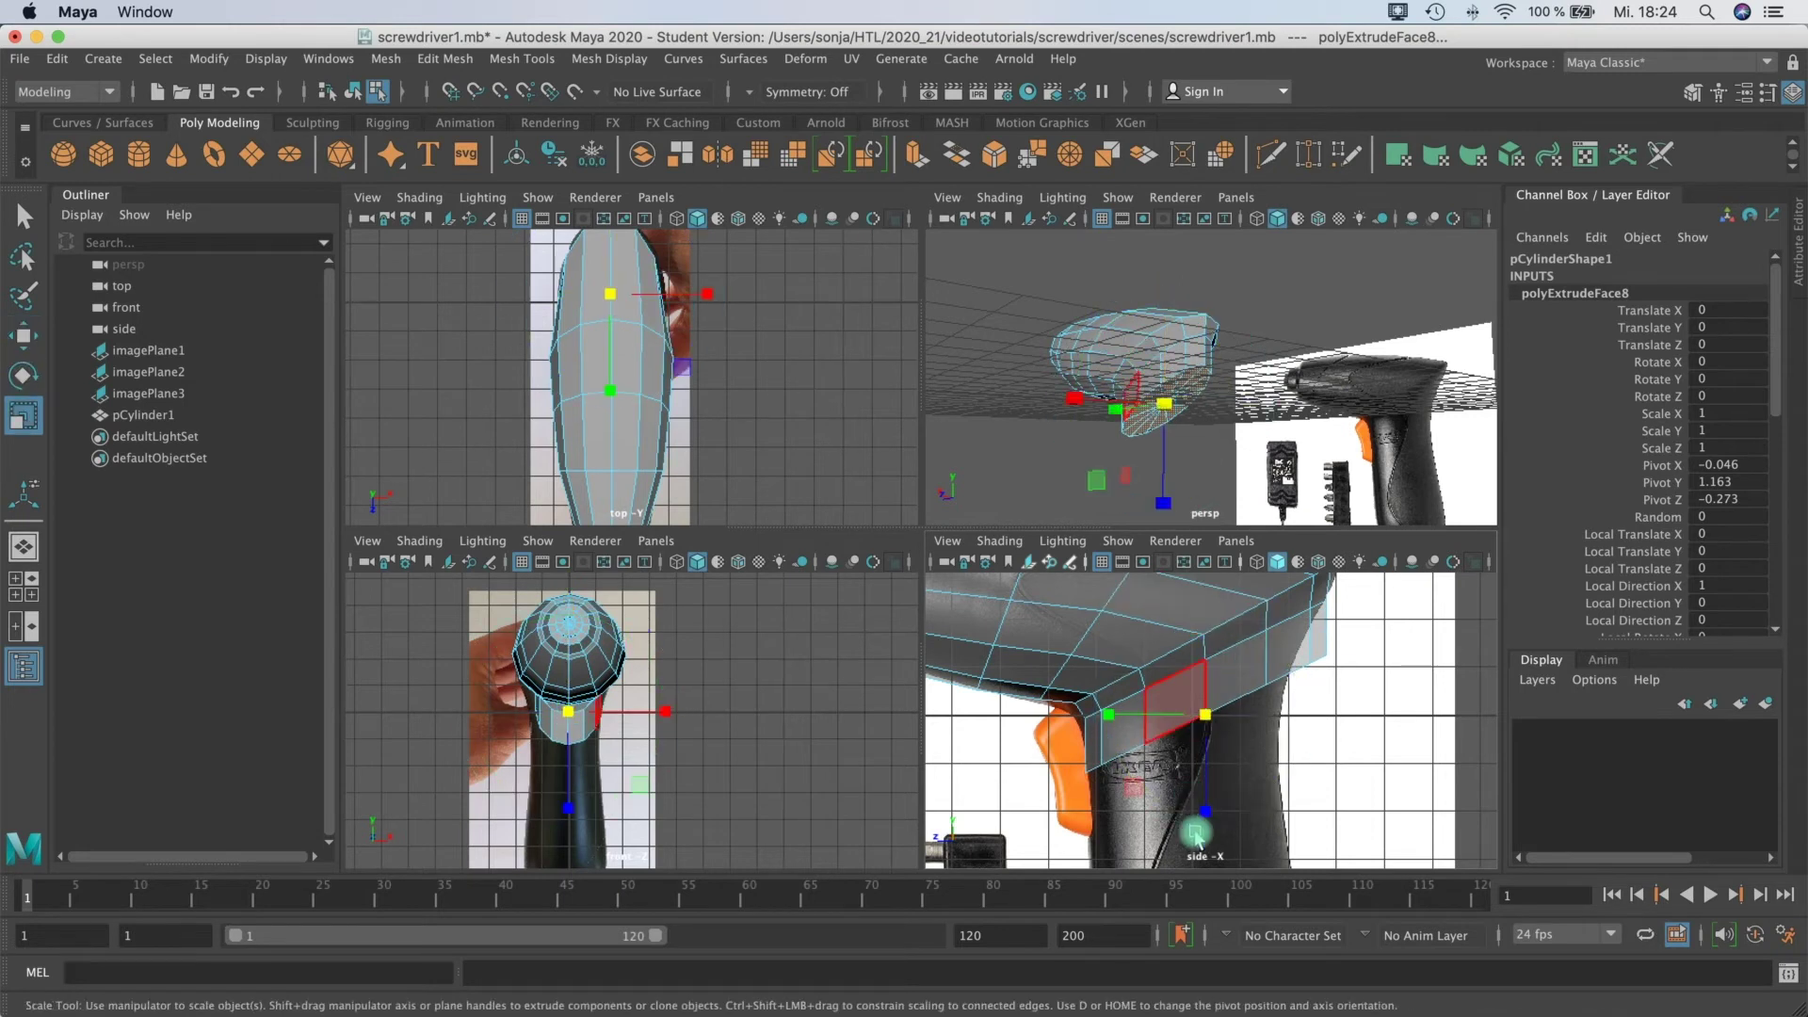
drag(1207, 820, 1207, 778)
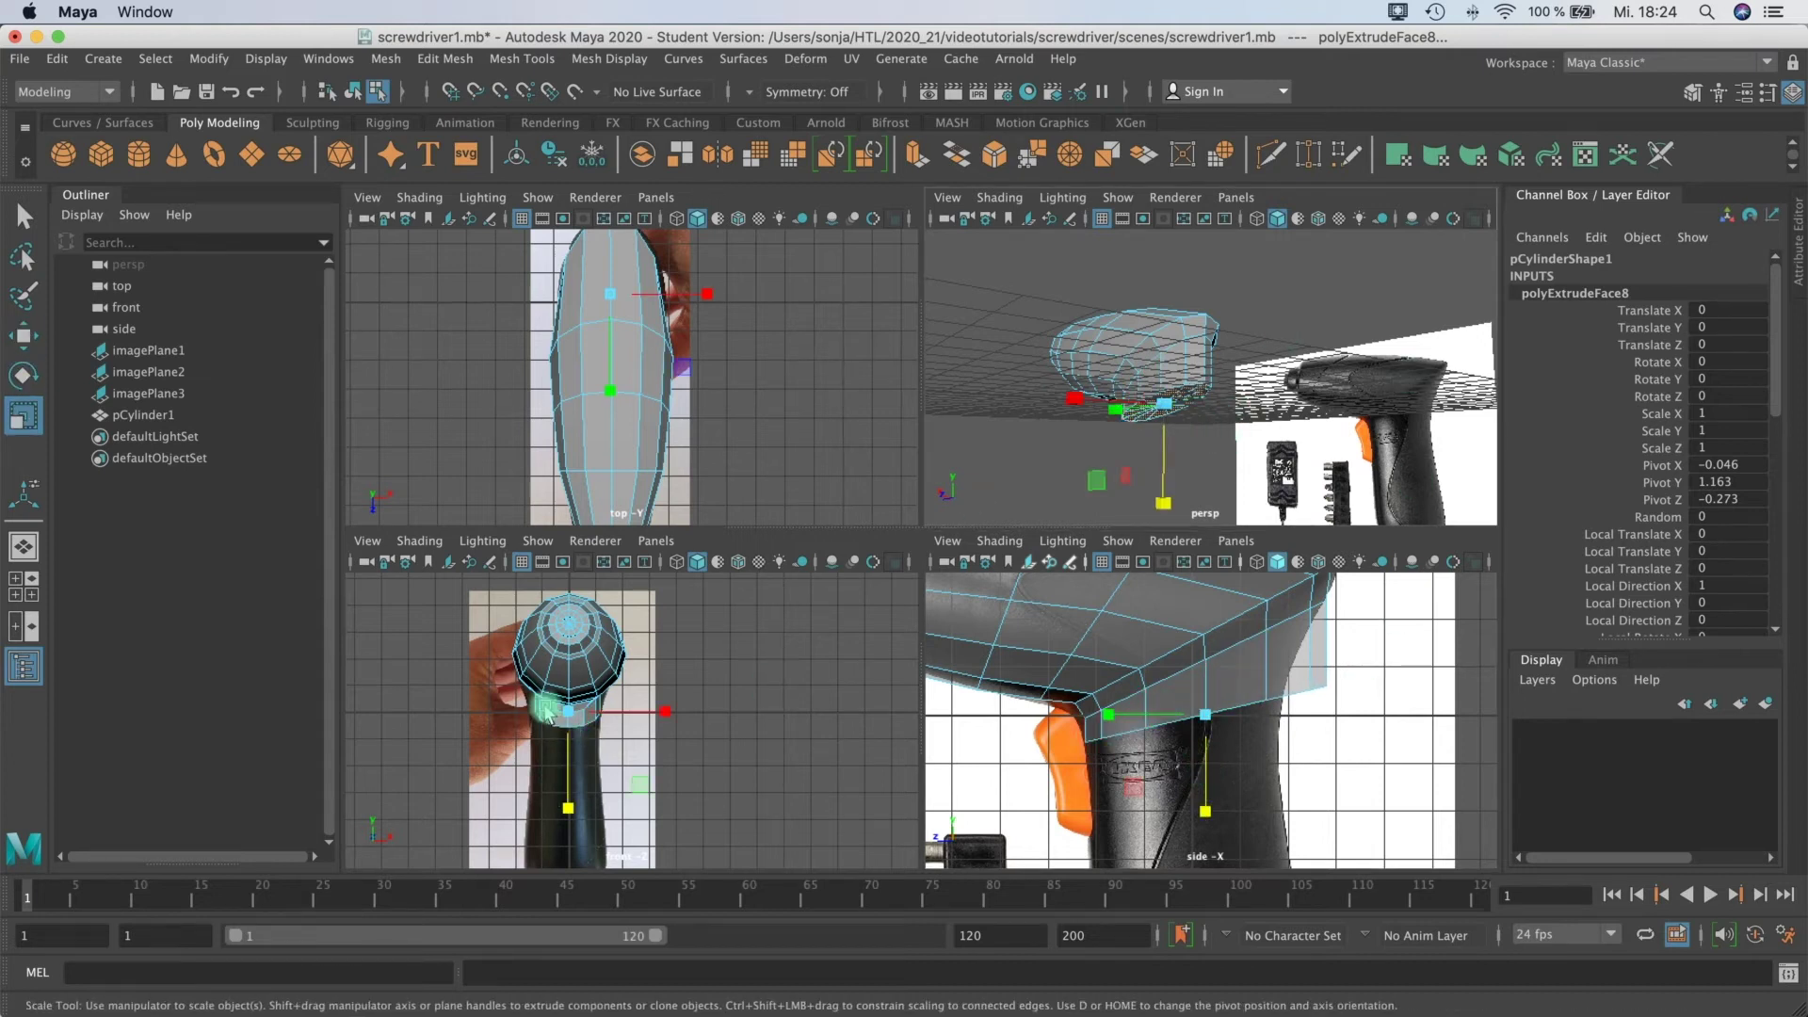
Step: Widen the newly extruded handle faces to about 1.13 along X to match the front reference
alt+drag(617, 303, 629, 335)
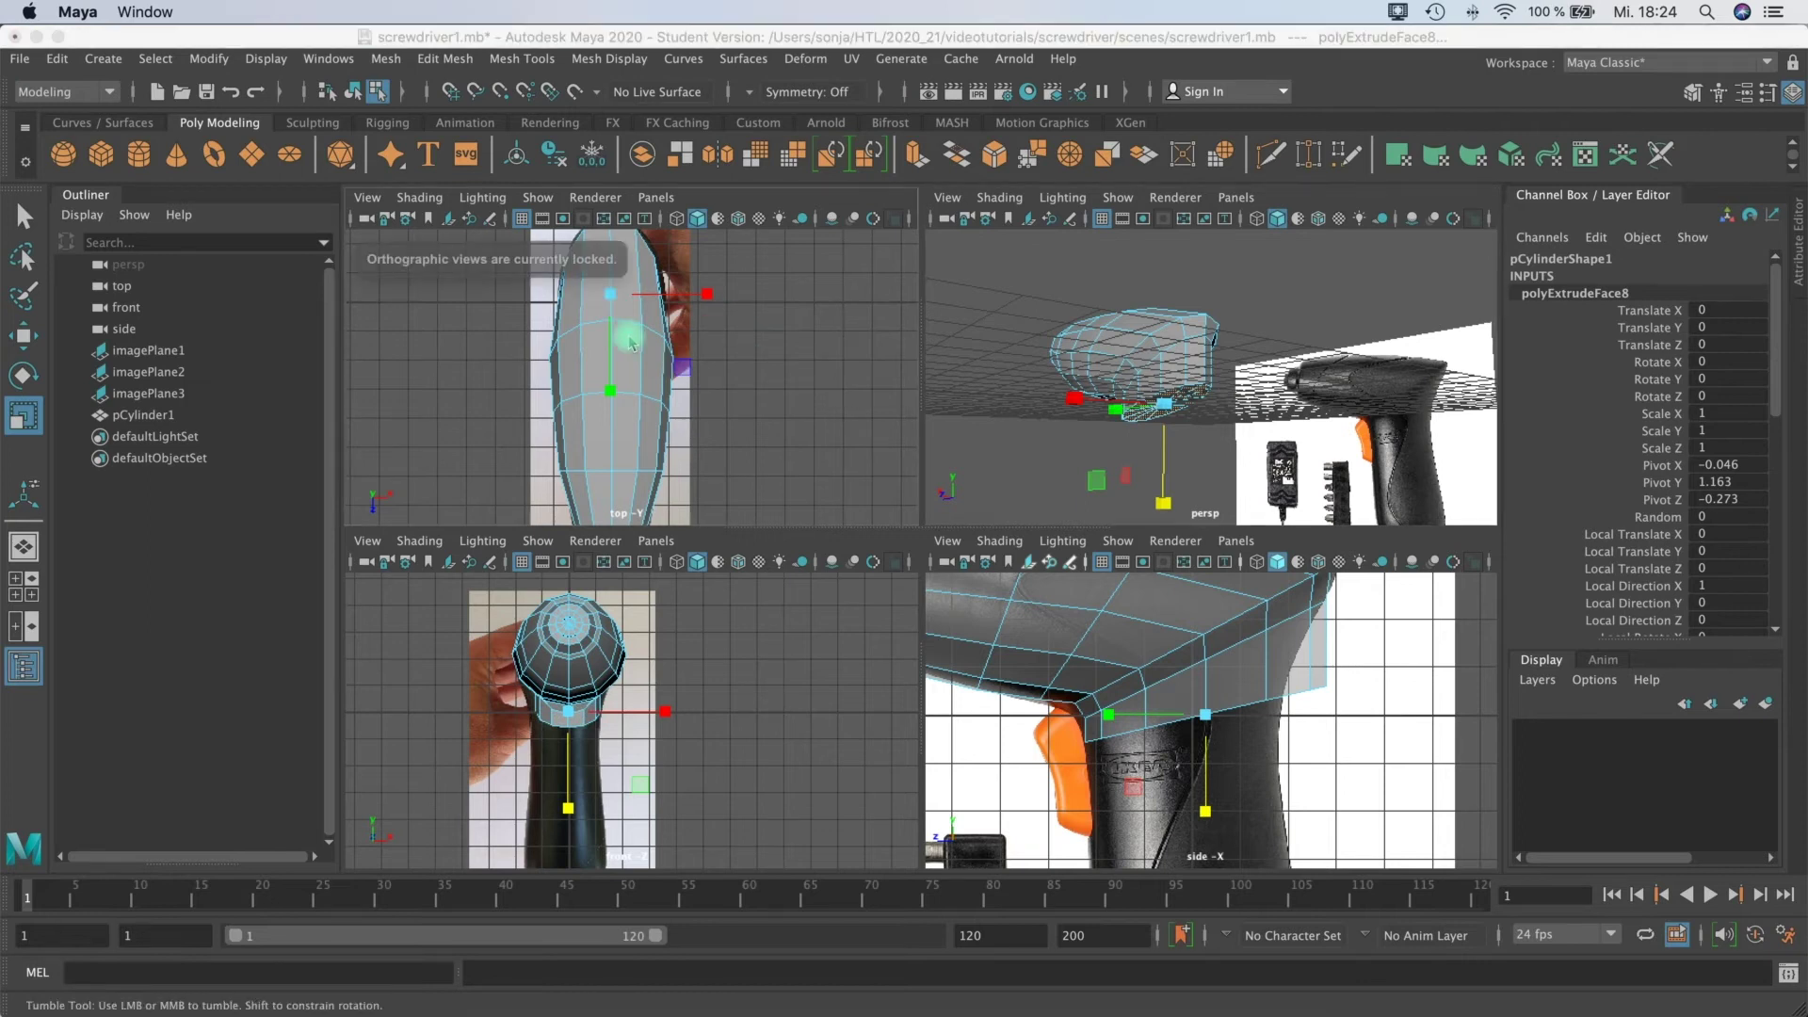
scroll(666, 420, down, 3)
alt+middle_drag(671, 424, 657, 296)
scroll(602, 706, up, 4)
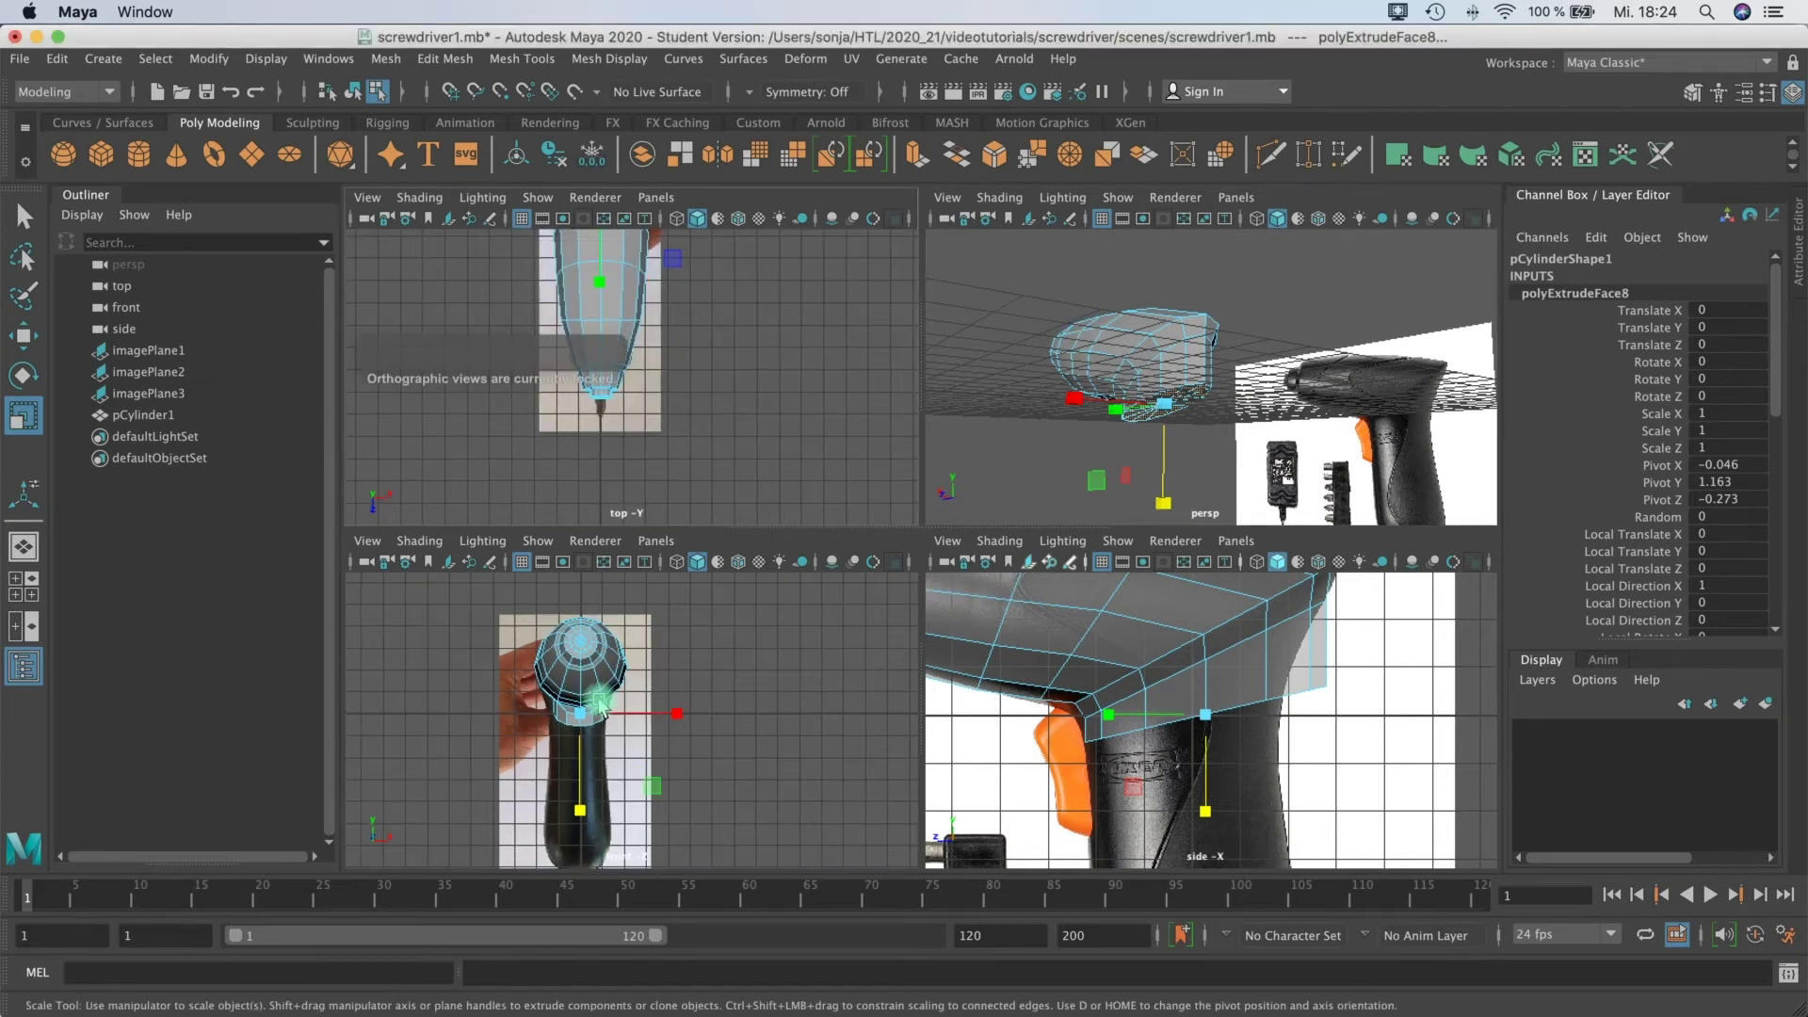
scroll(528, 730, up, 4)
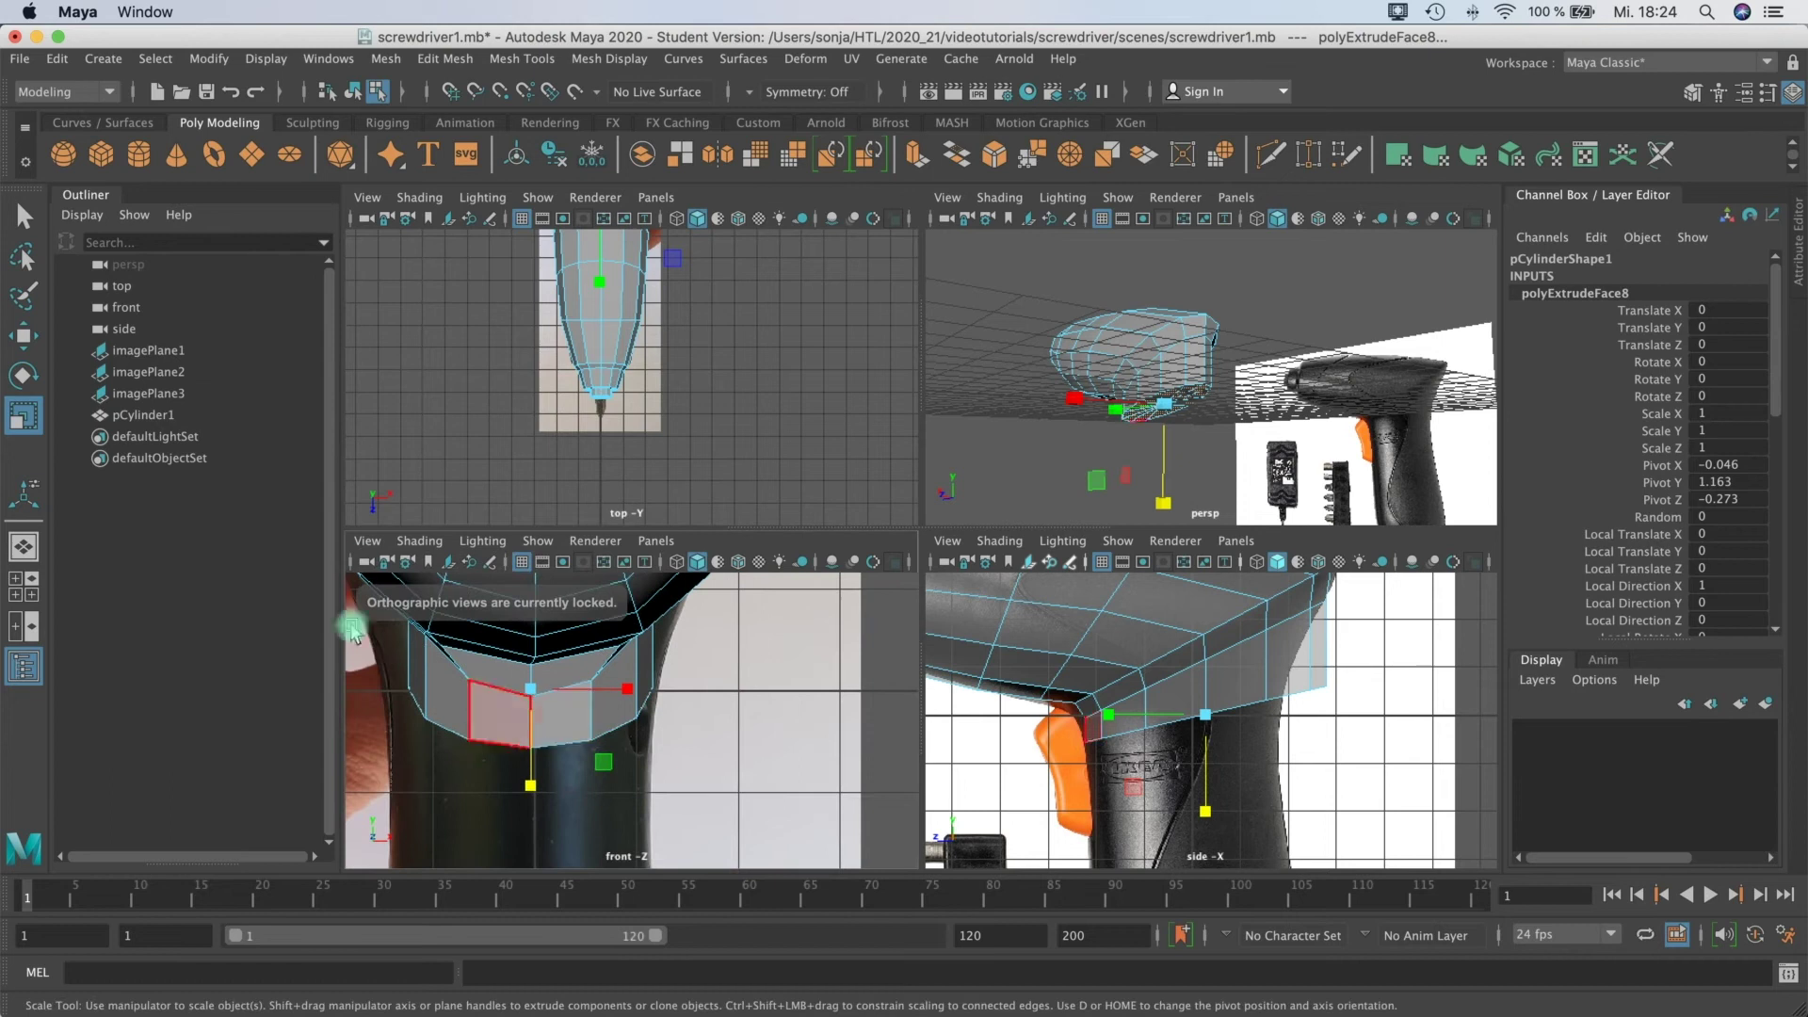
alt+middle_drag(539, 761, 587, 808)
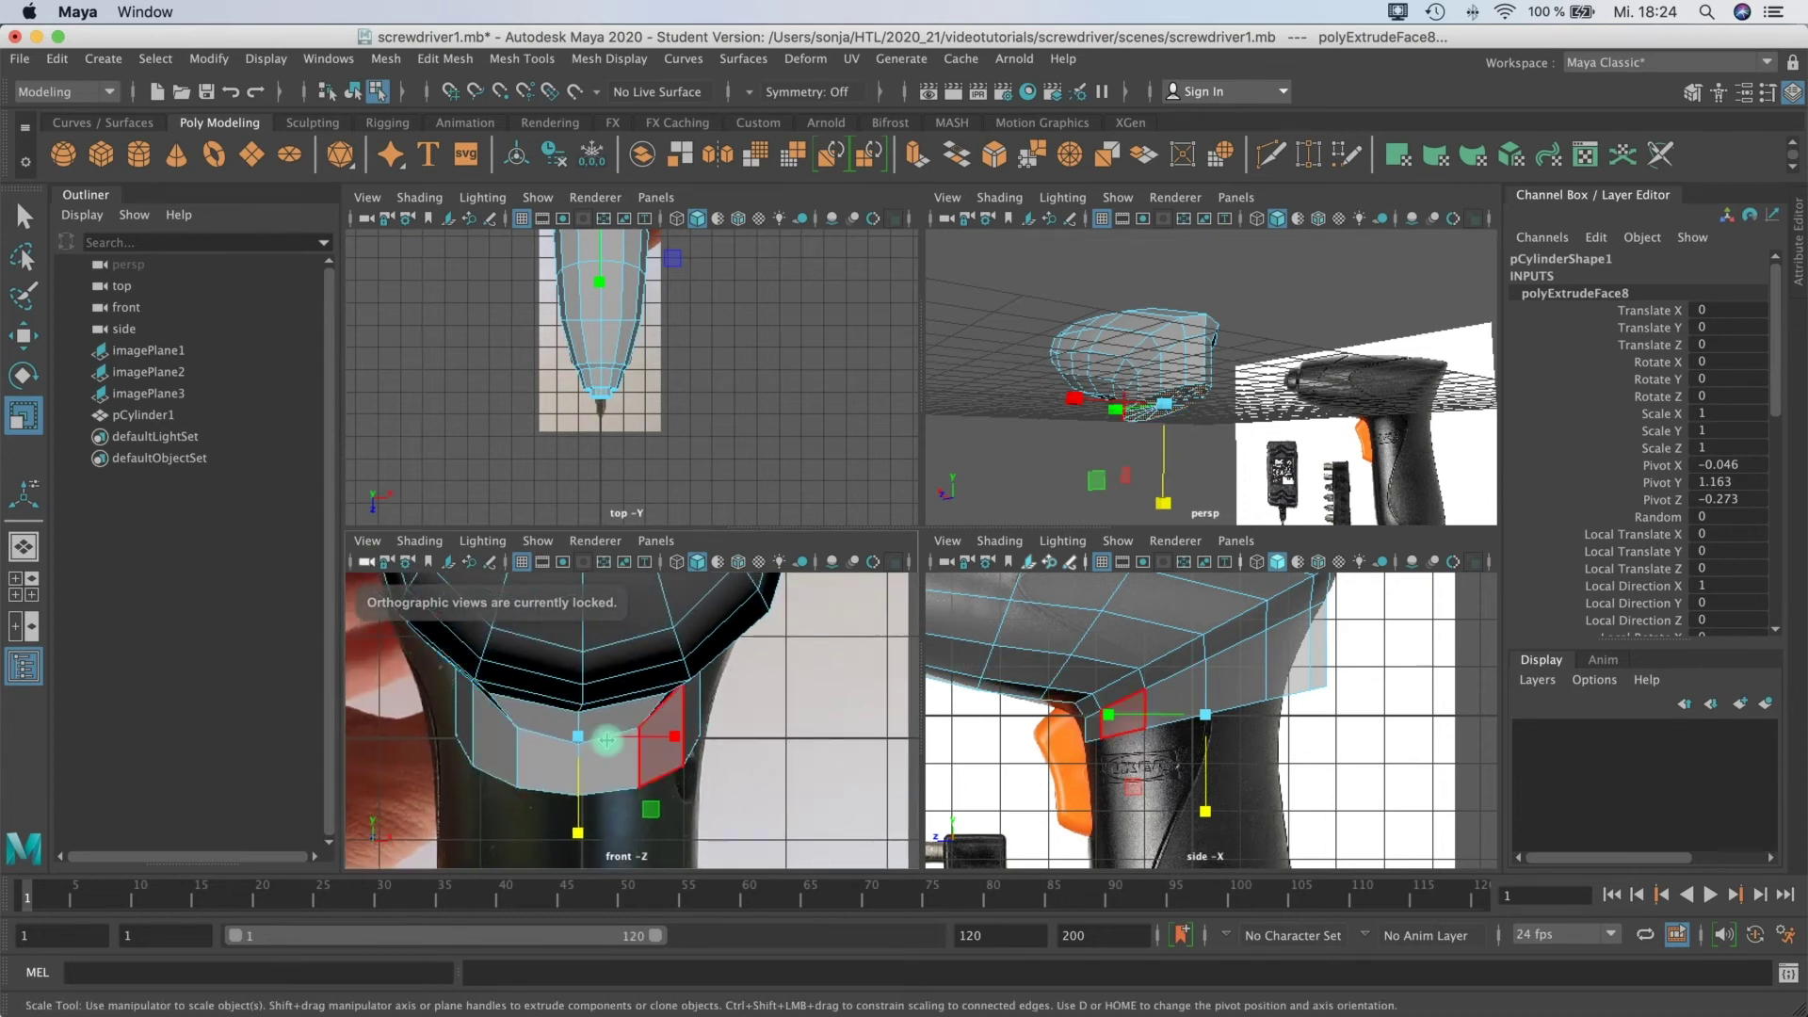
alt+drag(1220, 431, 1253, 372)
key(w)
key(r)
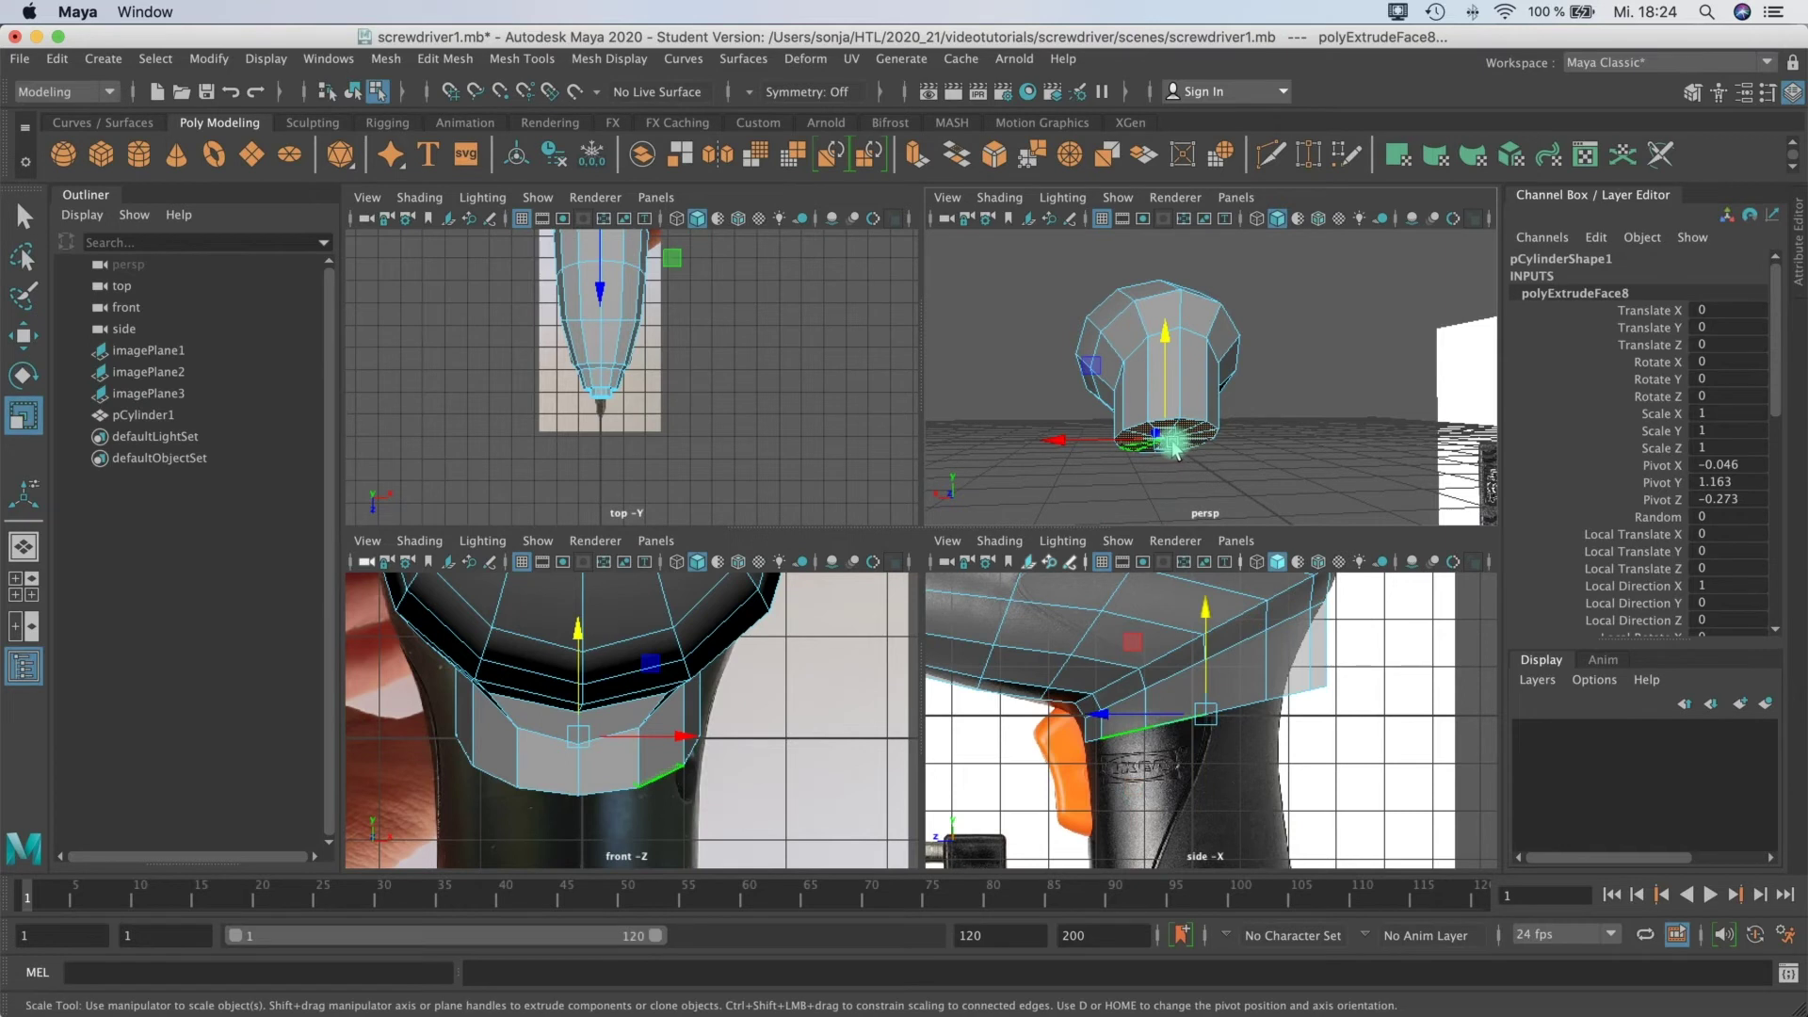
key(w)
key(e)
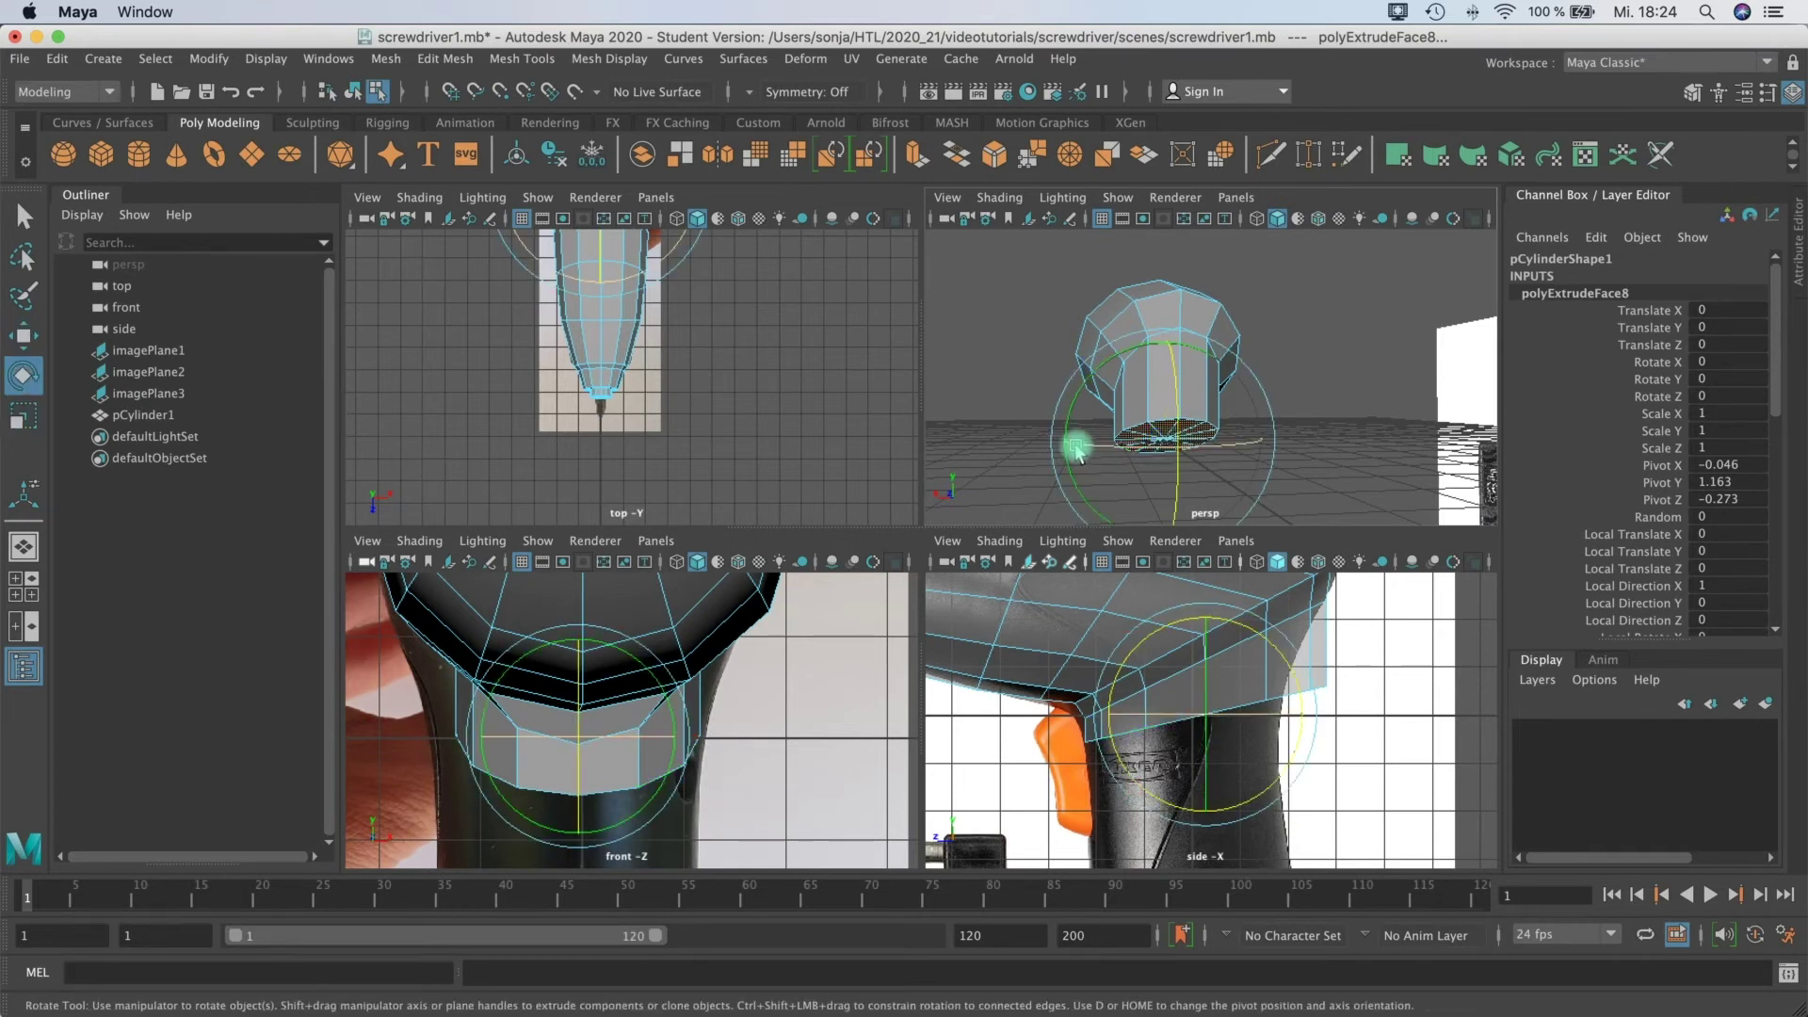
key(r)
click(1060, 441)
drag(1060, 441, 1052, 444)
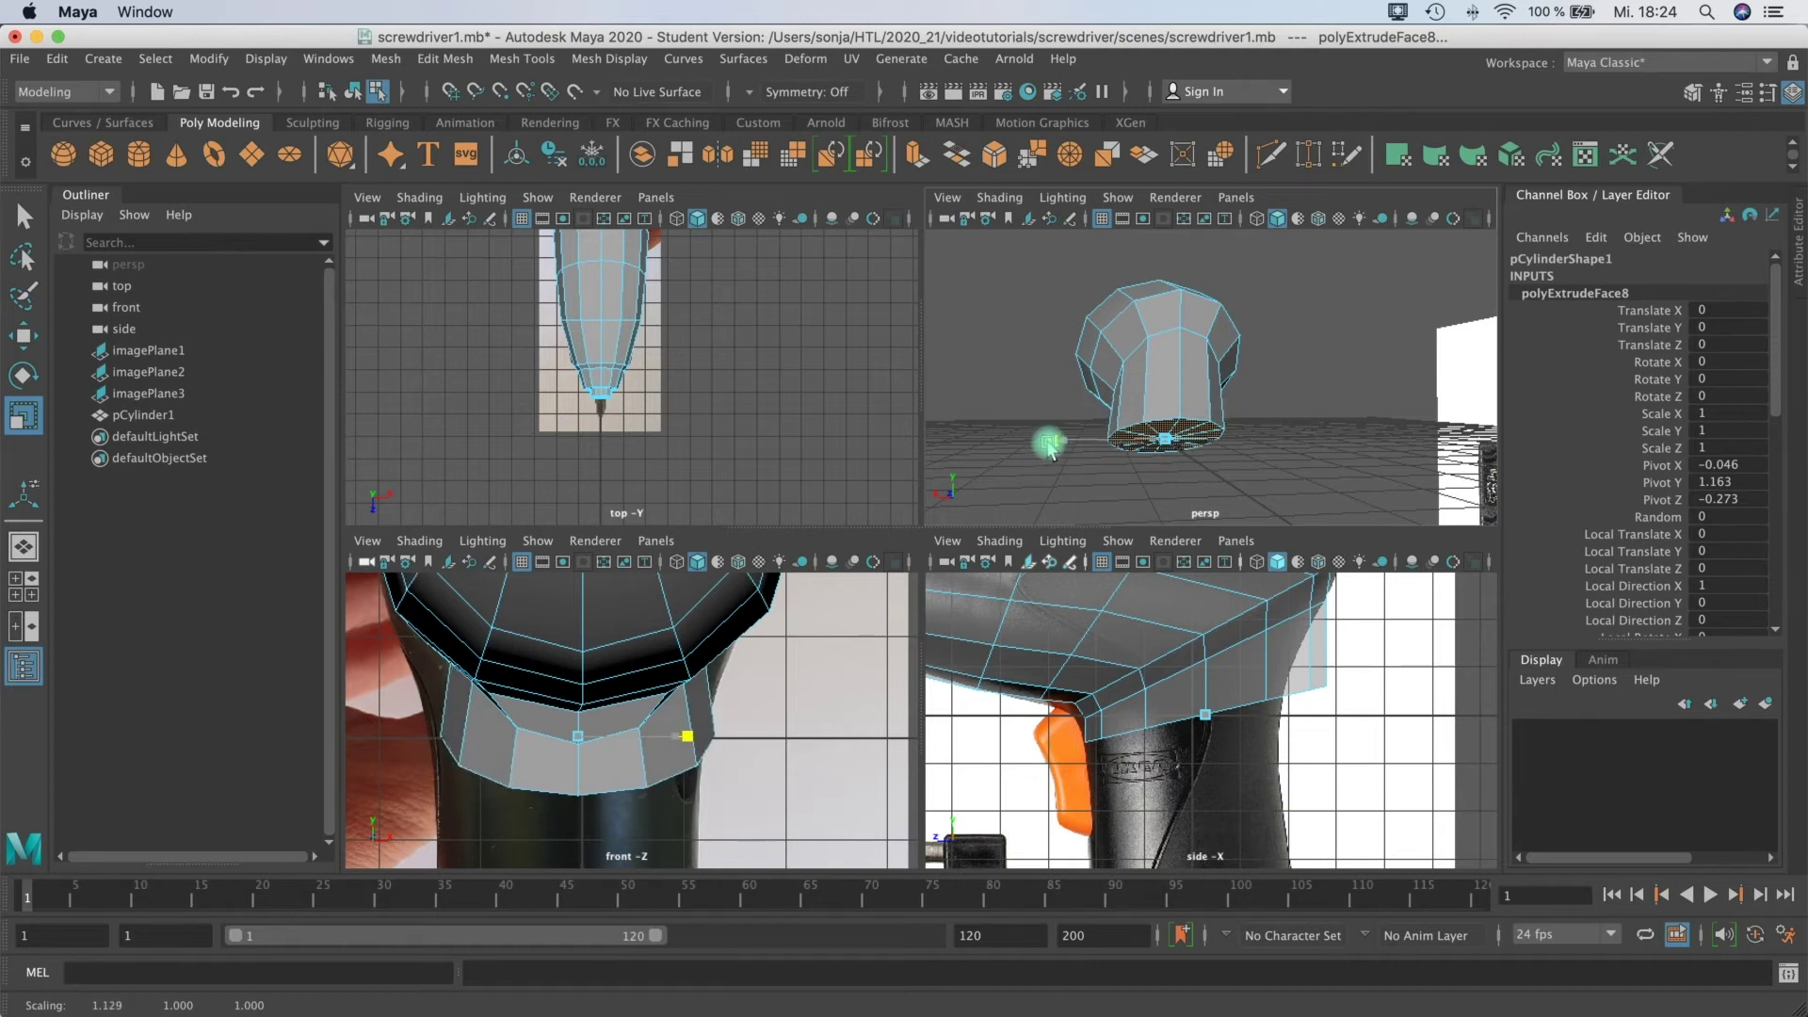
drag(1050, 444, 1051, 445)
Step: Adjust the front-to-back scale of the extruded handle faces and nudge them to the handle outline in the side view
alt+drag(1236, 433, 1319, 435)
alt+middle_drag(1206, 698, 1149, 692)
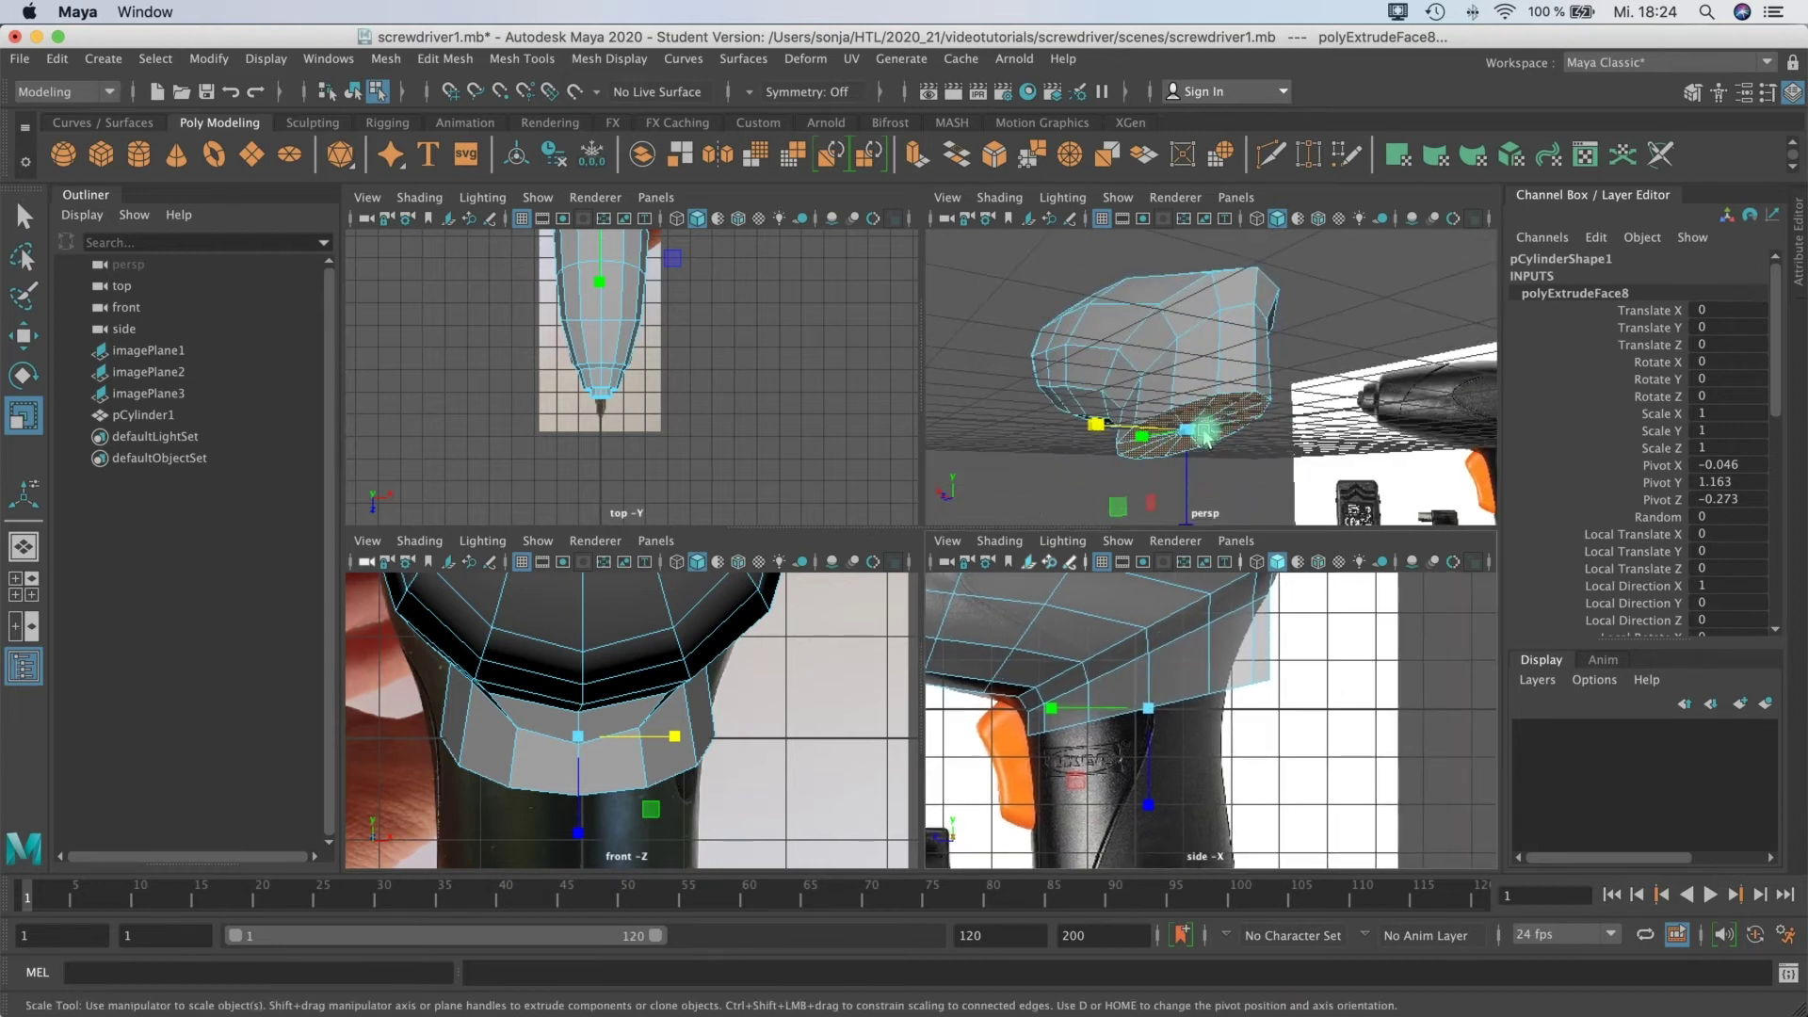
alt+drag(1238, 461, 1172, 431)
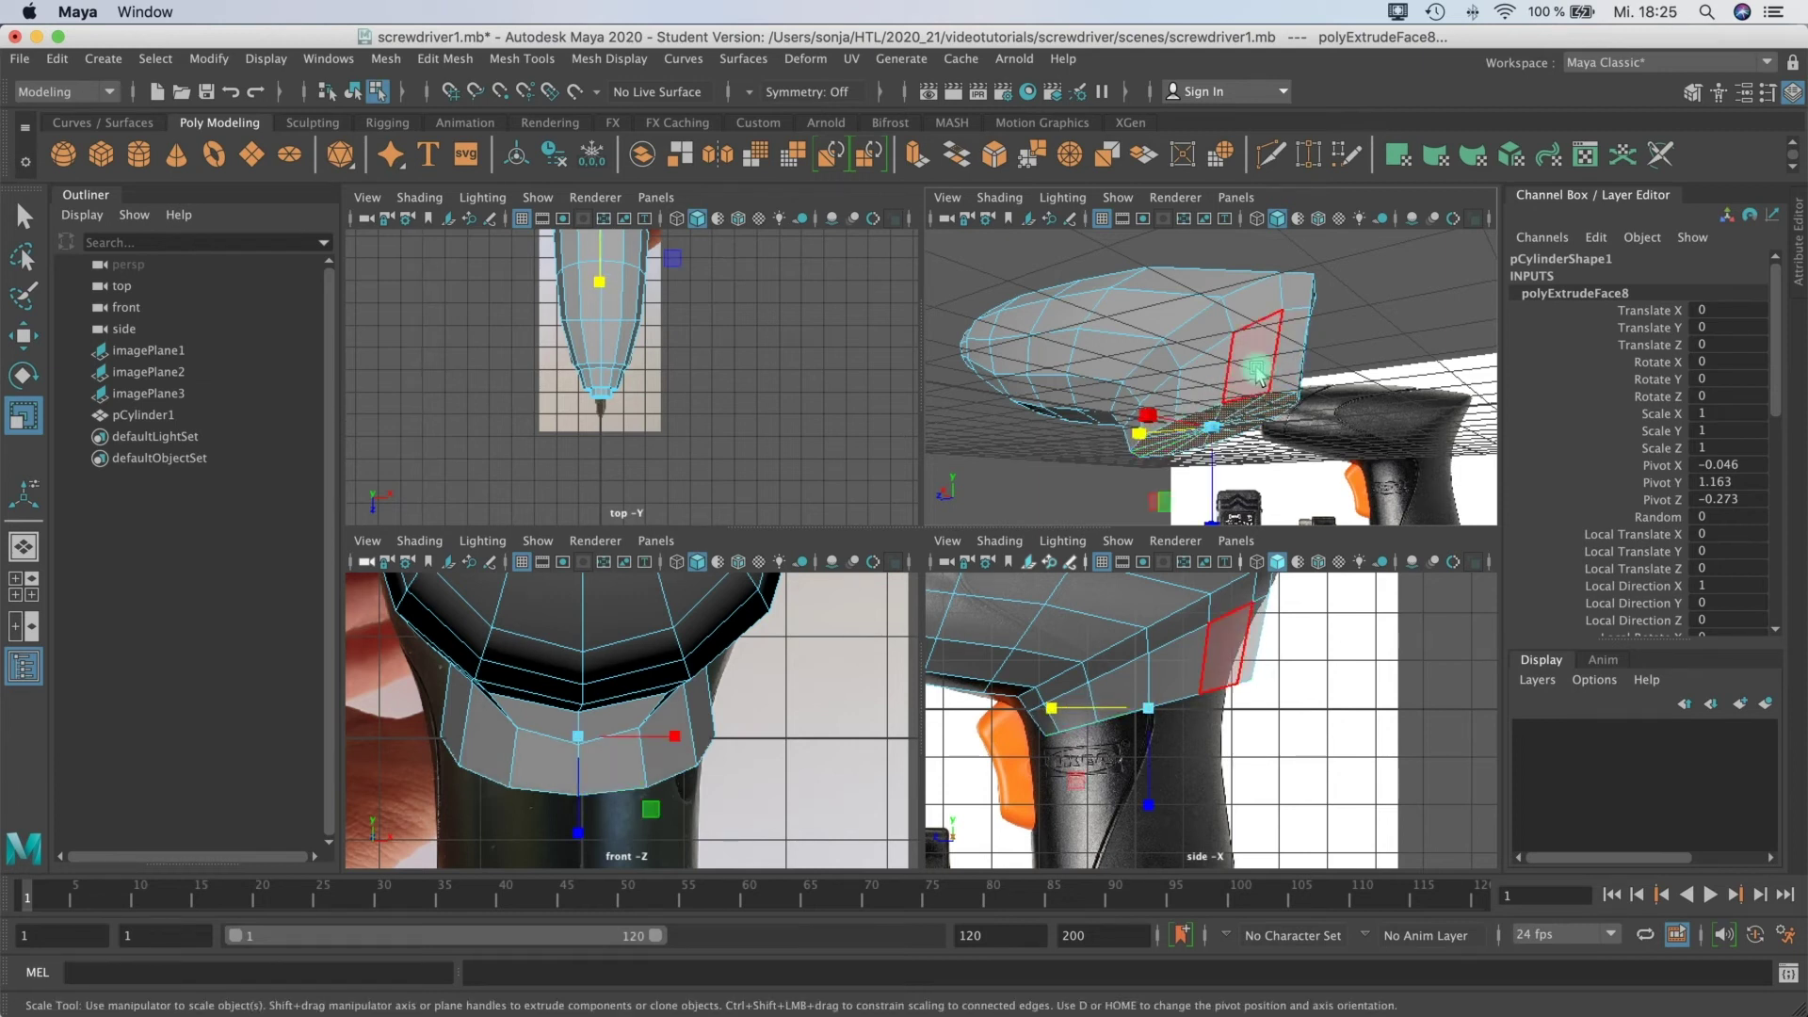
alt+drag(1262, 390, 1168, 468)
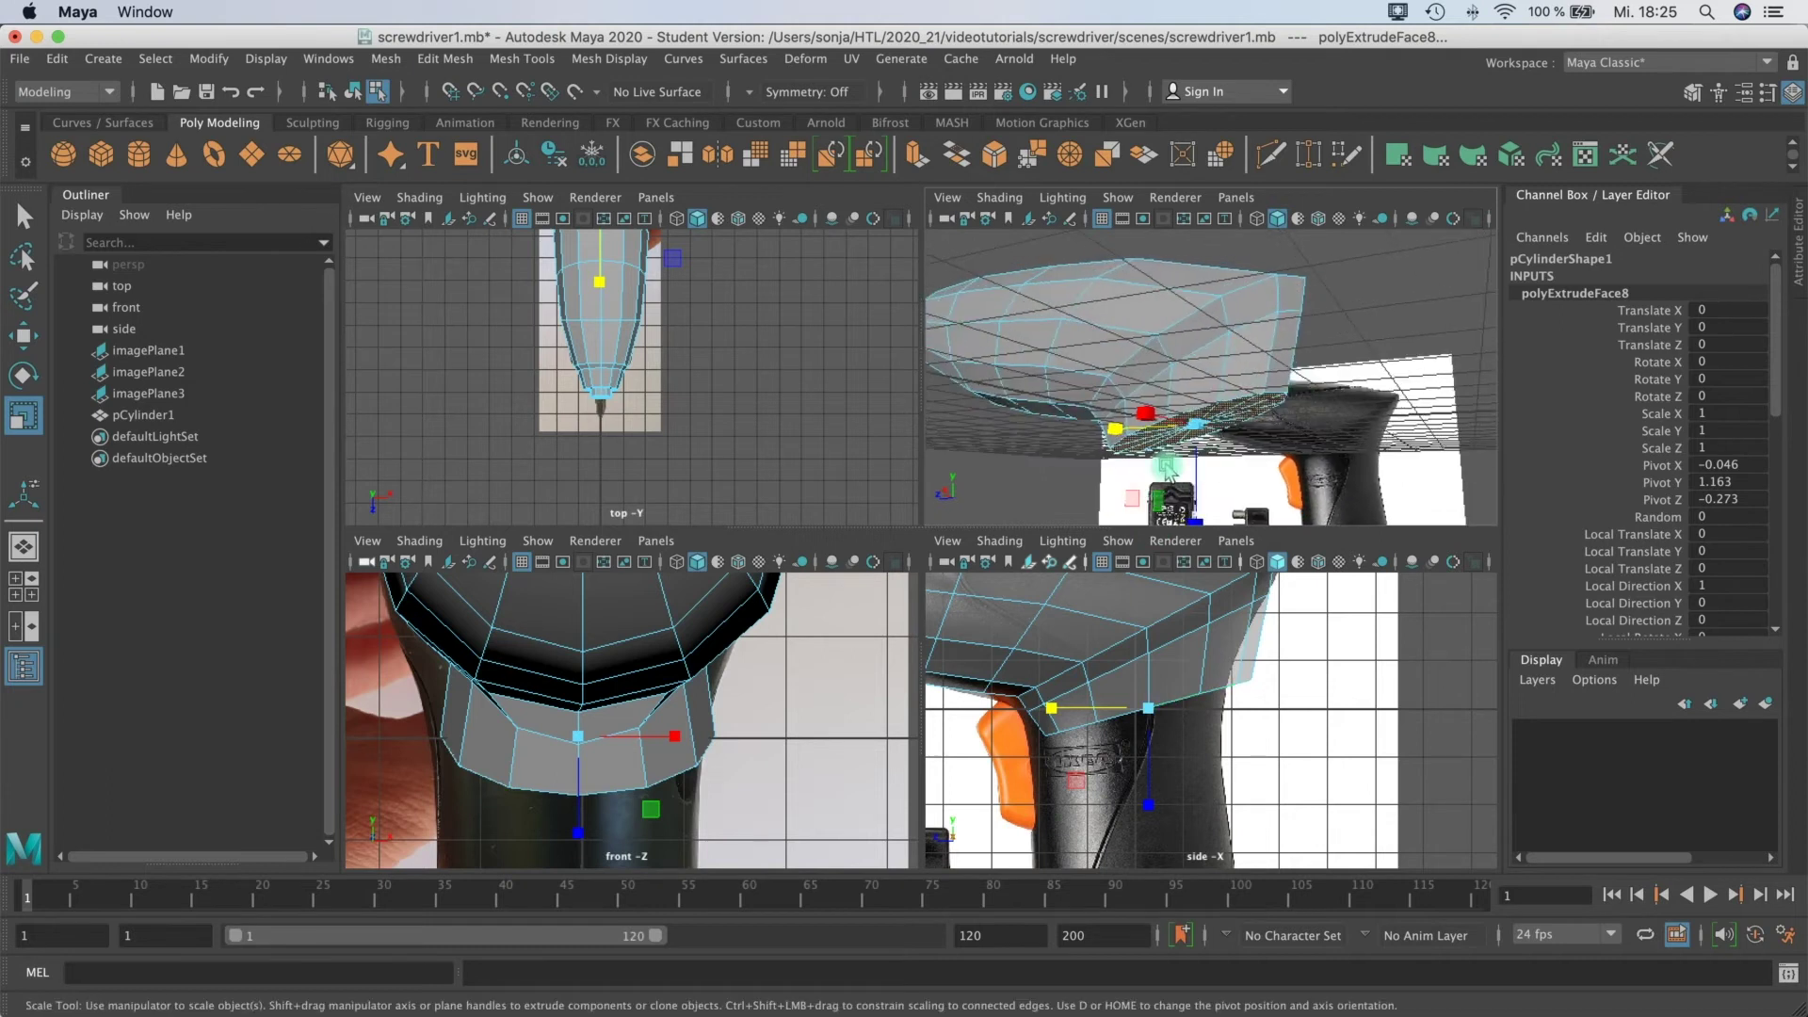
key(w)
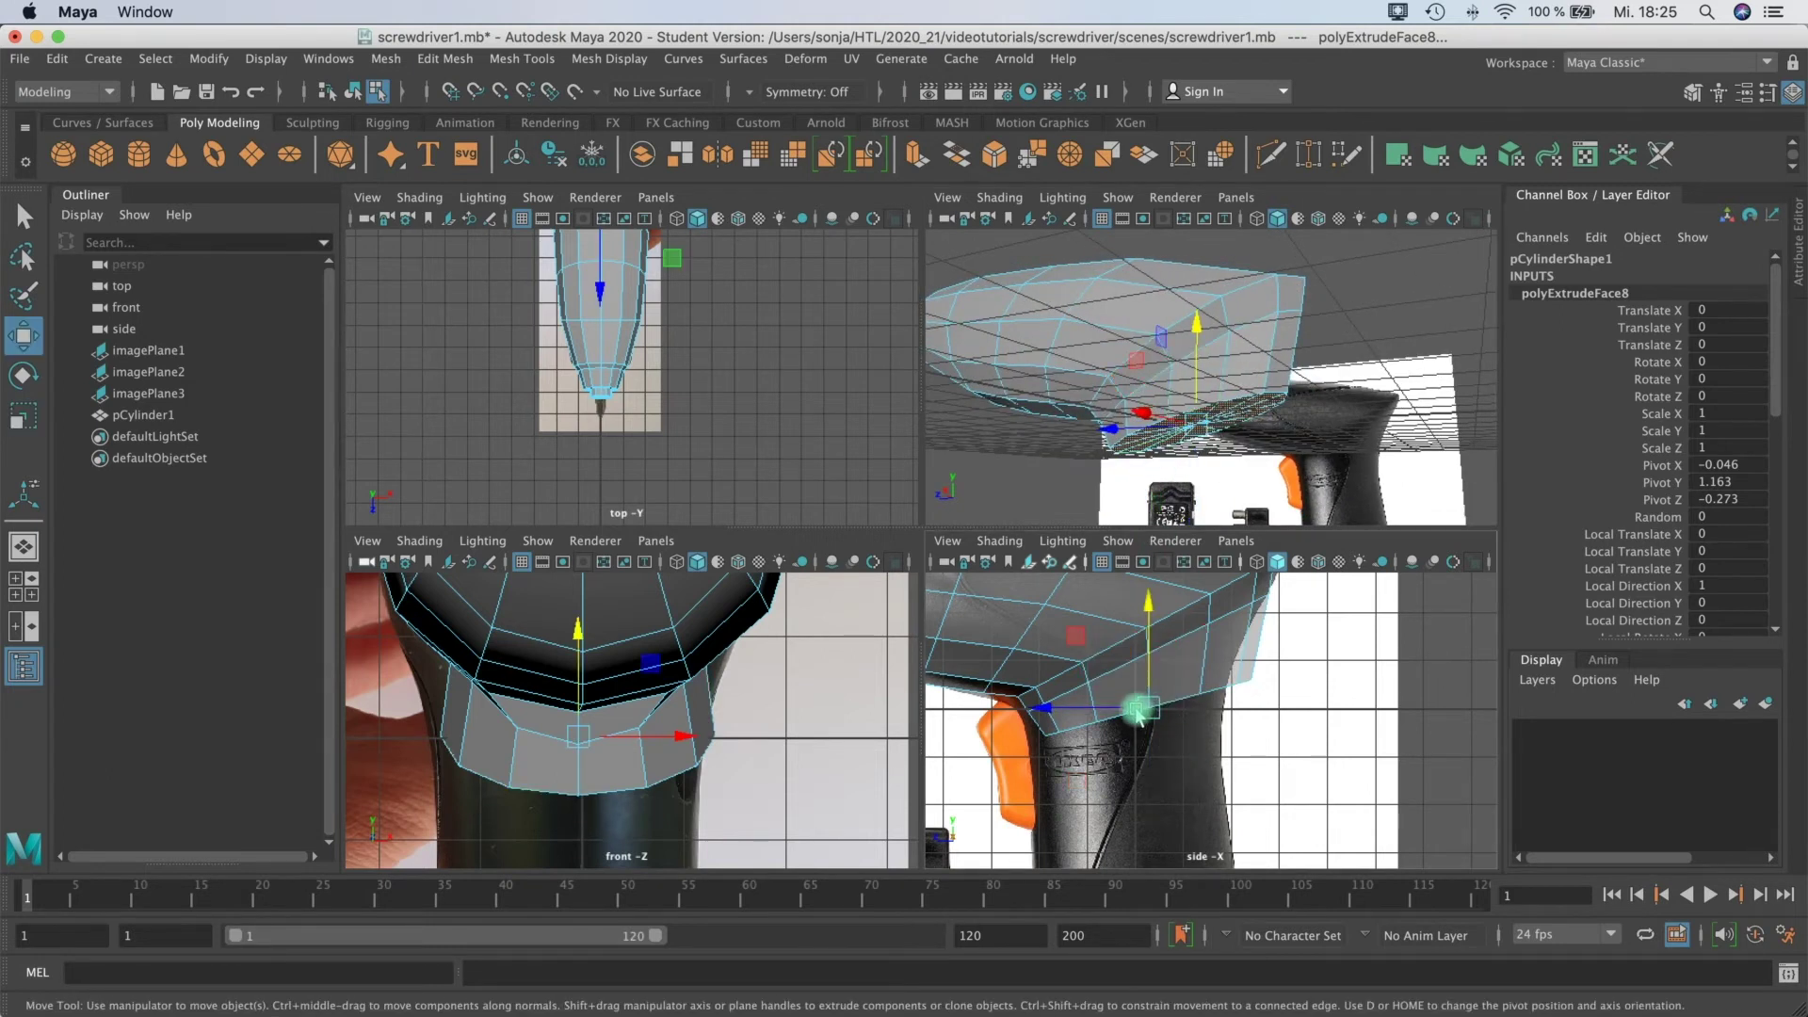
drag(1137, 712, 1131, 718)
key(r)
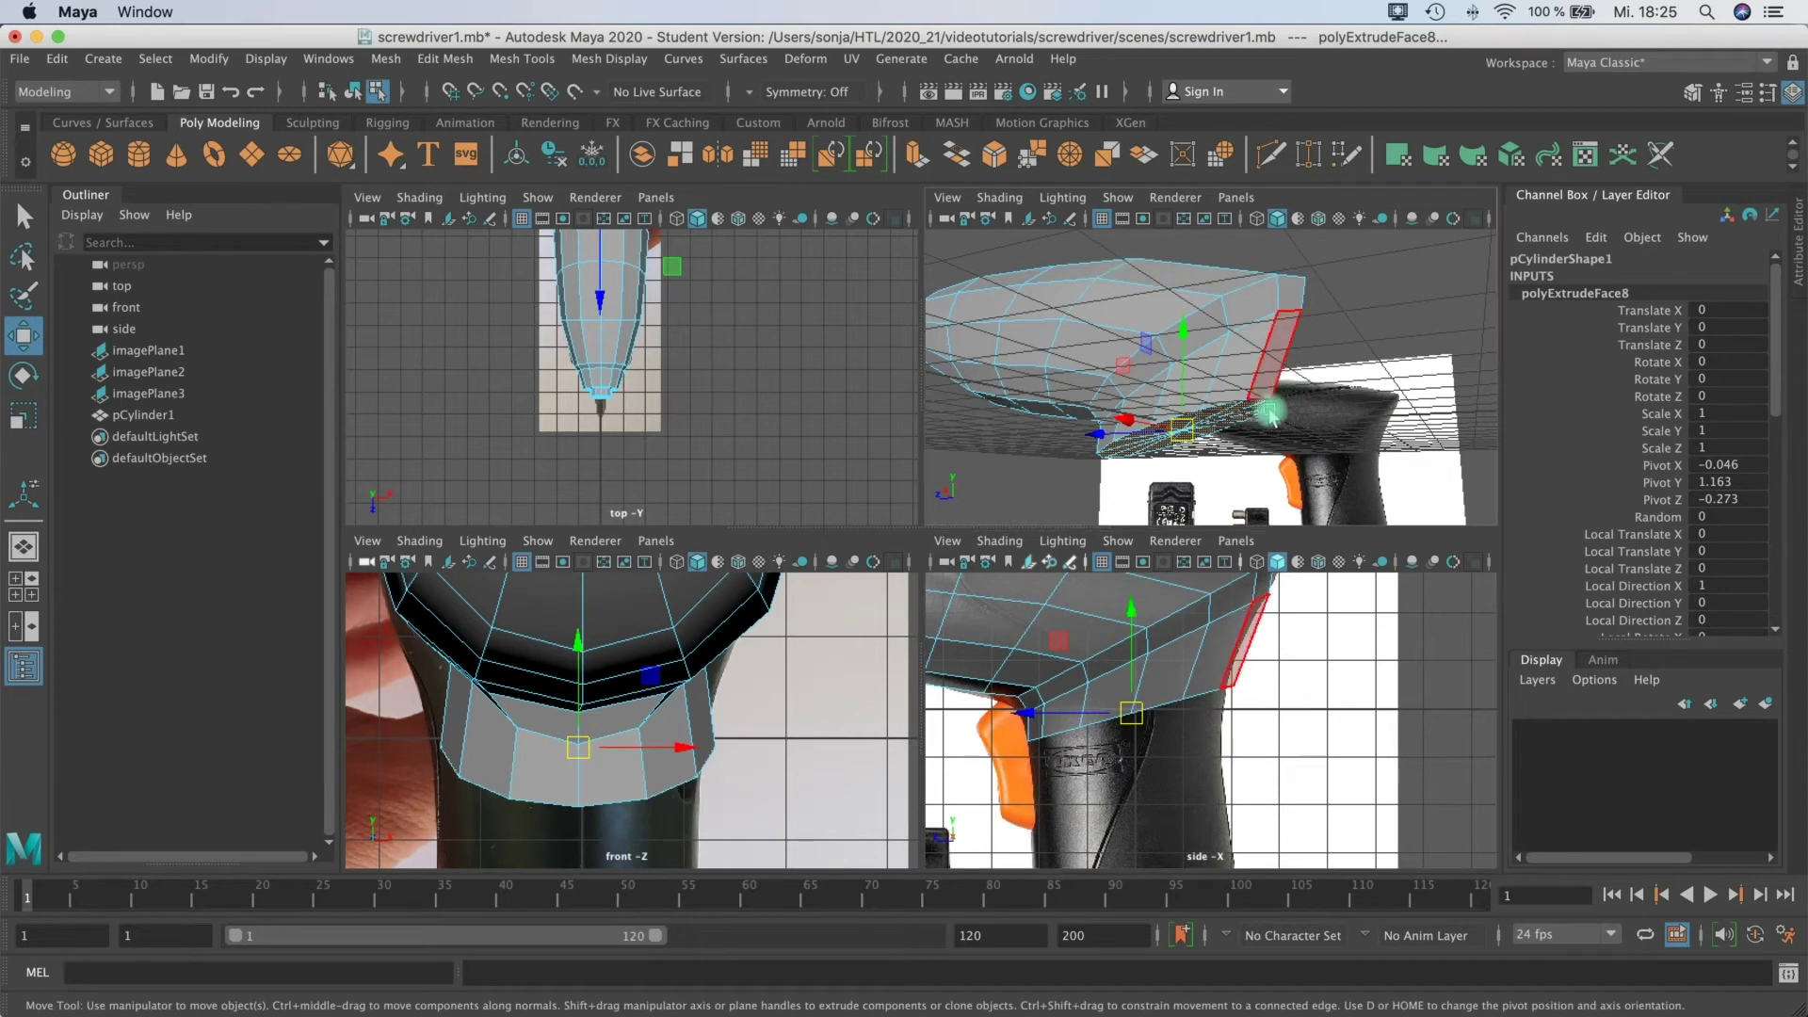
drag(1106, 439, 1184, 437)
Step: Select the two edge loops at the top of the handle in turn and scale each along X to refine the transition
key(w)
alt+drag(1201, 329, 1097, 375)
click(1125, 365)
right_click(1138, 361)
right_drag(1135, 355, 1129, 289)
double_click(1139, 342)
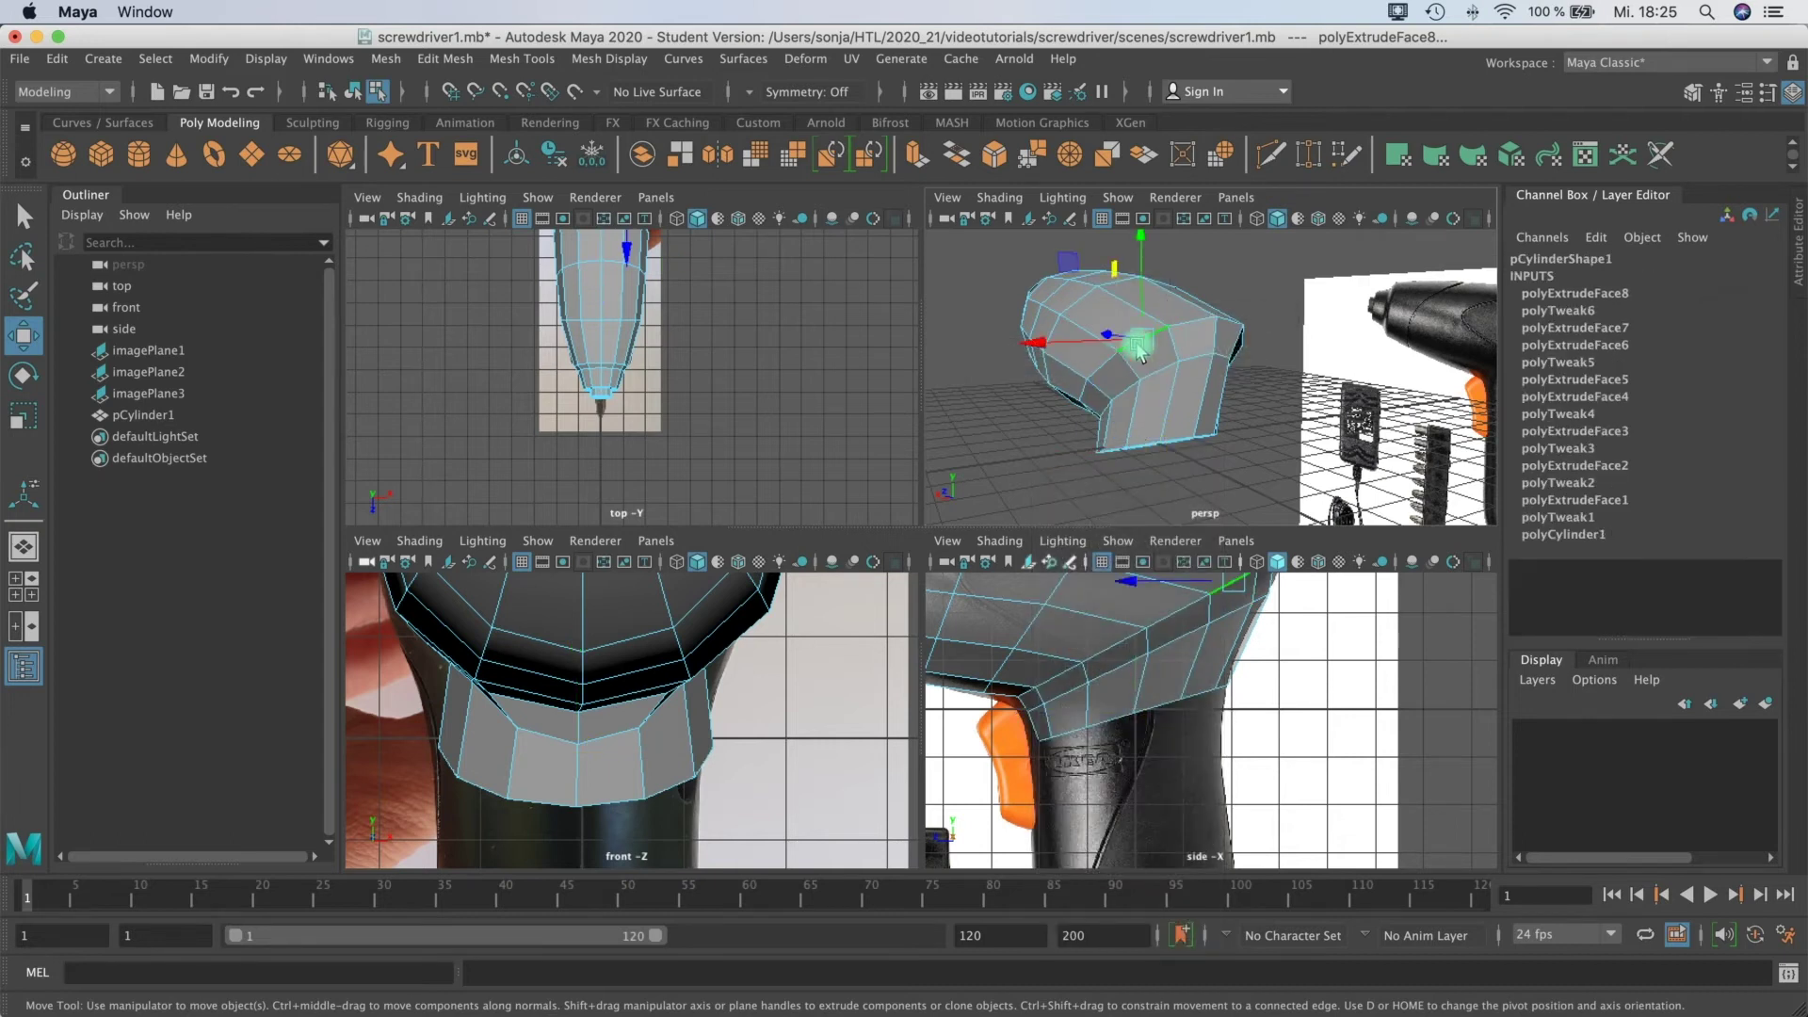
alt+middle_drag(745, 462, 769, 678)
alt+middle_drag(767, 597, 767, 561)
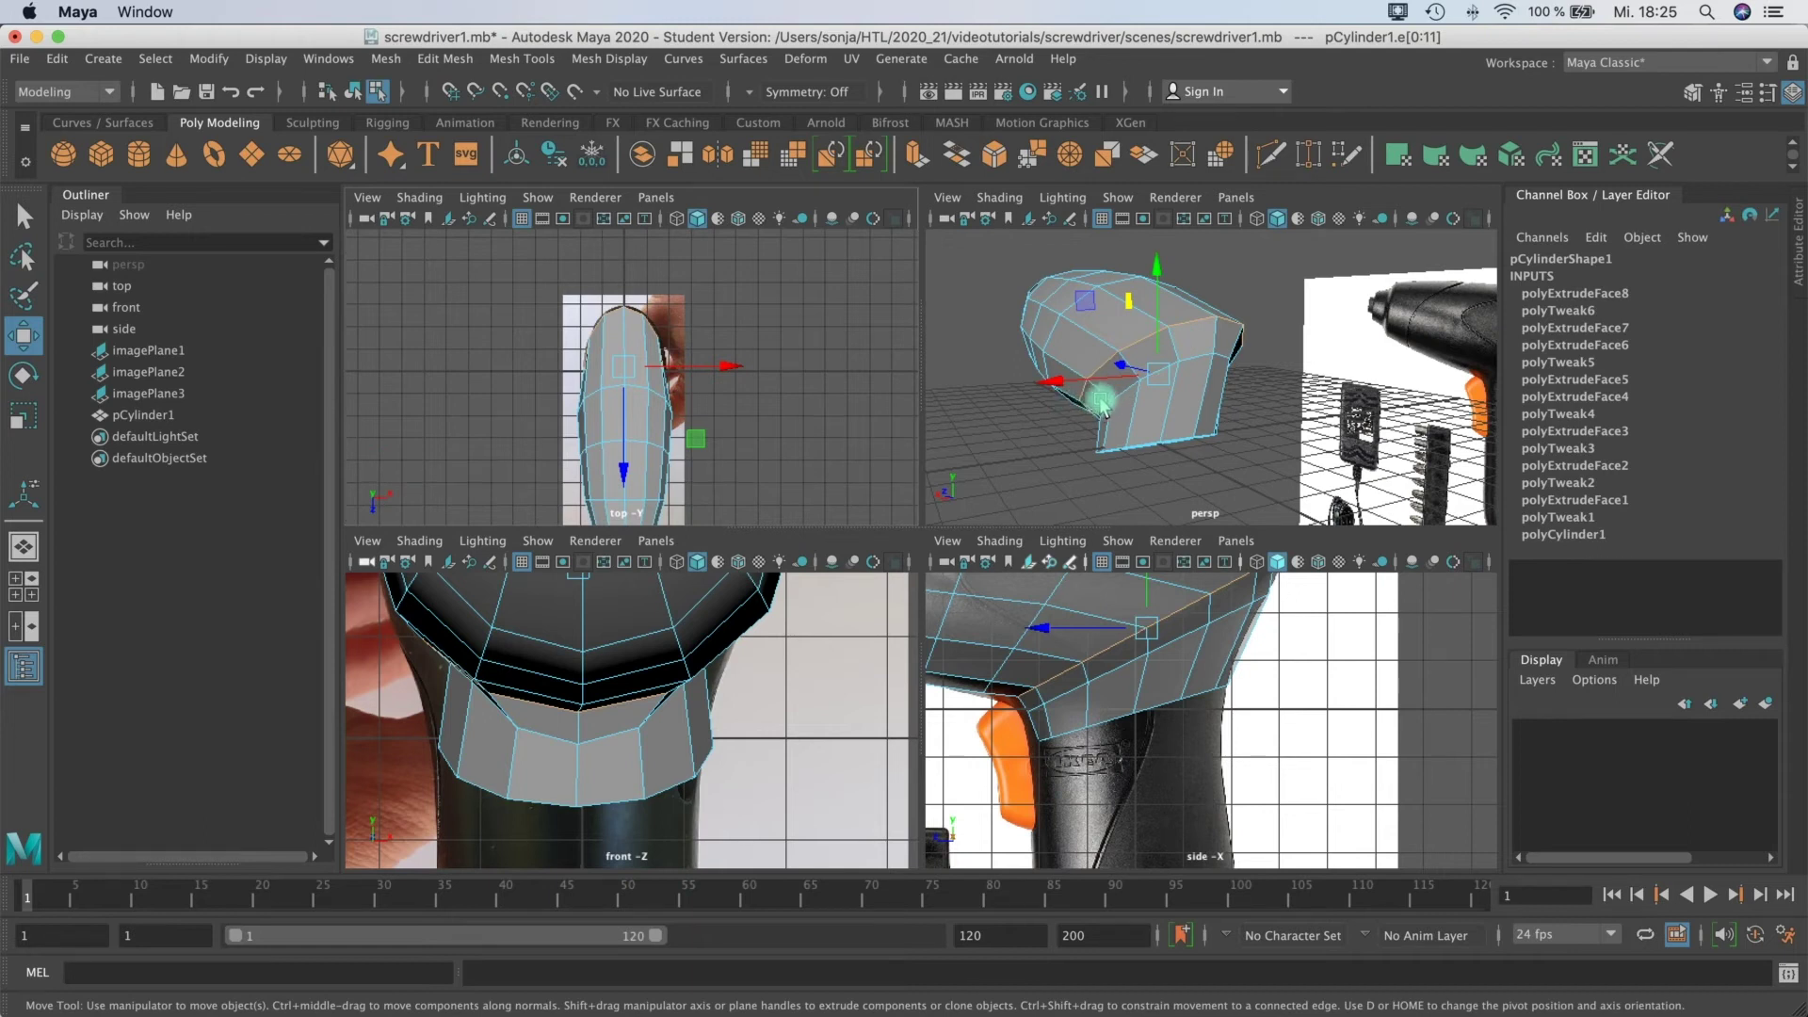
key(r)
mouse_move(1062, 389)
mouse_down()
mouse_move(1031, 388)
mouse_move(1071, 393)
mouse_move(1049, 401)
mouse_up()
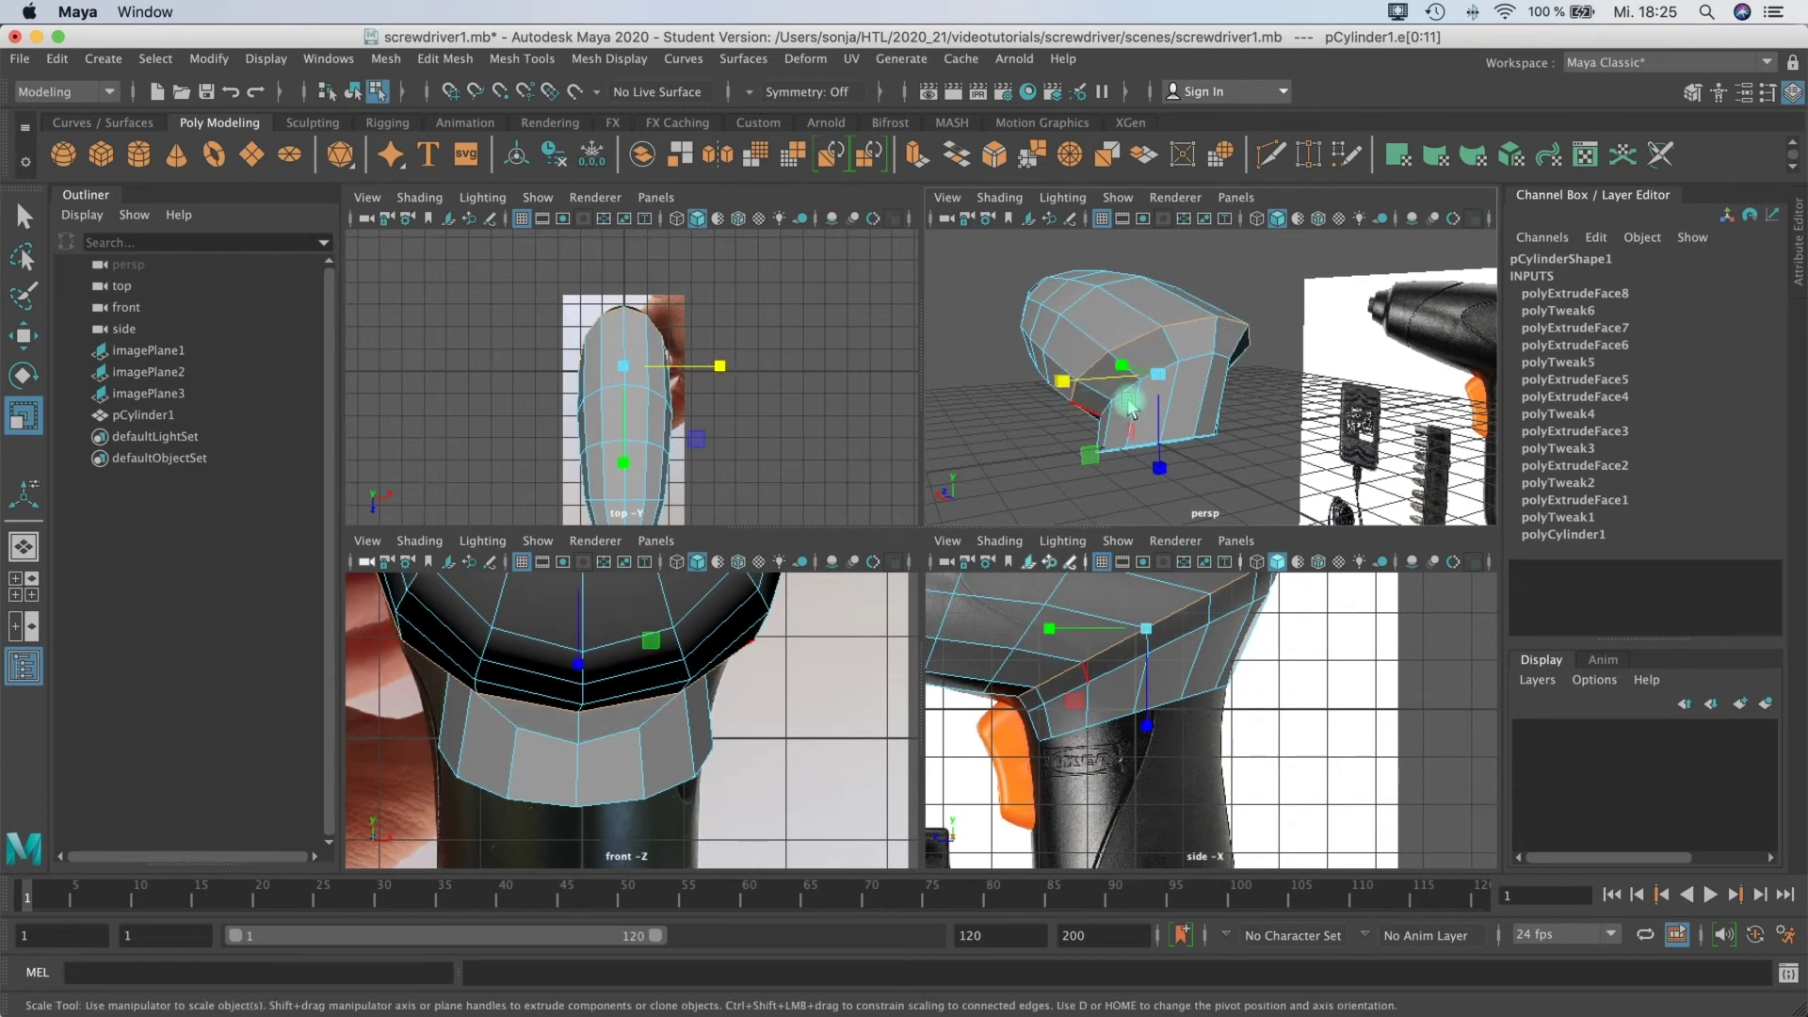
double_click(1194, 358)
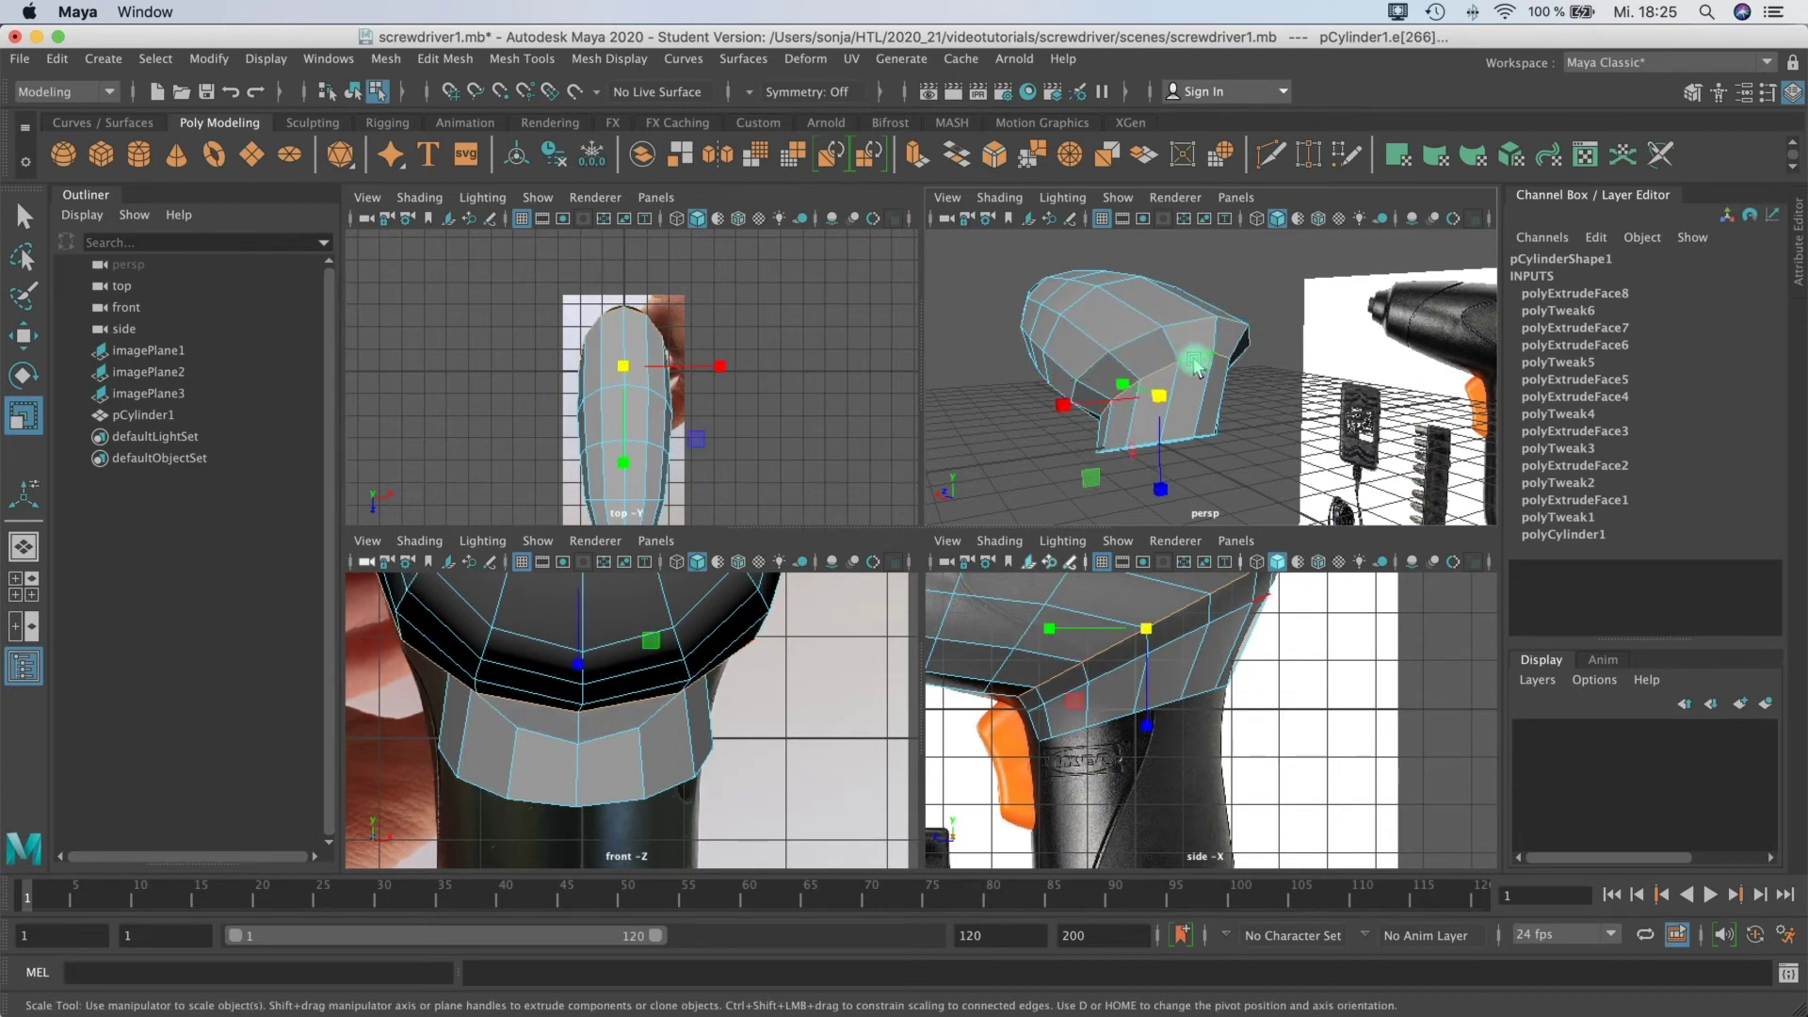
mouse_move(1062, 411)
mouse_down()
mouse_move(1008, 420)
mouse_move(1069, 408)
mouse_up()
Step: Preview the body and handle in smooth display from several angles and return to the unsmoothed mesh
key(3)
alt+drag(1179, 376, 1323, 296)
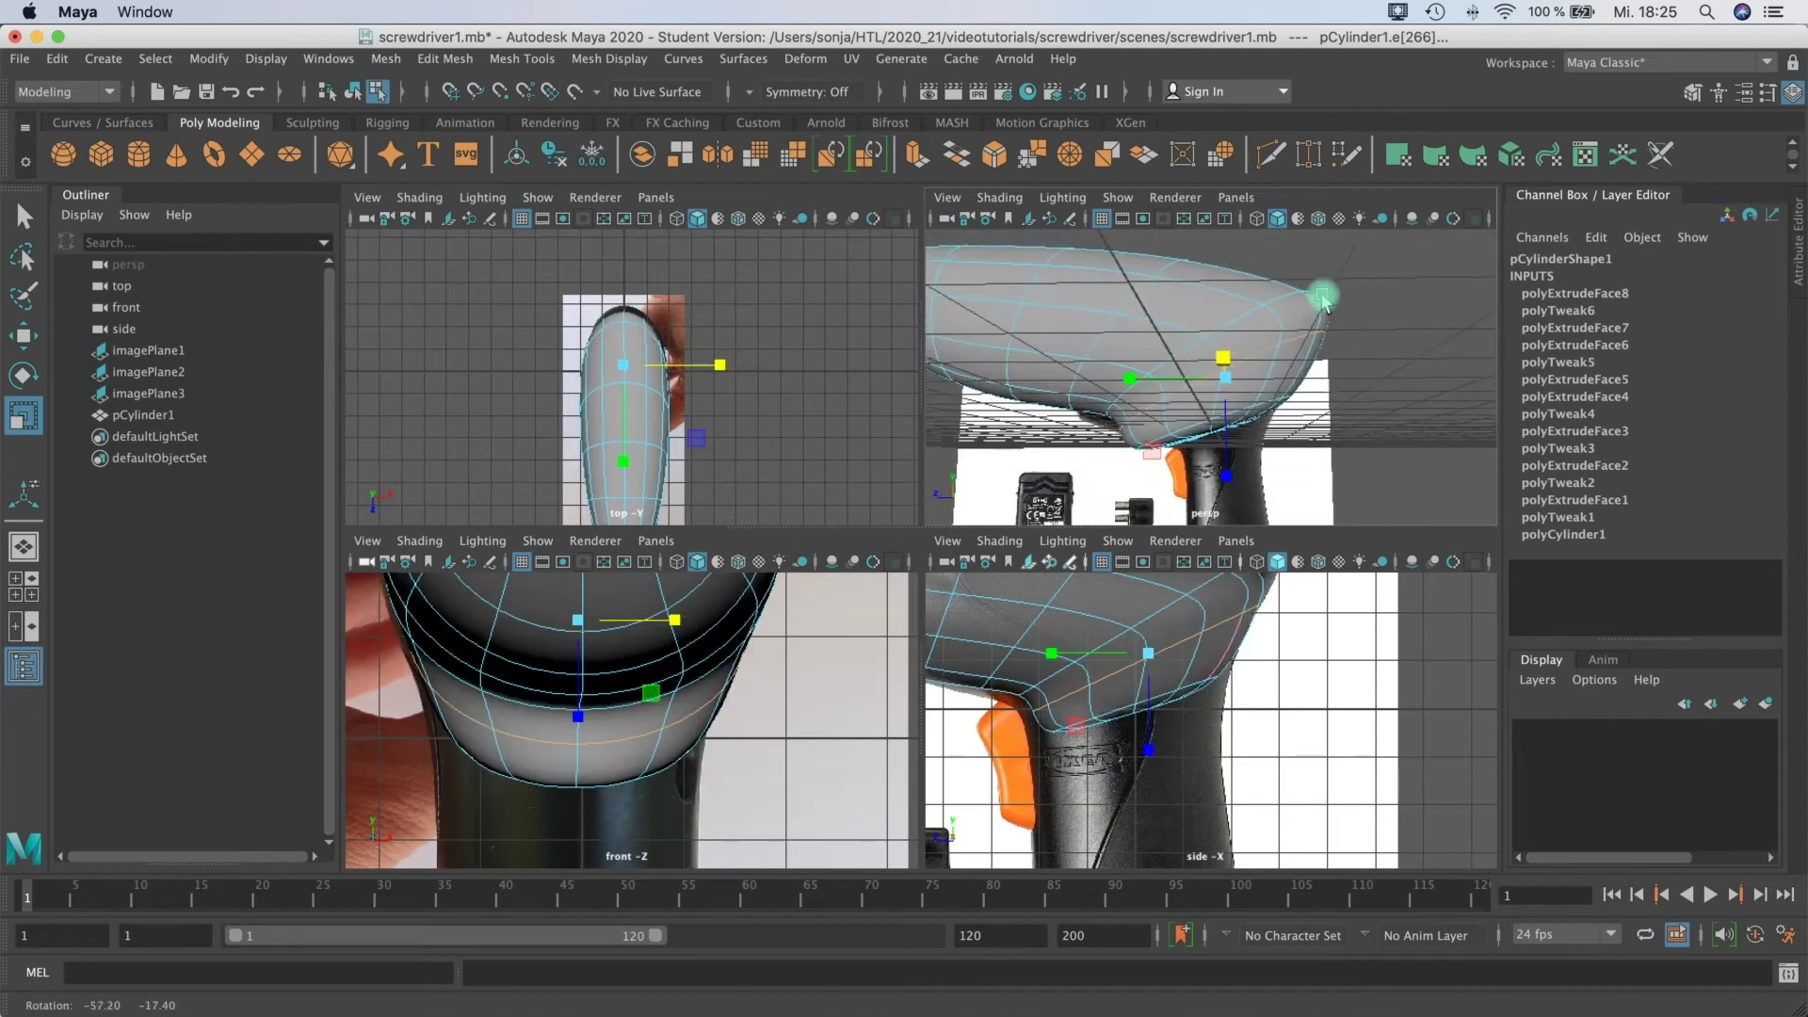
mouse_move(1289, 376)
alt+mouse_down()
mouse_move(1206, 403)
mouse_move(1215, 377)
mouse_move(1182, 389)
mouse_move(1234, 386)
mouse_move(1160, 300)
alt+mouse_up()
key(1)
Step: Select all the faces on the underside of the handle using the Paint Selection Tool in an enlarged perspective view
mouse_move(1185, 385)
alt+mouse_down()
mouse_move(1168, 358)
mouse_move(1136, 355)
mouse_move(1132, 374)
alt+mouse_up()
right_drag(1106, 353, 1105, 350)
alt+drag(1106, 350, 1097, 348)
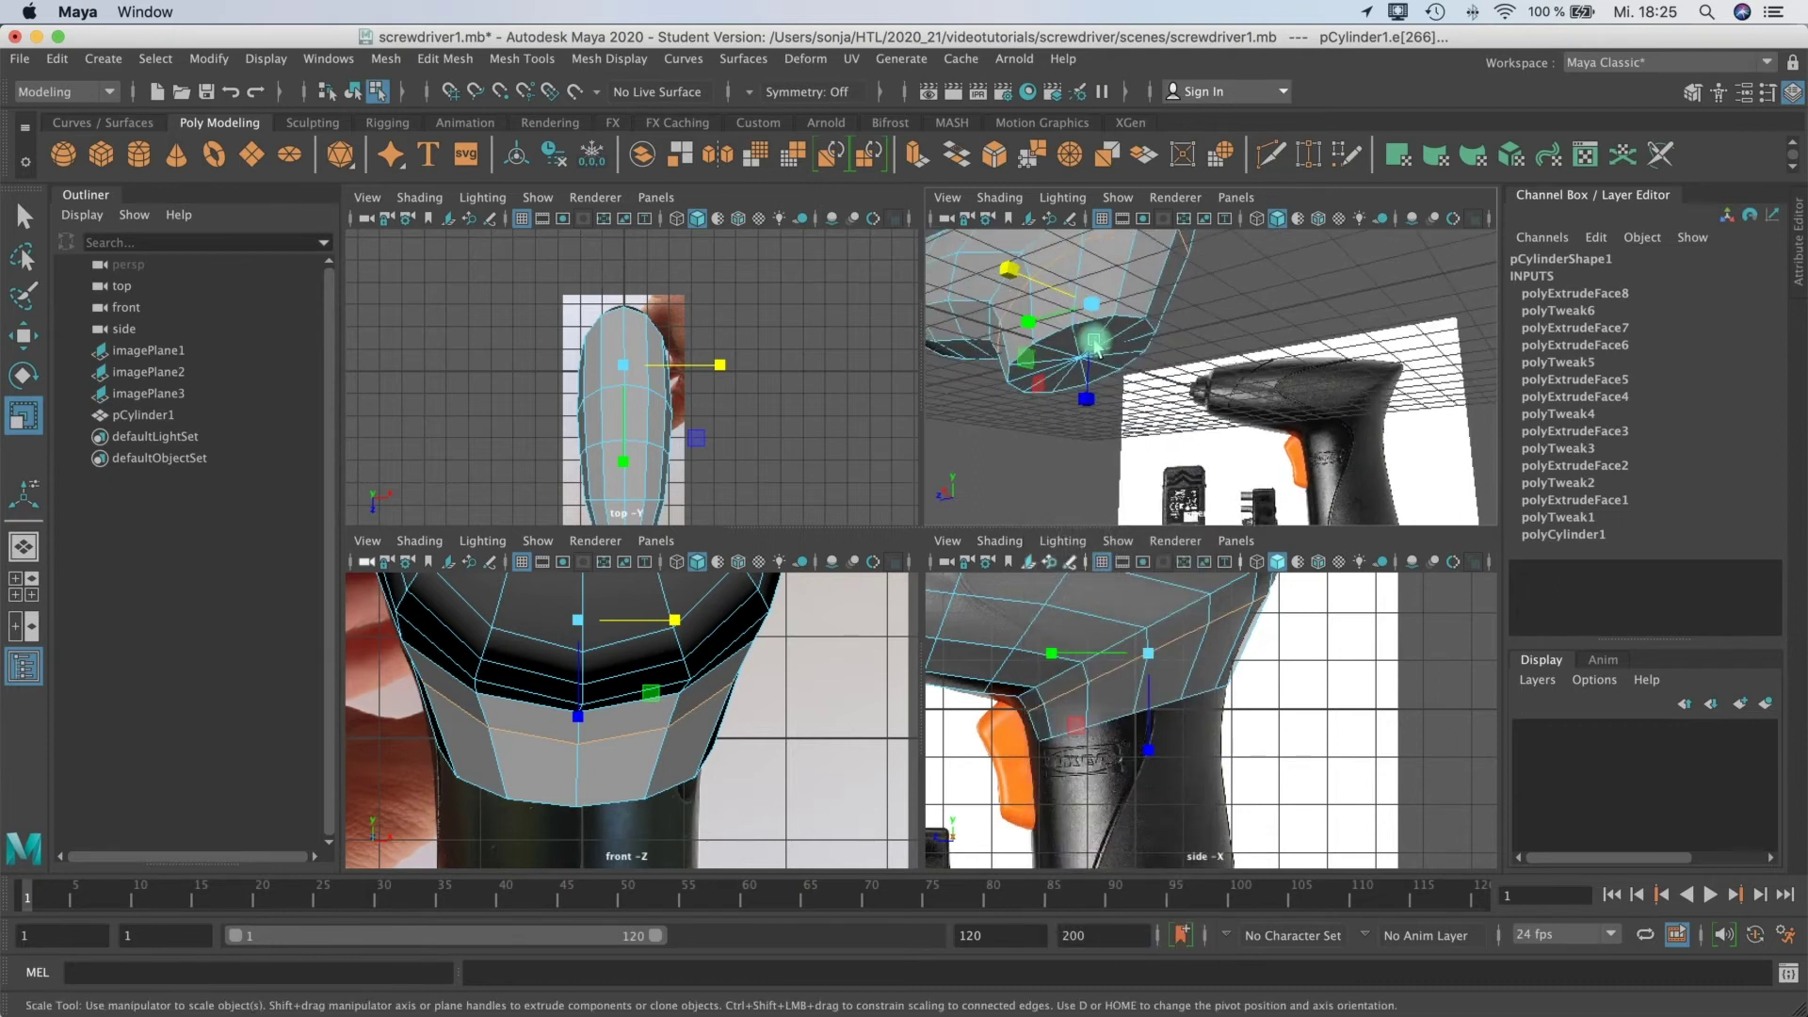
key(space)
alt+right_drag(1018, 408, 1001, 450)
alt+middle_drag(1001, 446, 1122, 393)
alt+drag(1013, 420, 950, 362)
click(949, 364)
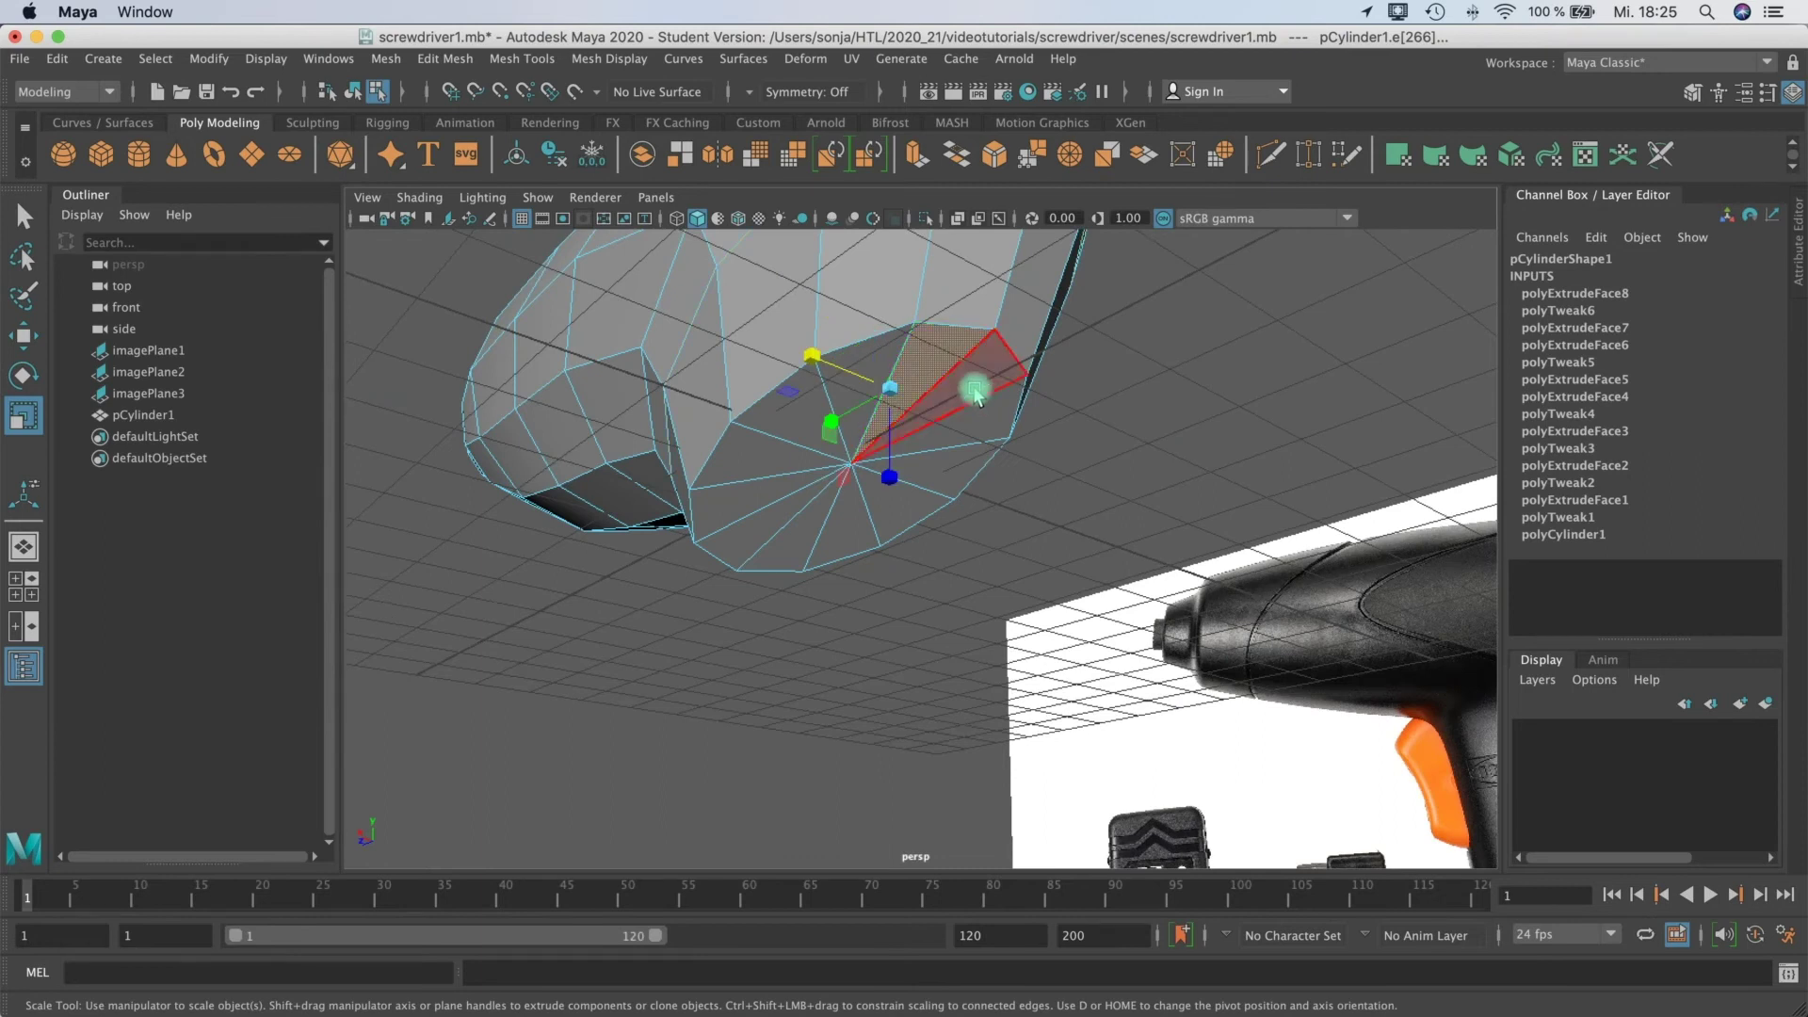
shift+click(973, 387)
shift+click(972, 428)
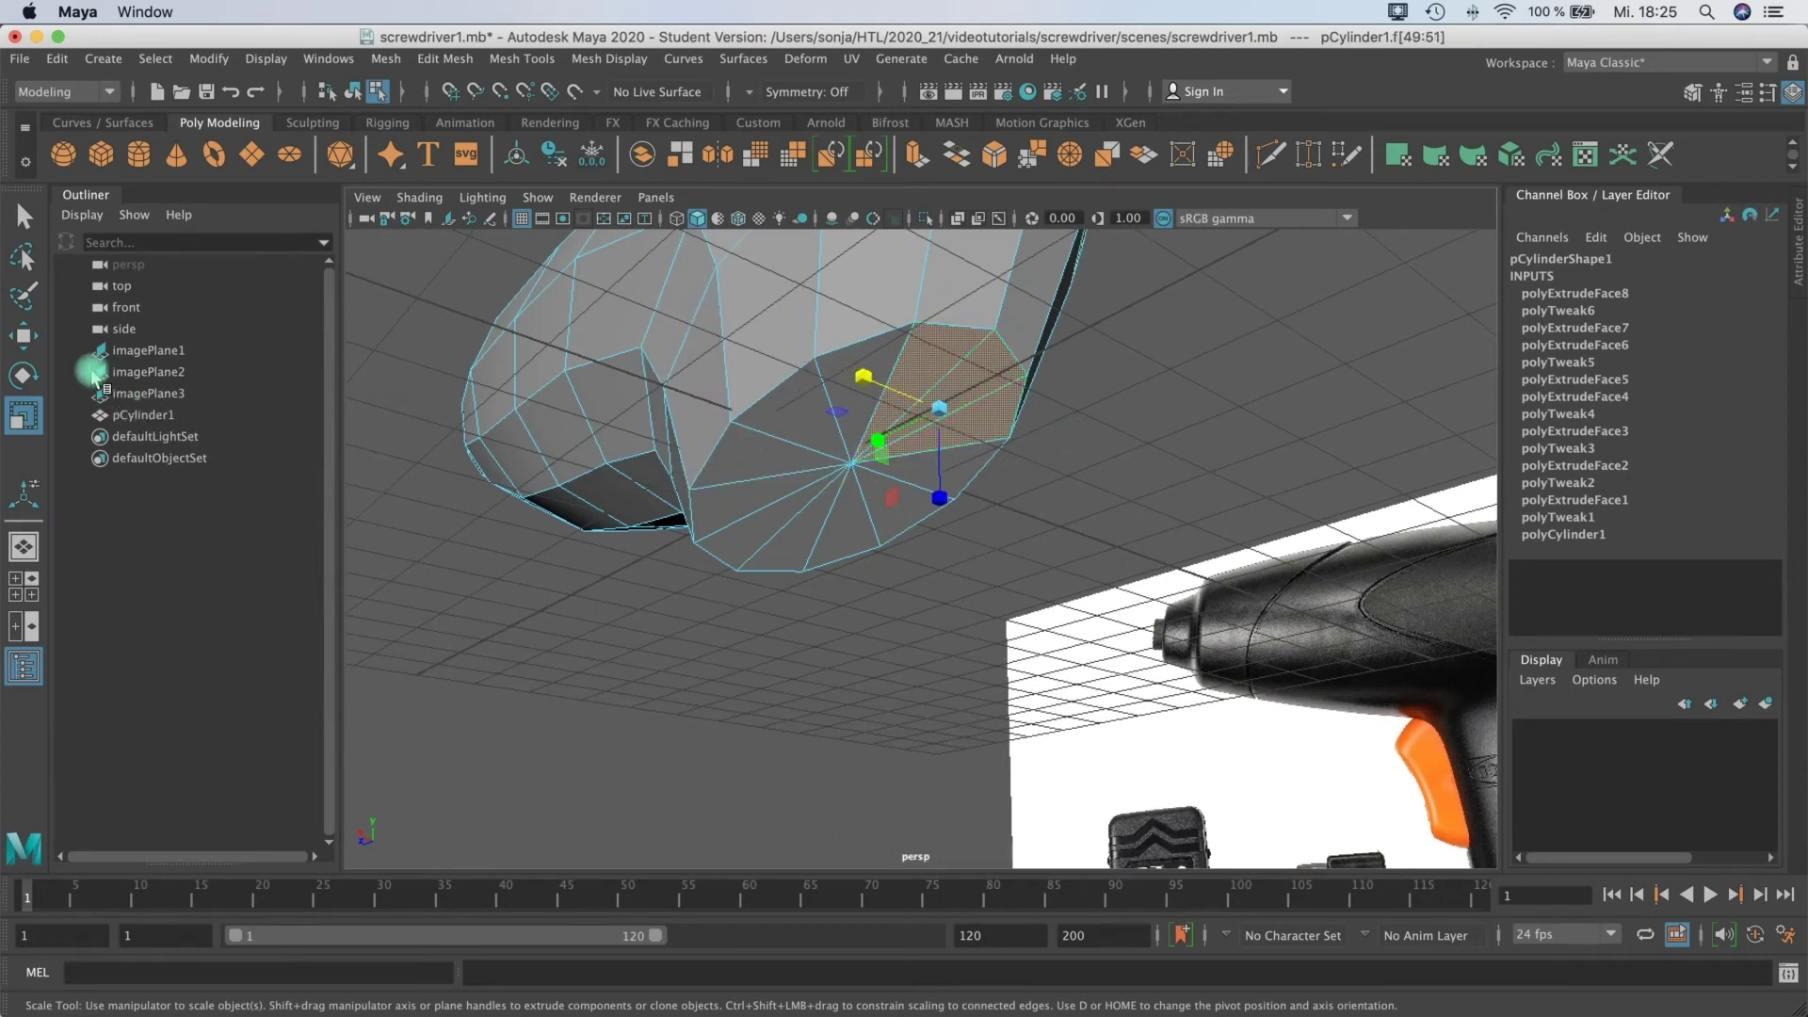
click(24, 299)
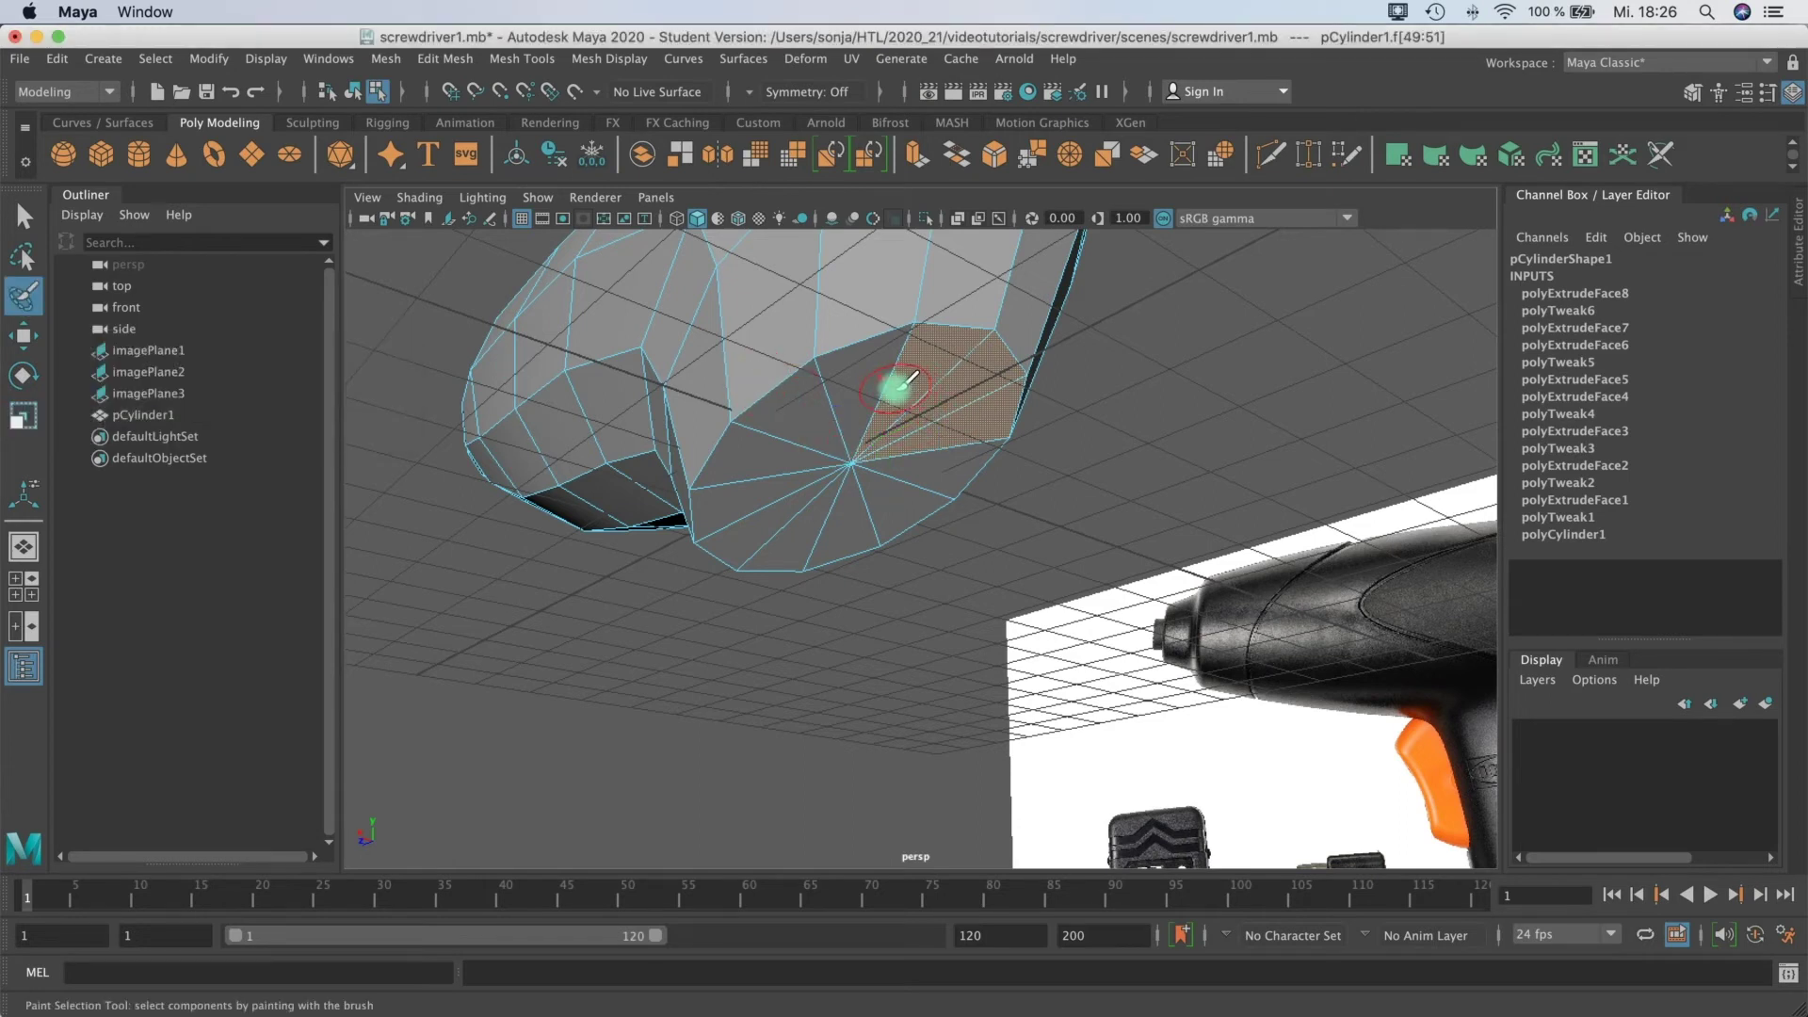
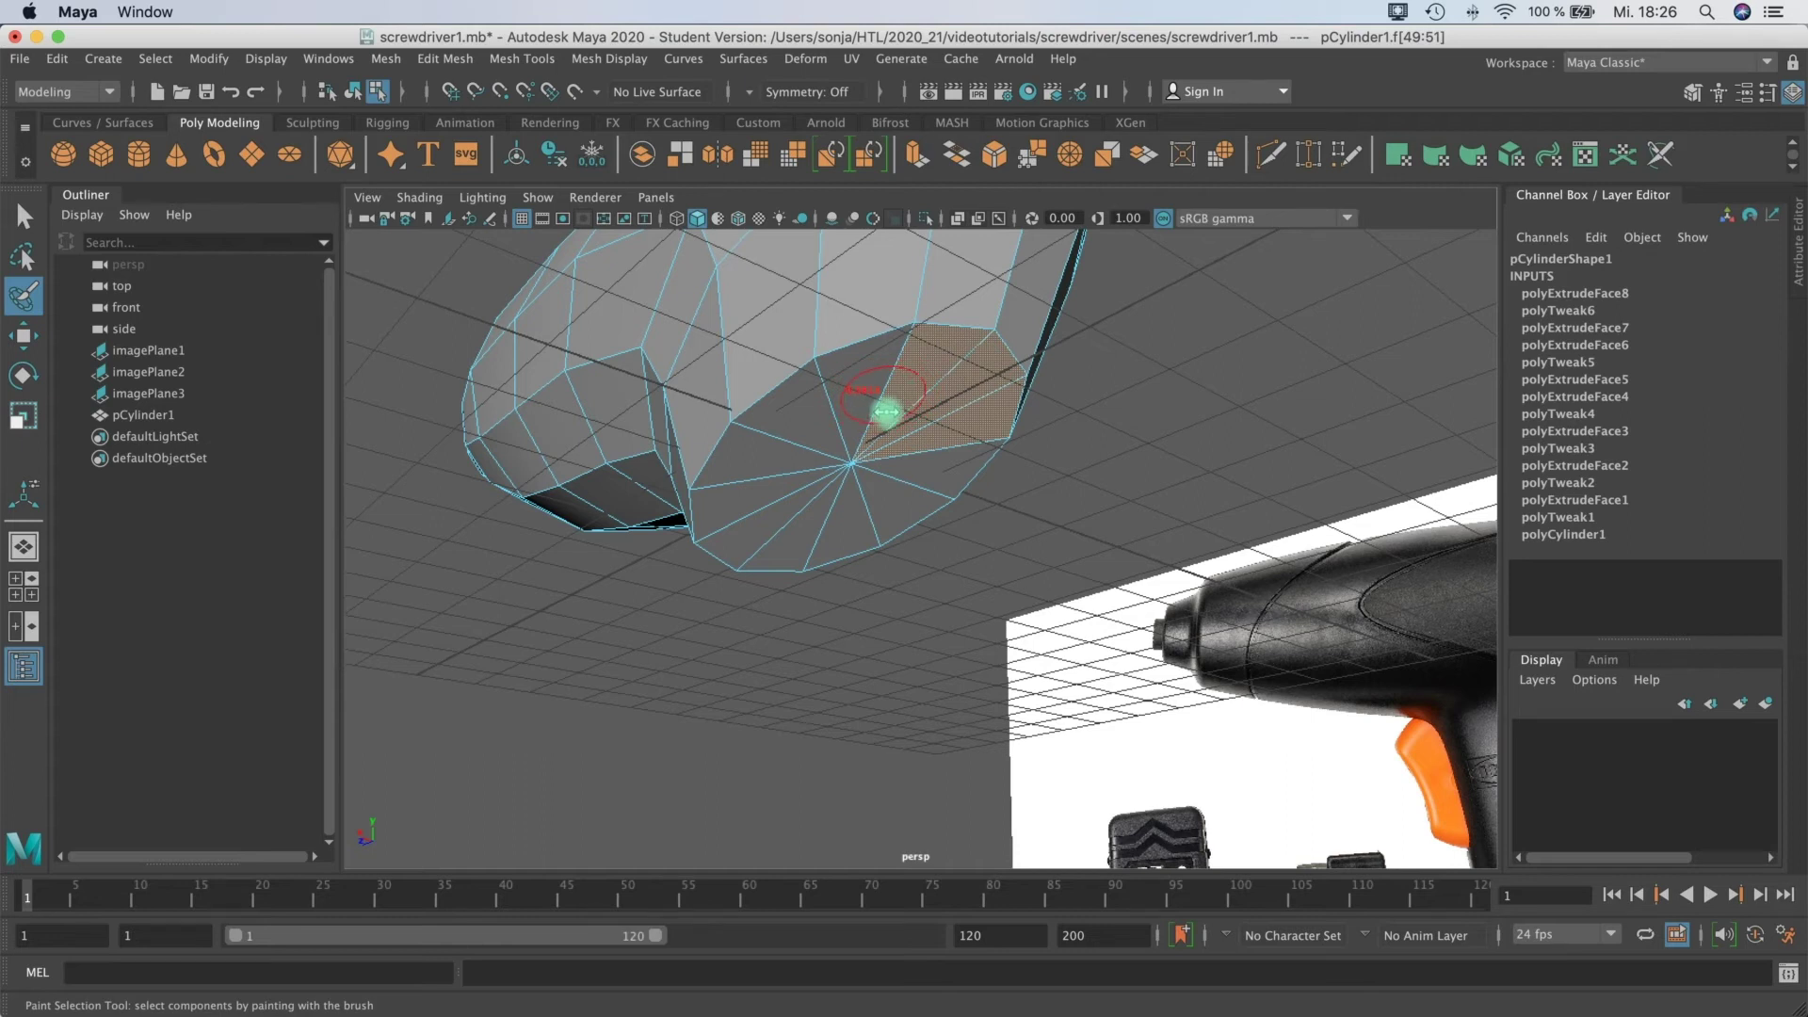
mouse_move(889, 388)
mouse_down()
mouse_move(815, 452)
mouse_move(863, 484)
mouse_move(932, 465)
mouse_move(813, 520)
mouse_move(775, 487)
mouse_up()
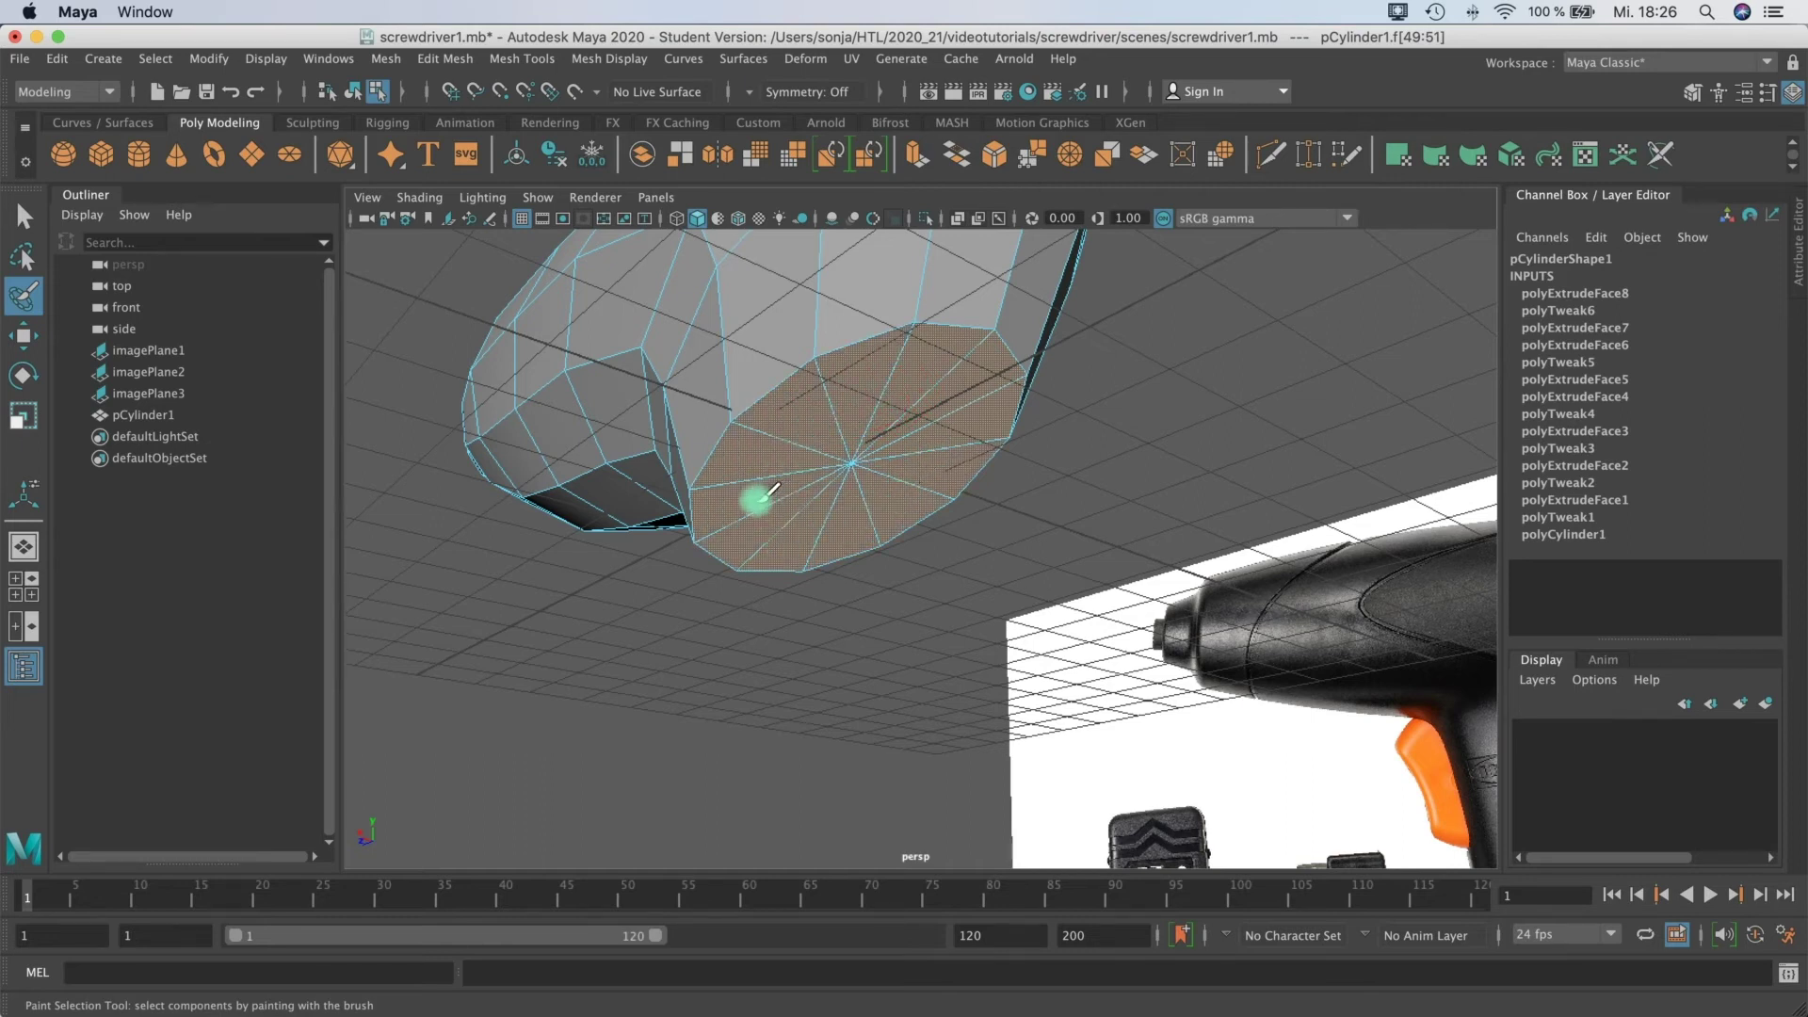
click(23, 217)
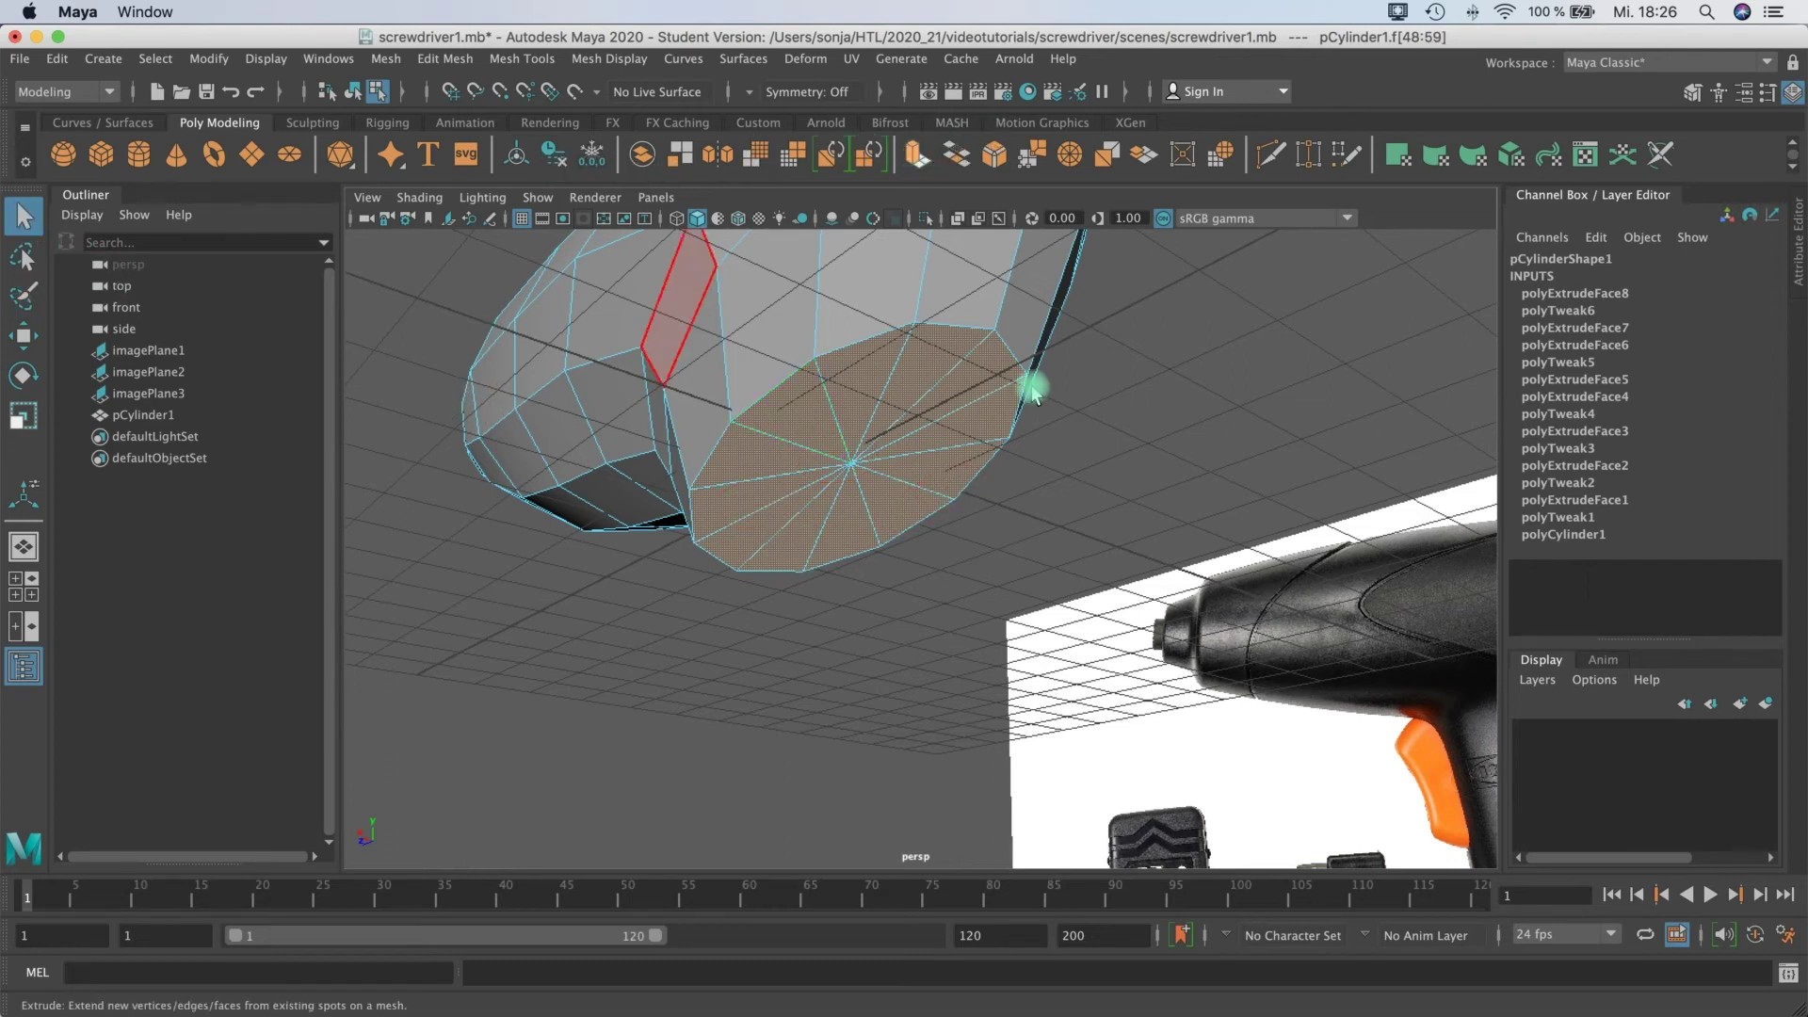
Step: Extrude the selected handle underside faces and move them down along the handle
key(ctrl+e)
alt+drag(997, 510, 1026, 538)
key(w)
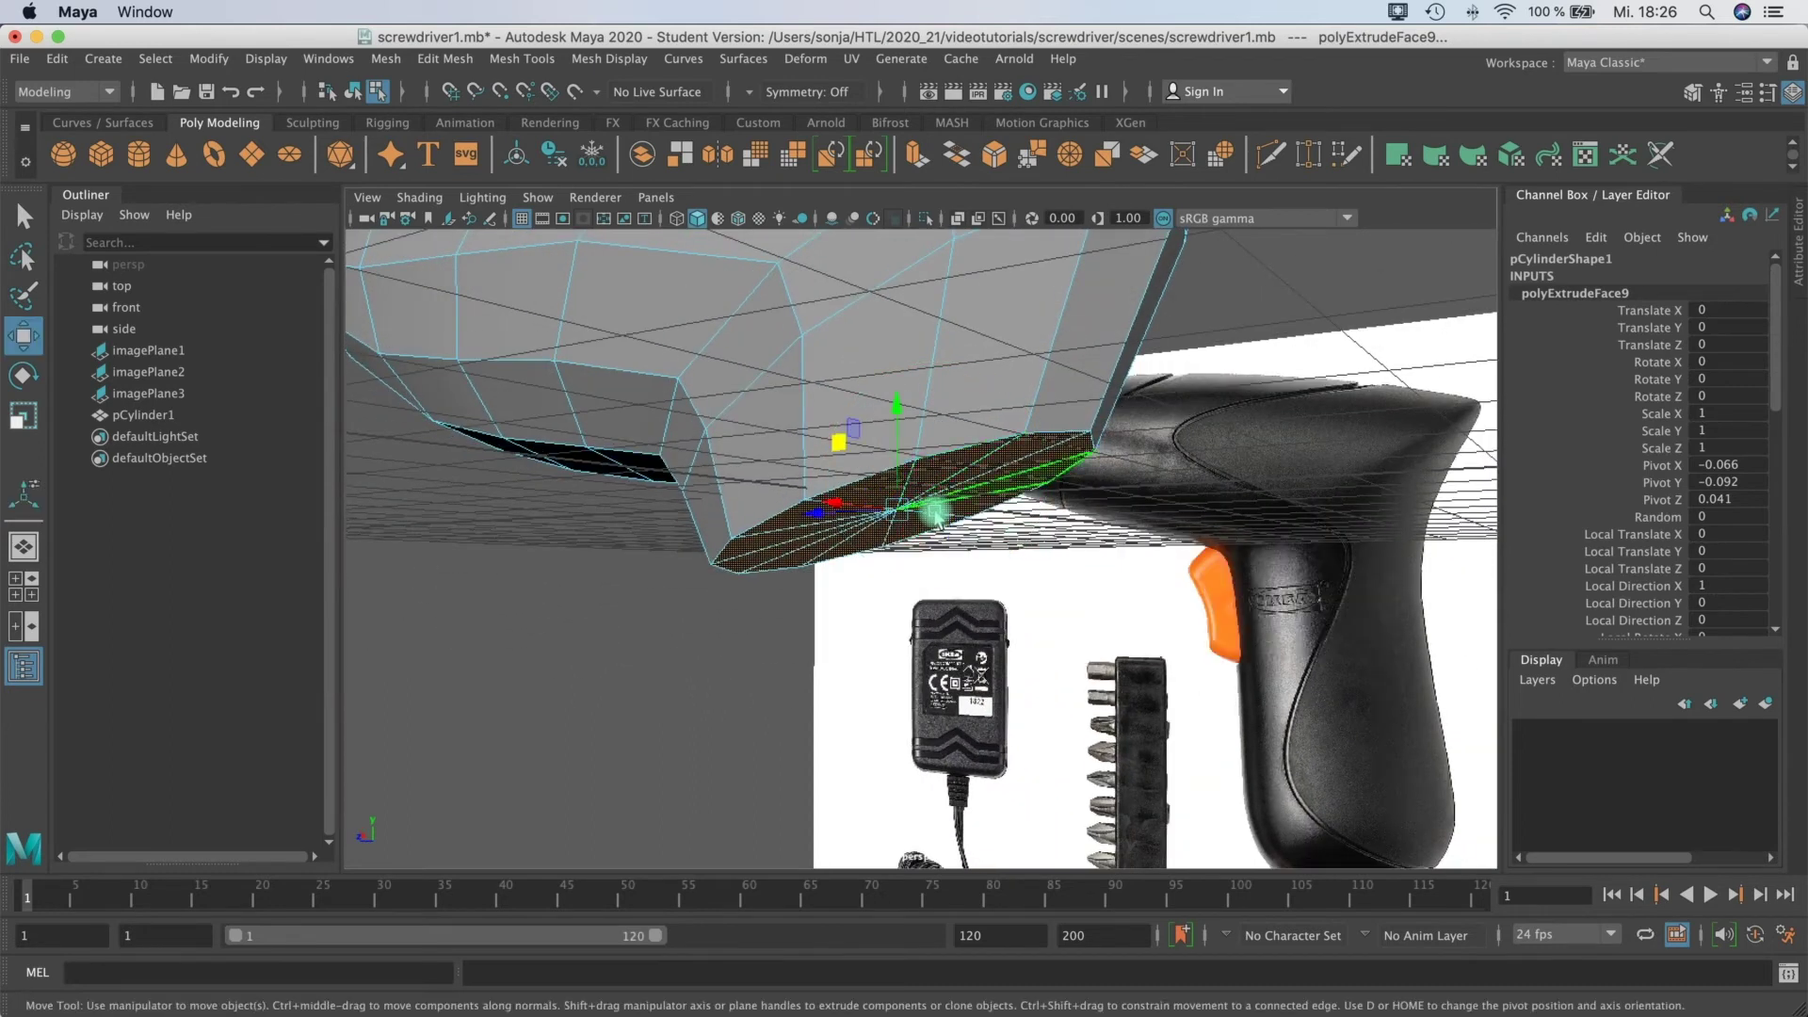
drag(899, 443, 894, 564)
Step: Flatten the extruded handle faces vertically so they lie level in the four-view layout
key(space)
alt+middle_drag(581, 848, 565, 716)
click(613, 603)
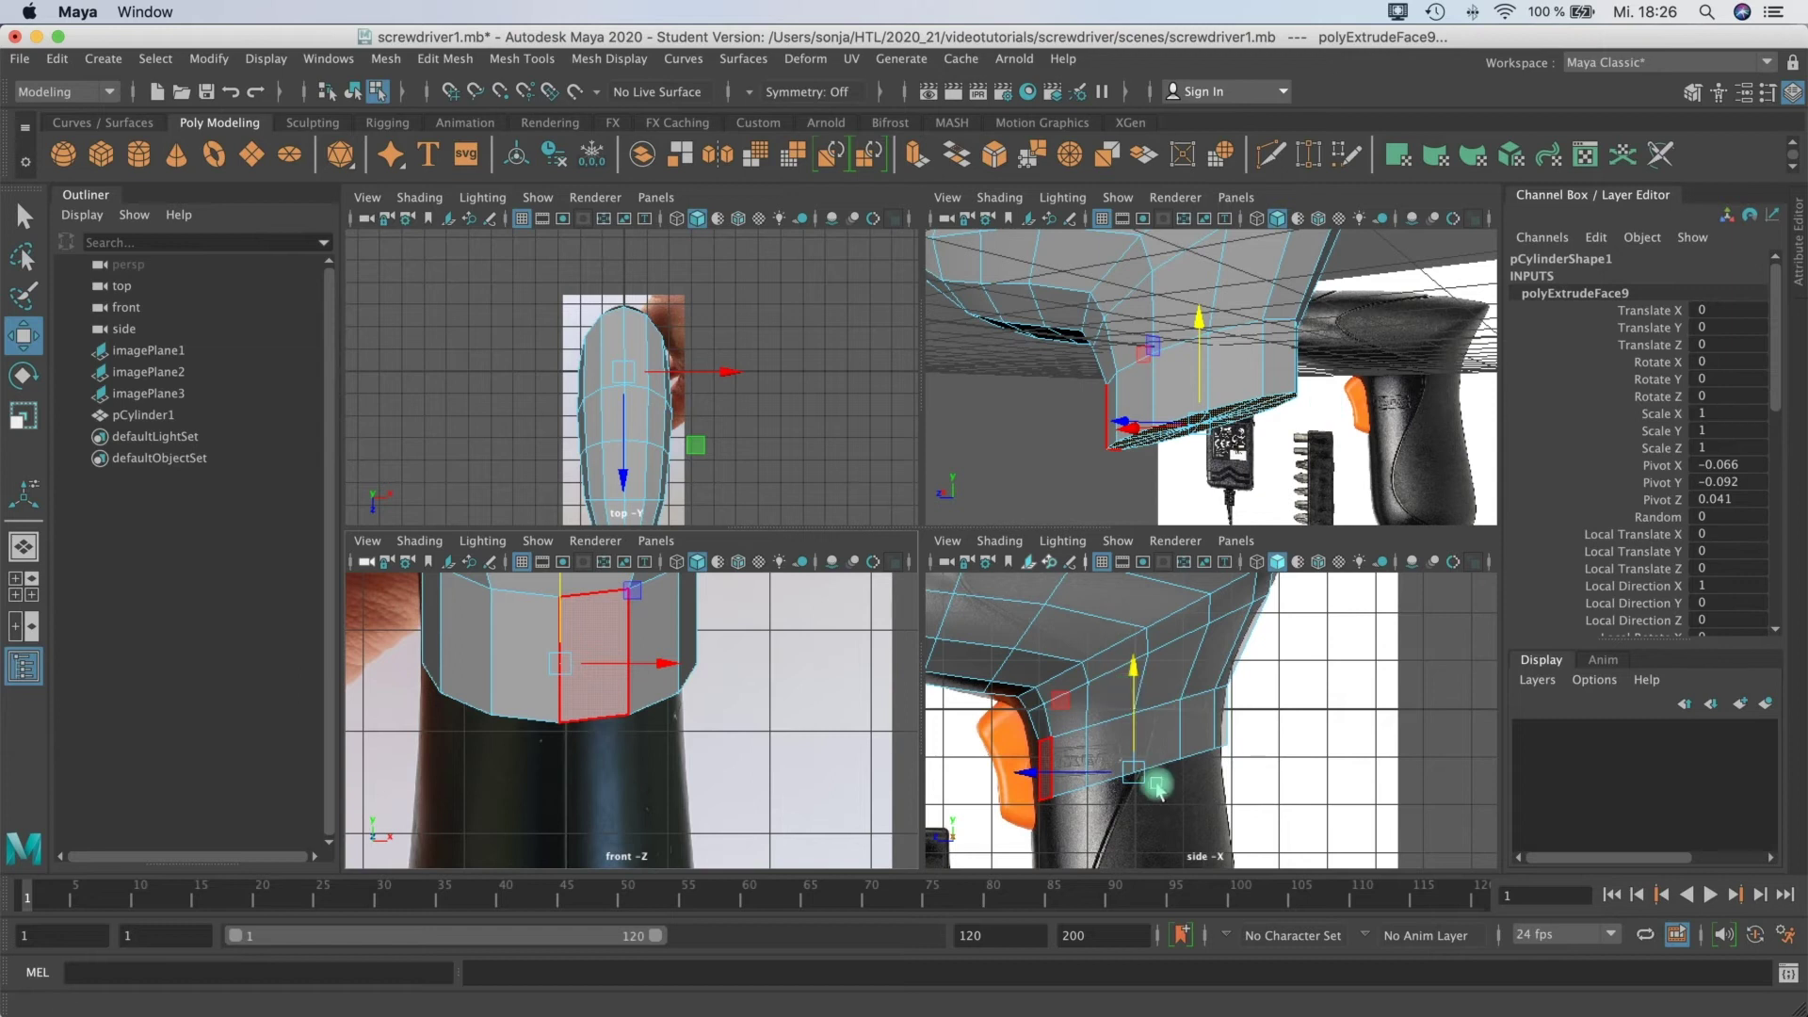
key(r)
alt+middle_drag(1182, 708, 1134, 819)
drag(1134, 819, 1160, 726)
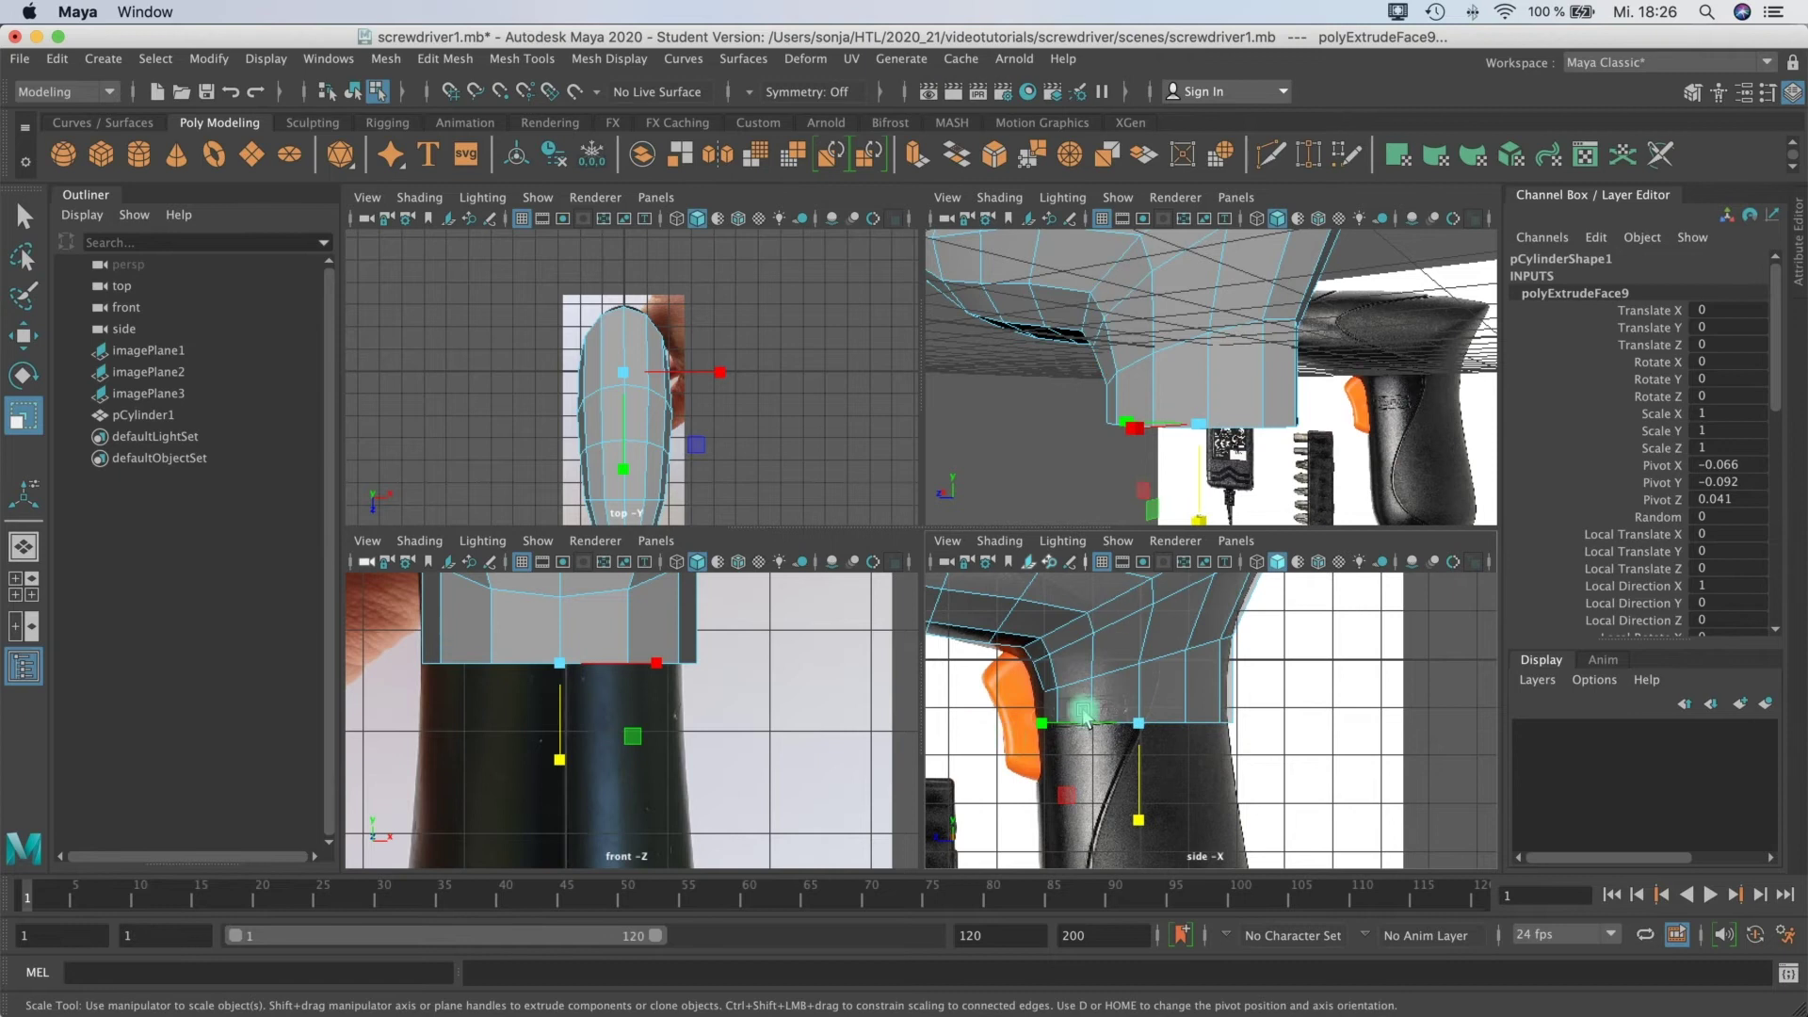
Step: Scale the flattened handle faces uniformly to about 0.96 and shift them along Z to fit the side reference
alt+drag(1215, 377, 1364, 355)
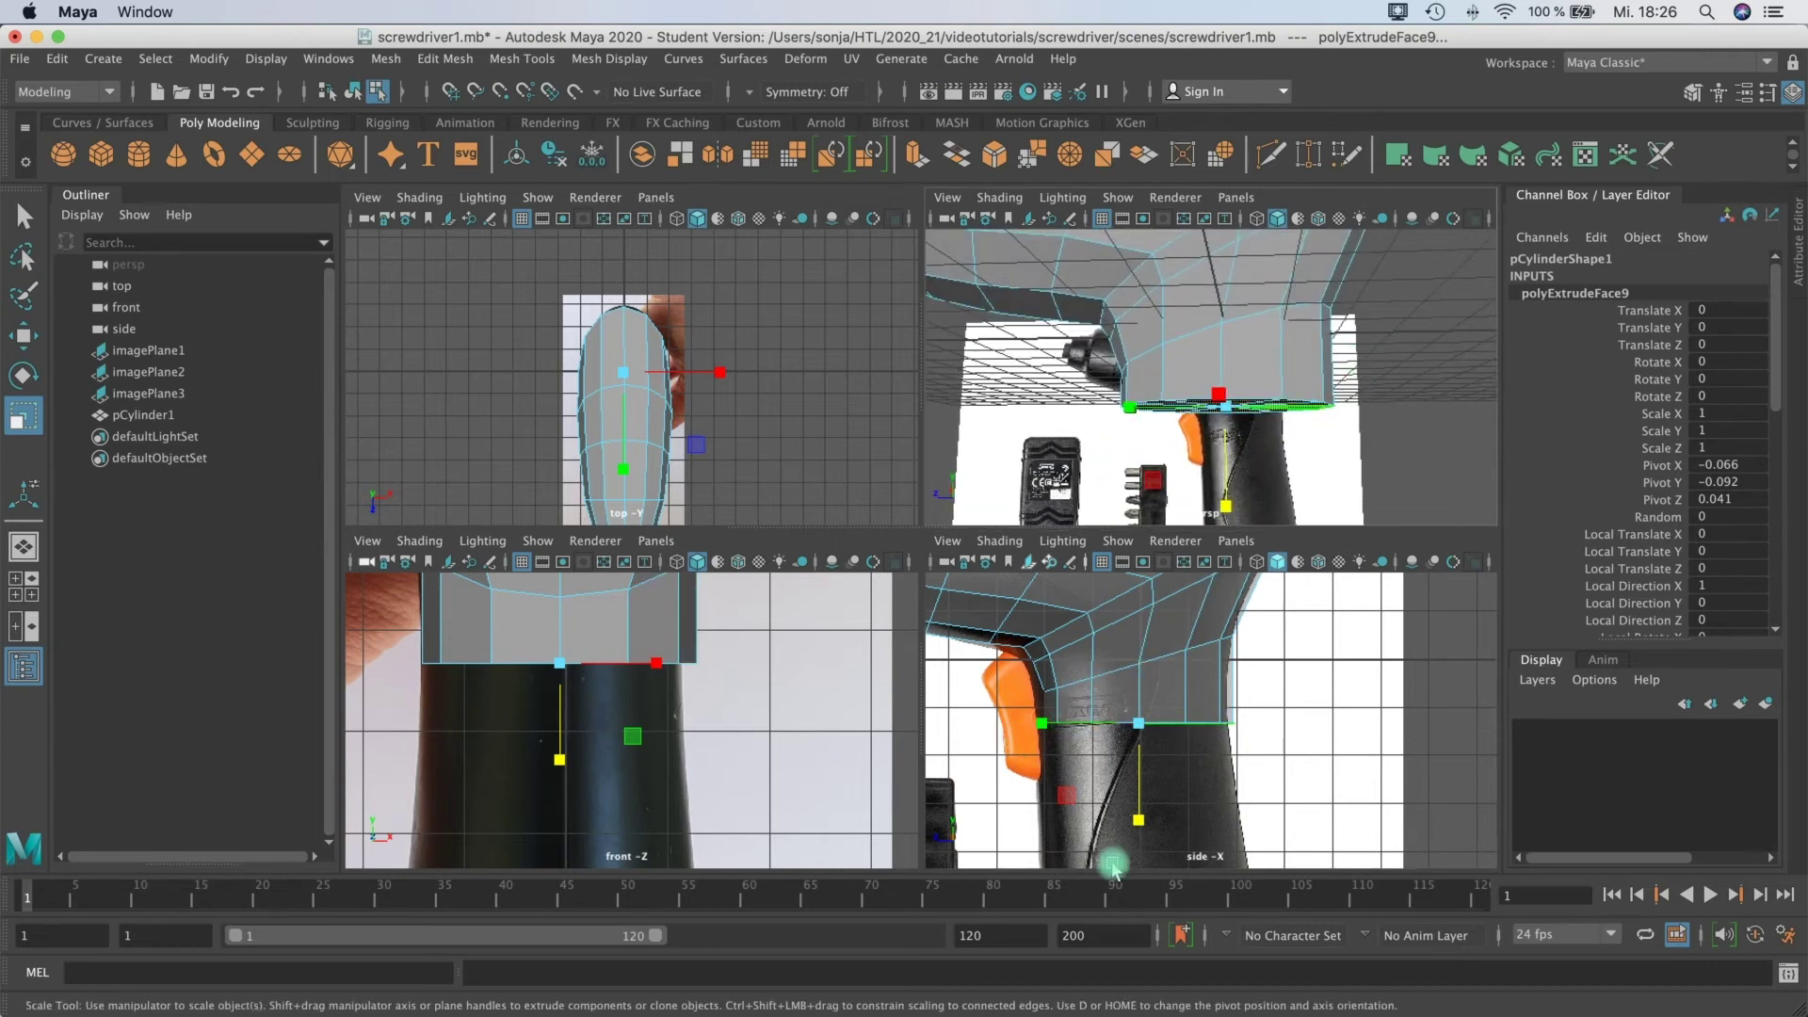
key(w)
key(e)
key(r)
key(w)
key(e)
key(r)
drag(1229, 417, 1224, 424)
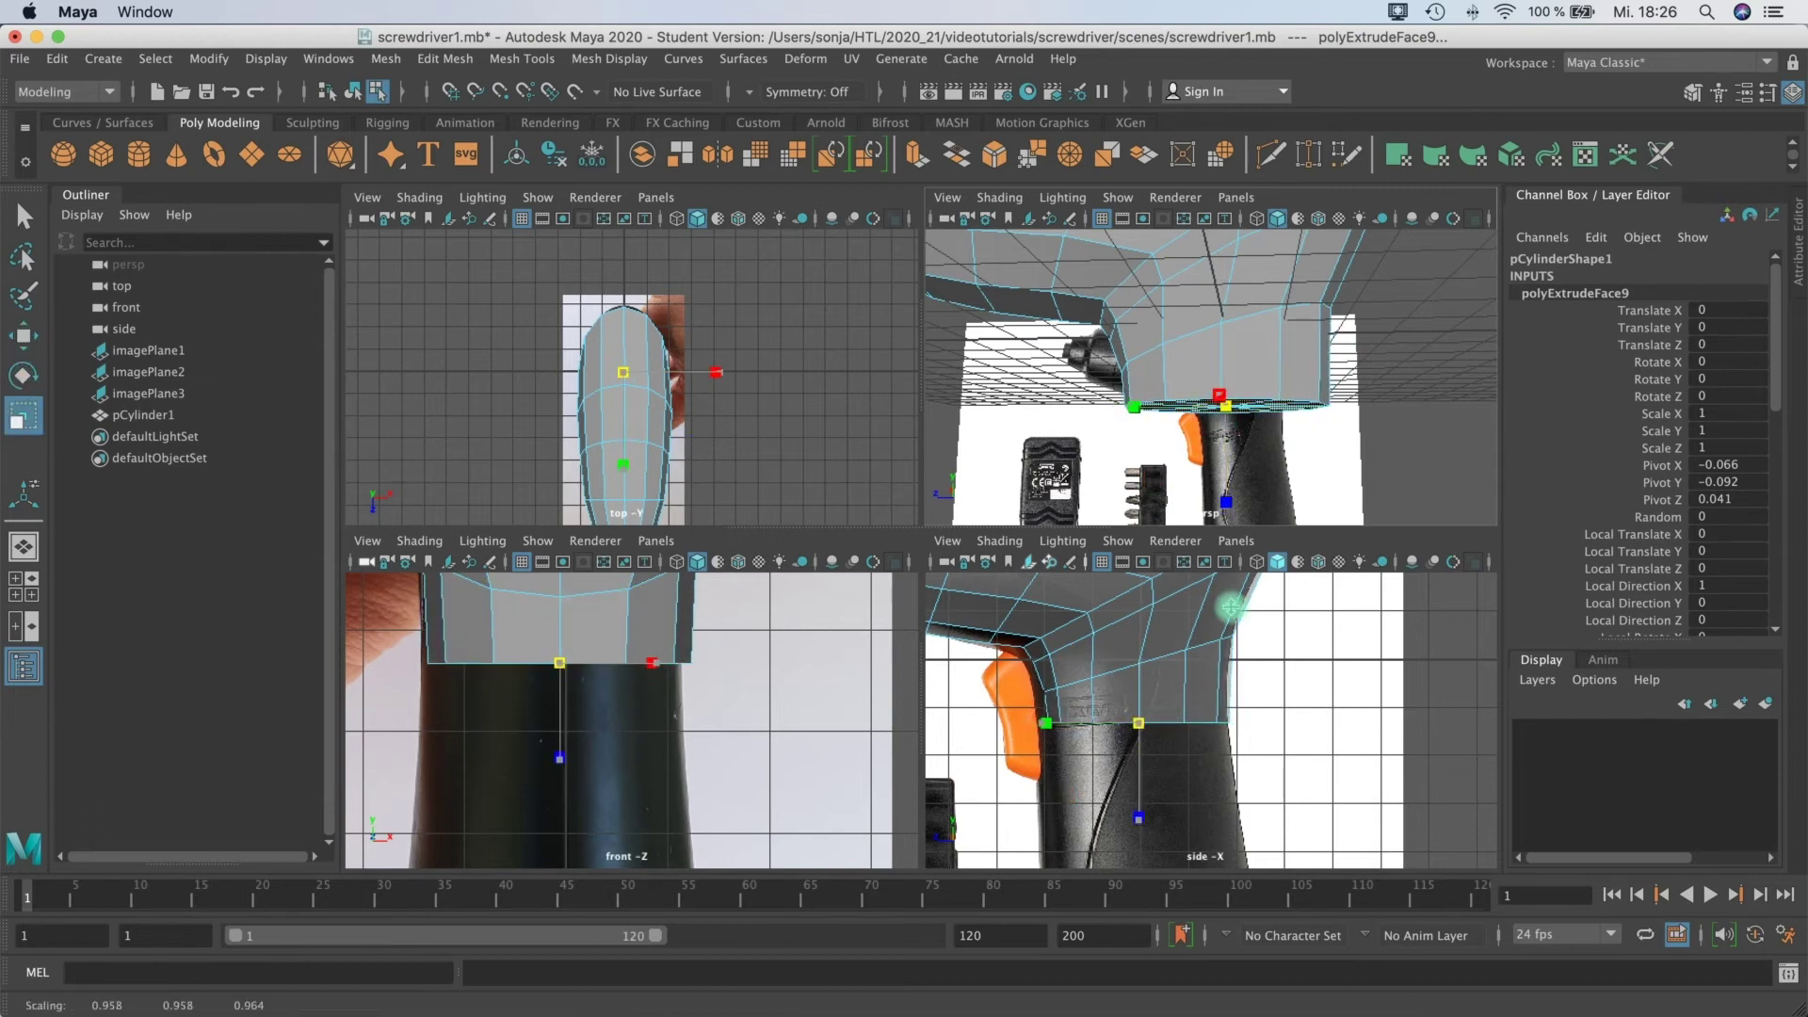
key(w)
click(1029, 726)
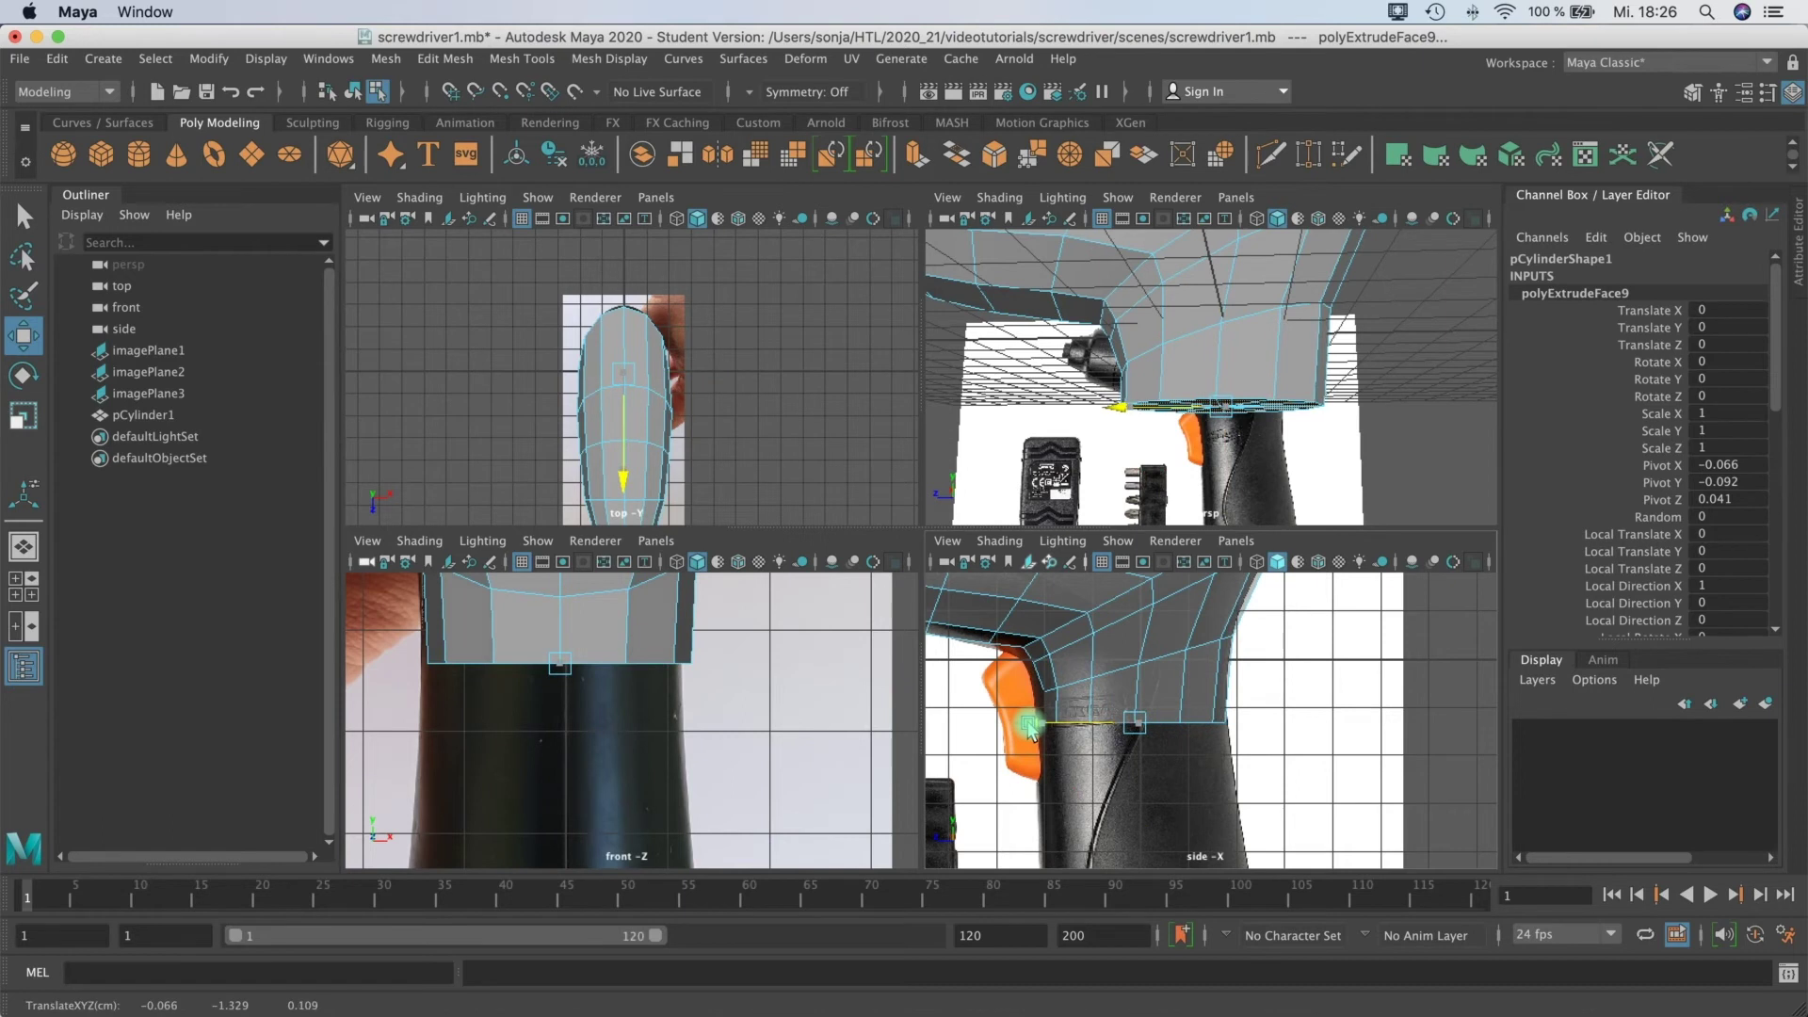
Step: Extrude the handle's end faces further downward with a Local Translate Z of about 2.627
alt+middle_drag(1219, 367, 1193, 352)
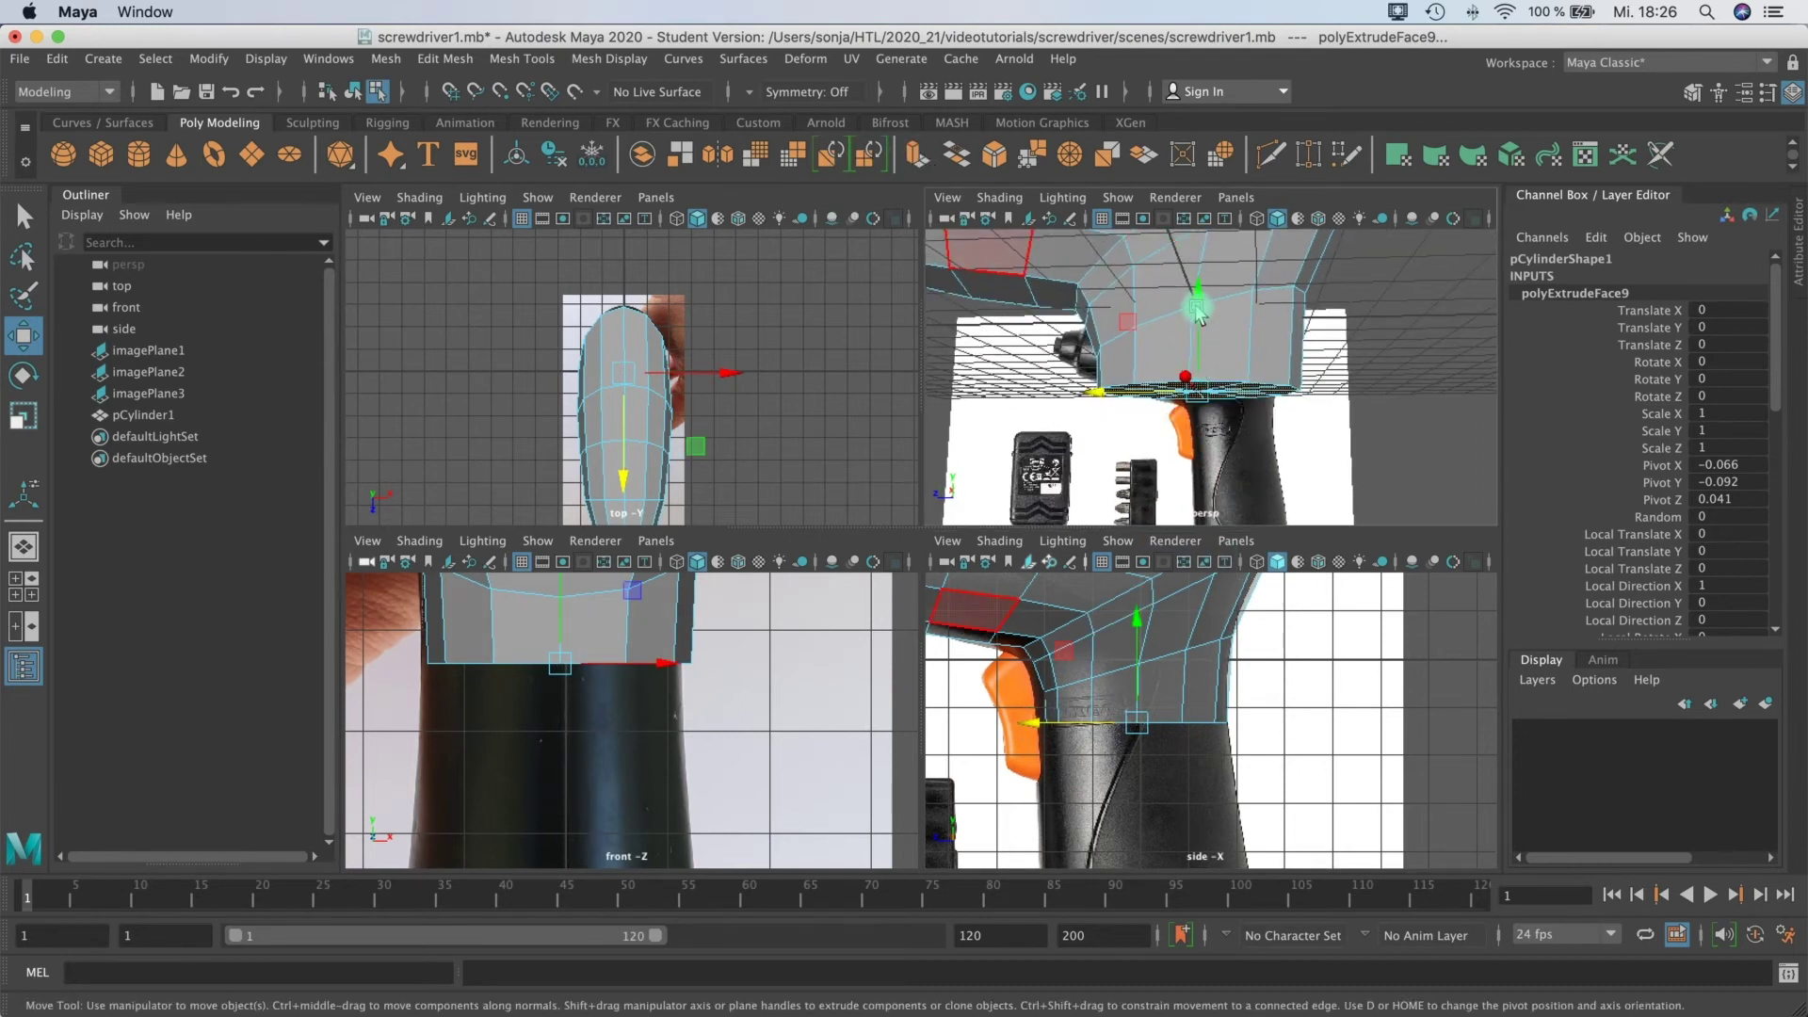
key(ctrl+e)
drag(694, 764, 641, 948)
alt+middle_drag(629, 713, 601, 545)
alt+middle_drag(1192, 702, 1162, 594)
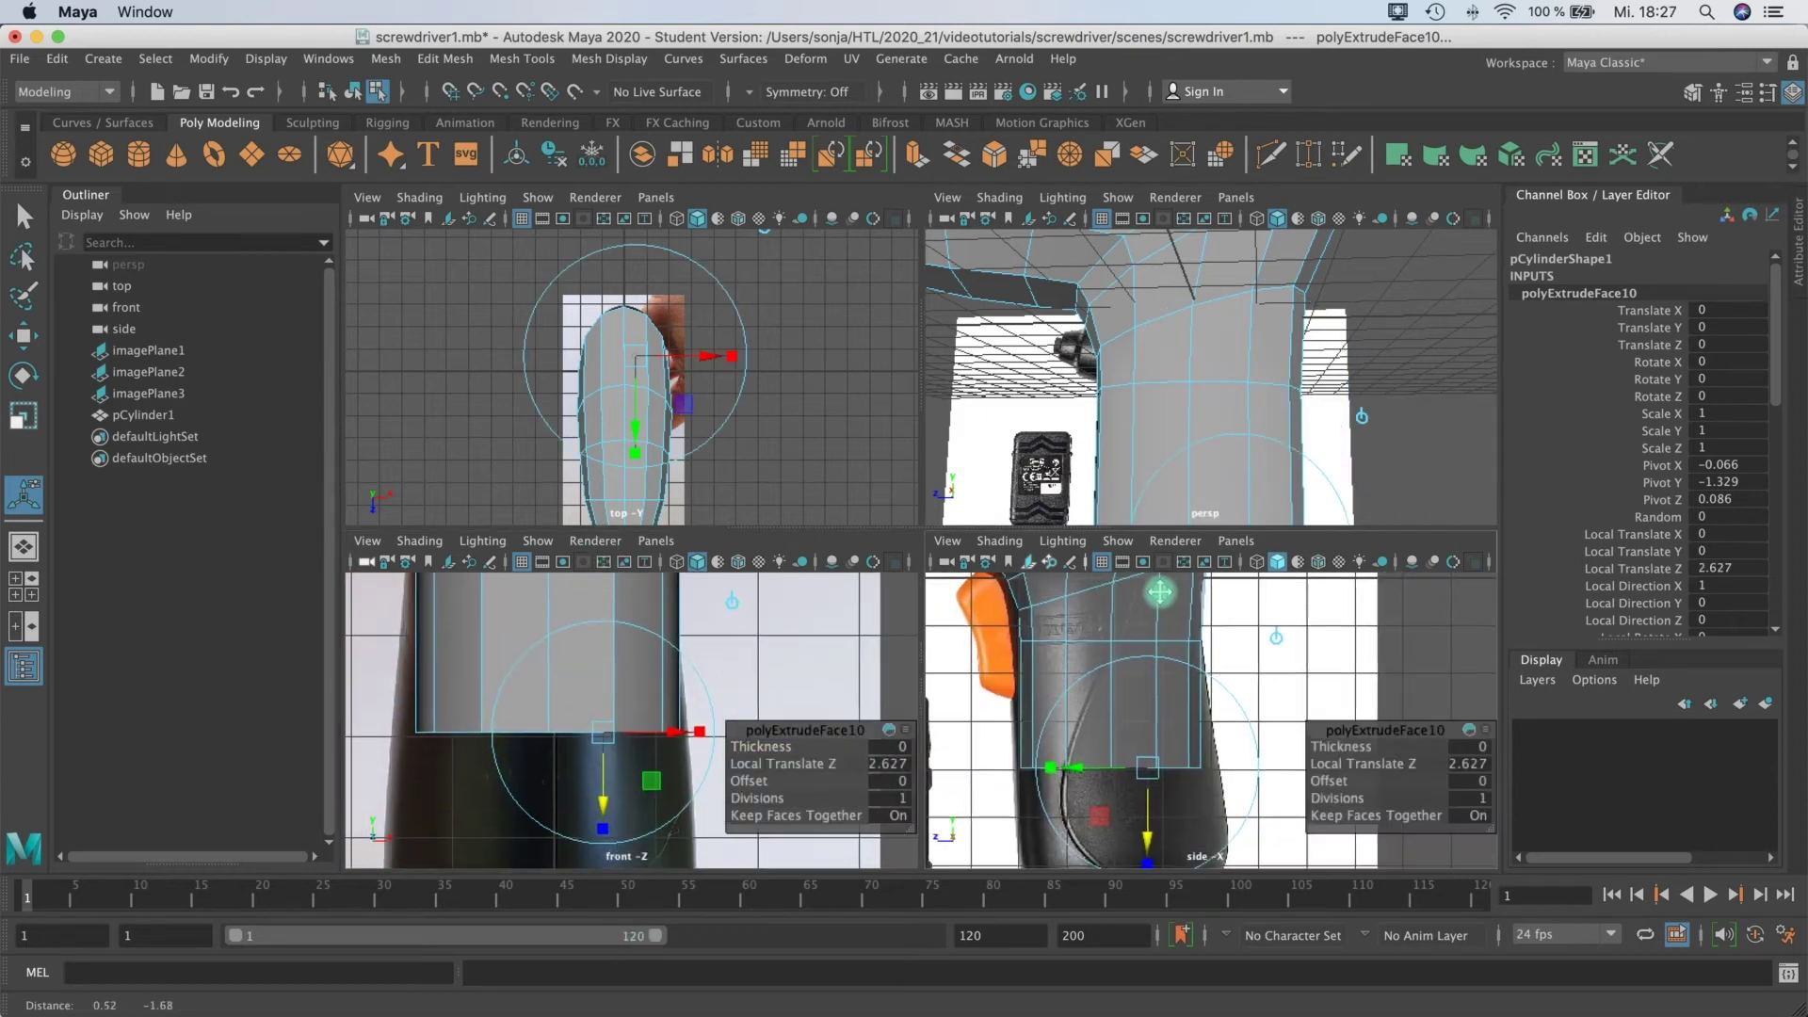
Step: Scale the handle's end faces in width and depth and shift them along Z to fit the front and side references
drag(697, 739, 727, 741)
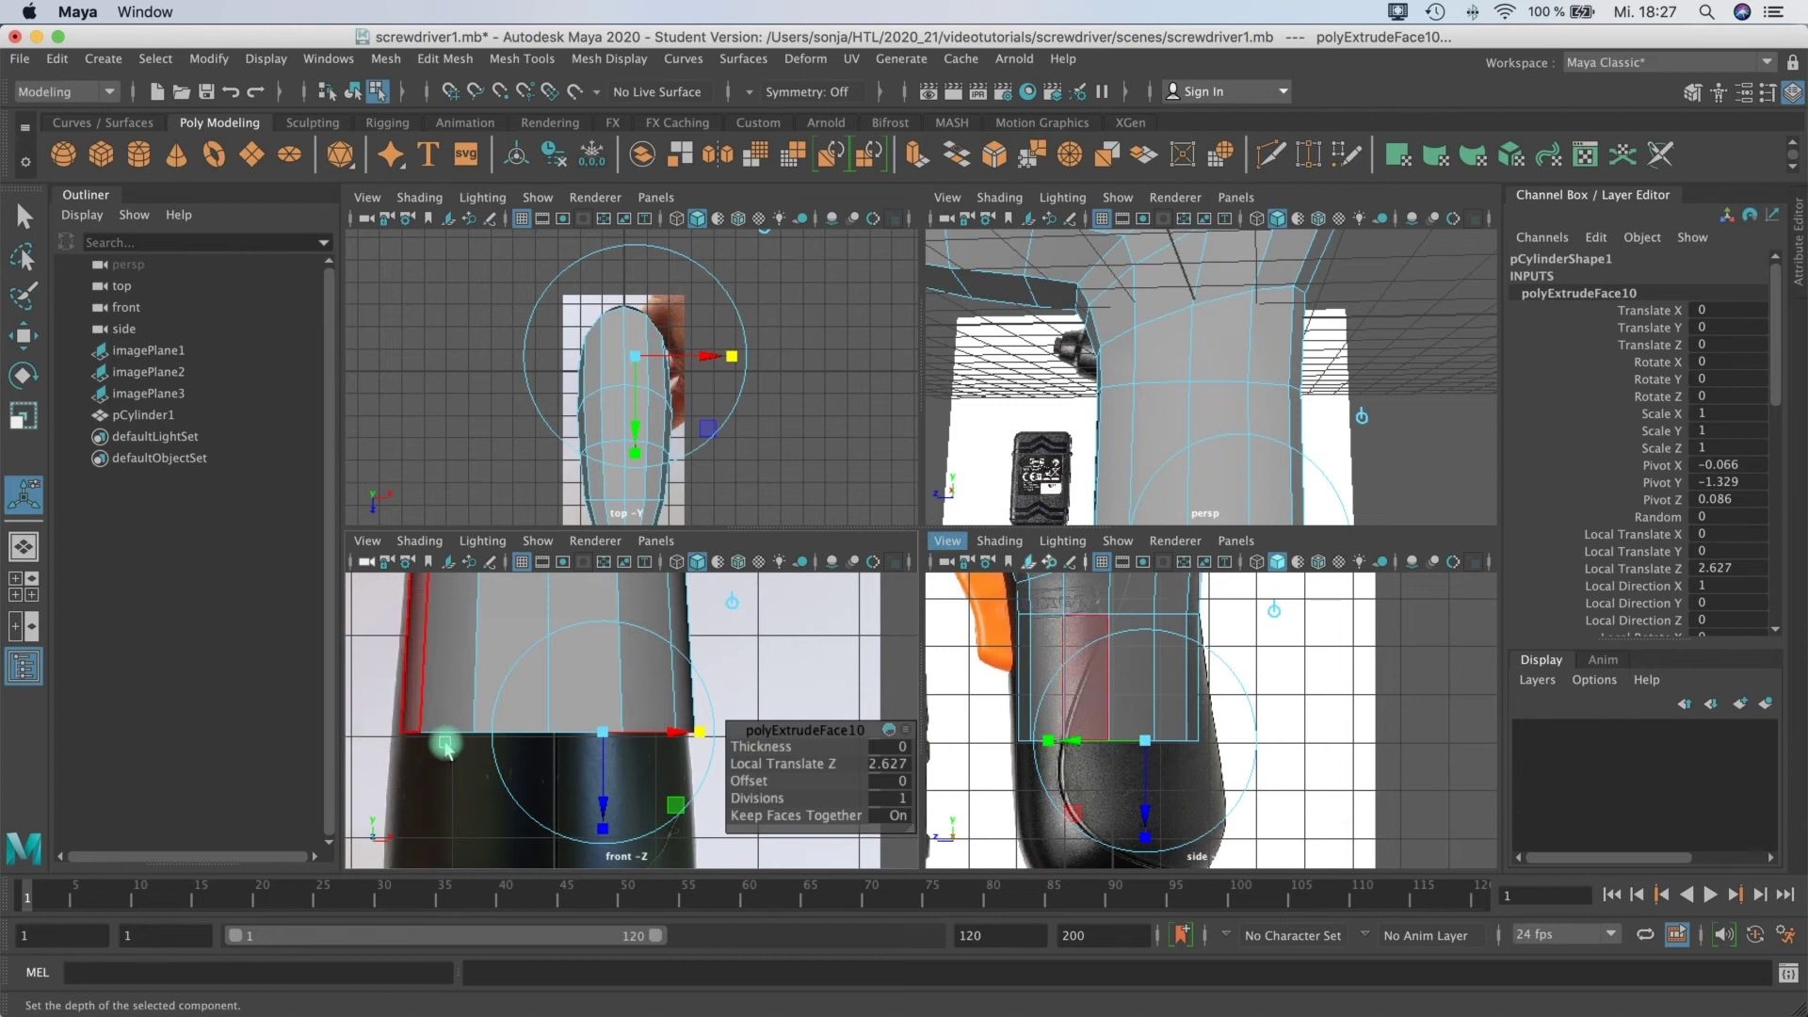
alt+middle_click(1247, 364)
alt+drag(1246, 364, 1121, 350)
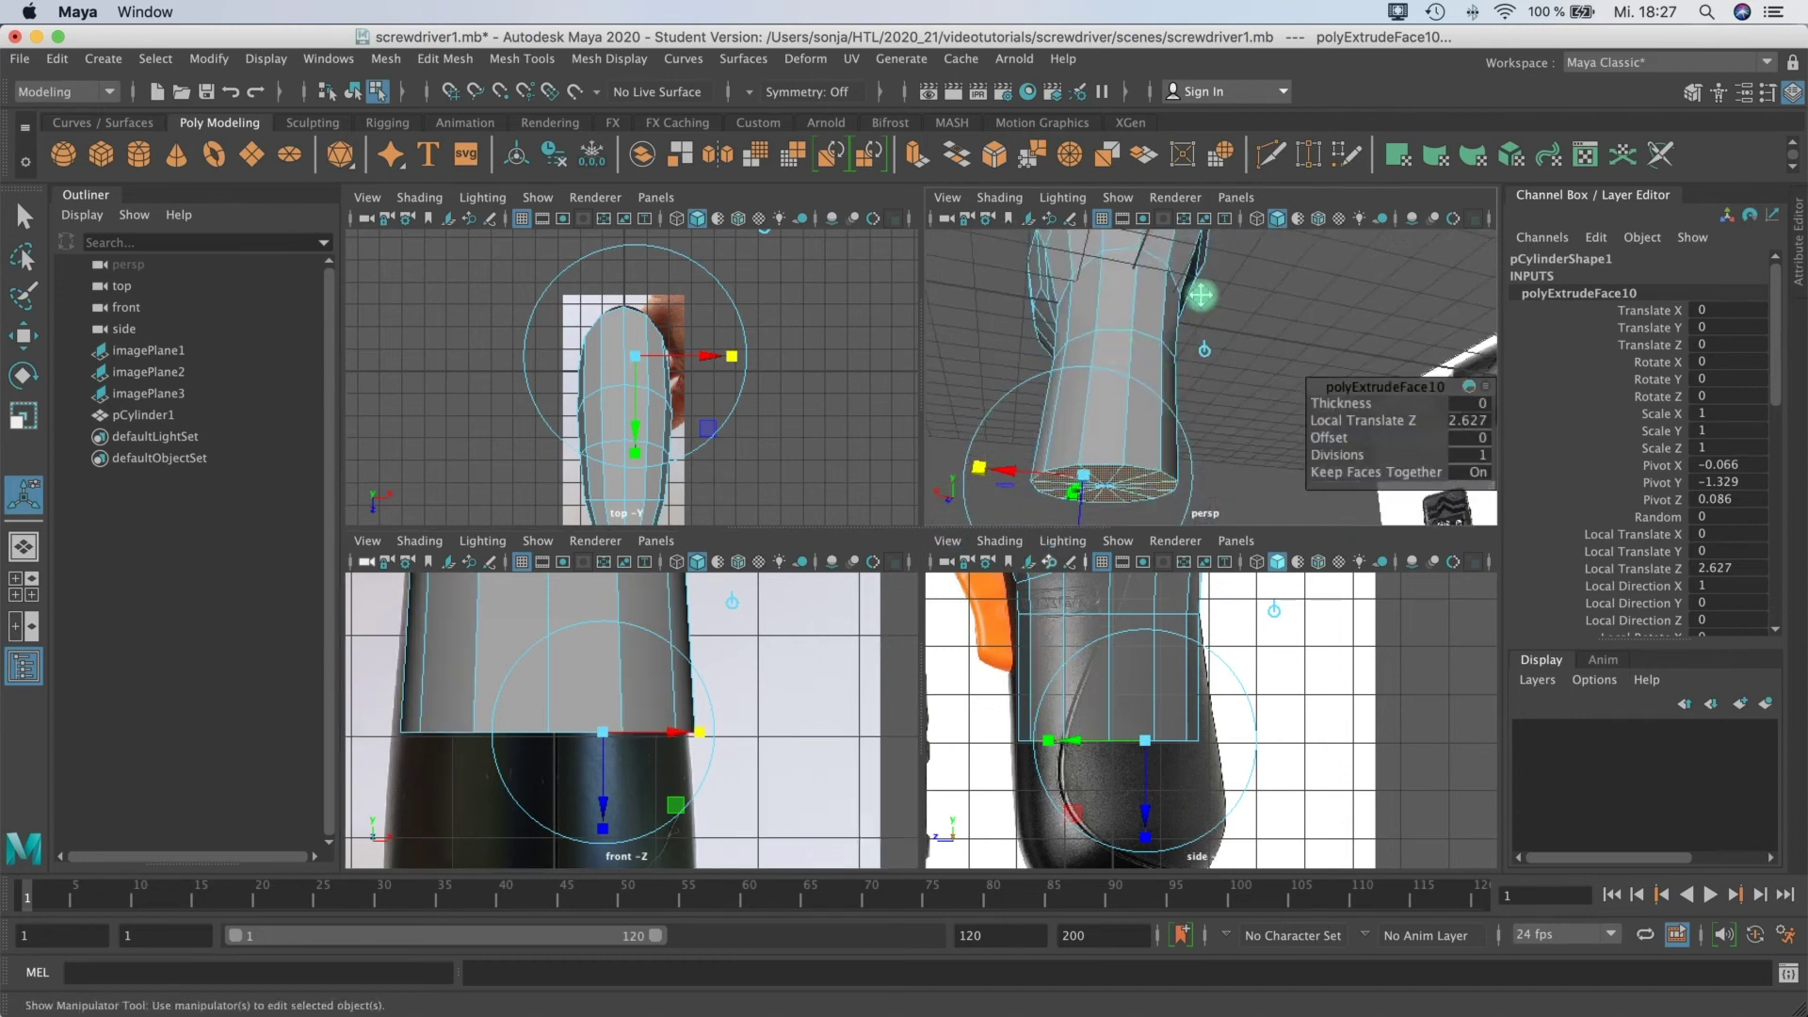
alt+middle_drag(1202, 295, 1234, 190)
drag(1048, 748, 1032, 748)
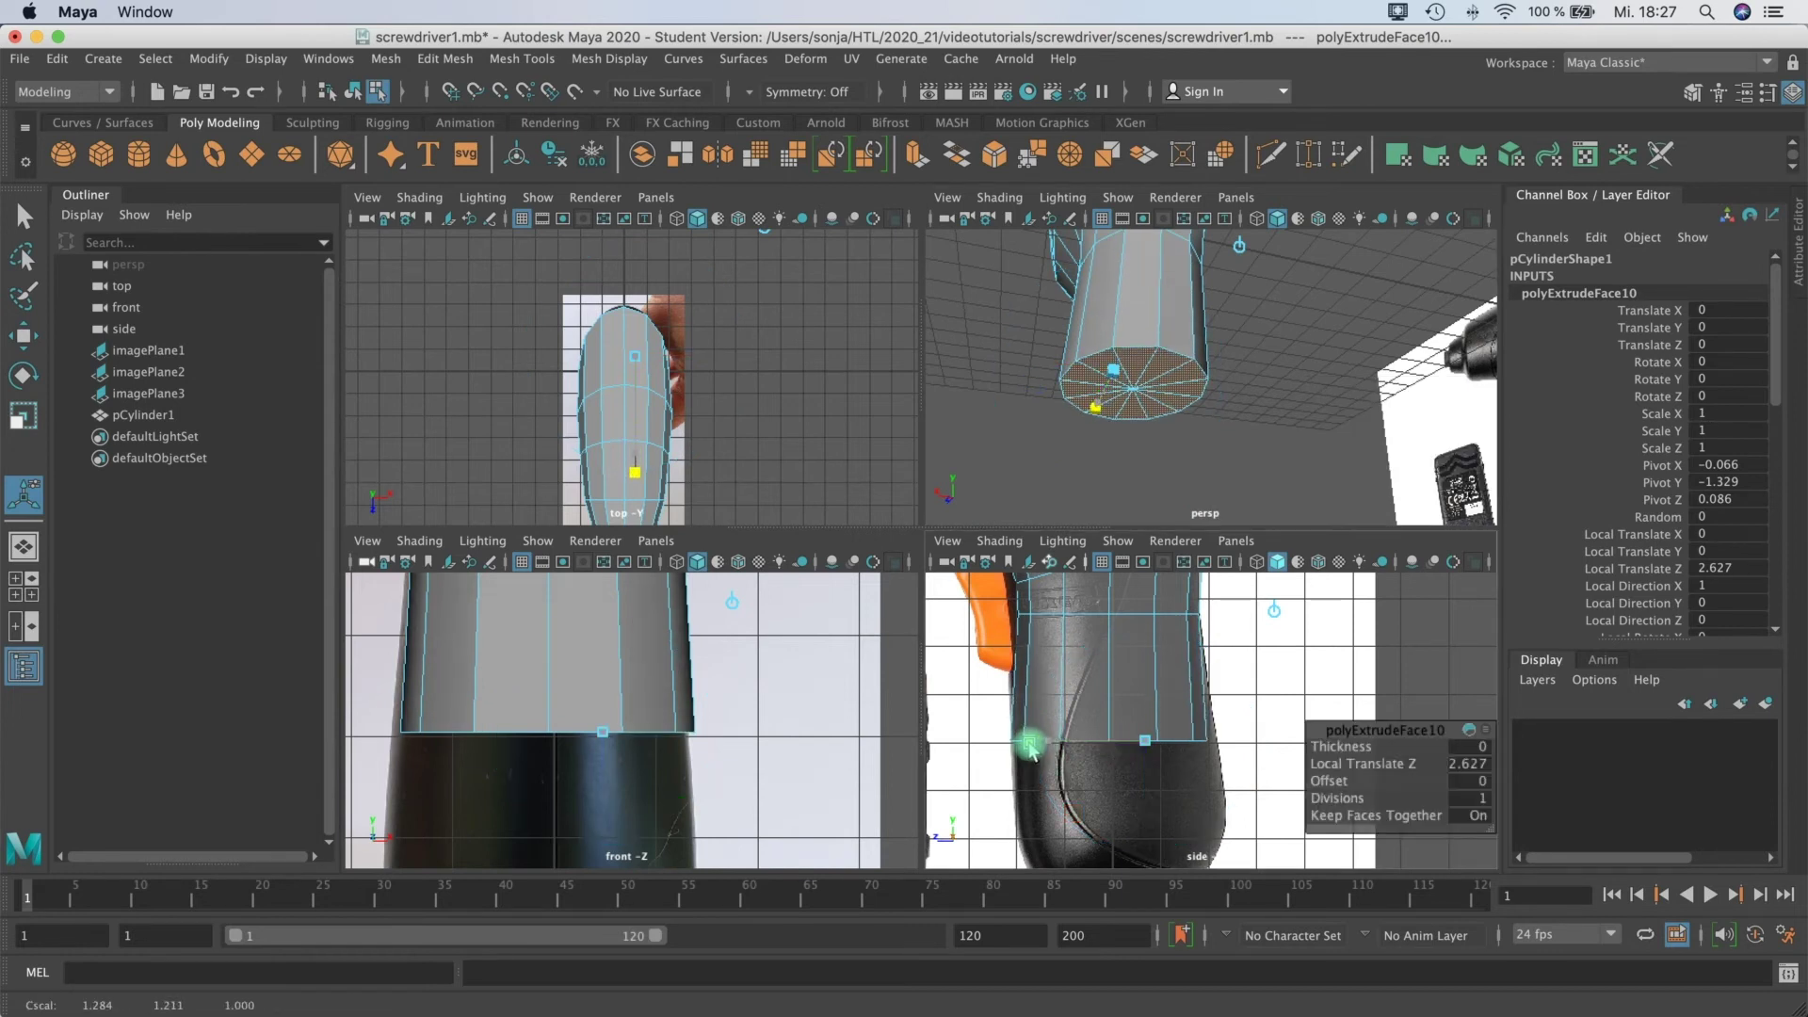
key(w)
click(1074, 737)
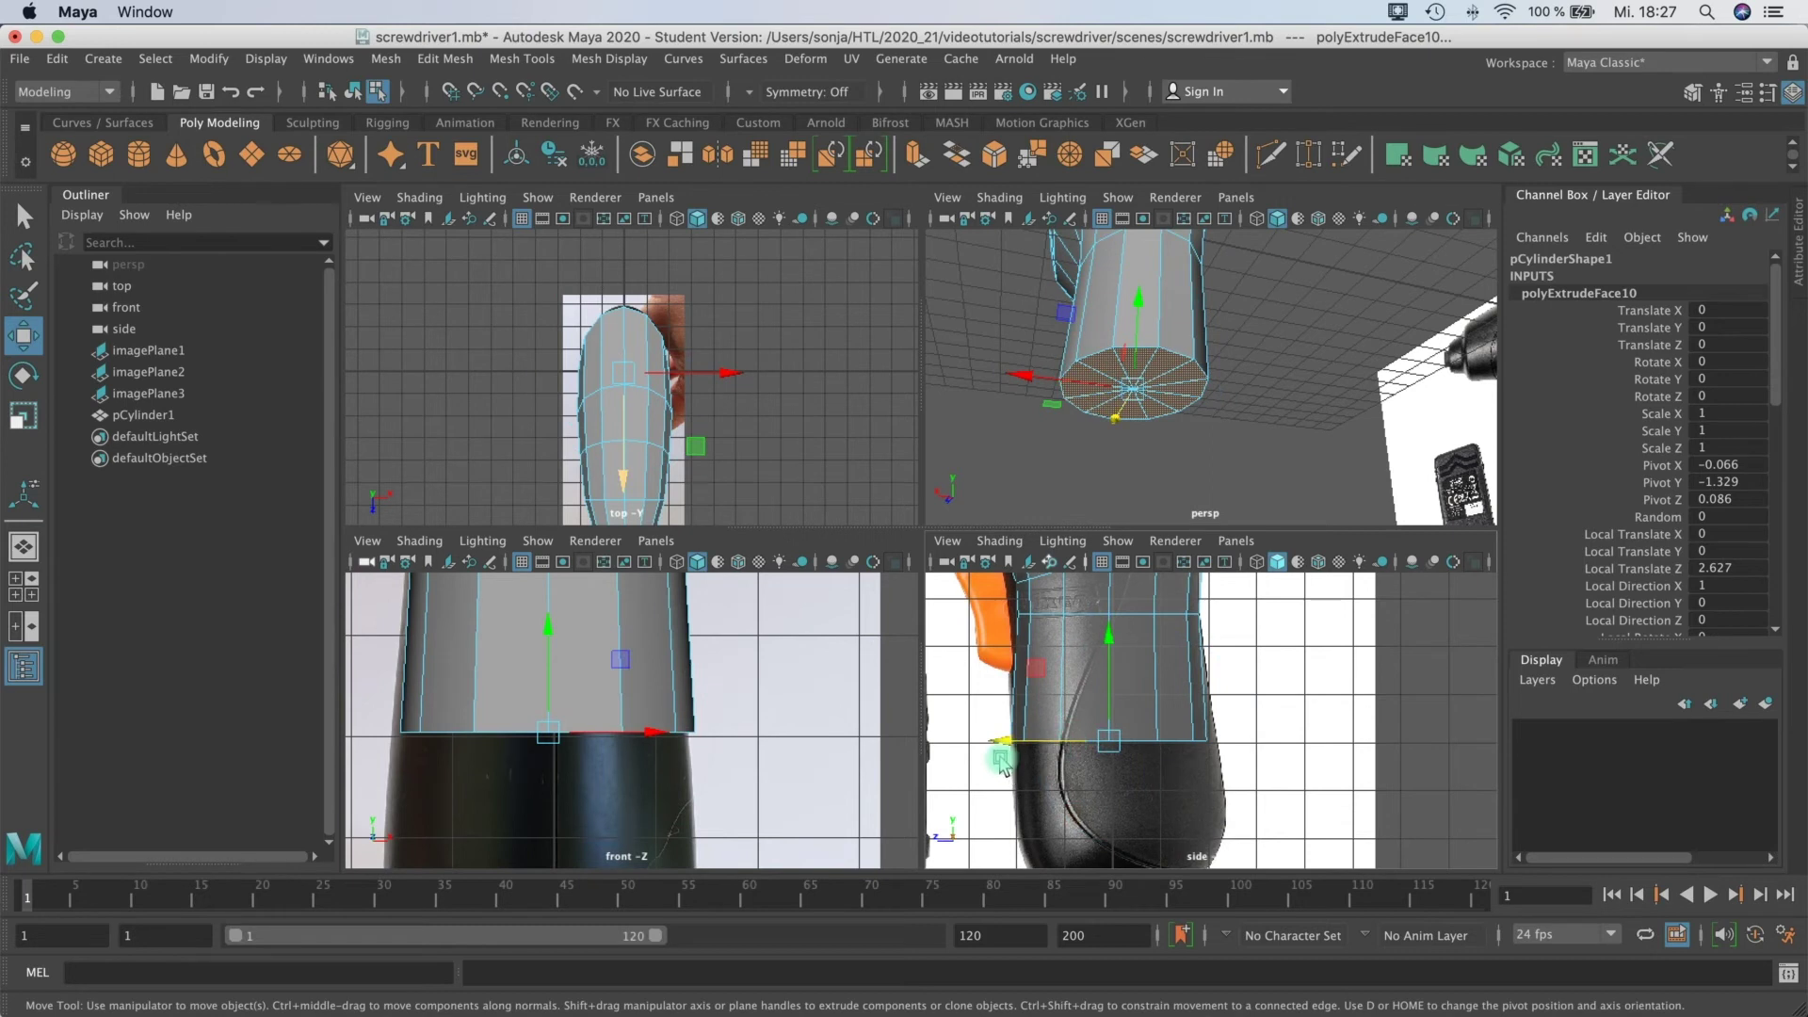
middle_drag(1004, 746, 1006, 747)
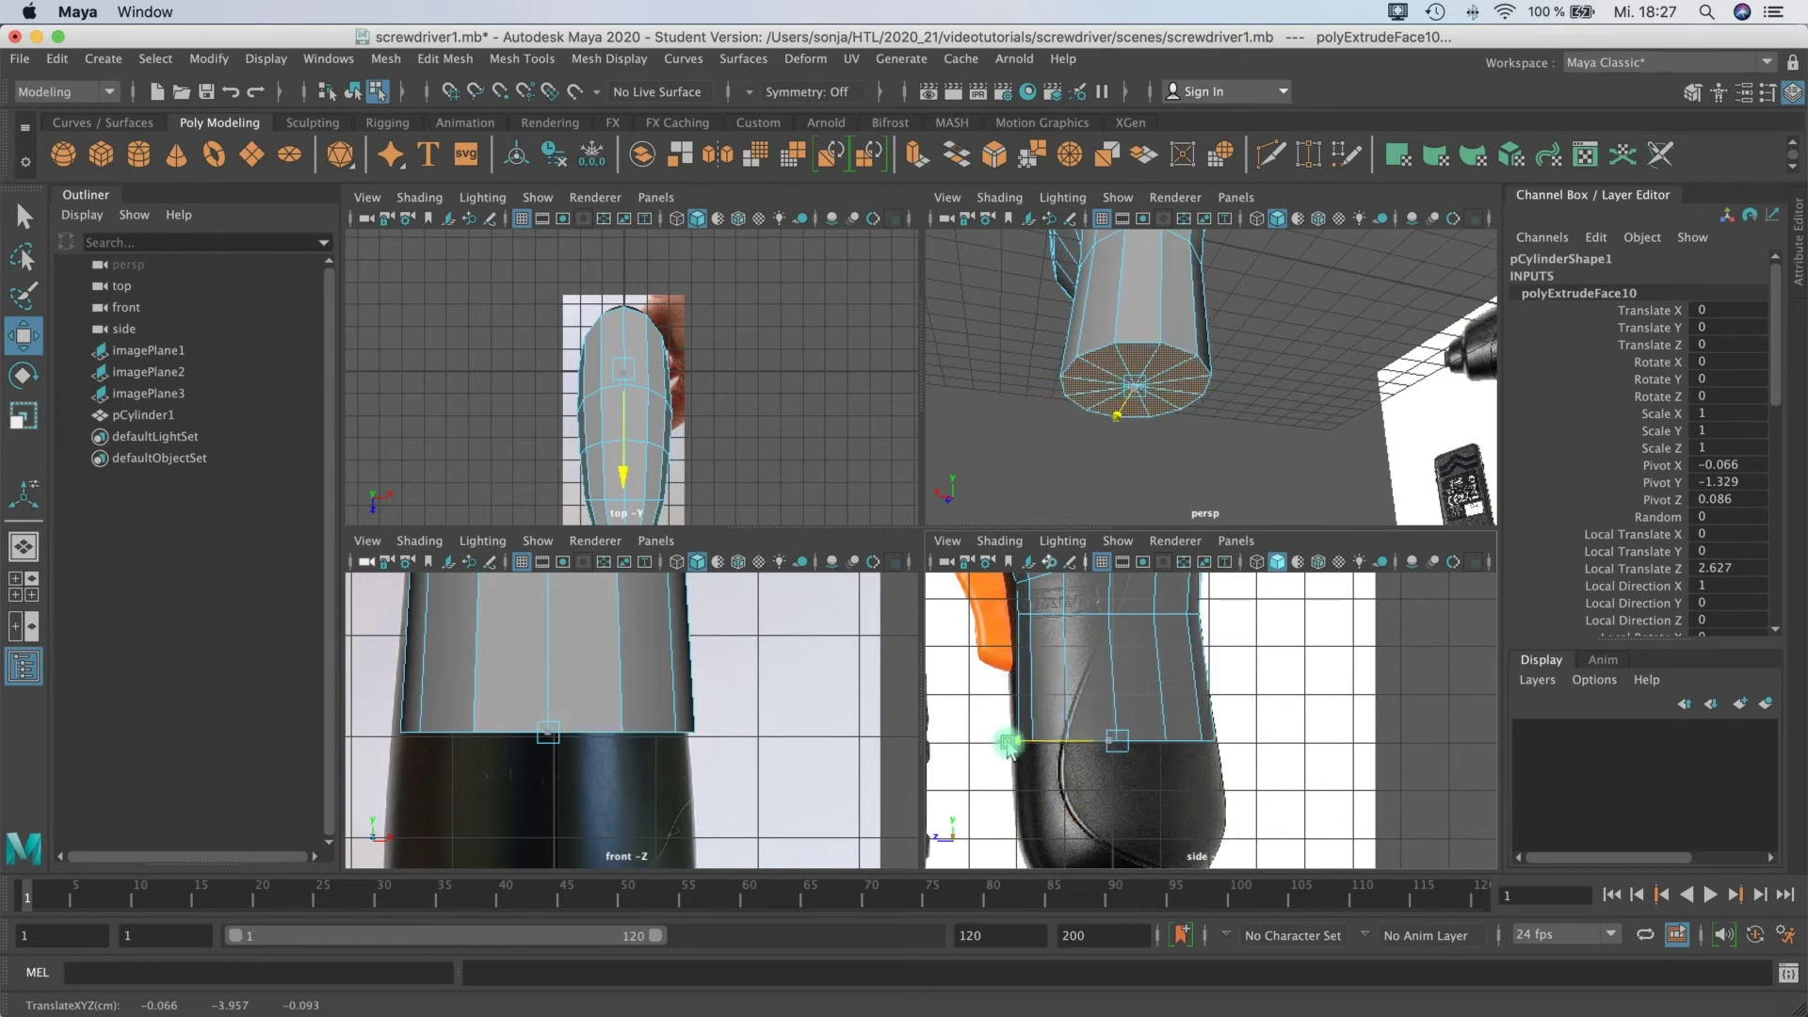
Step: Extrude the handle's end faces further downward with a Local Translate Z of about 1.703
click(1117, 659)
key(ctrl+e)
drag(1119, 662, 1156, 876)
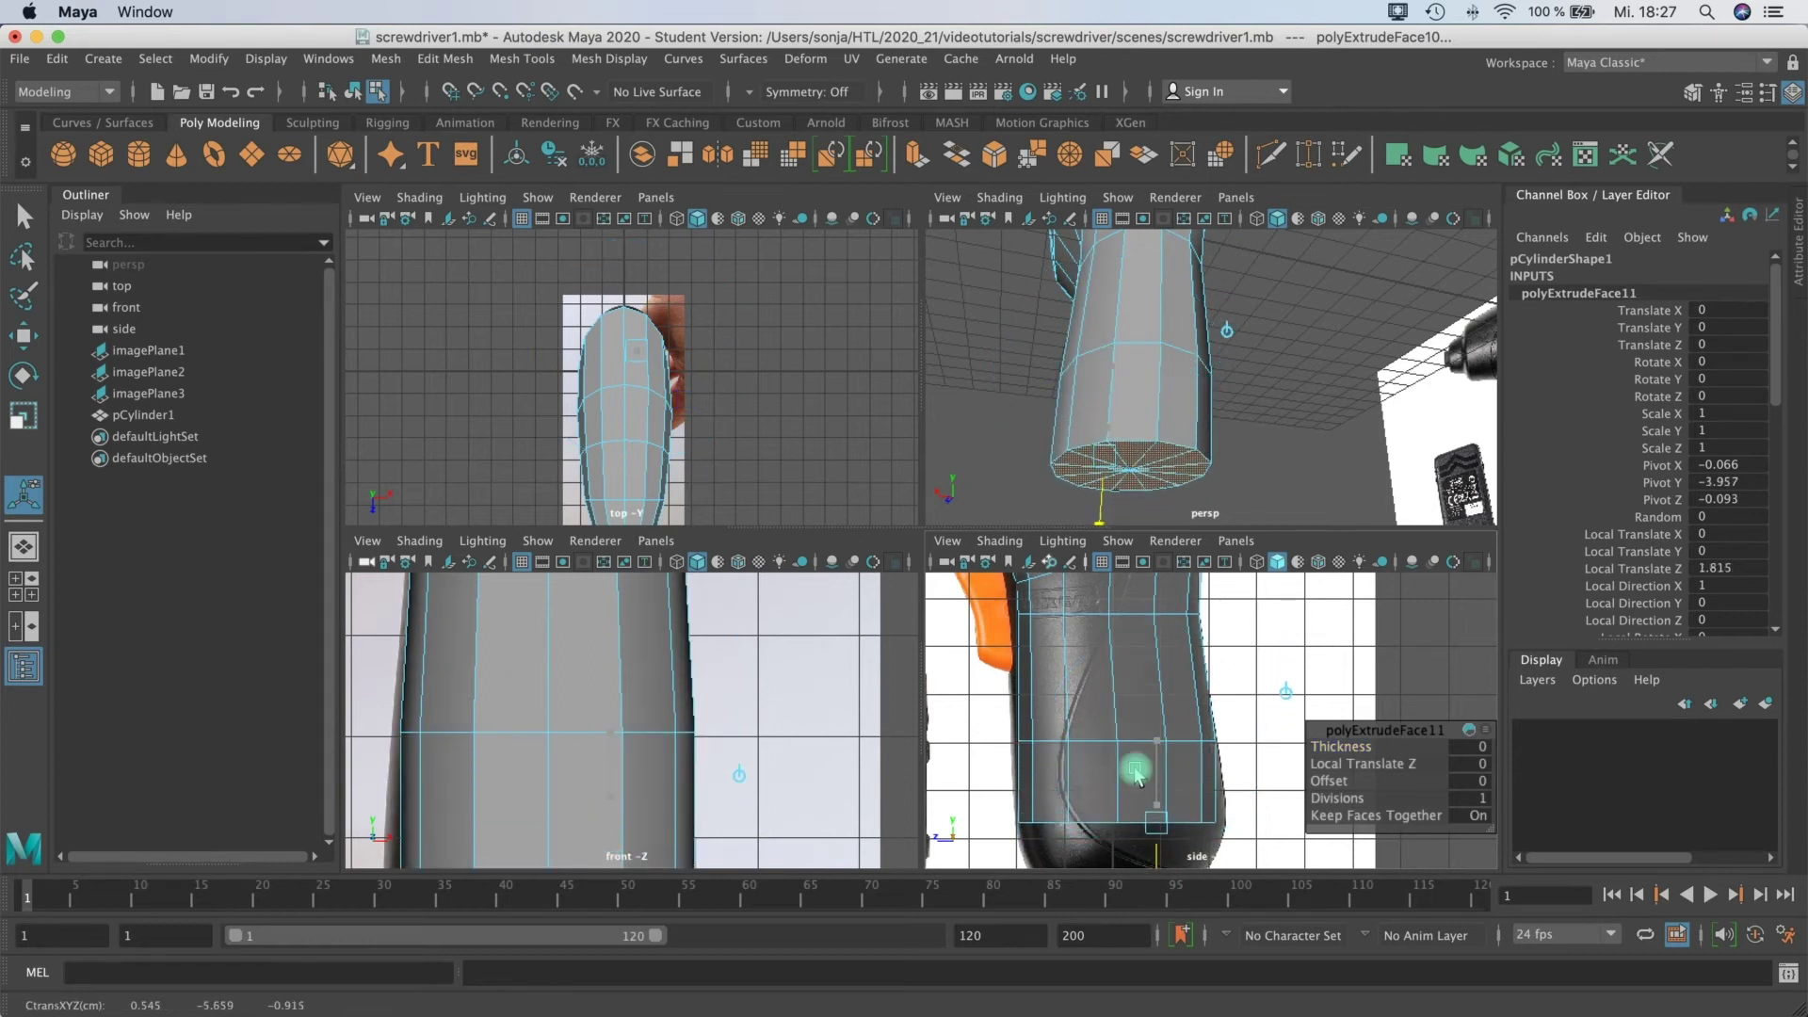
Step: Scale the newly extruded end faces in width and depth to match the handle's outline in the front and side images
drag(1052, 826, 1026, 823)
drag(1021, 454, 1044, 448)
drag(883, 604, 636, 791)
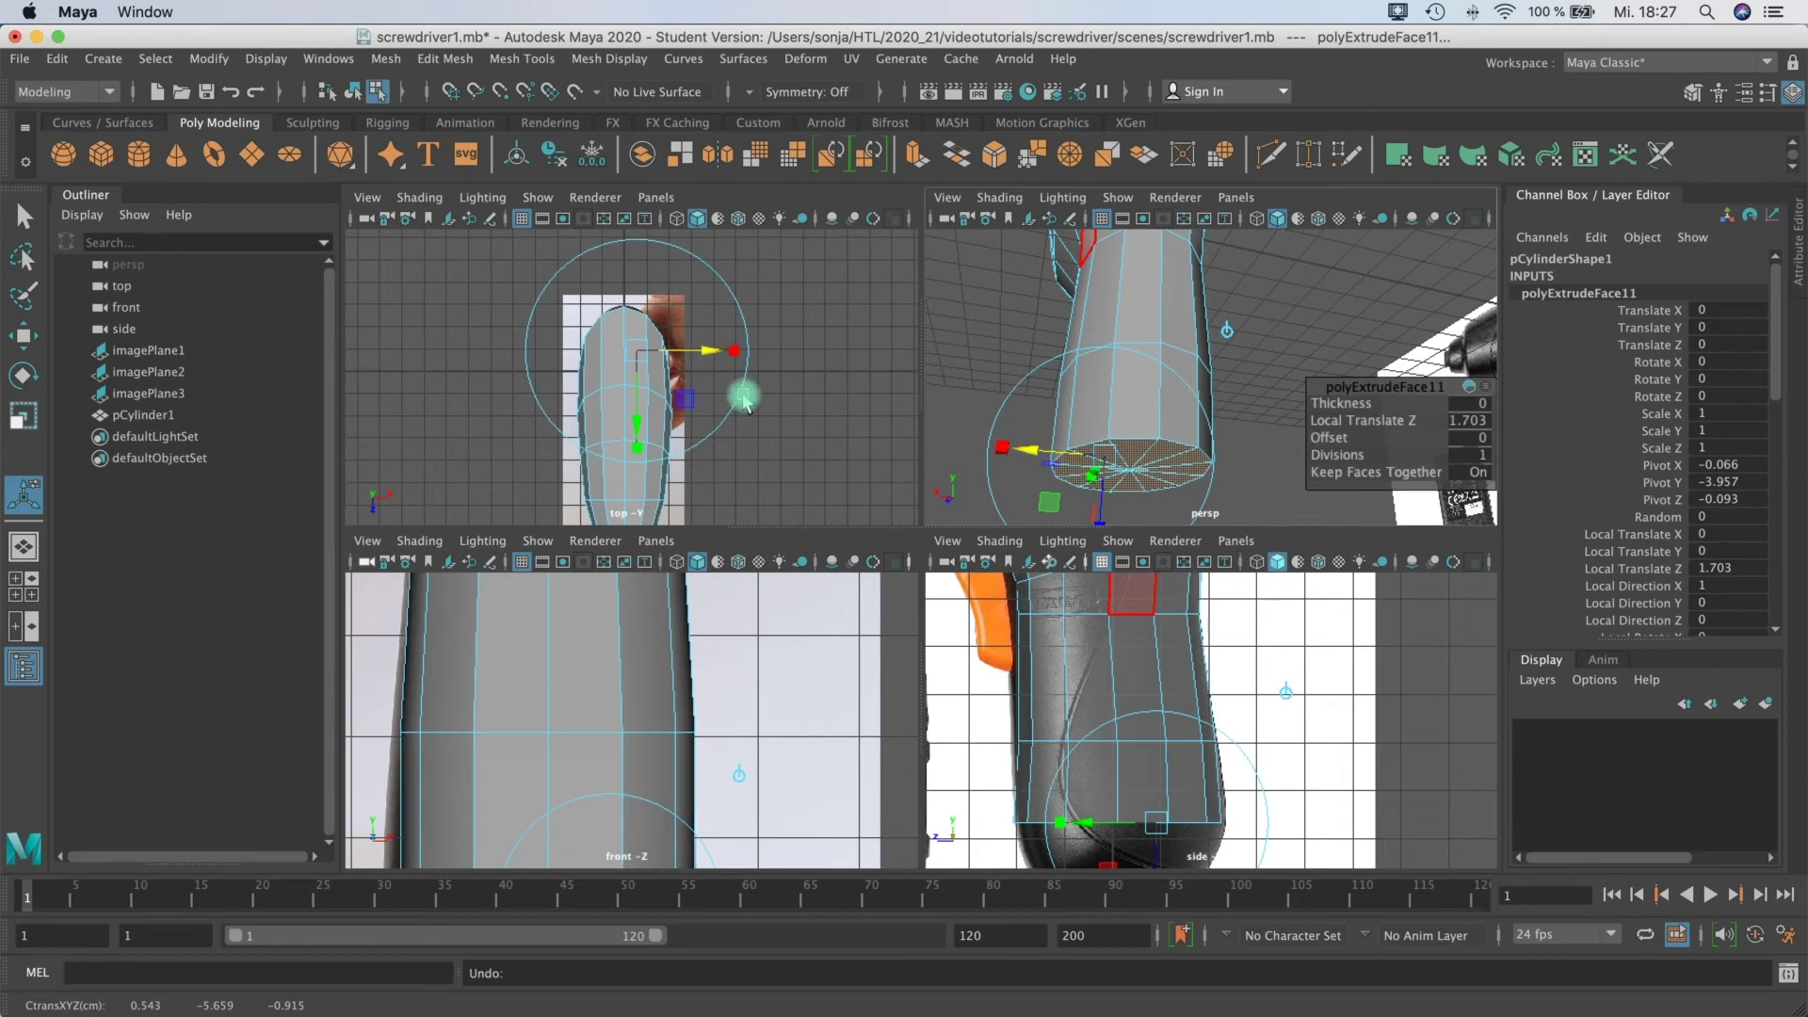
key(f)
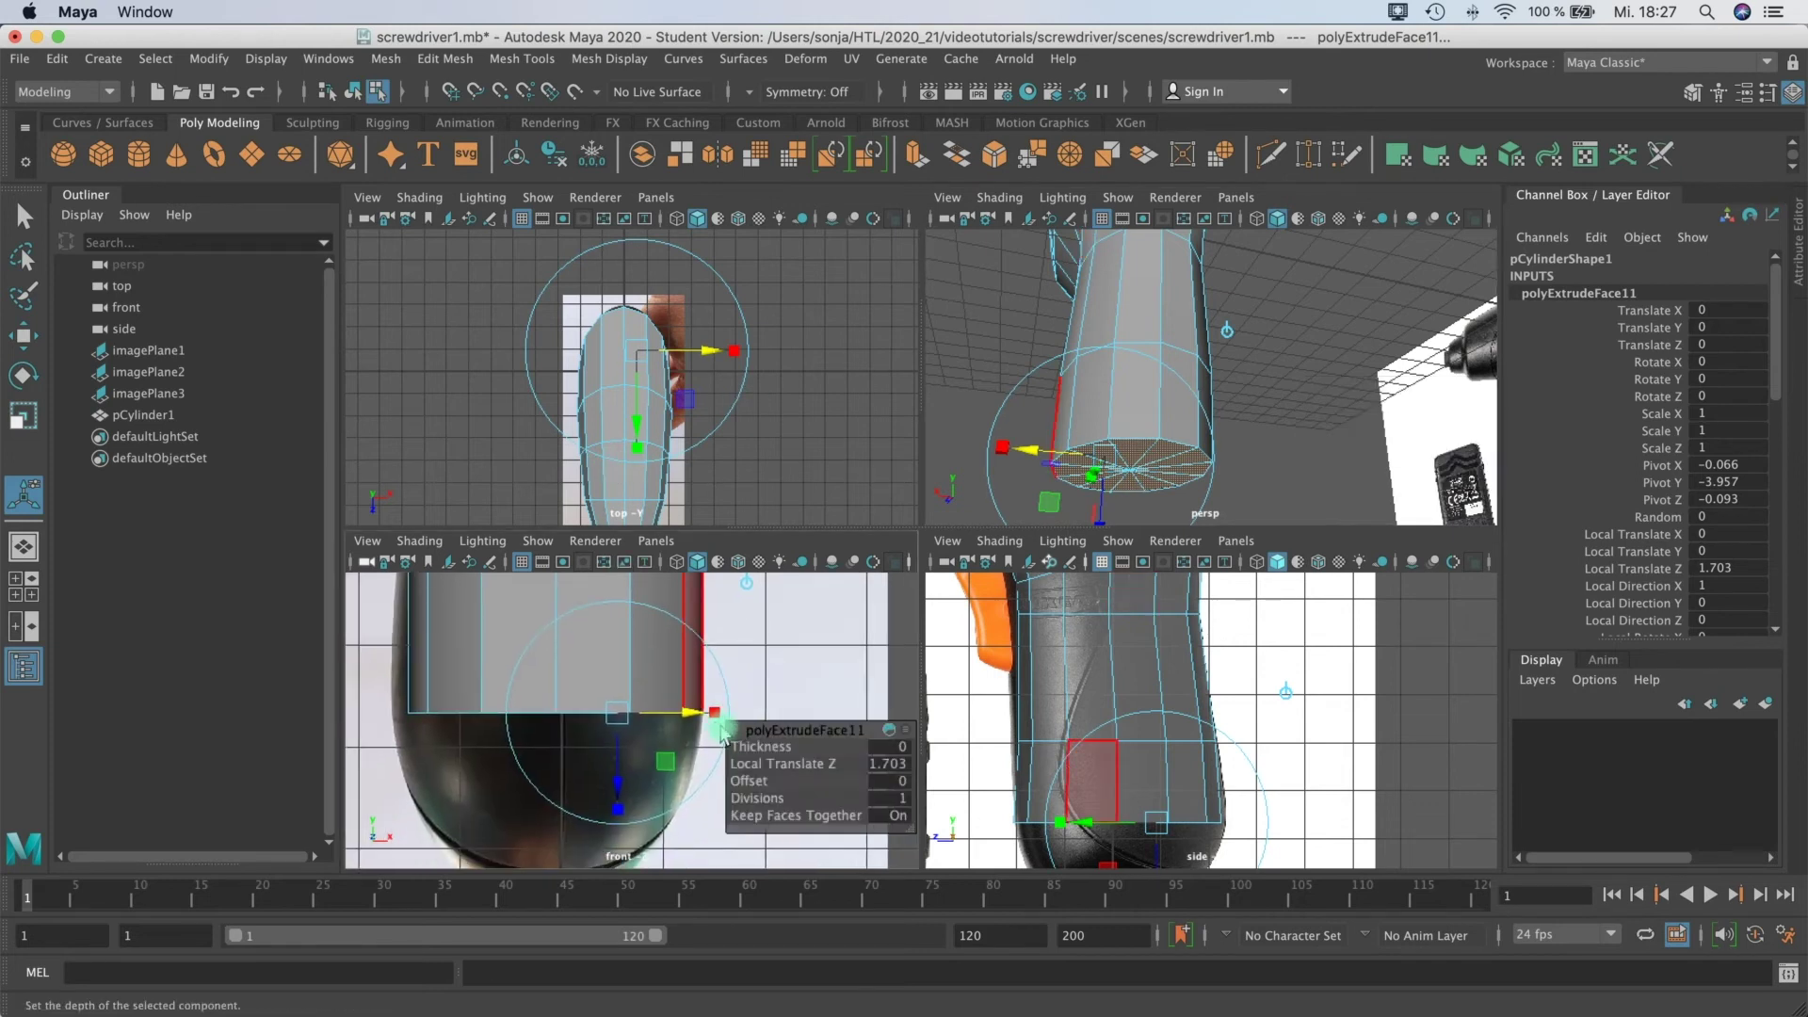
drag(718, 718, 728, 715)
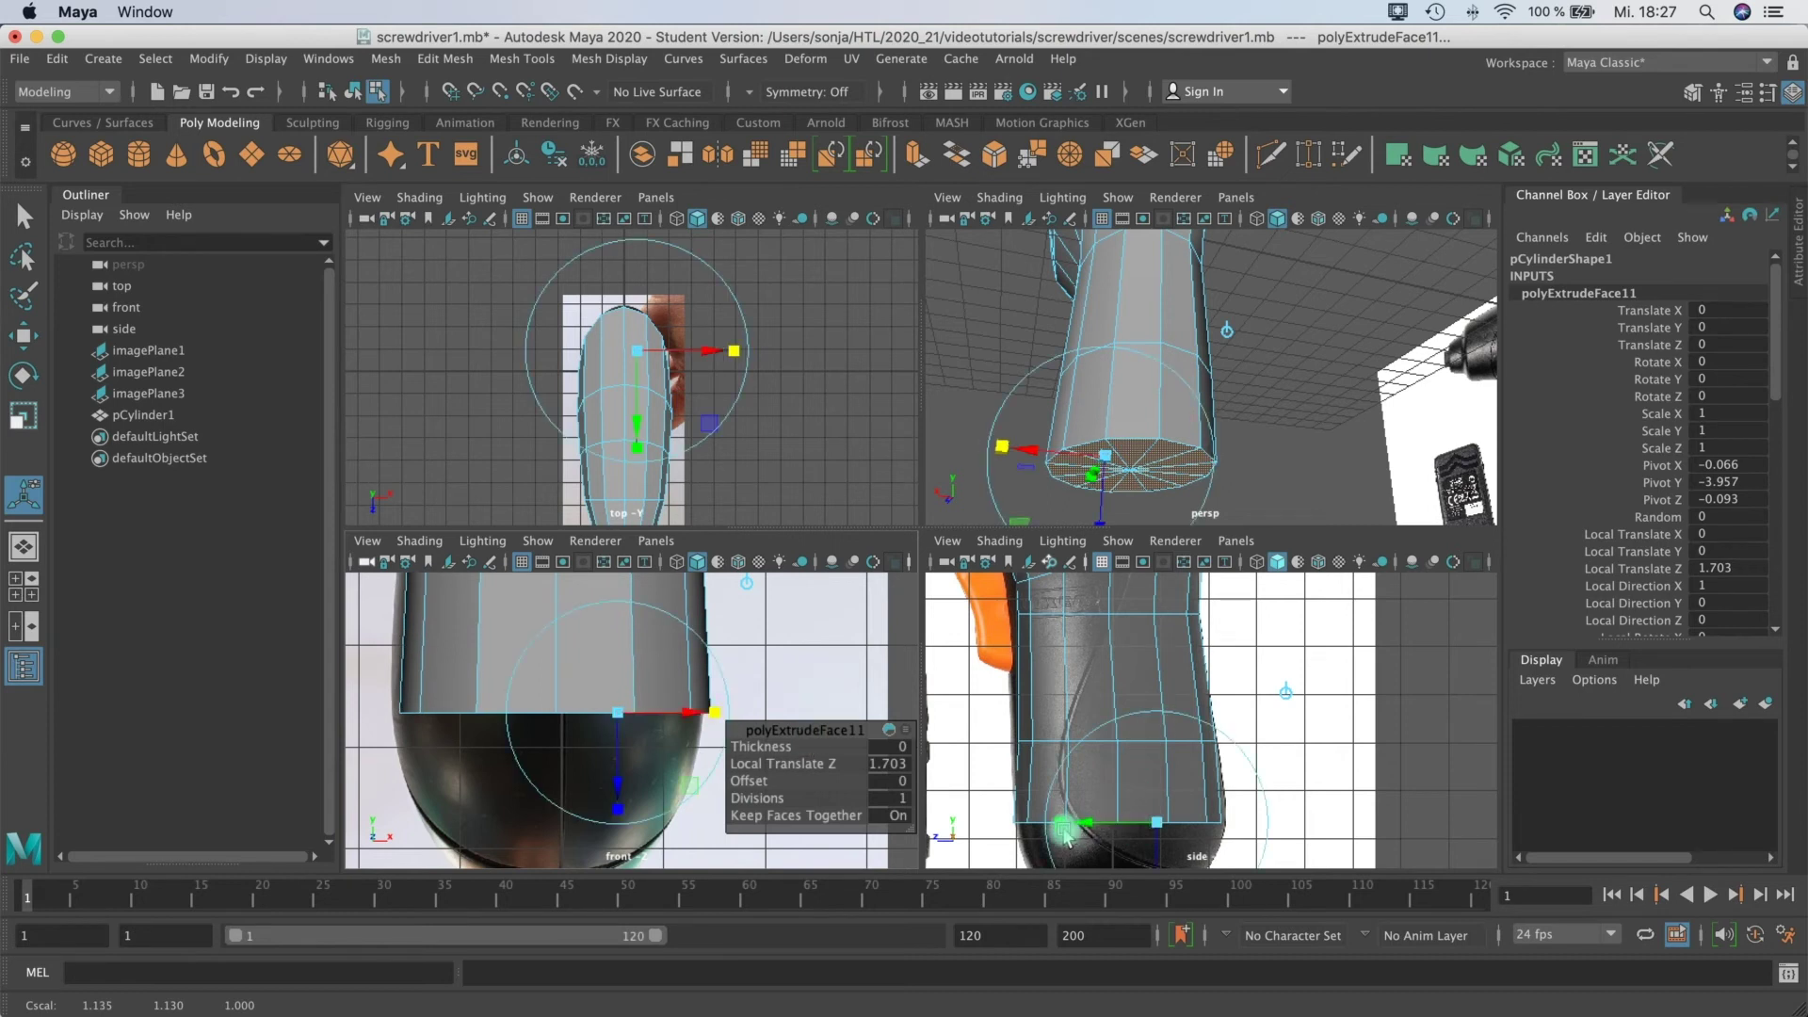
drag(1062, 833, 1094, 822)
key(w)
alt+drag(1190, 323, 1185, 237)
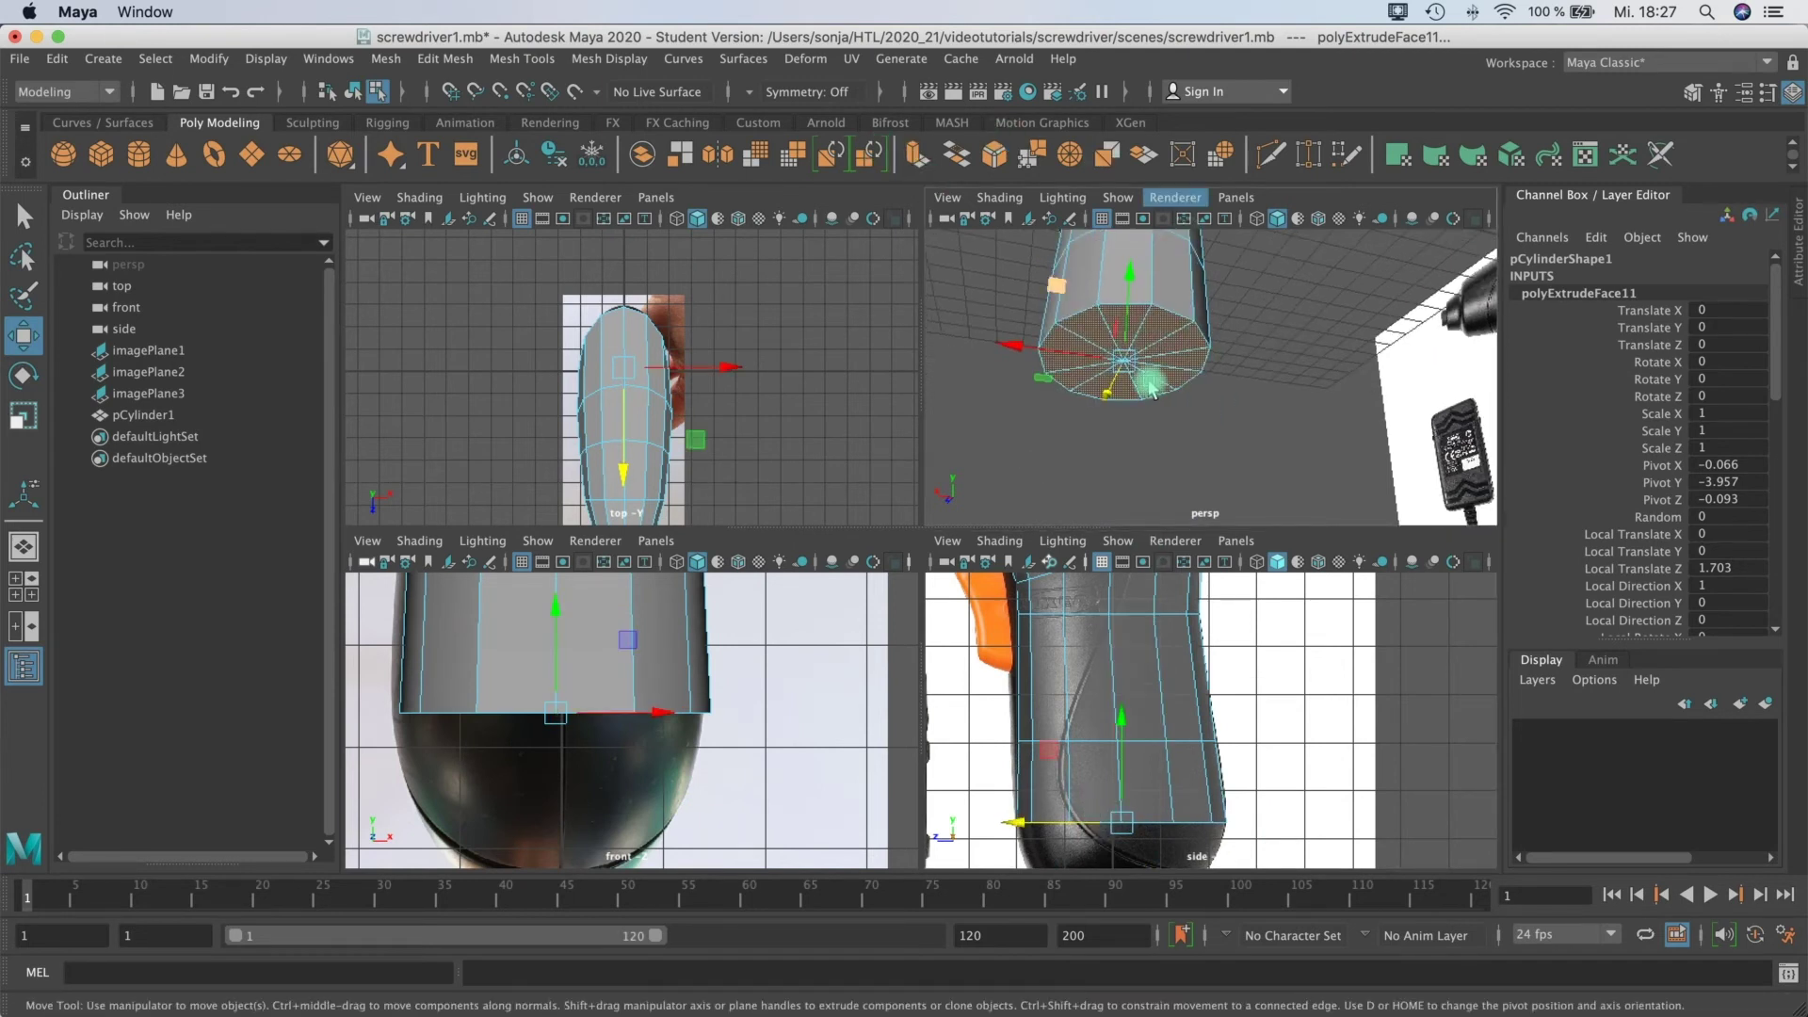
Step: Extrude the handle's end faces again and move them straight down to about Y -6.93
key(ctrl+e)
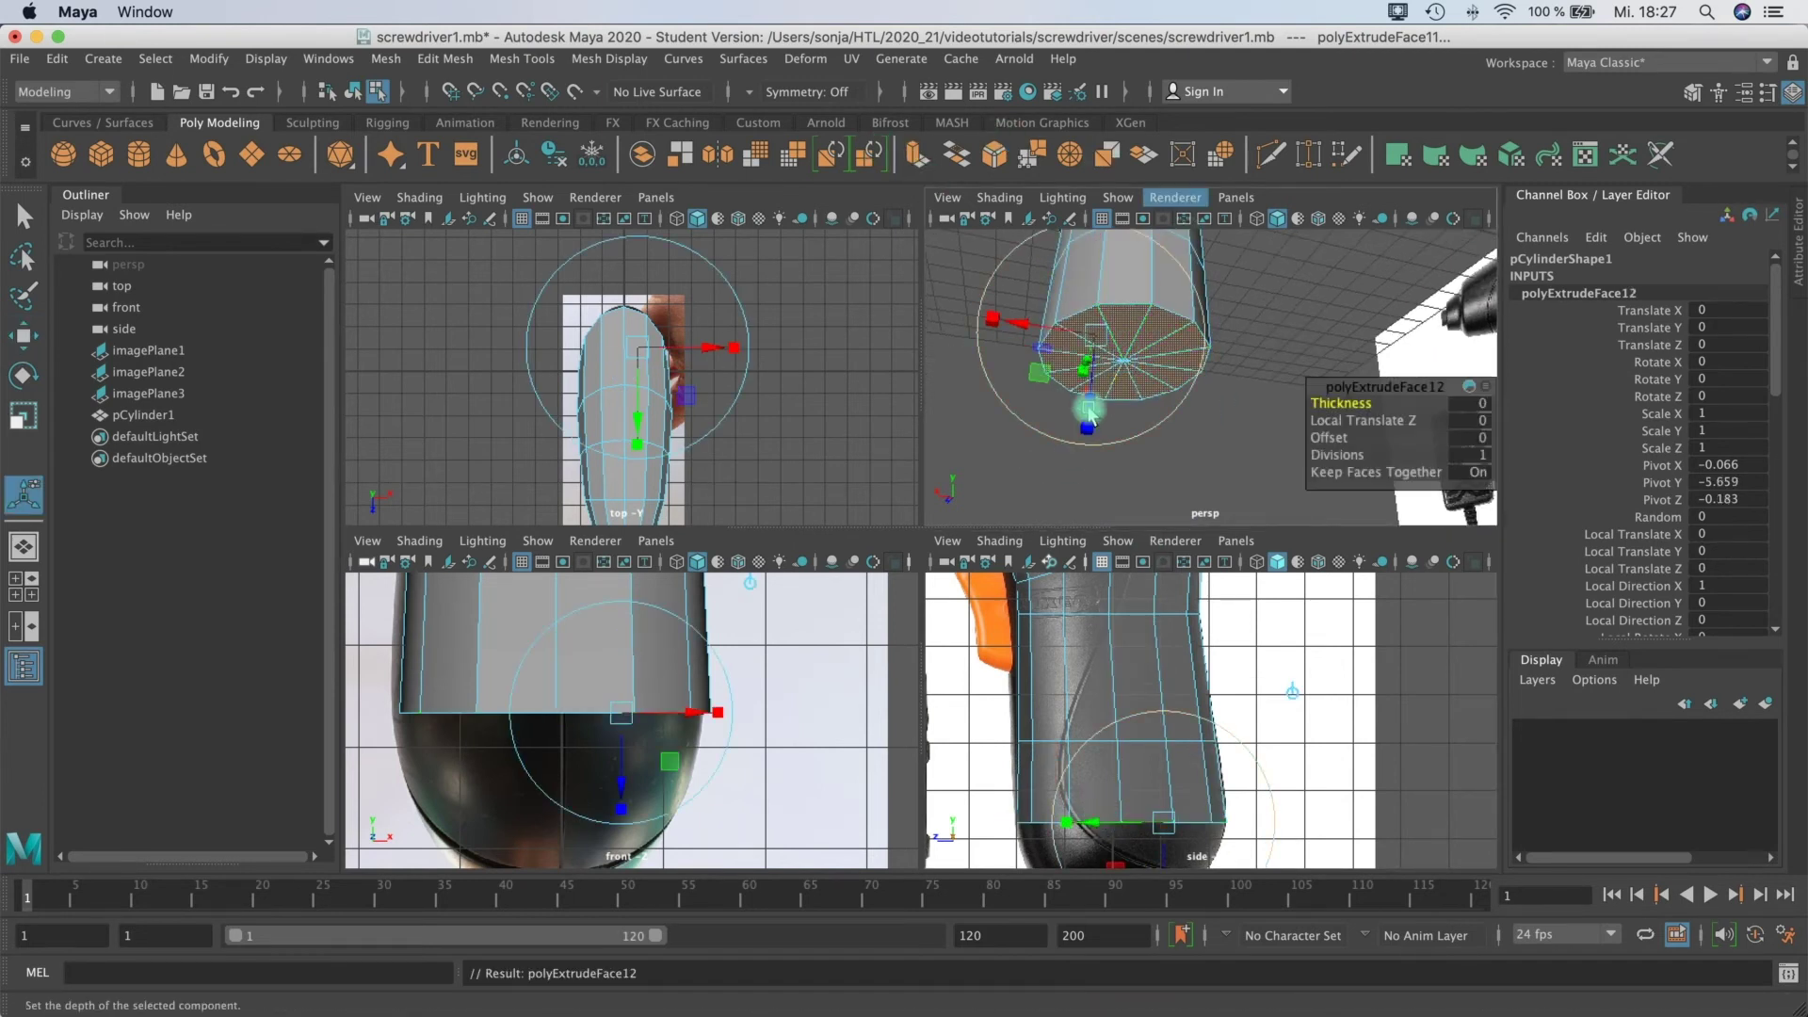
key(w)
drag(1130, 275, 1131, 331)
alt+drag(1194, 375, 1212, 254)
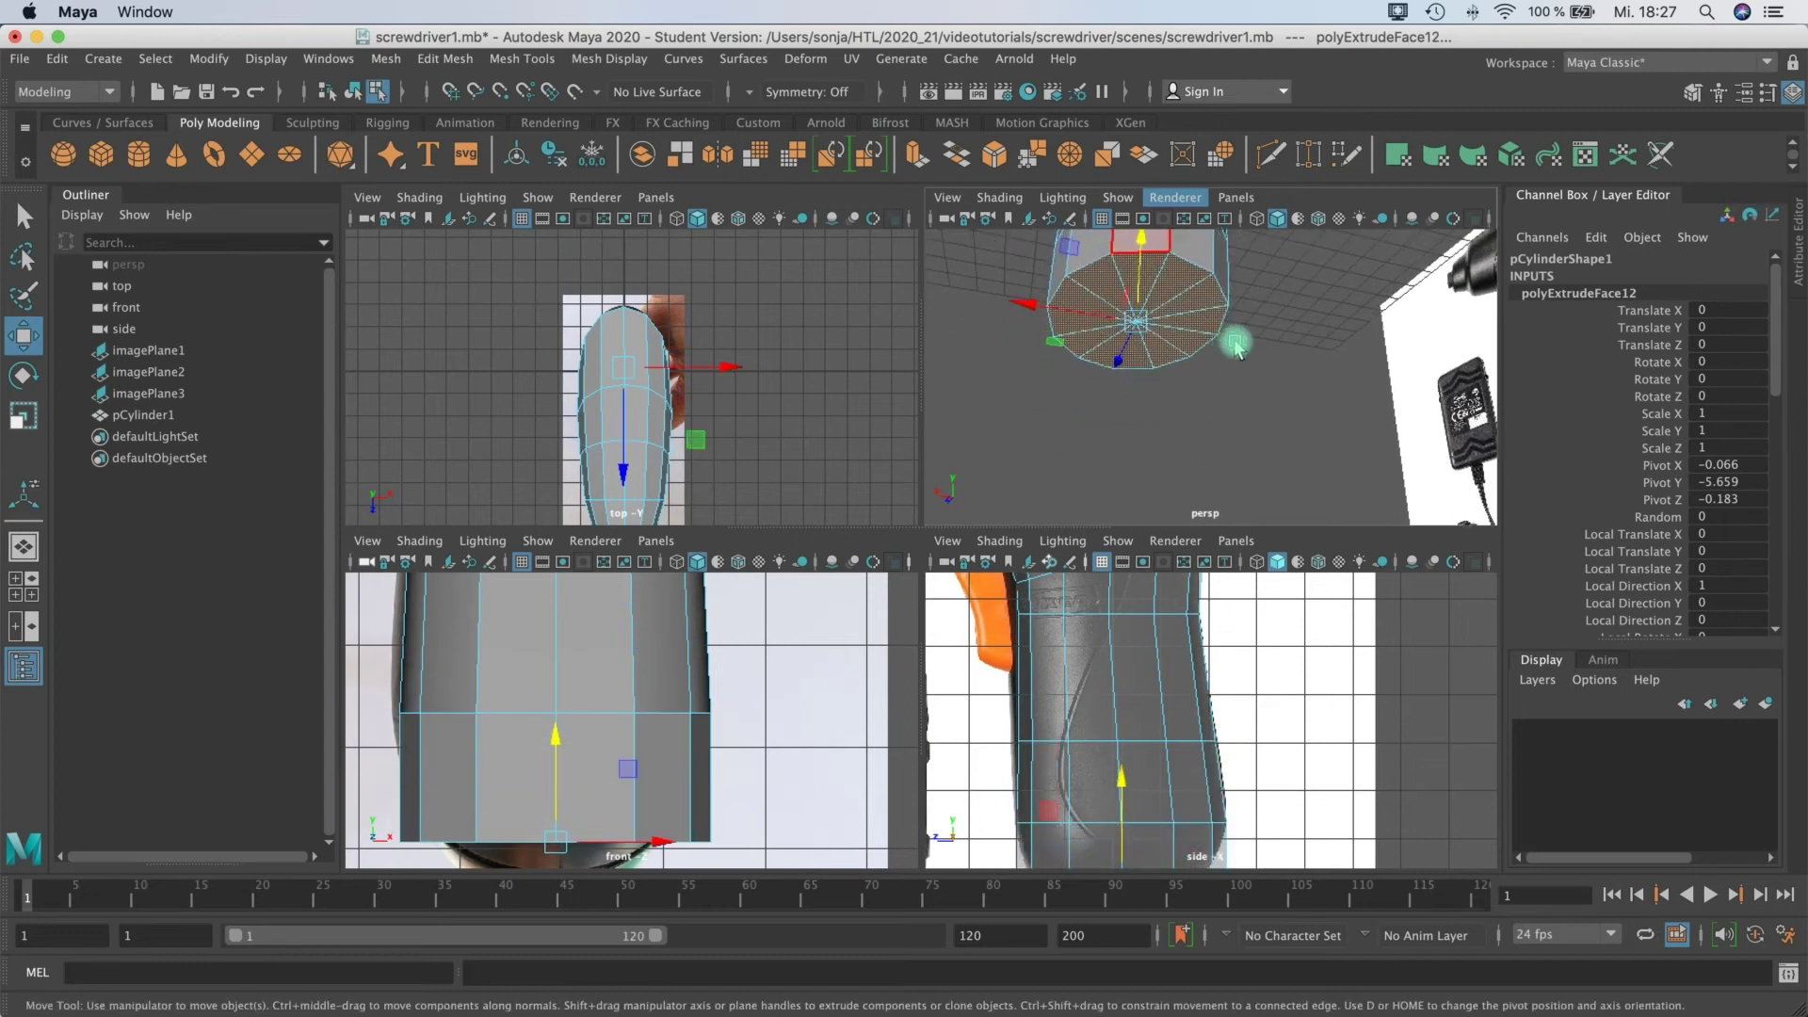
Step: Scale the lowest handle faces down uniformly to taper the grip toward its rounded end
alt+drag(1236, 349, 1144, 688)
alt+middle_drag(1186, 829, 1192, 612)
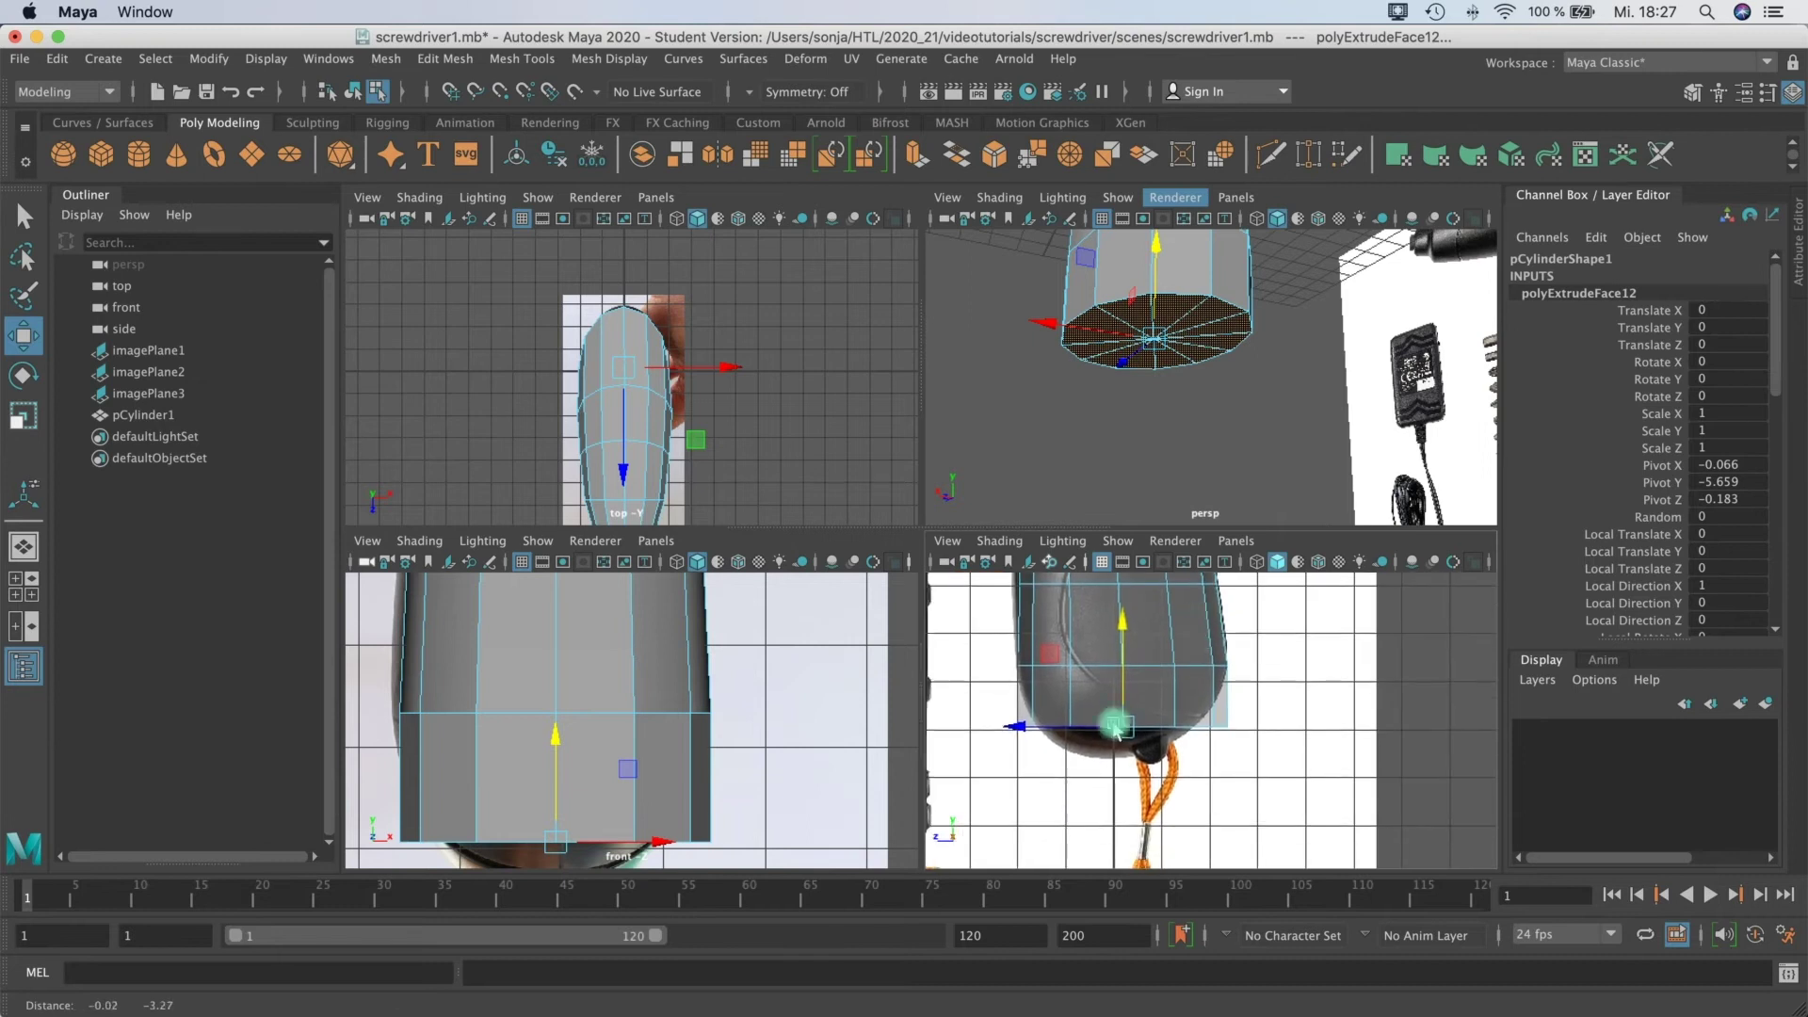
key(e)
key(r)
drag(1154, 335, 1122, 353)
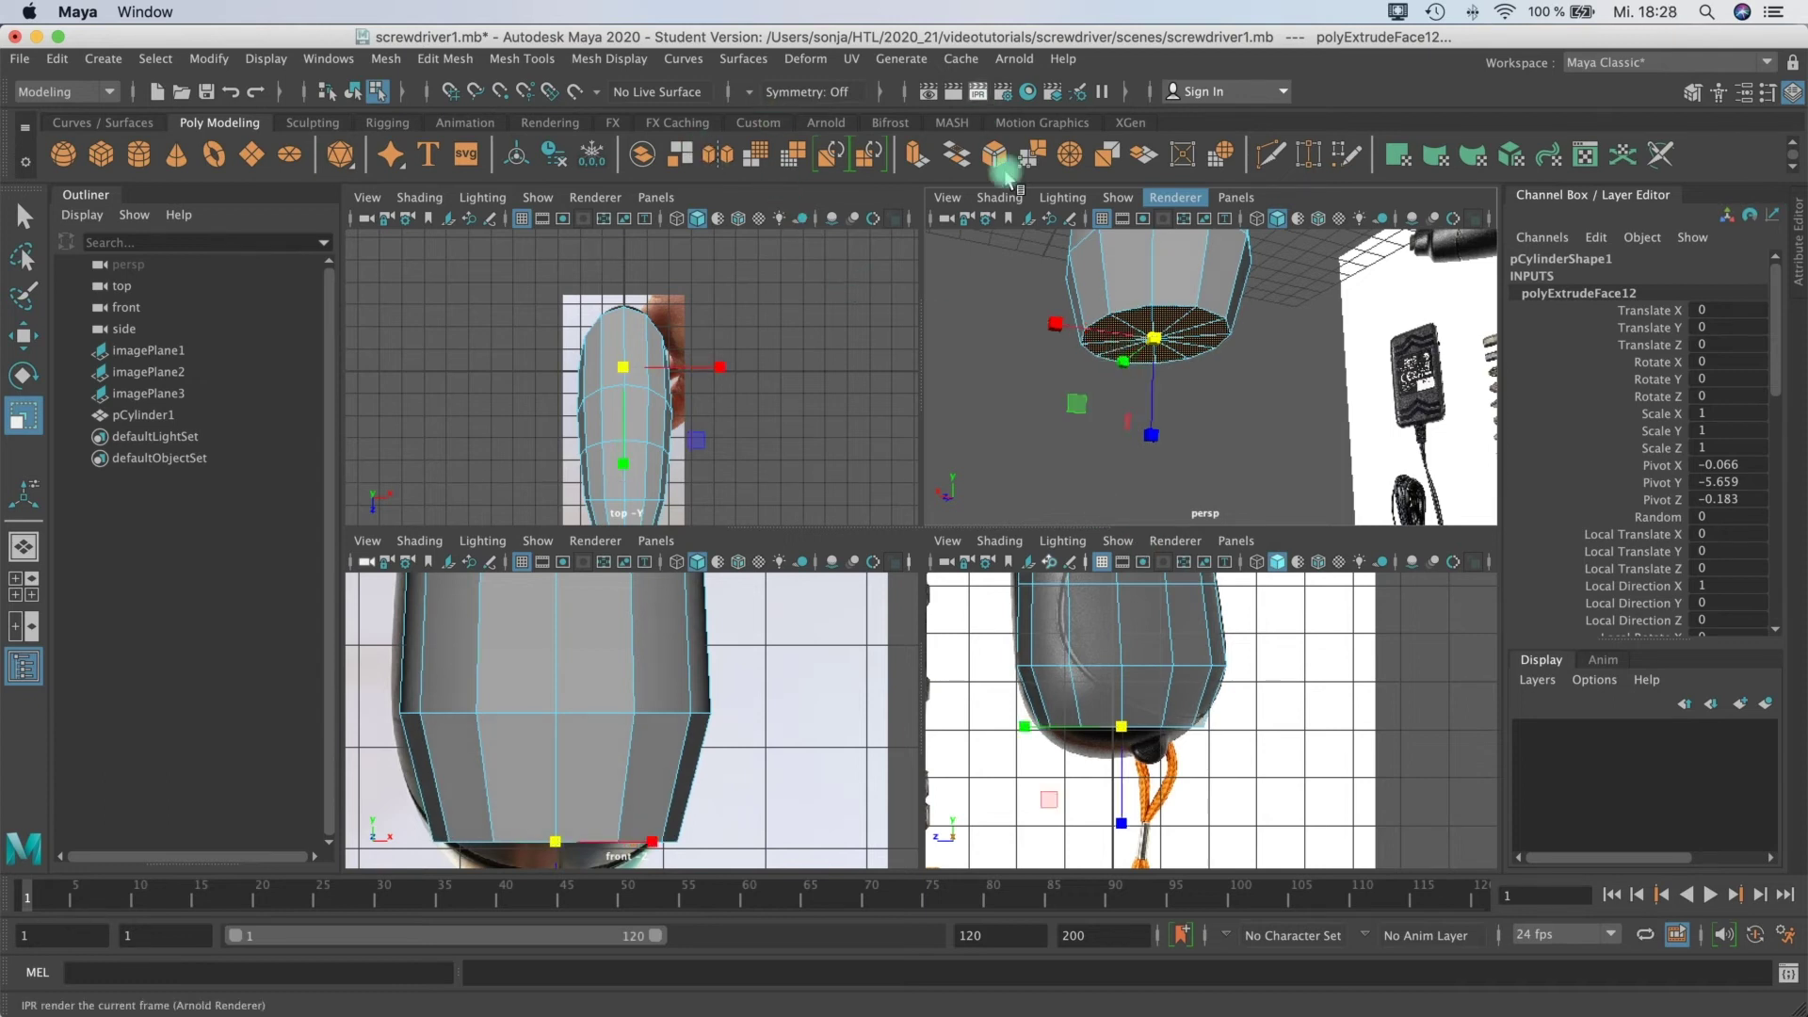
Step: Extrude the handle's end faces by a Local Translate Z of about 0.658 and scale them down to close the rounded end
click(928, 162)
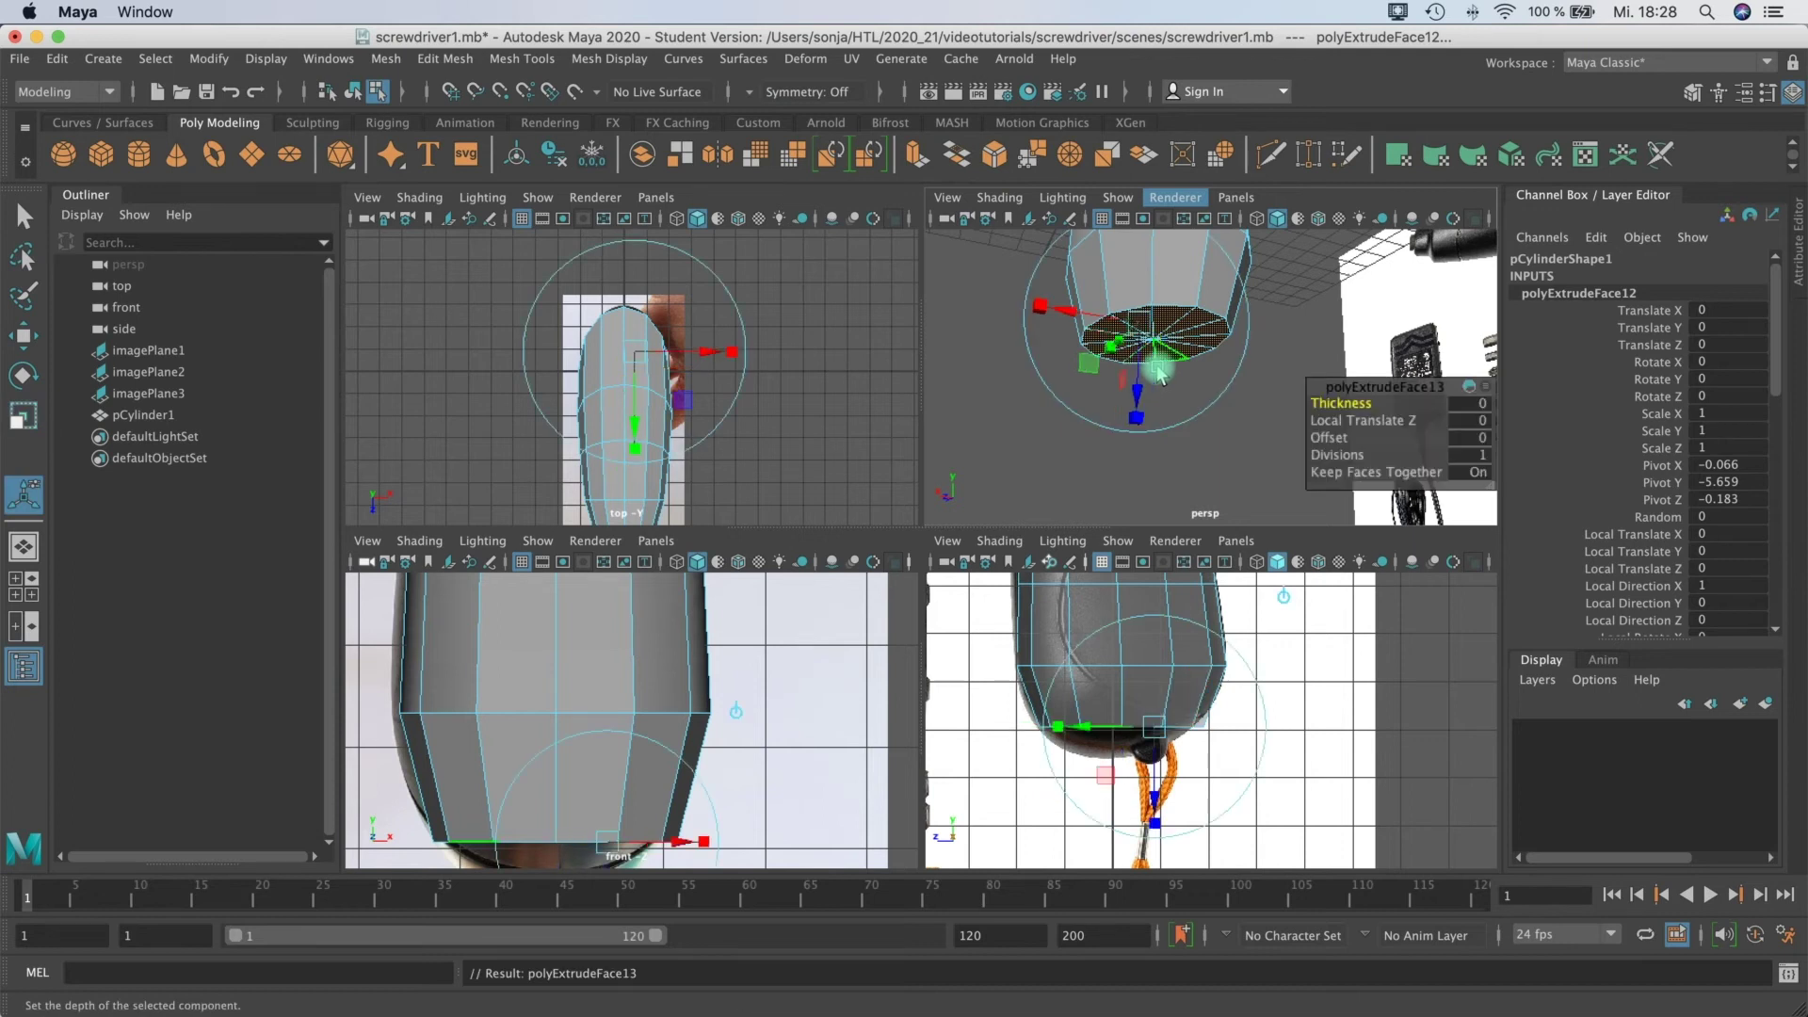
mouse_move(1139, 398)
mouse_down()
mouse_move(1142, 439)
mouse_move(1126, 393)
mouse_move(1106, 392)
mouse_up()
key(r)
Step: Preview the mesh smoothed and examine the handle's shape in the front and perspective views
key(3)
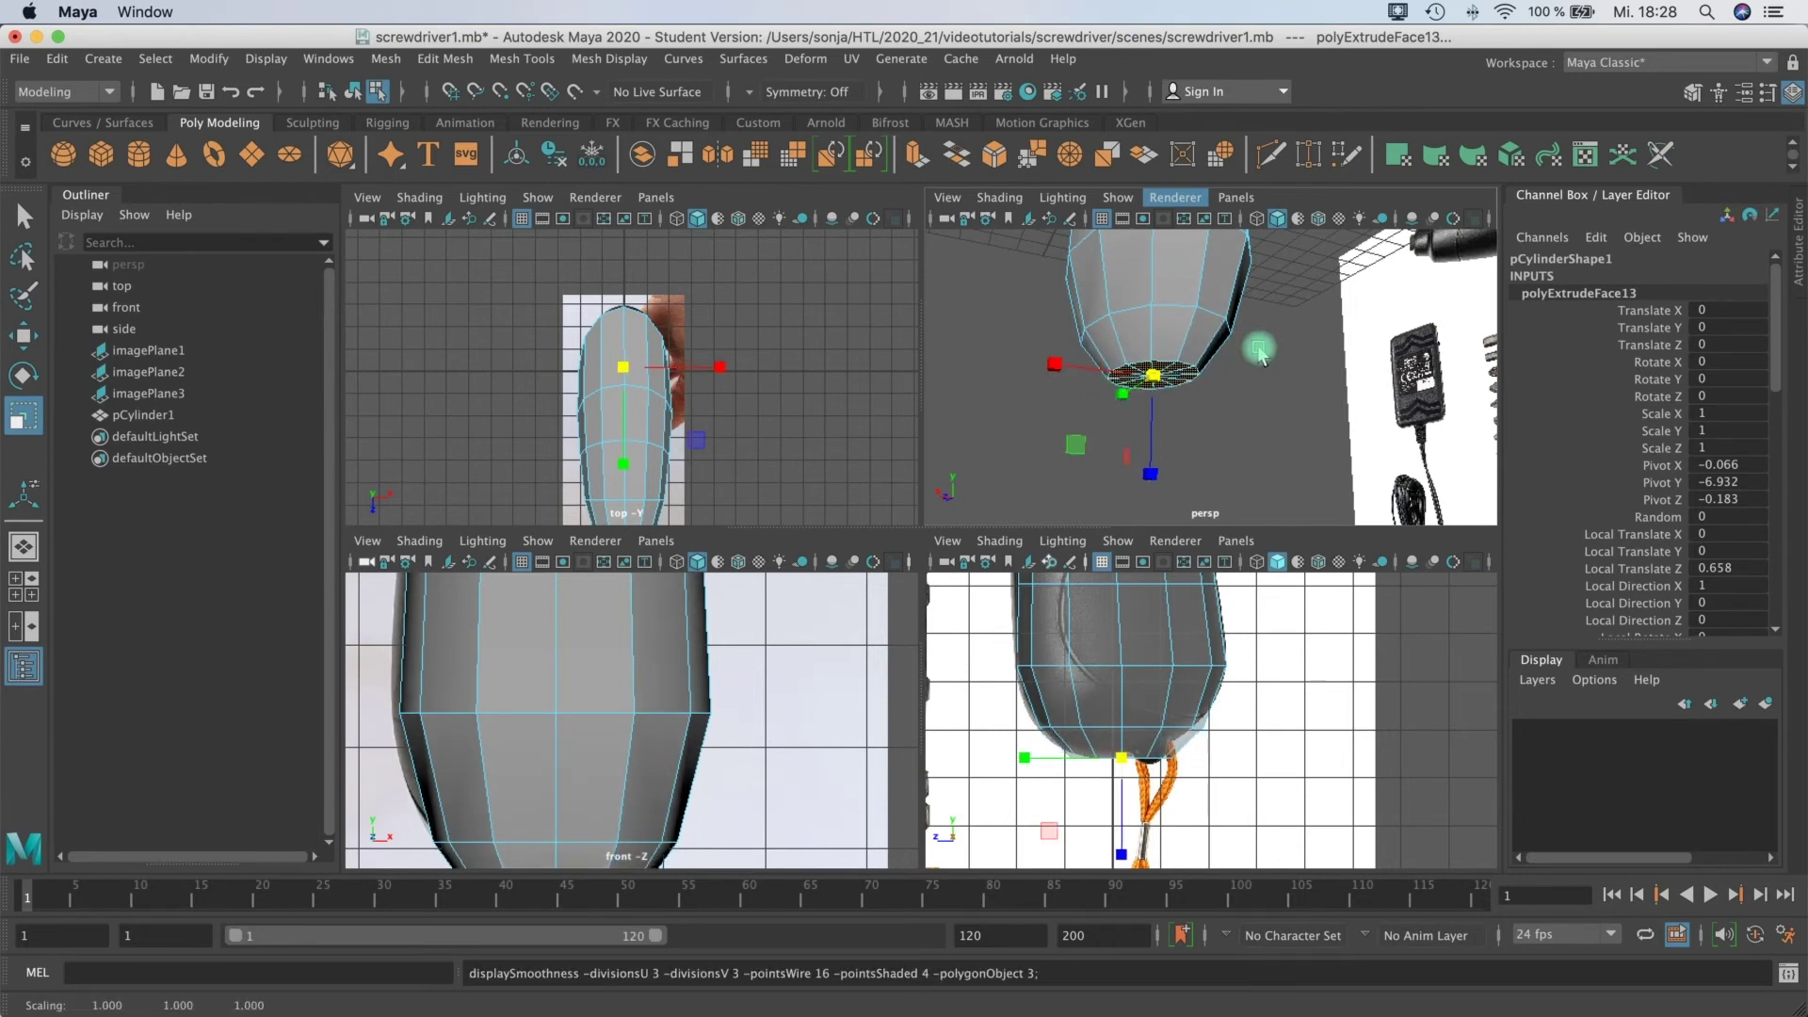
alt+drag(1265, 343, 1007, 386)
click(636, 372)
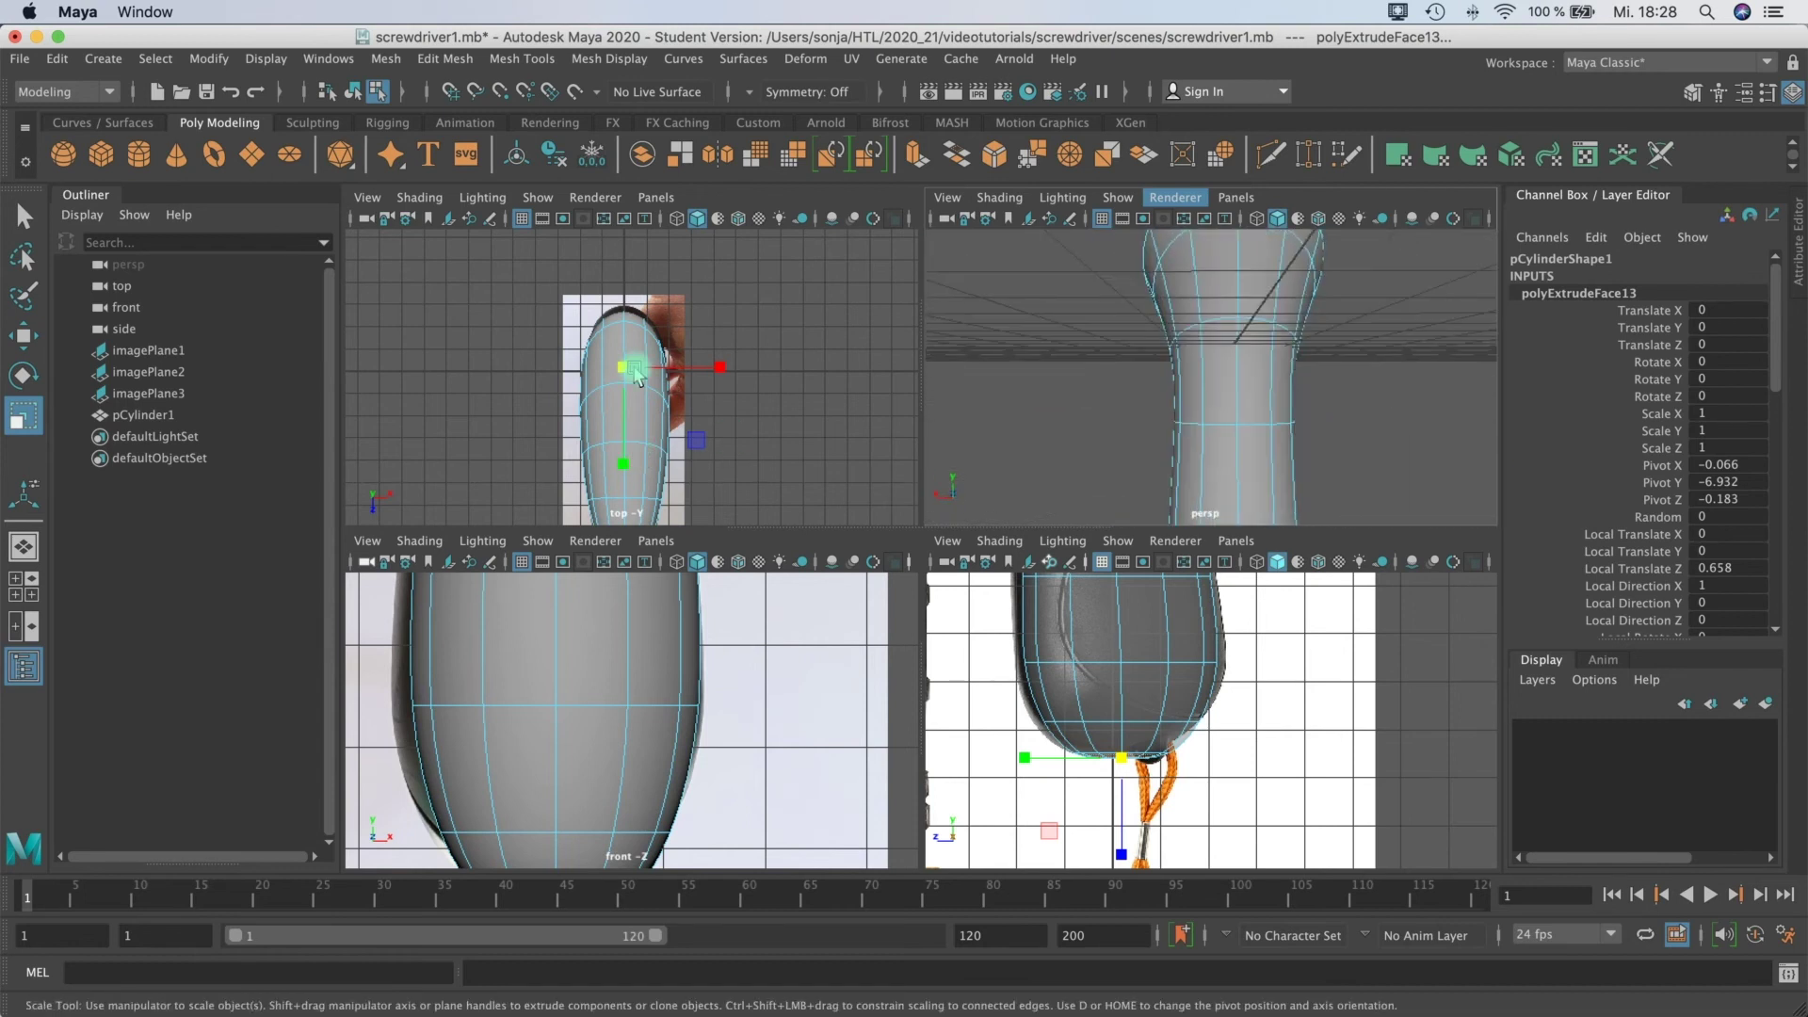
alt+right_drag(638, 707, 513, 719)
alt+middle_drag(499, 734, 506, 698)
alt+right_drag(765, 742, 736, 744)
alt+right_drag(1283, 339, 1235, 354)
alt+drag(1236, 353, 1225, 311)
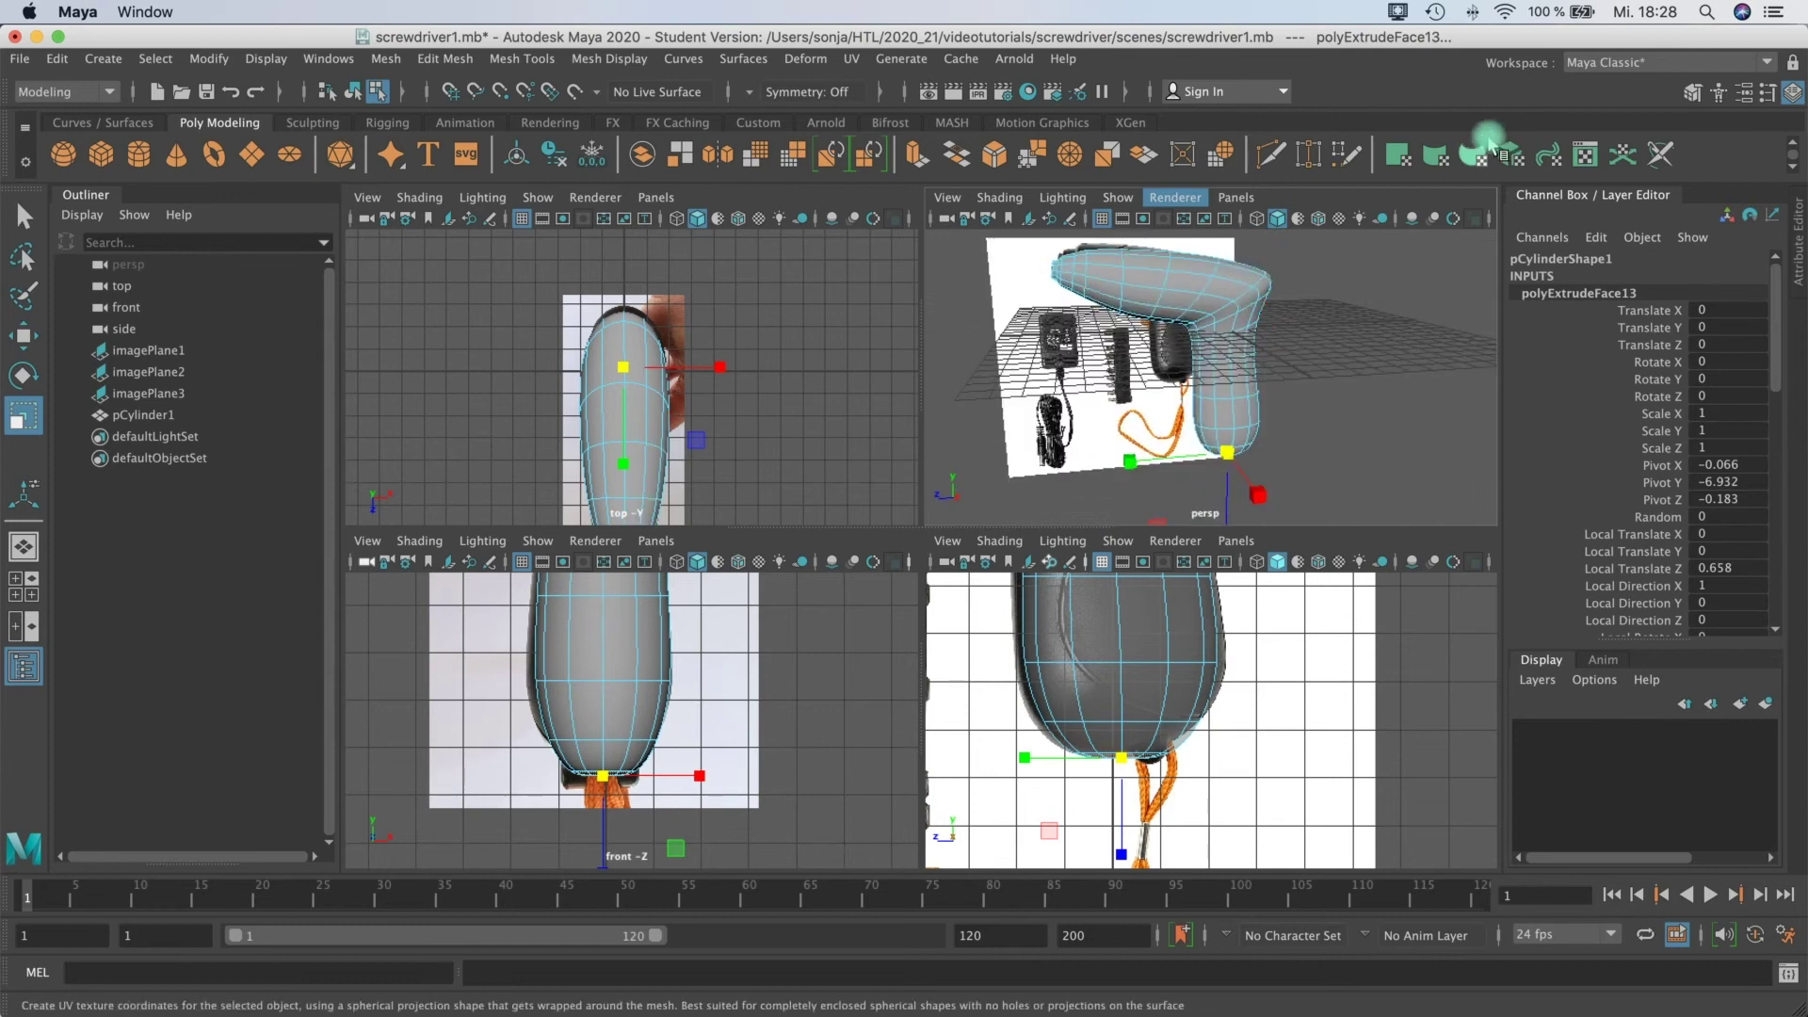
mouse_move(1219, 386)
alt+mouse_down()
mouse_move(1209, 433)
mouse_move(1202, 414)
alt+mouse_up()
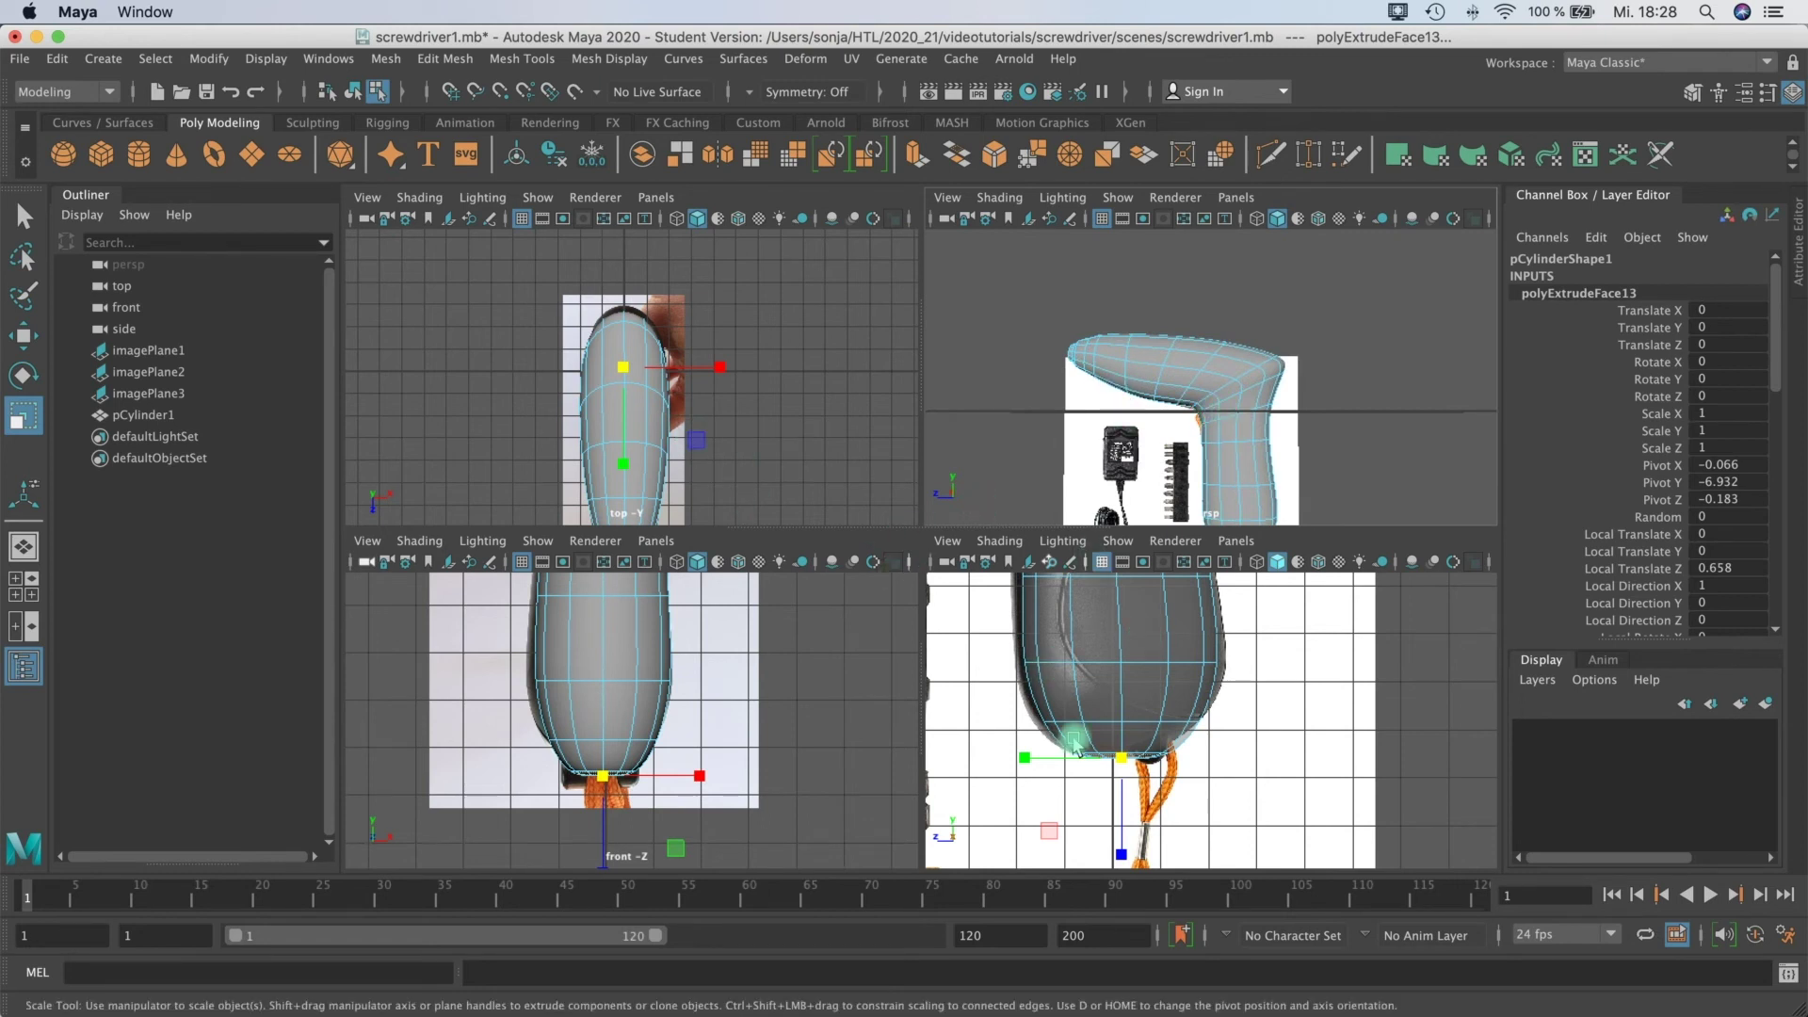
Step: Maximize the side view and compare the smoothed body and handle outline with the reference photo
alt+middle_drag(1073, 744, 1102, 902)
key(space)
alt+middle_drag(761, 512, 843, 797)
alt+right_drag(842, 797, 405, 423)
alt+middle_drag(635, 463, 706, 528)
alt+right_drag(707, 528, 1026, 470)
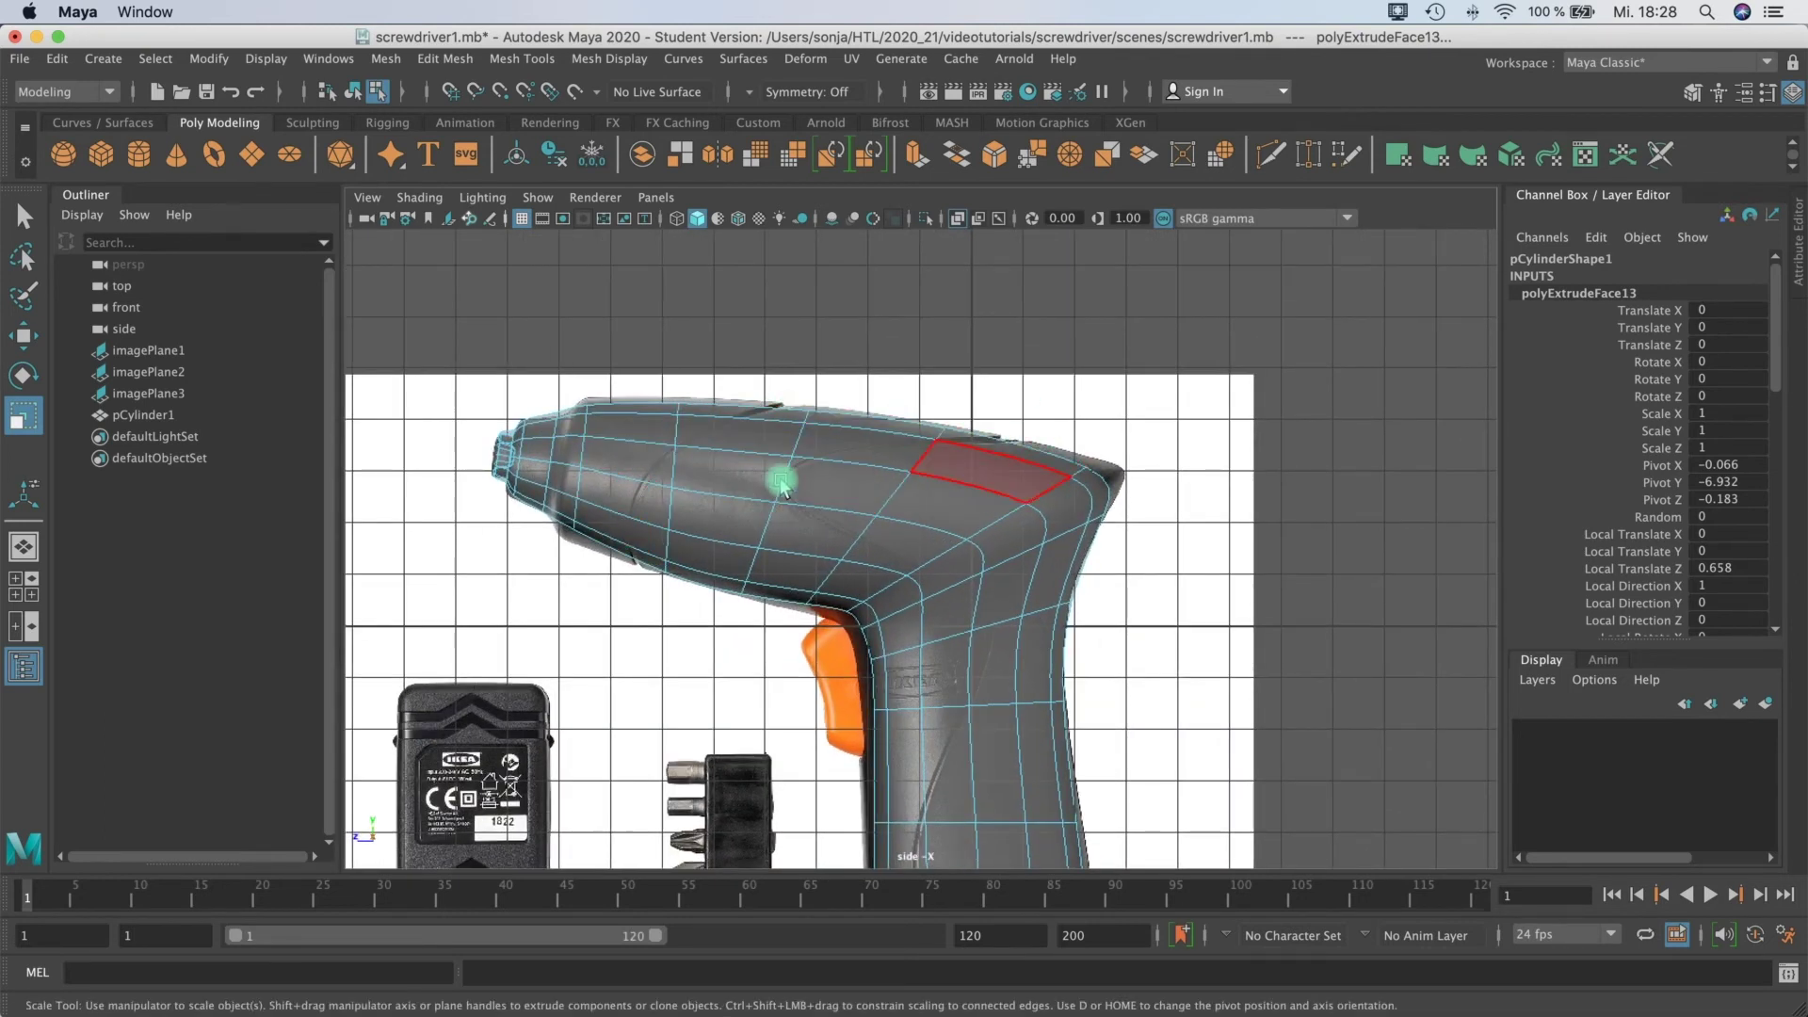
alt+middle_drag(918, 579, 830, 440)
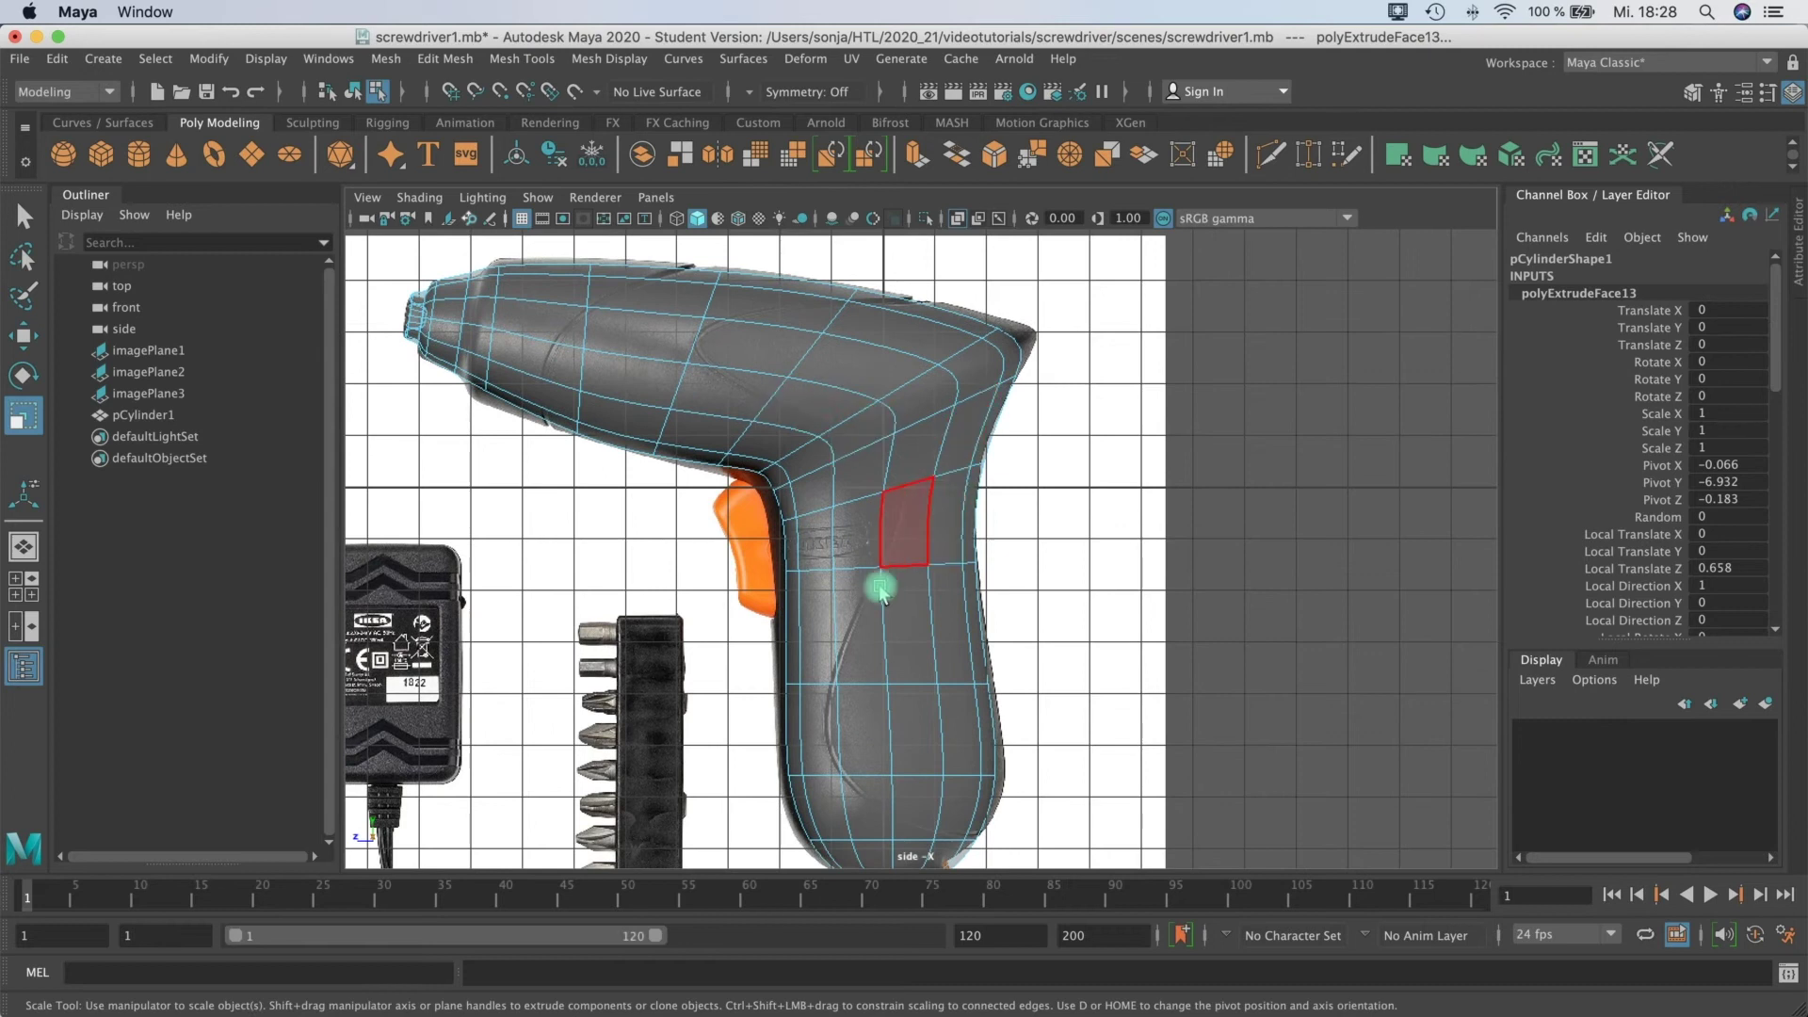
alt+right_drag(928, 364, 1082, 404)
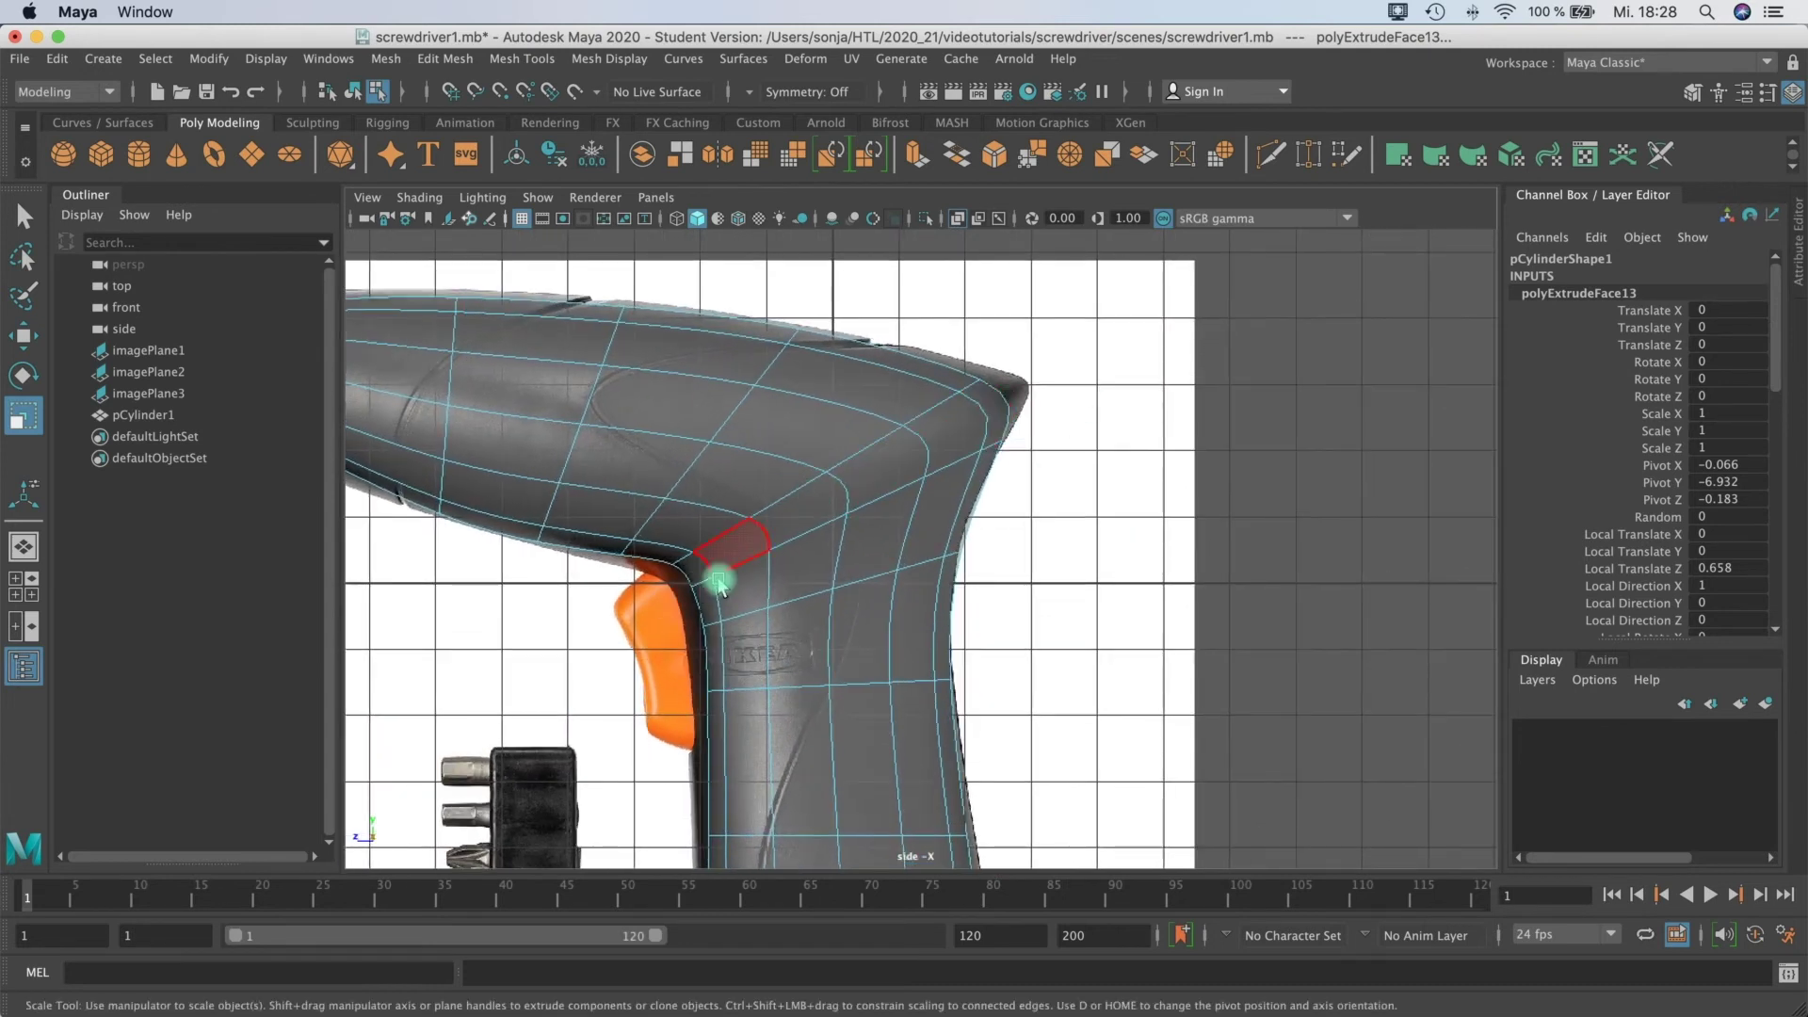
alt+middle_drag(636, 557, 795, 481)
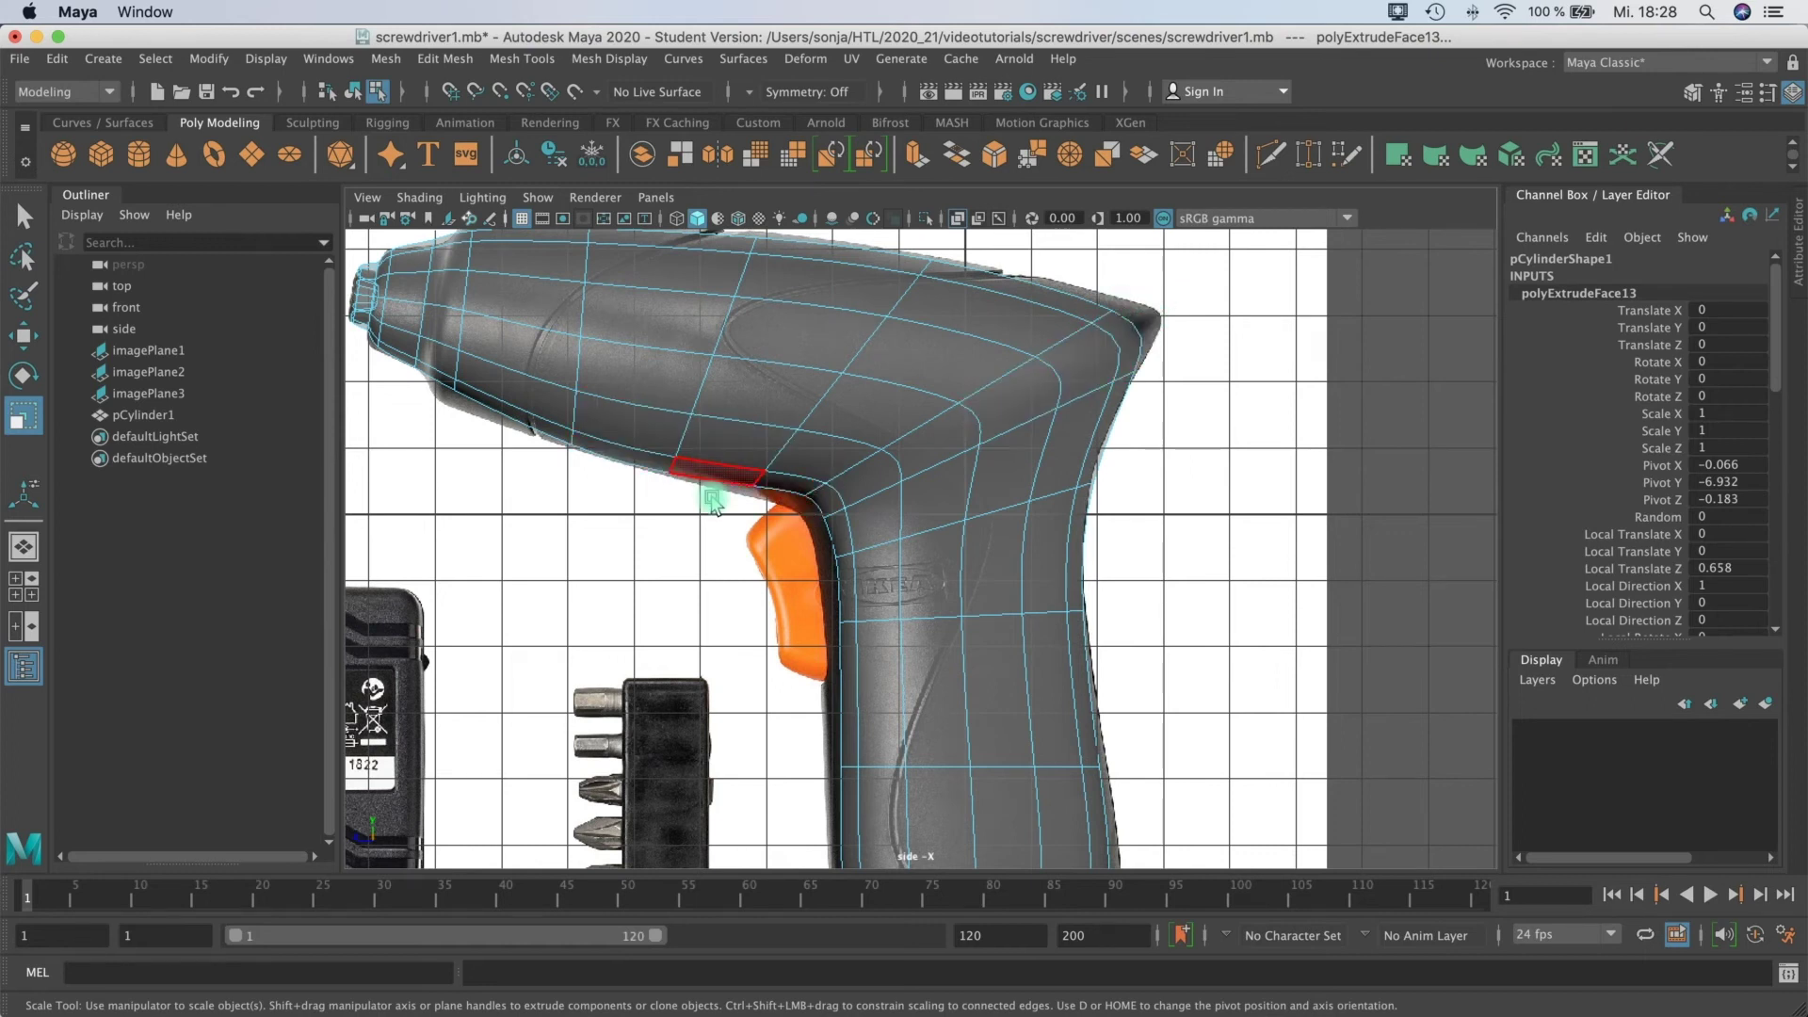
alt+middle_drag(851, 525, 872, 475)
Step: Turn off the smooth preview and select the vertices at the inner corner above the trigger with the Move tool
right_drag(805, 365, 839, 329)
key(1)
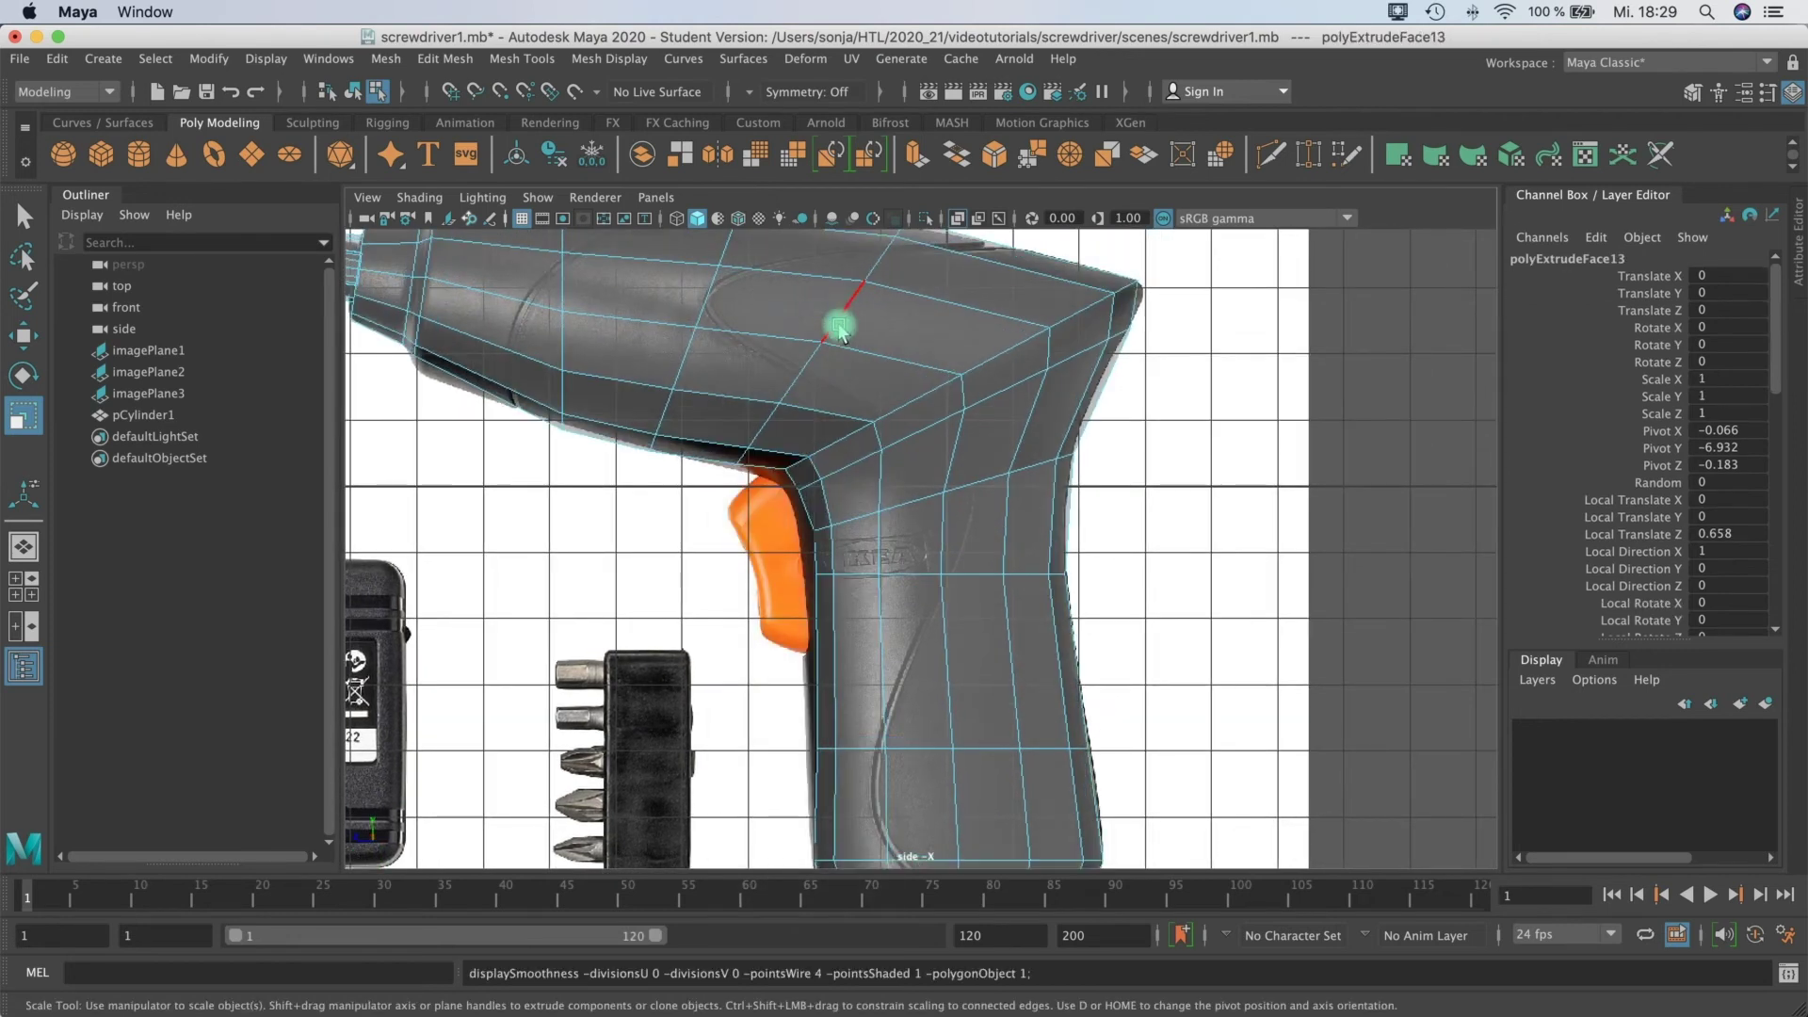
alt+middle_drag(814, 470, 840, 448)
mouse_move(840, 448)
right_down()
mouse_move(744, 462)
mouse_move(807, 439)
right_up()
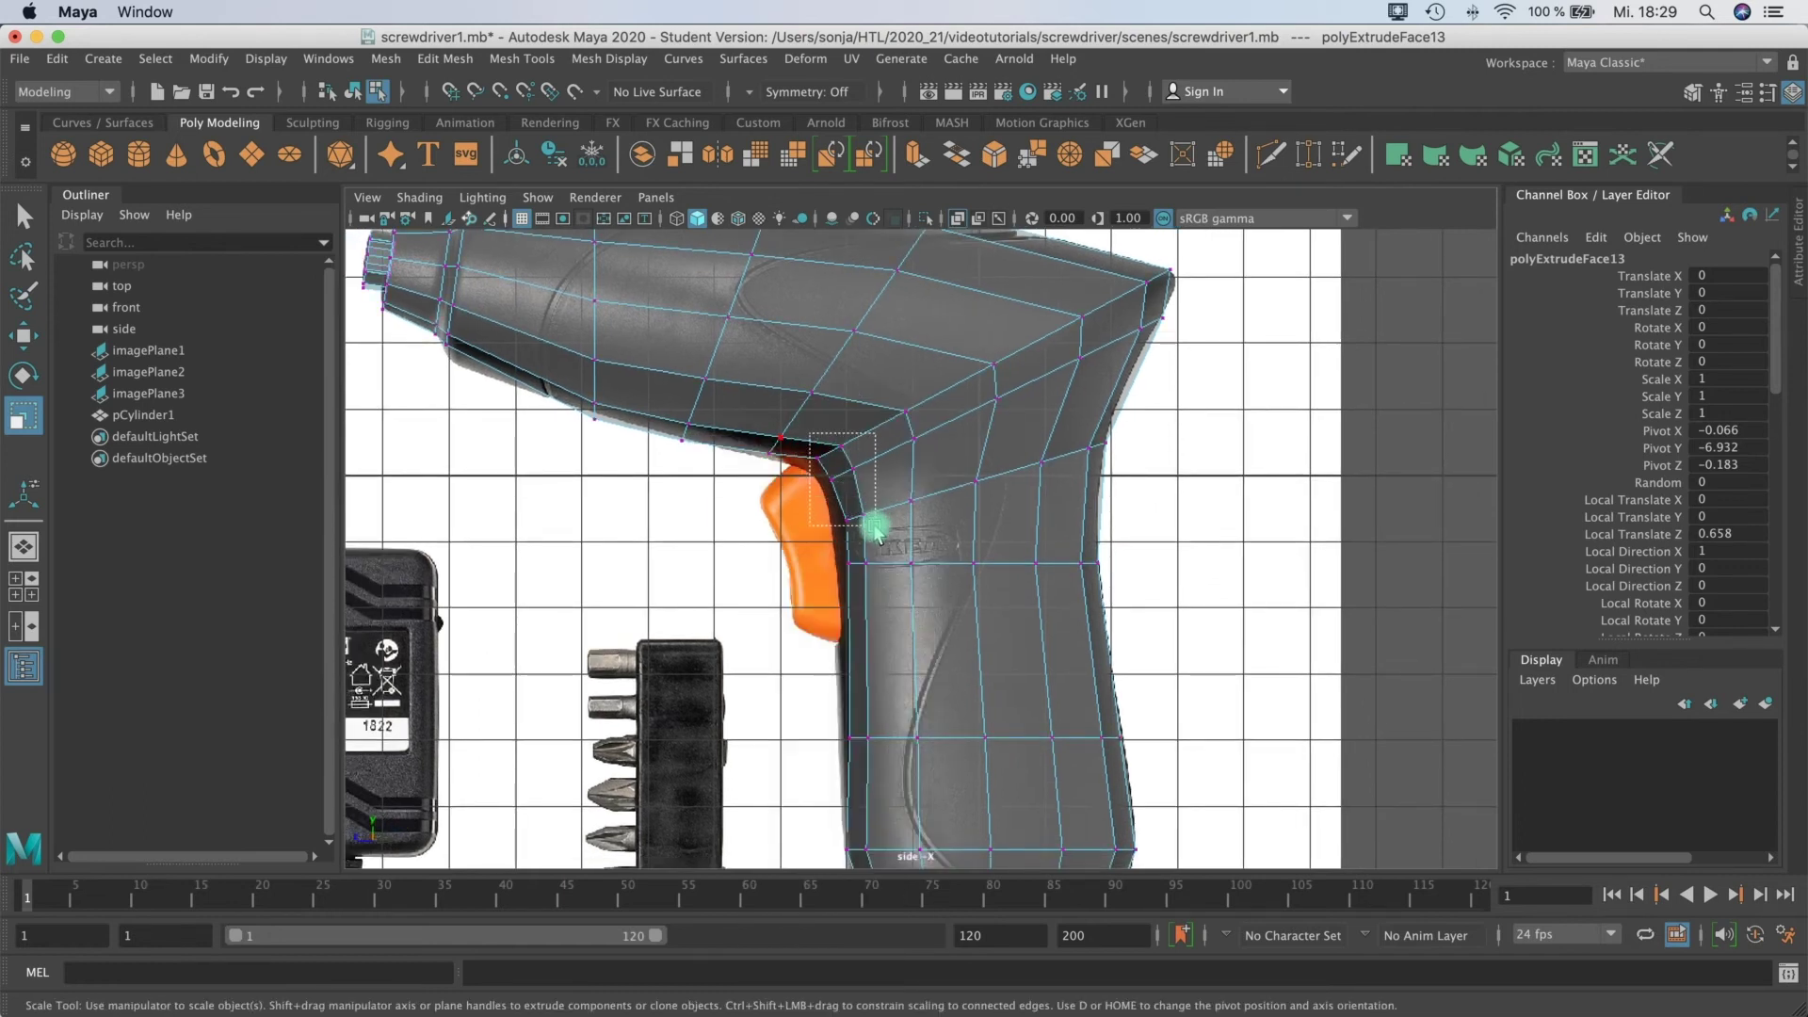
drag(897, 499, 900, 501)
right_drag(964, 379, 982, 345)
double_click(956, 387)
mouse_move(805, 476)
right_down()
mouse_move(800, 443)
mouse_move(815, 444)
right_up()
drag(878, 499, 833, 470)
key(w)
alt+middle_drag(1178, 367, 1057, 472)
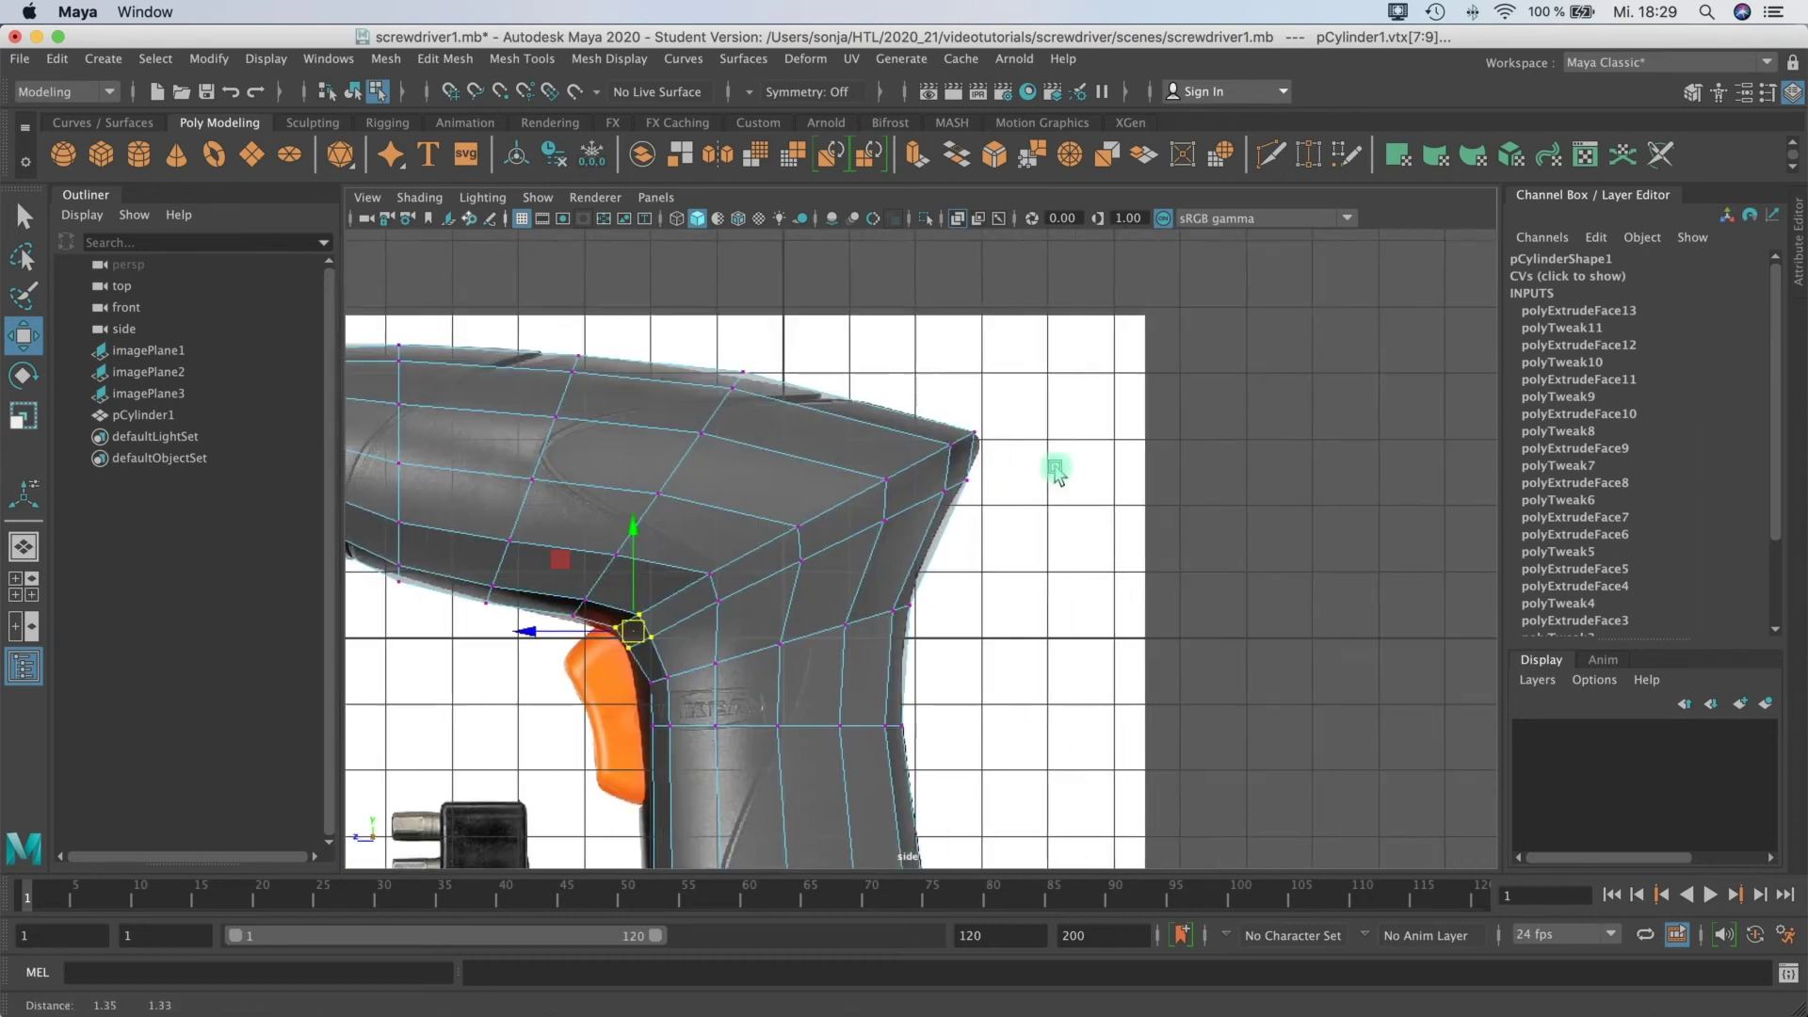
Step: Return to the four-view layout and examine the transition between body and handle in perspective
scroll(1097, 423, down, 3)
key(space)
alt+drag(1206, 443, 1083, 375)
scroll(1302, 390, up, 3)
alt+middle_drag(1026, 354, 994, 424)
alt+right_drag(1196, 341, 1337, 309)
alt+middle_drag(1150, 336, 1157, 313)
alt+right_drag(1157, 314, 1188, 311)
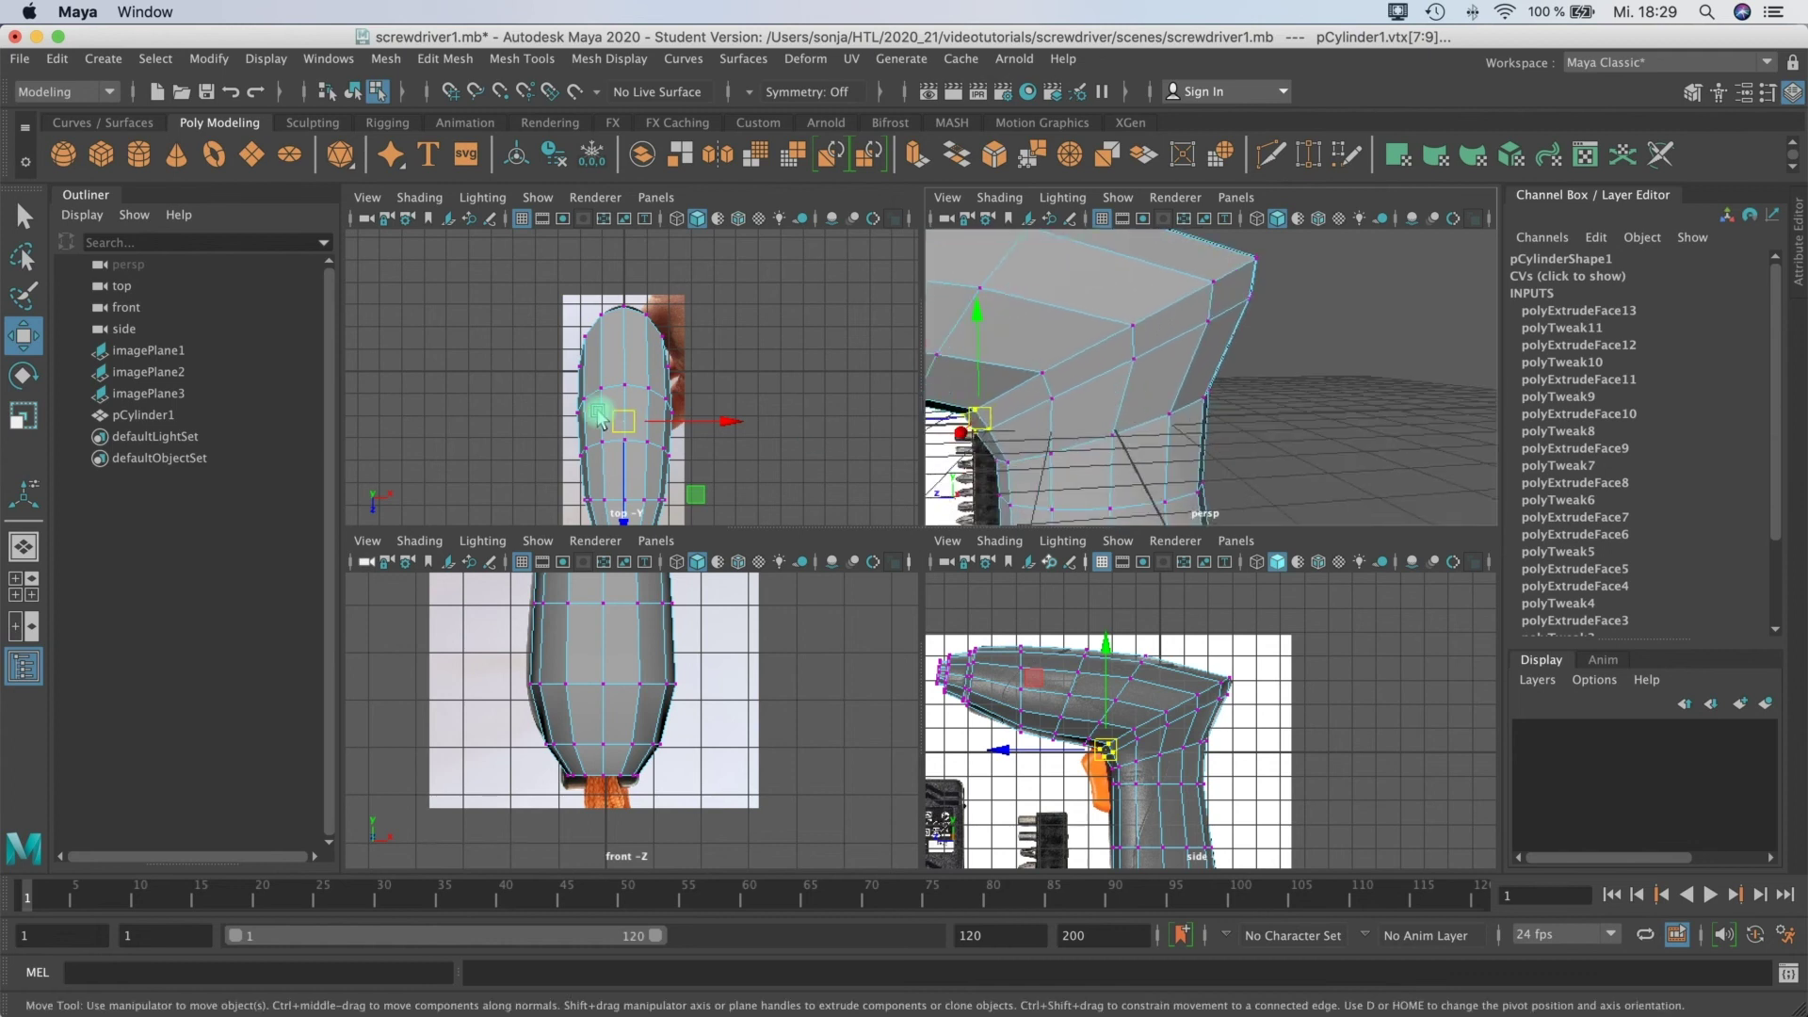
Step: Select the diagonal edge loop just below the body-to-handle junction and rotate it slightly around the X axis
alt+middle_drag(1293, 706, 1303, 662)
alt+right_drag(1303, 662, 1349, 662)
alt+middle_drag(1203, 682, 1177, 720)
alt+right_drag(1177, 719, 1211, 452)
double_click(1211, 657)
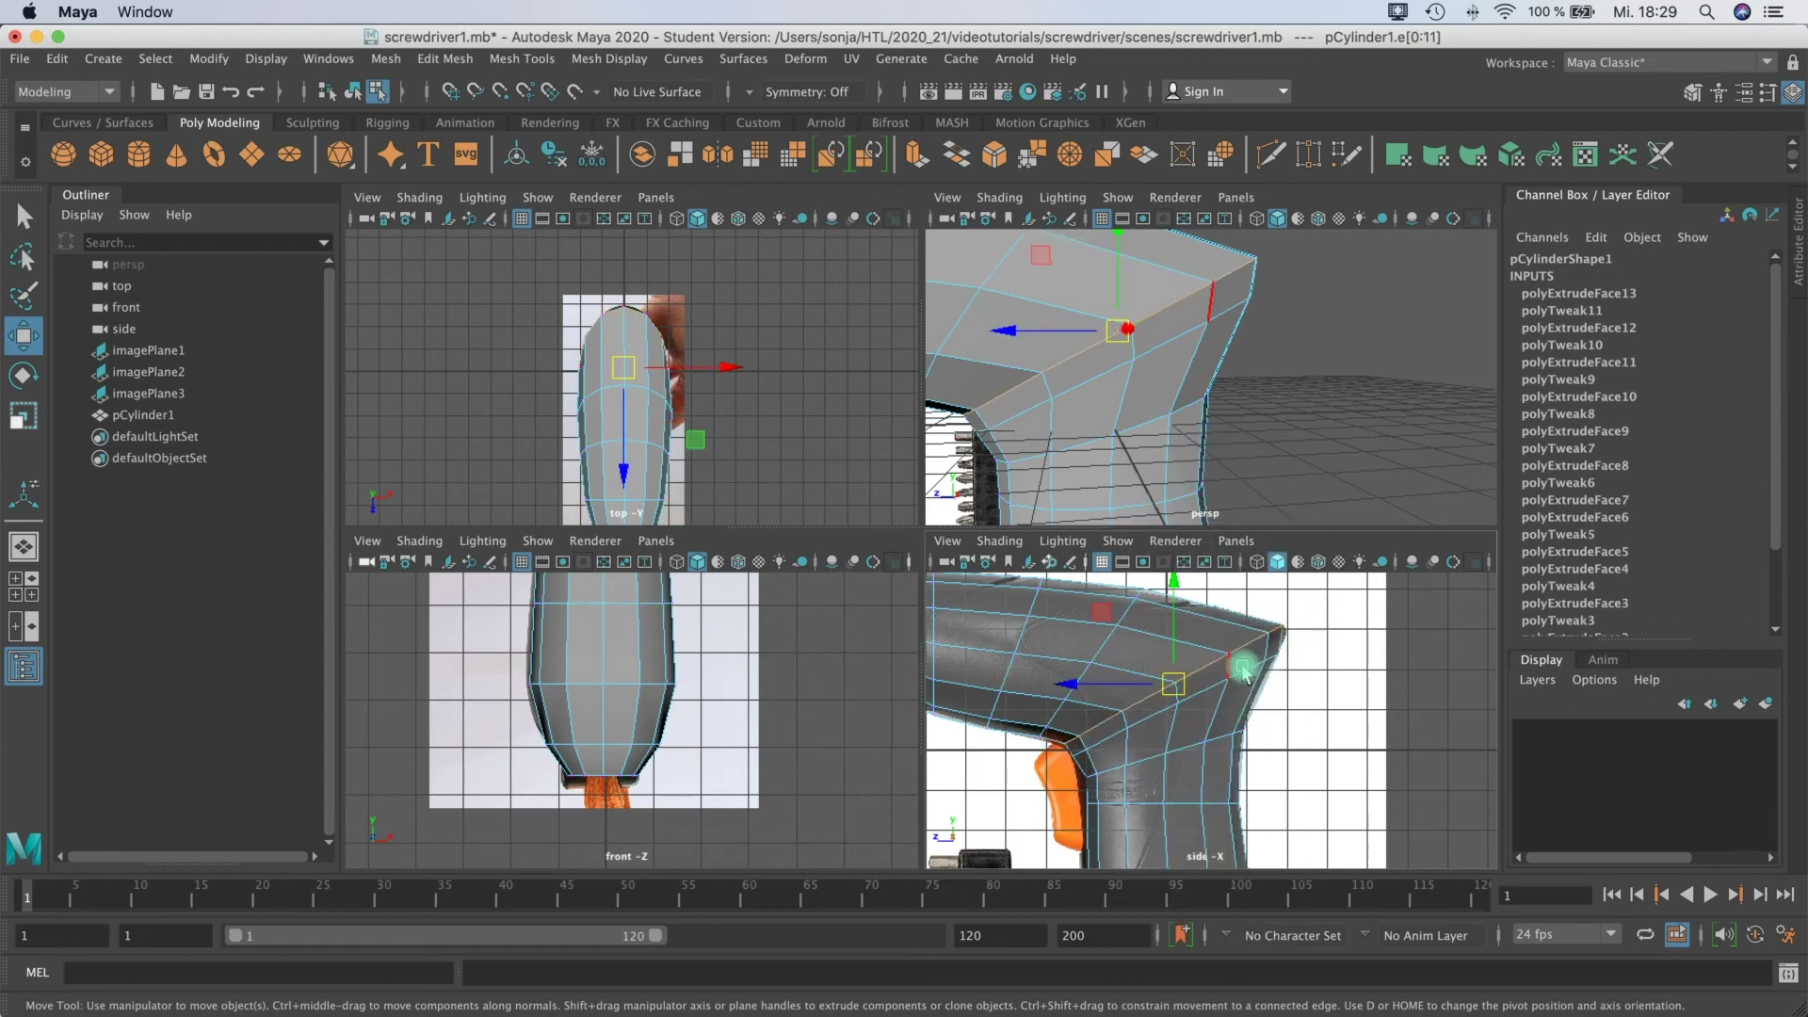
click(1198, 264)
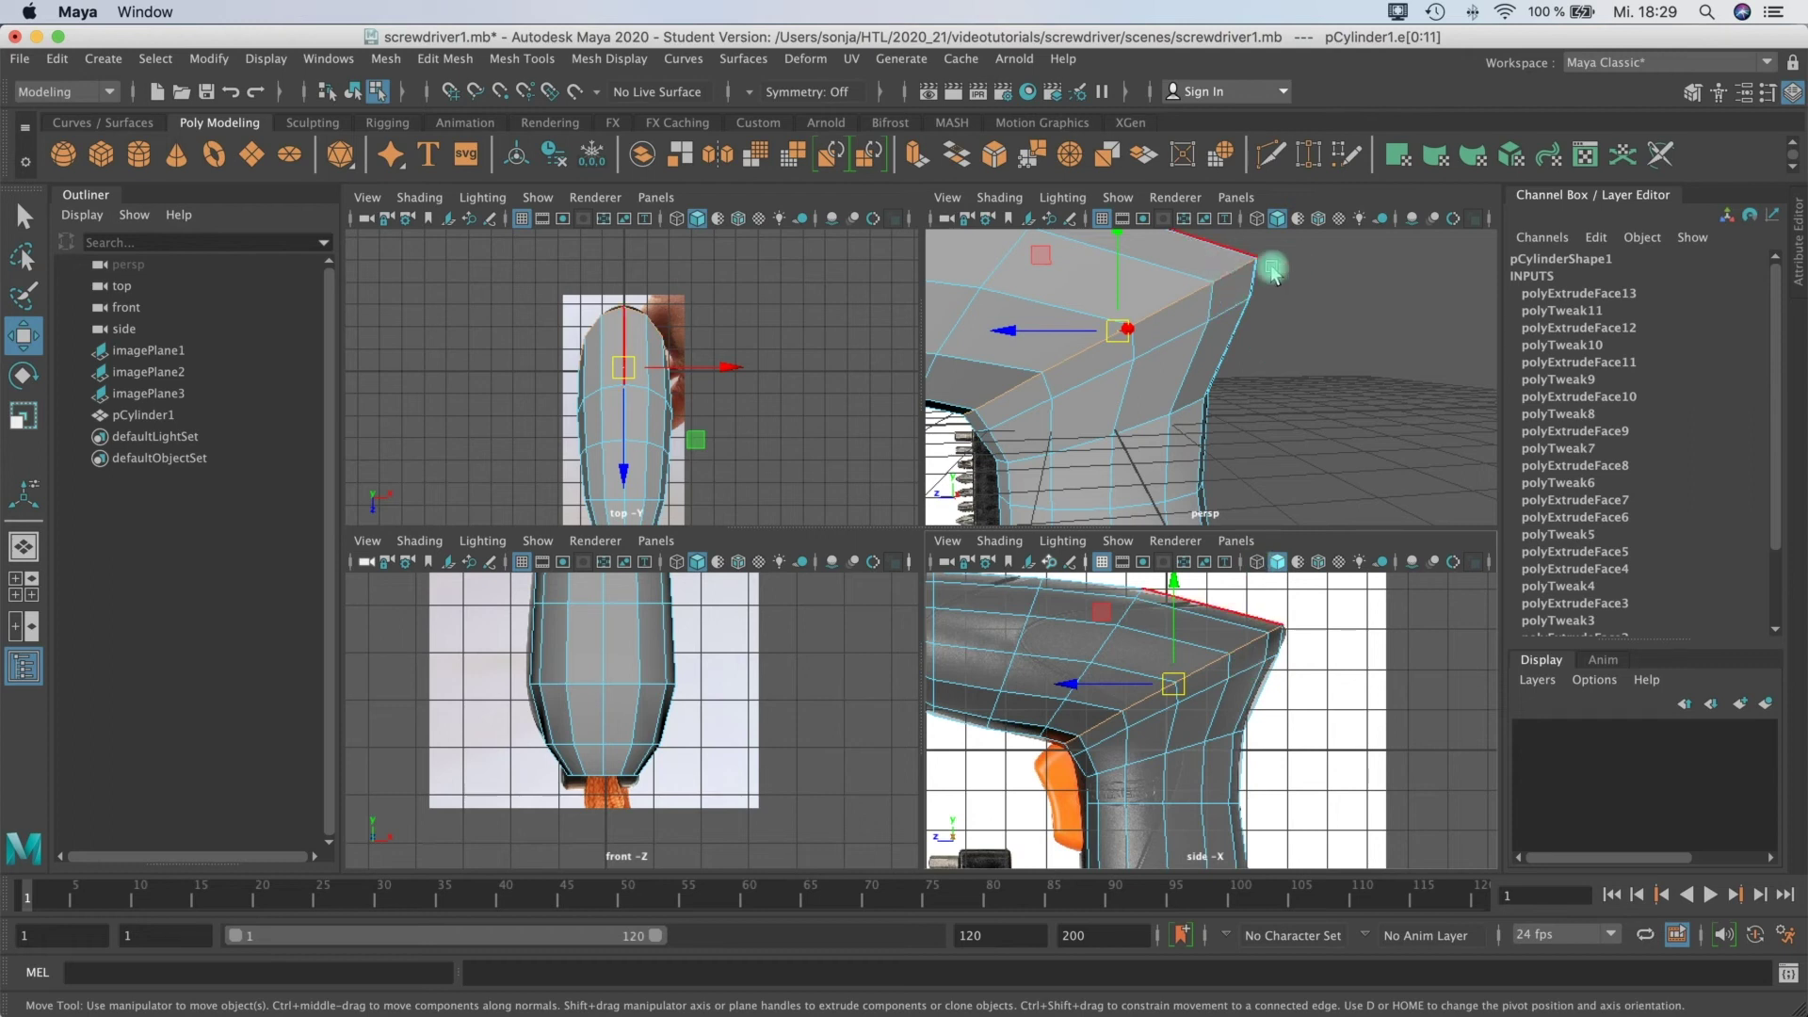
click(1270, 647)
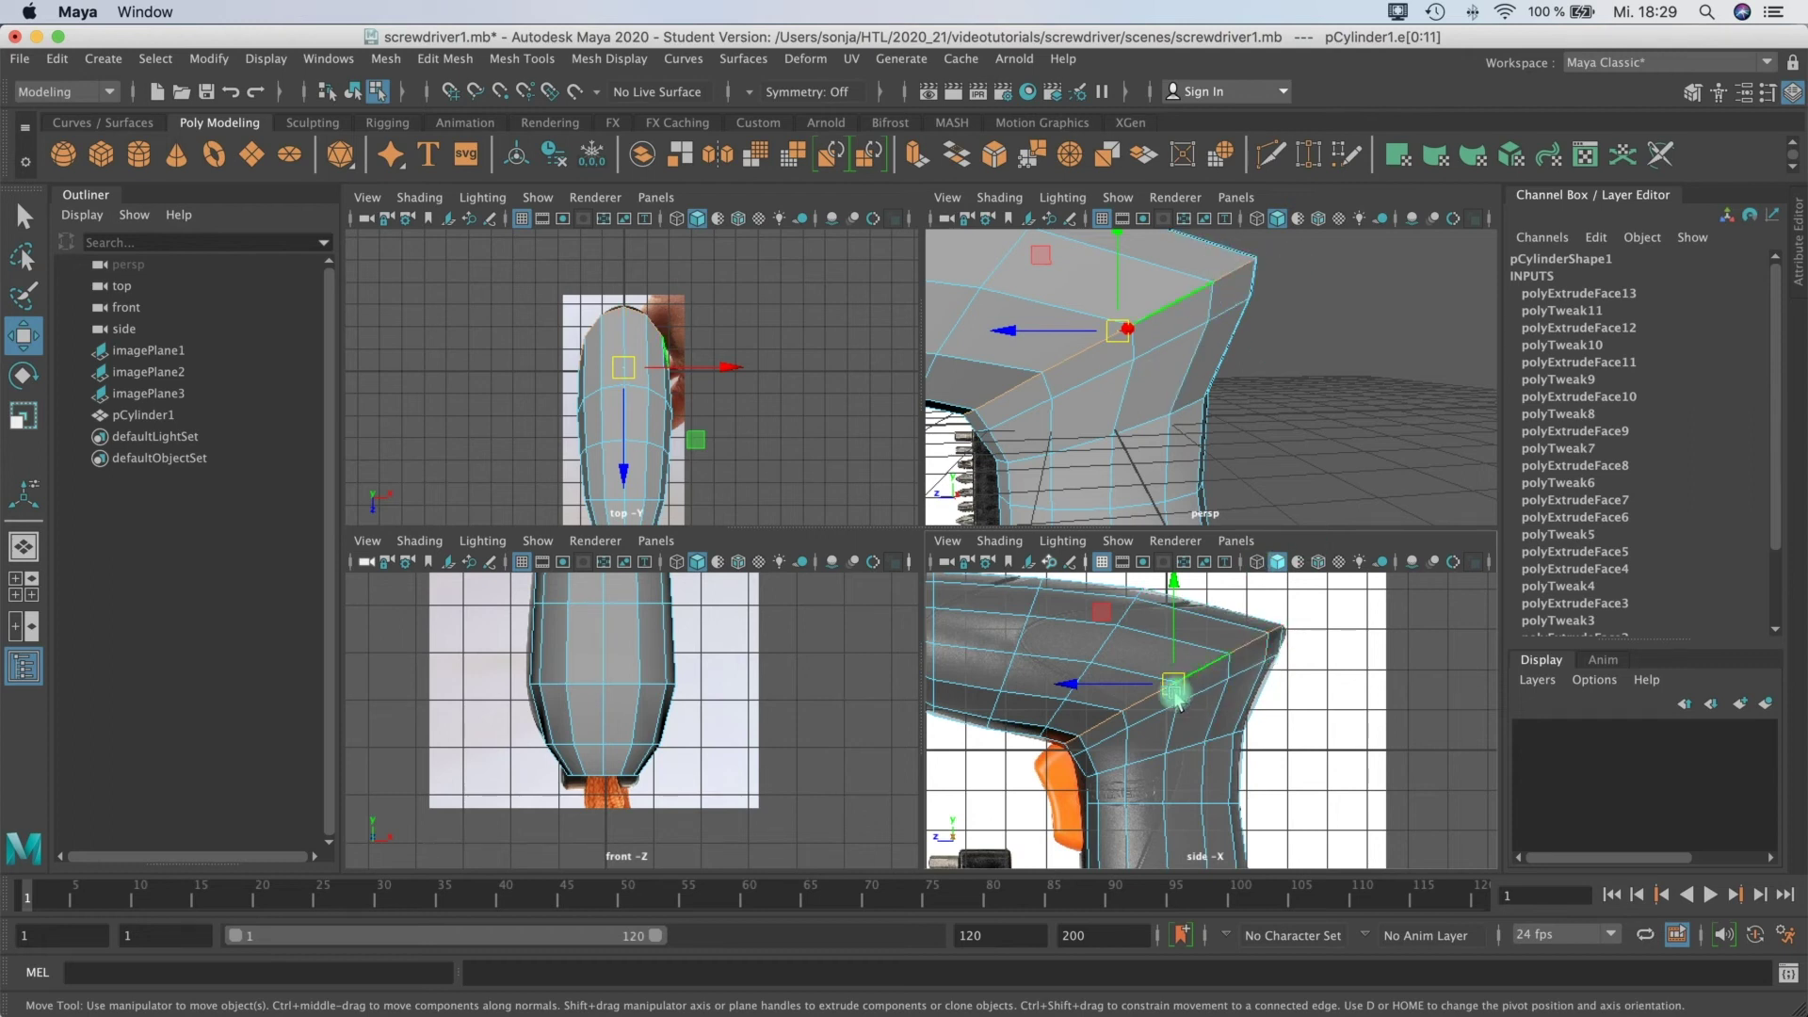
double_click(1241, 673)
key(r)
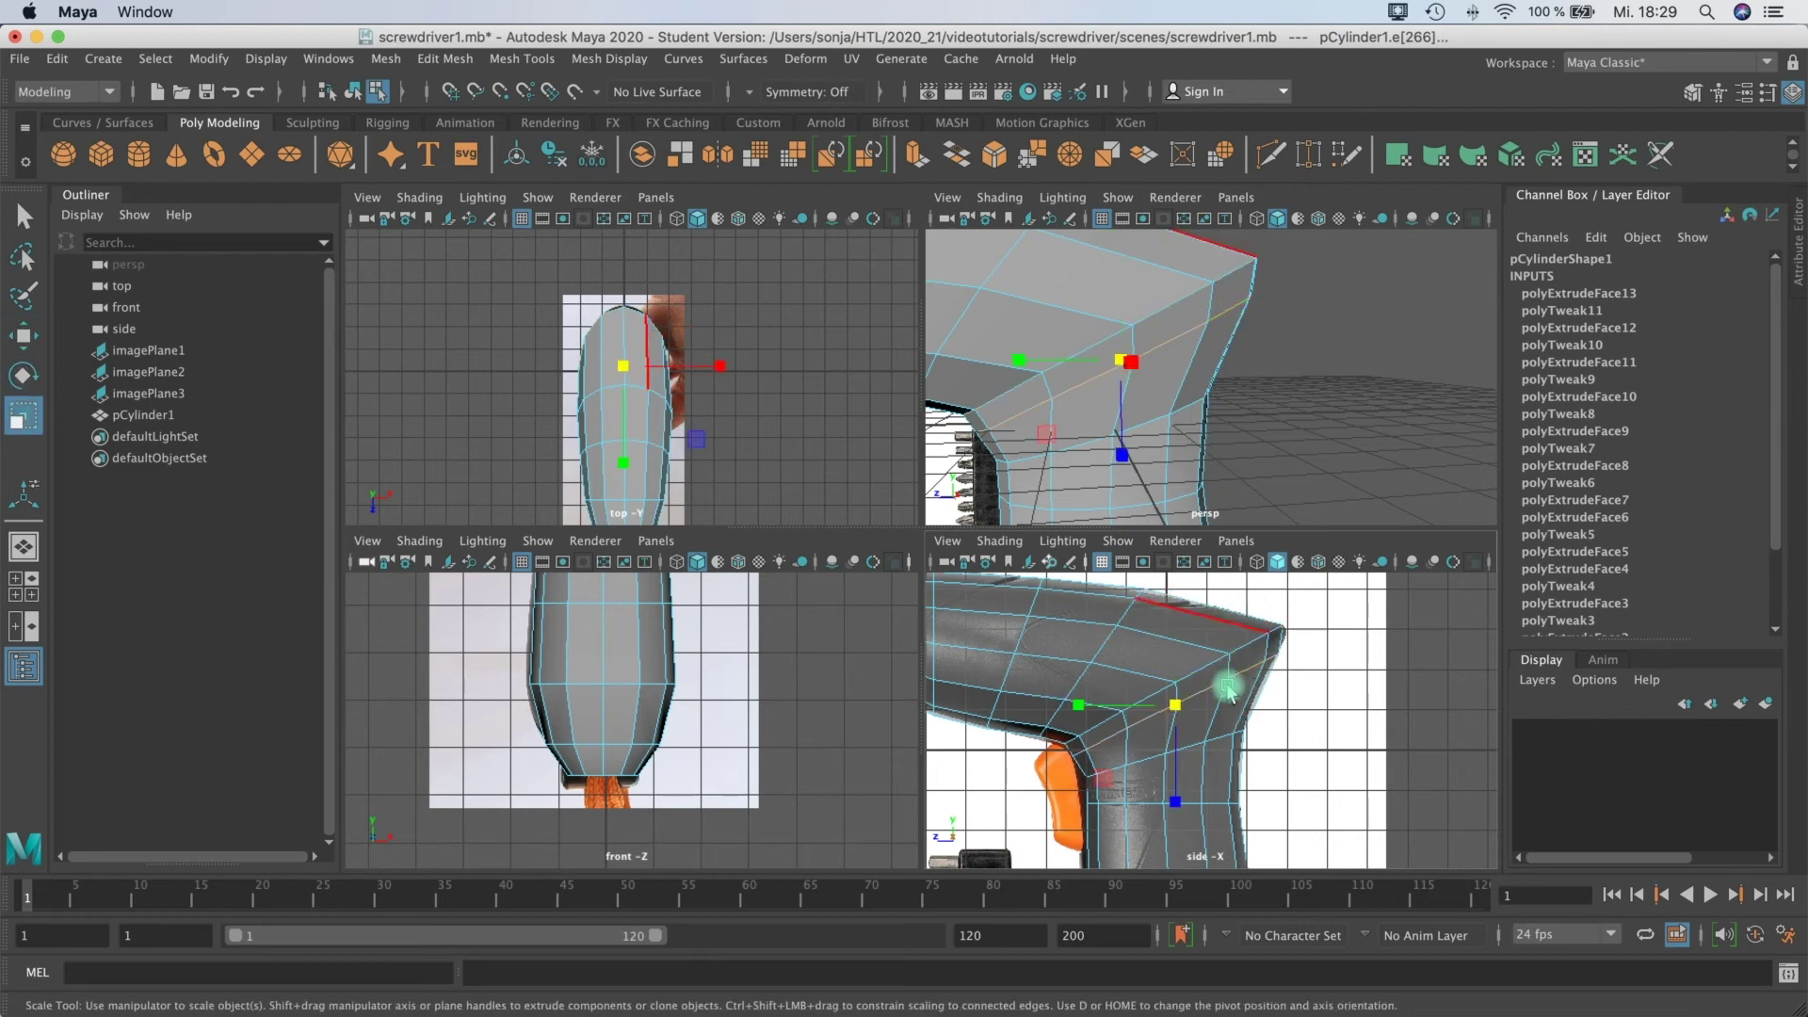
click(1198, 660)
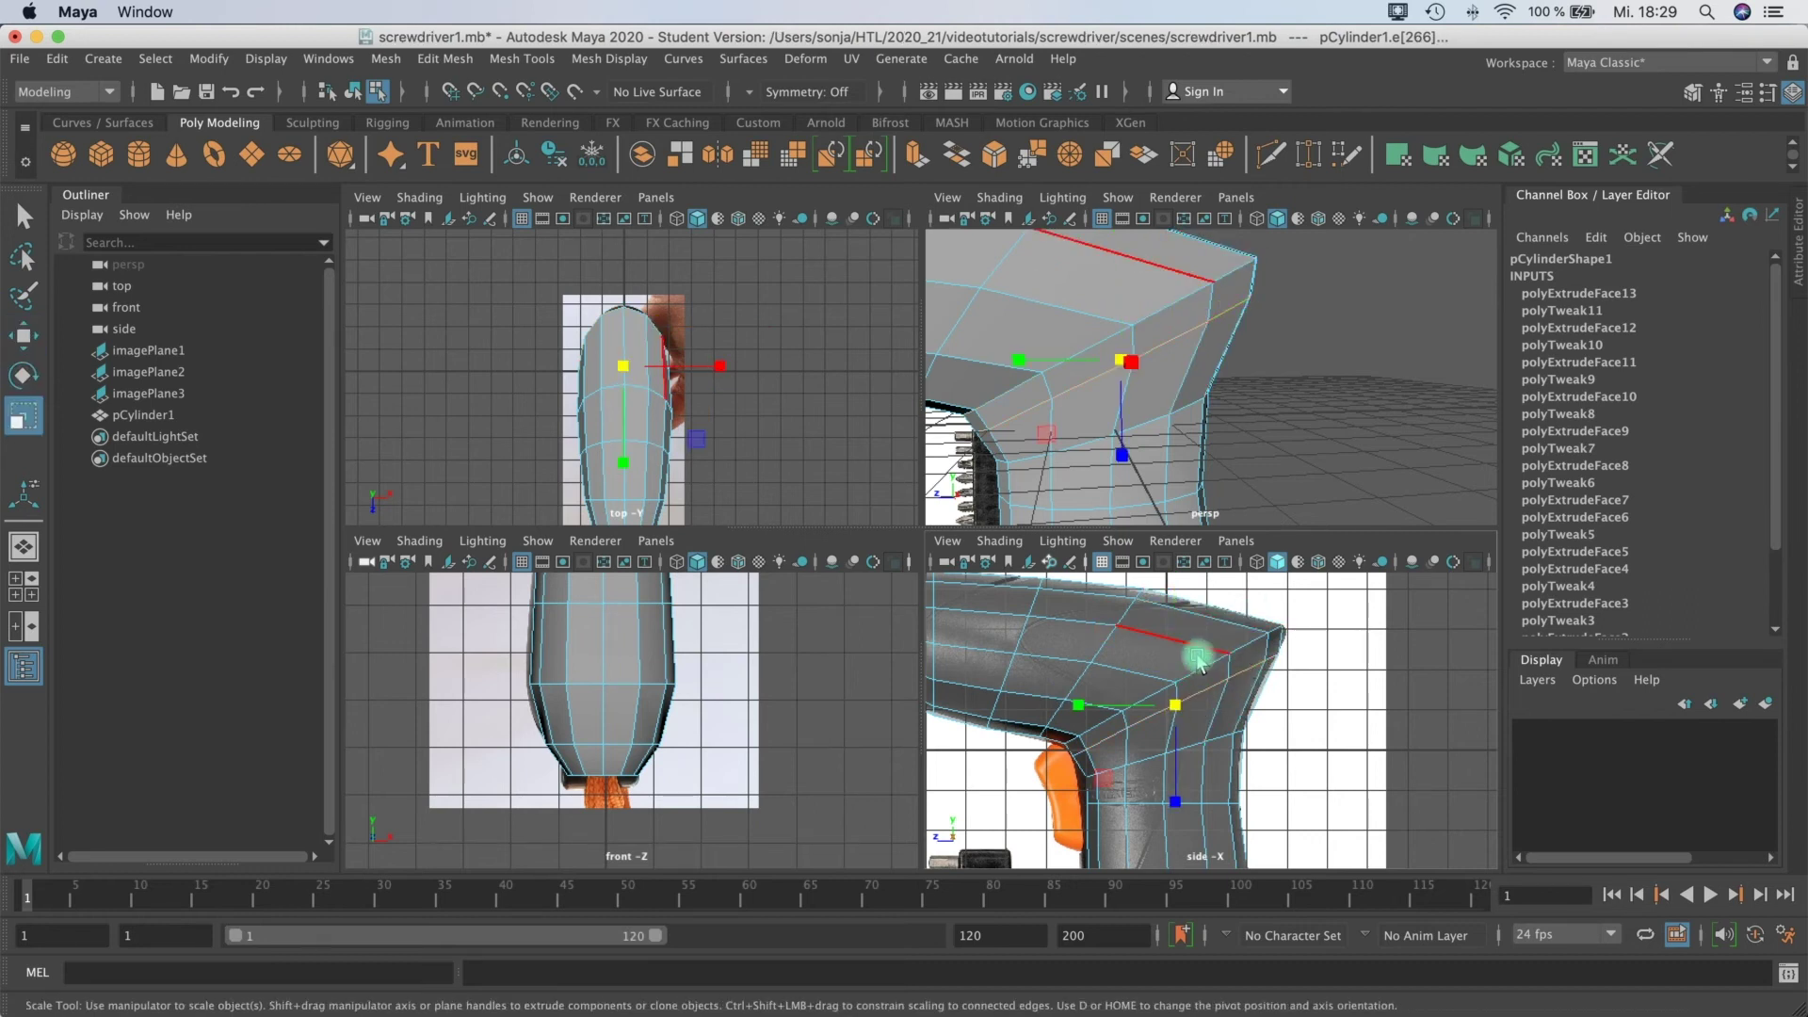
key(w)
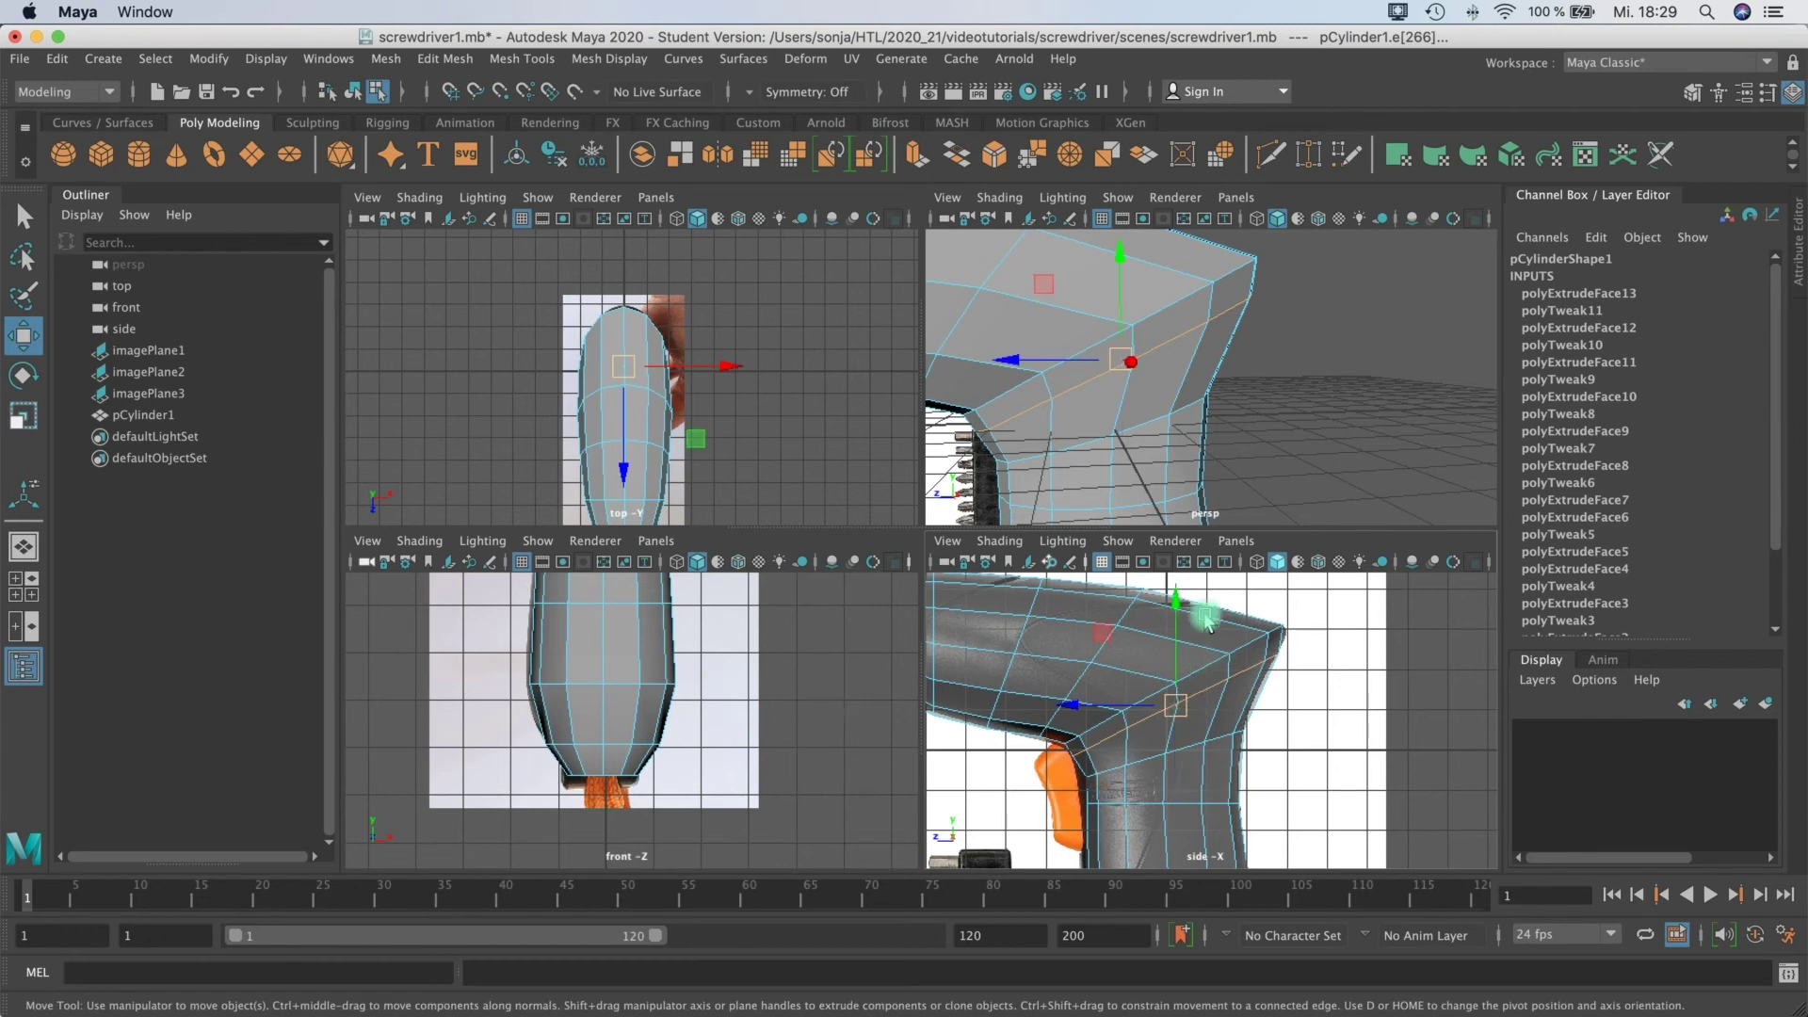
key(e)
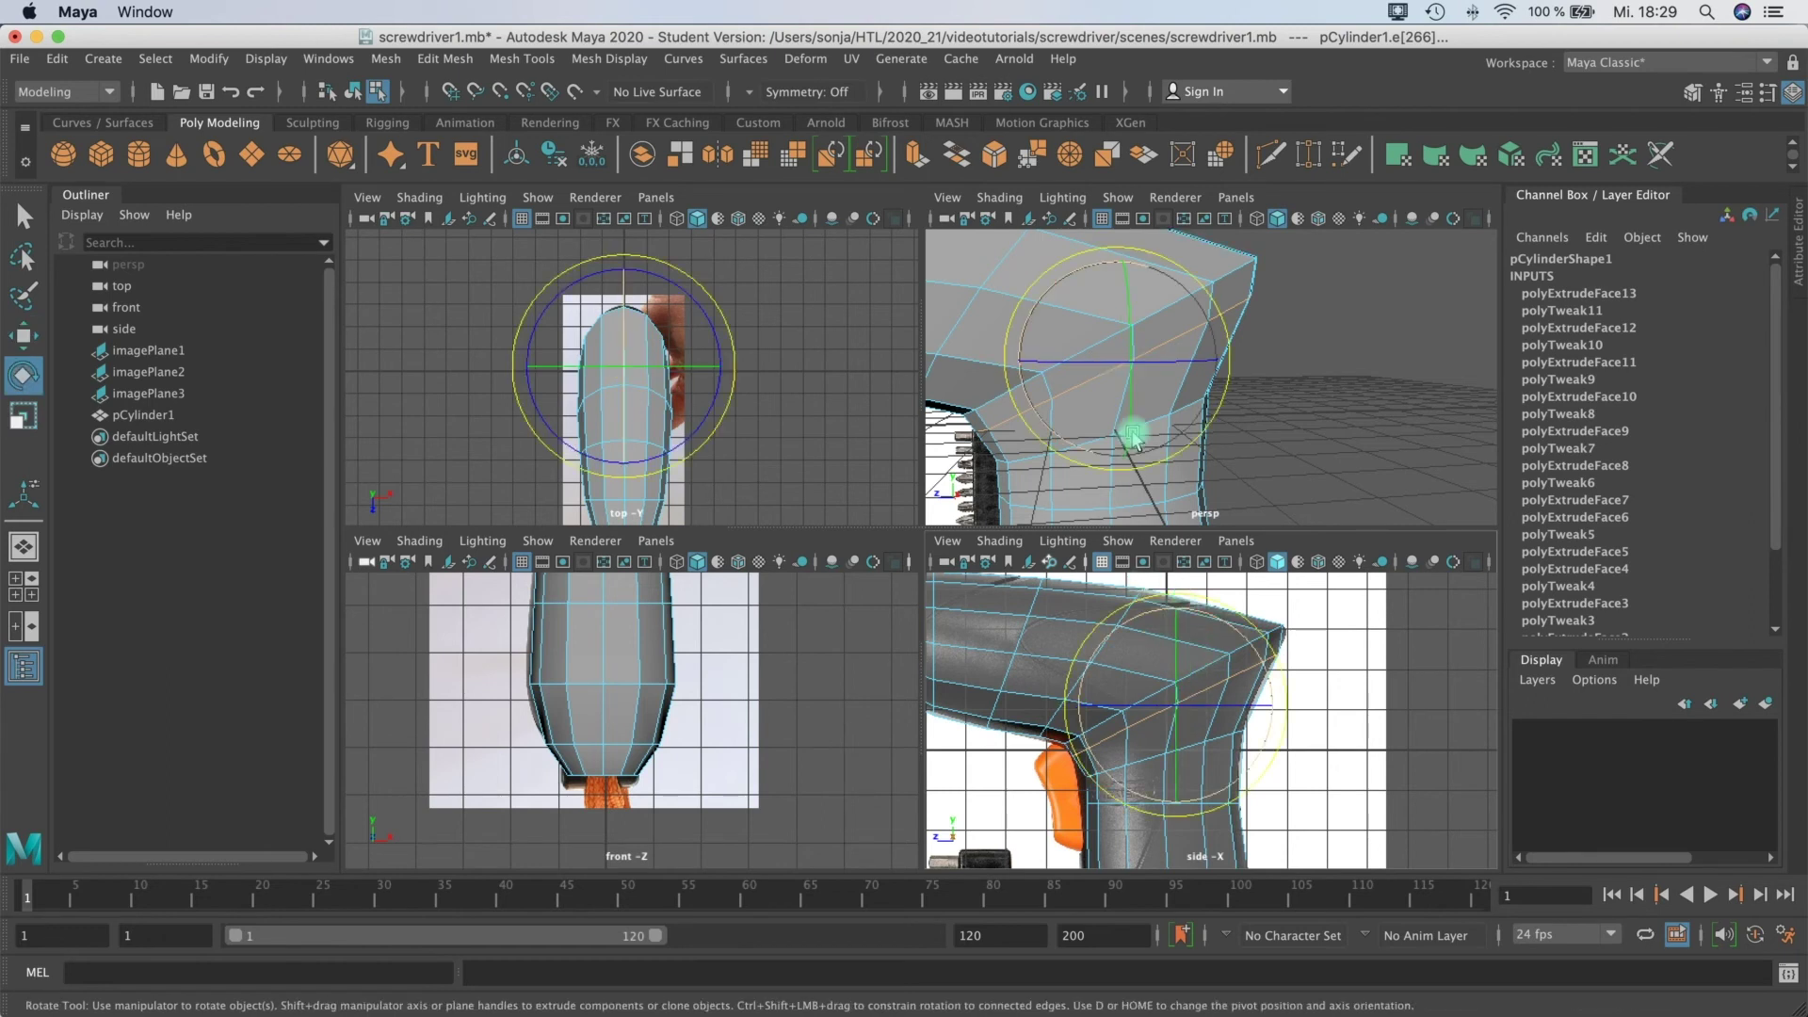
drag(1145, 265, 1136, 264)
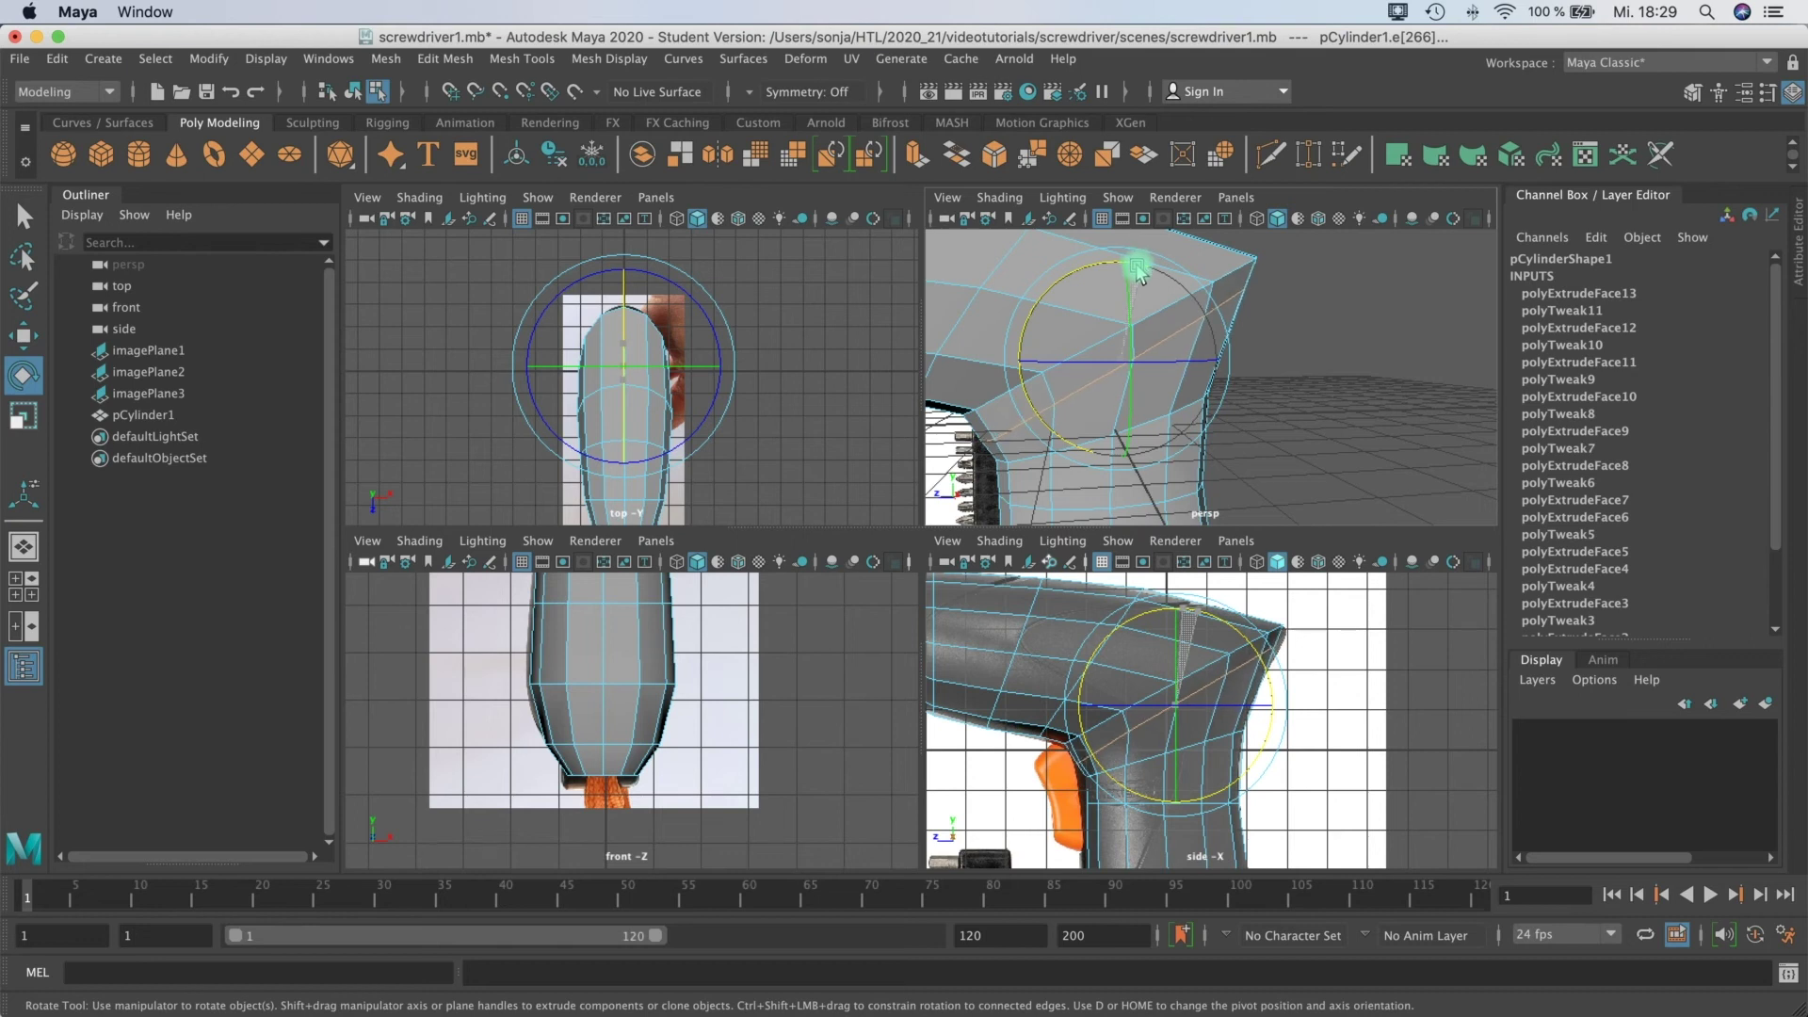
Step: Move the diagonal edge loop at the body-to-handle junction up toward the upper rear corner, and scale it uniformly to about 1.03
key(w)
drag(1178, 711, 1194, 692)
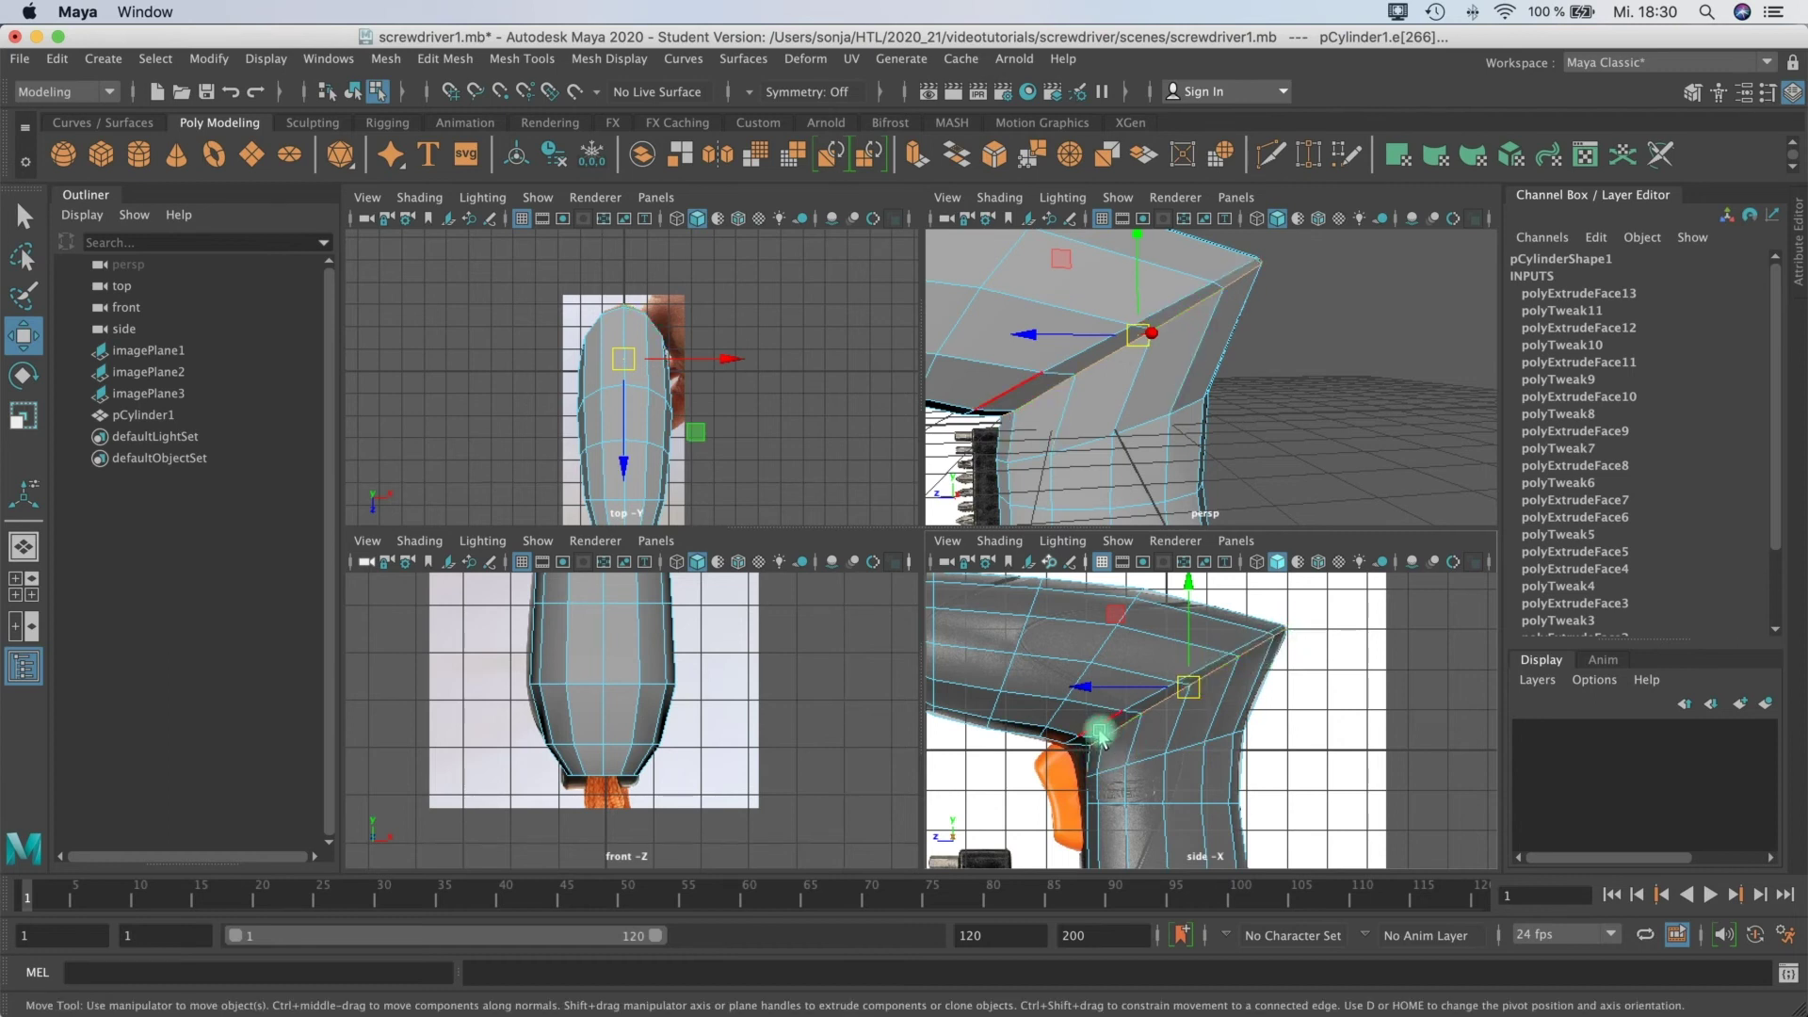
key(e)
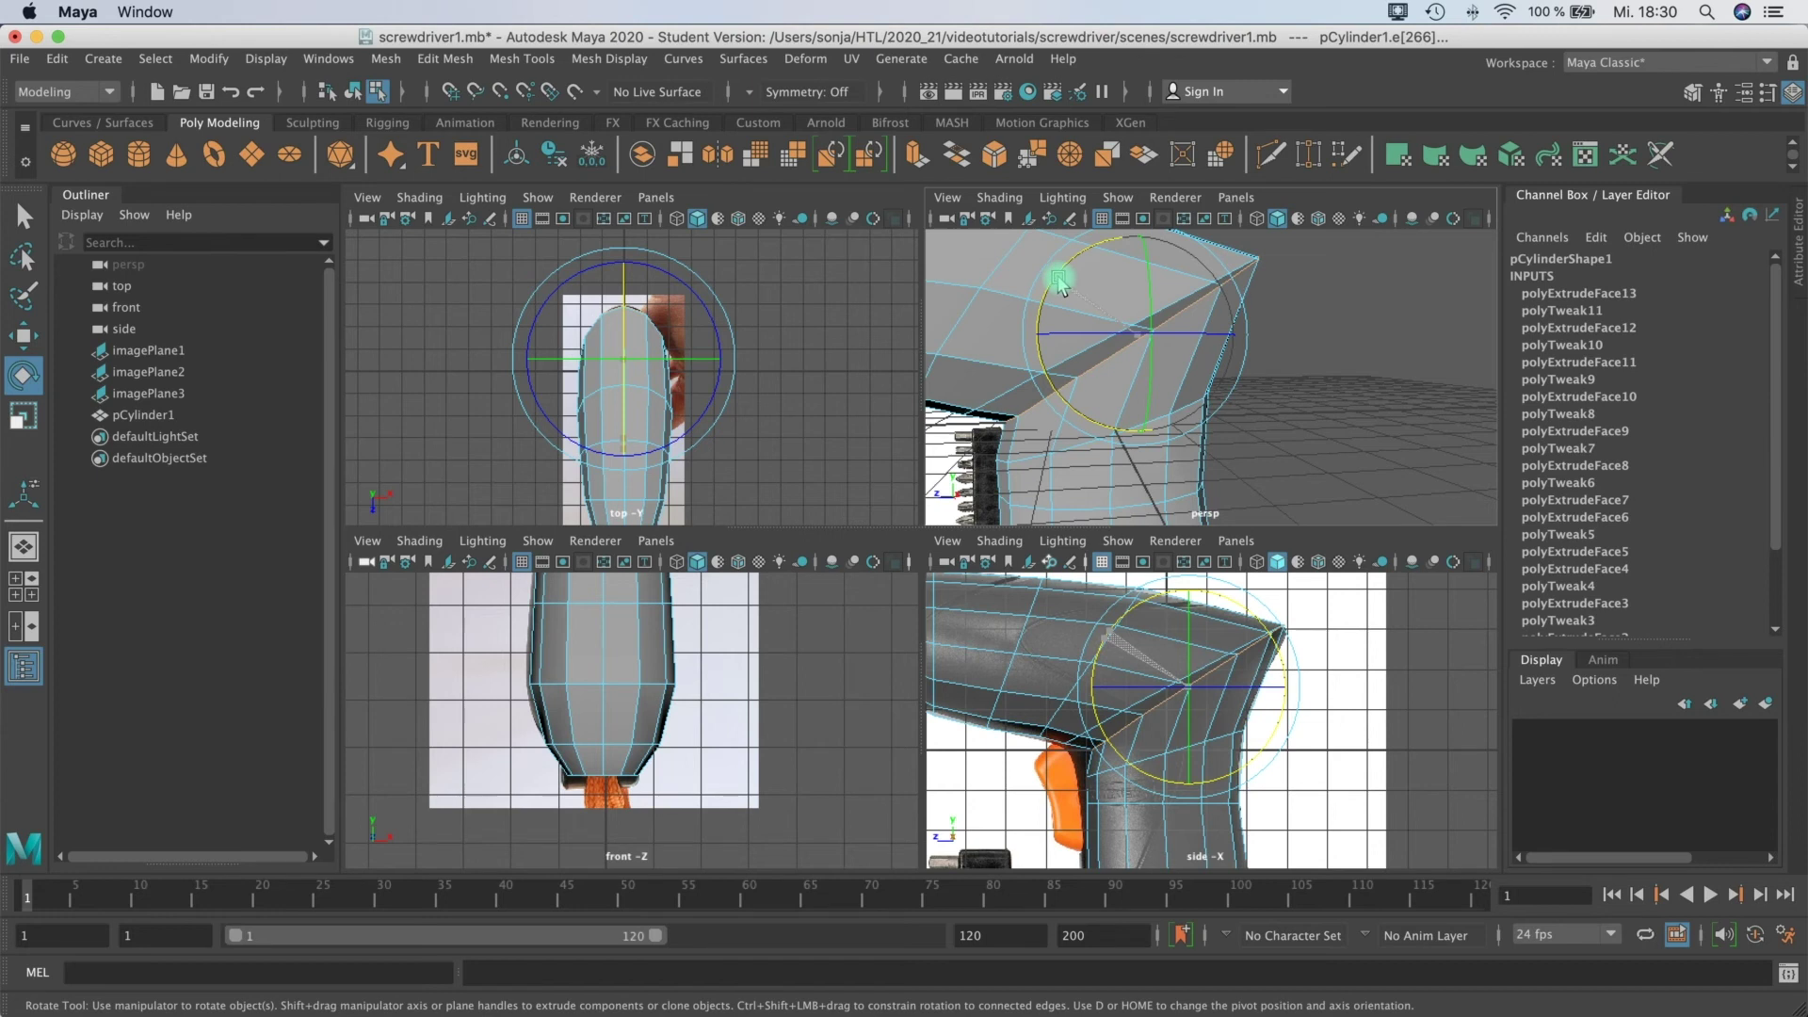
key(w)
drag(1188, 699, 1190, 702)
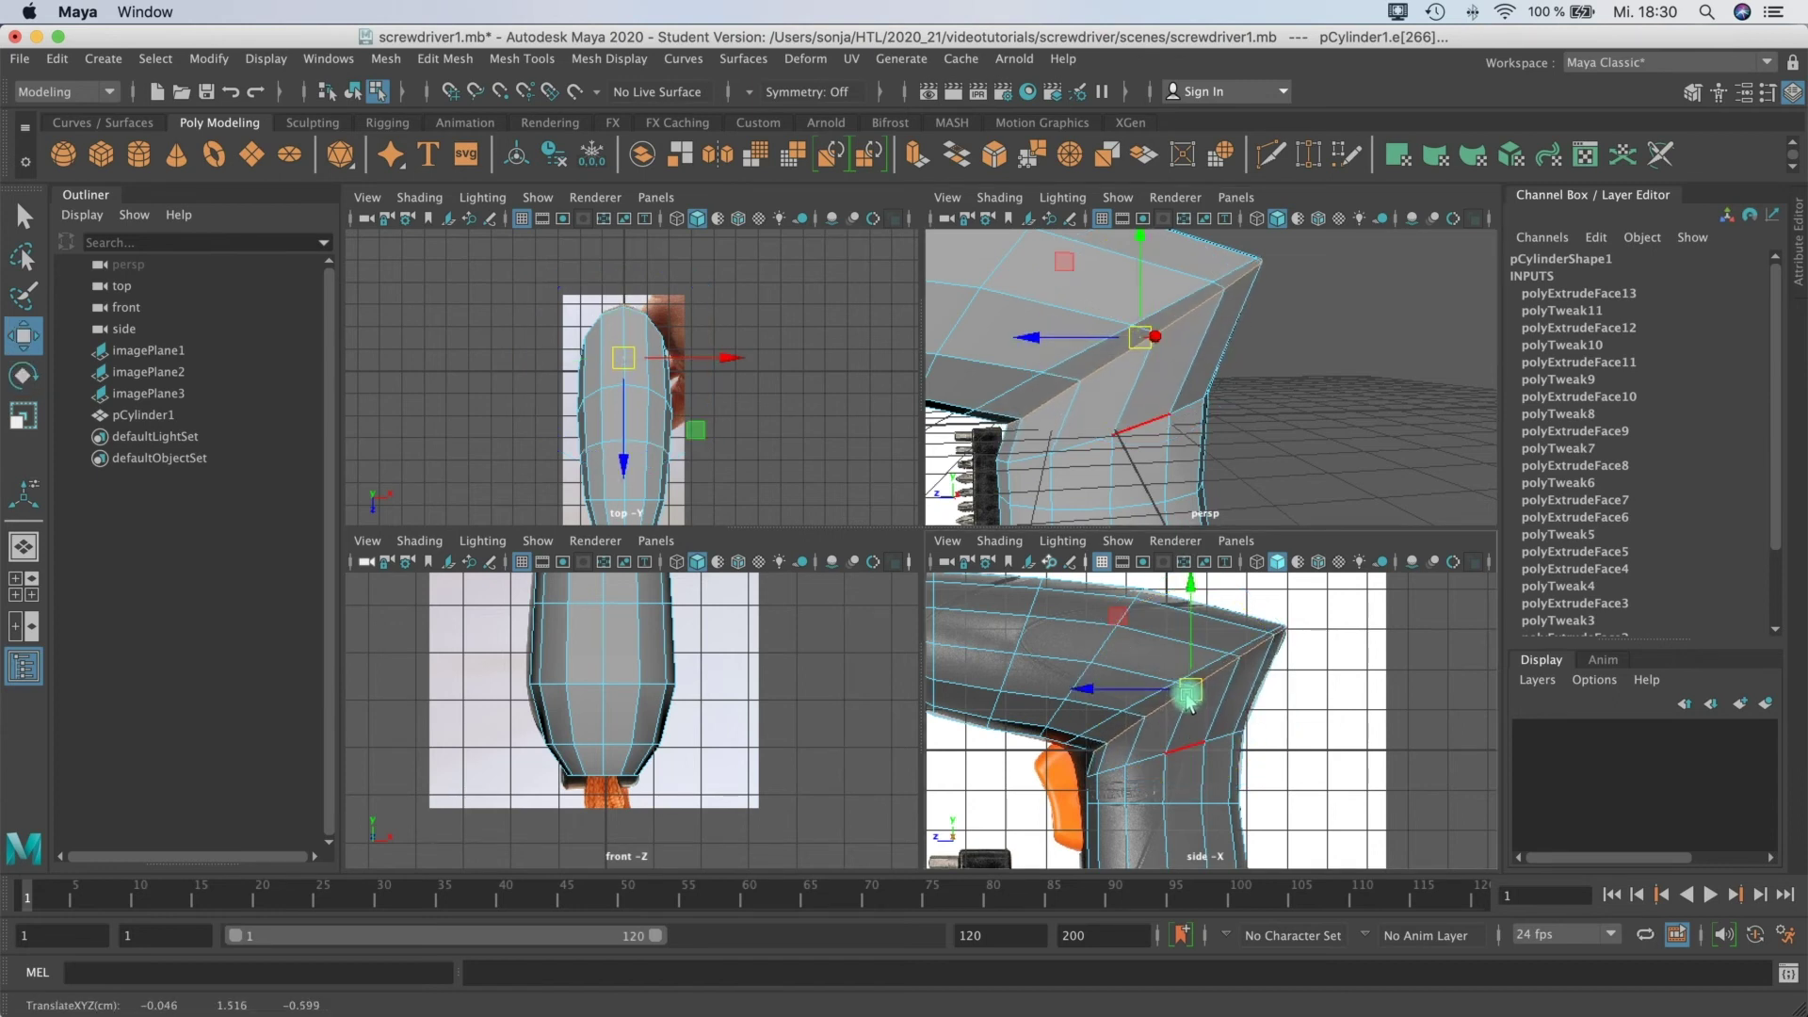
key(r)
alt+drag(1229, 351, 1311, 328)
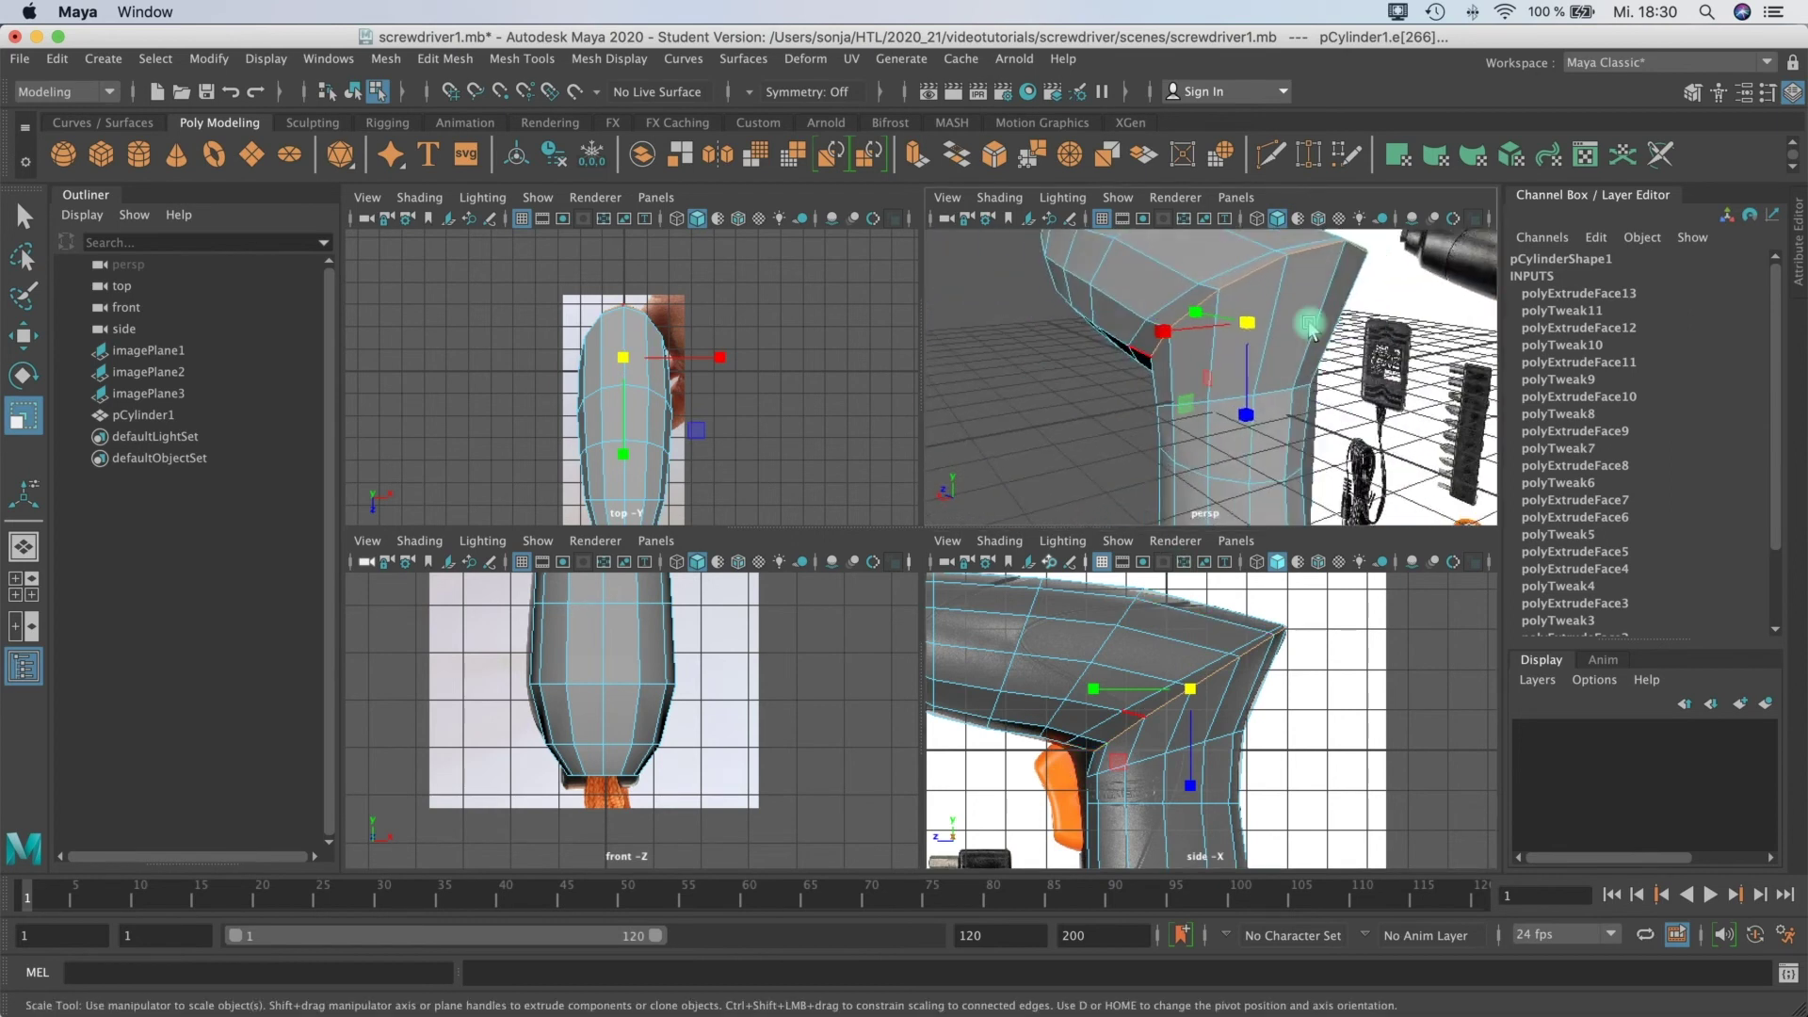
click(1255, 327)
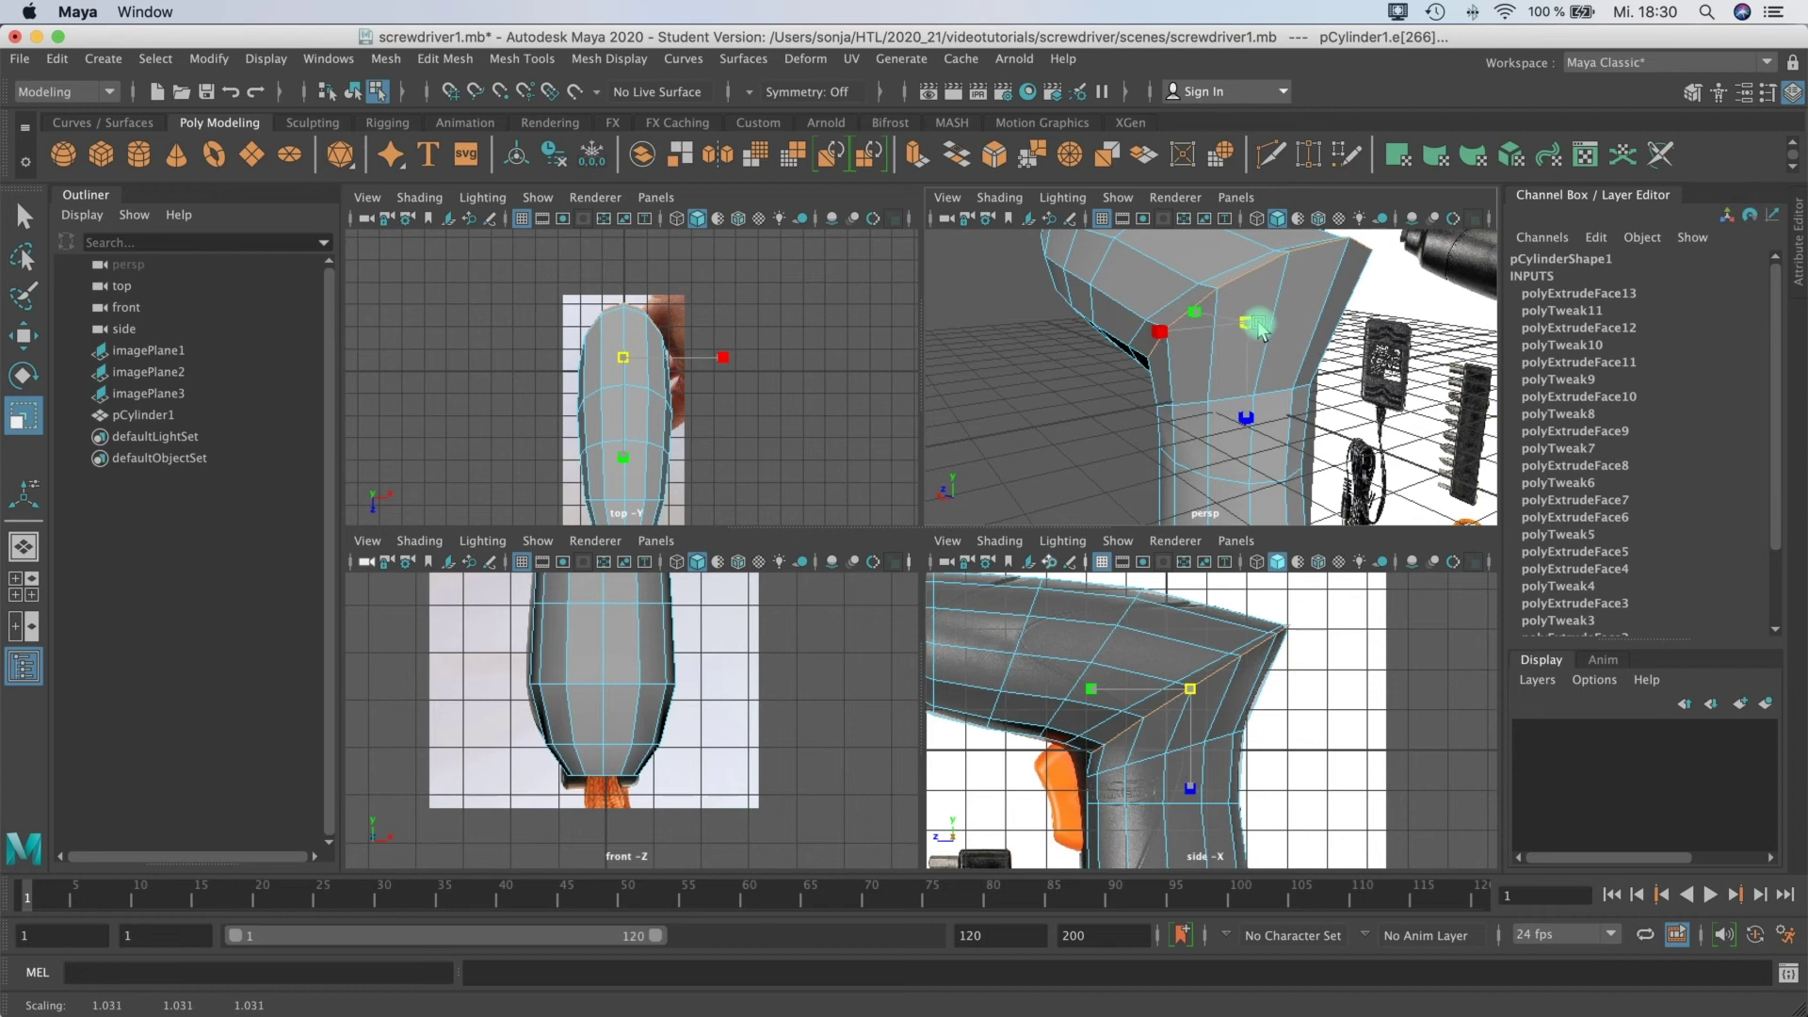
Step: Fine-tune the diagonal edge loop's height and lengthwise position with the Move tool, shifting it slightly down and toward the front
key(w)
alt+drag(1248, 330, 1103, 323)
click(1185, 586)
drag(1188, 590, 1189, 593)
click(1095, 327)
drag(1095, 329, 1104, 331)
click(1182, 259)
drag(1188, 260, 1189, 270)
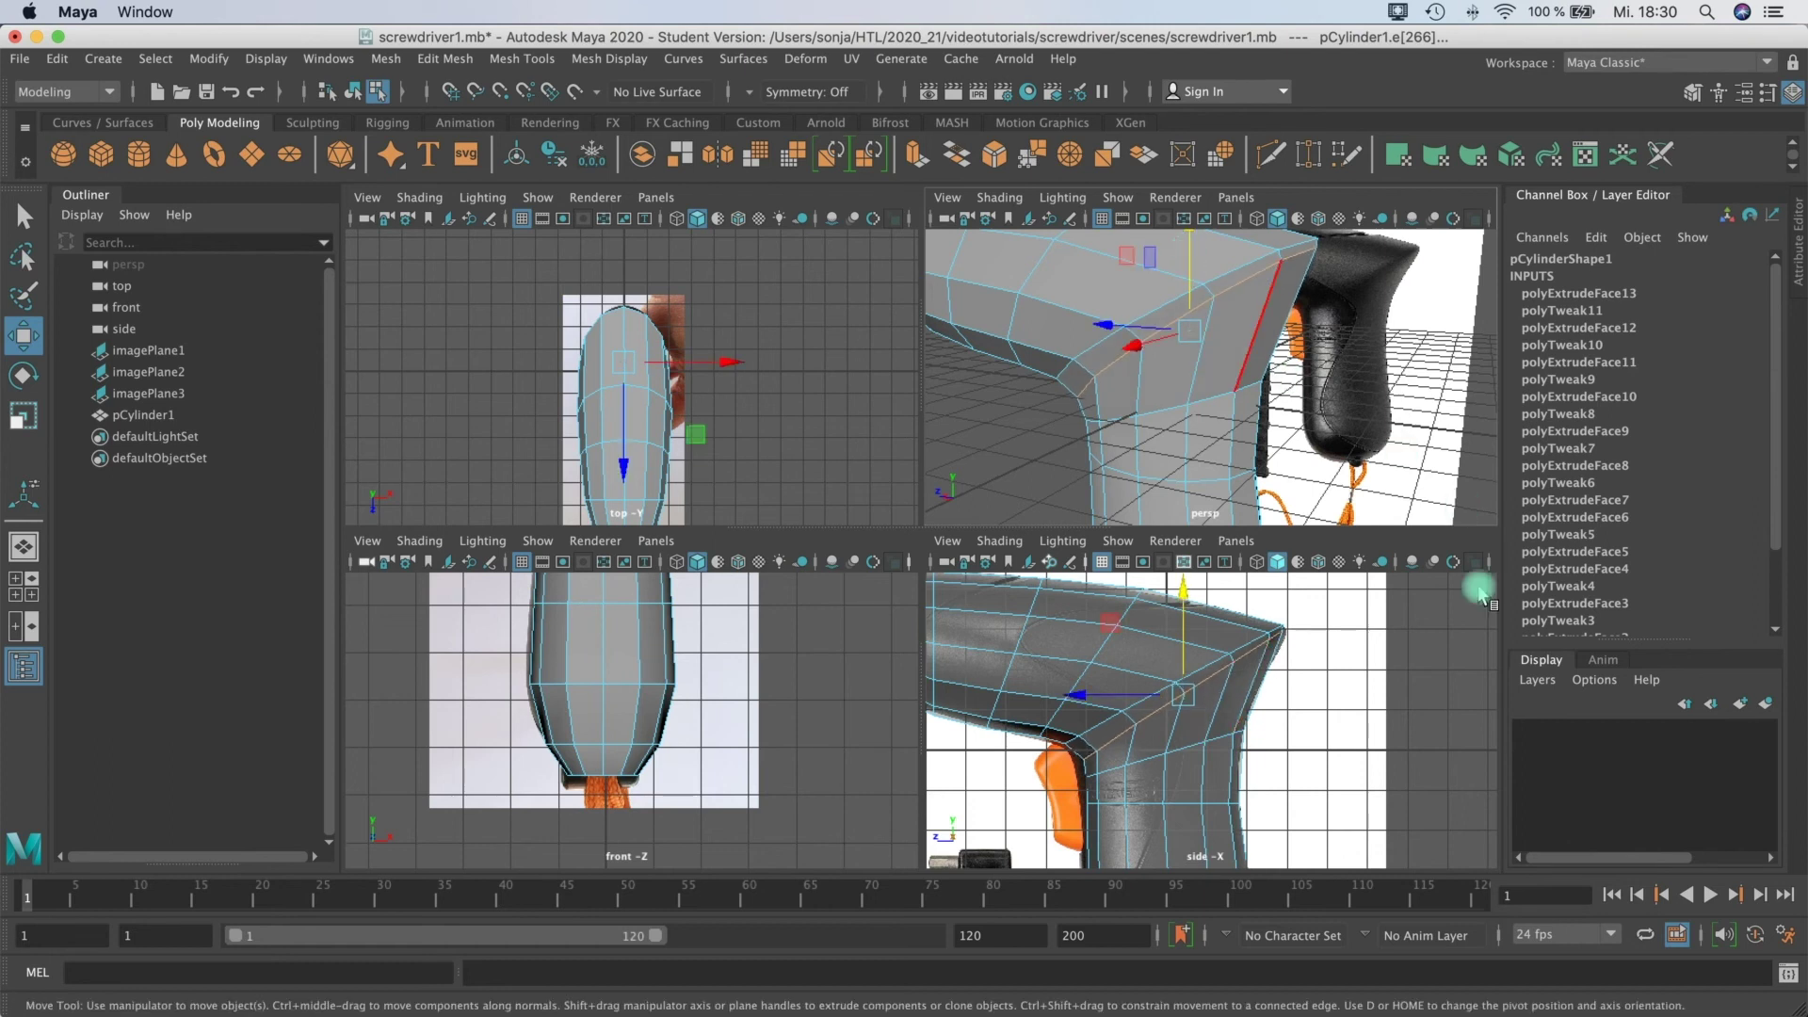
Step: Turn on the smooth preview and examine the body-to-handle transition from several angles in object mode
key(3)
key(space)
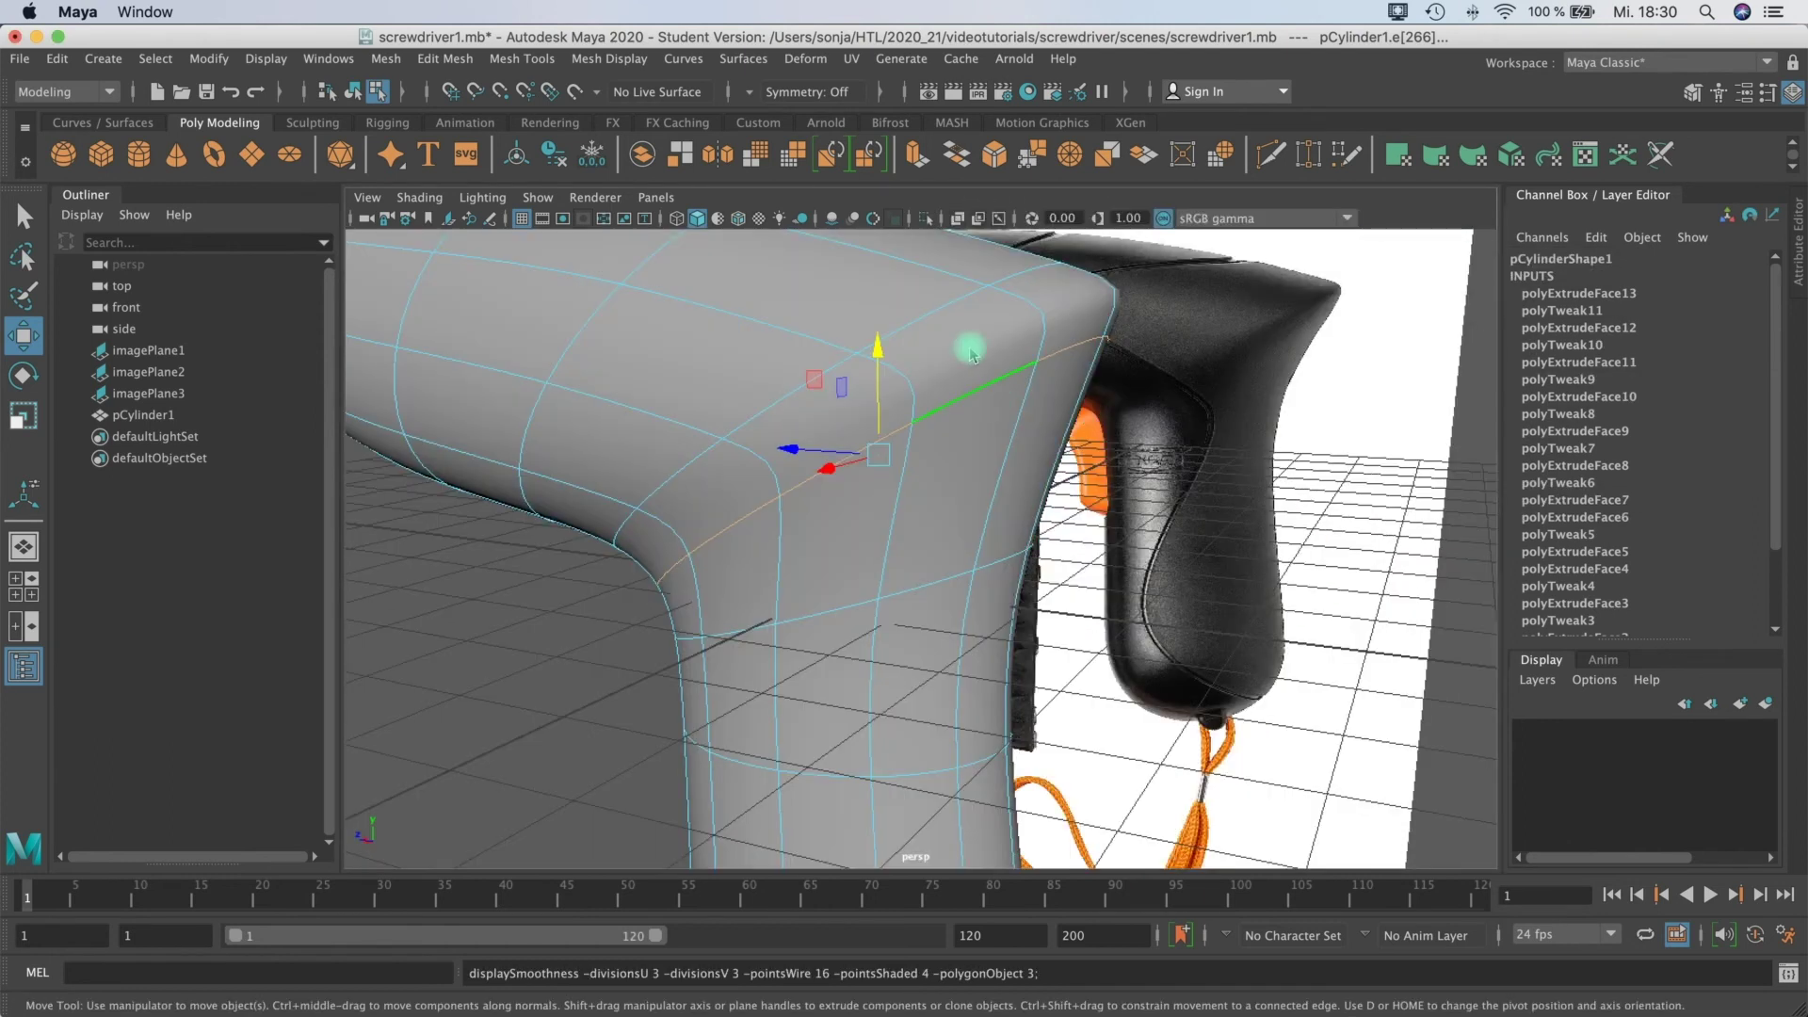
right_drag(970, 346, 991, 341)
click(1165, 411)
alt+drag(921, 487, 979, 376)
alt+drag(928, 438, 981, 369)
alt+drag(713, 518, 747, 500)
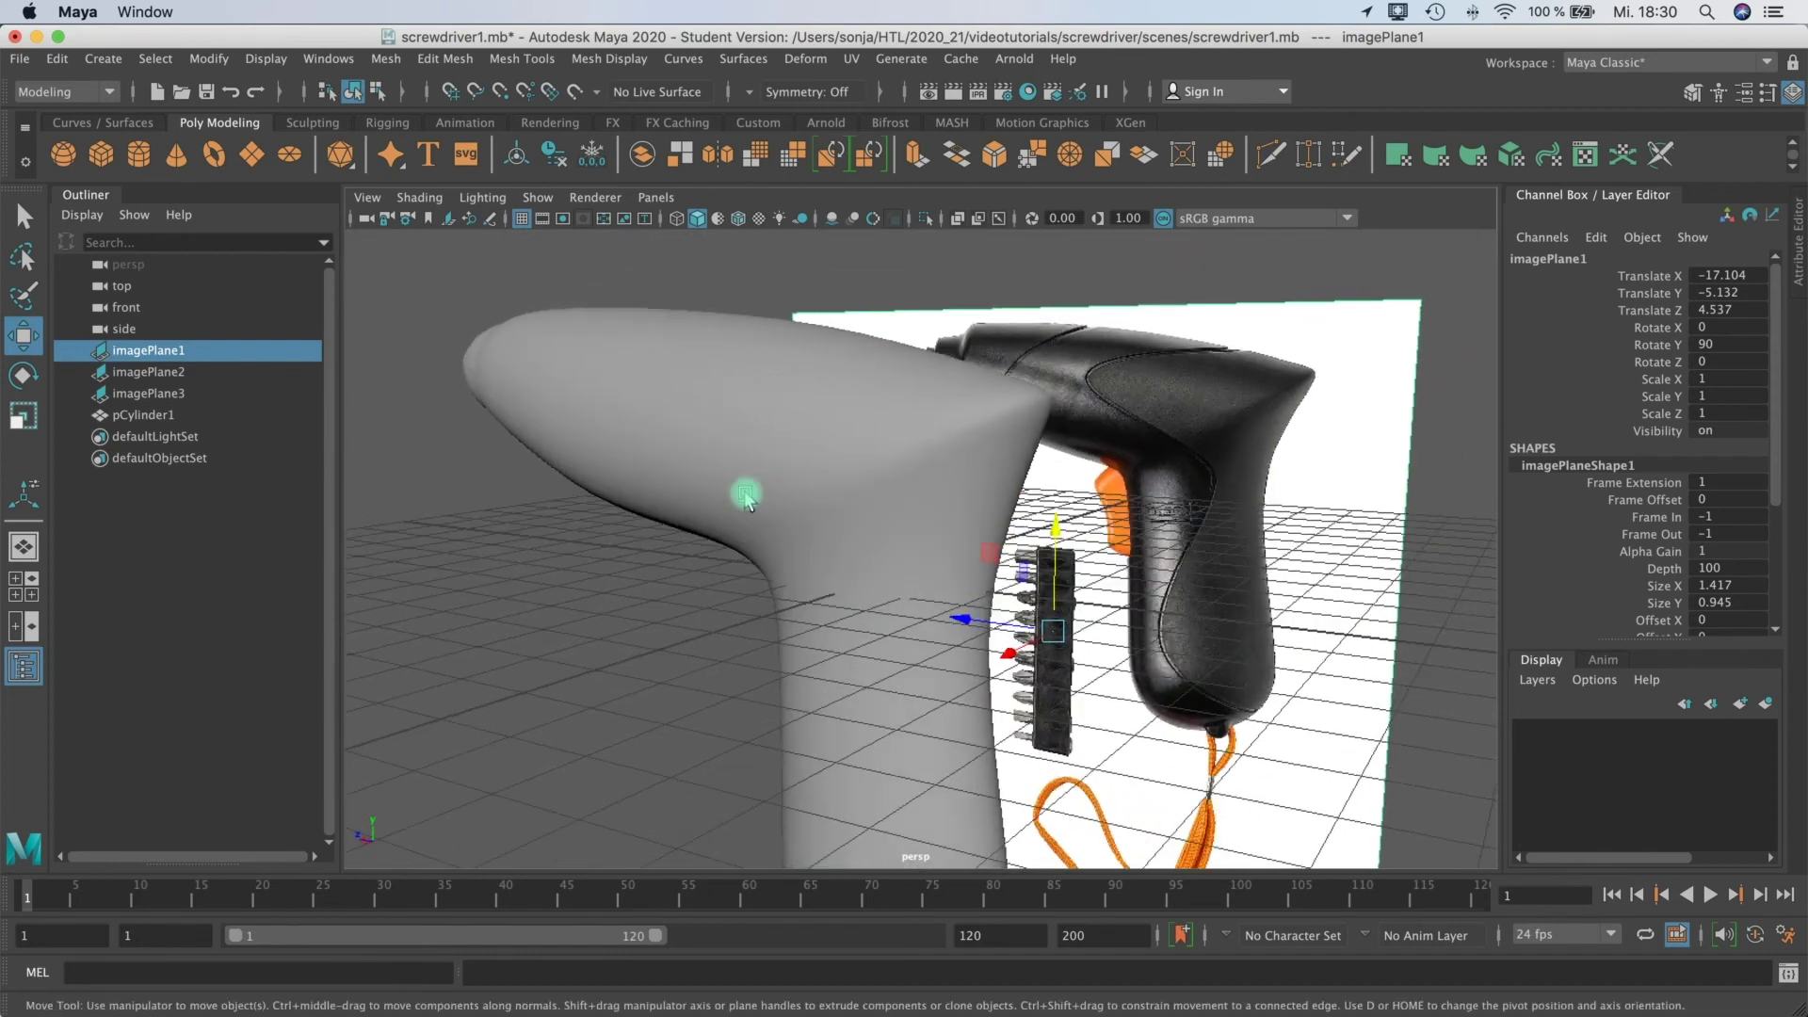
alt+drag(923, 492, 855, 517)
click(907, 492)
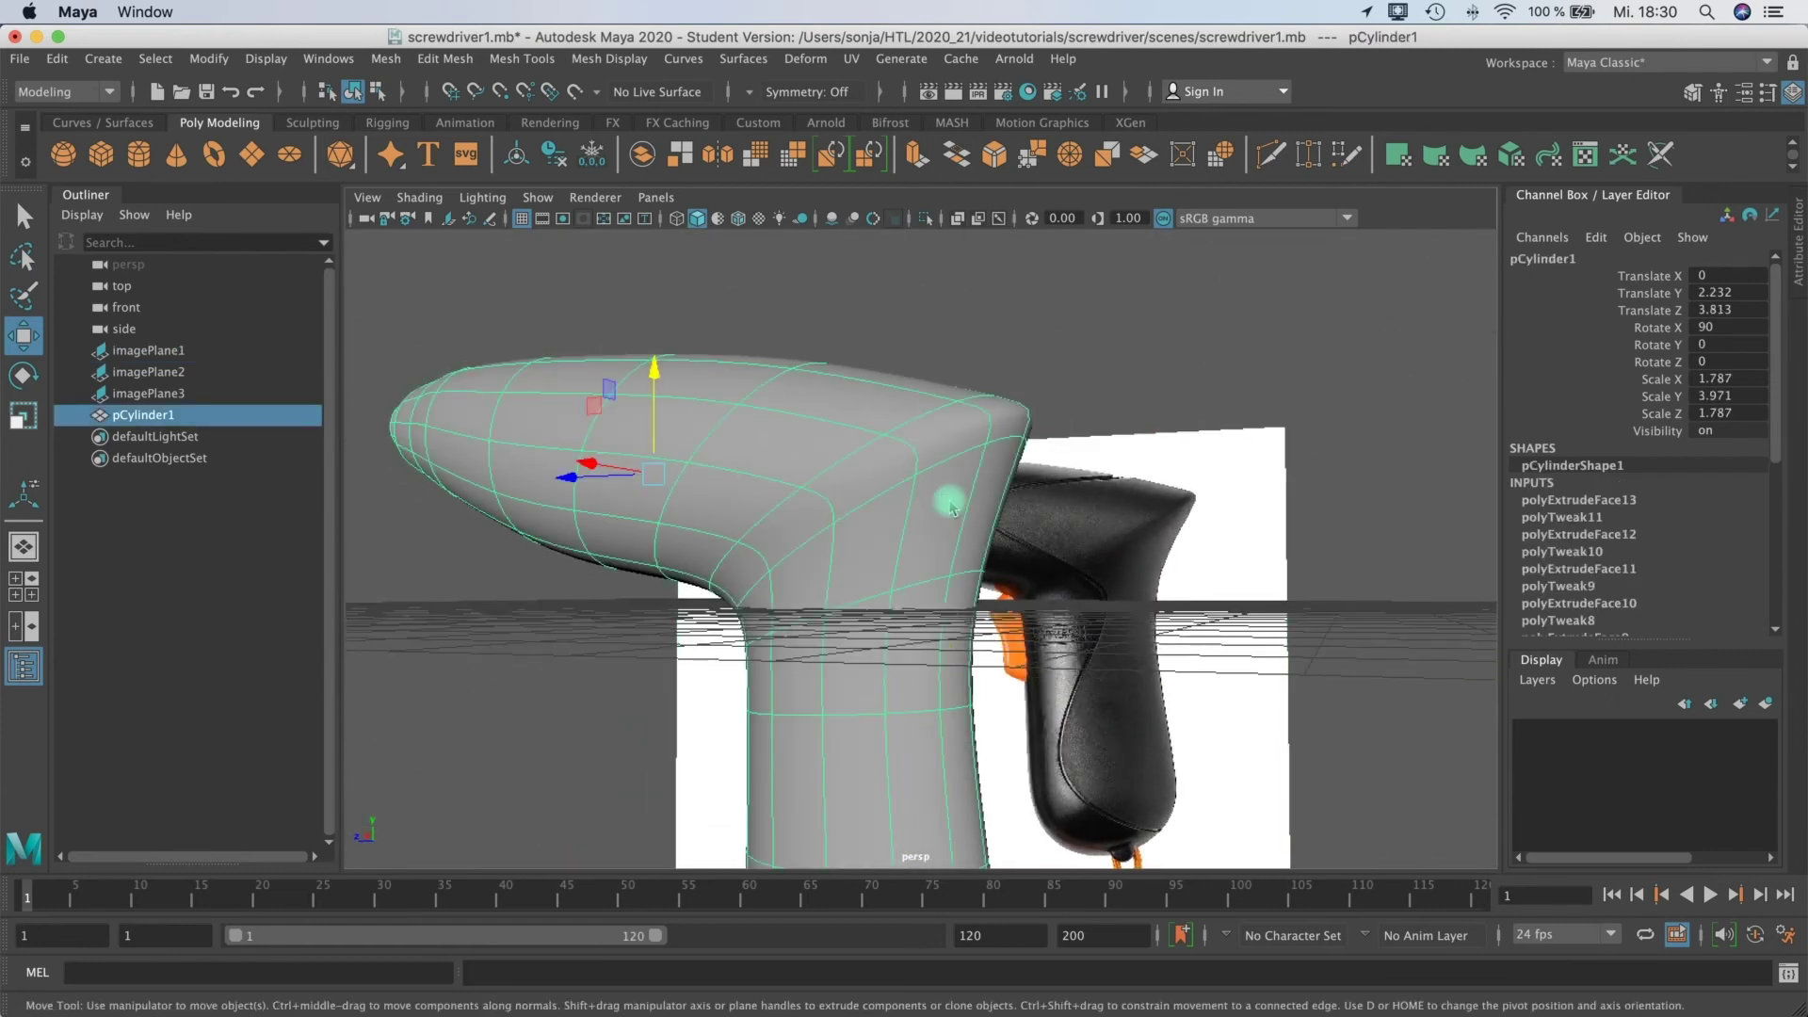
key(space)
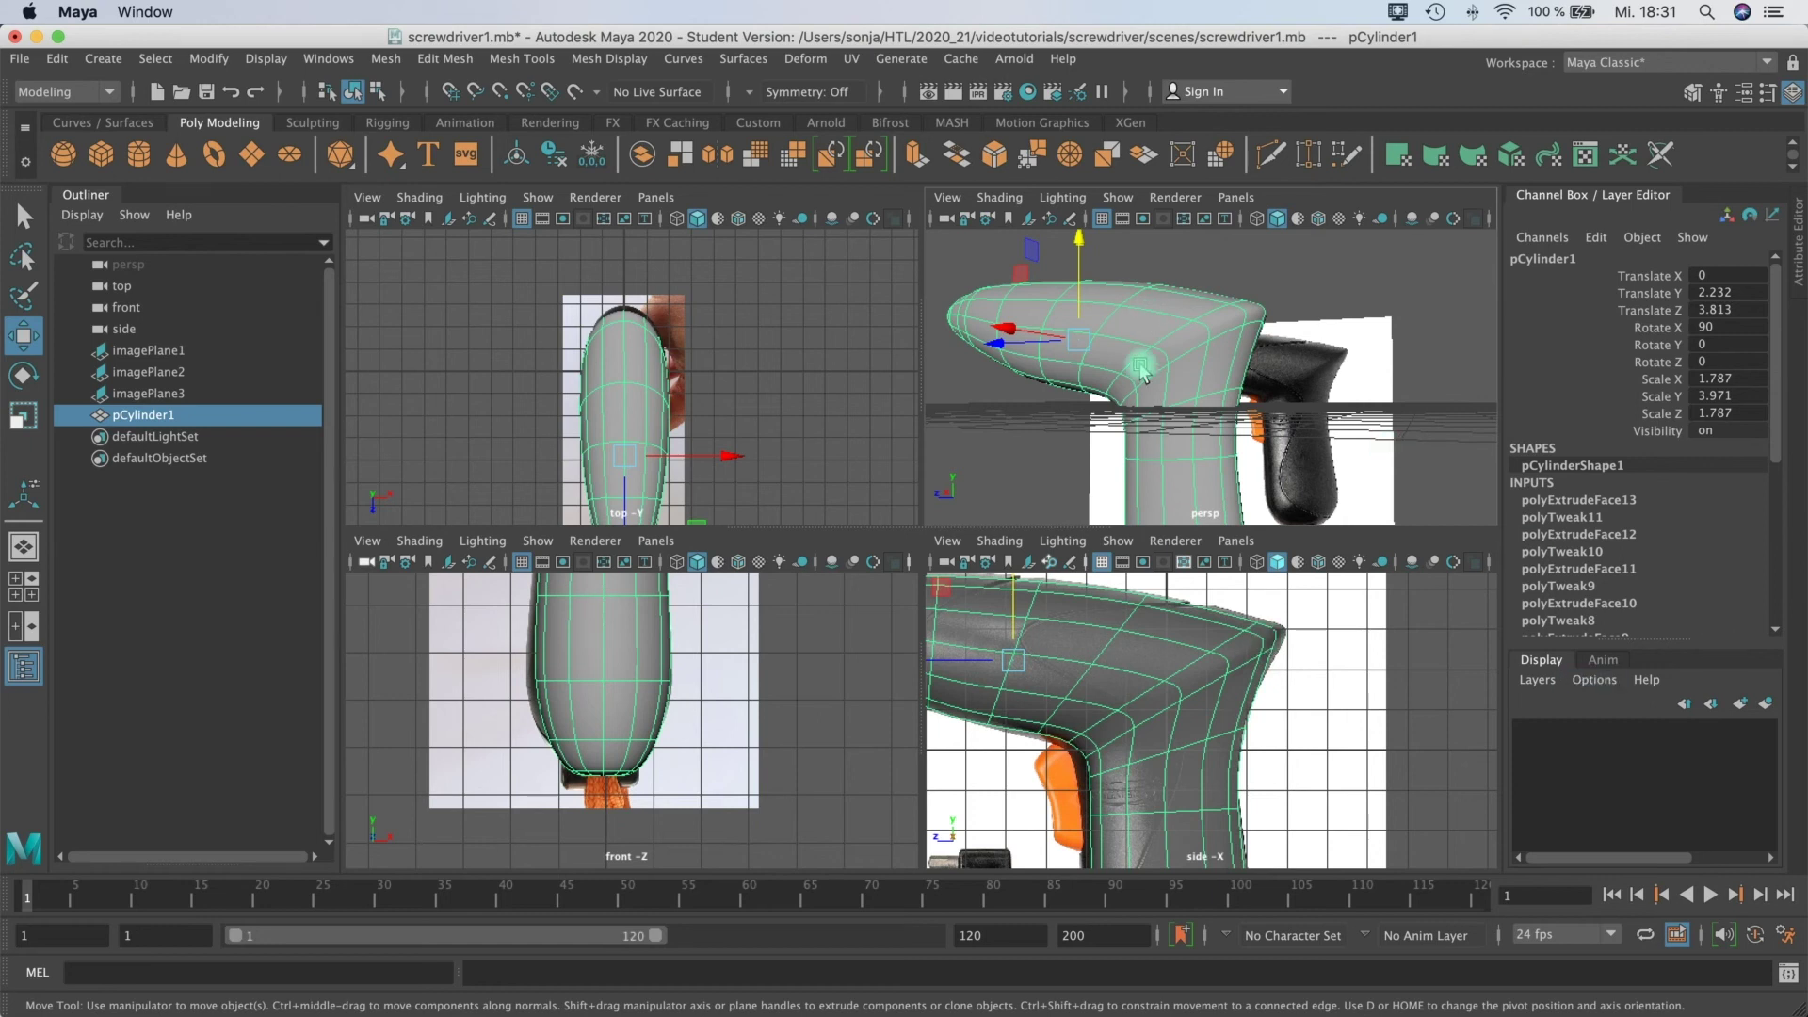
mouse_move(1303, 390)
alt+mouse_down()
mouse_move(1337, 388)
mouse_move(1327, 404)
alt+mouse_up()
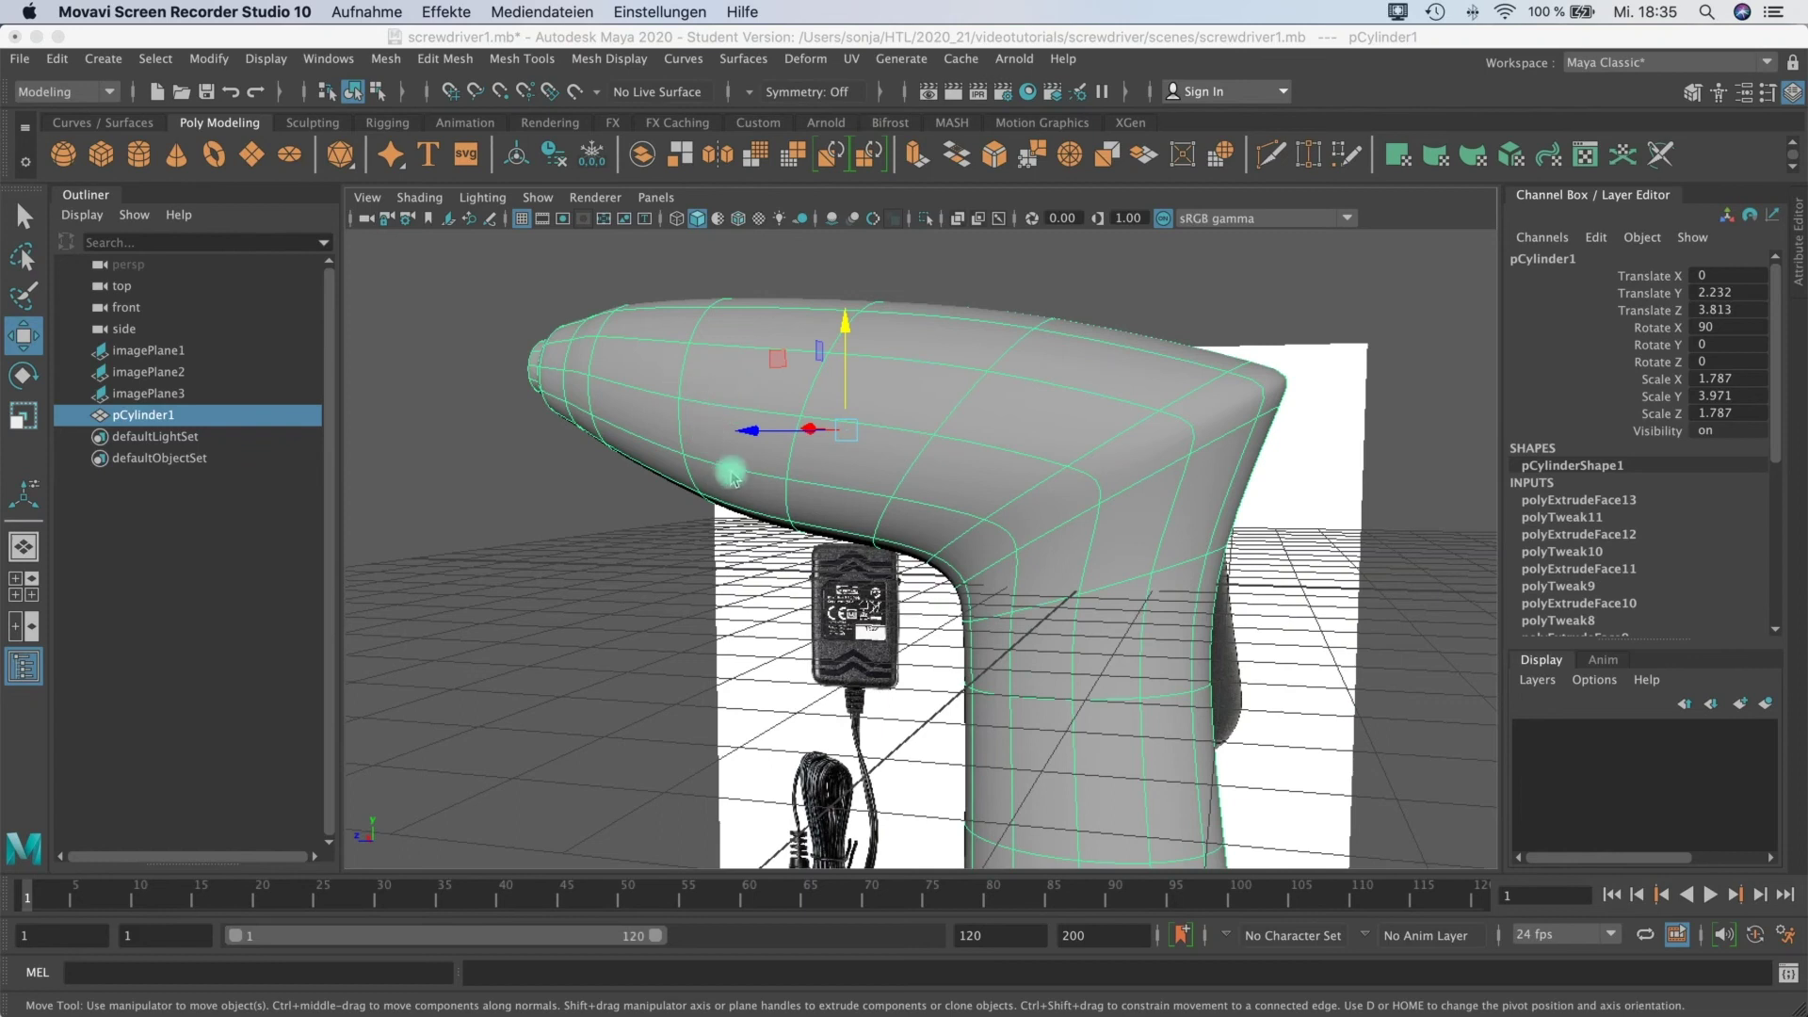
Step: Turn off the smooth preview and select all vertices of the nose section up to the front rim of the body
alt+drag(702, 489, 951, 509)
alt+middle_drag(951, 518, 1083, 623)
right_drag(1029, 502, 908, 506)
click(944, 396)
alt+drag(904, 505, 968, 548)
right_drag(966, 544, 881, 611)
right_drag(865, 489, 959, 441)
alt+drag(958, 441, 969, 489)
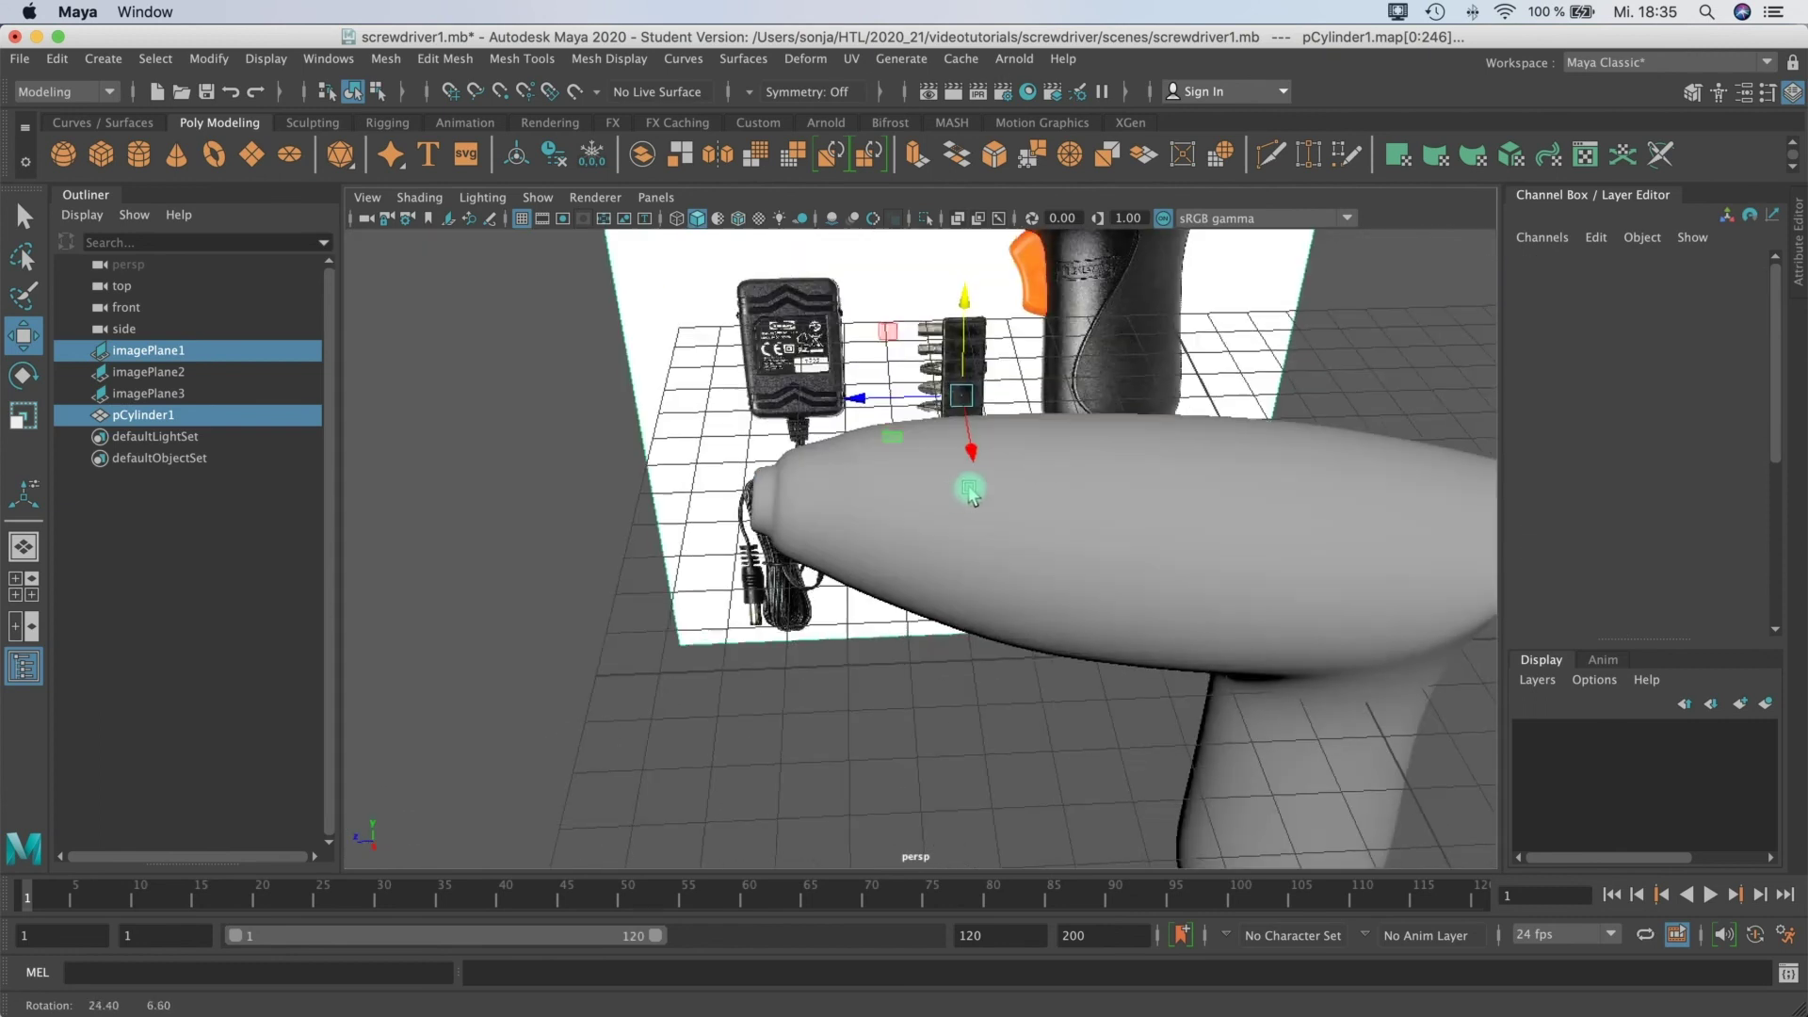
click(872, 520)
mouse_move(839, 527)
alt+mouse_down()
mouse_move(833, 513)
mouse_move(816, 535)
alt+mouse_up()
mouse_move(816, 501)
right_down()
mouse_move(699, 487)
mouse_move(795, 509)
right_up()
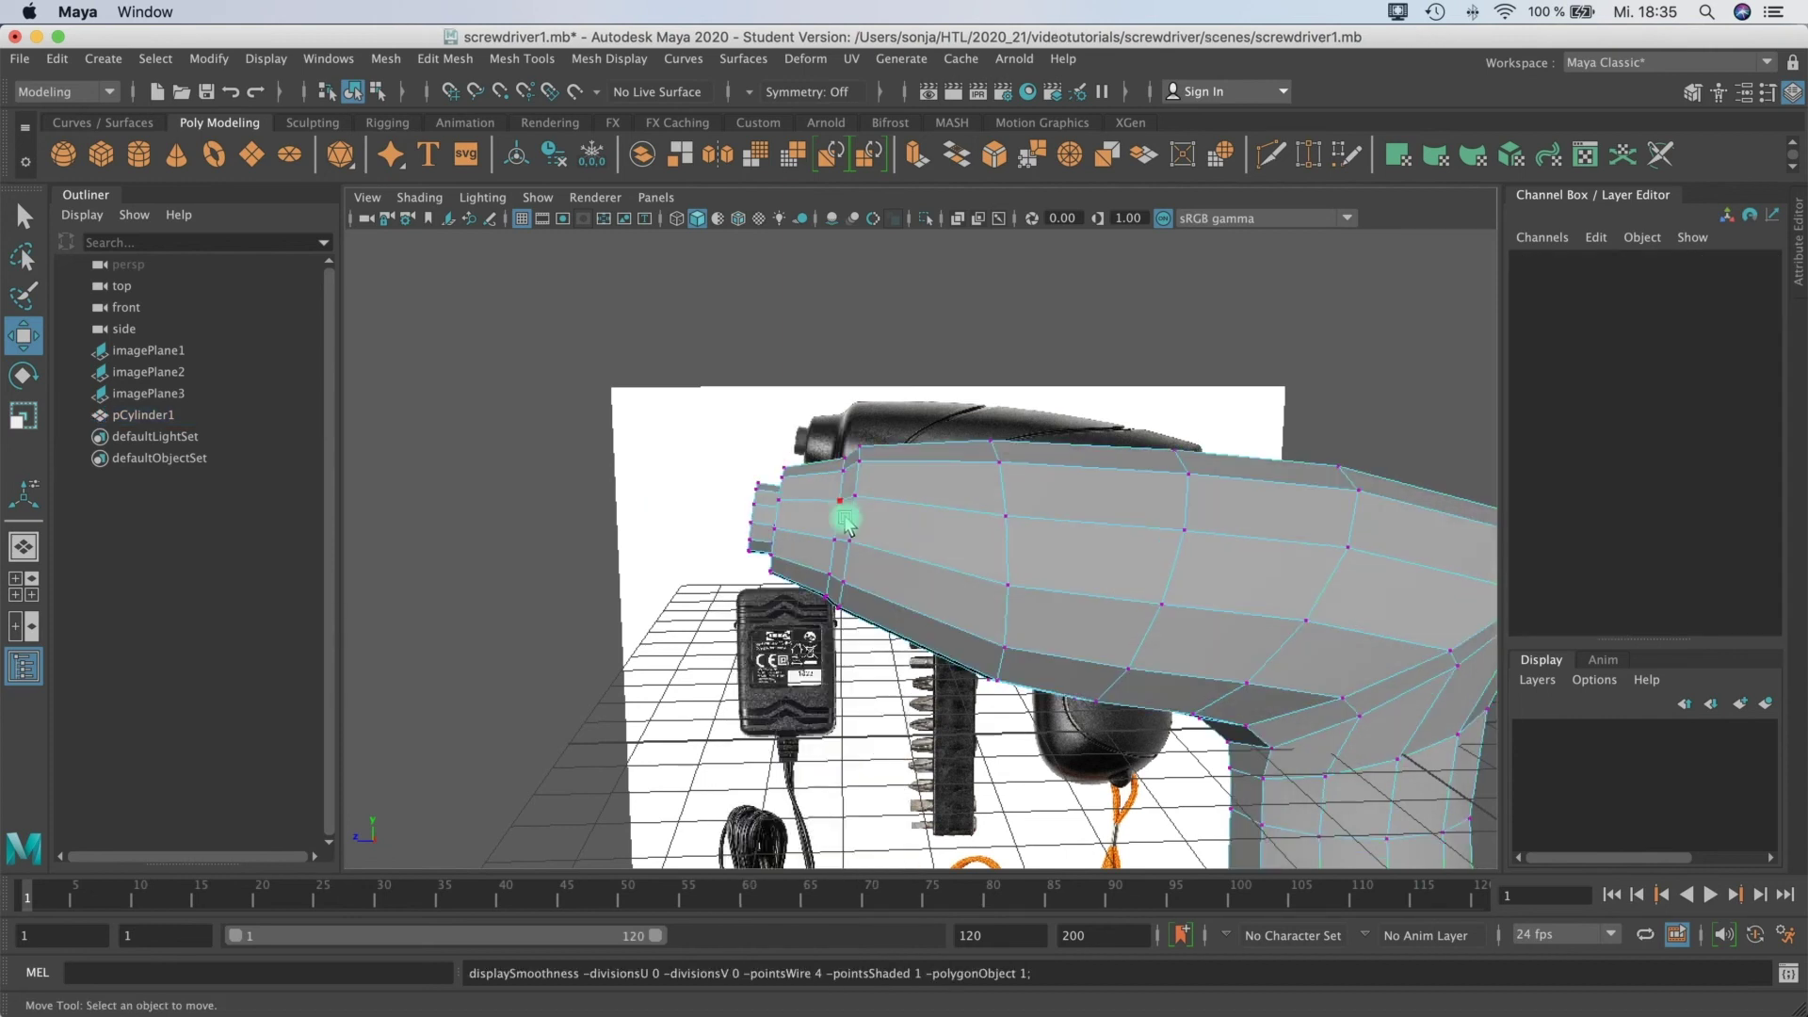
drag(734, 438, 866, 638)
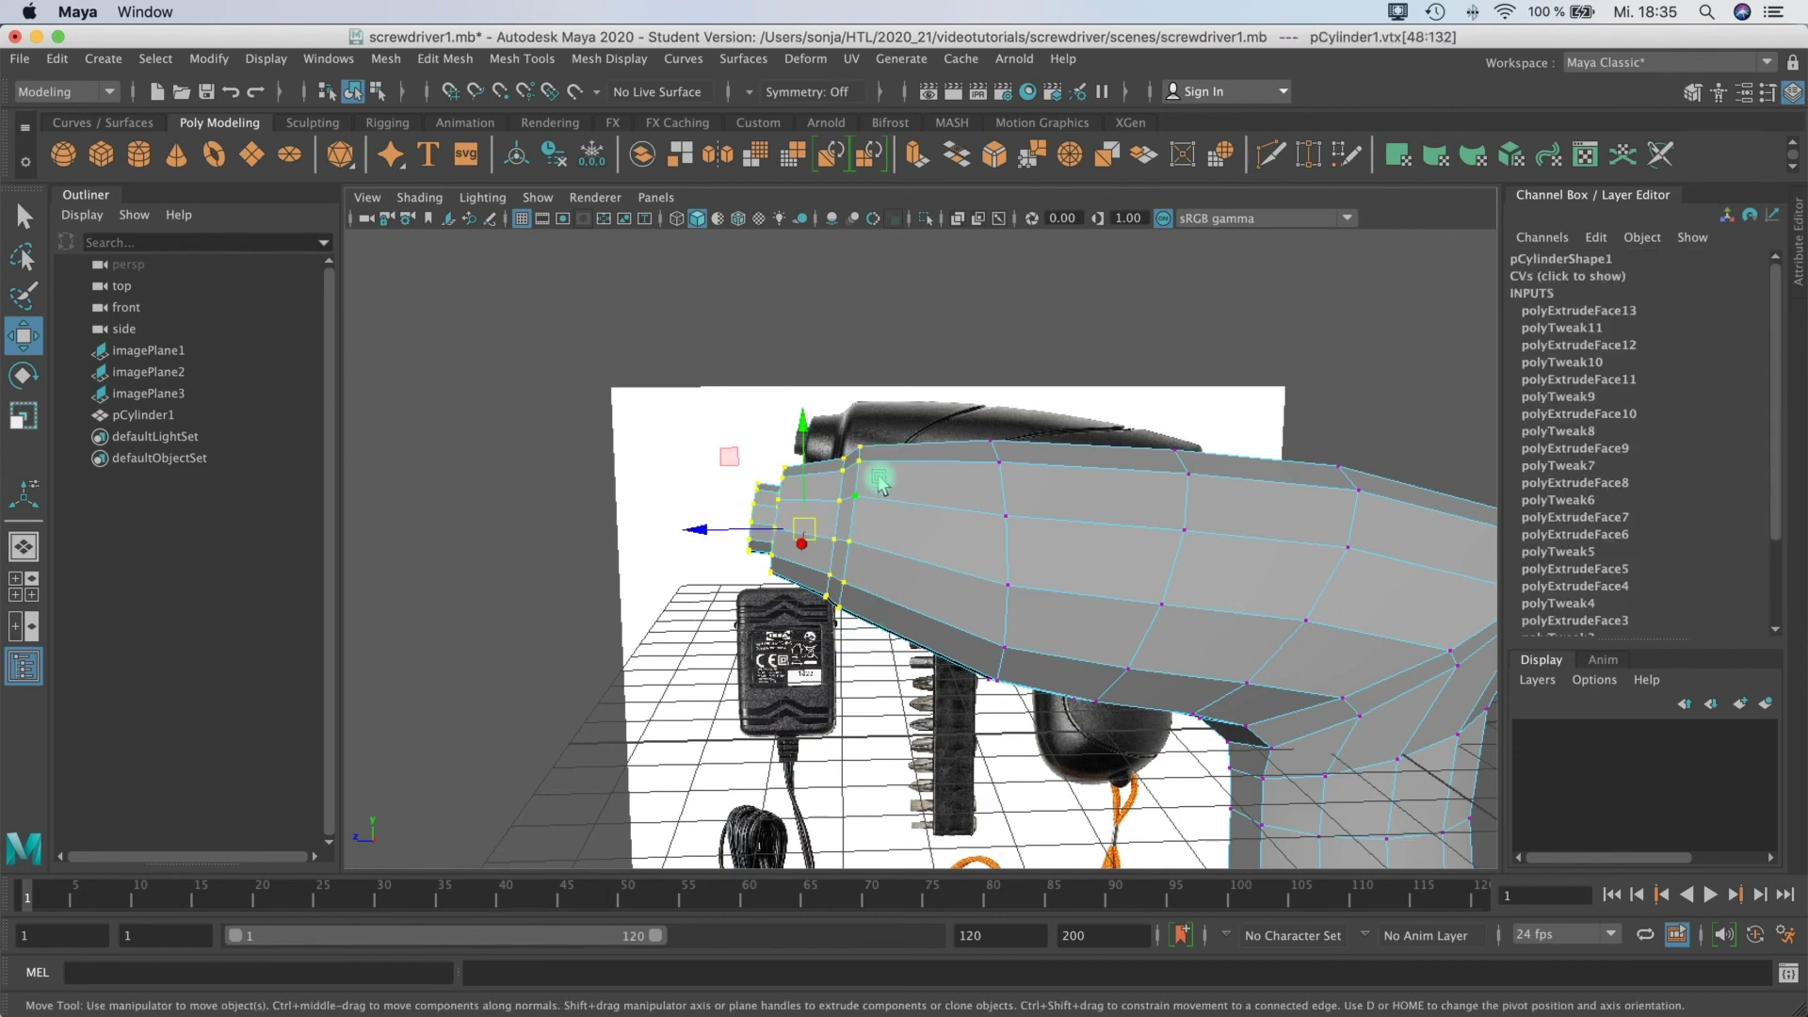
Step: Move the selected nose vertices slightly back and down in the maximized side view to match the reference photo
key(e)
key(space)
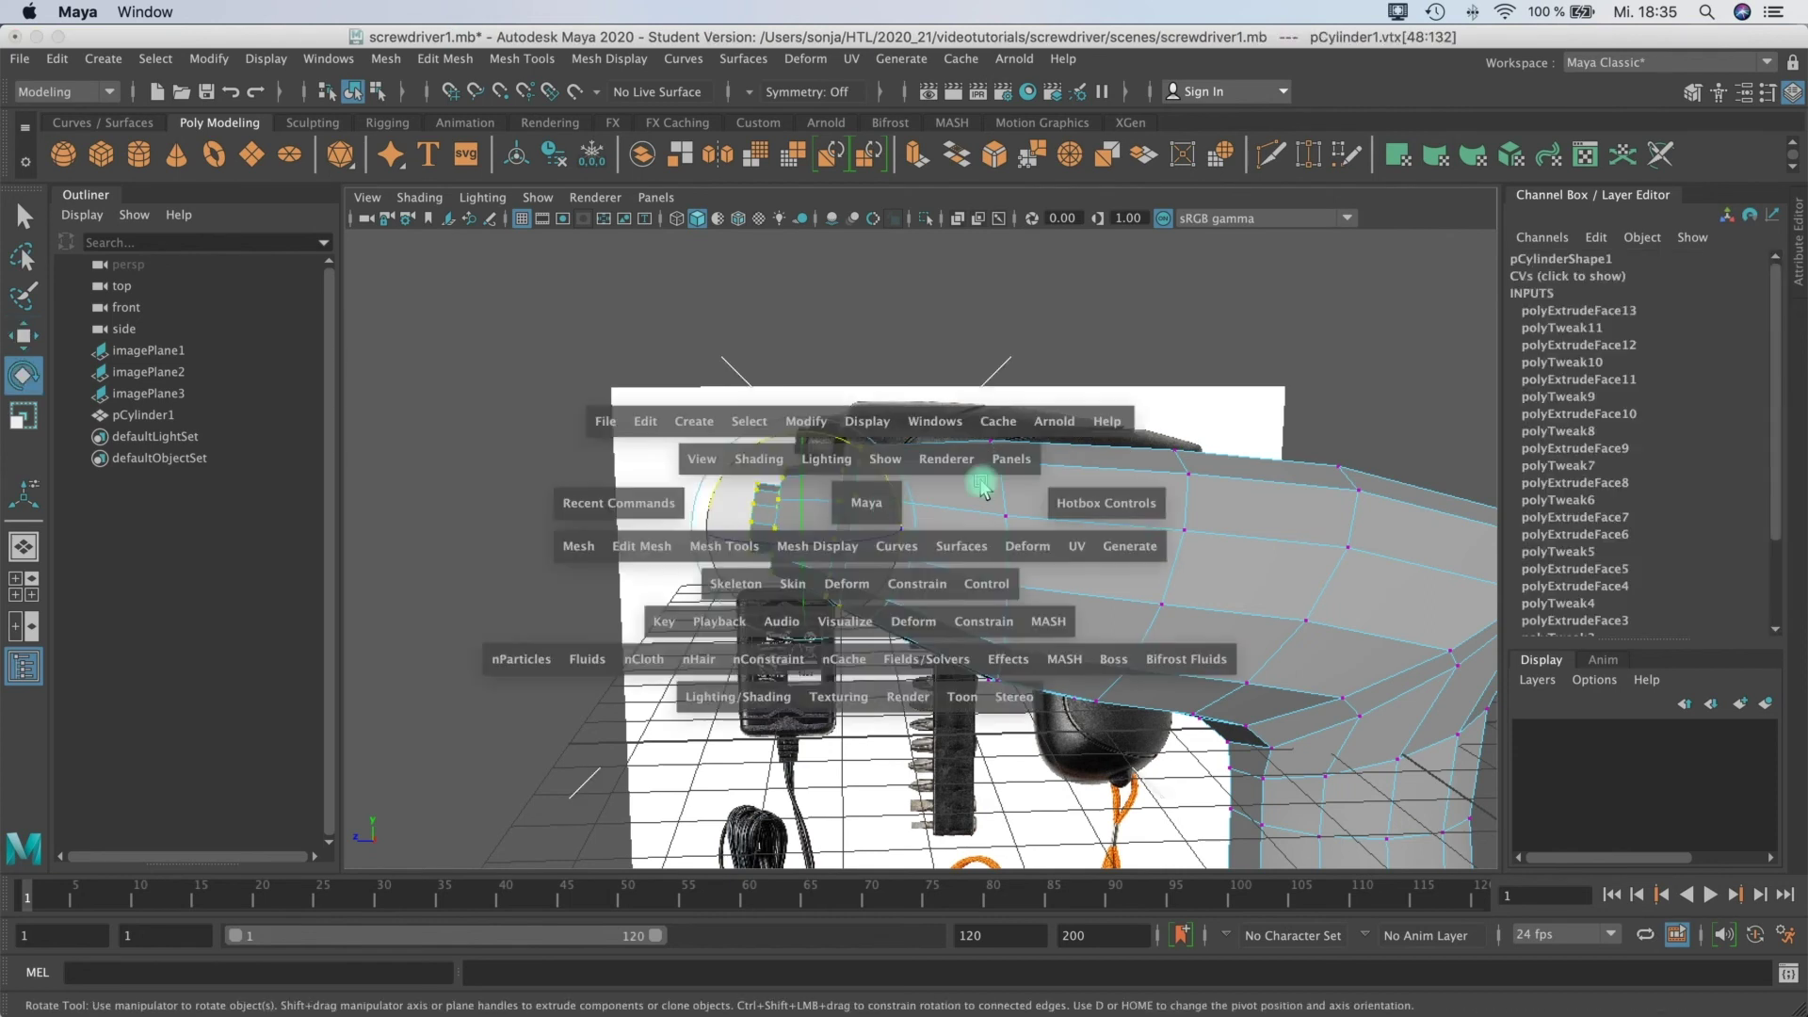
key(space)
alt+middle_drag(740, 347, 1010, 620)
alt+right_drag(1010, 621, 1242, 507)
alt+middle_drag(940, 471, 960, 463)
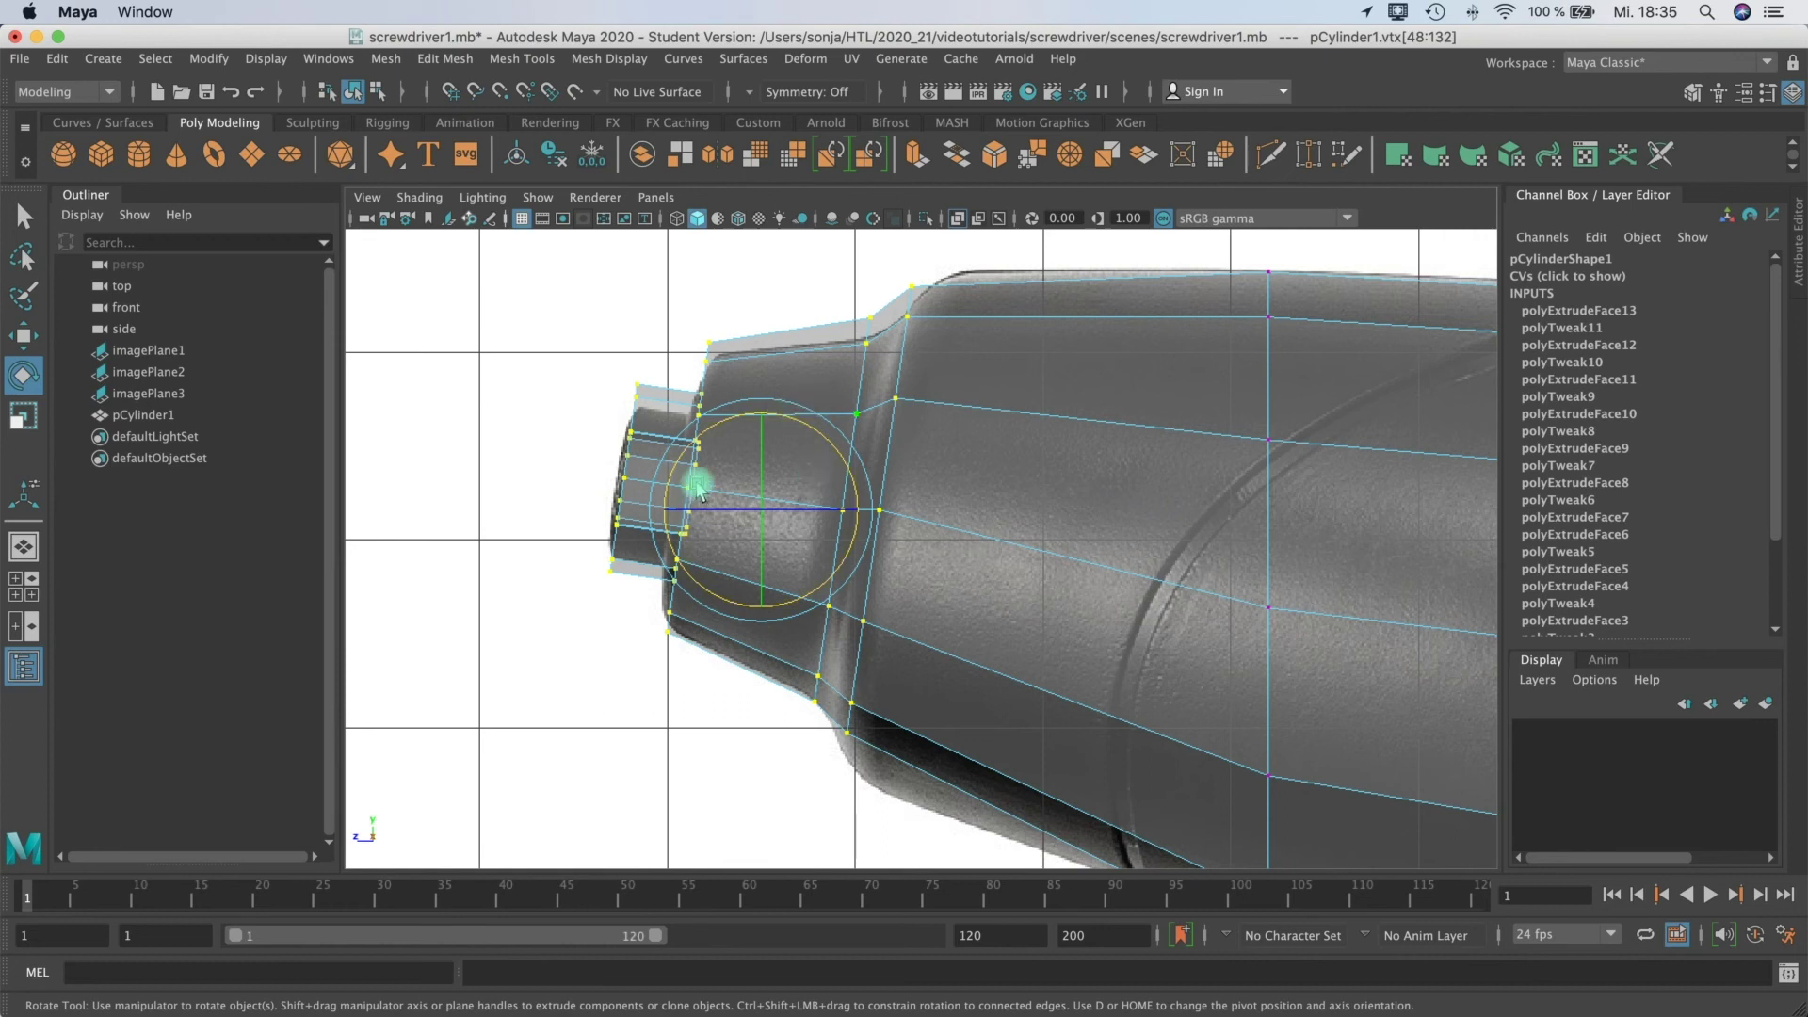
key(w)
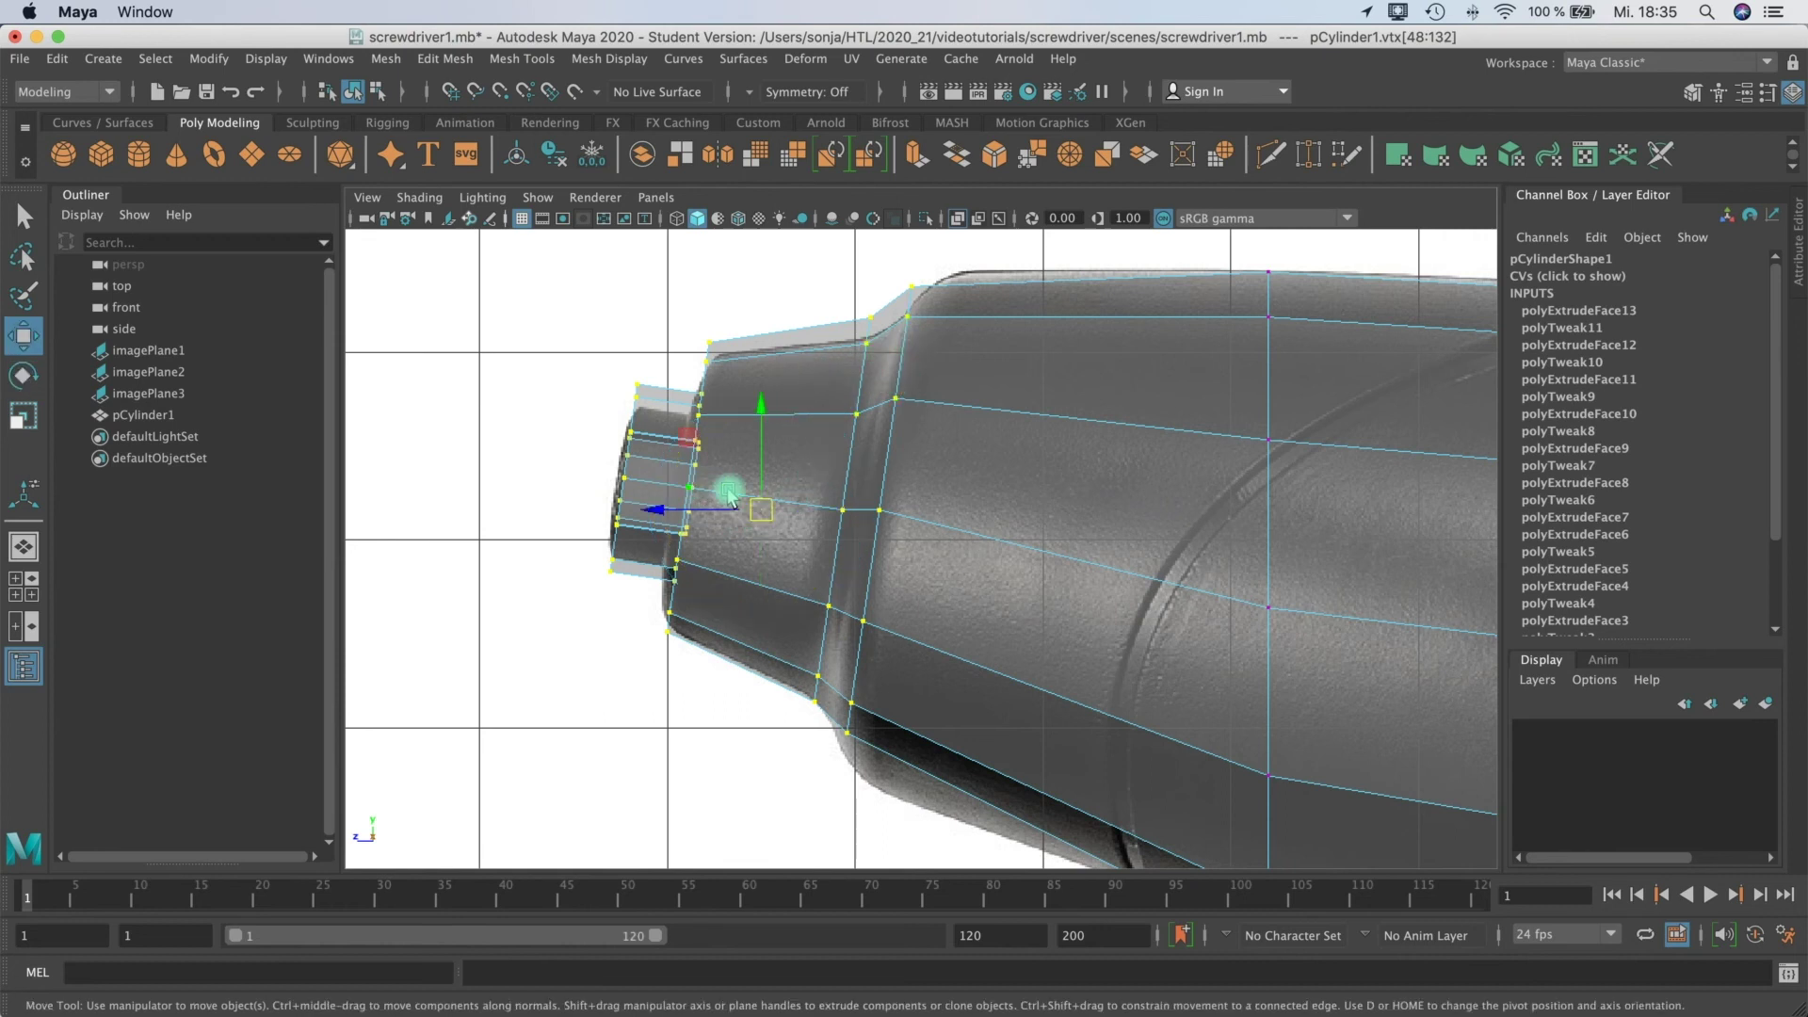
drag(662, 514, 670, 505)
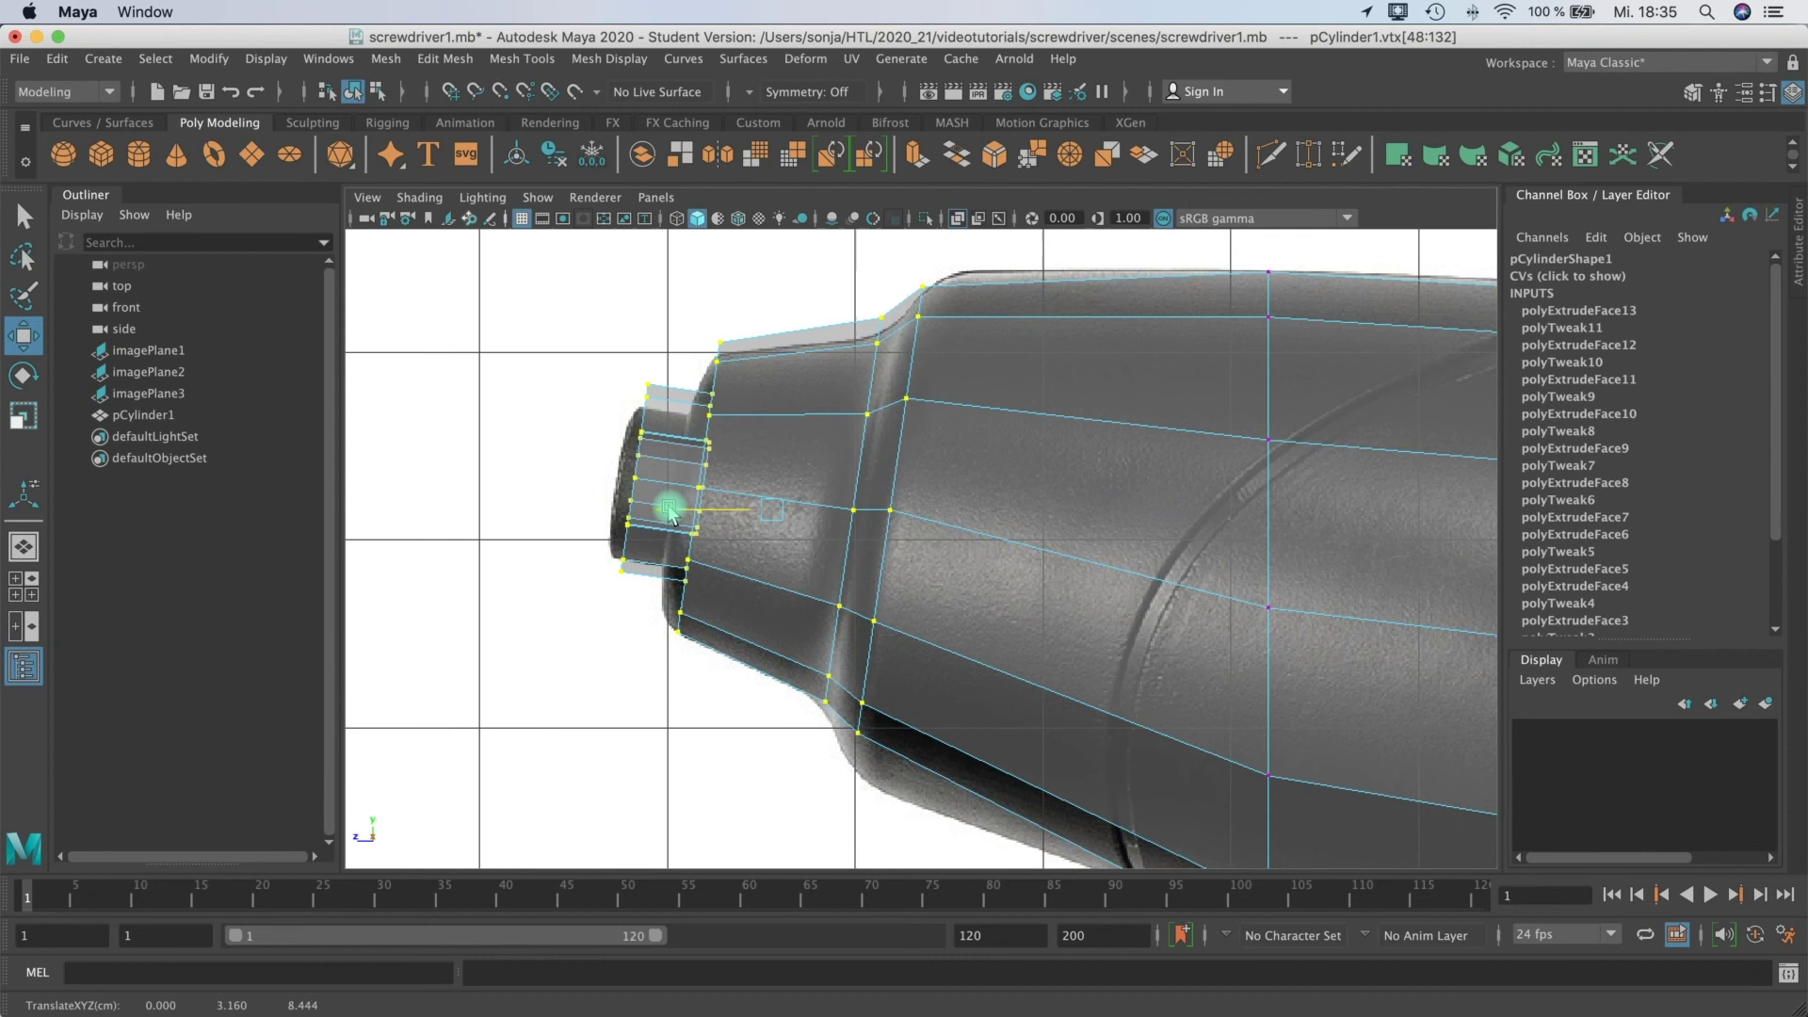
drag(771, 408, 770, 411)
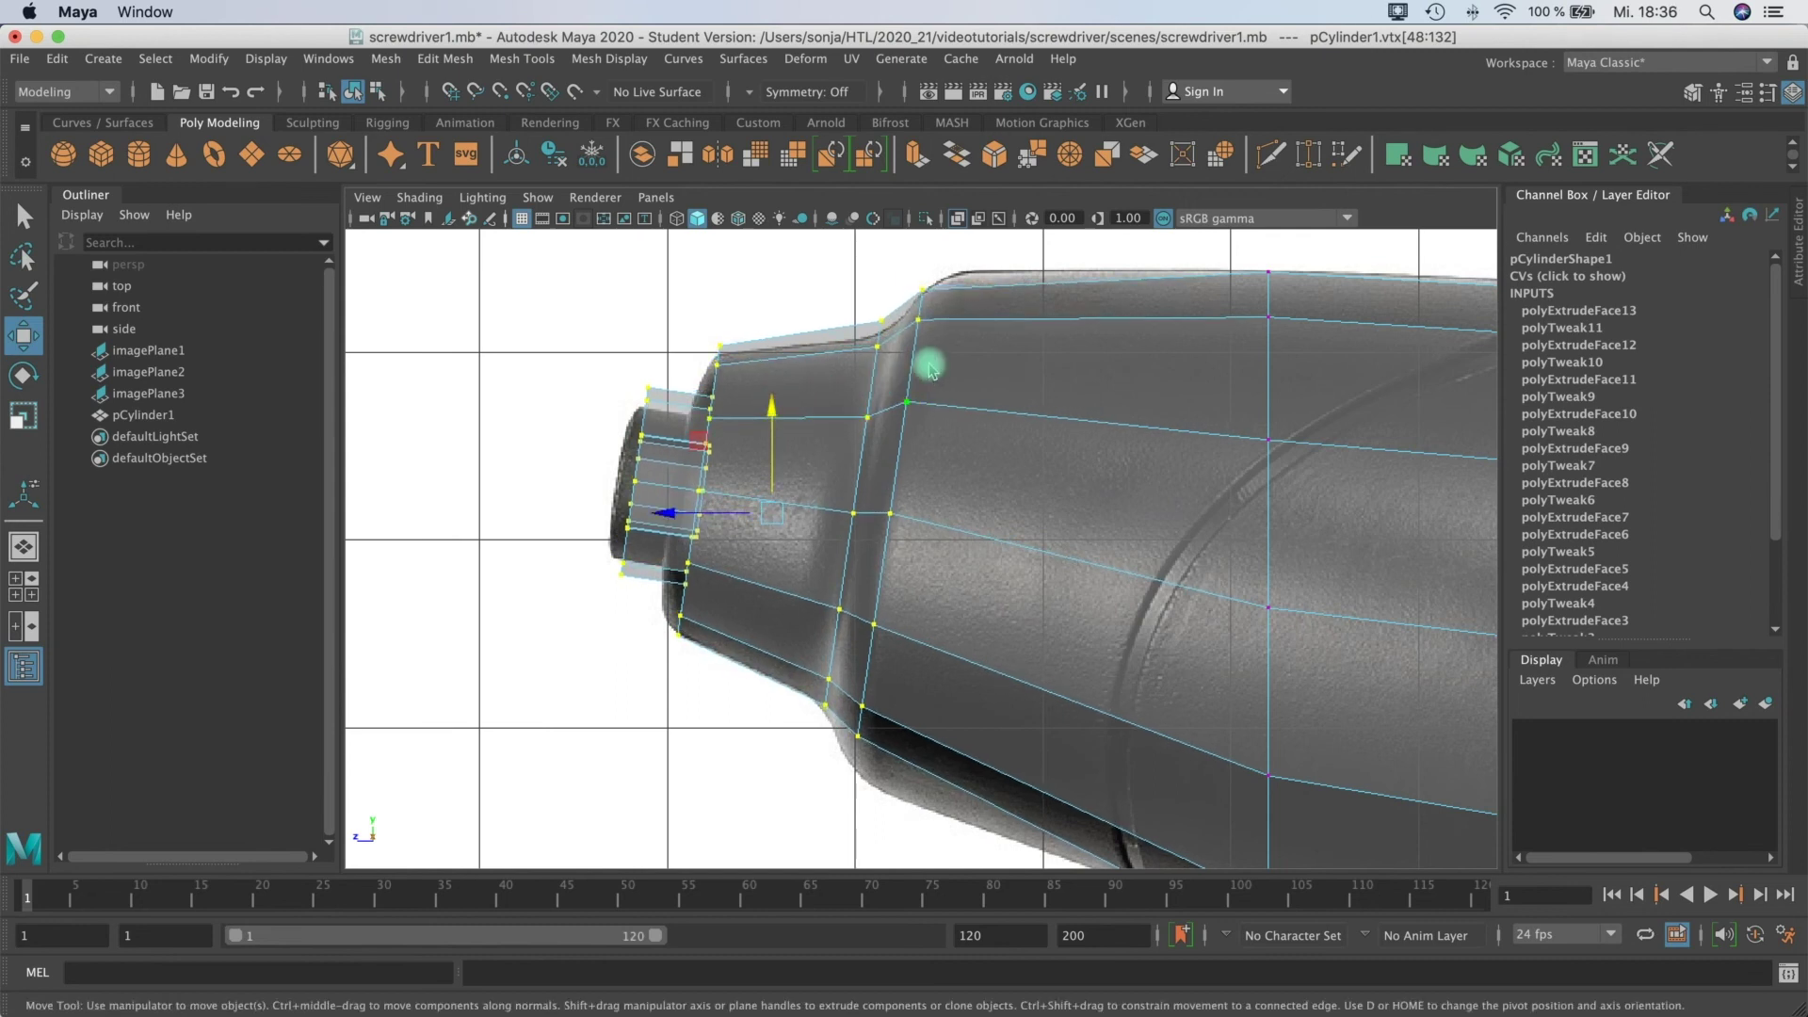
Step: Select the edge loop at the front rim of the body with the Scale tool and return to the four-view layout
right_drag(930, 363, 935, 301)
right_drag(910, 375, 913, 364)
double_click(910, 404)
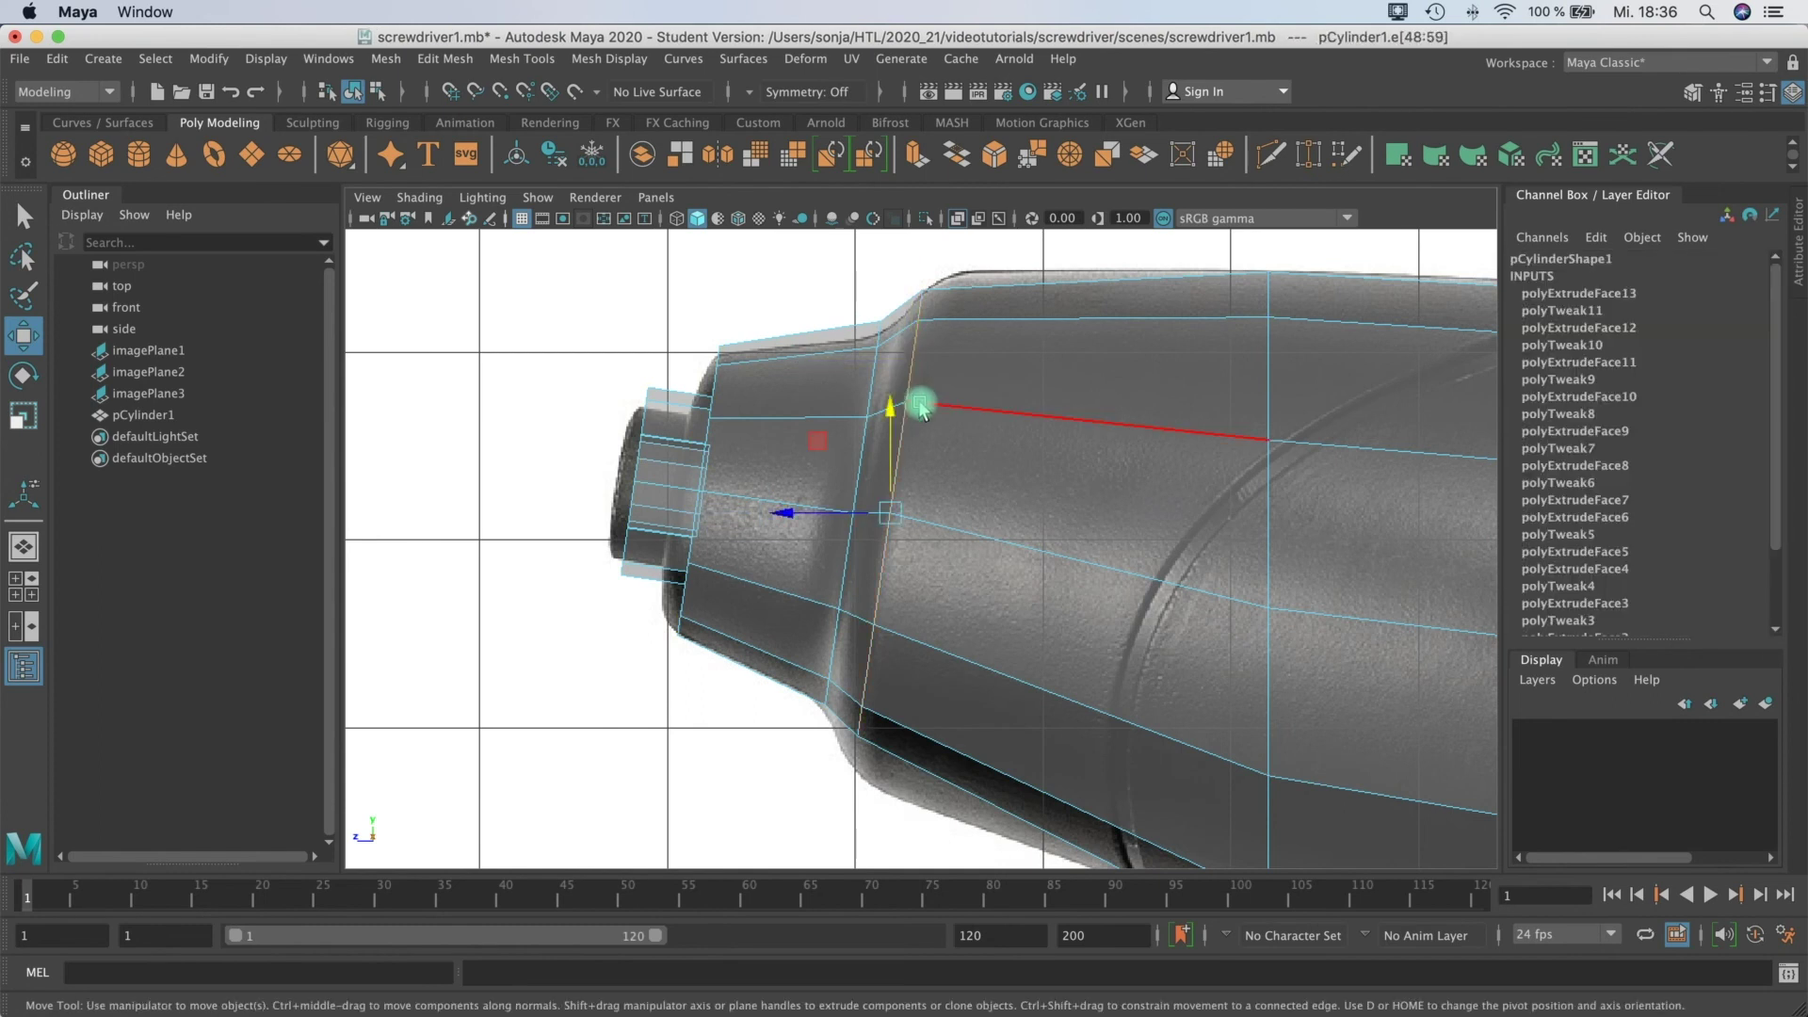
key(r)
key(space)
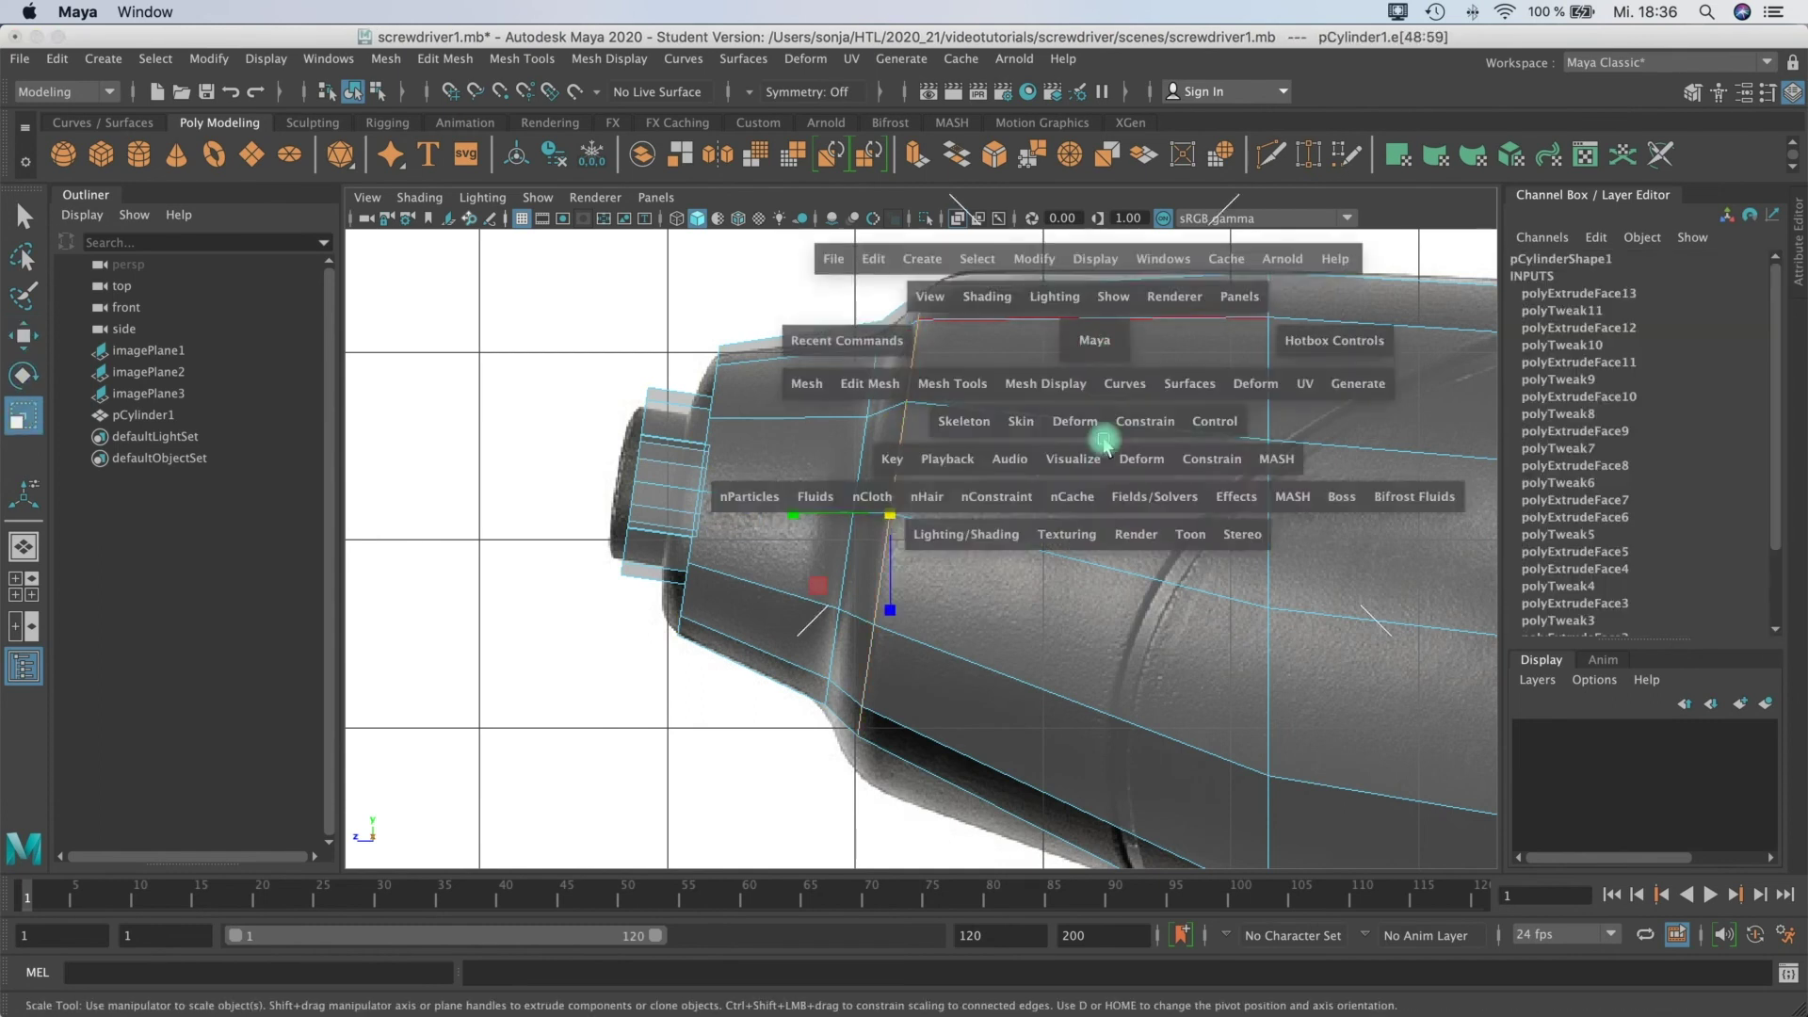
Step: Examine the nose in the smooth preview and the cage-plus-smooth preview, and return to the unsmoothed display
alt+drag(1195, 373, 1140, 375)
key(3)
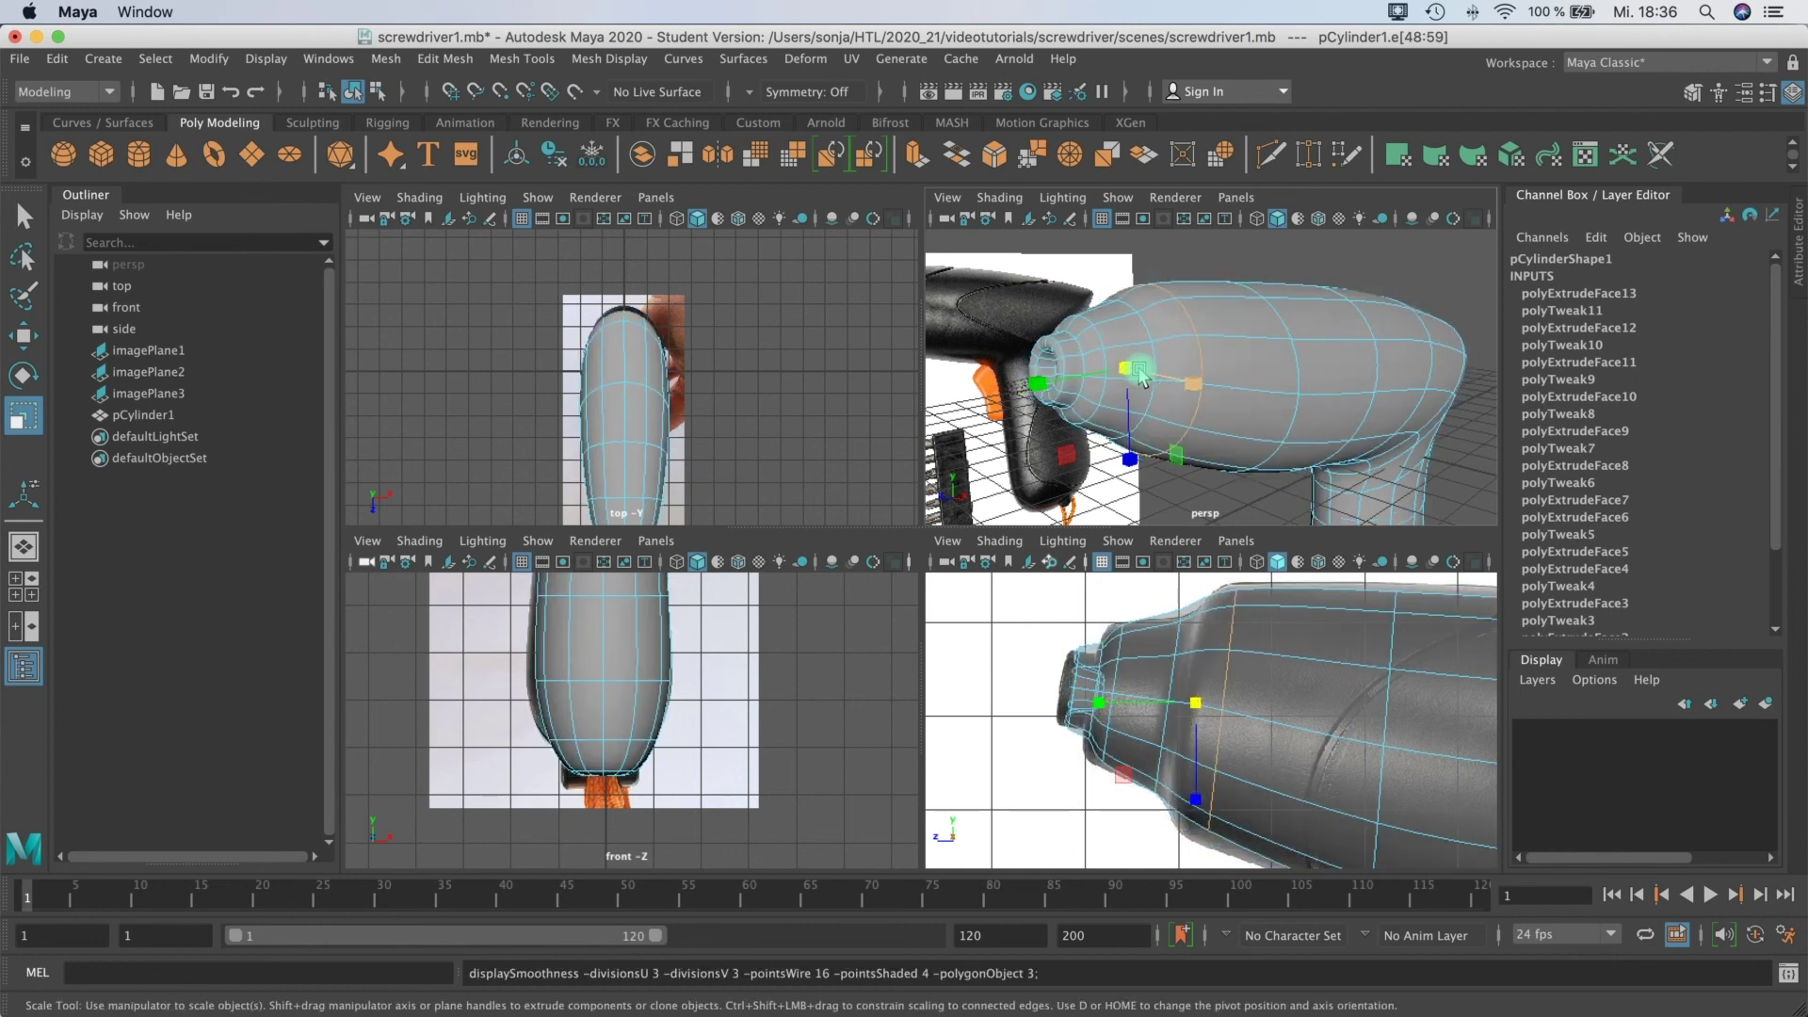
key(2)
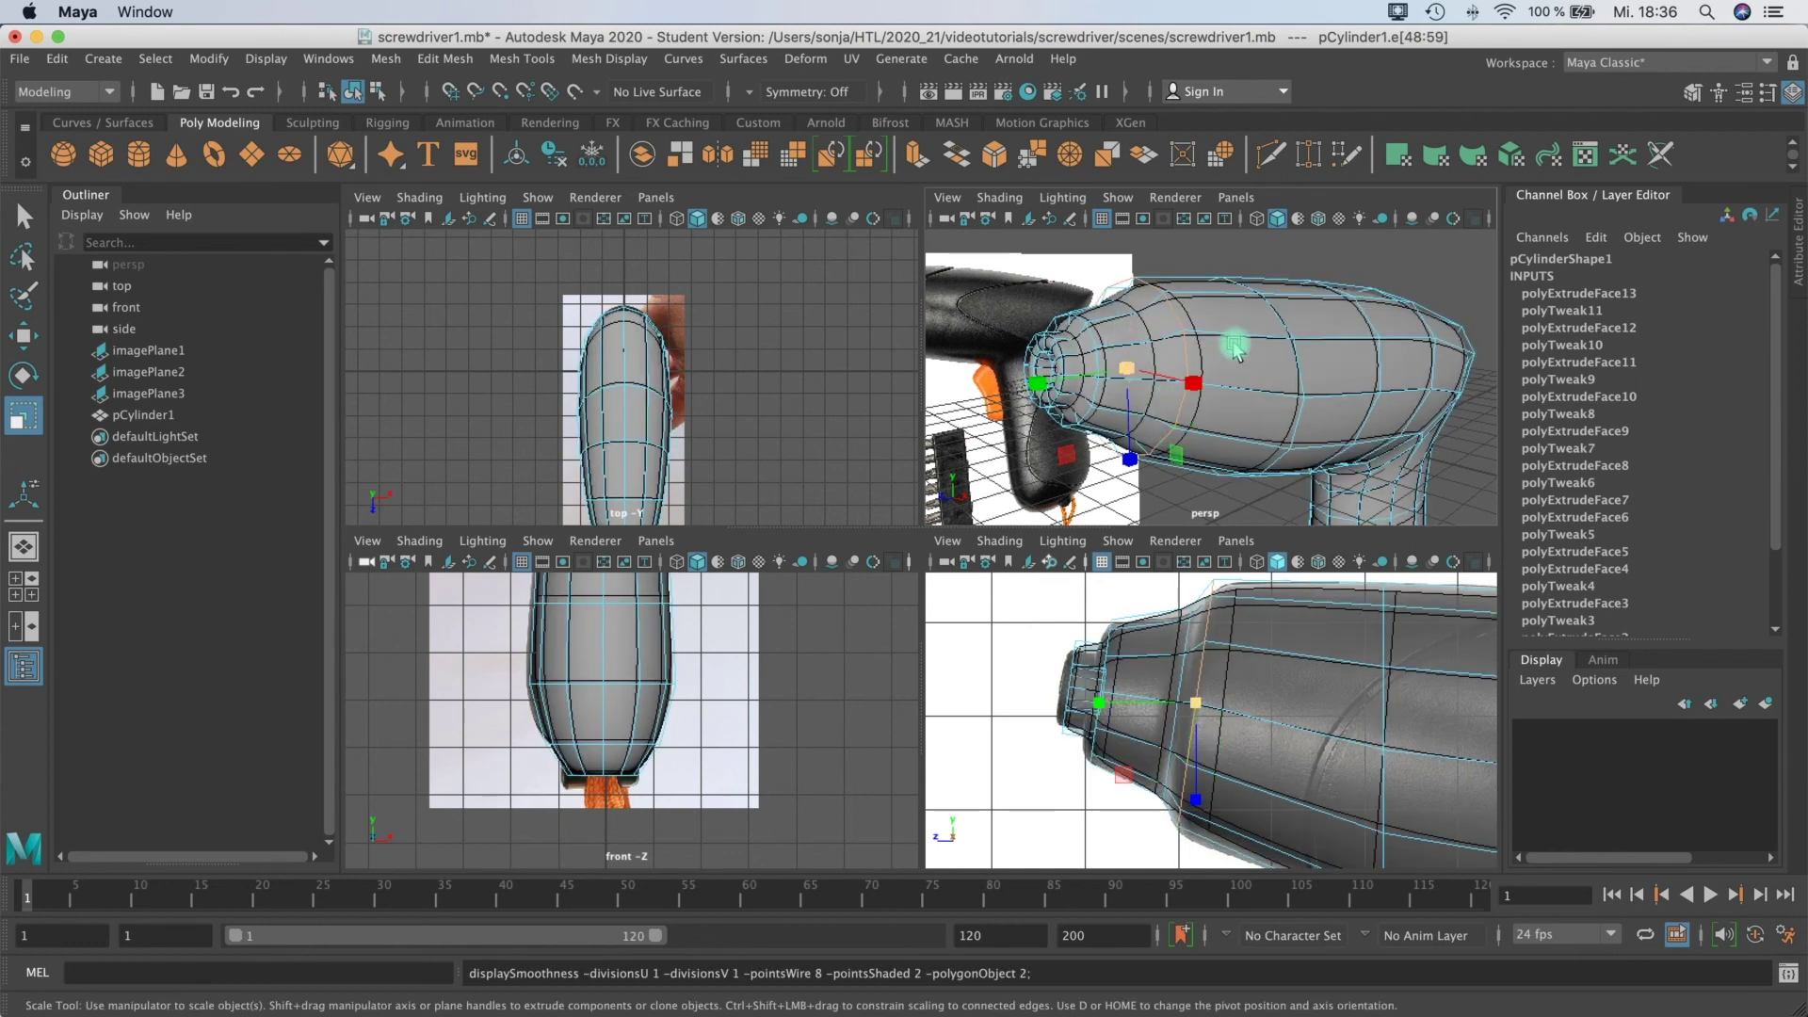
alt+drag(1213, 336, 1158, 362)
key(1)
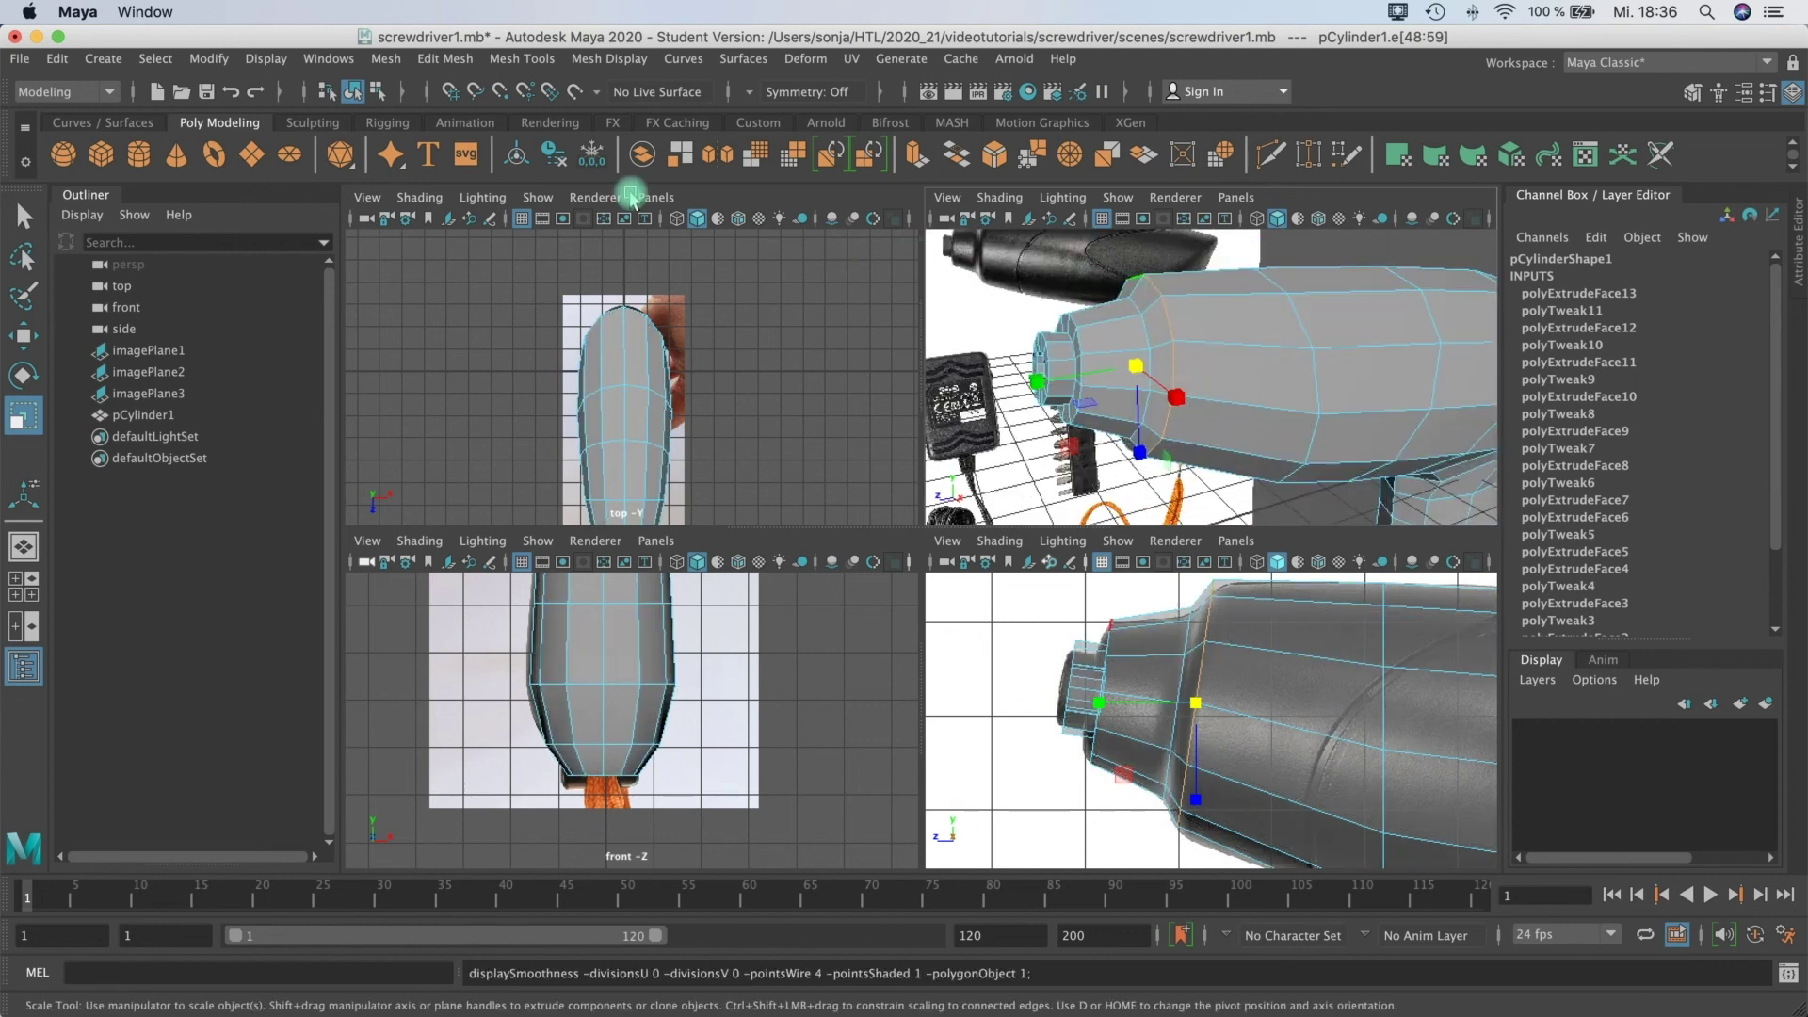
Step: Try to insert an edge loop just behind the front rim of the body, and undo the insertion
click(523, 58)
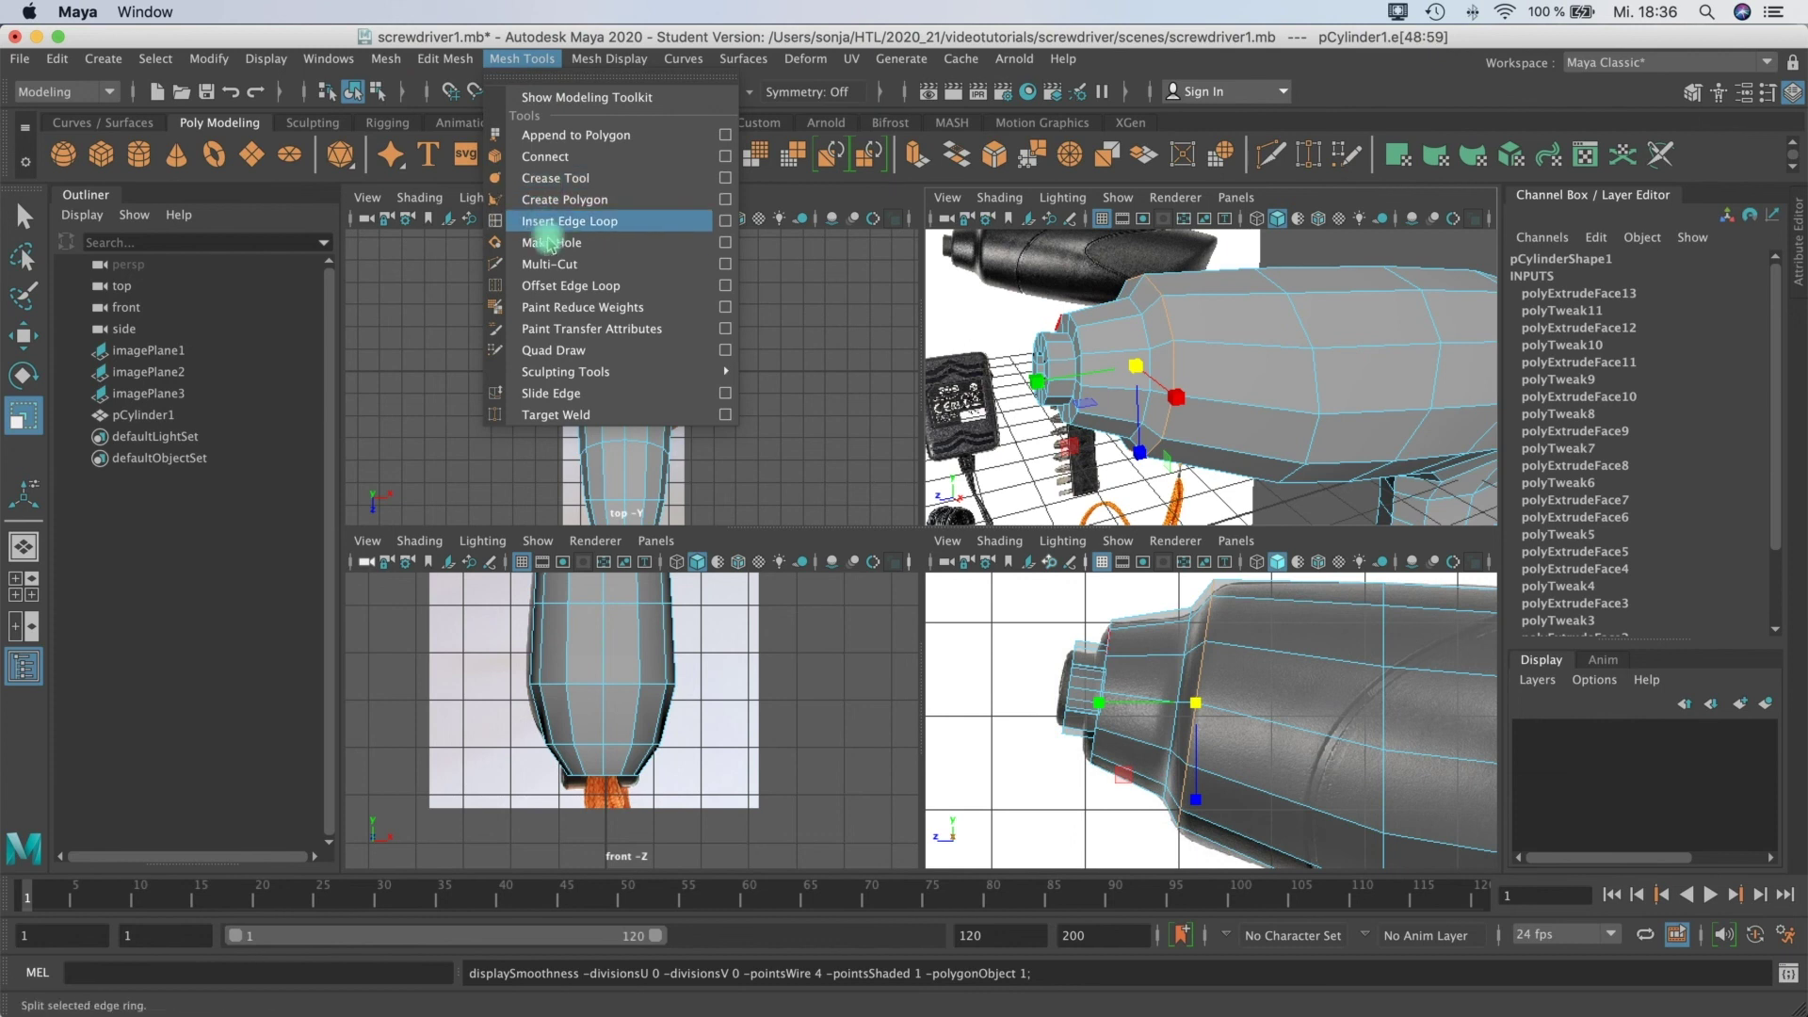
click(1174, 298)
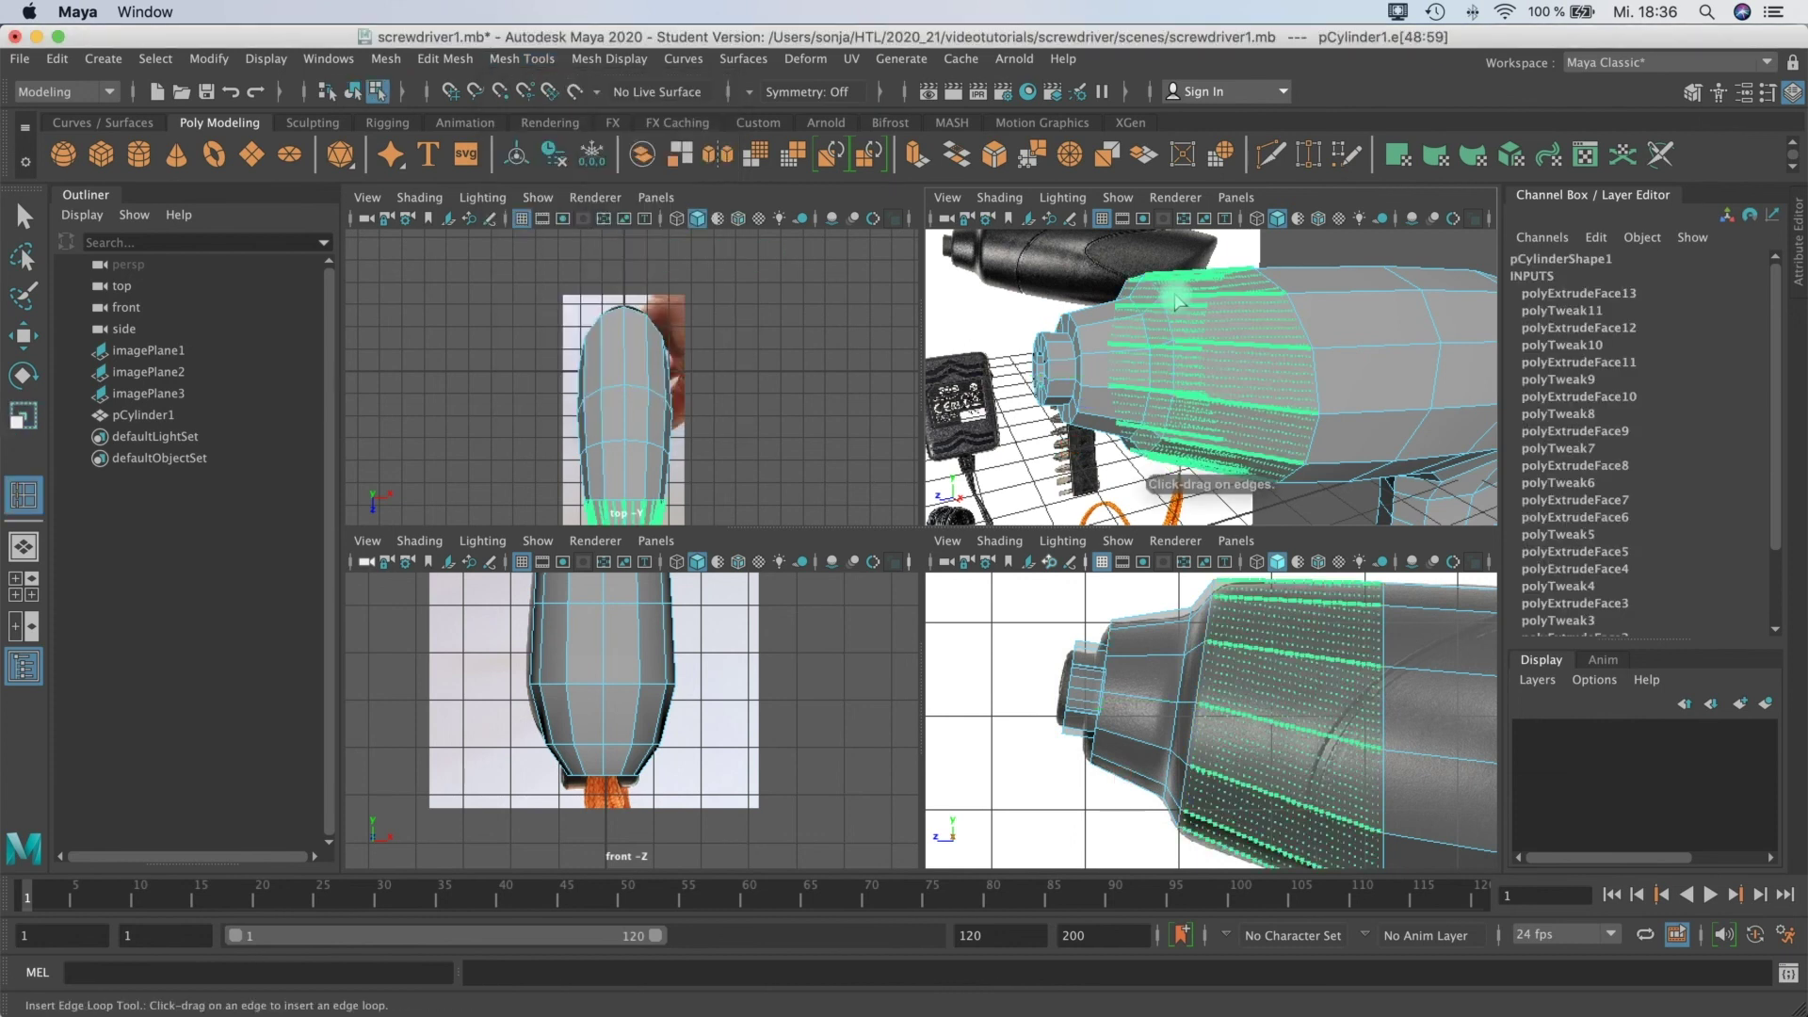
click(1176, 301)
key(super+z)
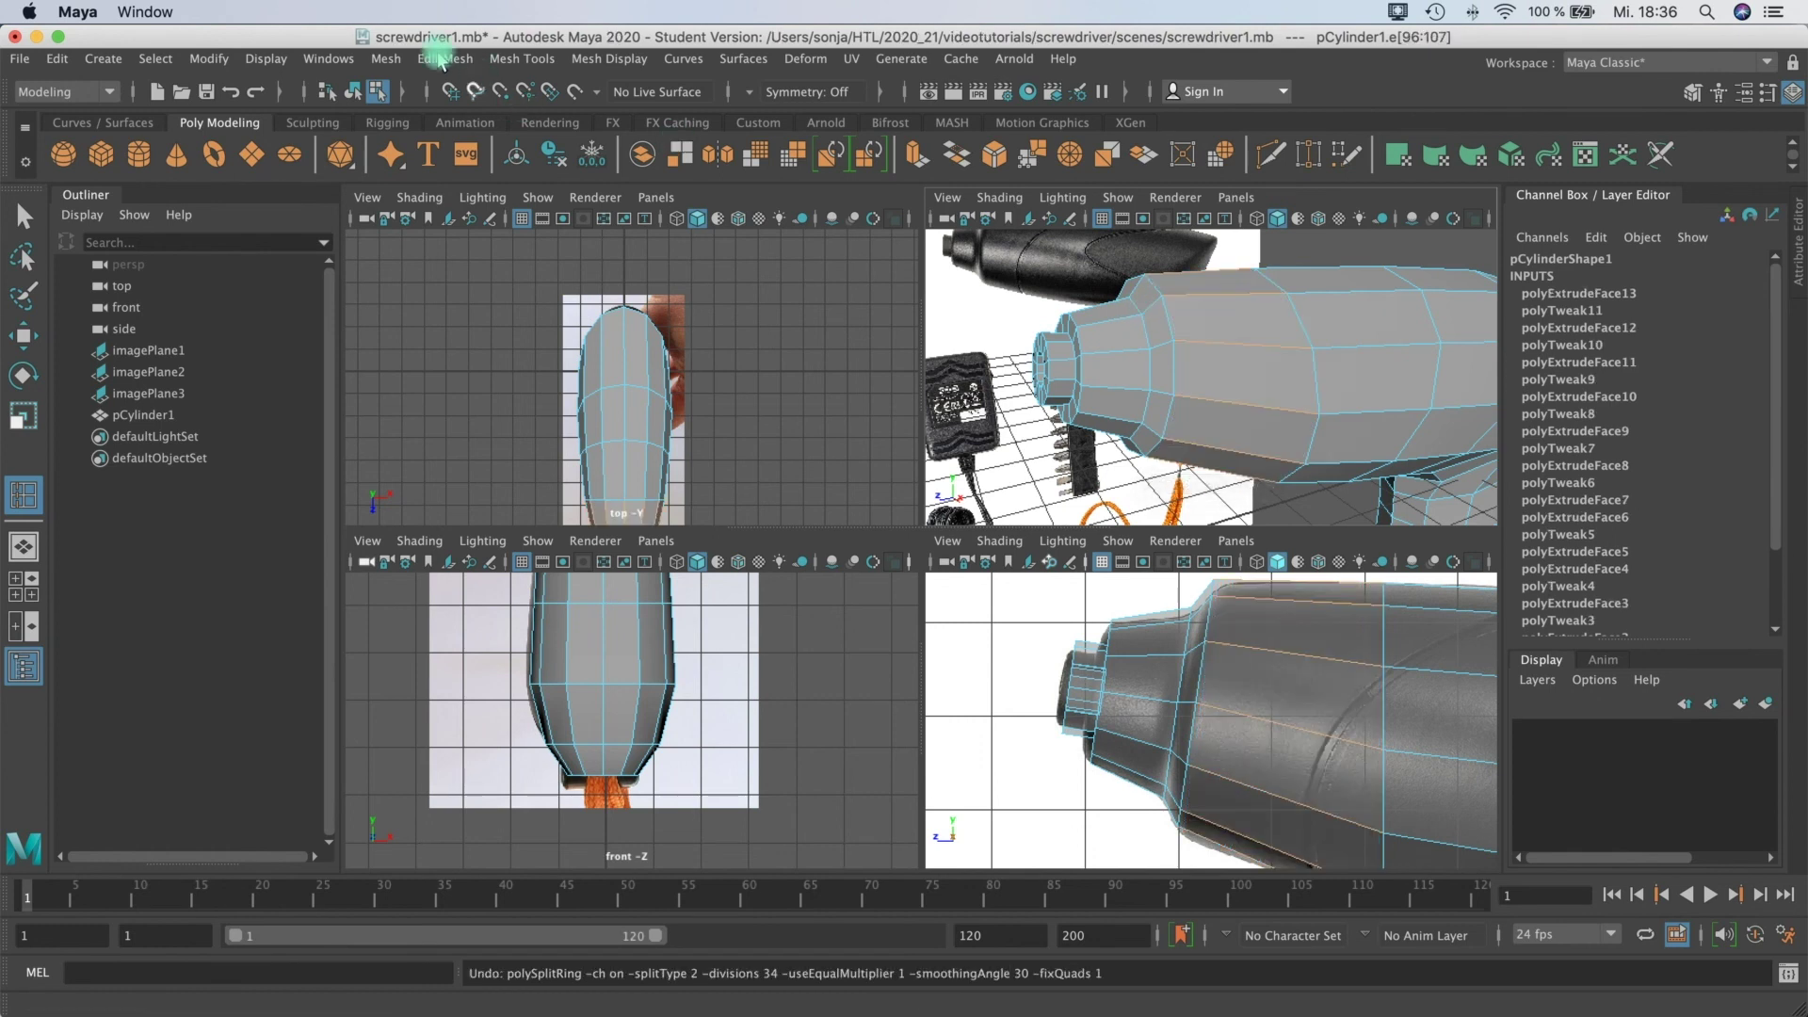
Step: Set the Insert Edge Loop tool to maintain position by relative distance from edge, and close its settings
click(443, 58)
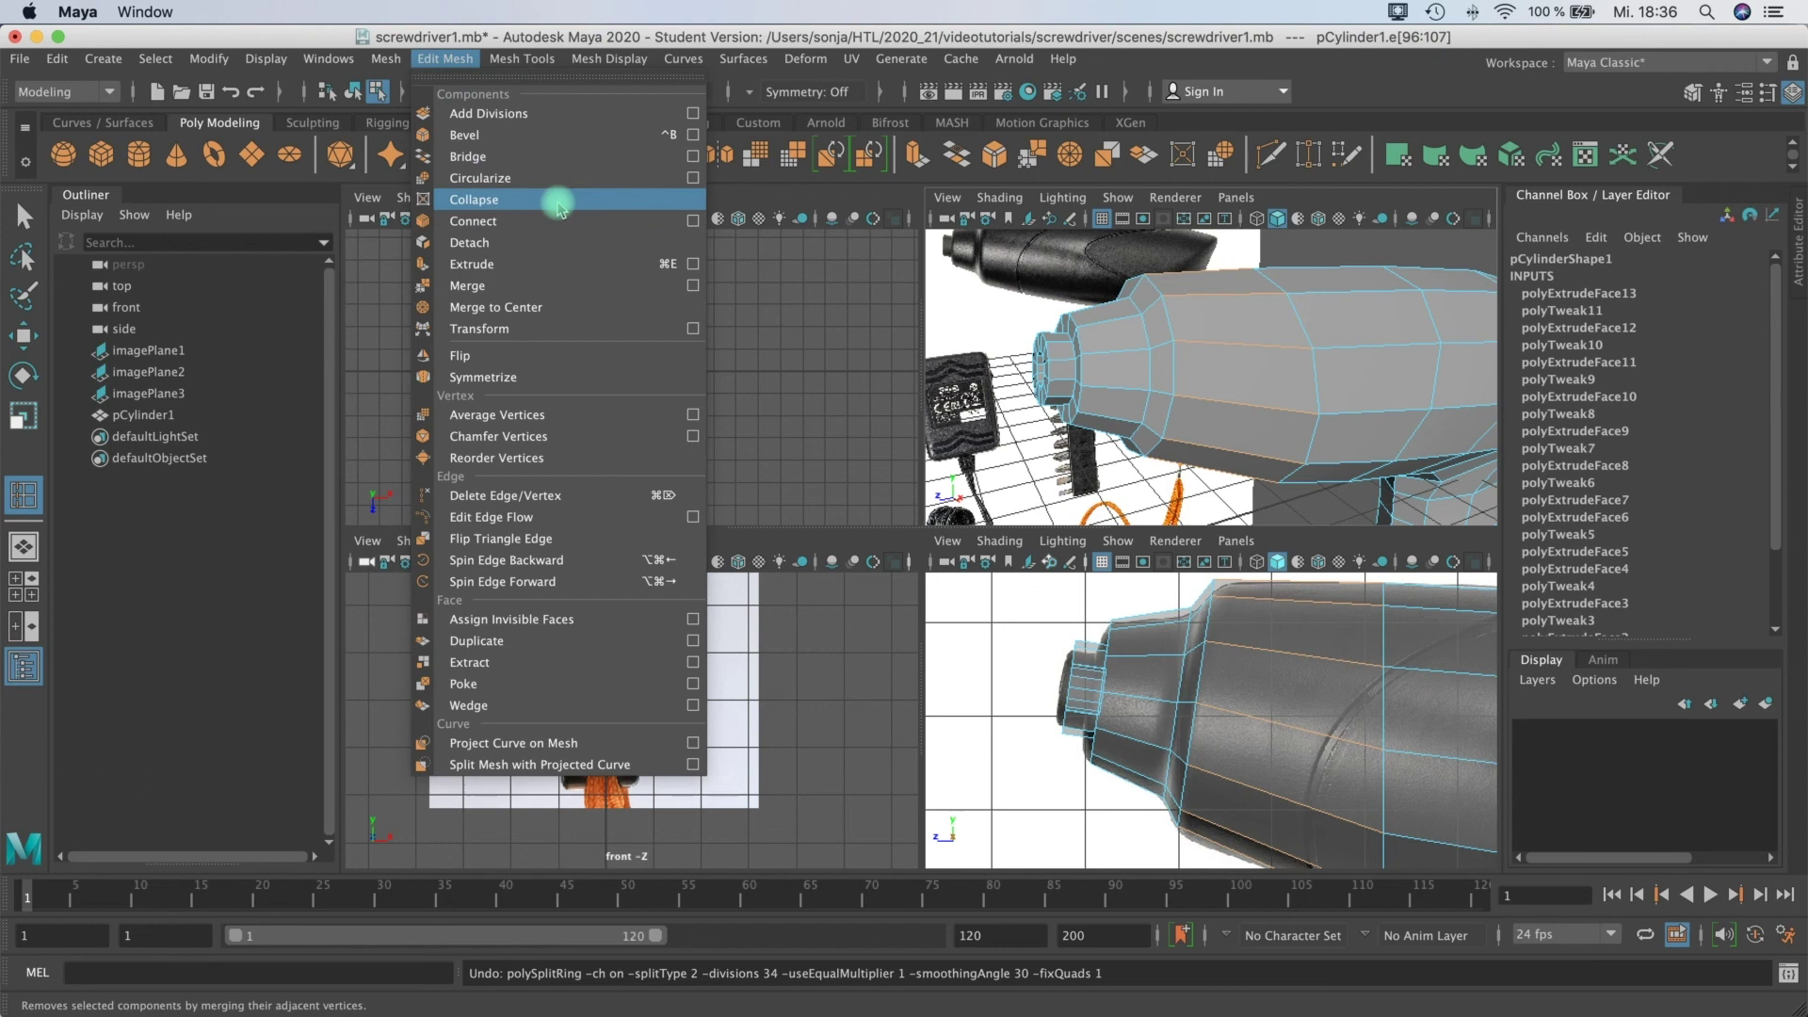
mouse_move(522, 59)
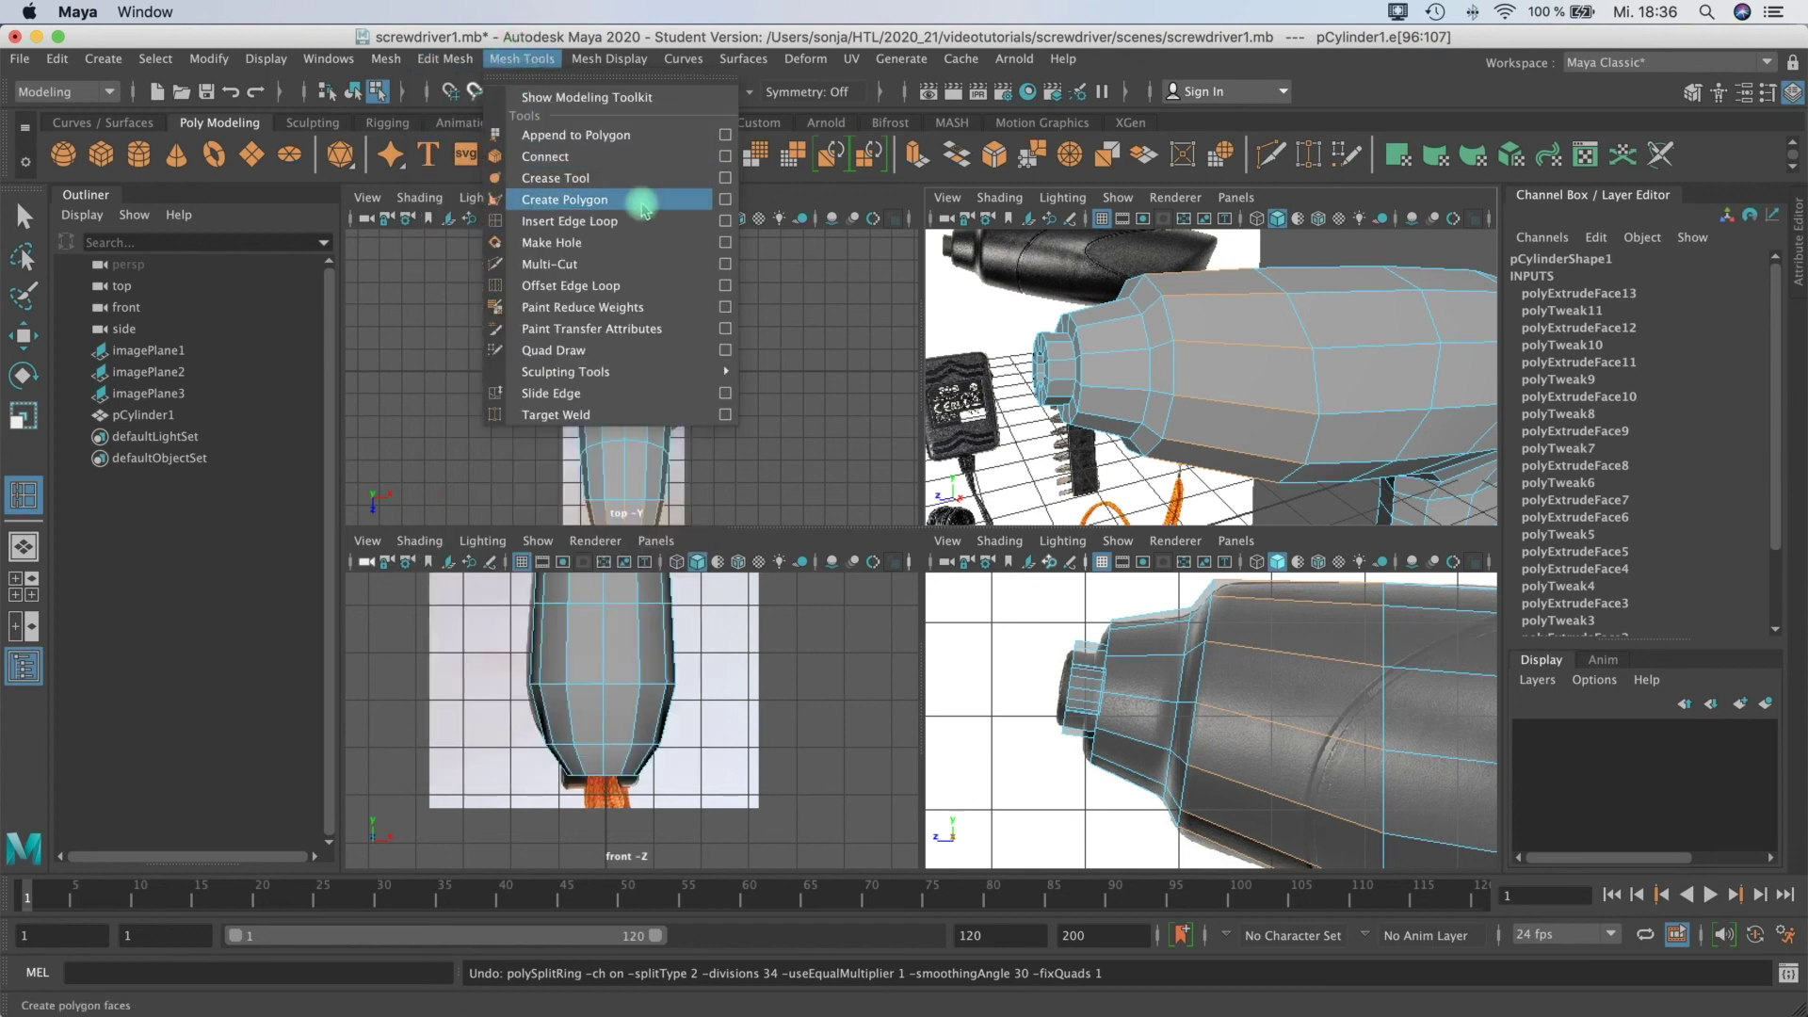
click(726, 222)
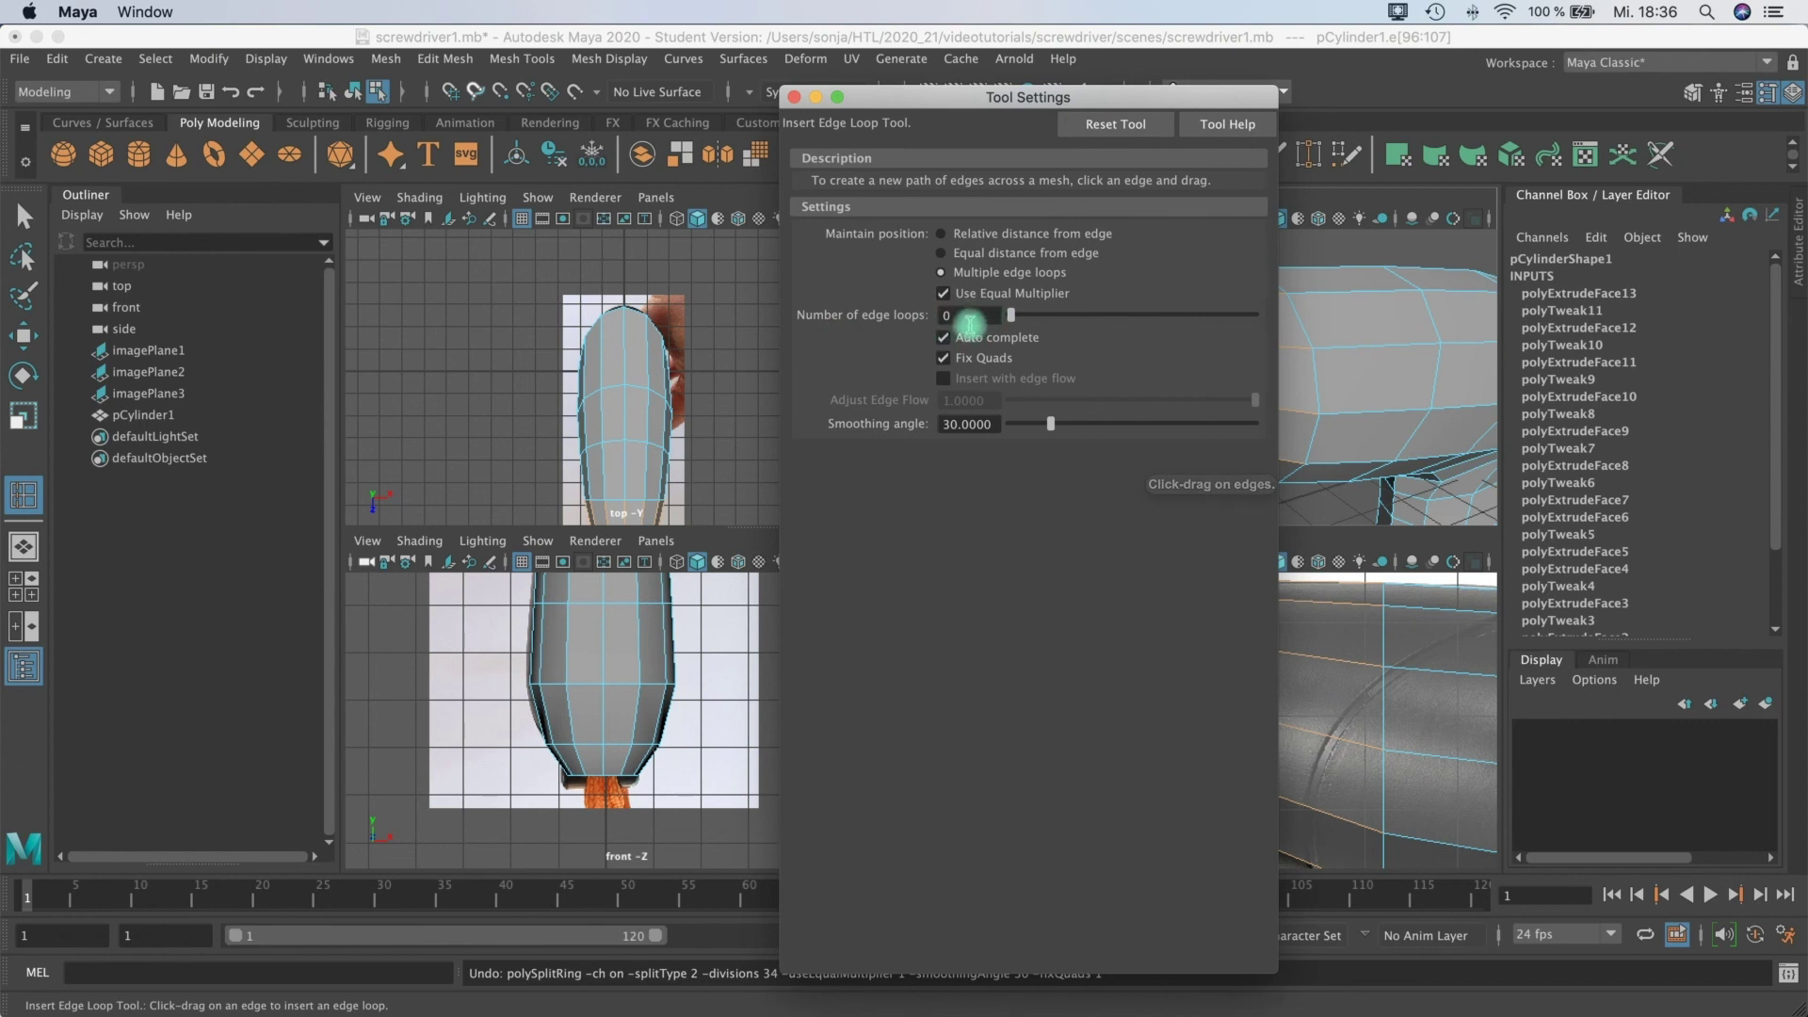
click(956, 235)
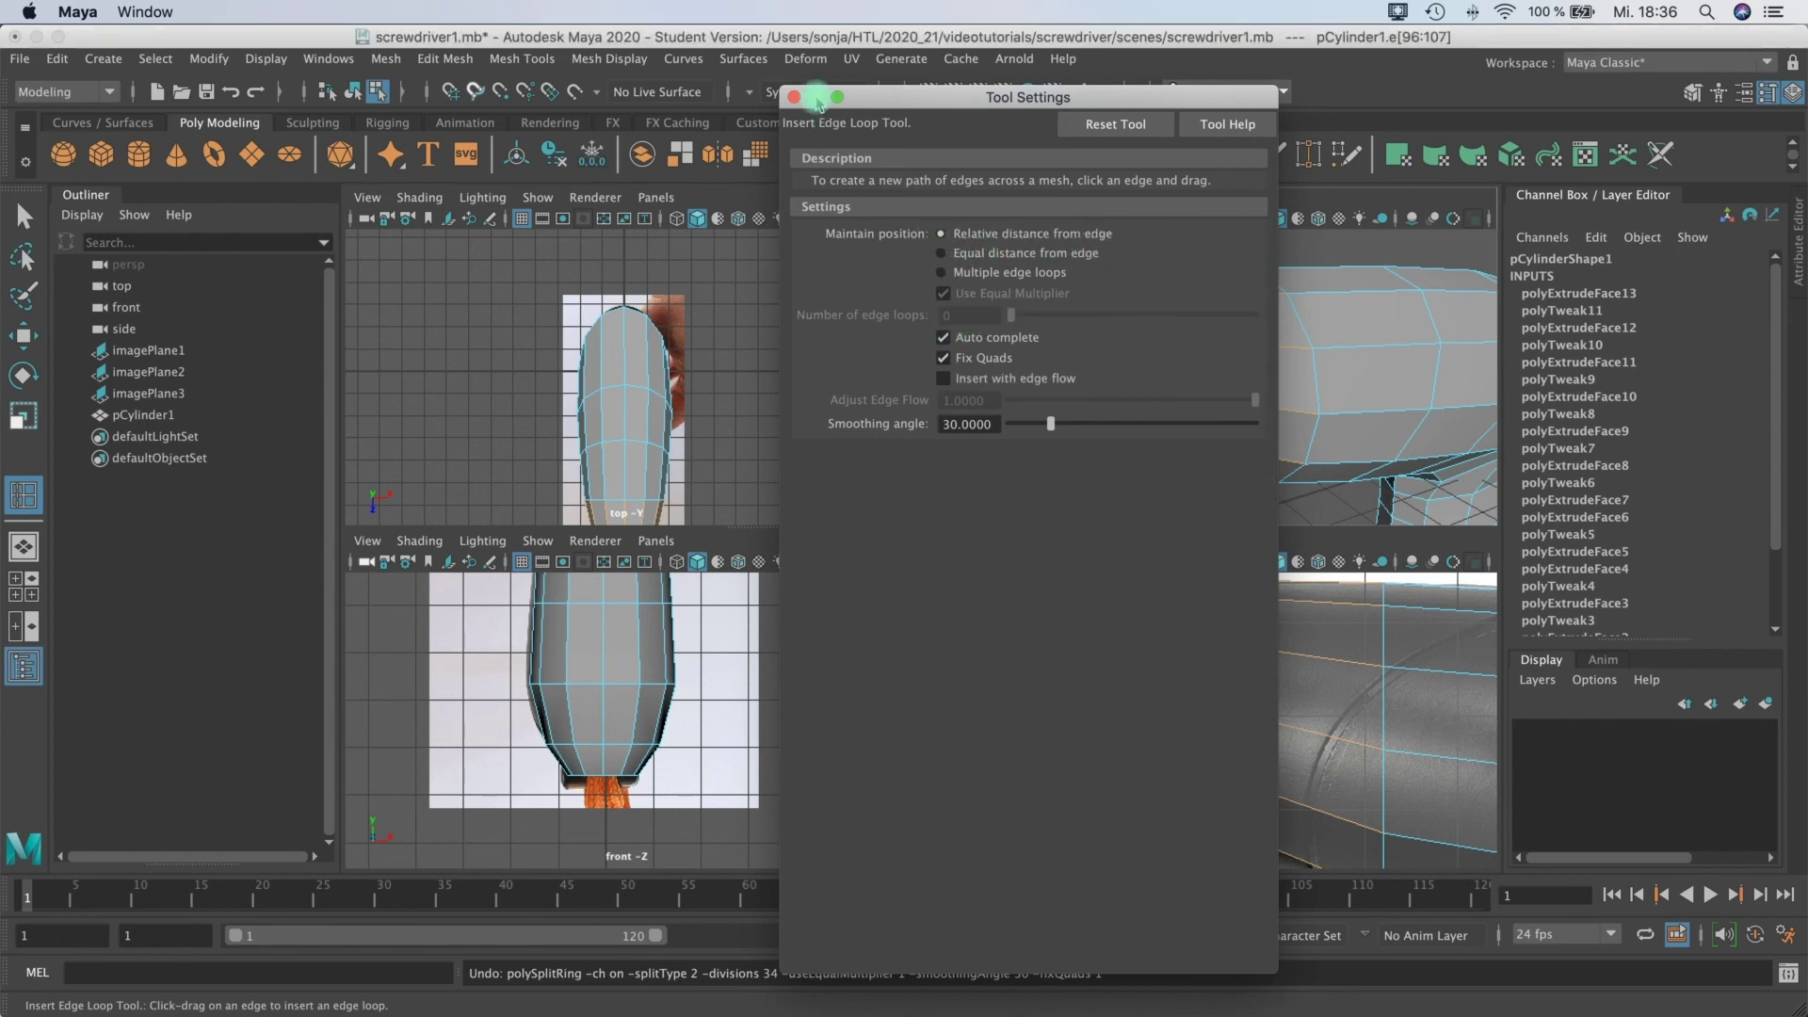
click(794, 98)
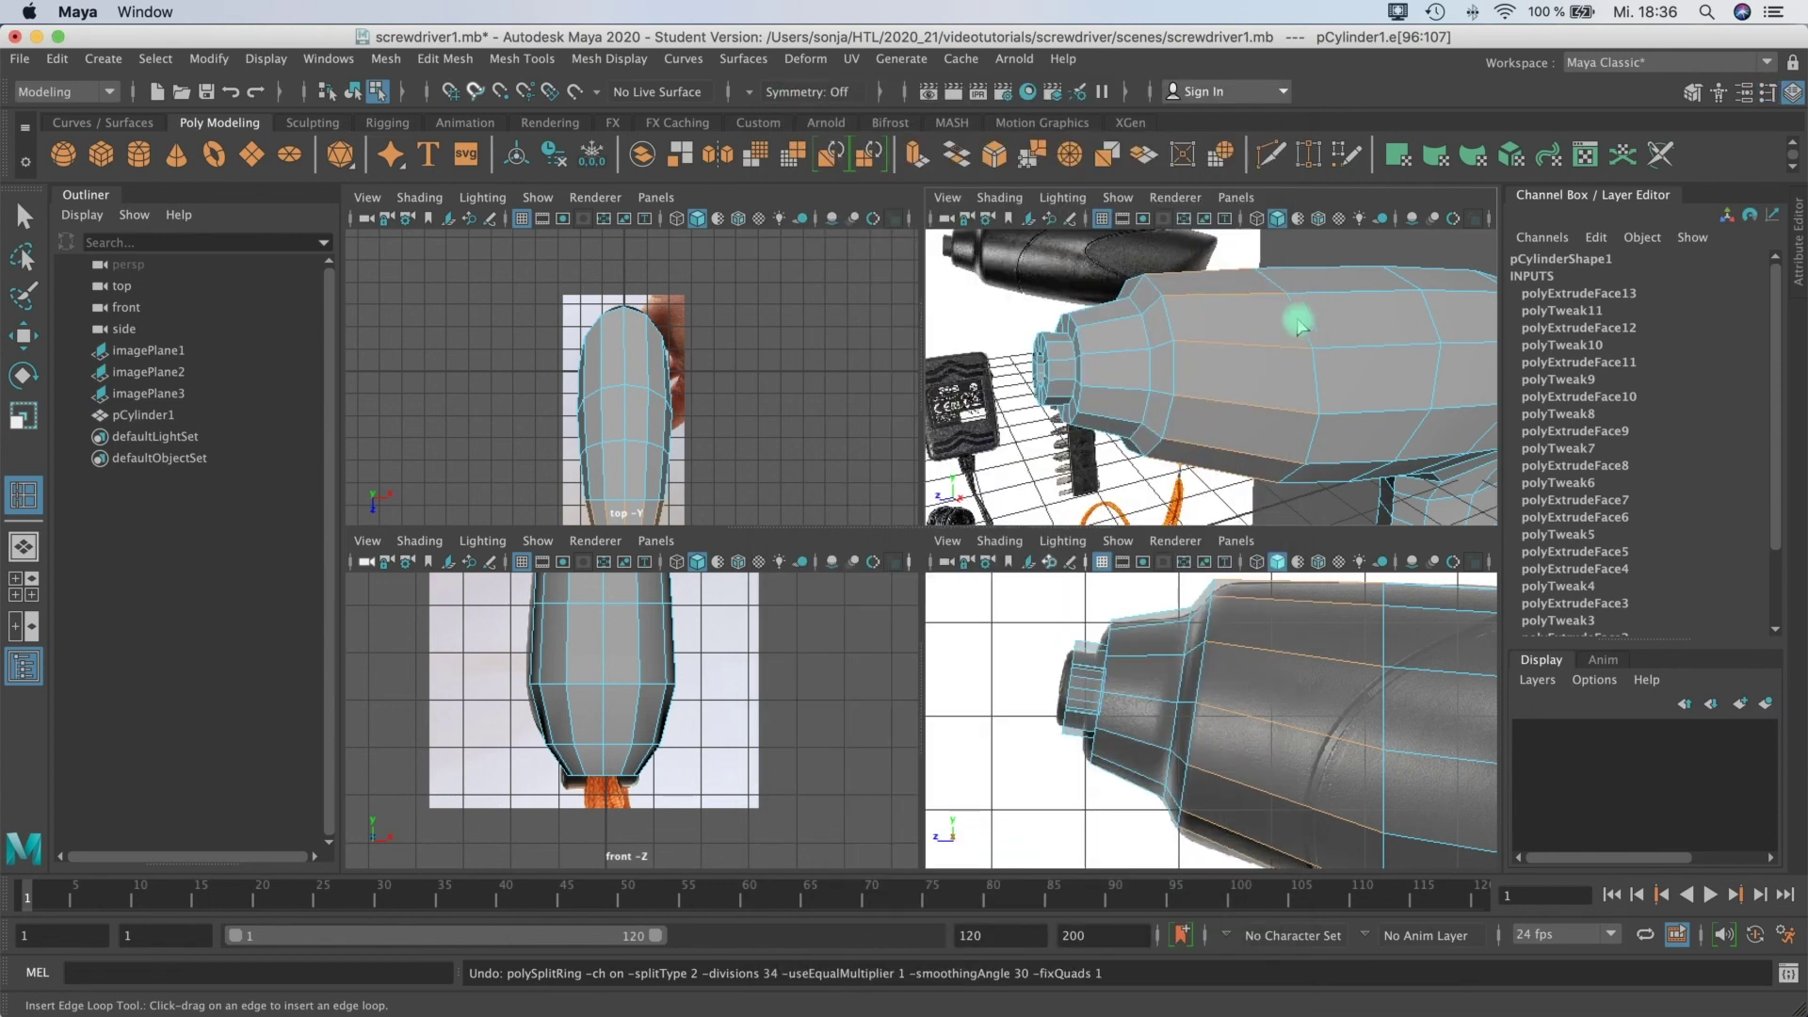
Step: Insert supporting edge loops just behind the body's front rim, near the nose cone's front edge, and on the ring face around the tip
drag(1176, 302, 1173, 303)
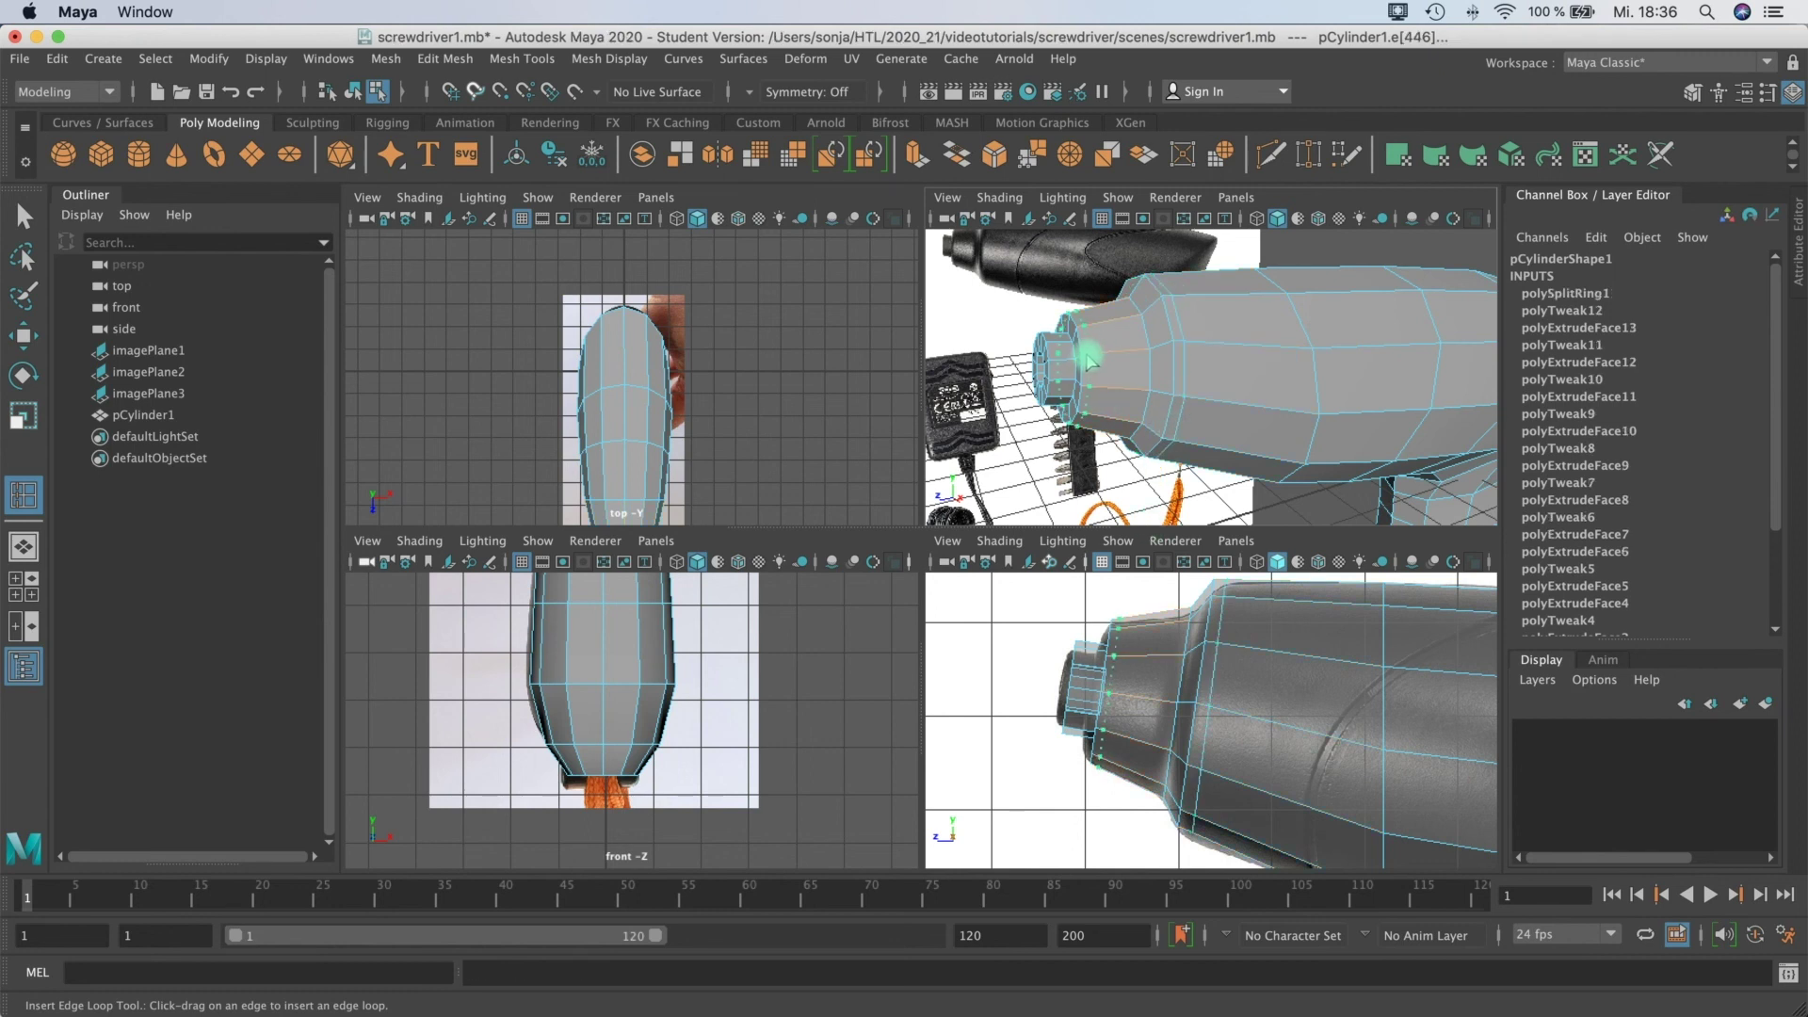
click(1087, 361)
alt+right_drag(1093, 371, 1165, 367)
alt+drag(1164, 367, 1111, 347)
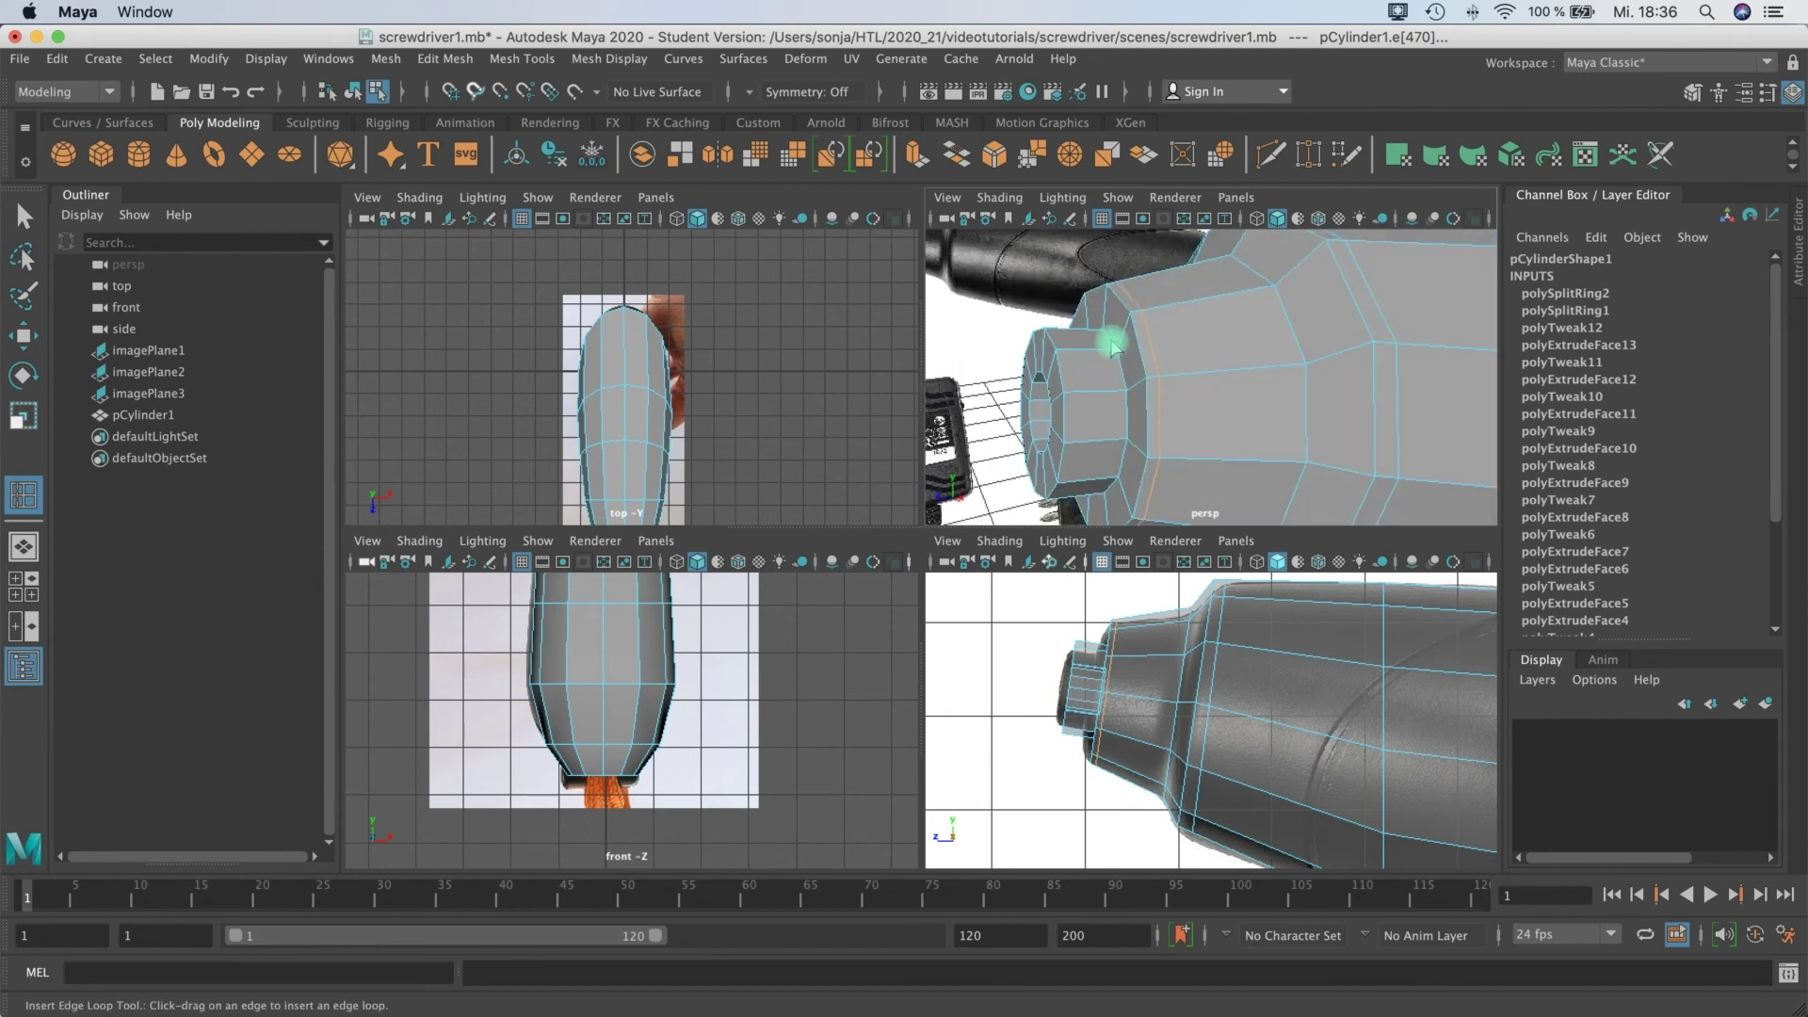
click(1113, 358)
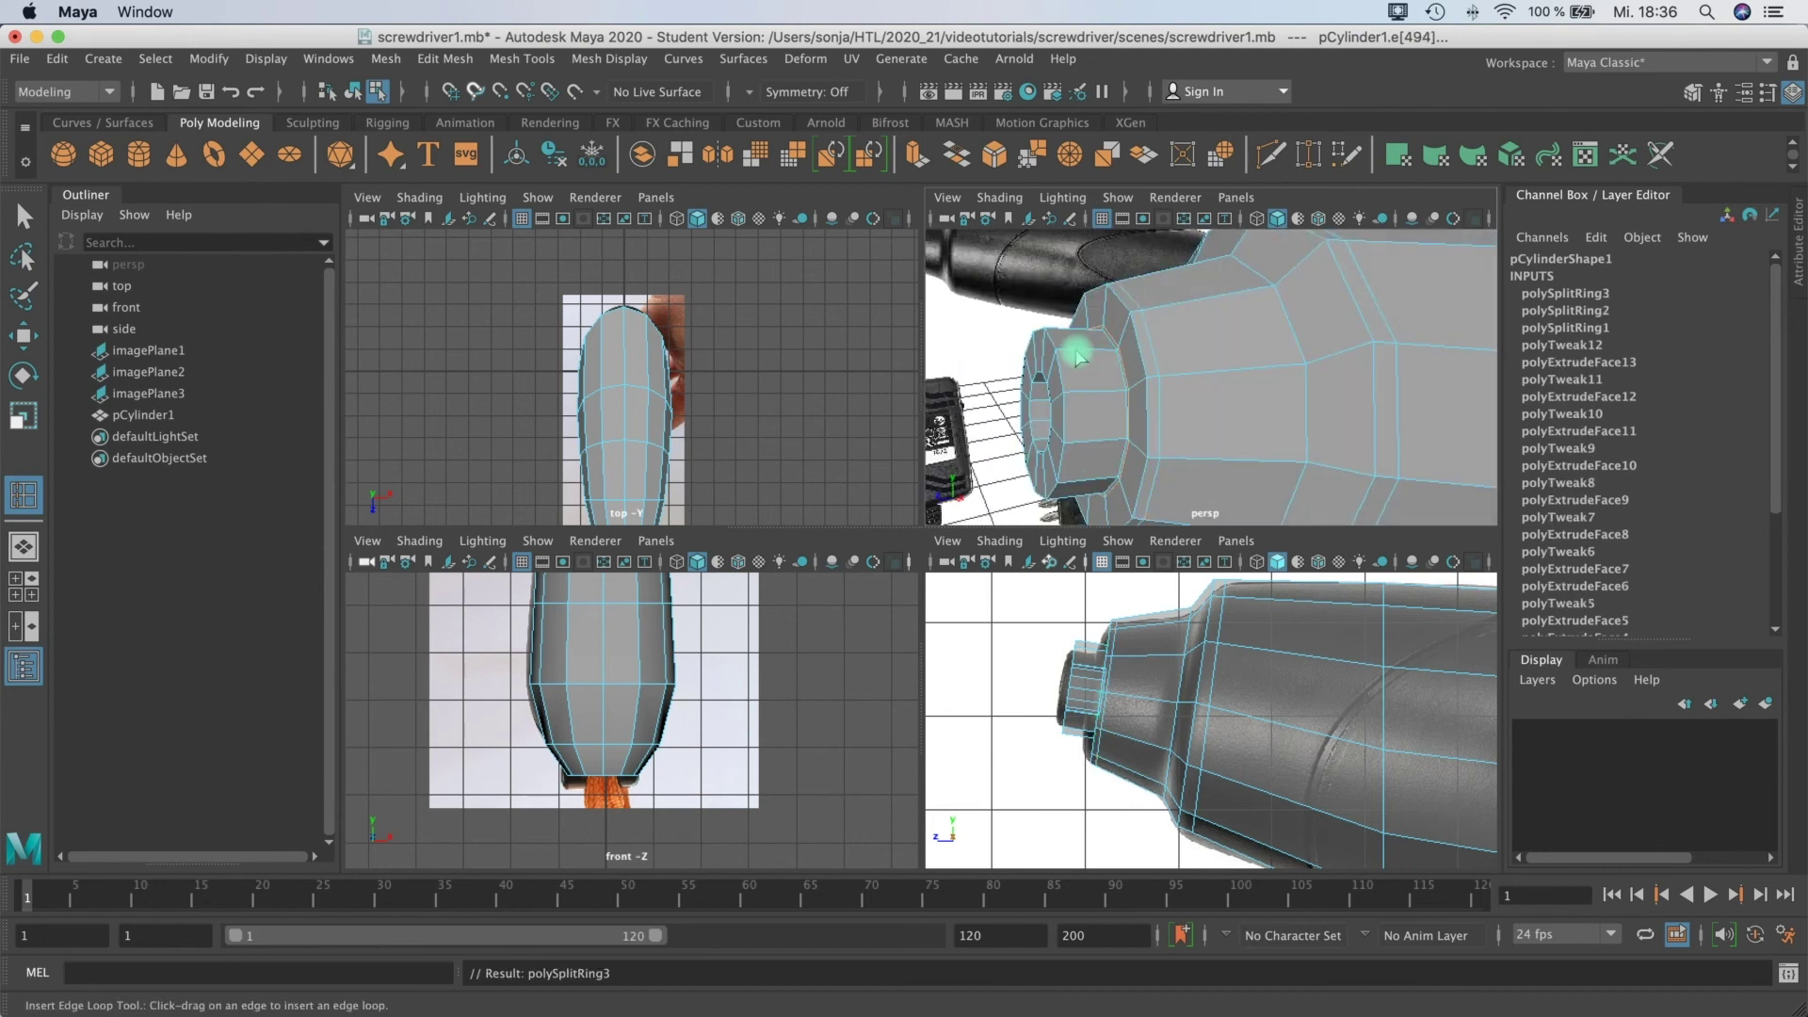
Step: Insert supporting edge loops near the nose tip's front rim and around its central recess
click(1059, 358)
alt+drag(1060, 358, 1053, 410)
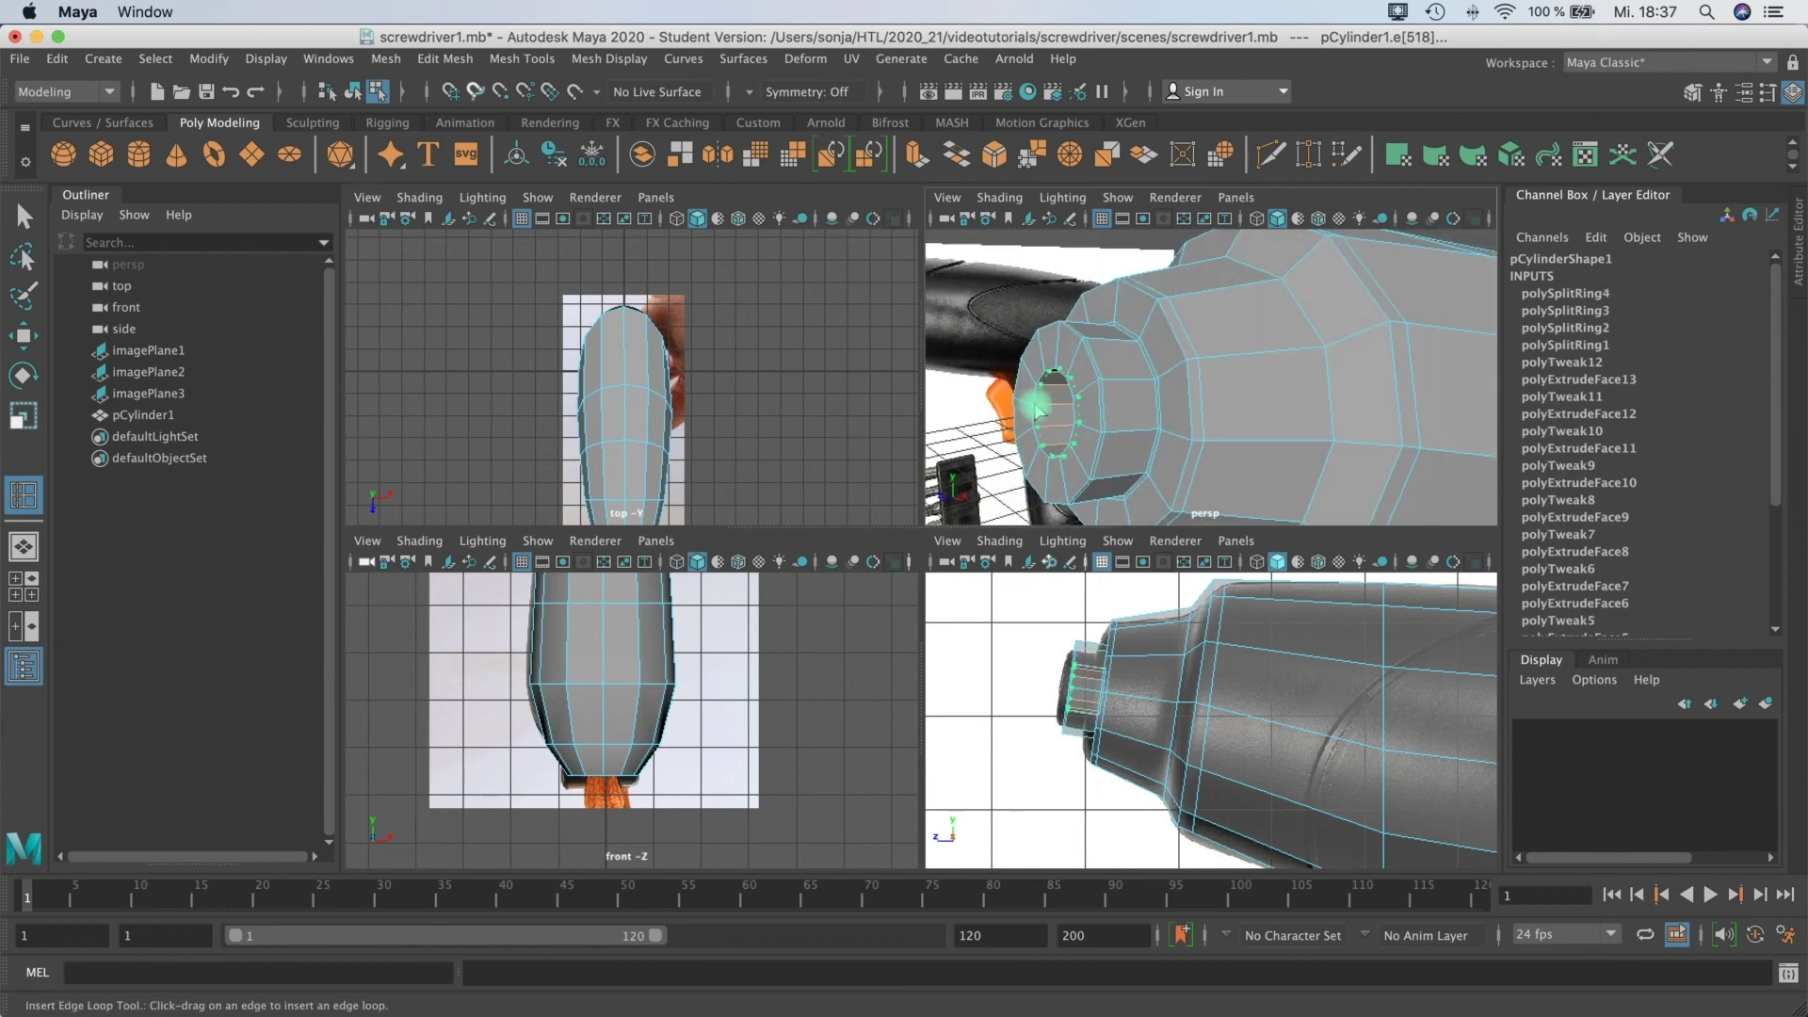
click(1039, 412)
Step: Insert a supporting edge loop on the nose cone just ahead of the body's front step, and show the smooth preview
alt+drag(1190, 403, 1188, 300)
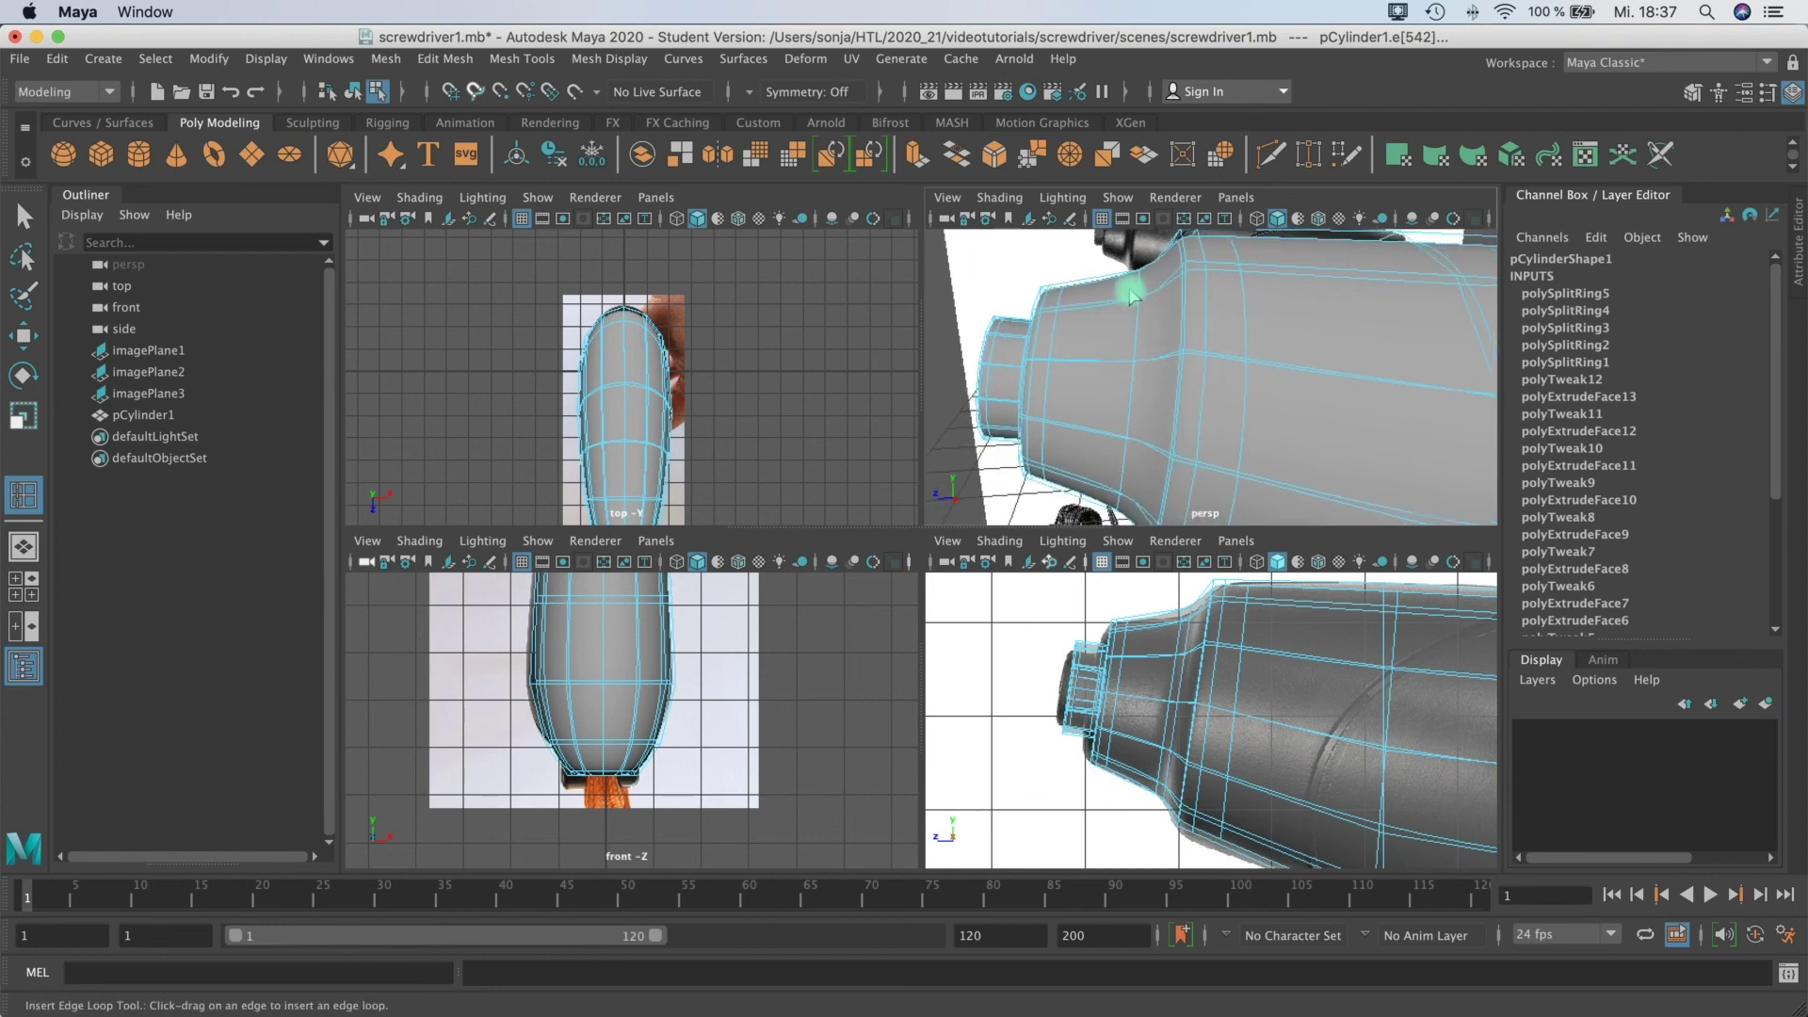
key(1)
drag(1141, 303, 1140, 298)
key(3)
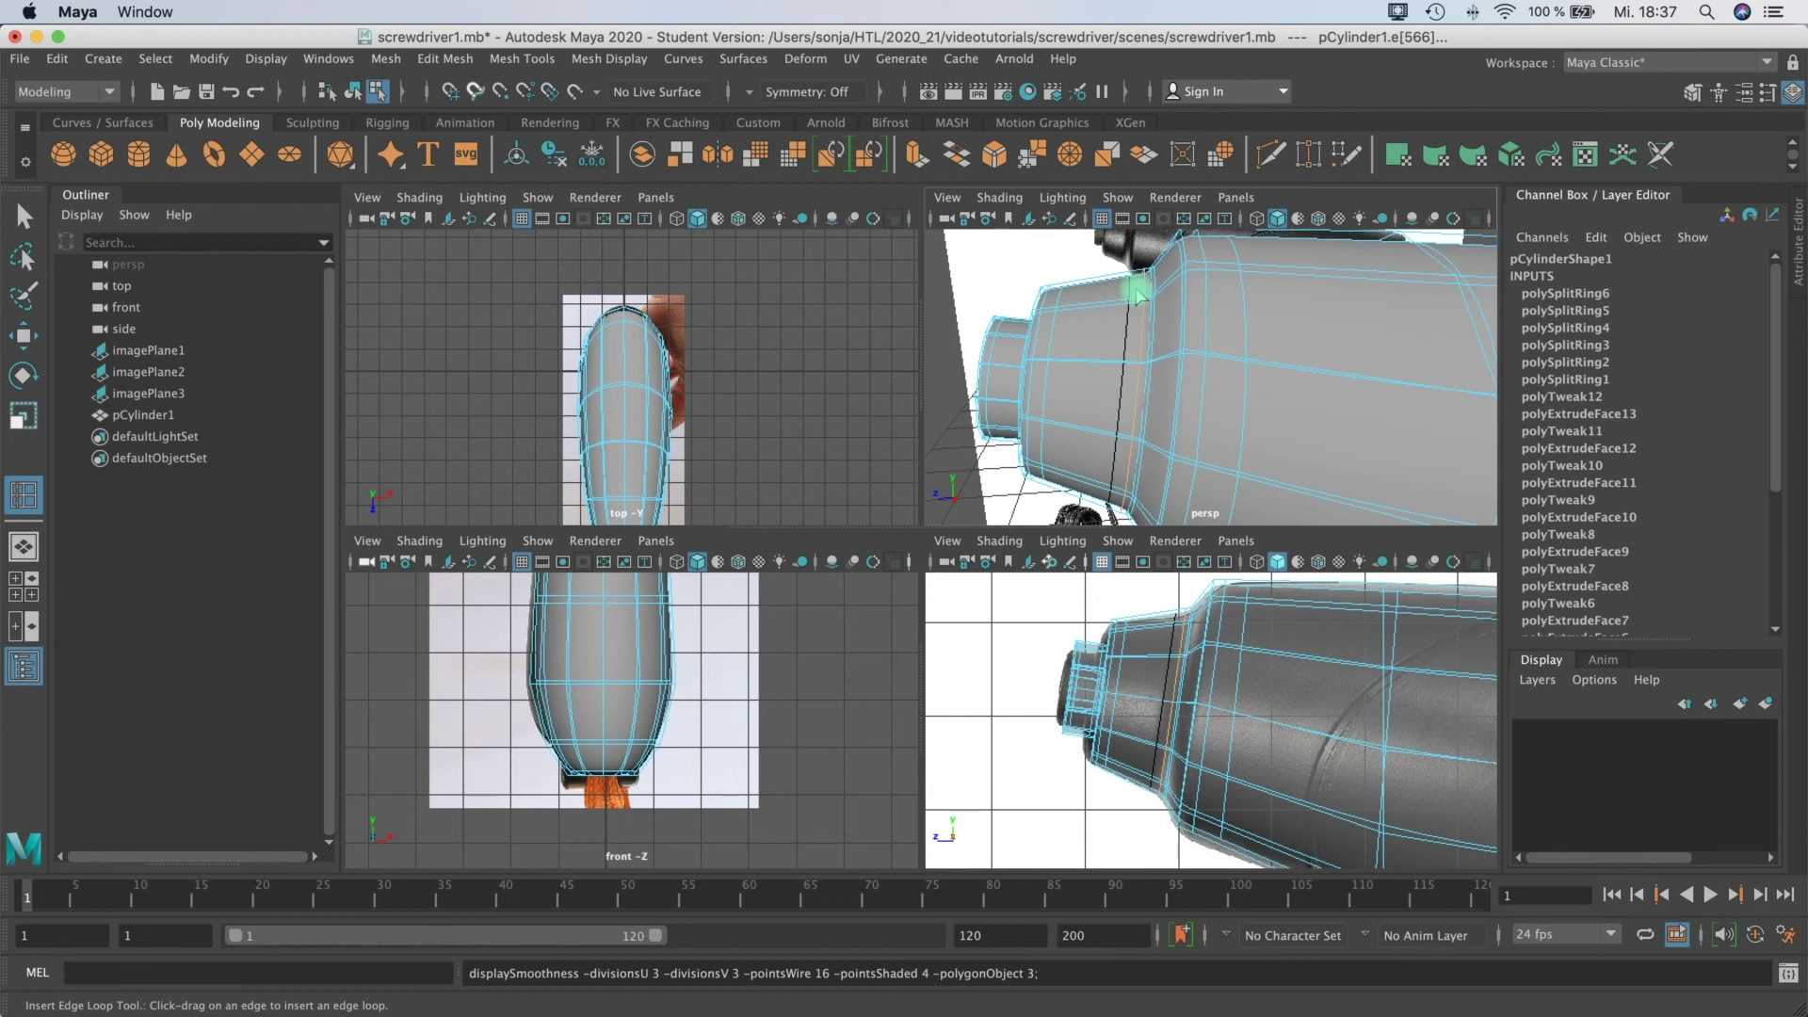
Step: Exit the edge loop tool, return to object mode, and examine the smoothed body
key(q)
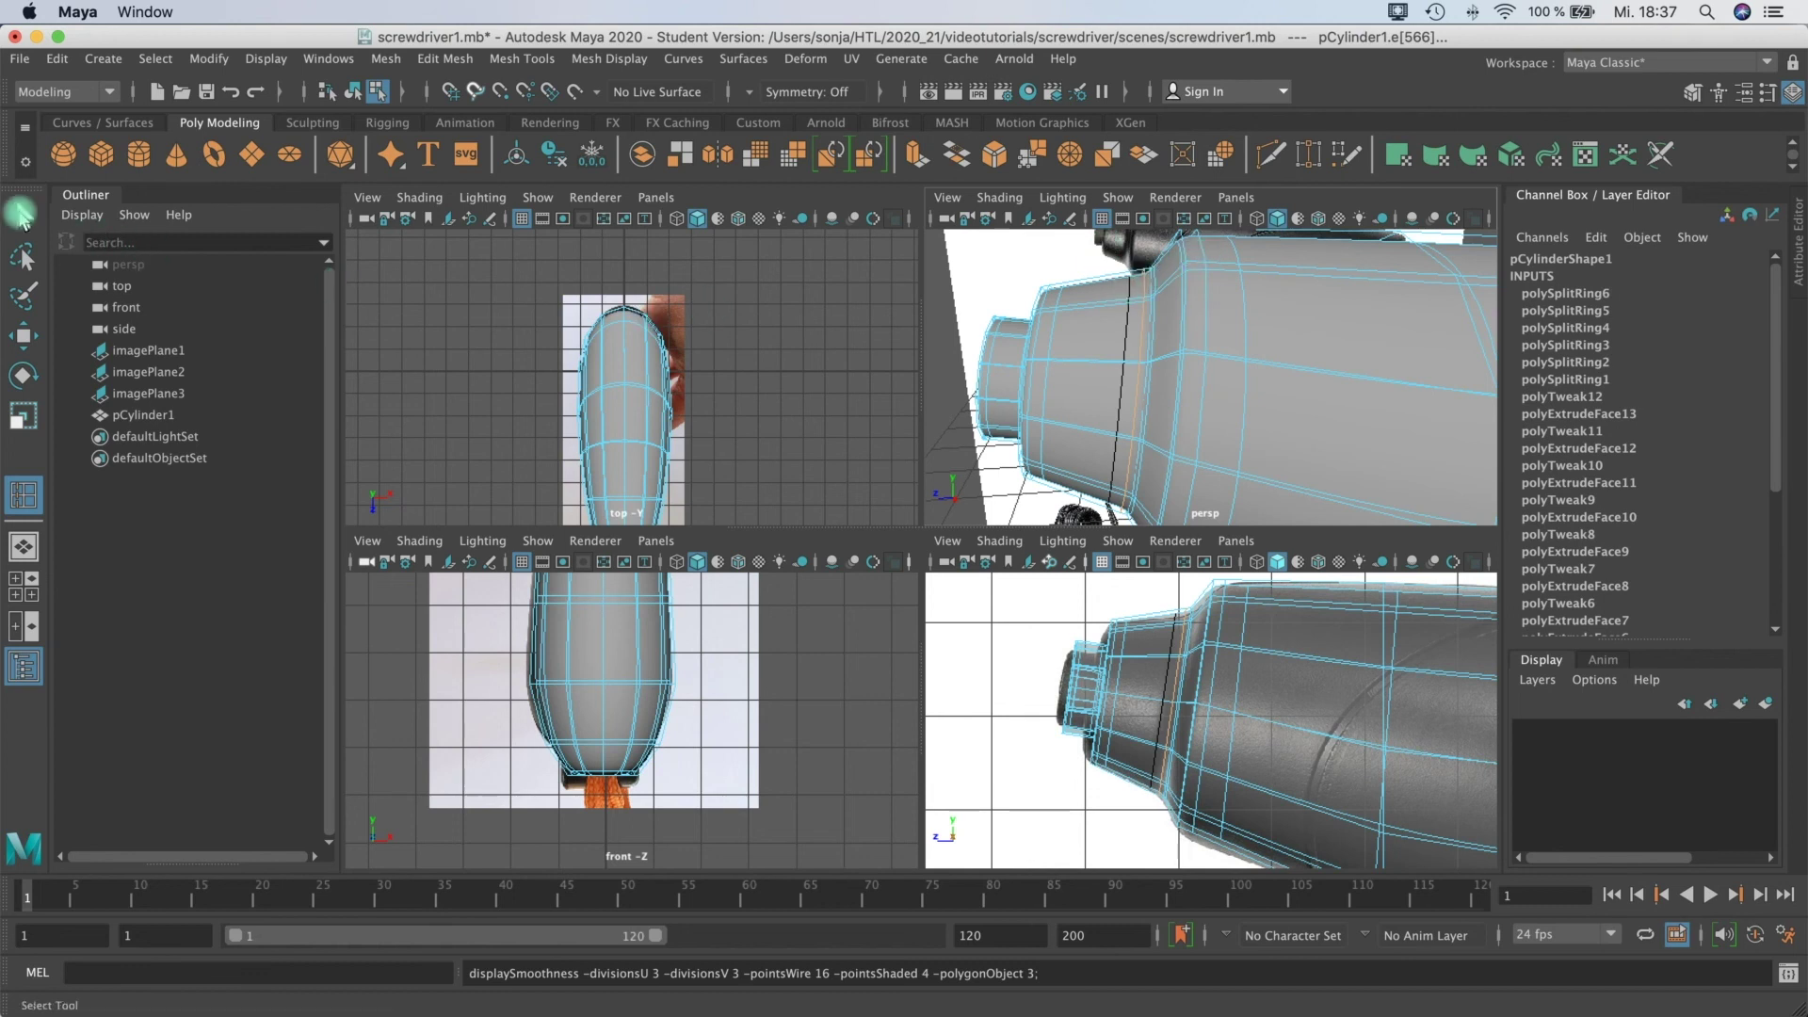
right_drag(1201, 272, 1263, 241)
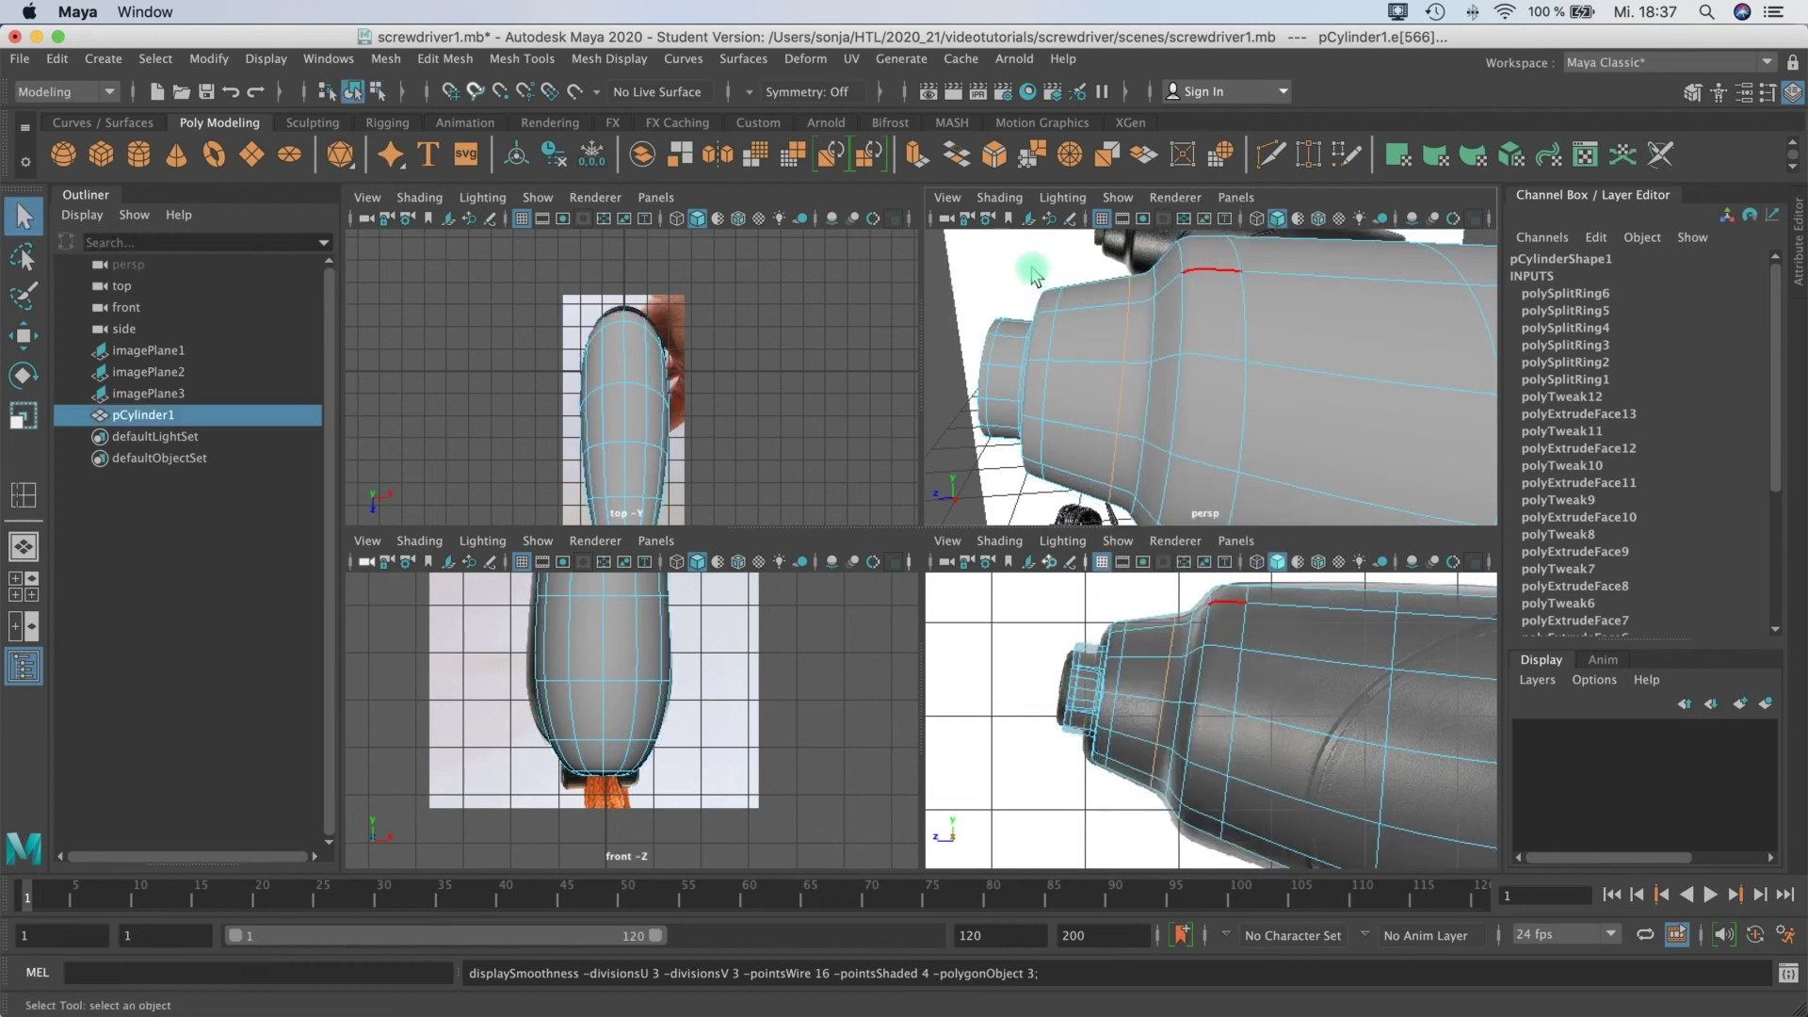
click(1308, 345)
alt+drag(1311, 353, 1082, 355)
click(1277, 339)
Step: Maximize the perspective view and examine the handle's bottom end from below
key(space)
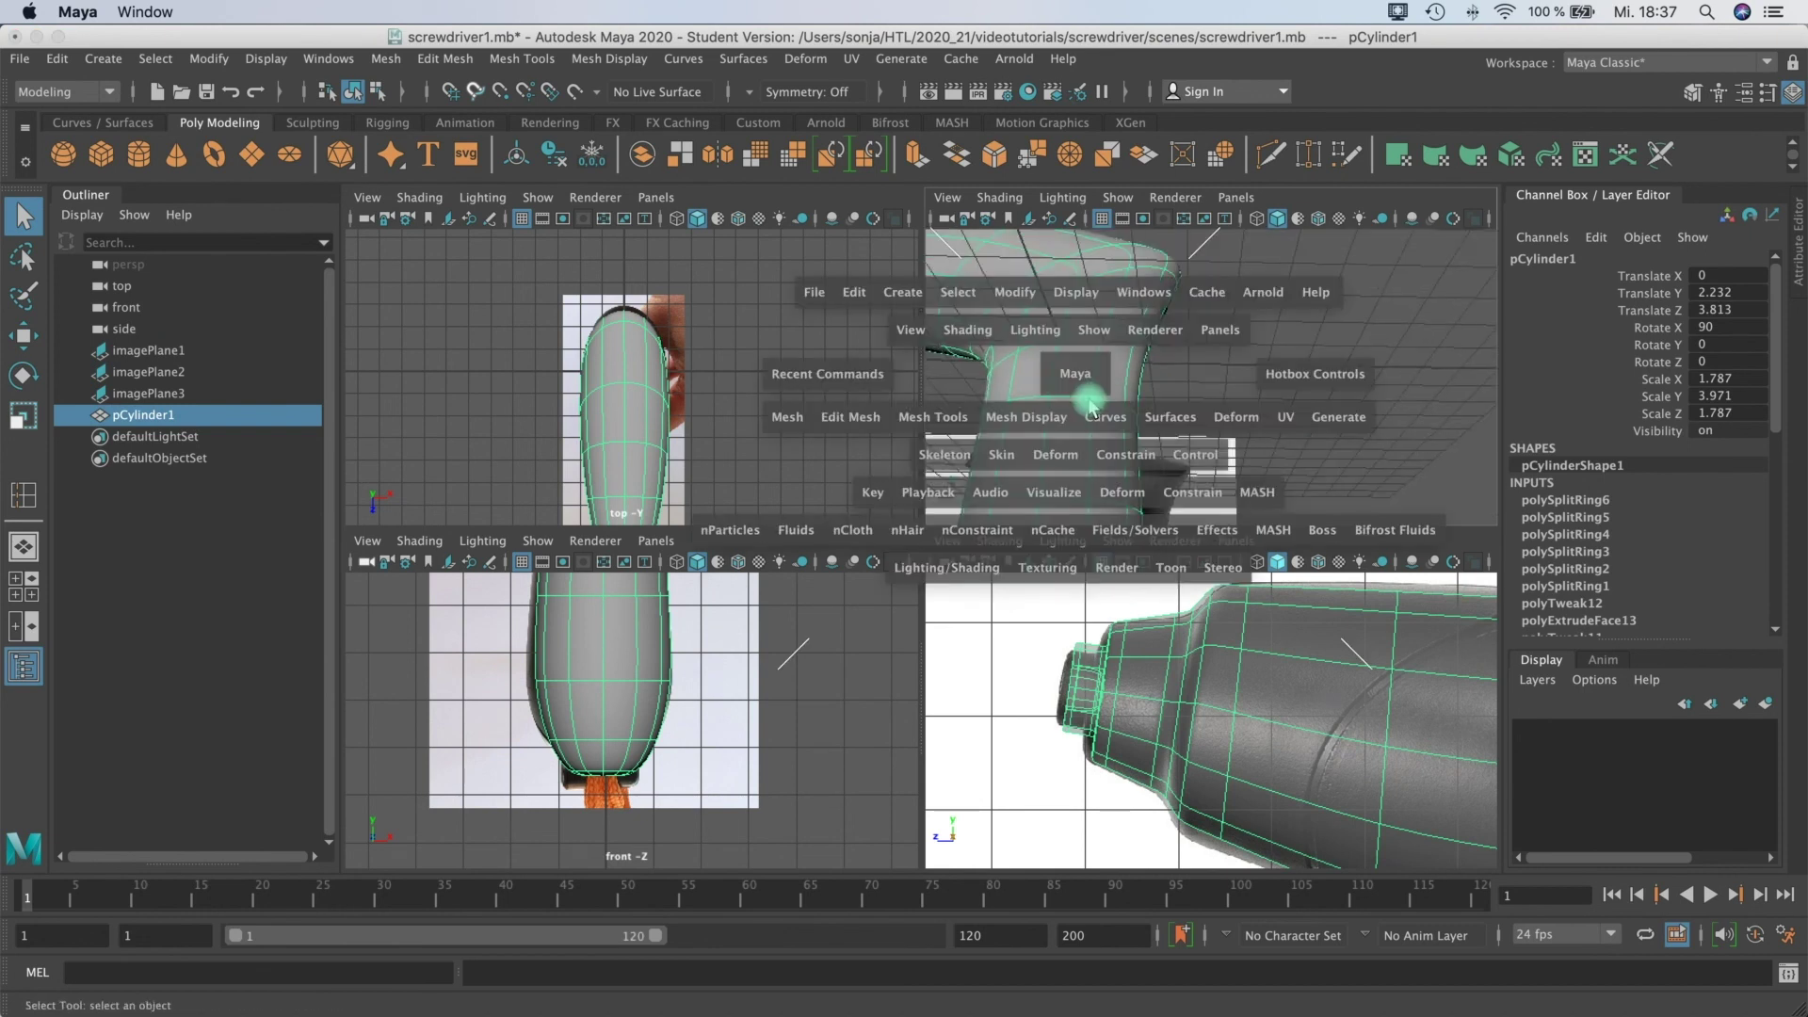
mouse_move(890, 545)
alt+mouse_down()
mouse_move(1062, 408)
mouse_move(706, 536)
mouse_move(795, 533)
mouse_move(878, 598)
mouse_move(896, 489)
mouse_move(848, 574)
mouse_move(867, 555)
alt+mouse_up()
click(1110, 476)
alt+drag(1110, 476, 799, 670)
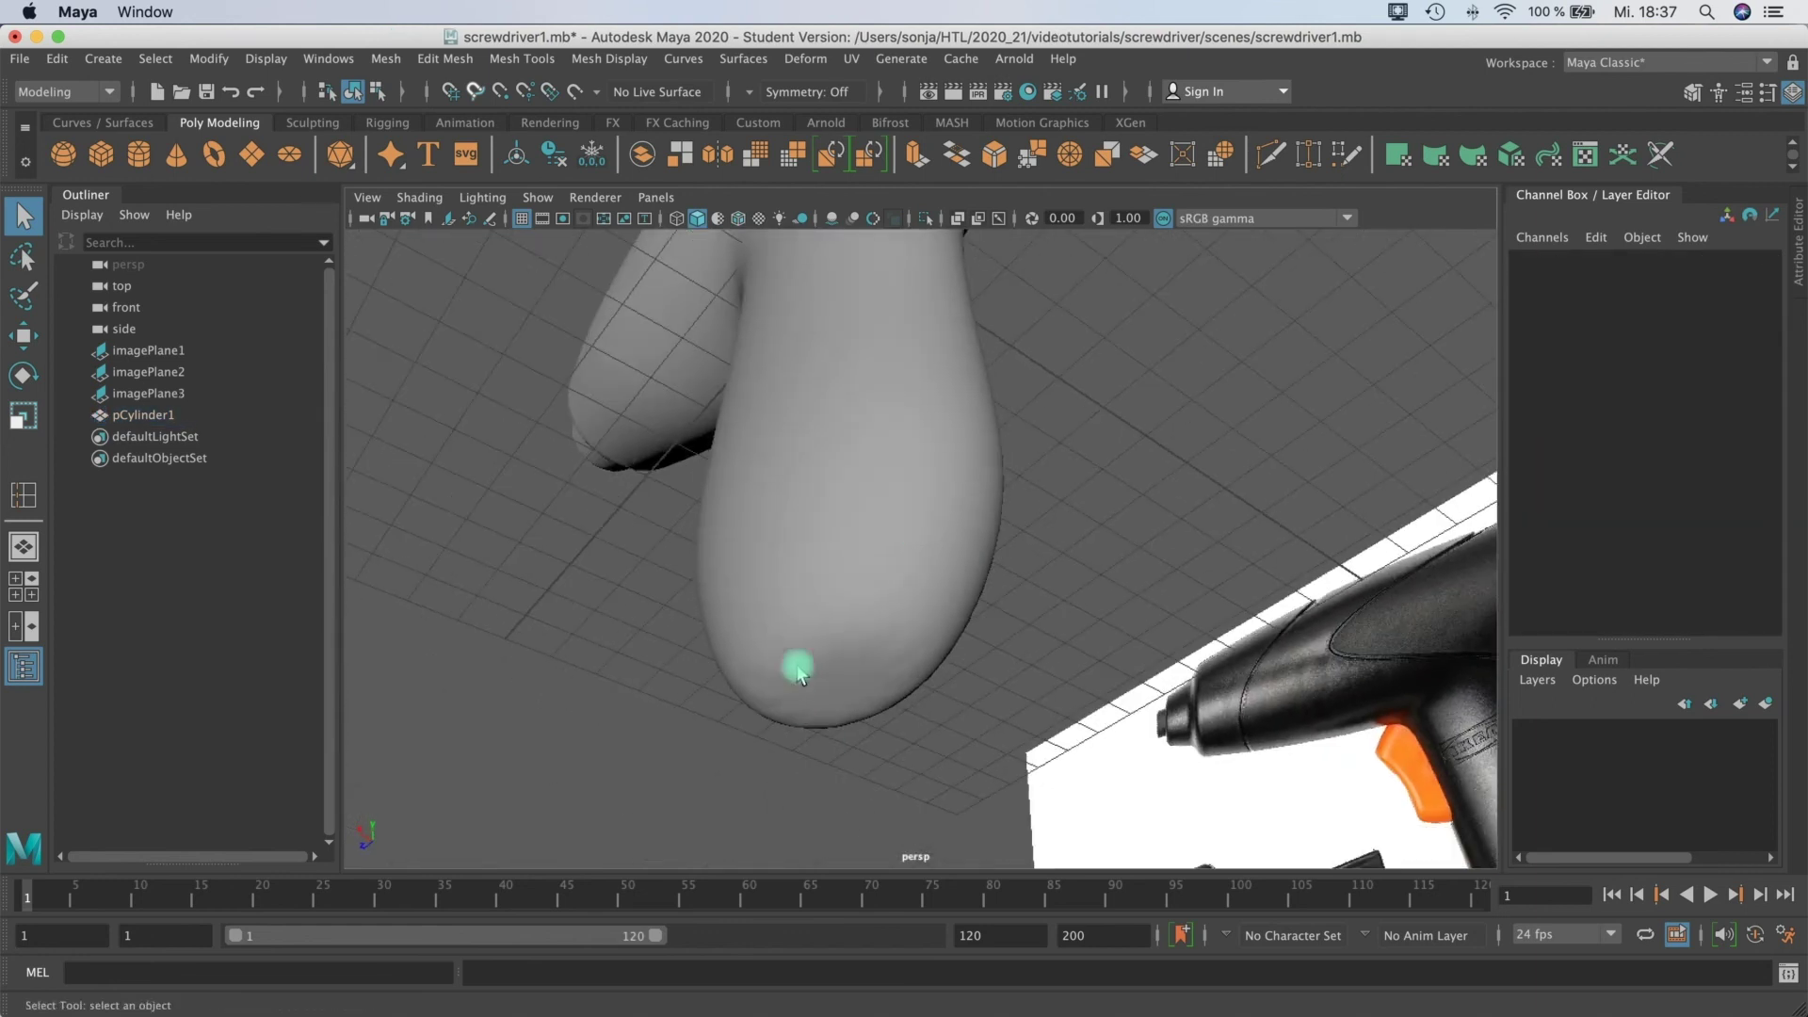
click(849, 659)
alt+drag(977, 649, 810, 419)
alt+drag(904, 504, 744, 403)
right_click(744, 403)
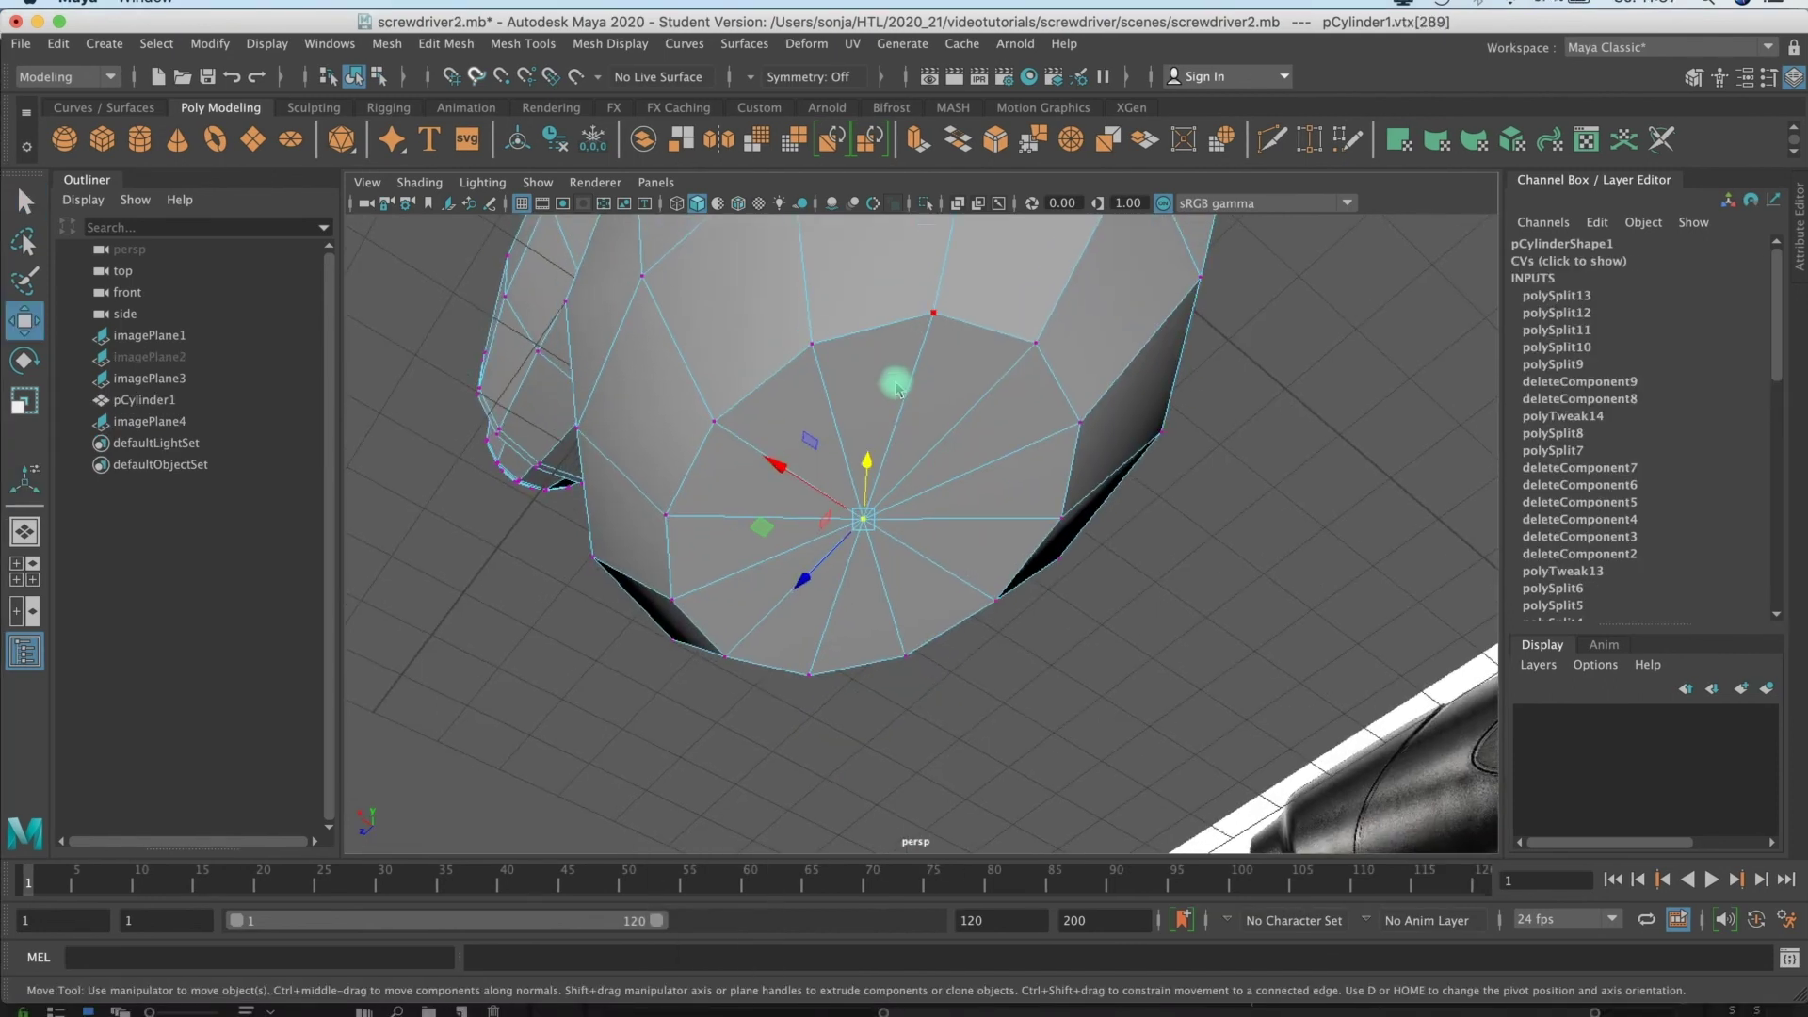
Step: Select all the triangular faces that form the handle's bottom cap
right_click(897, 387)
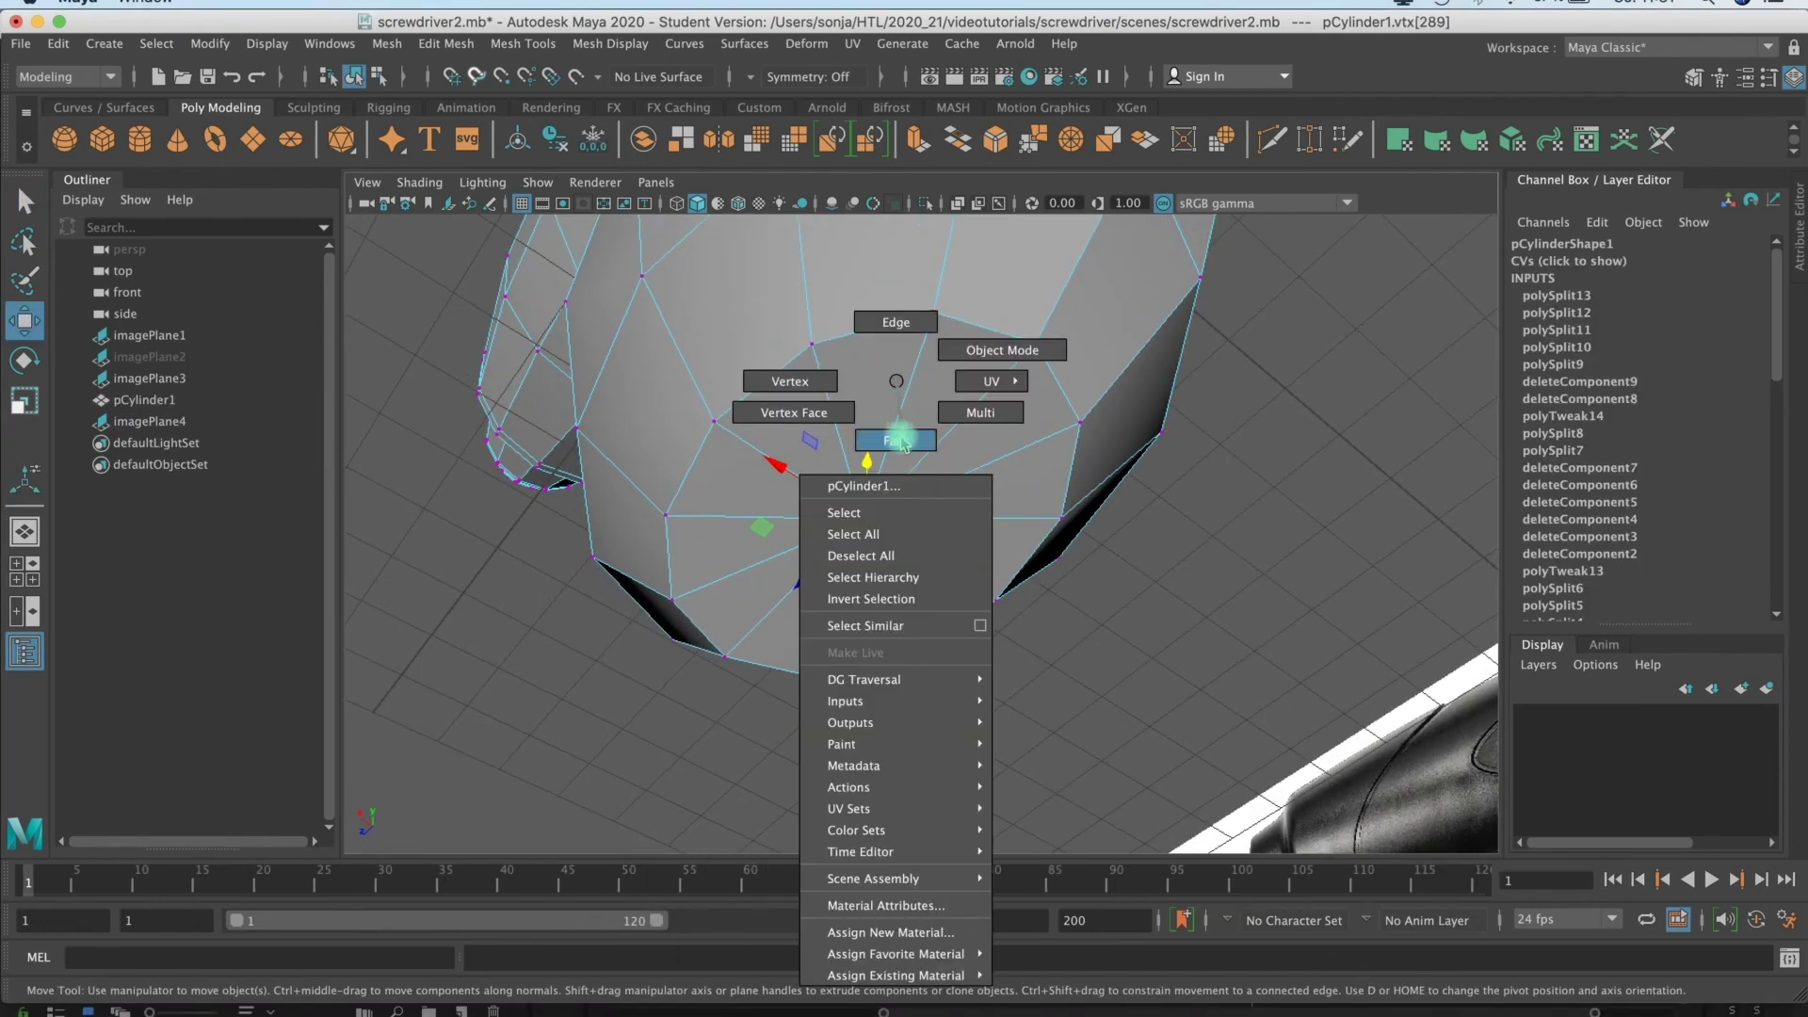
right_drag(875, 488, 876, 489)
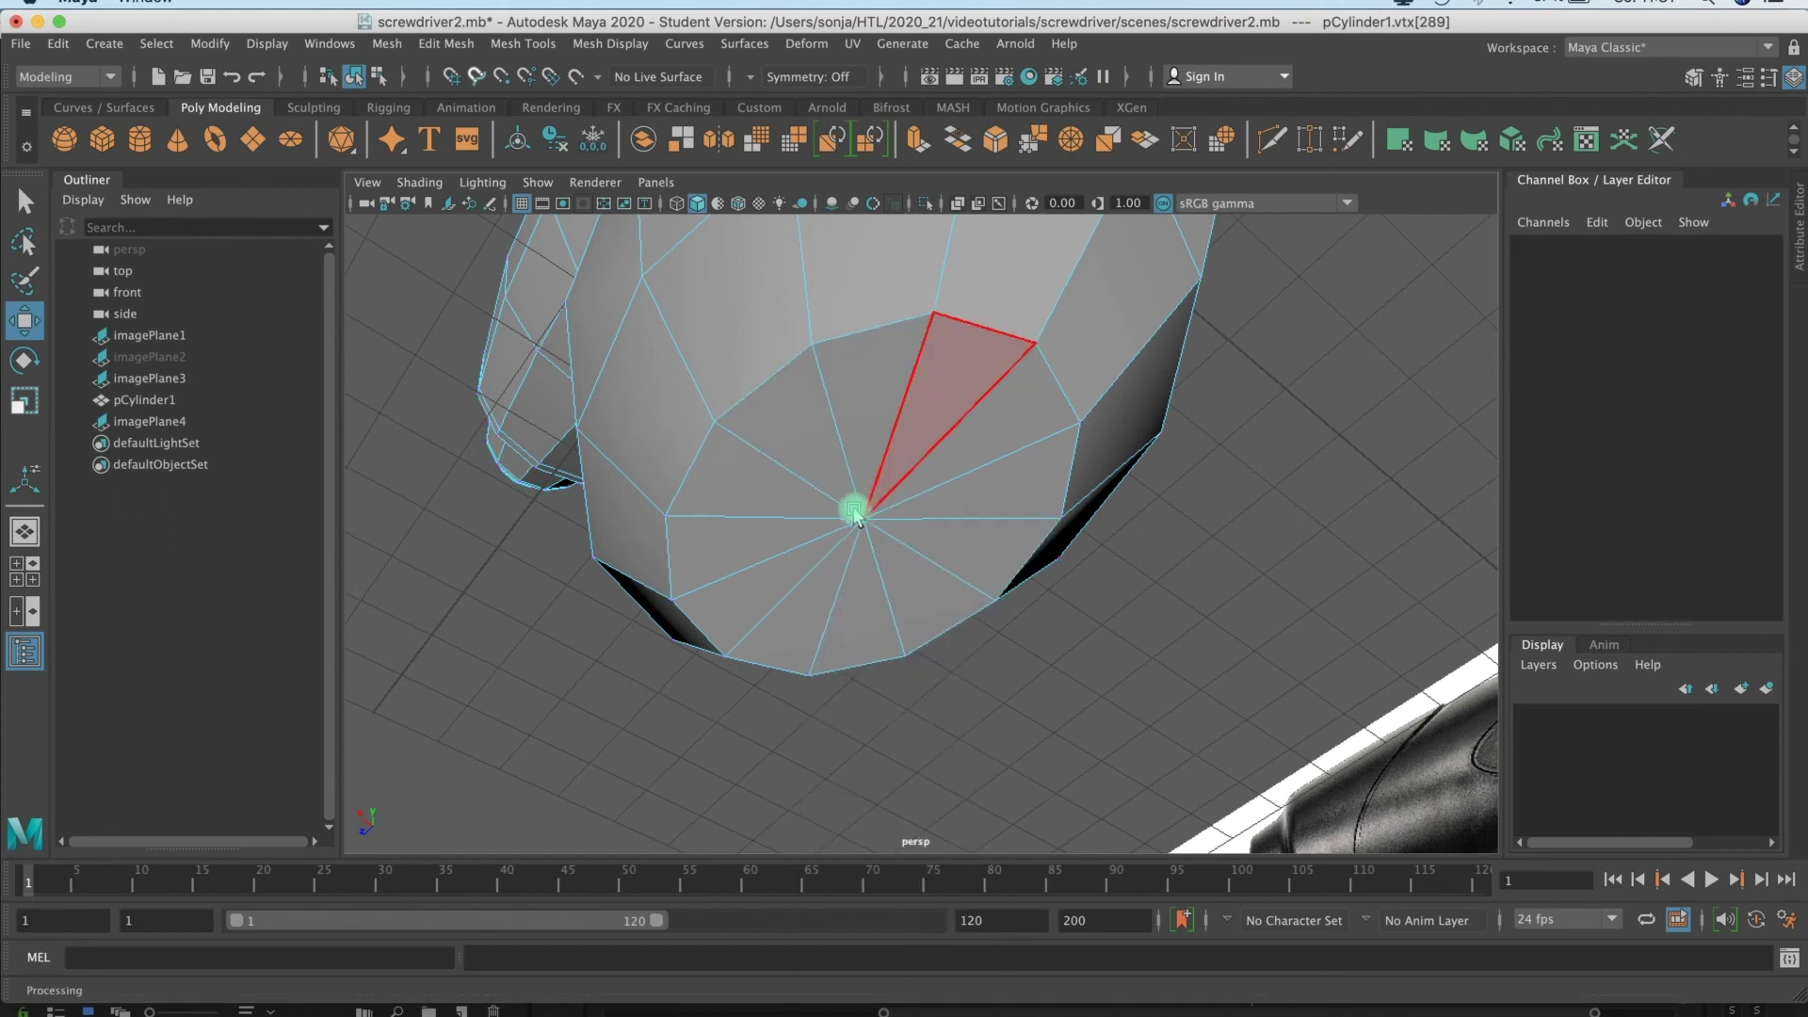
click(852, 405)
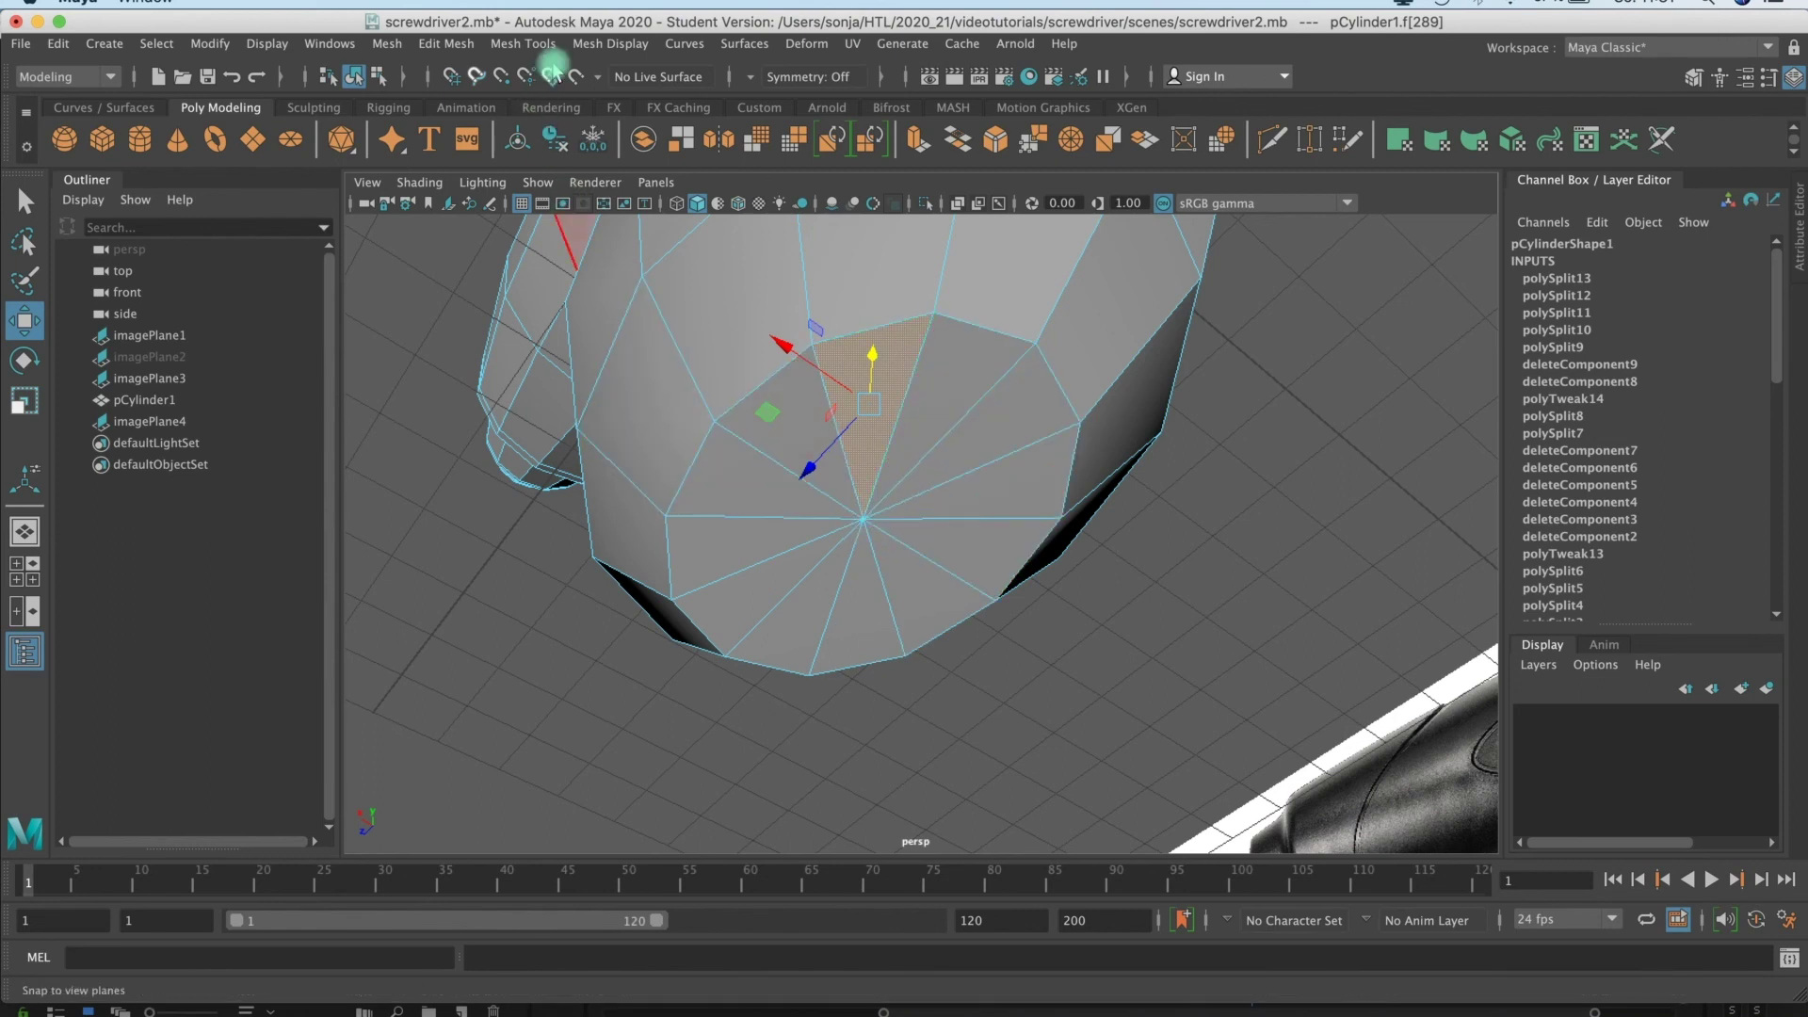
shift+click(827, 482)
shift+click(726, 492)
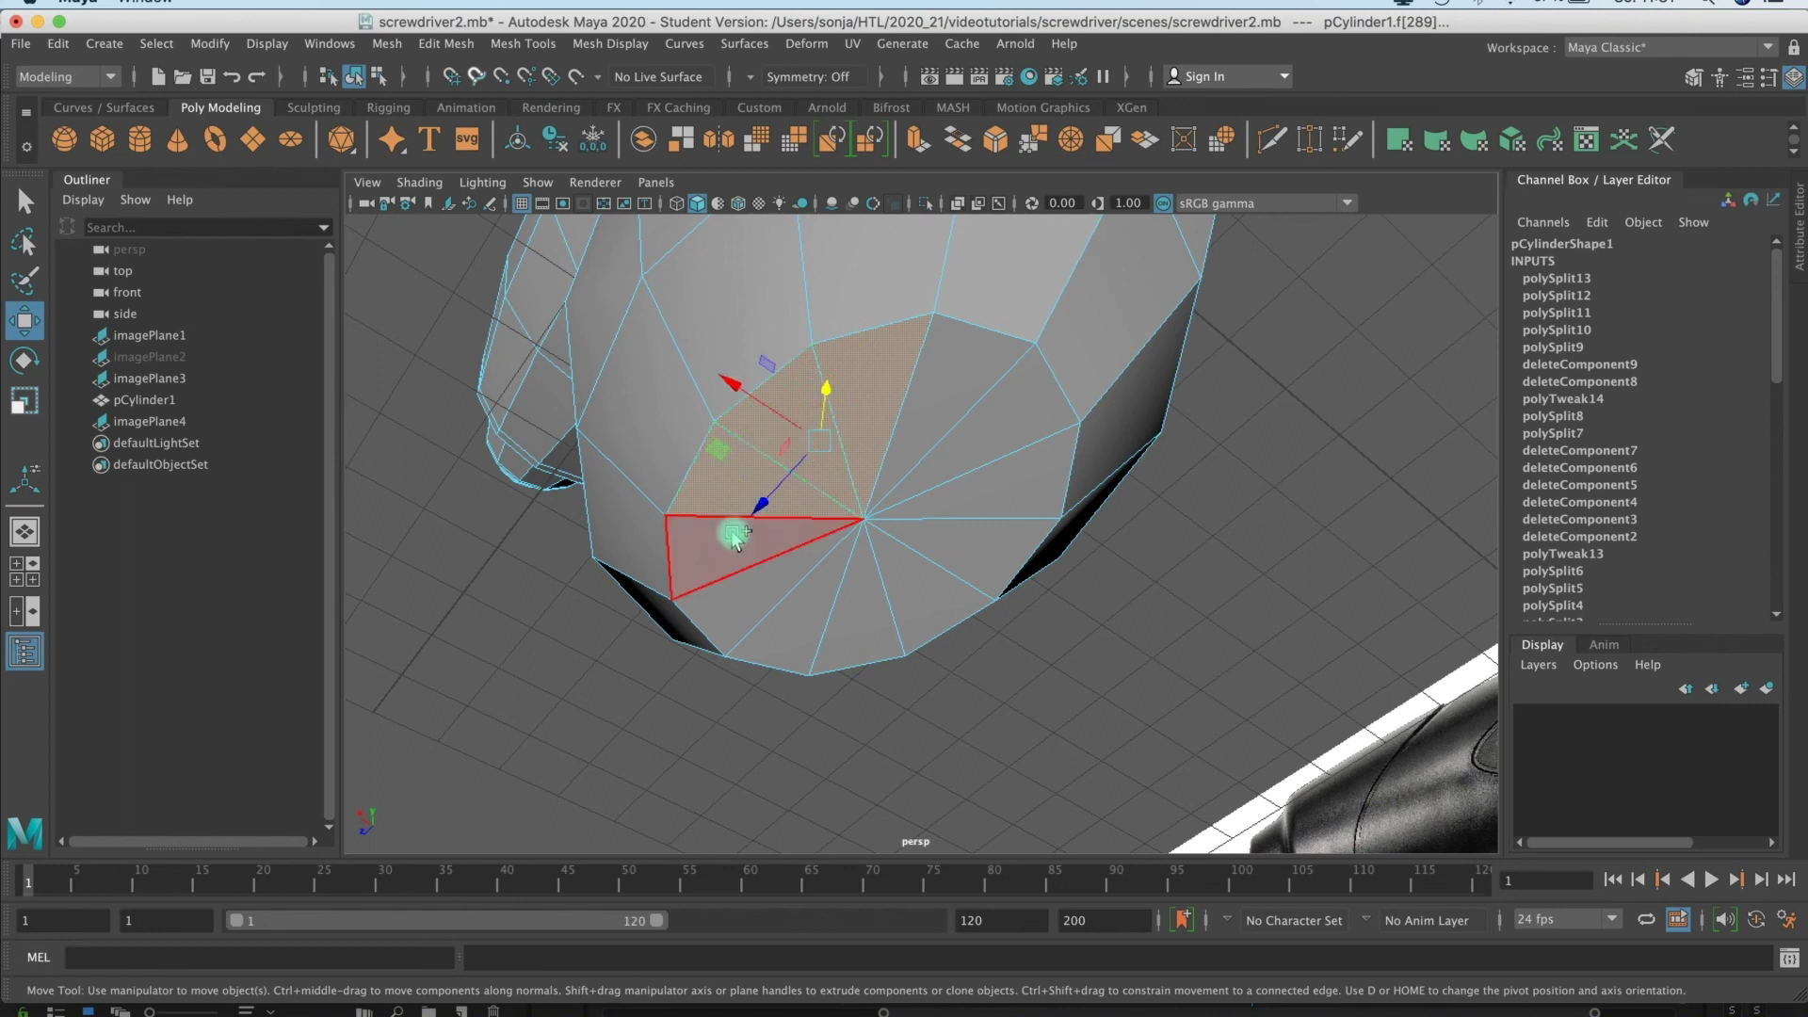
shift+click(734, 529)
shift+click(754, 597)
shift+click(887, 617)
shift+click(924, 593)
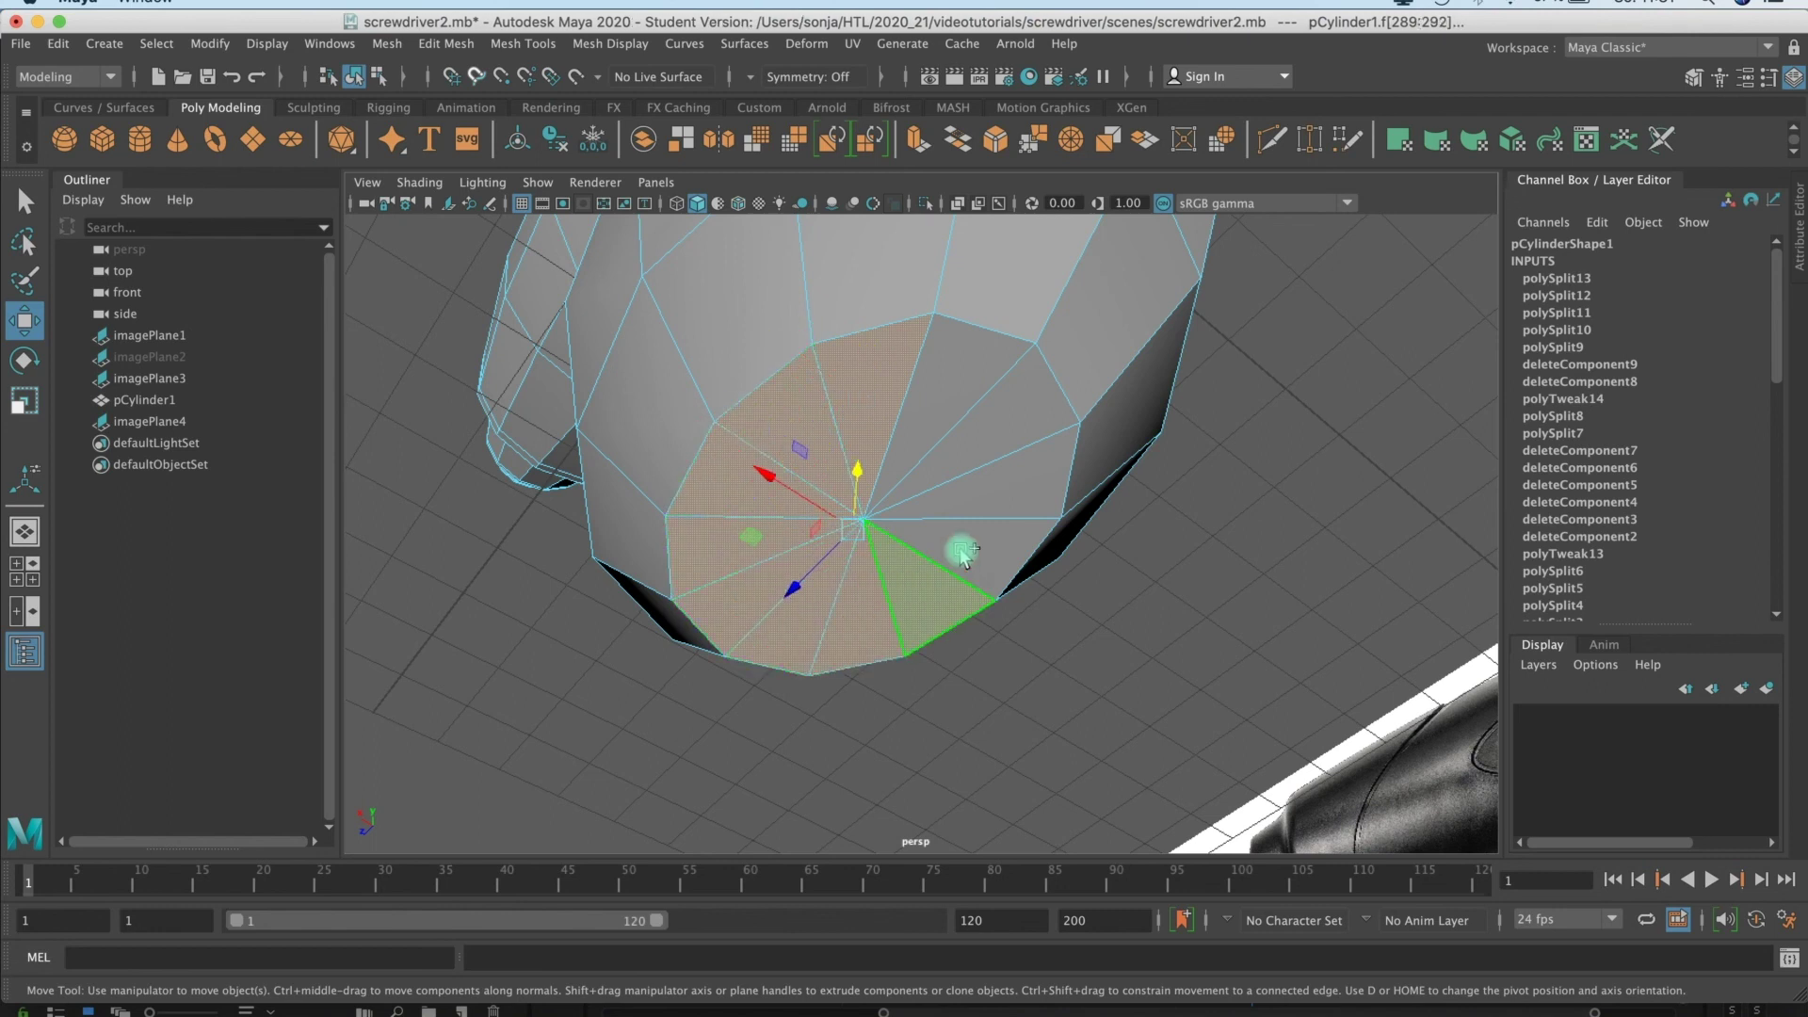
shift+click(962, 549)
shift+click(999, 495)
shift+click(1009, 416)
shift+click(942, 390)
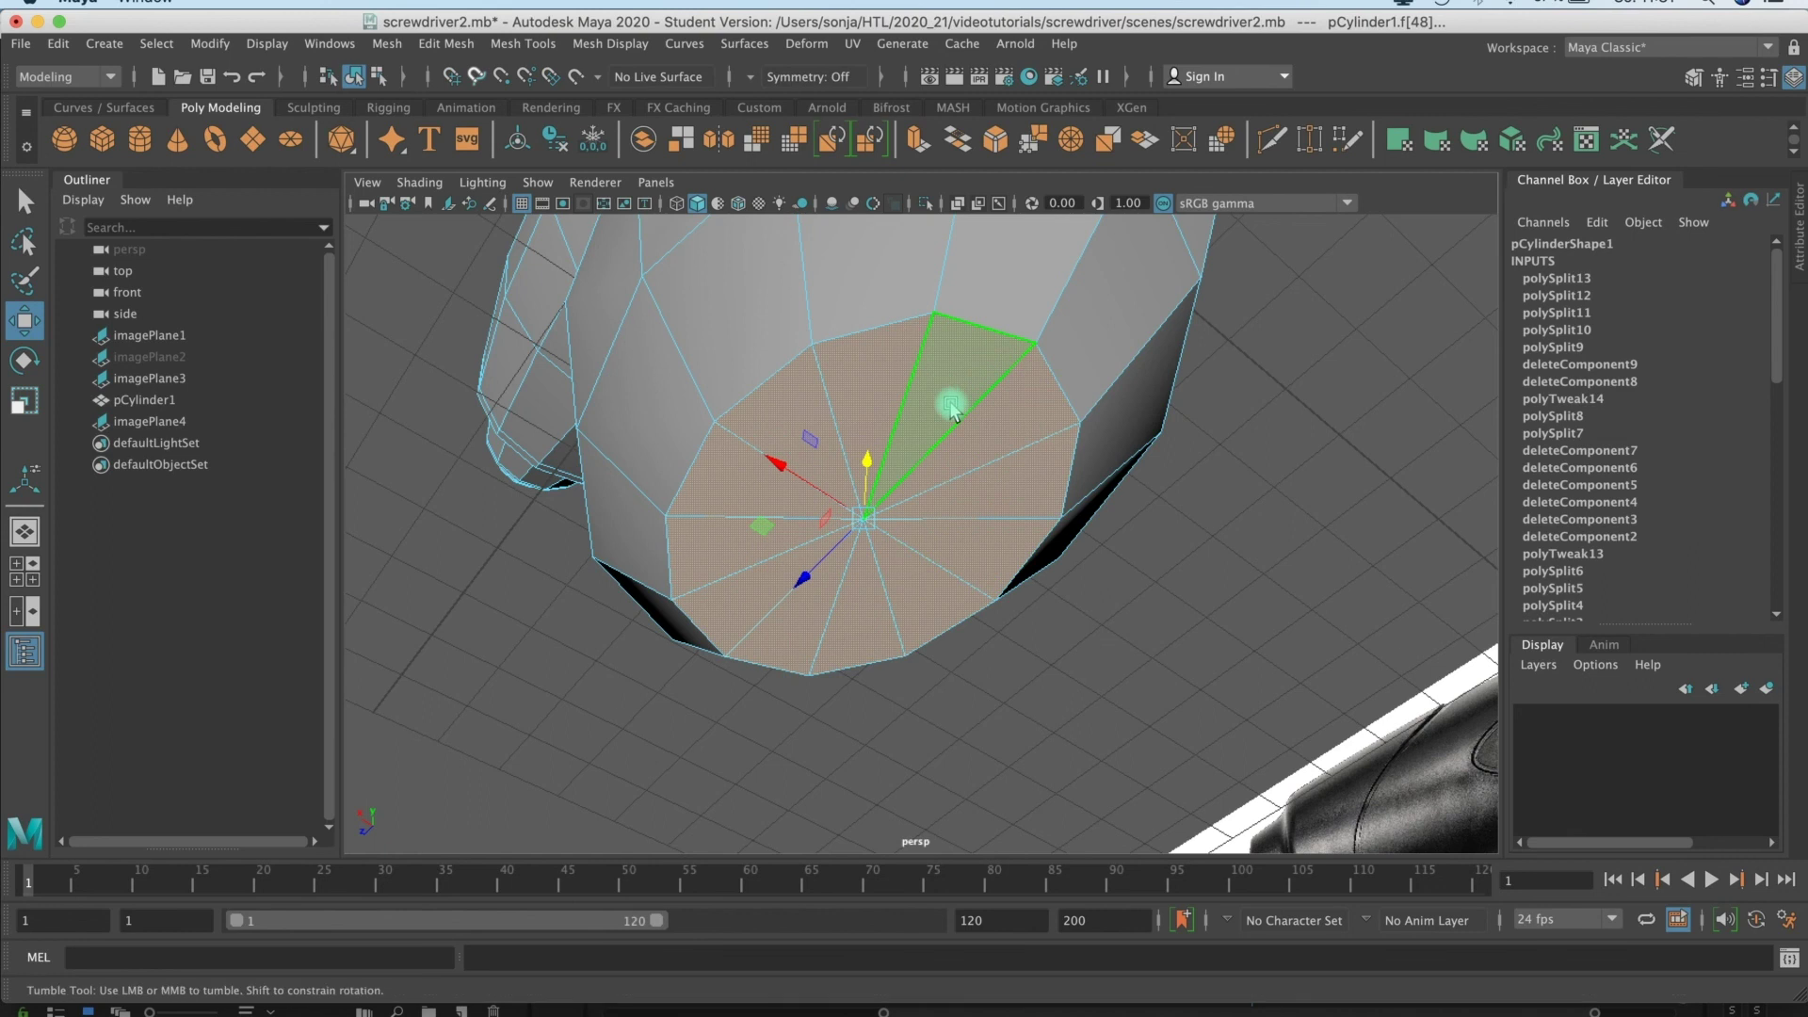
alt+drag(957, 404, 936, 291)
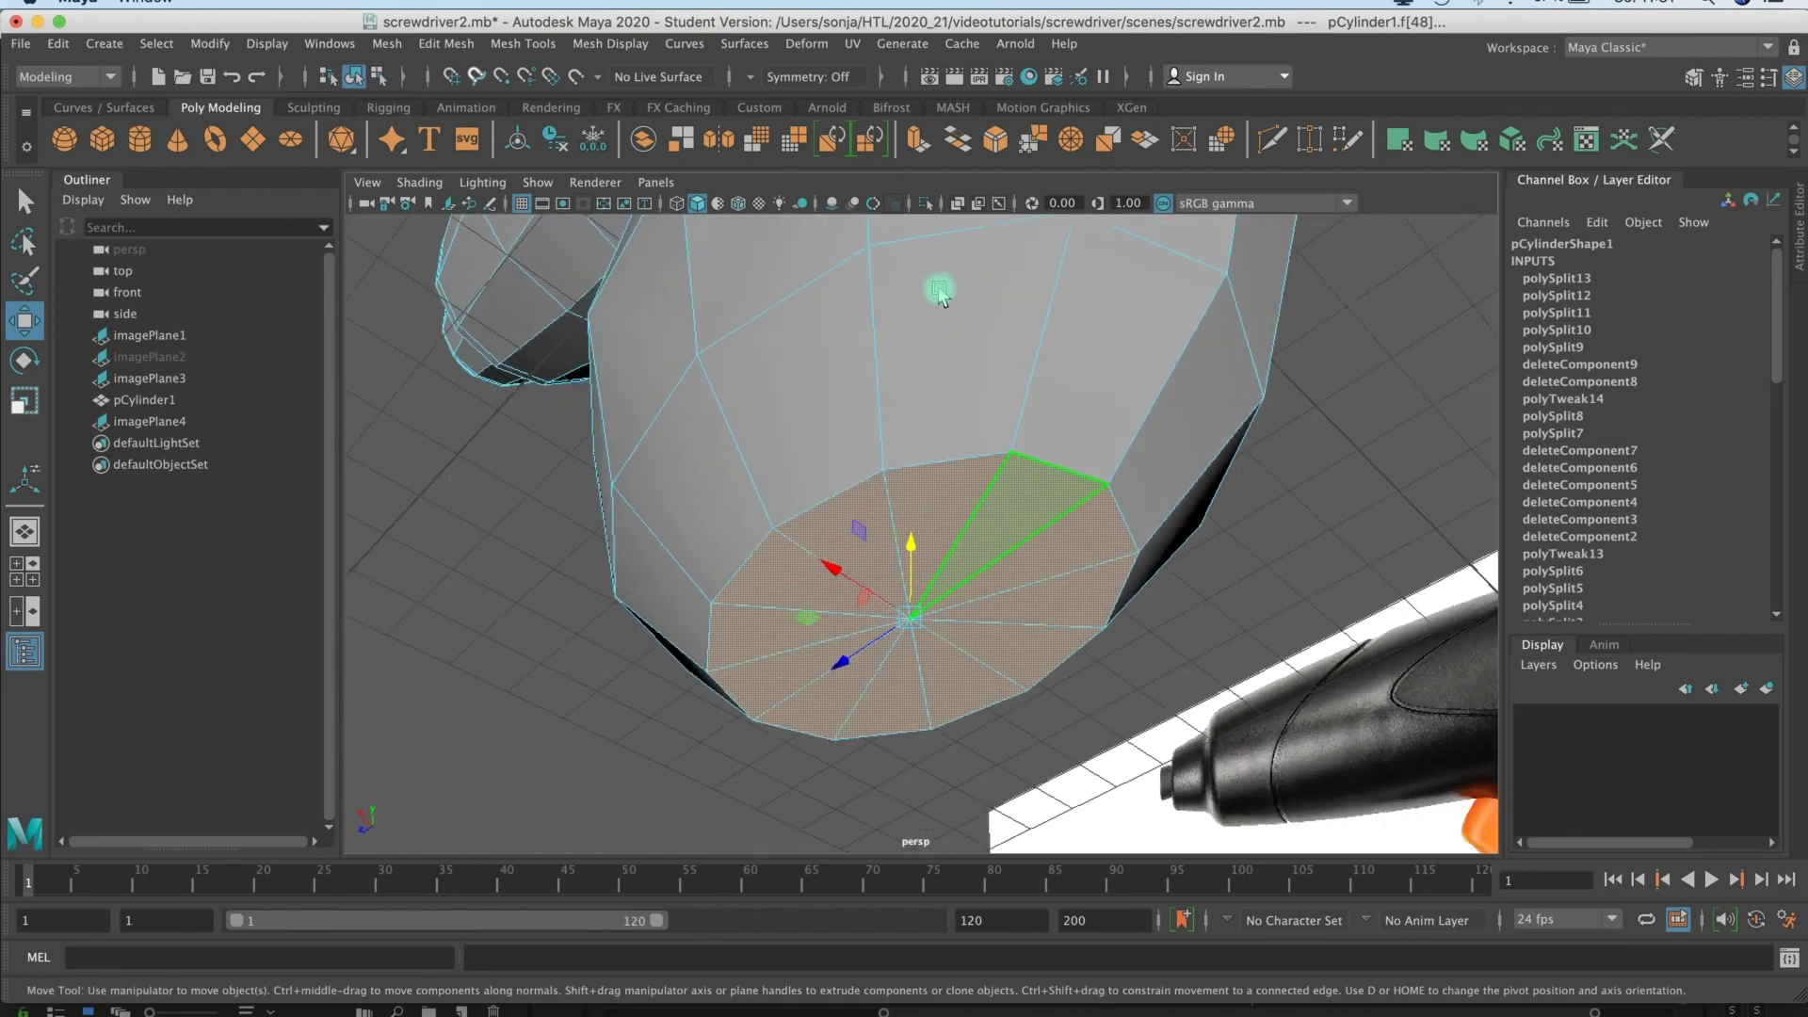
Step: Extrude the bottom cap faces and scale them down to about 0.1 around the cap's centre
click(918, 143)
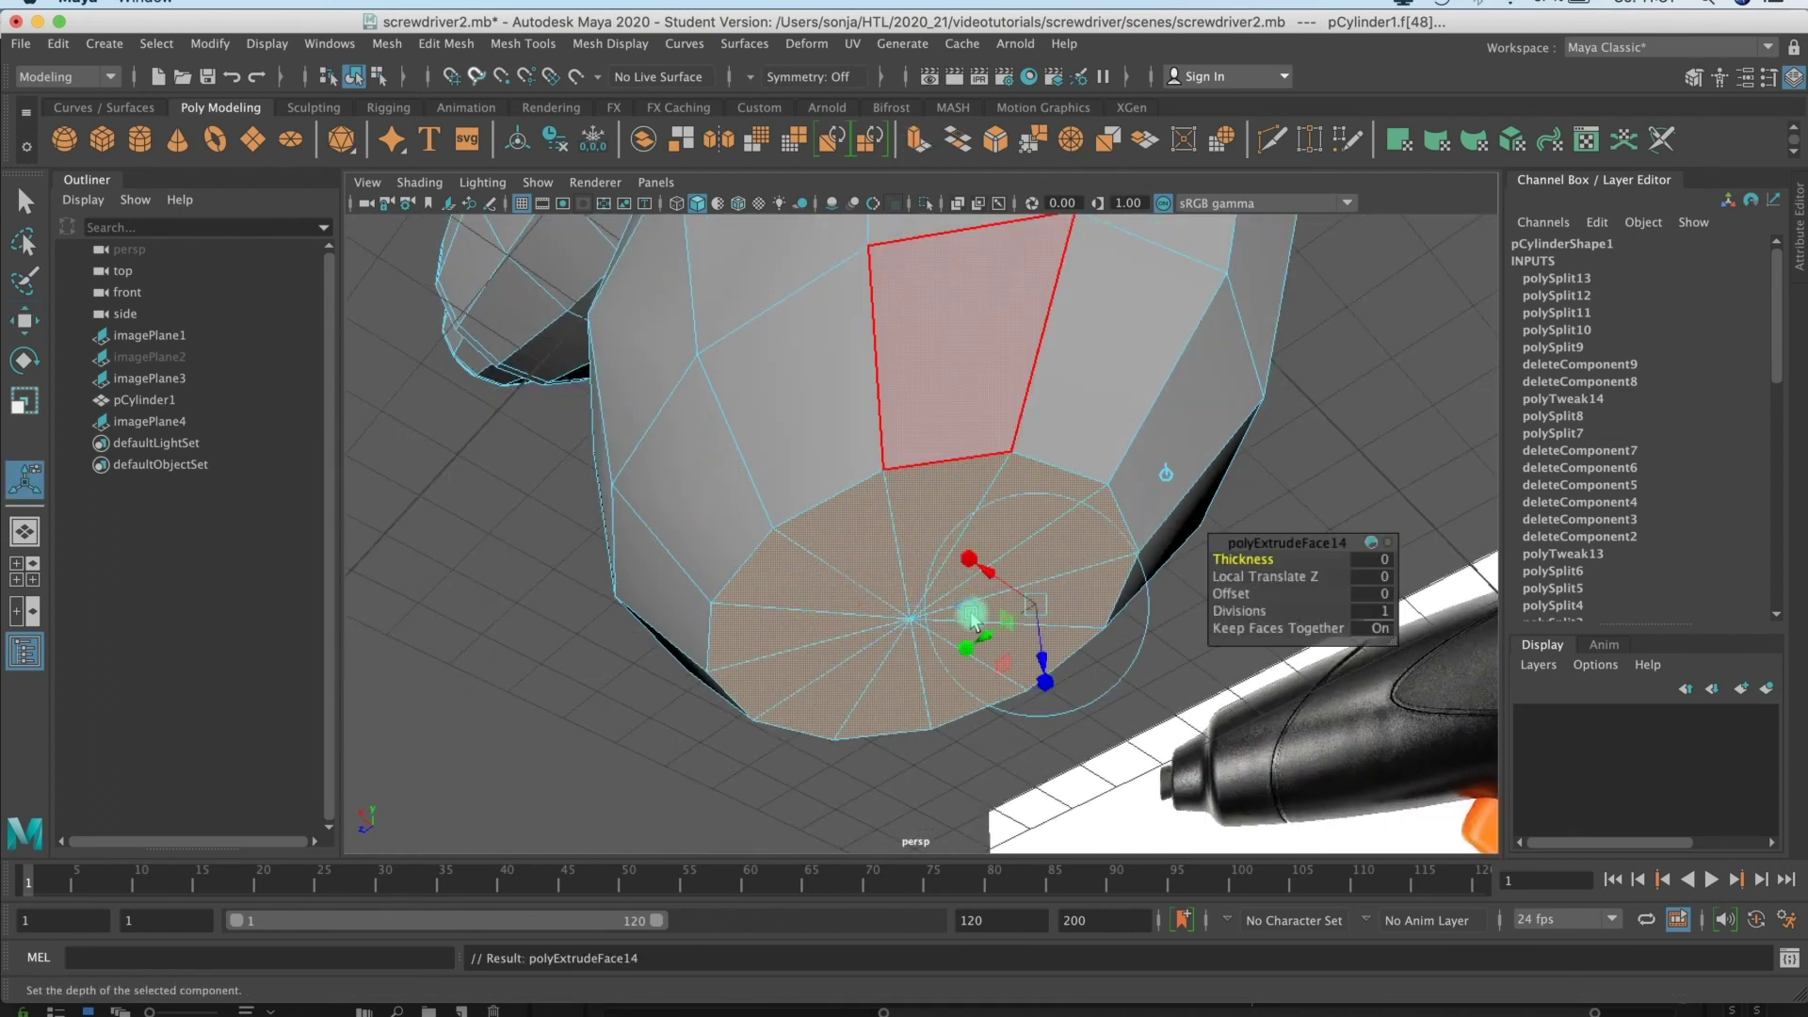
key(w)
key(e)
key(r)
drag(914, 623, 640, 725)
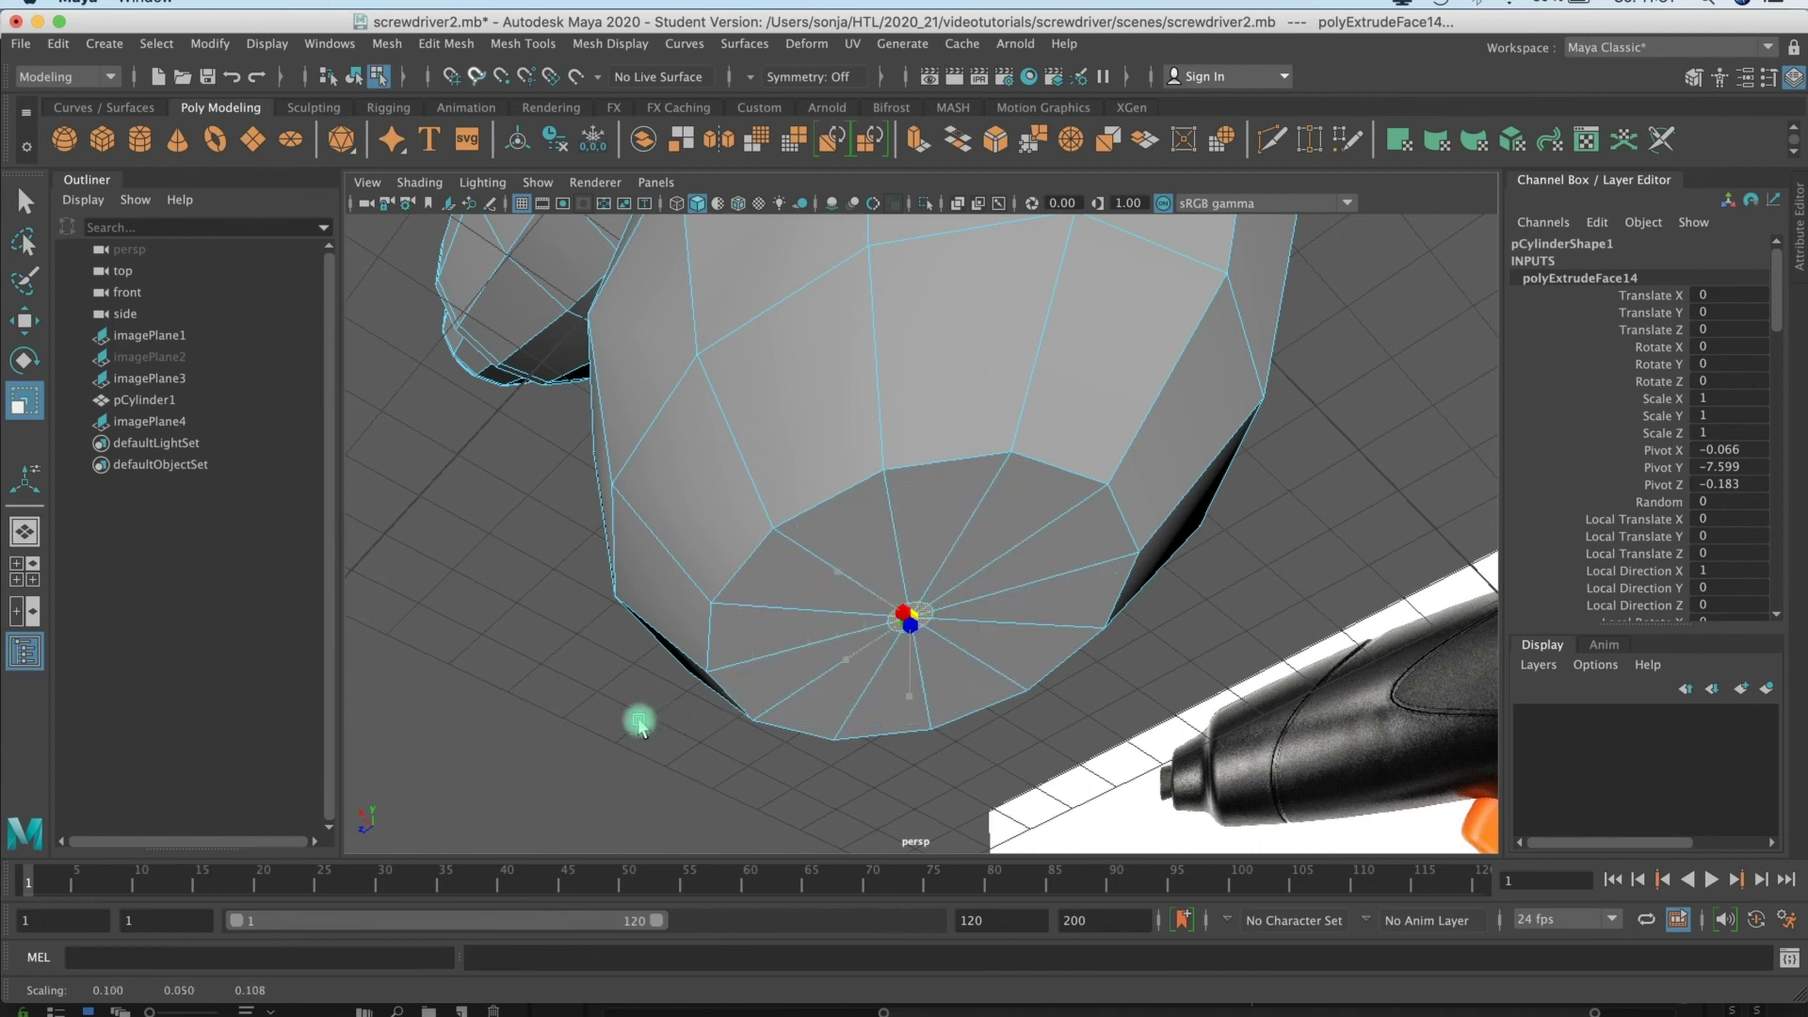
key(w)
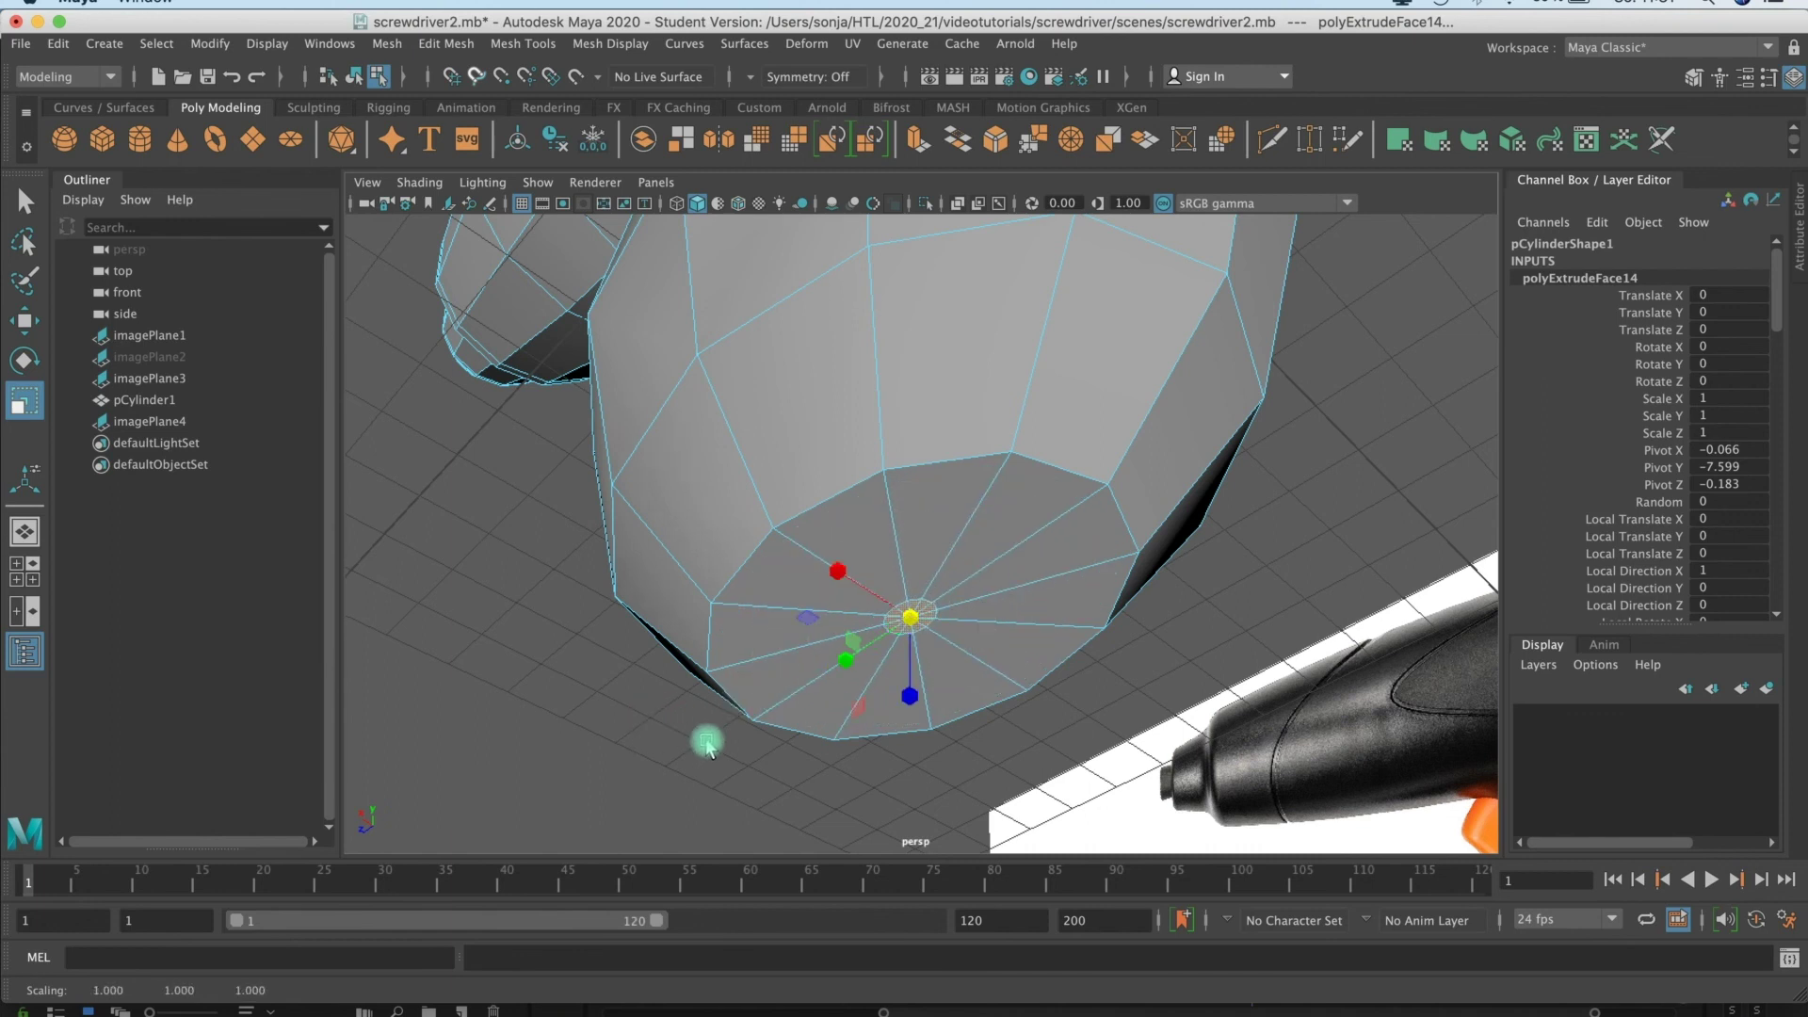
Step: Show the smooth preview in object mode, and examine the handle's bottom and the whole screwdriver from the side
alt+drag(972, 678, 961, 732)
alt+right_drag(982, 631, 940, 504)
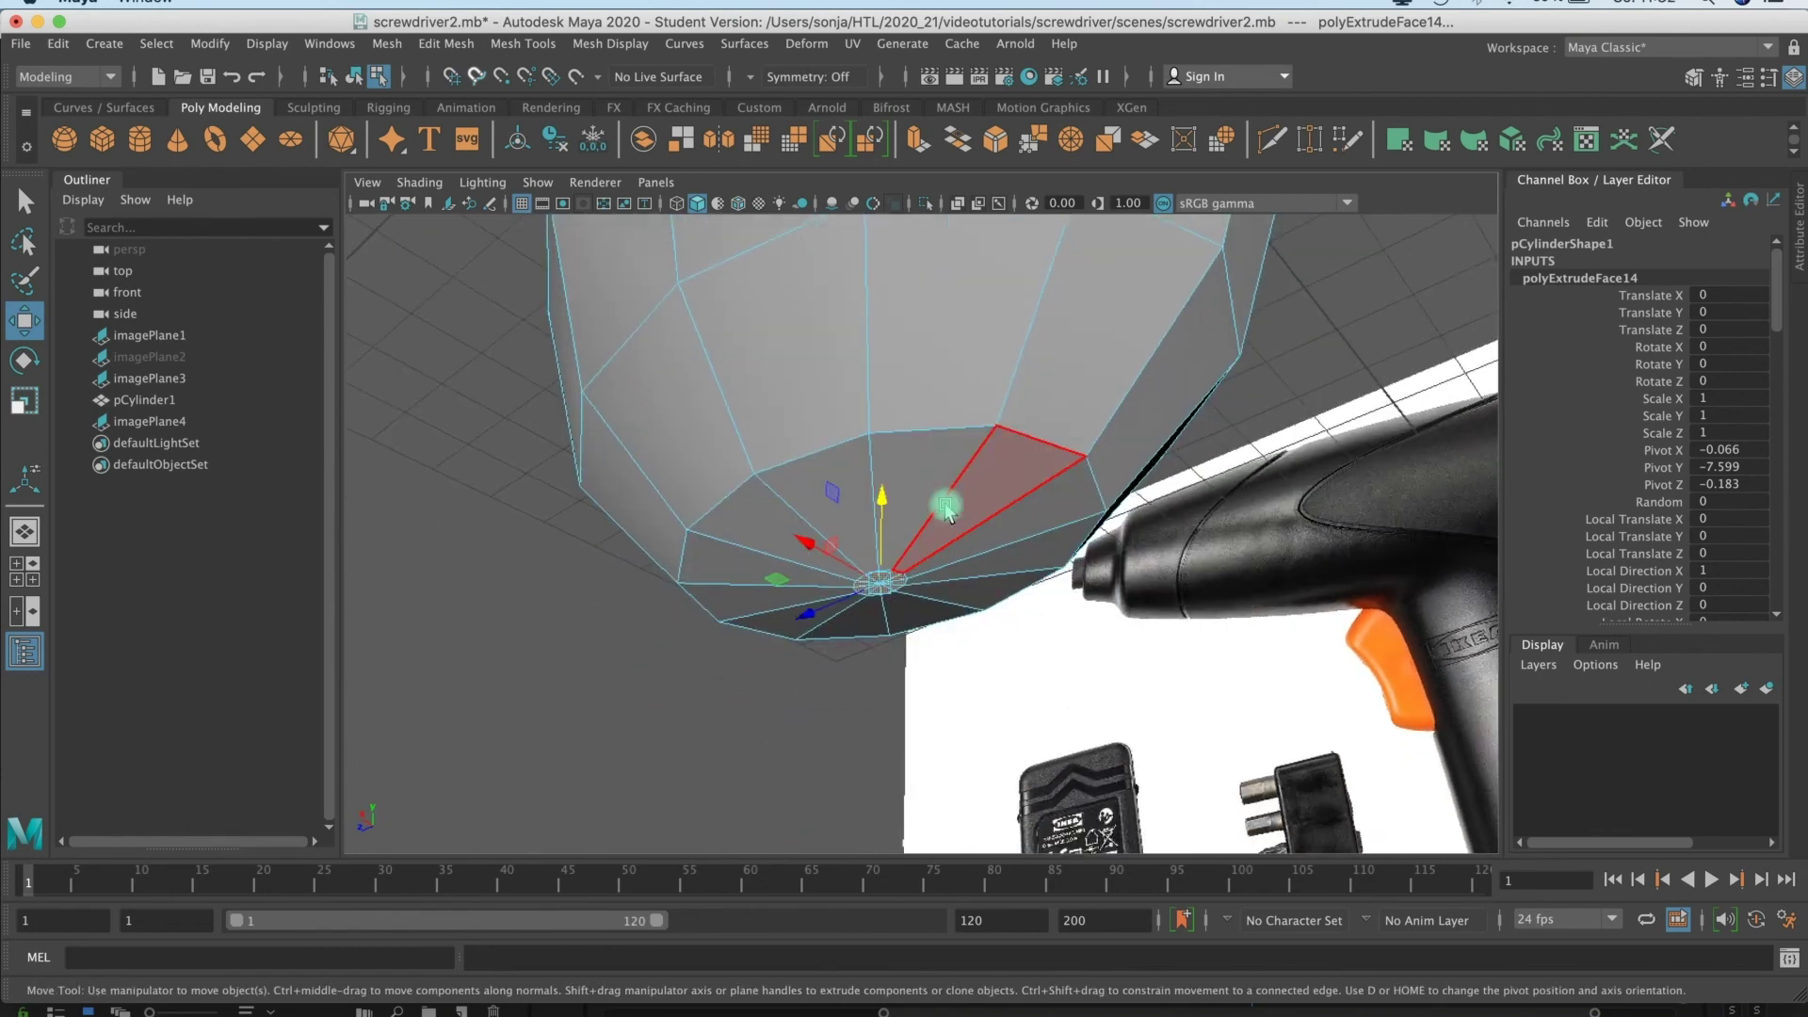
key(3)
right_click(968, 443)
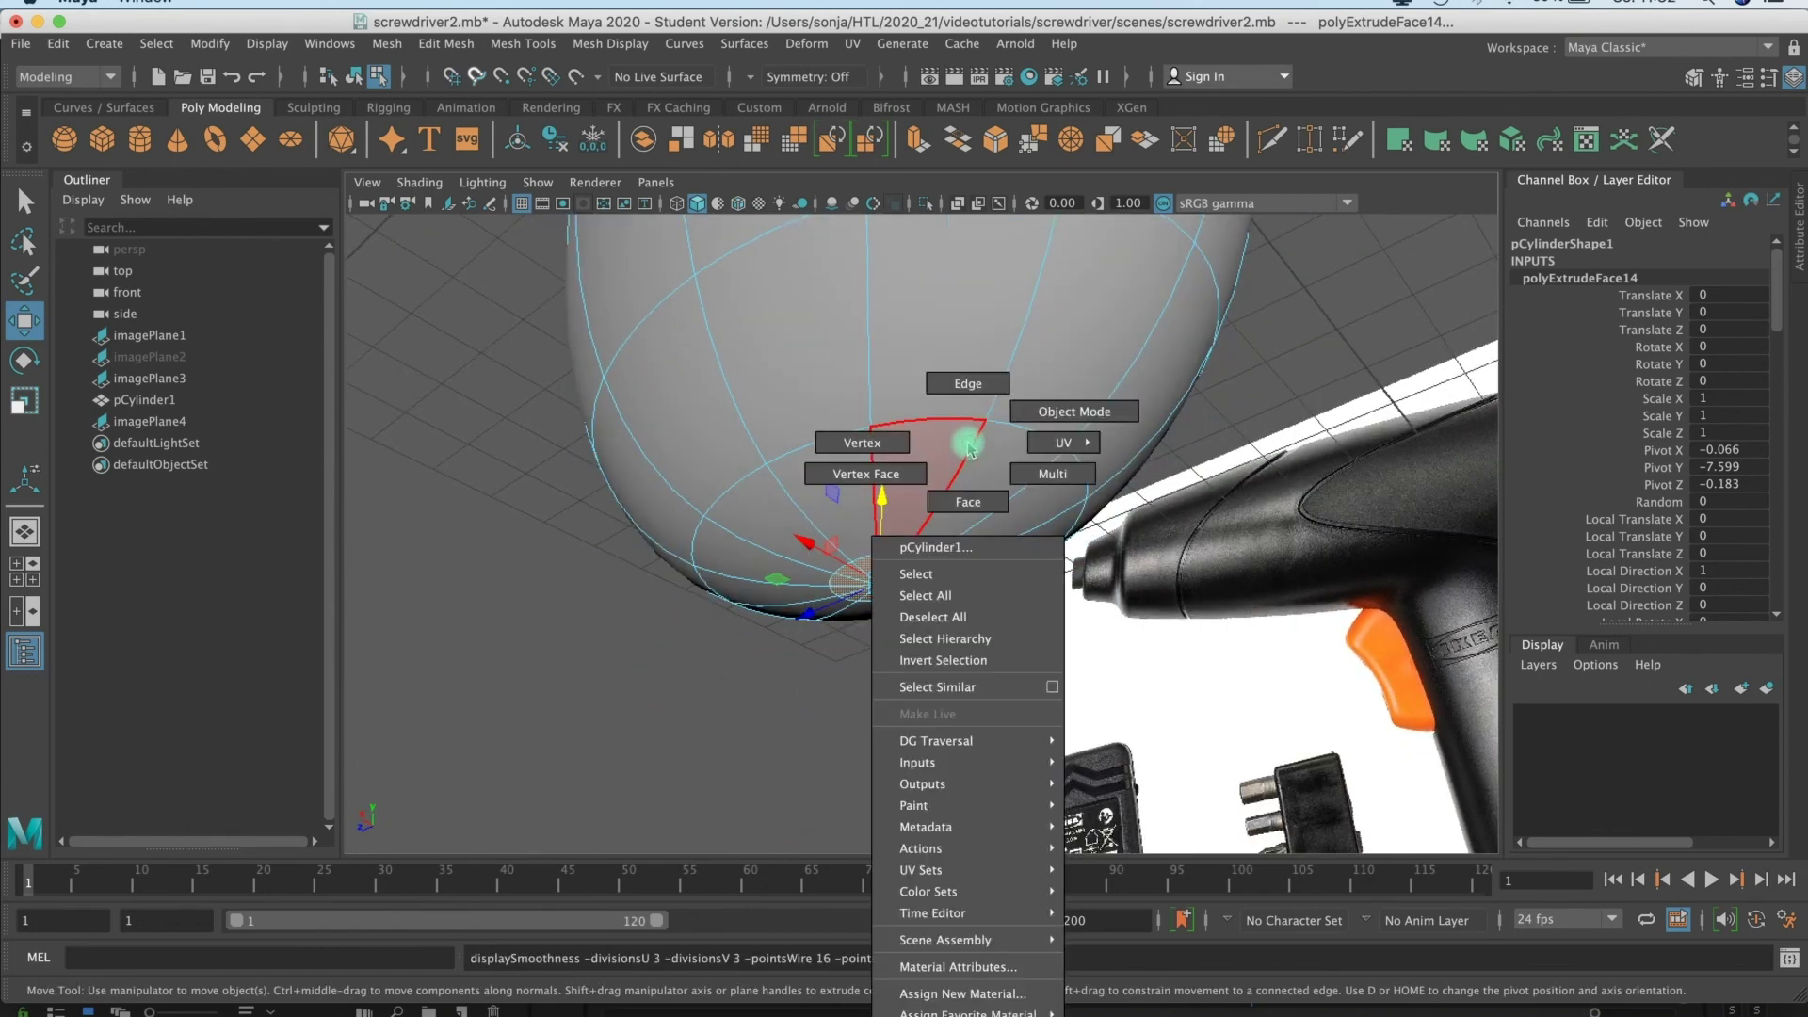
click(541, 505)
alt+drag(916, 492, 956, 562)
scroll(937, 562, down, 2)
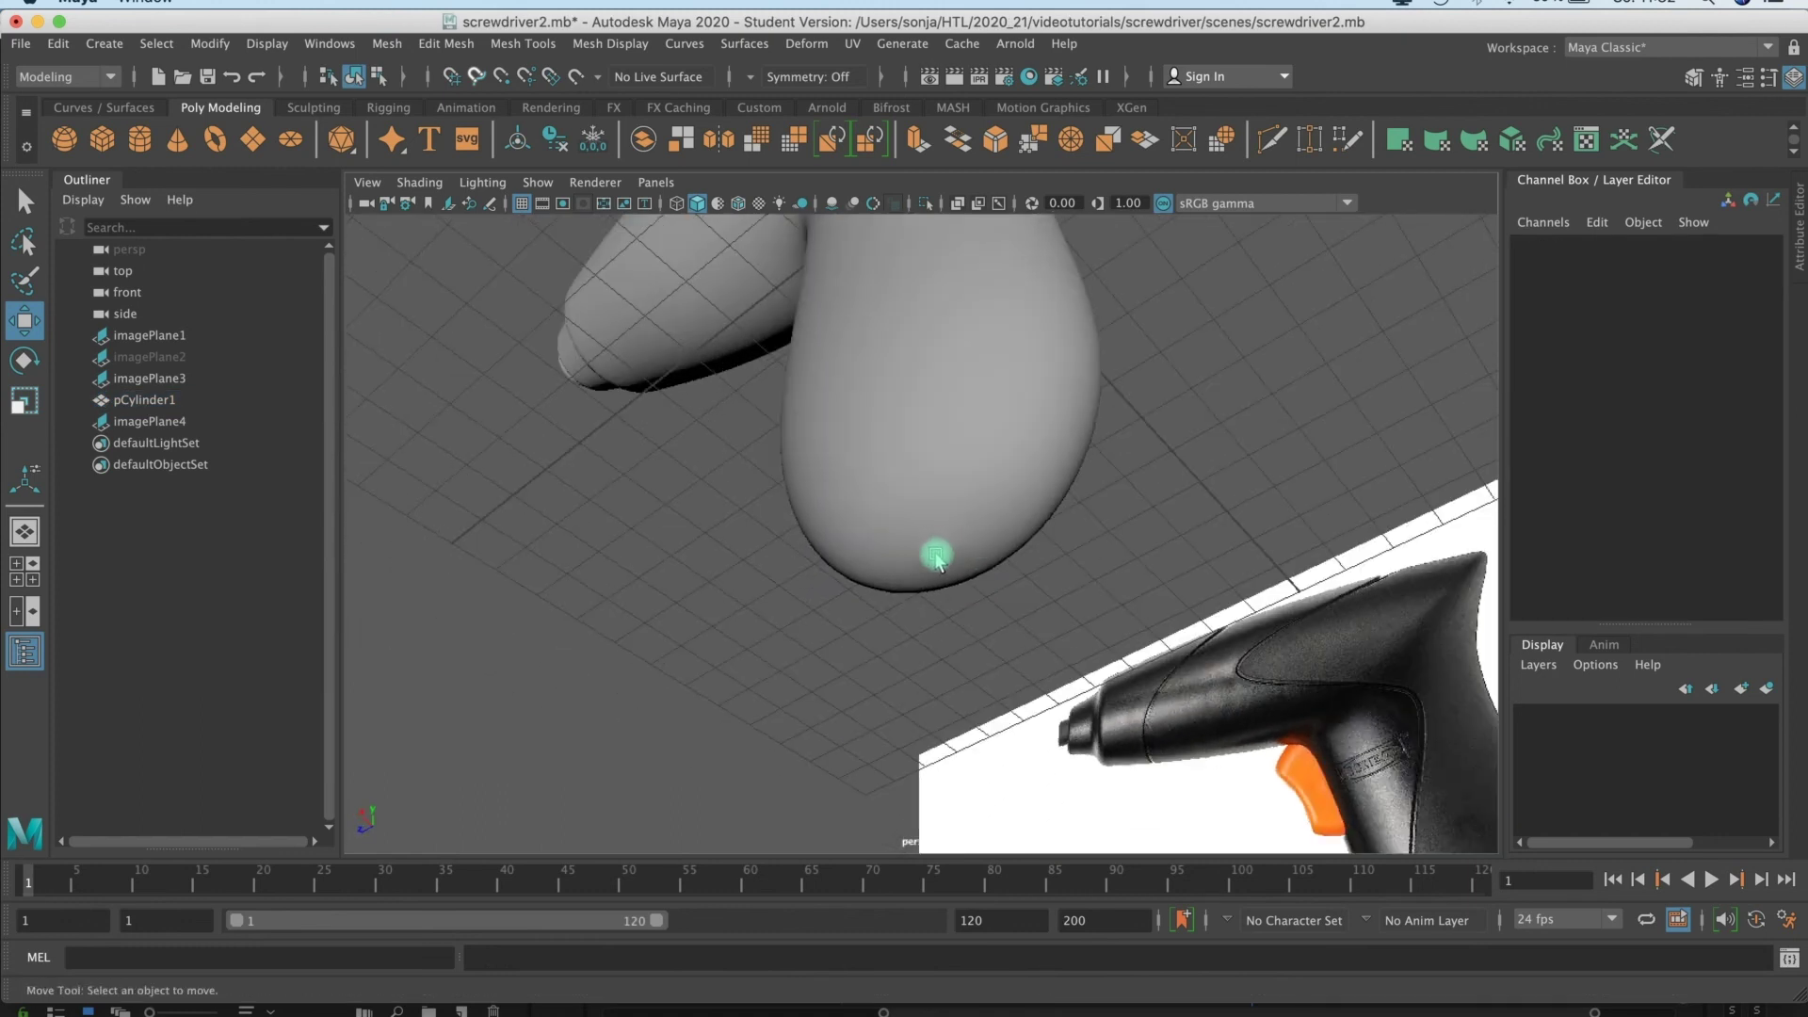
alt+middle_drag(914, 522, 838, 466)
alt+right_drag(895, 549, 800, 472)
alt+middle_drag(800, 472, 678, 405)
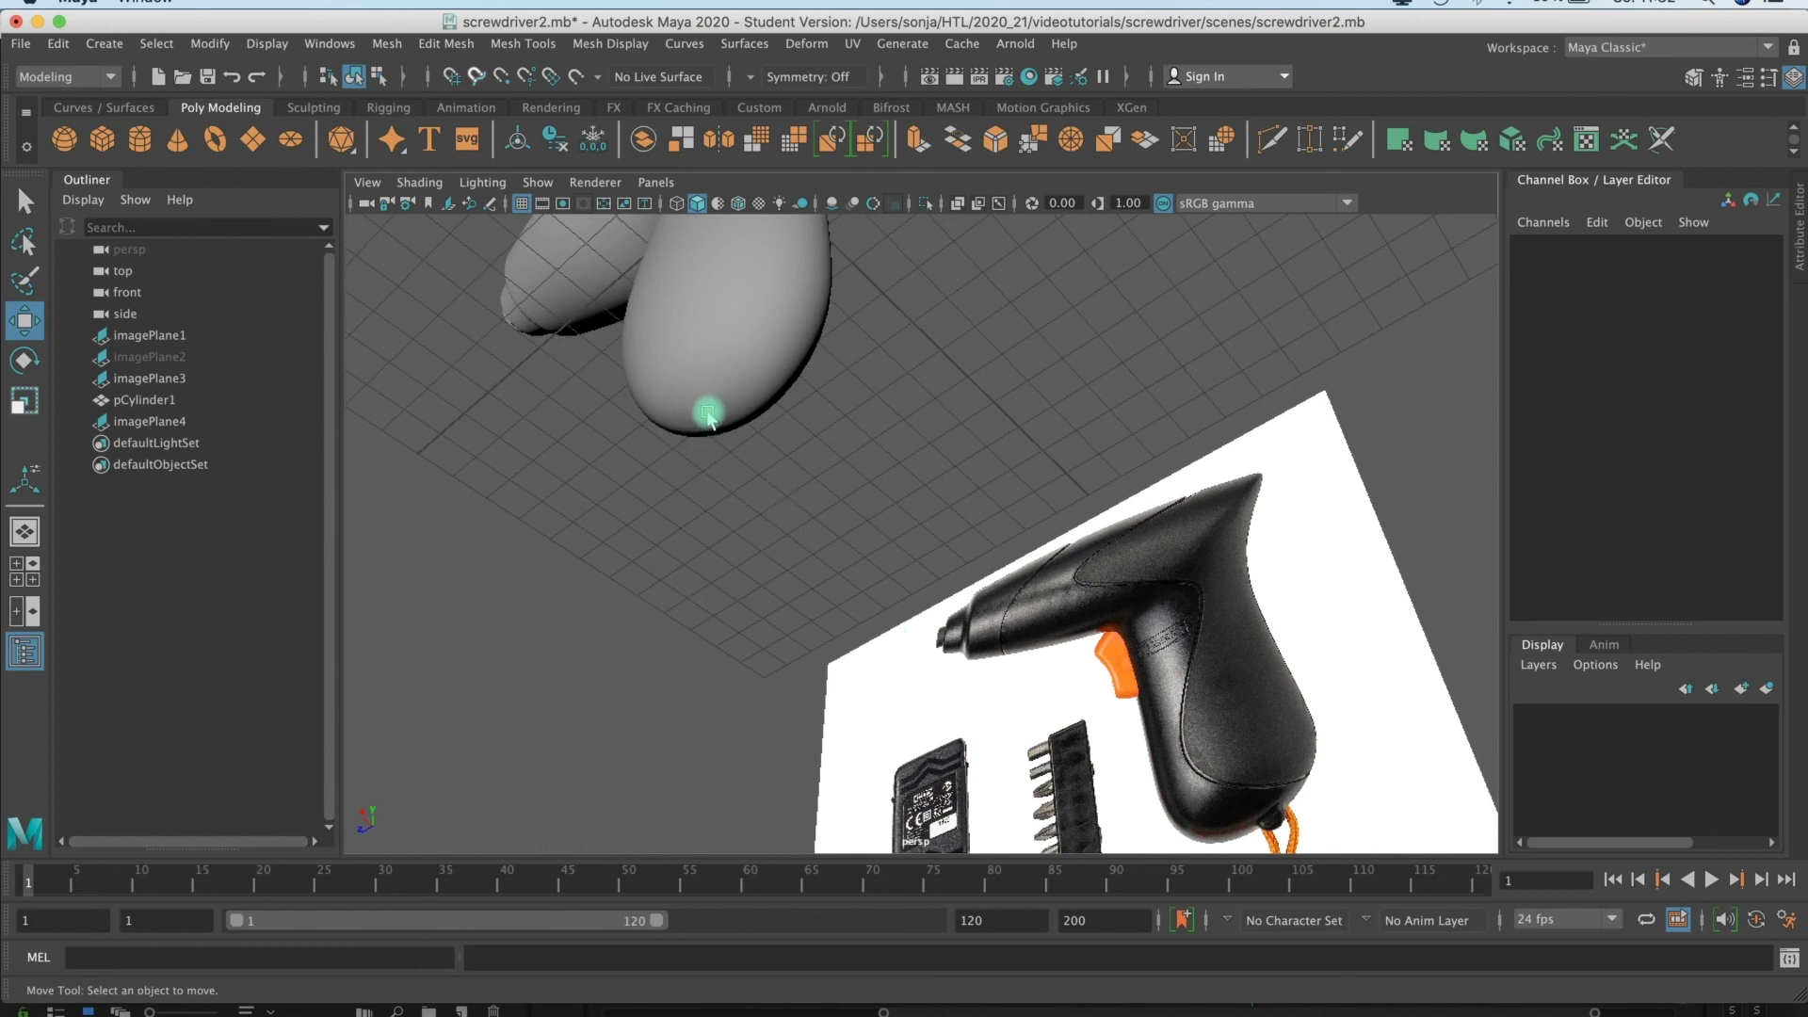
alt+drag(686, 363, 831, 678)
alt+middle_drag(832, 678, 883, 626)
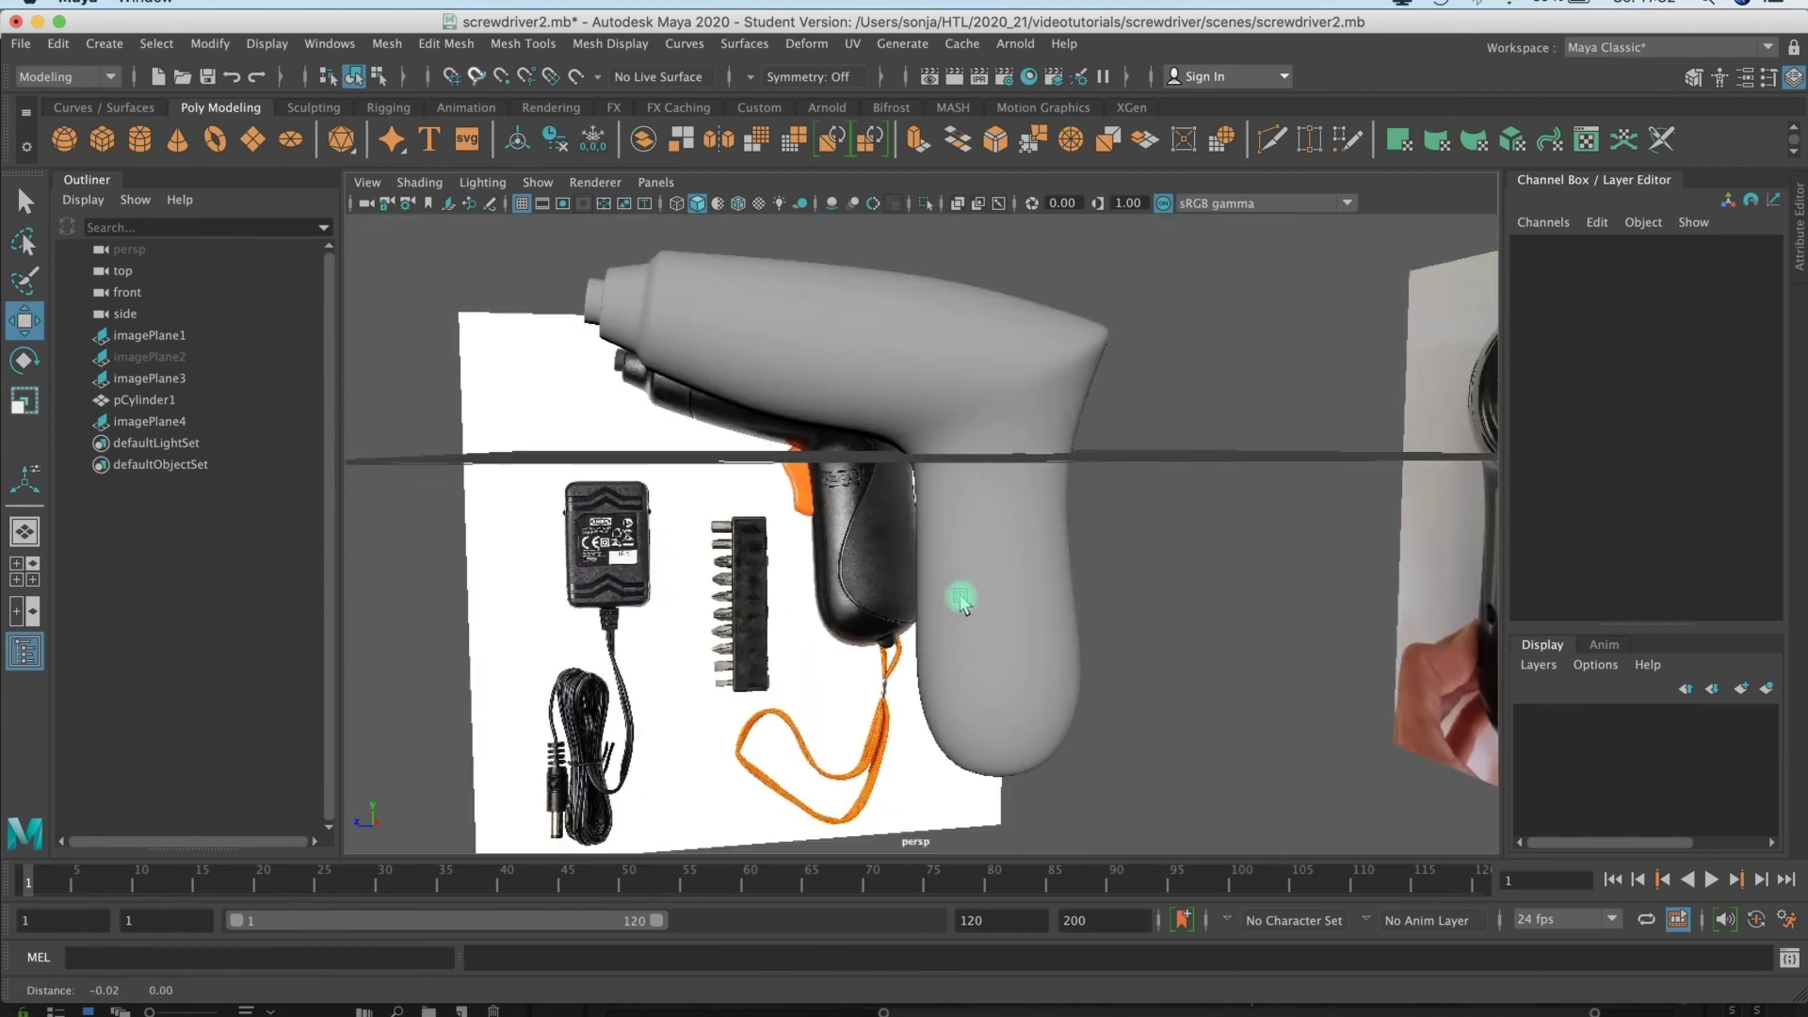